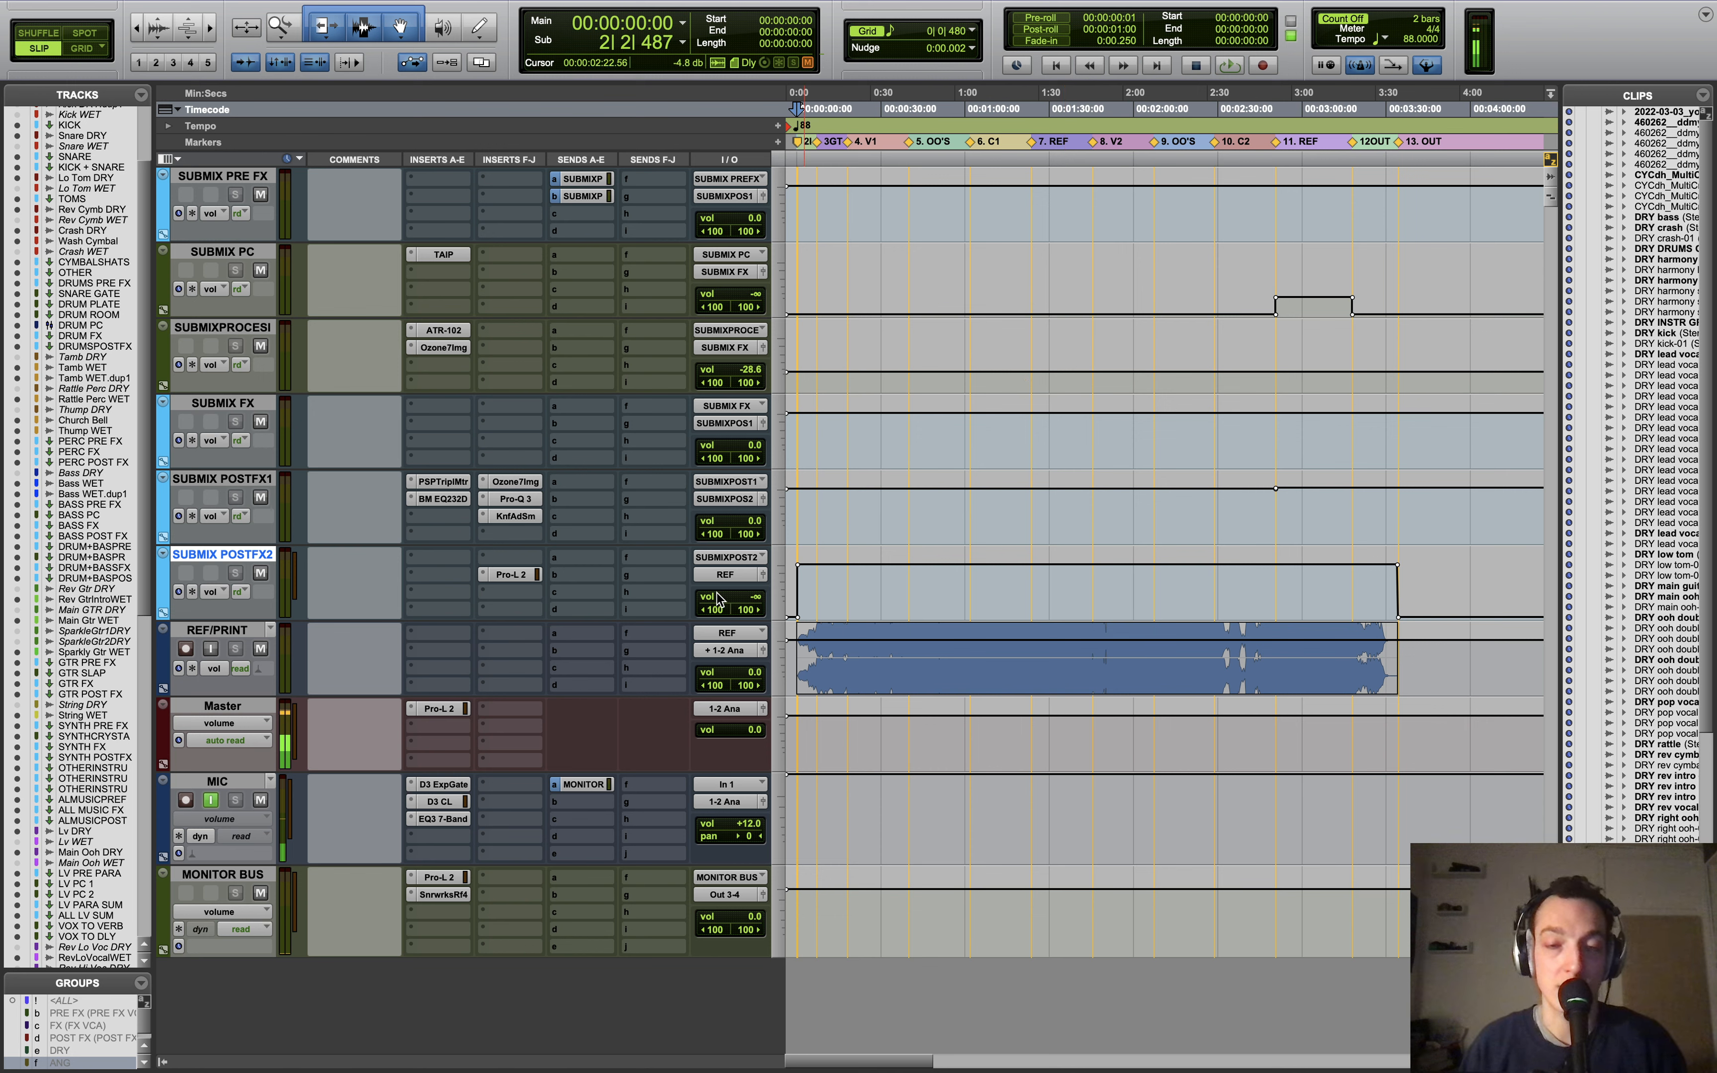
Step: Play the song from the start and stop it at the end while looking over the submix, VCA and vocal FX tracks
key("space")
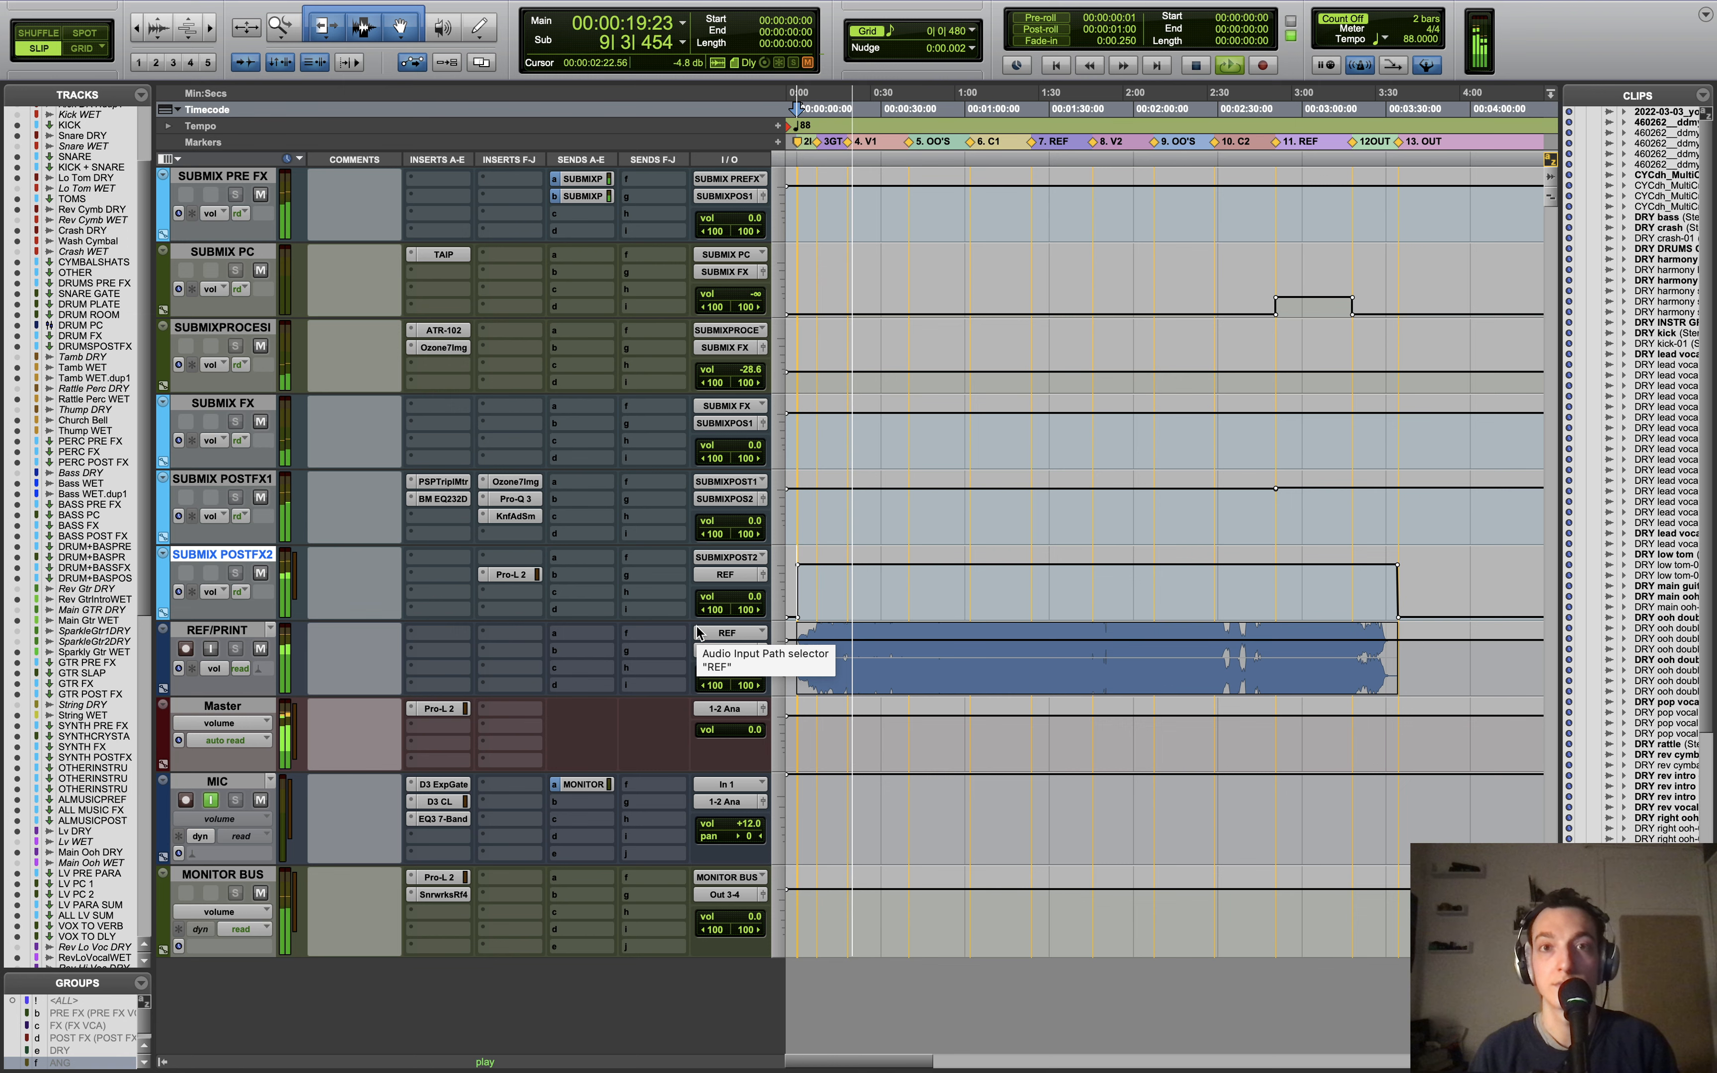
scroll(974, 556, "up", 5)
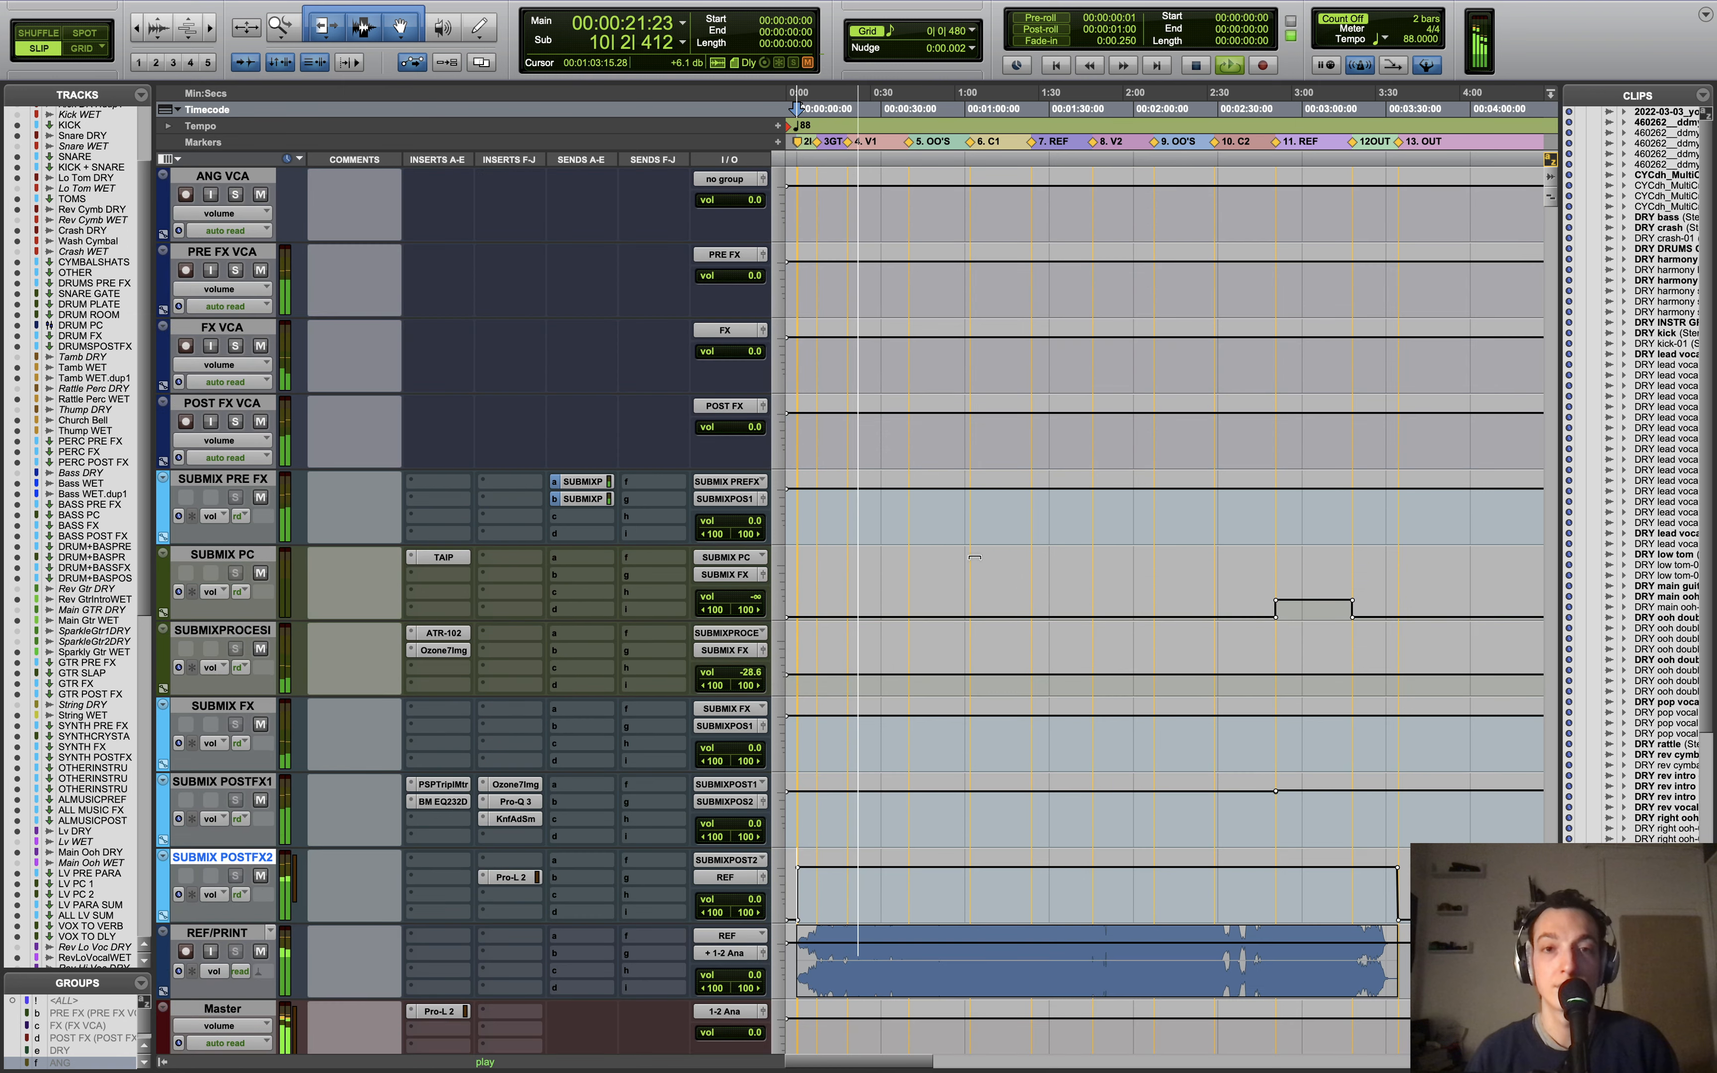
scroll(974, 557, "down", 1)
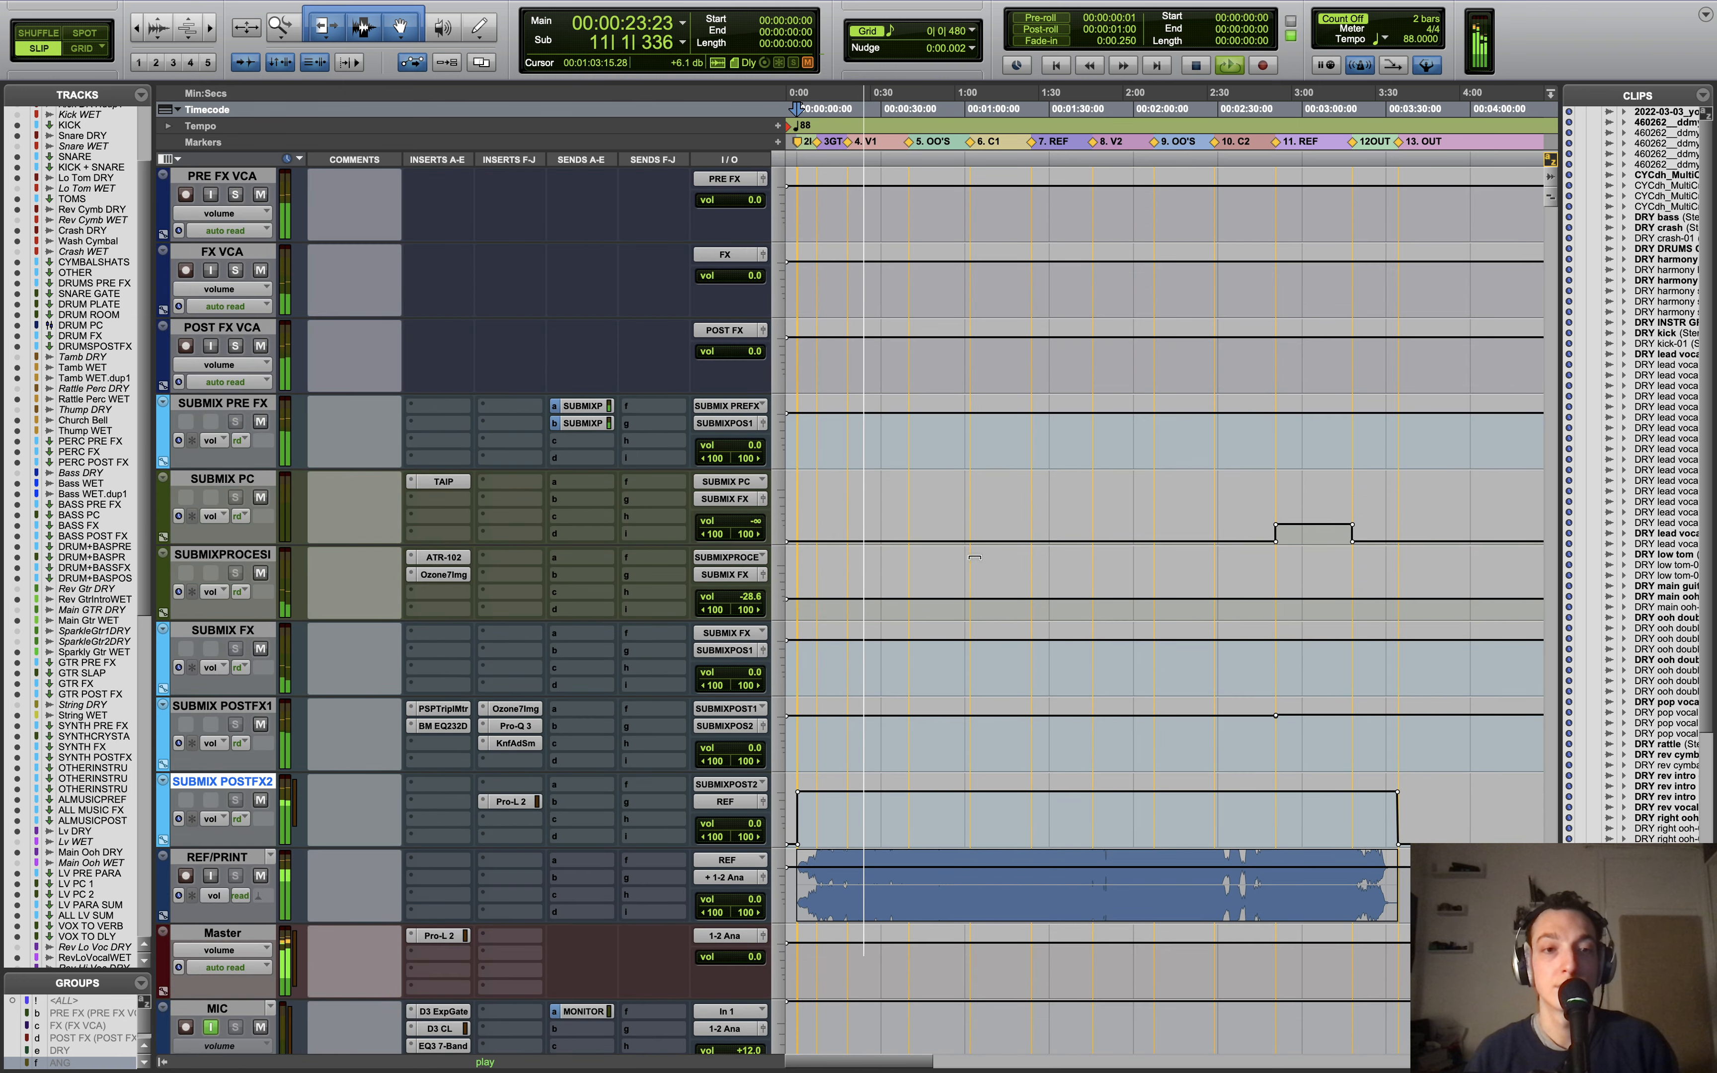
scroll(975, 557, "up", 4)
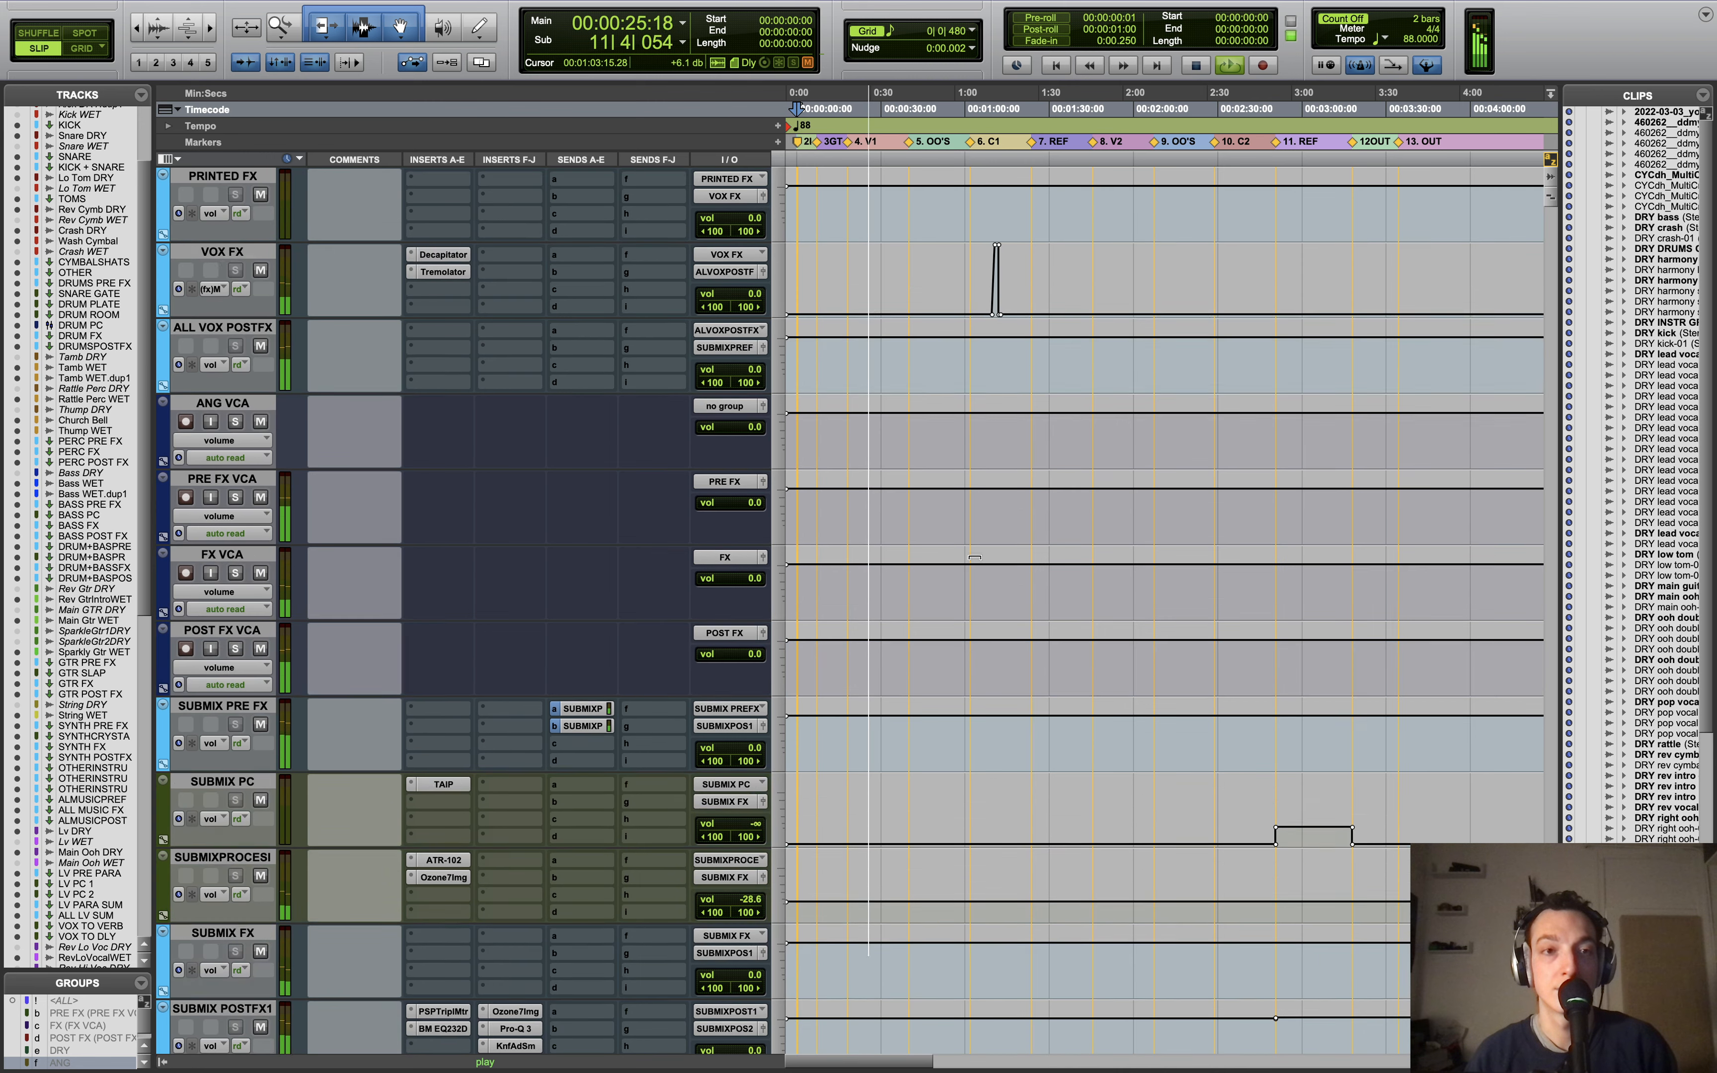
scroll(974, 557, "down", 6)
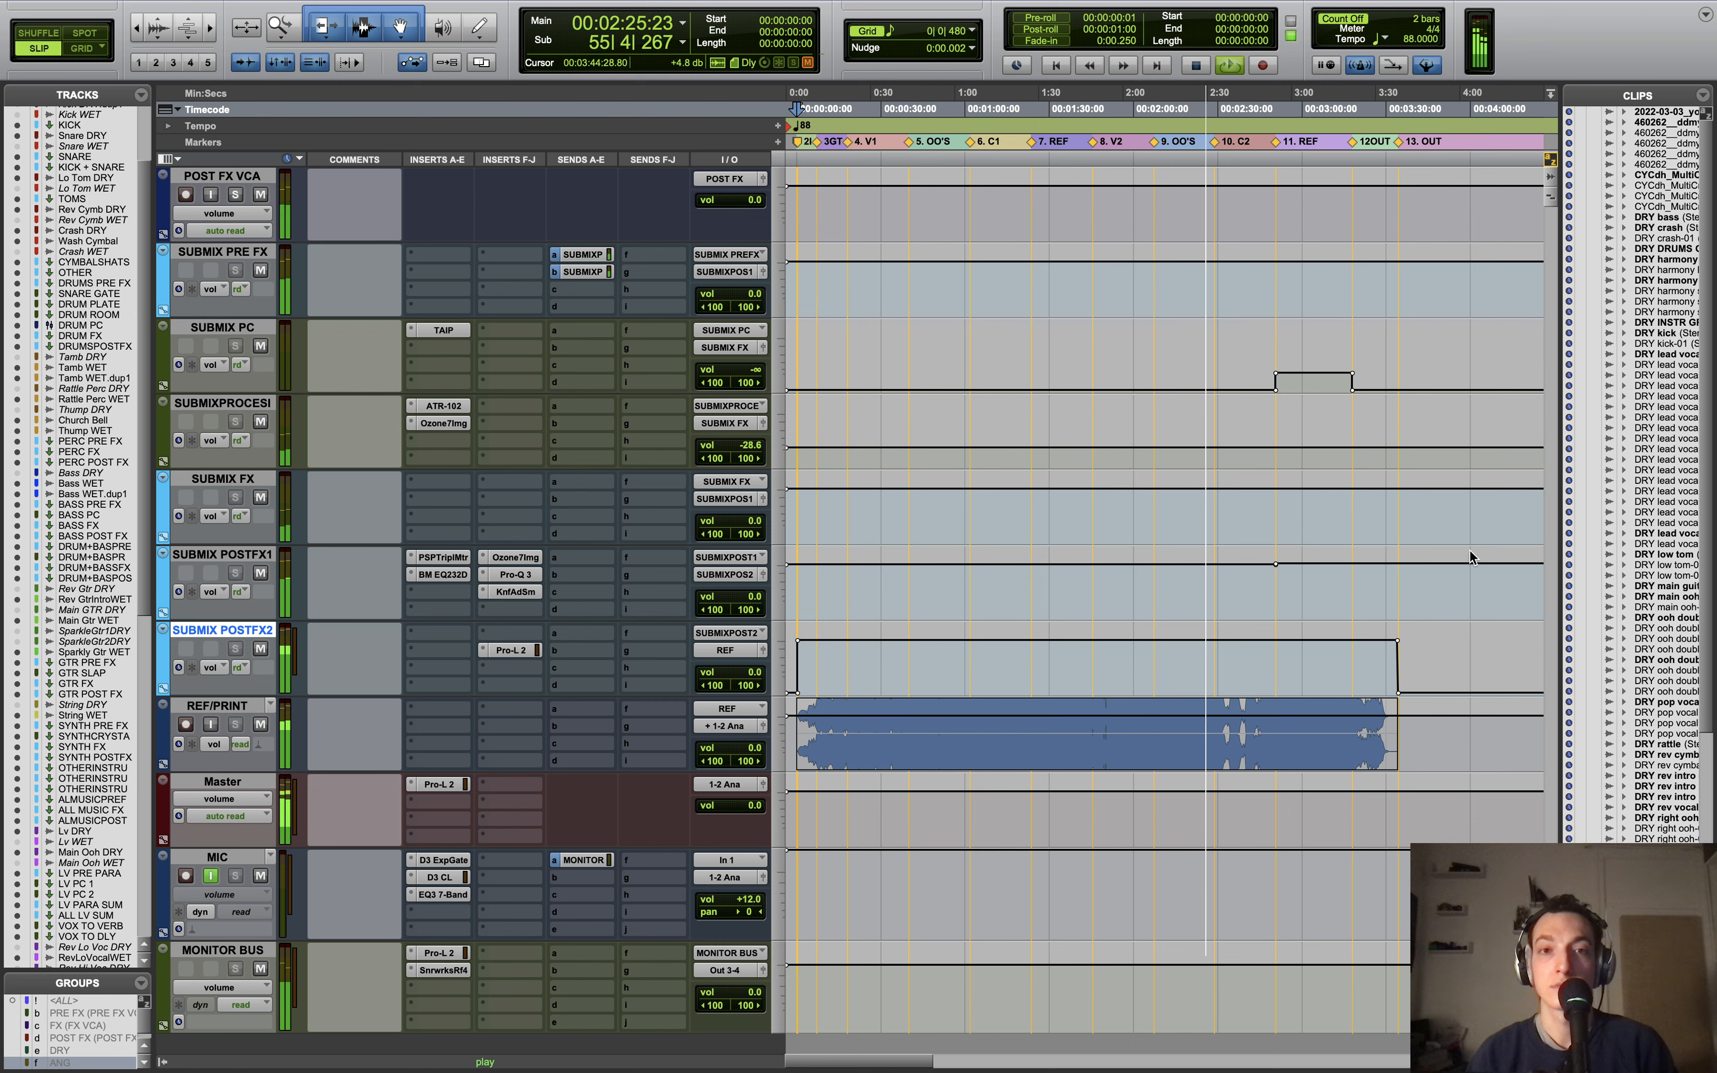
scroll(1057, 409, "up", 3)
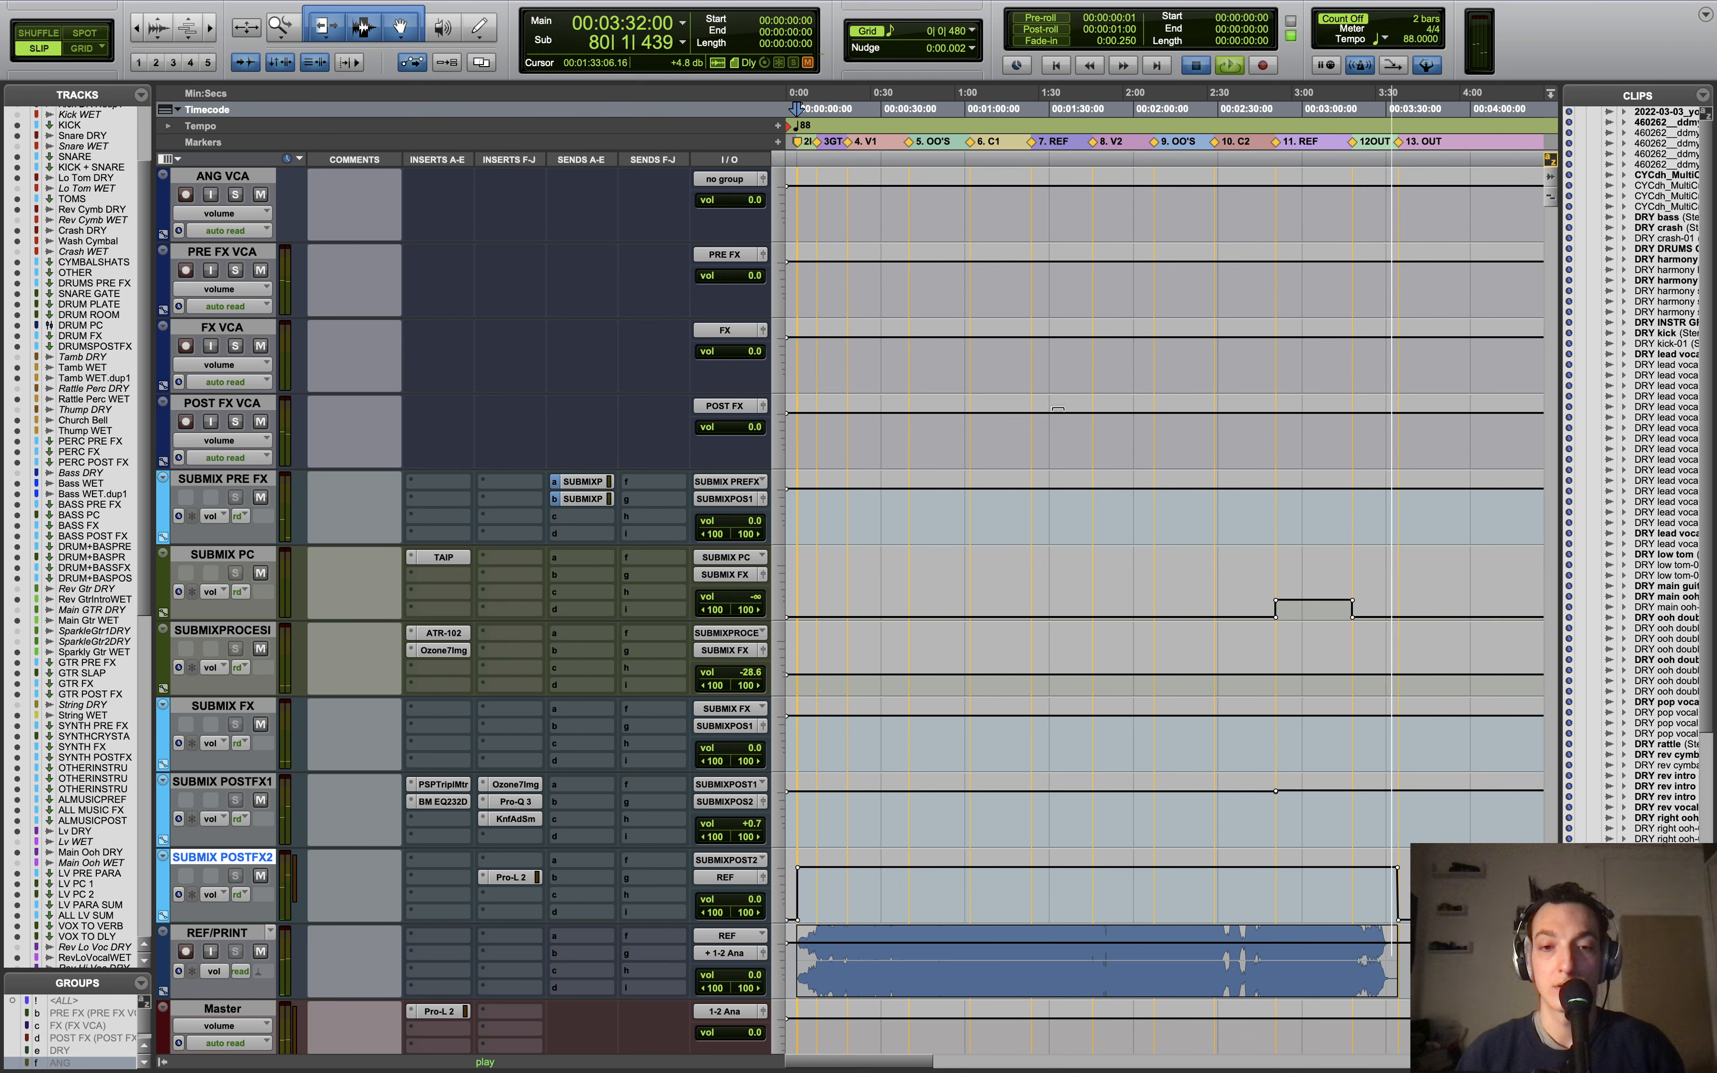
key("space")
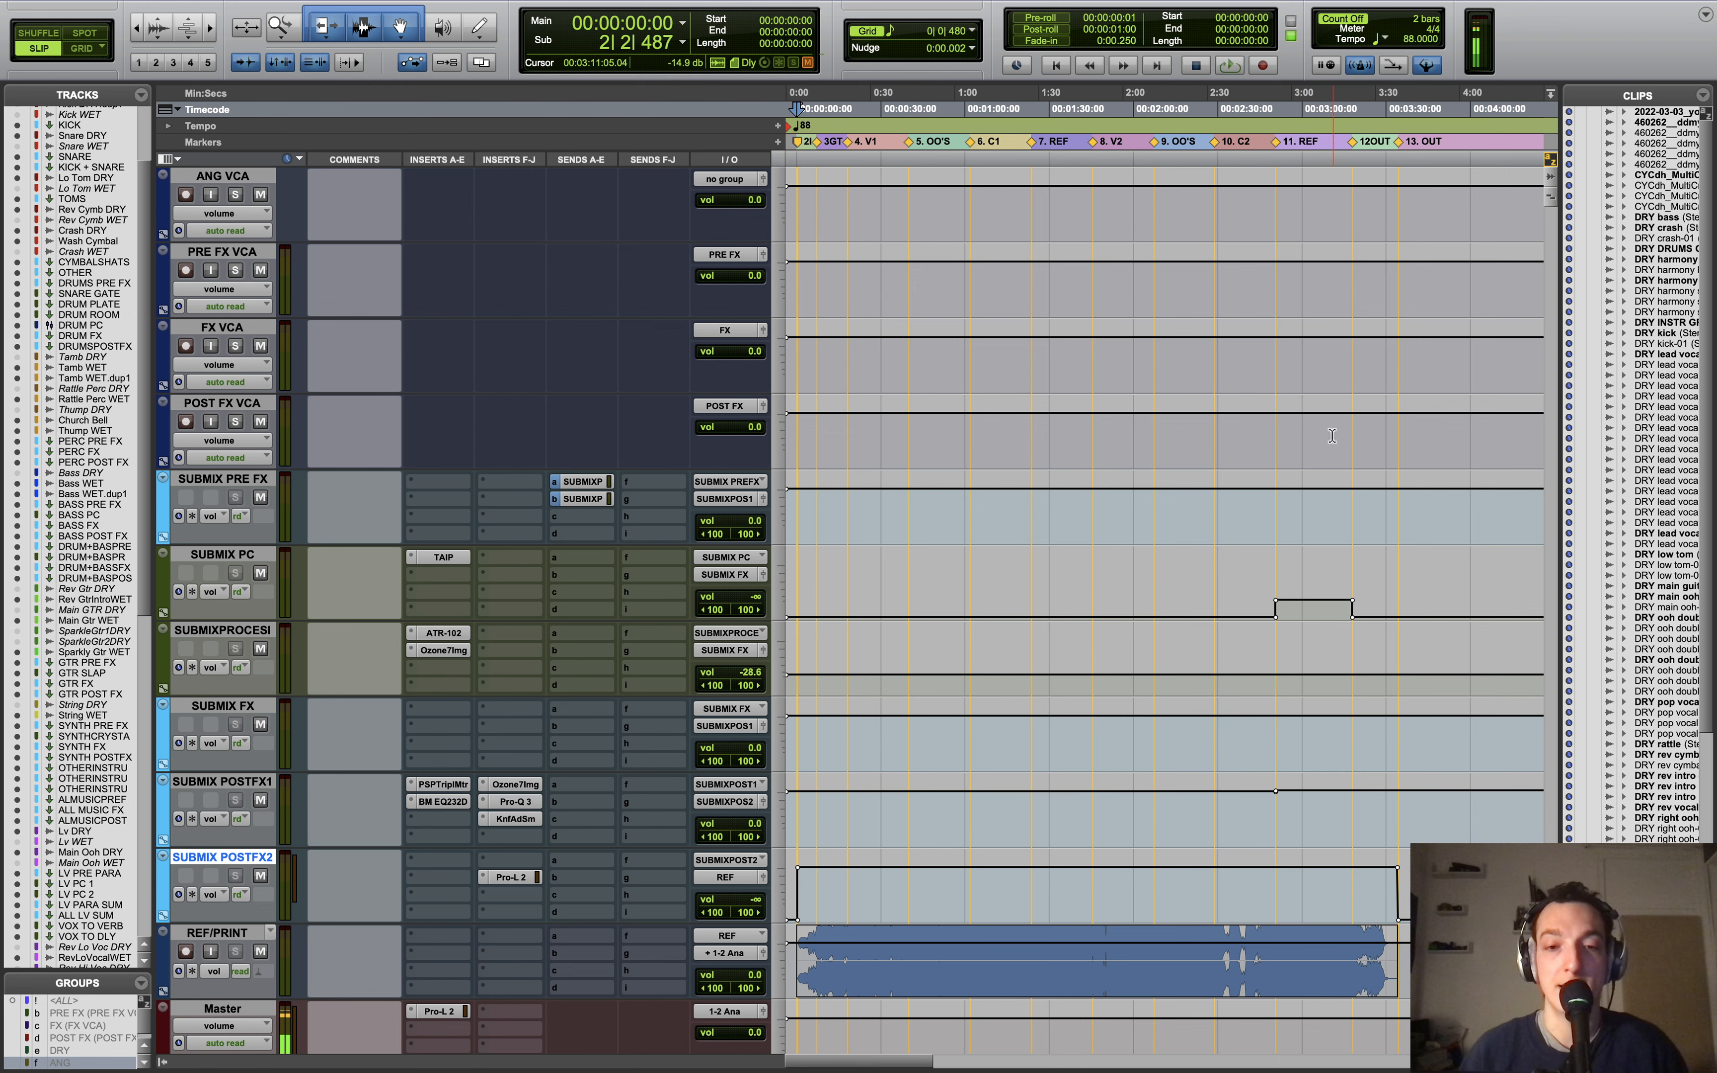
Step: Enable input monitoring on the REF/PRINT track, play the mix from the start, and stop playback
scroll(1169, 358, "down", 4)
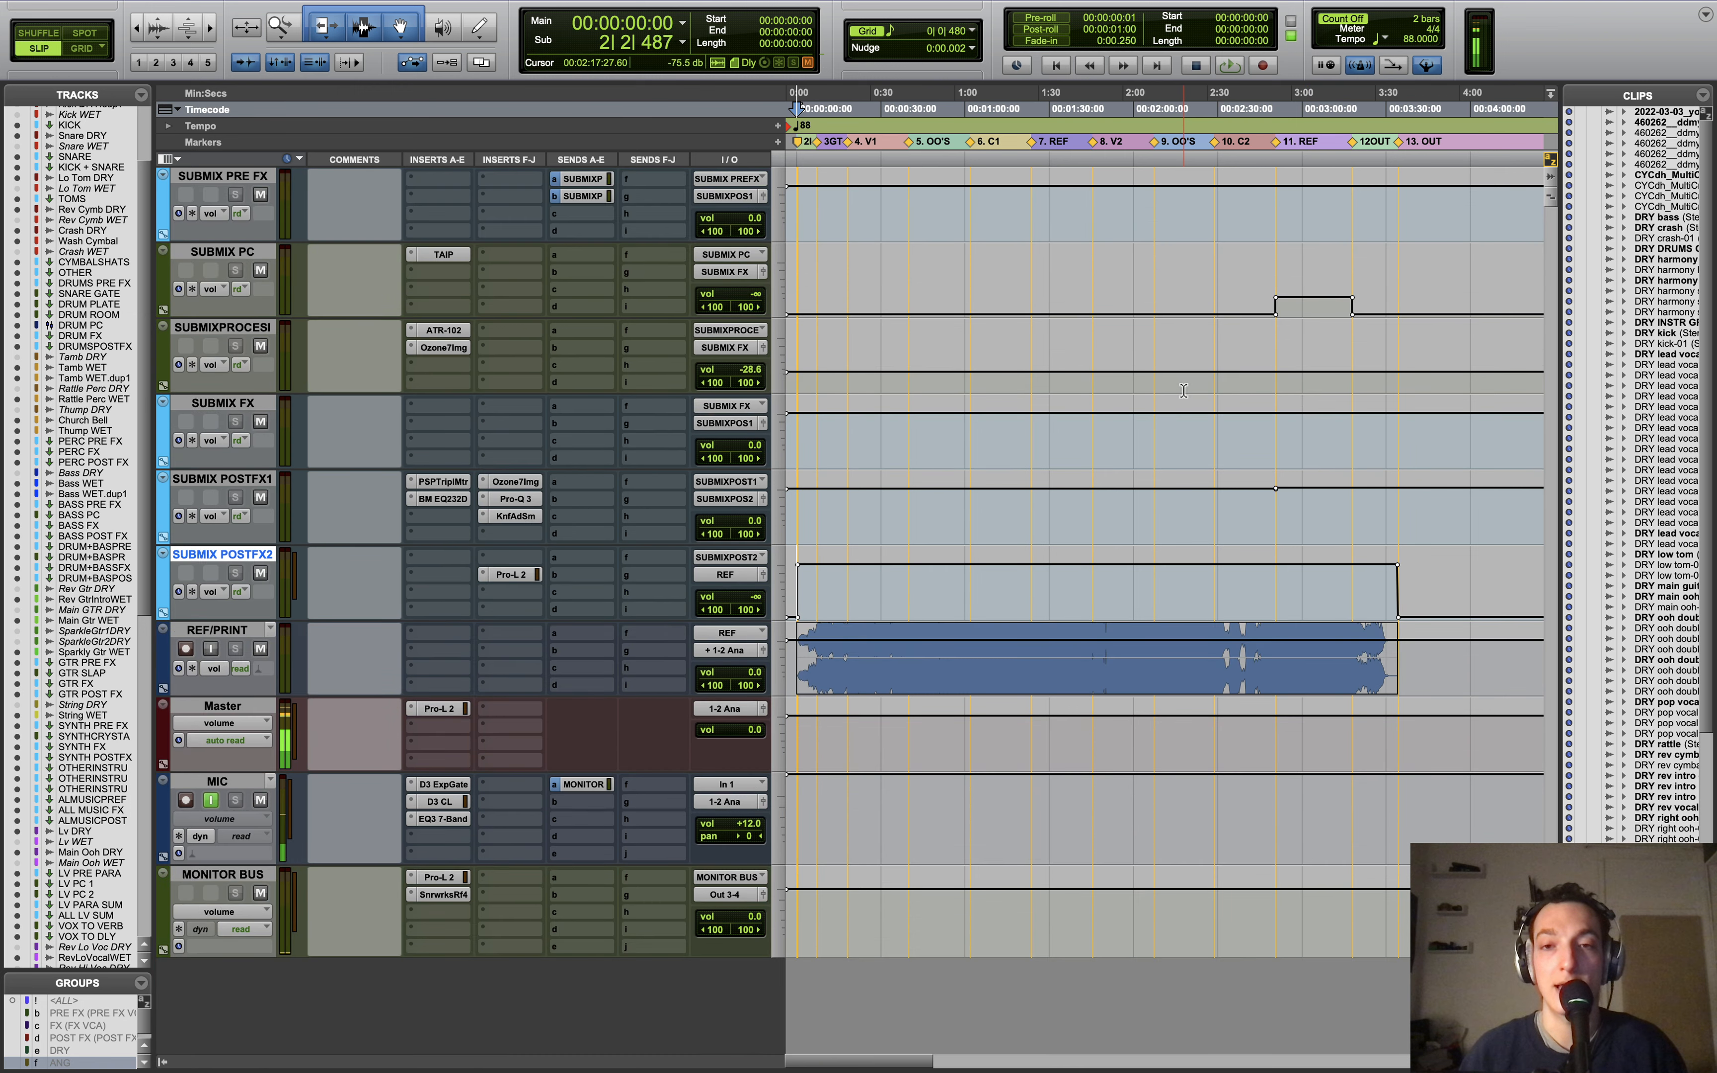
left_click(210, 650)
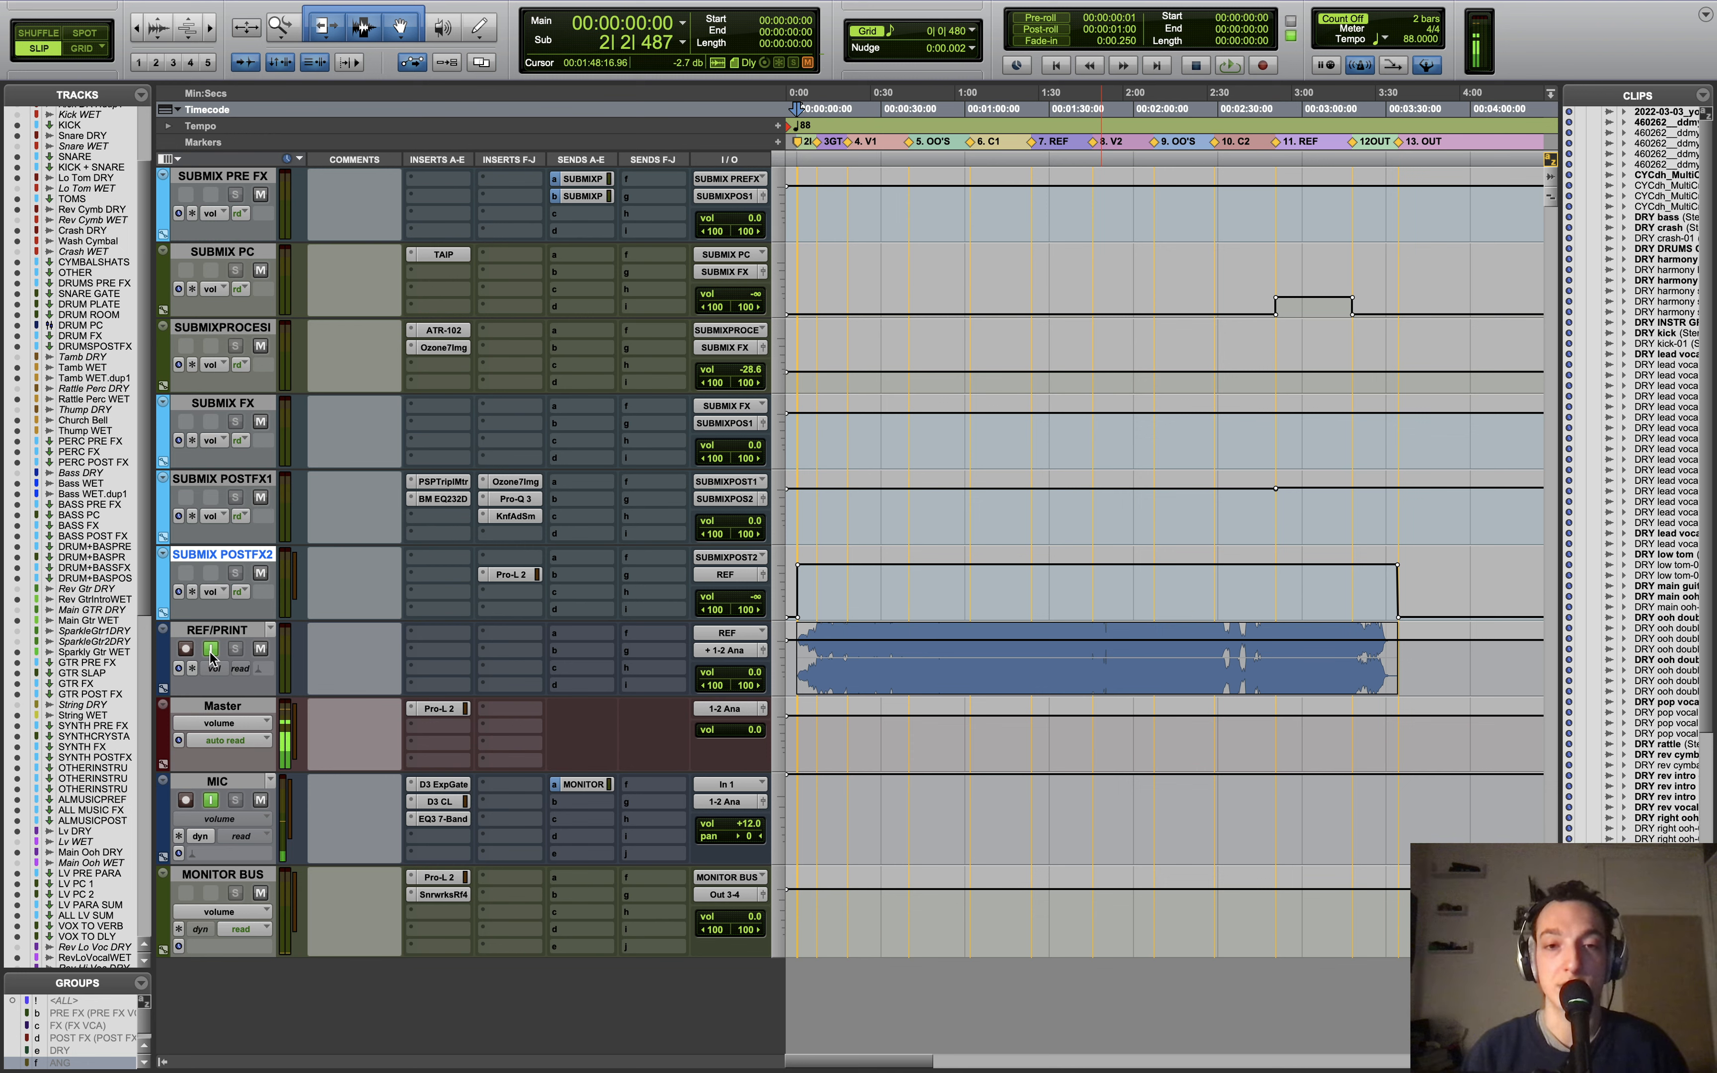
key("space")
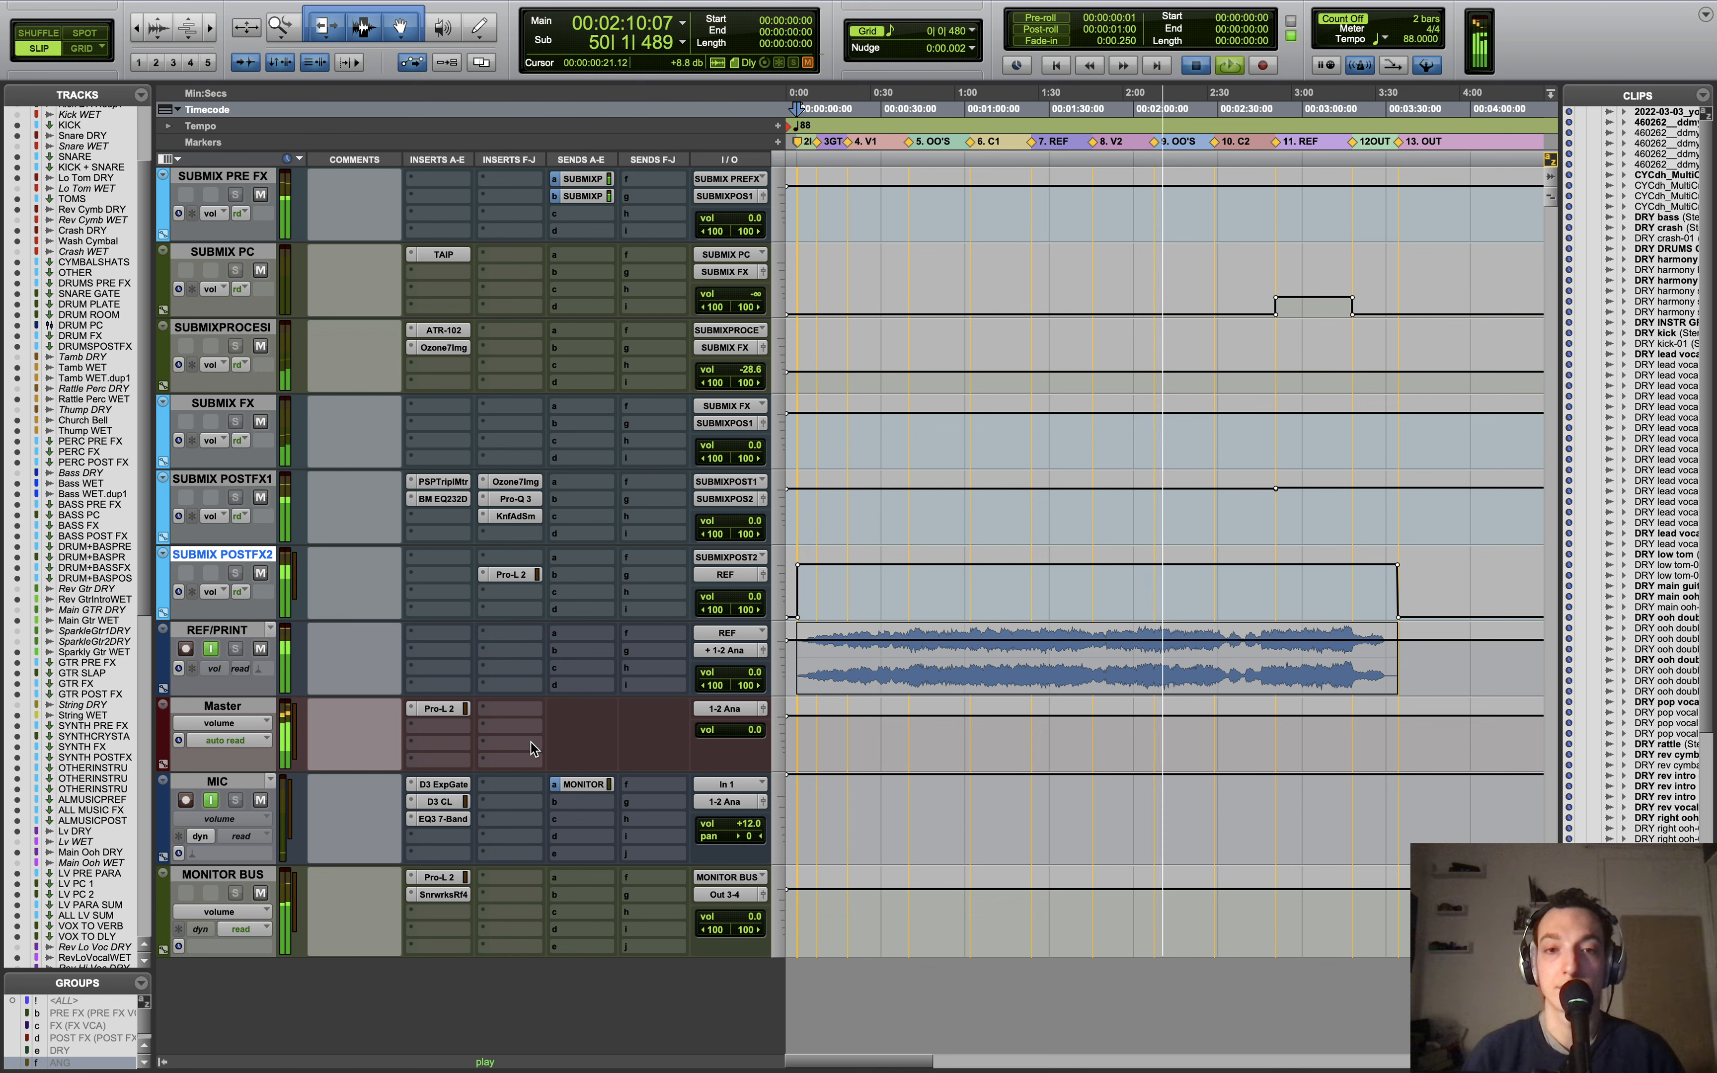
key("space")
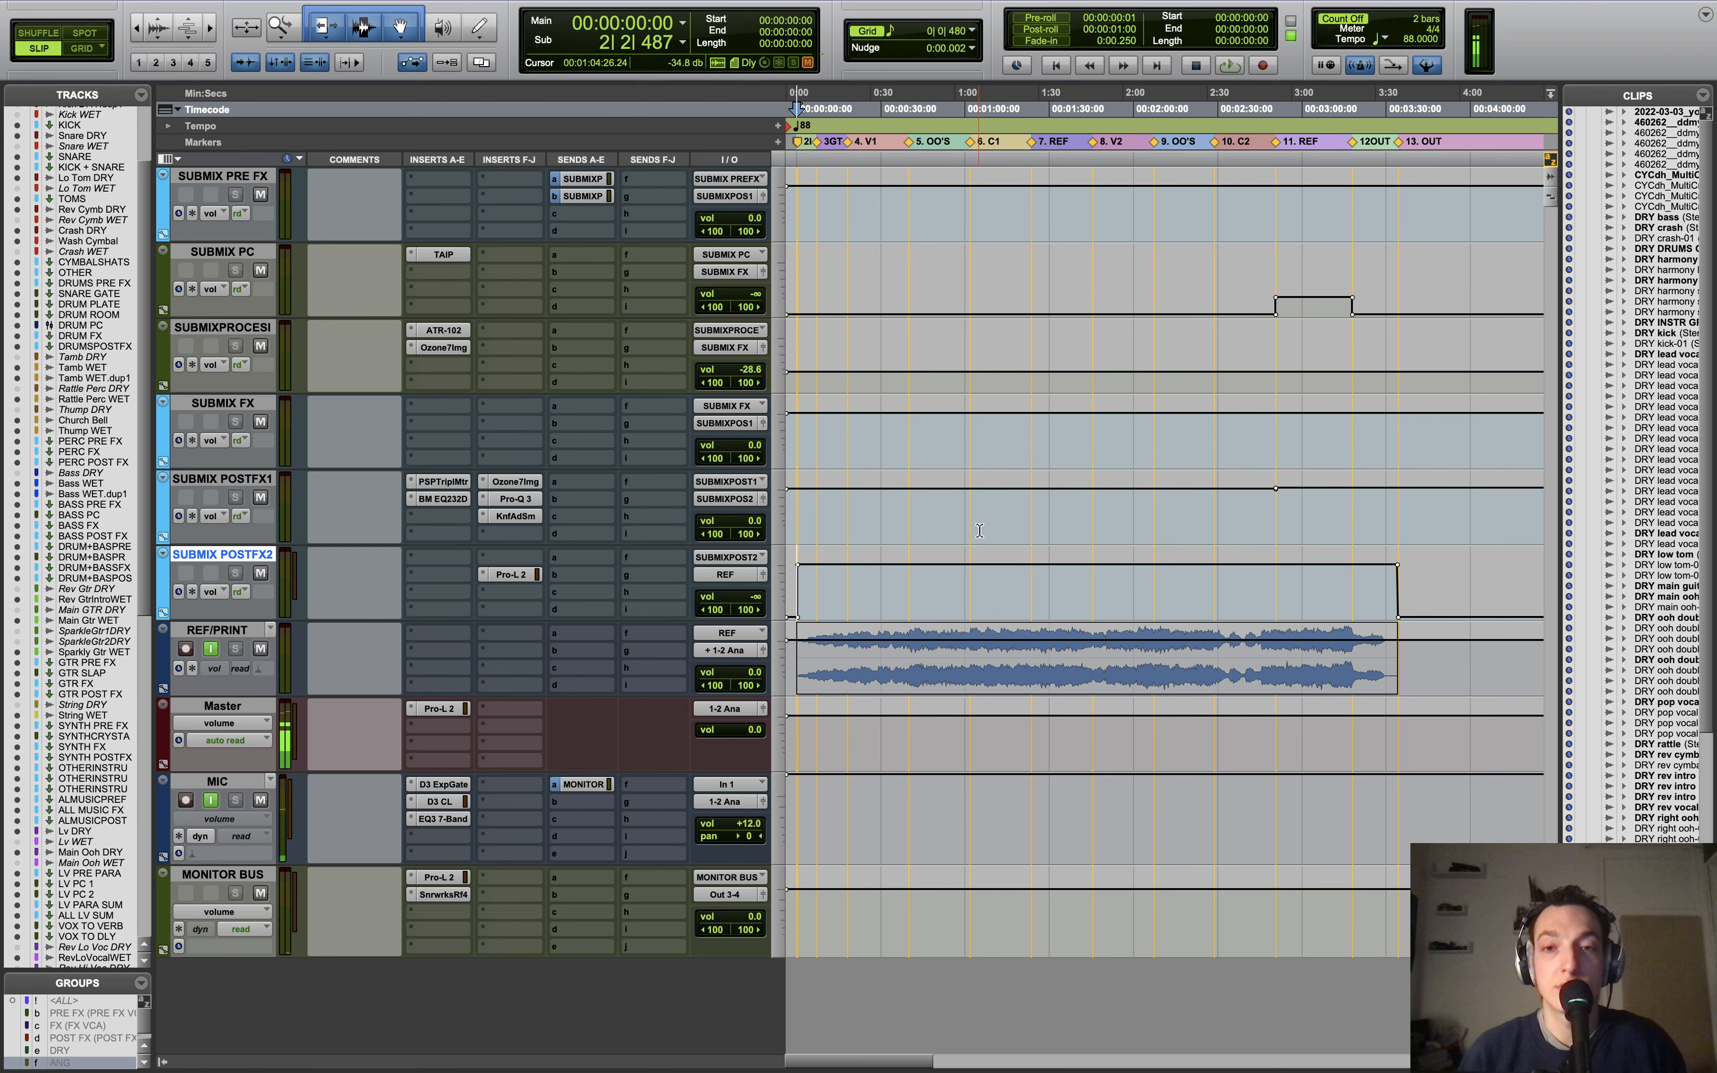
Step: Look through the session's track layout from the submix tracks up past vocals, guitars, bass and percussion to the drums
scroll(1001, 530, "up", 10)
scroll(979, 531, "up", 1)
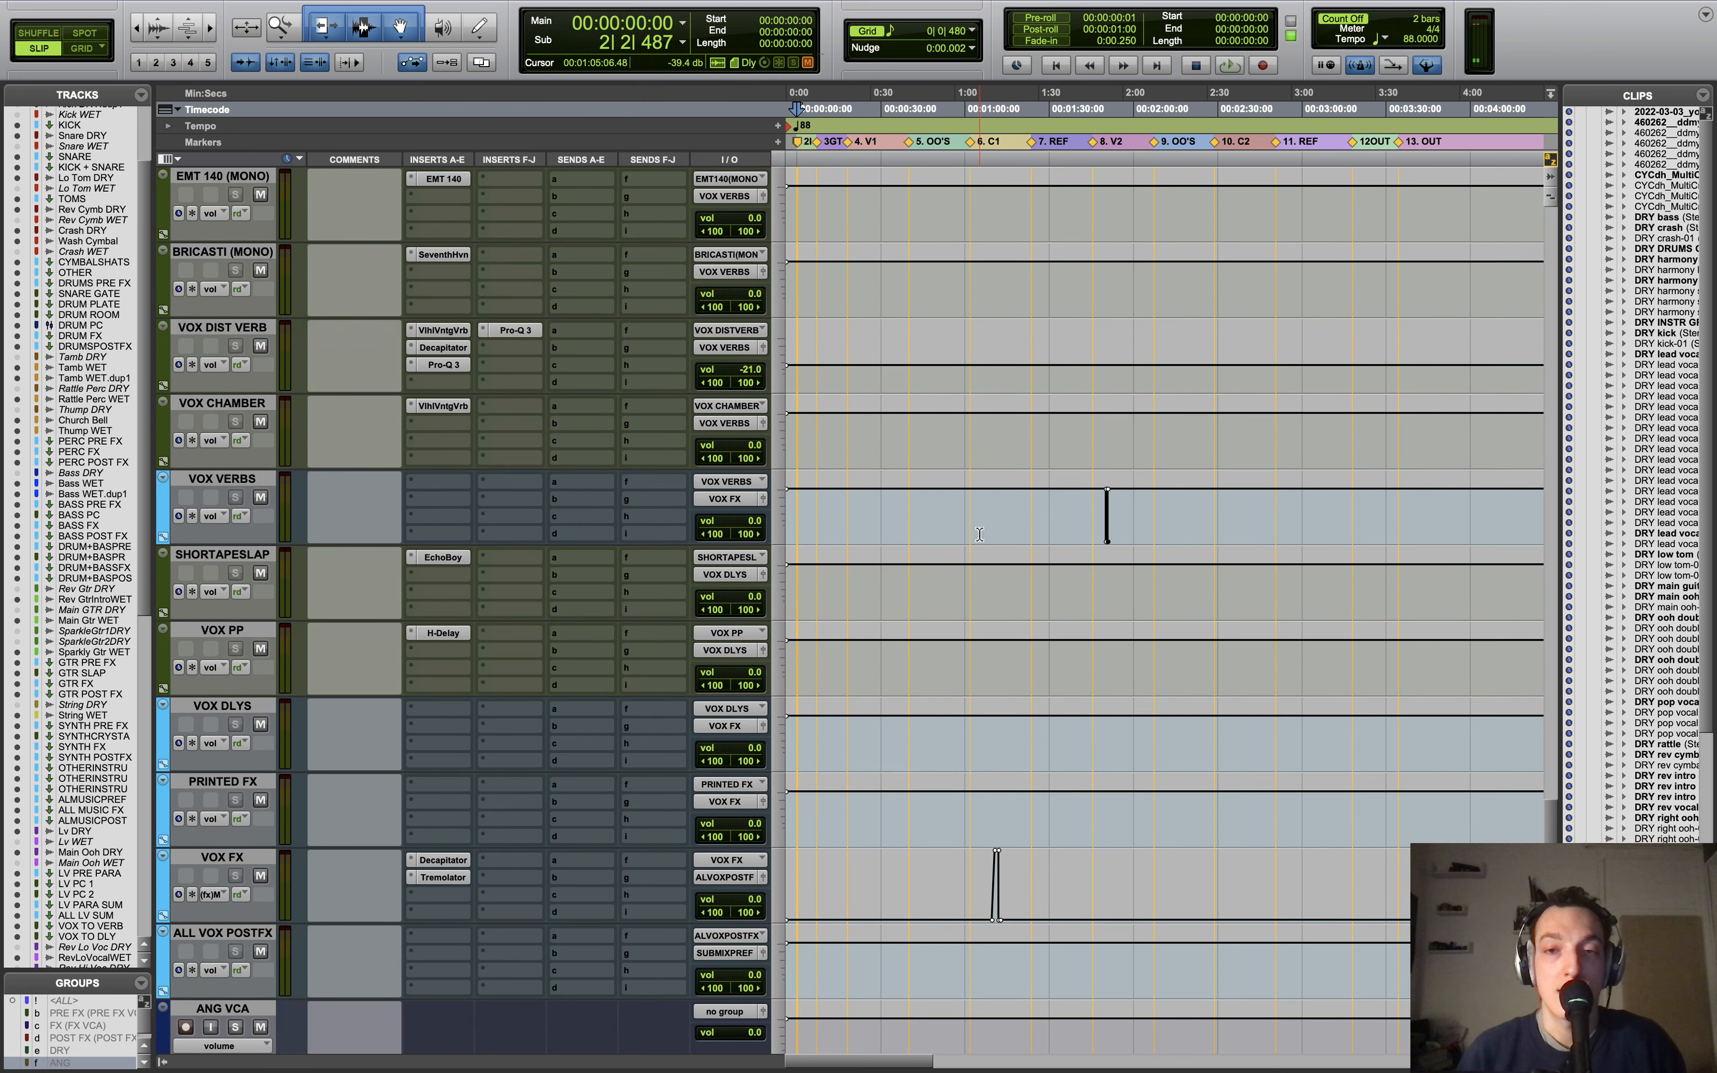
scroll(979, 537, "up", 20)
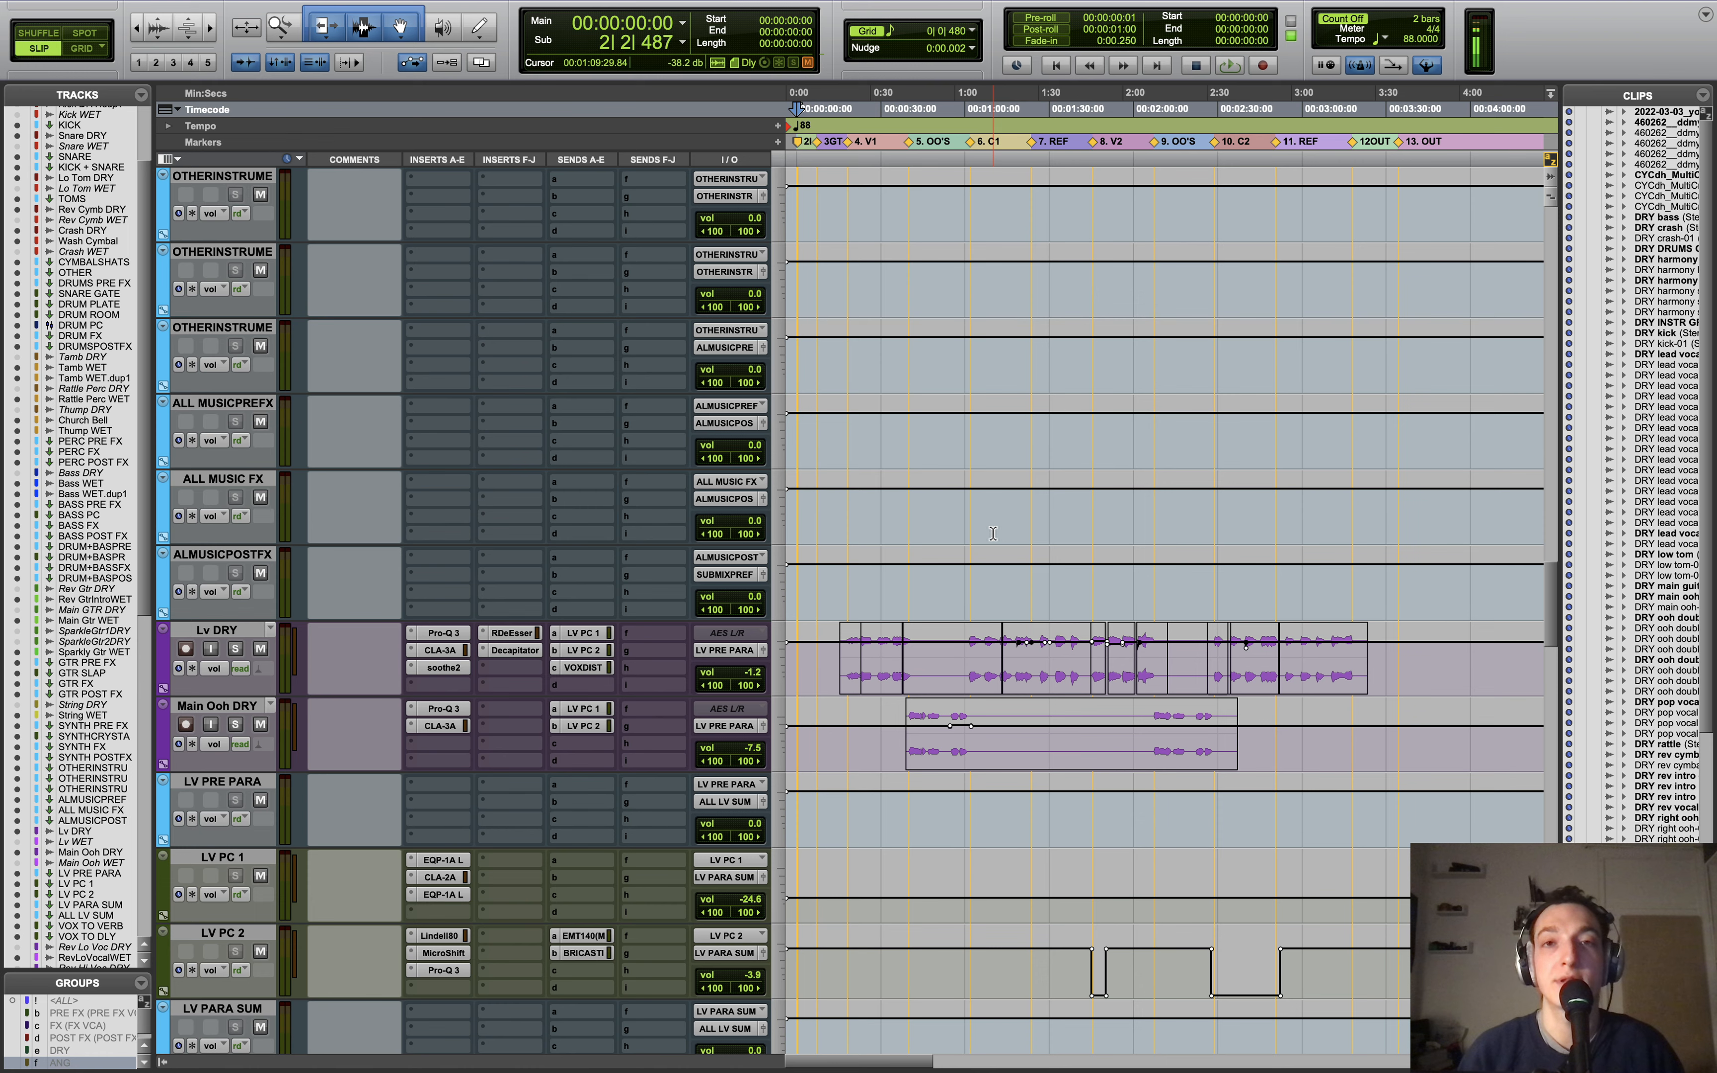
scroll(992, 533, "up", 20)
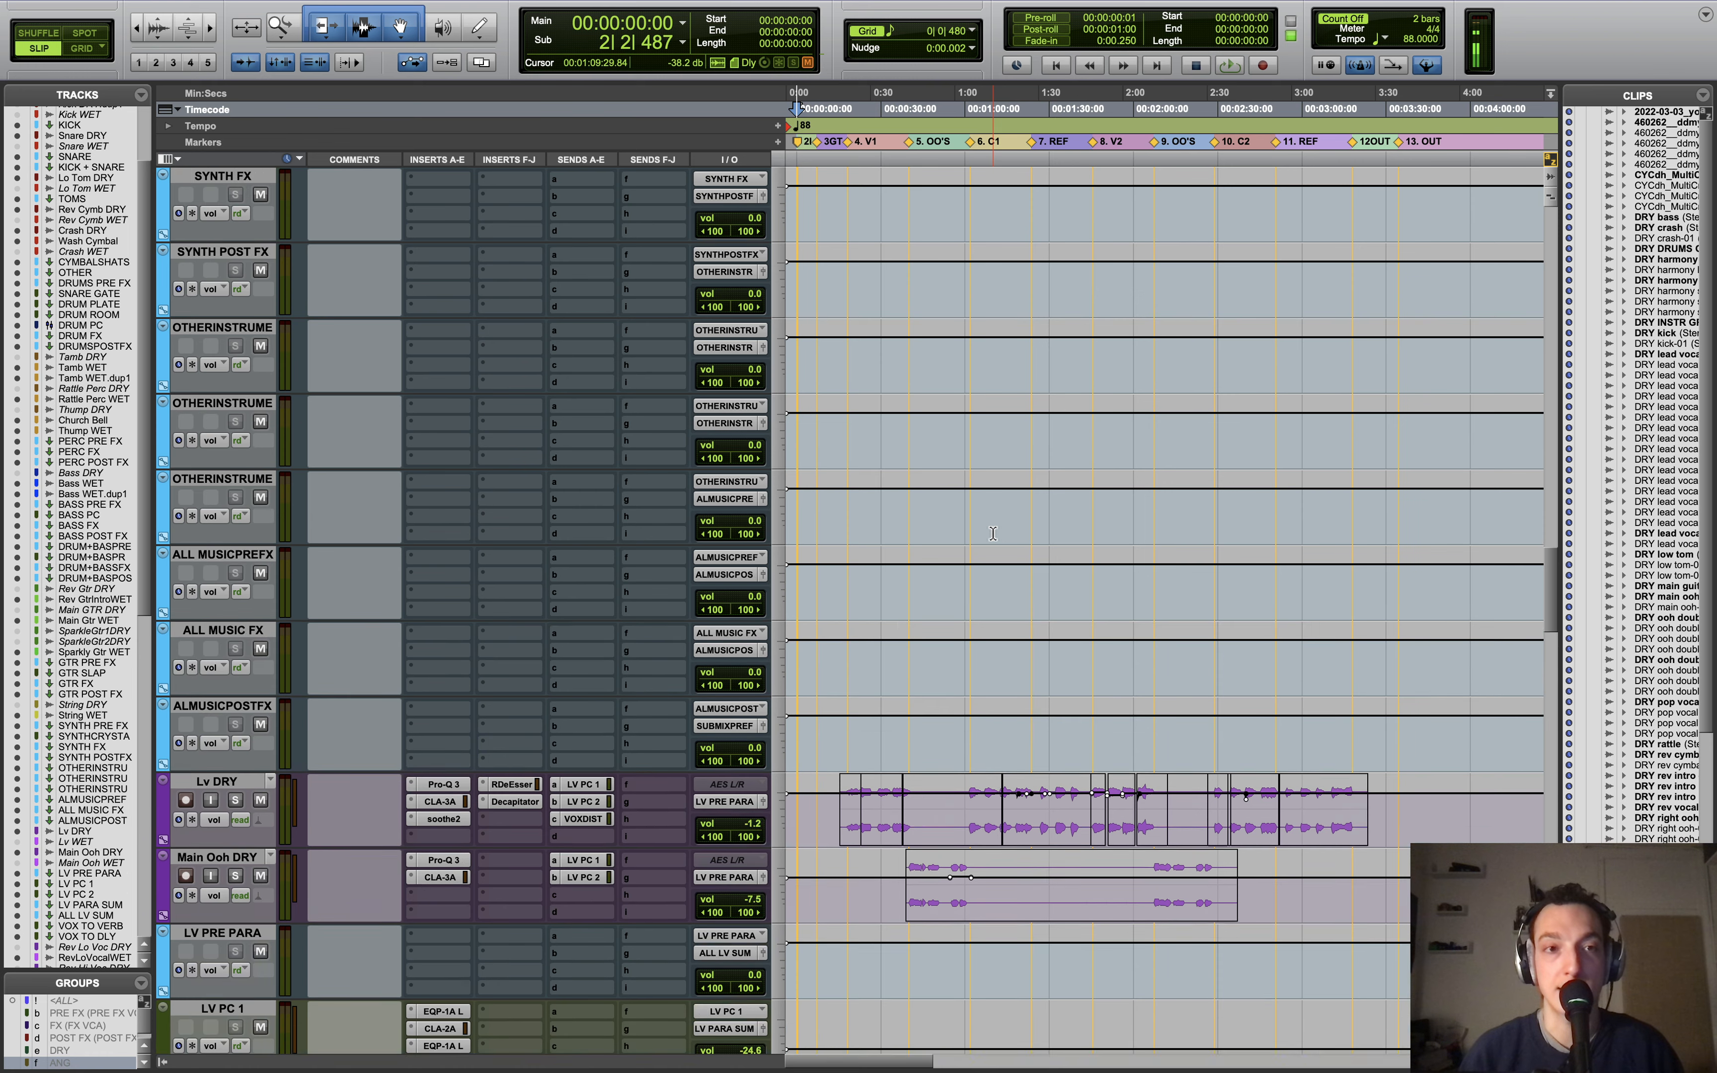
scroll(992, 533, "up", 2)
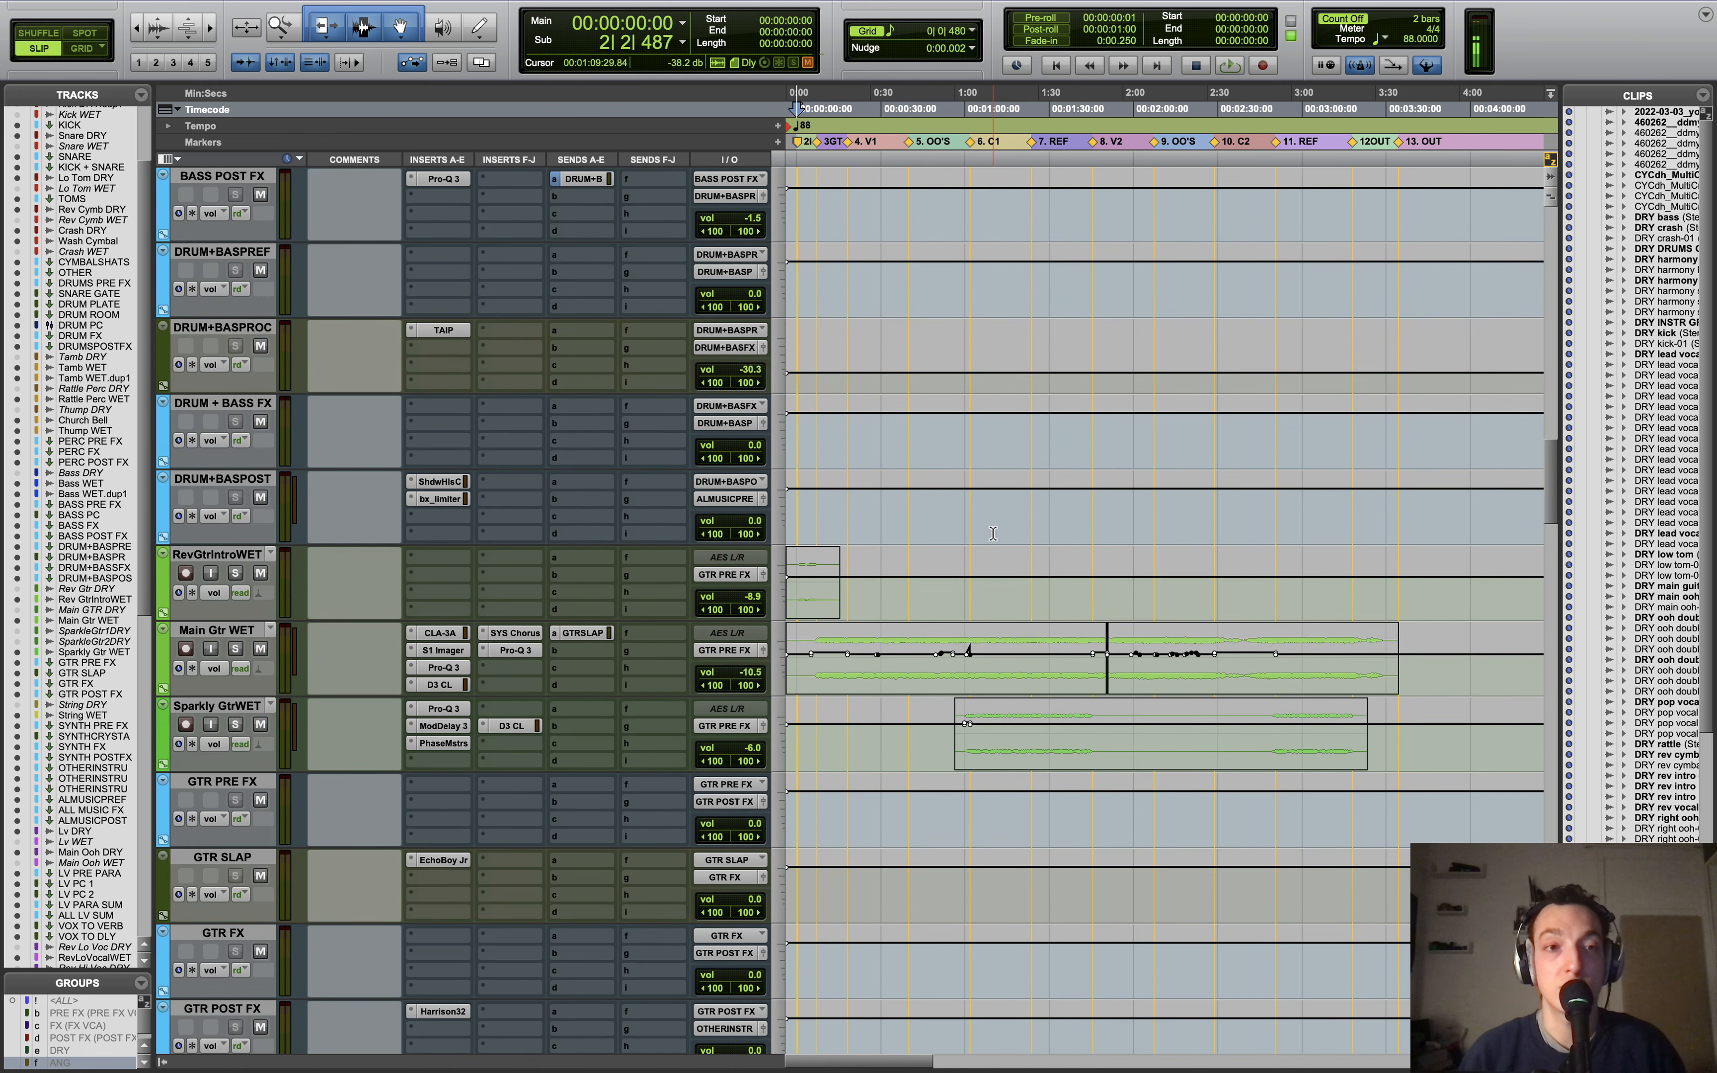
scroll(992, 533, "up", 15)
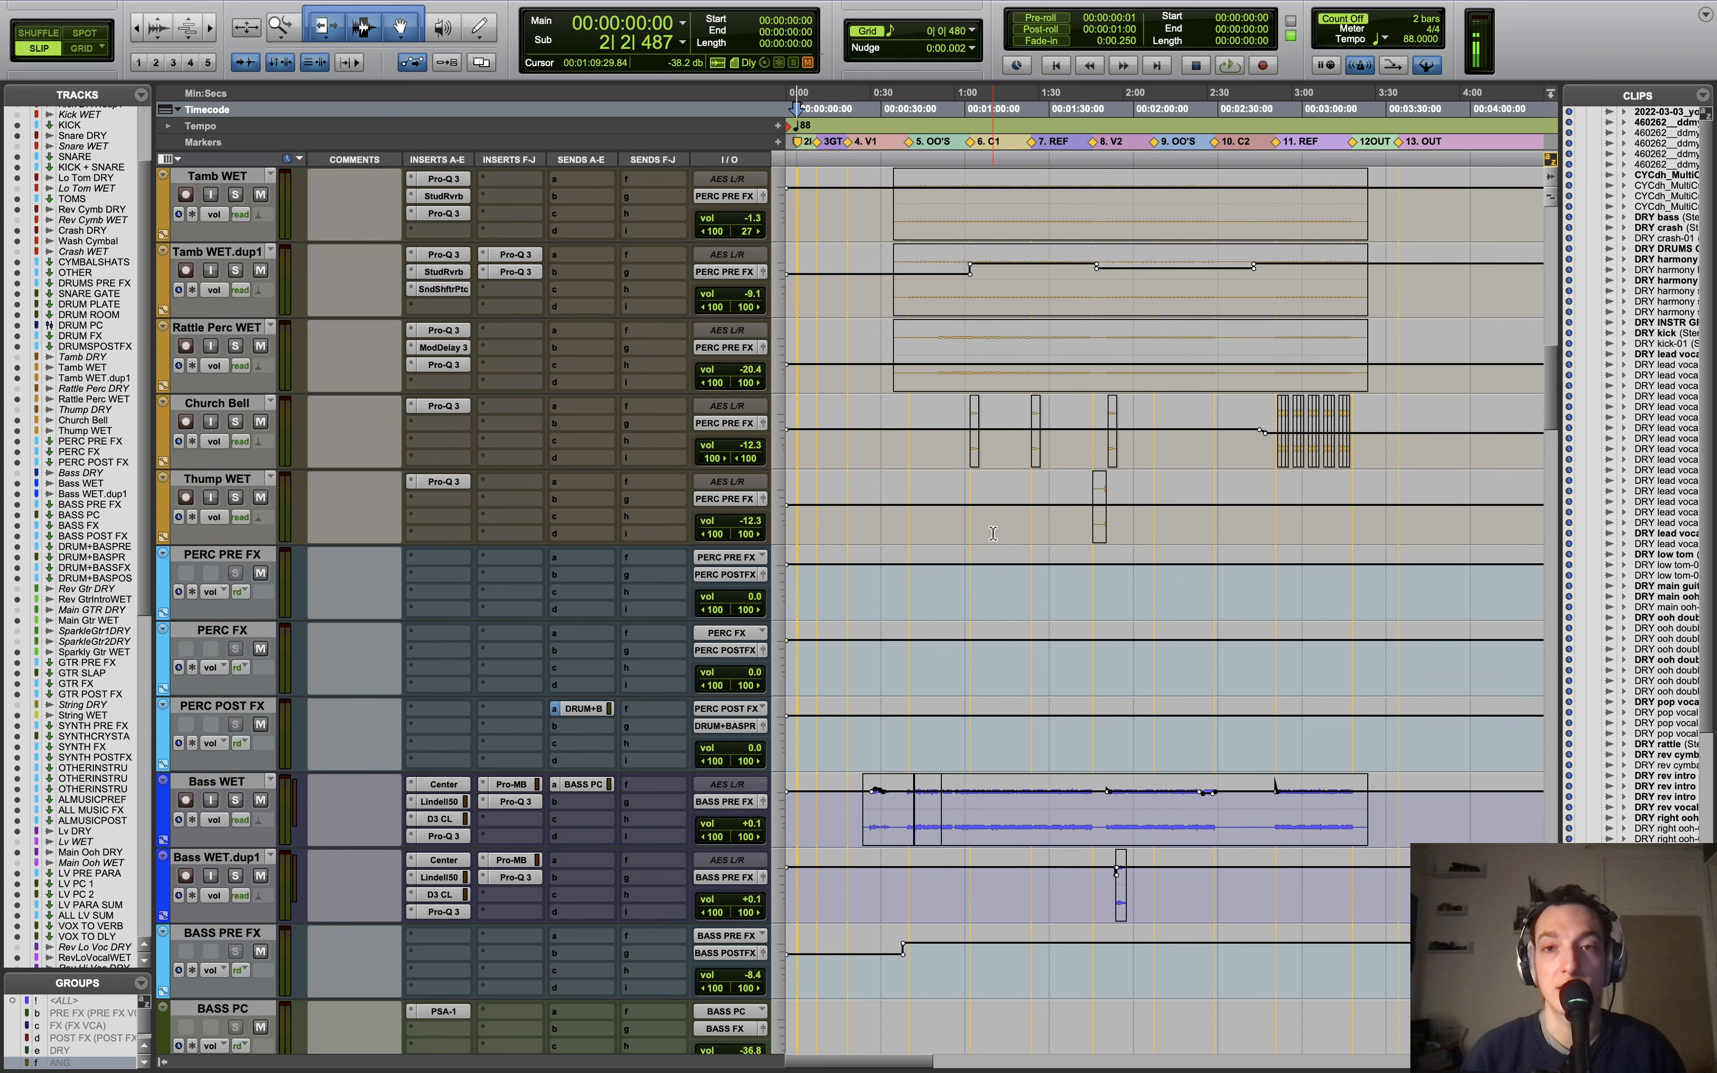
scroll(992, 533, "up", 2)
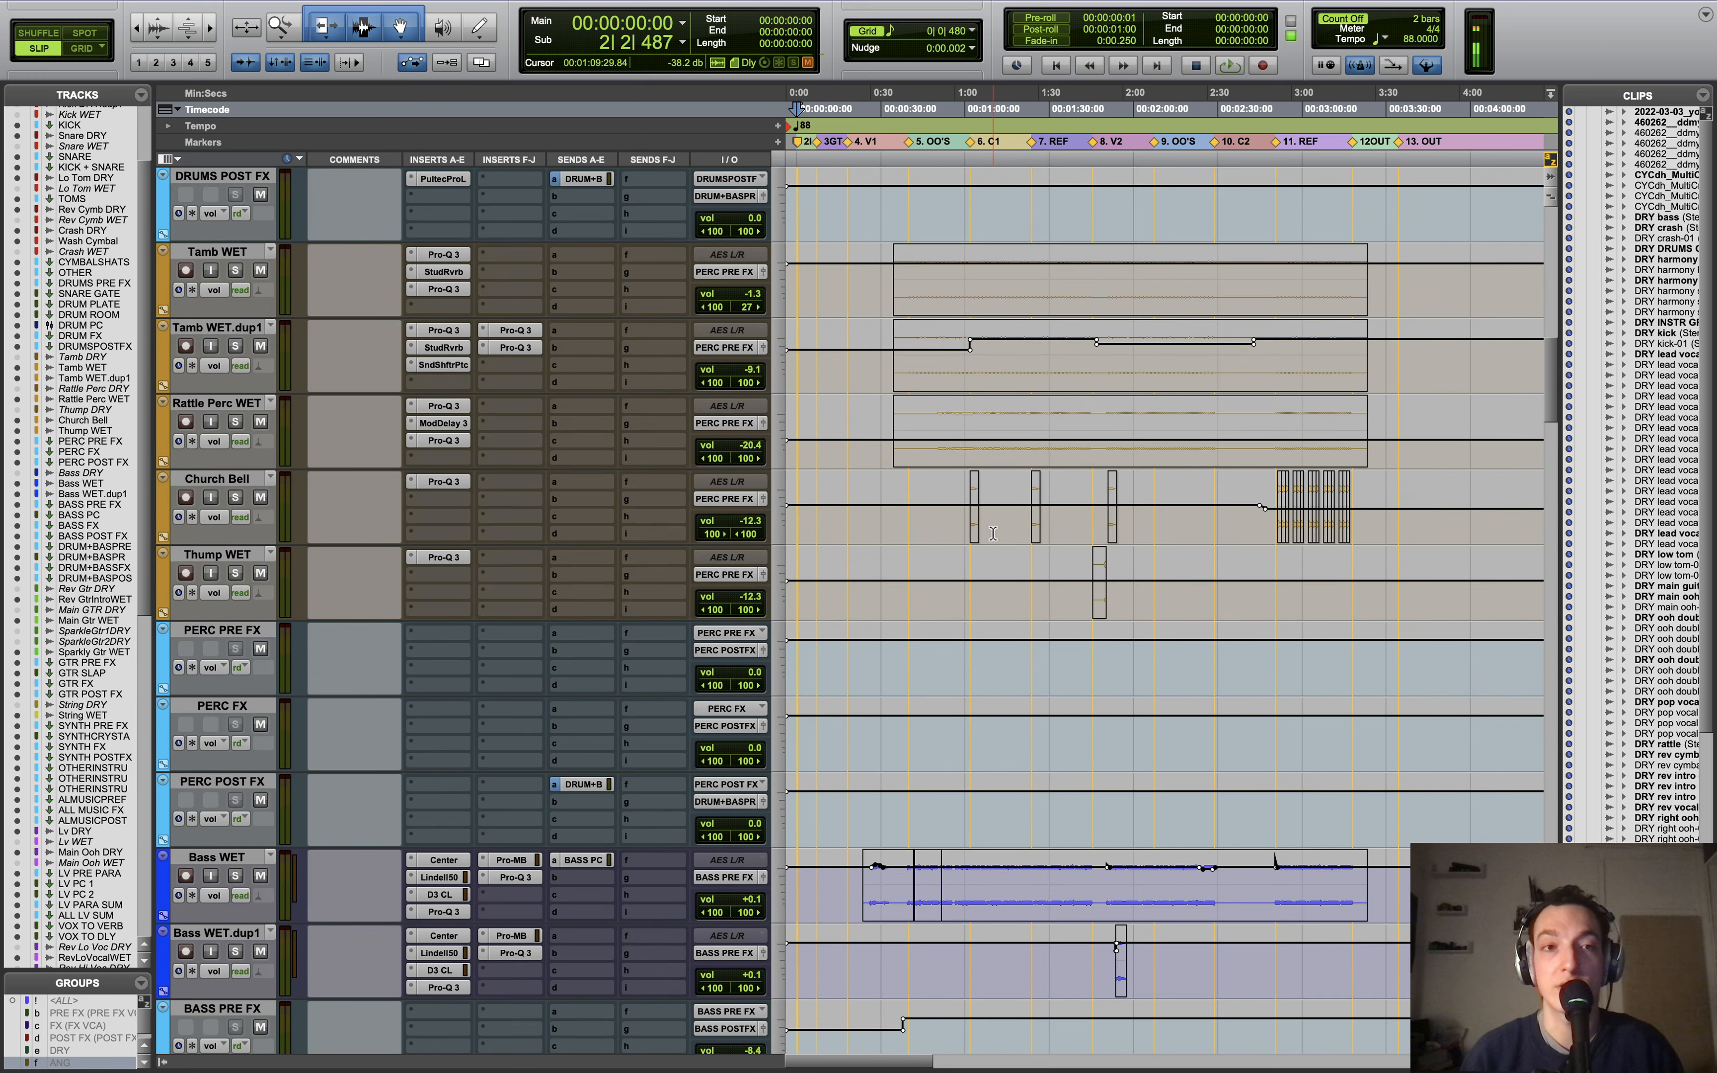
scroll(652, 359, "up", 6)
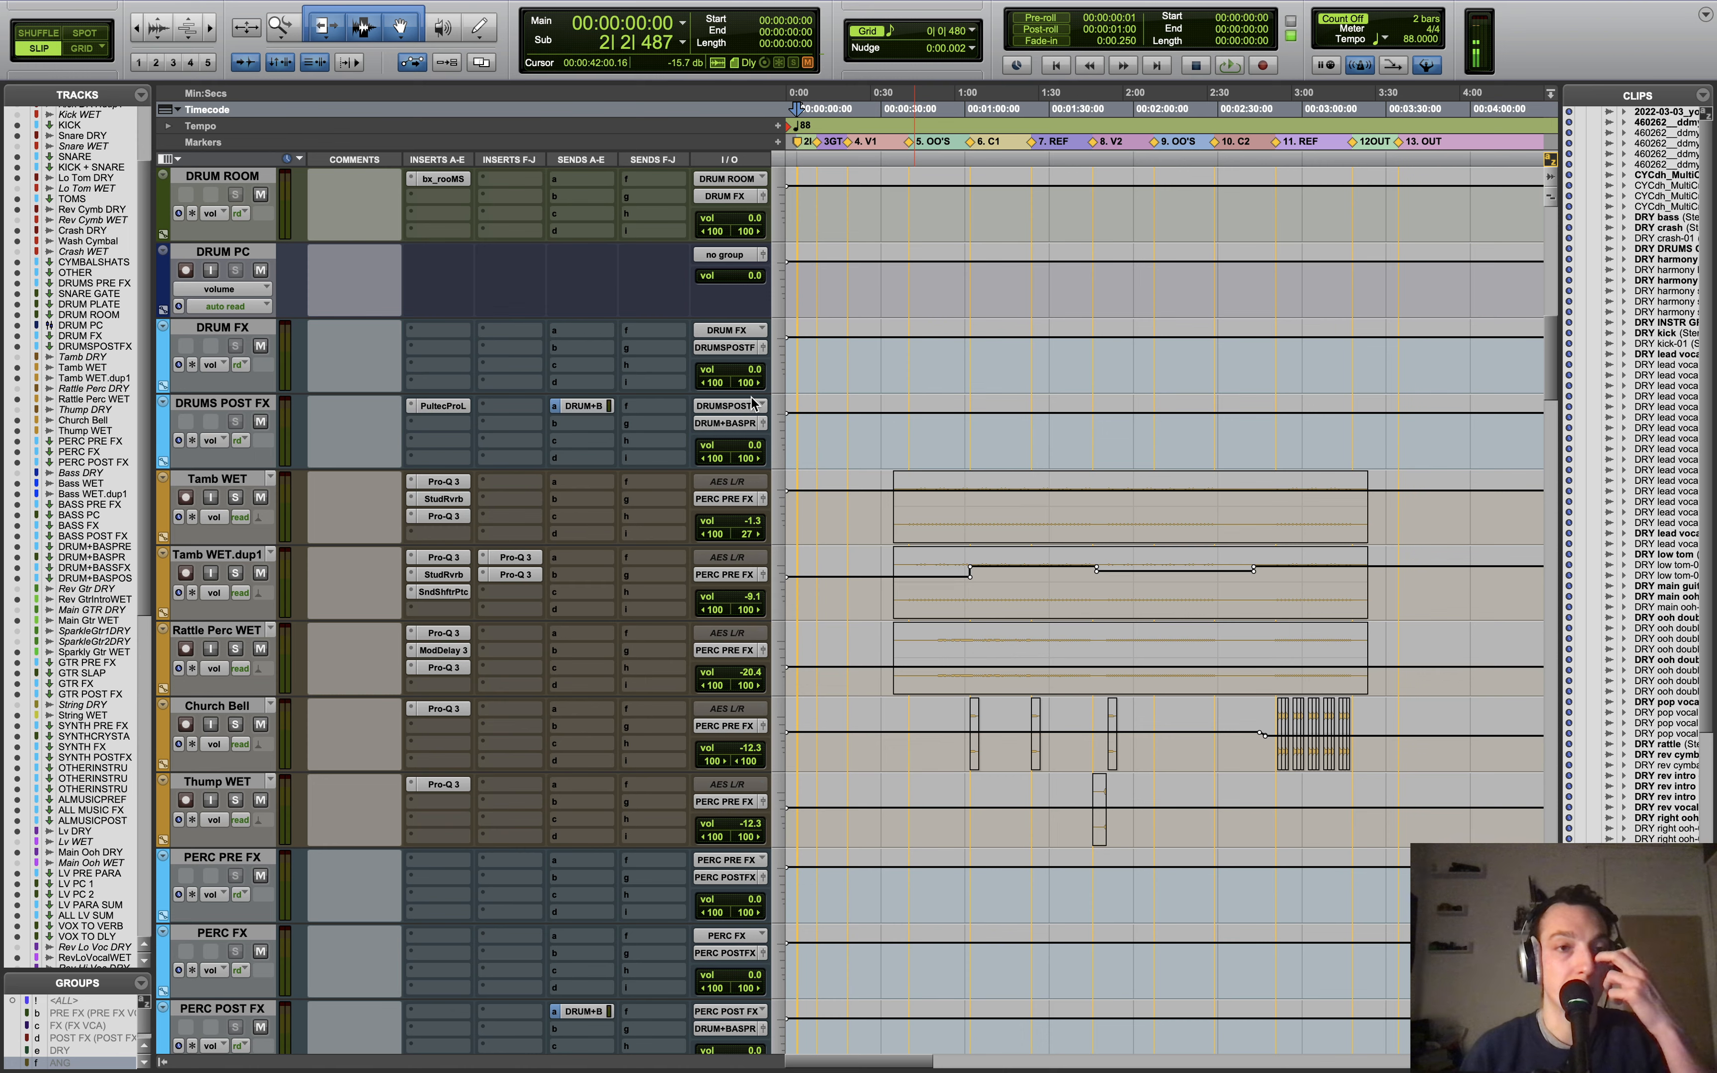
scroll(754, 403, "up", 20)
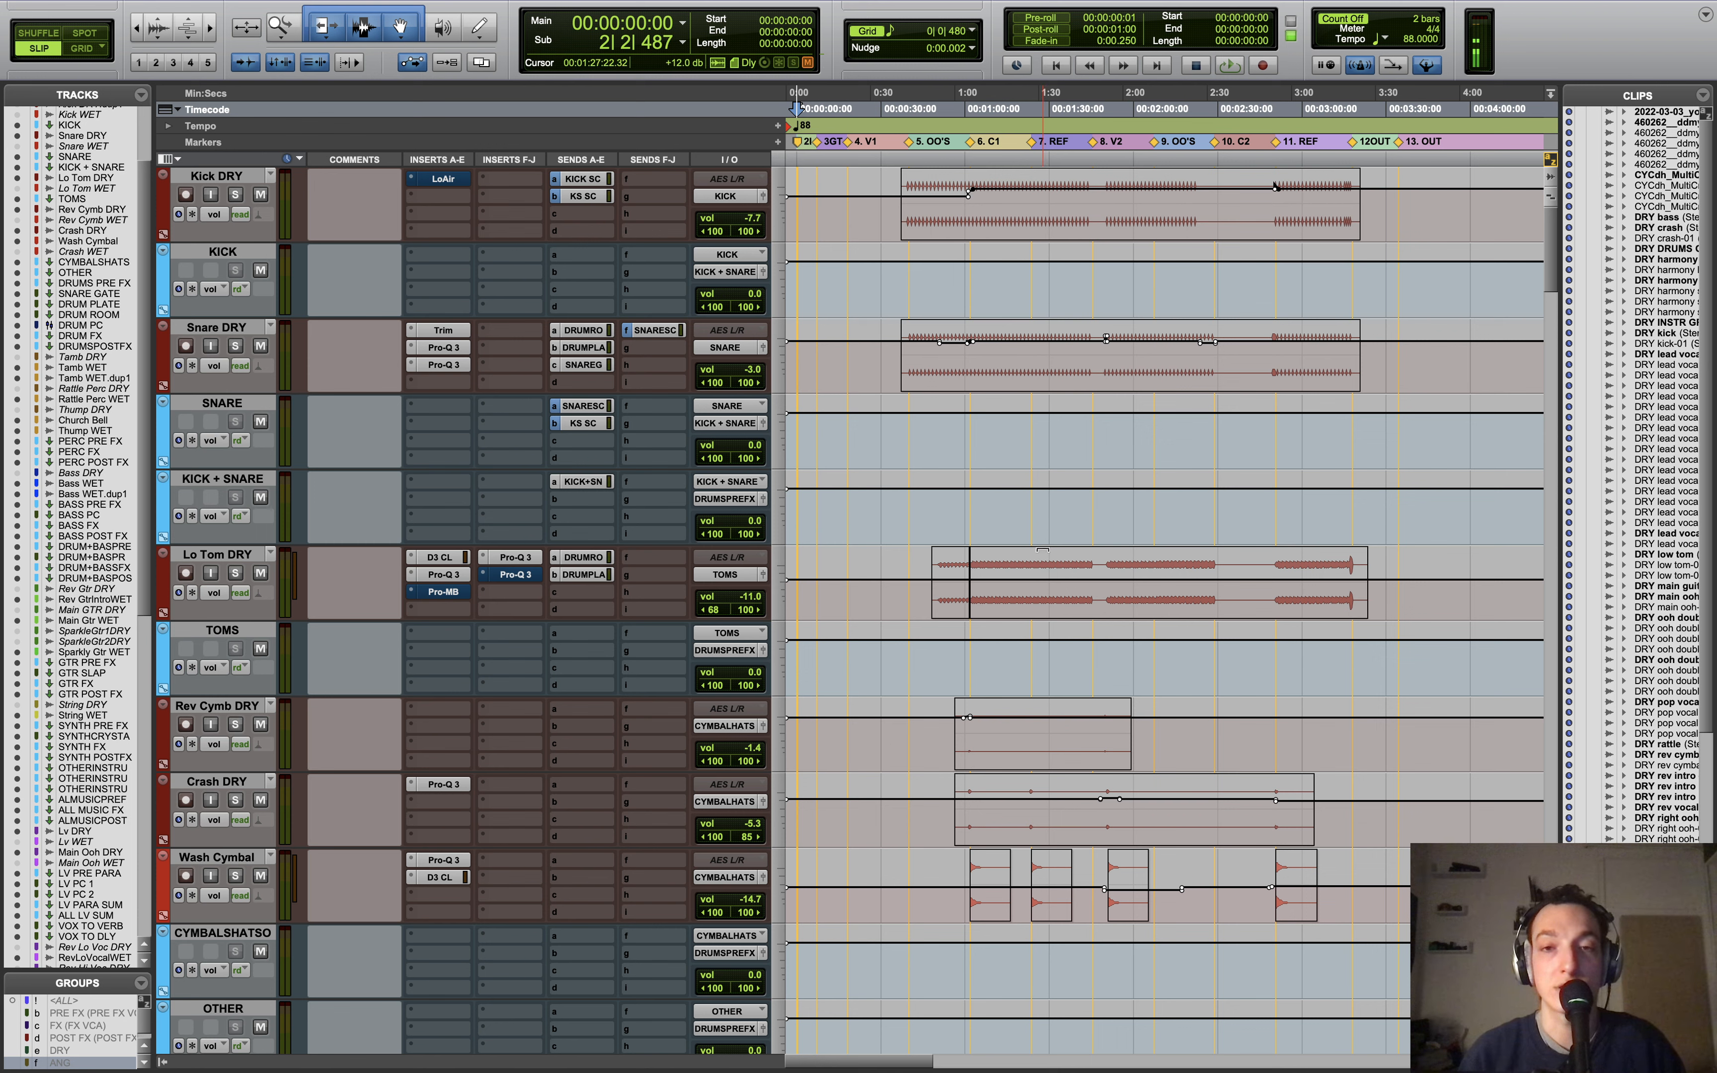
Step: Select about 2:48 to 3:24 across the tracks from Kick DRY to Wash Cymbal, then move the selection to DRUMS PRE FX
left_click_drag(1370, 912, 1271, 181)
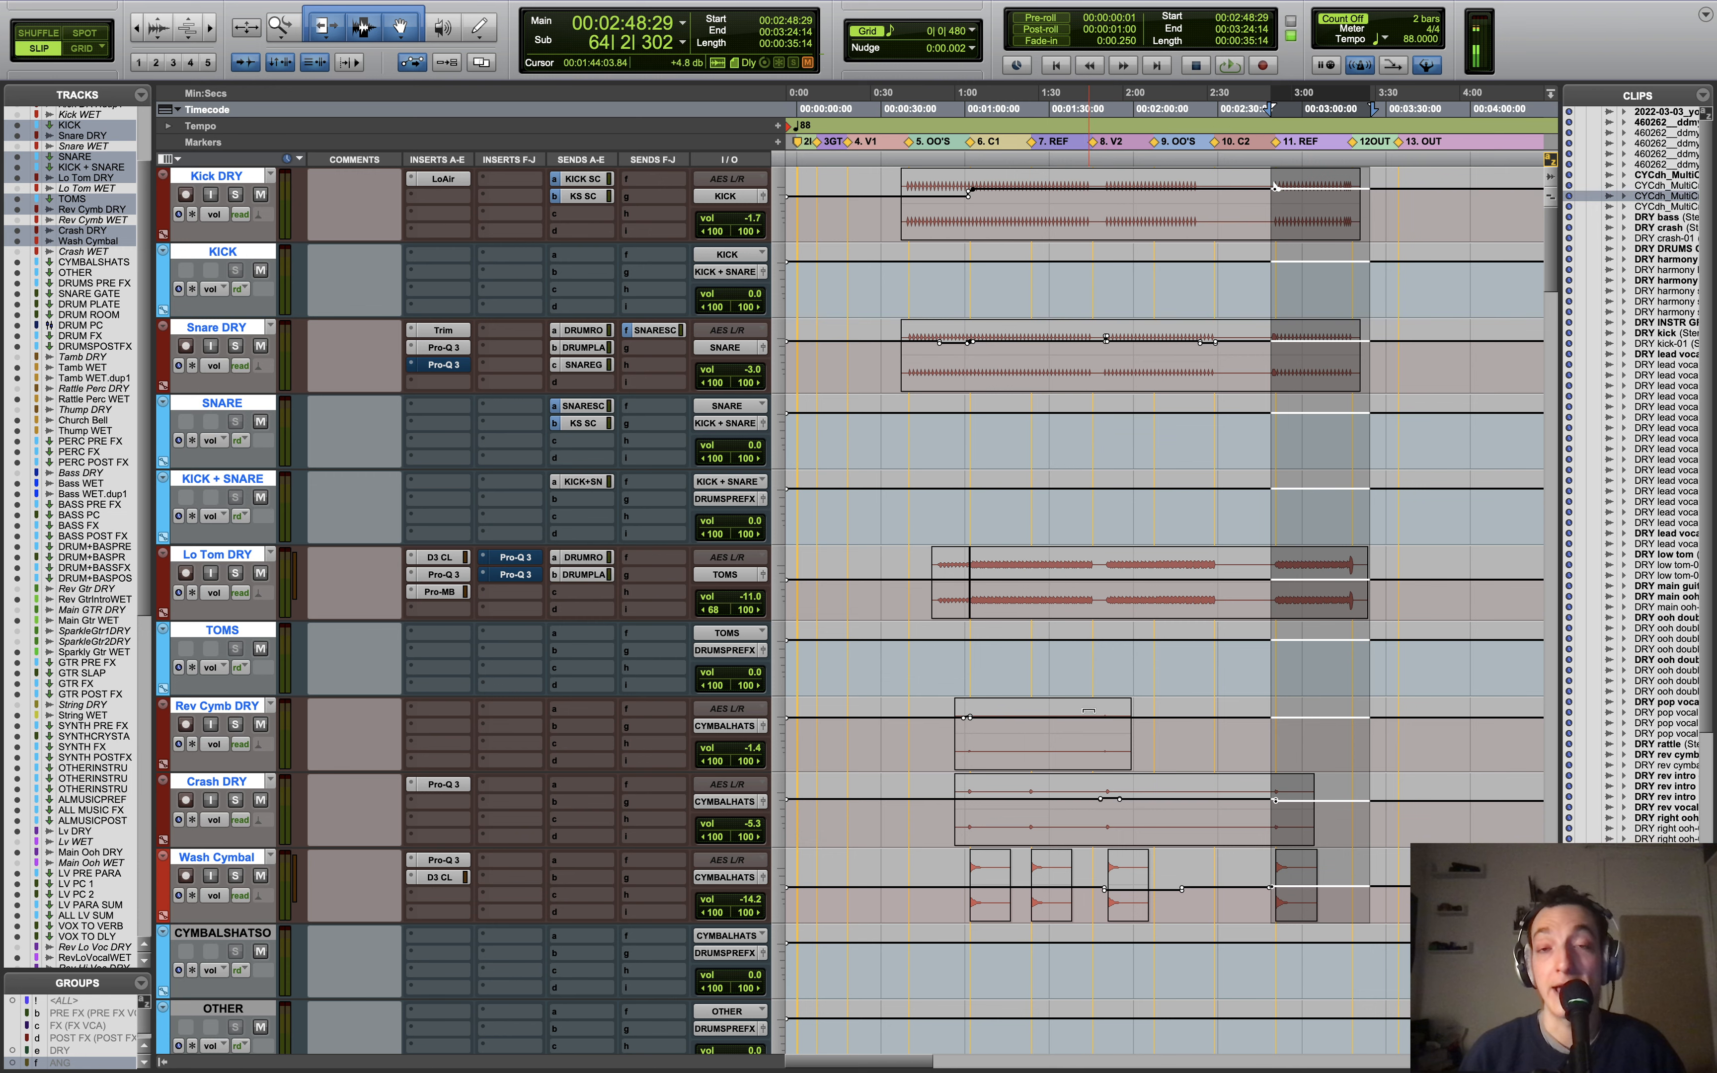
scroll(930, 773, "down", 3)
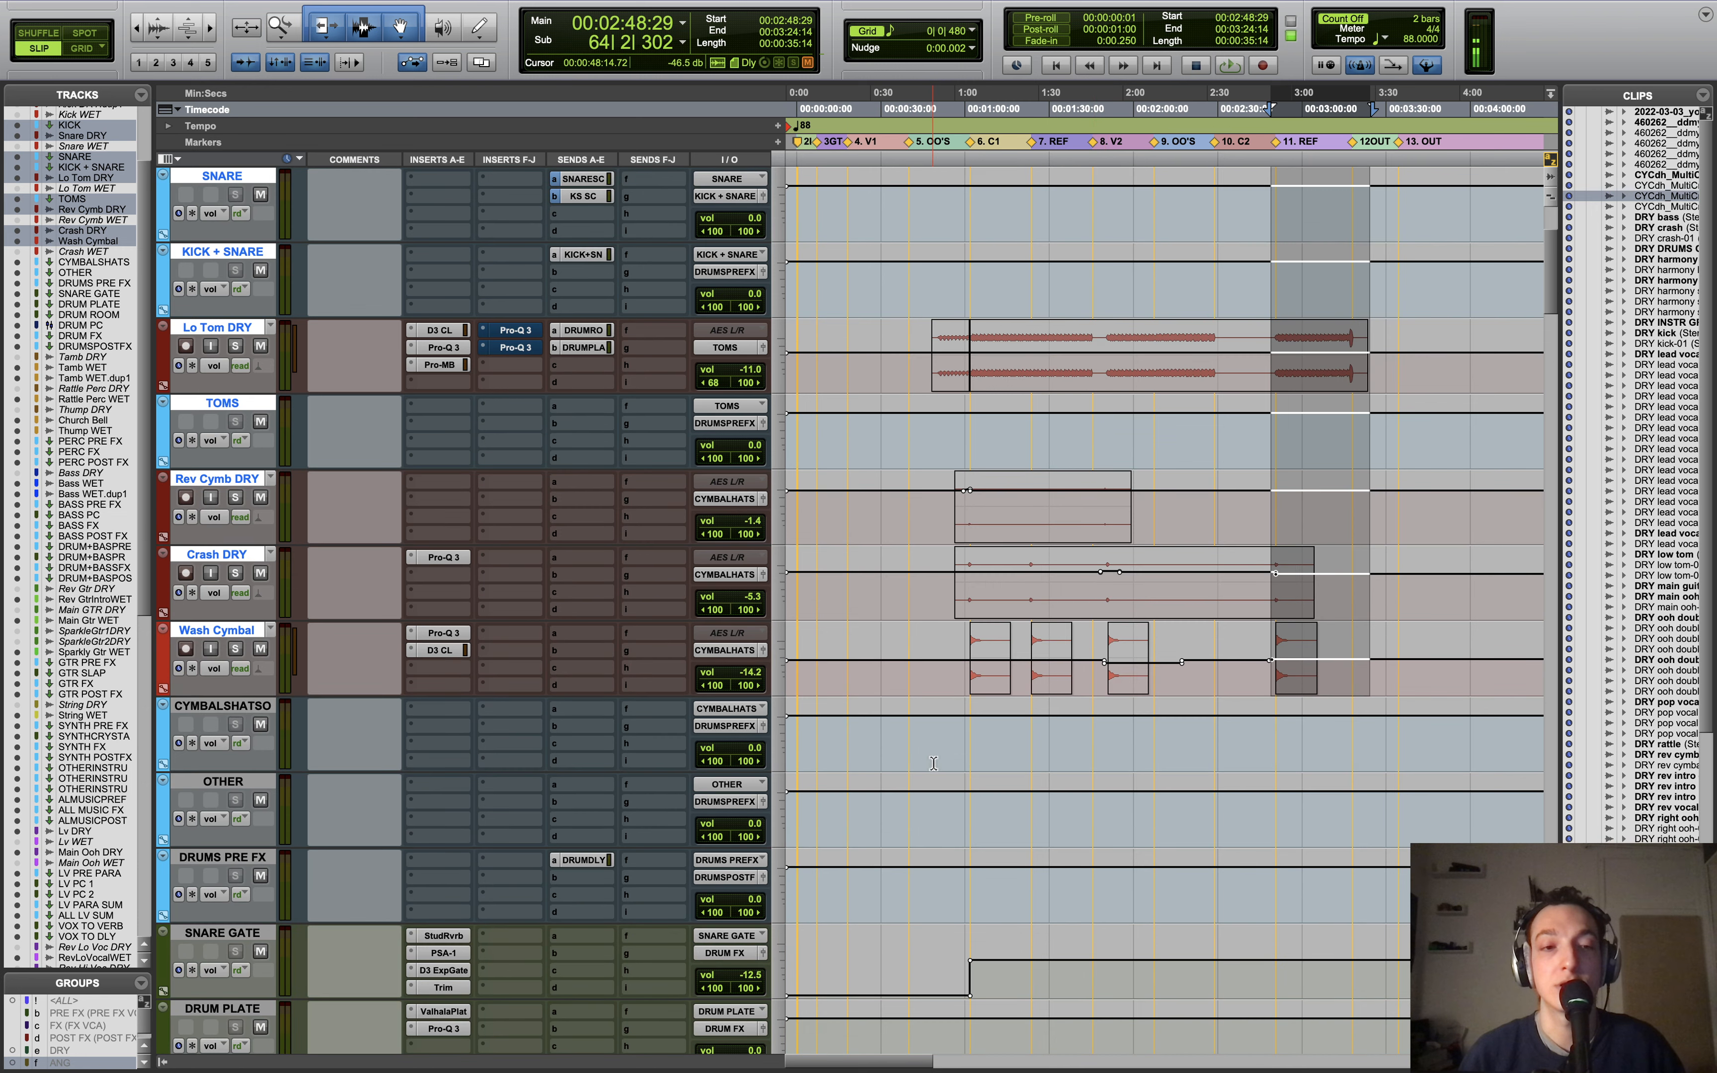
left_click(255, 859)
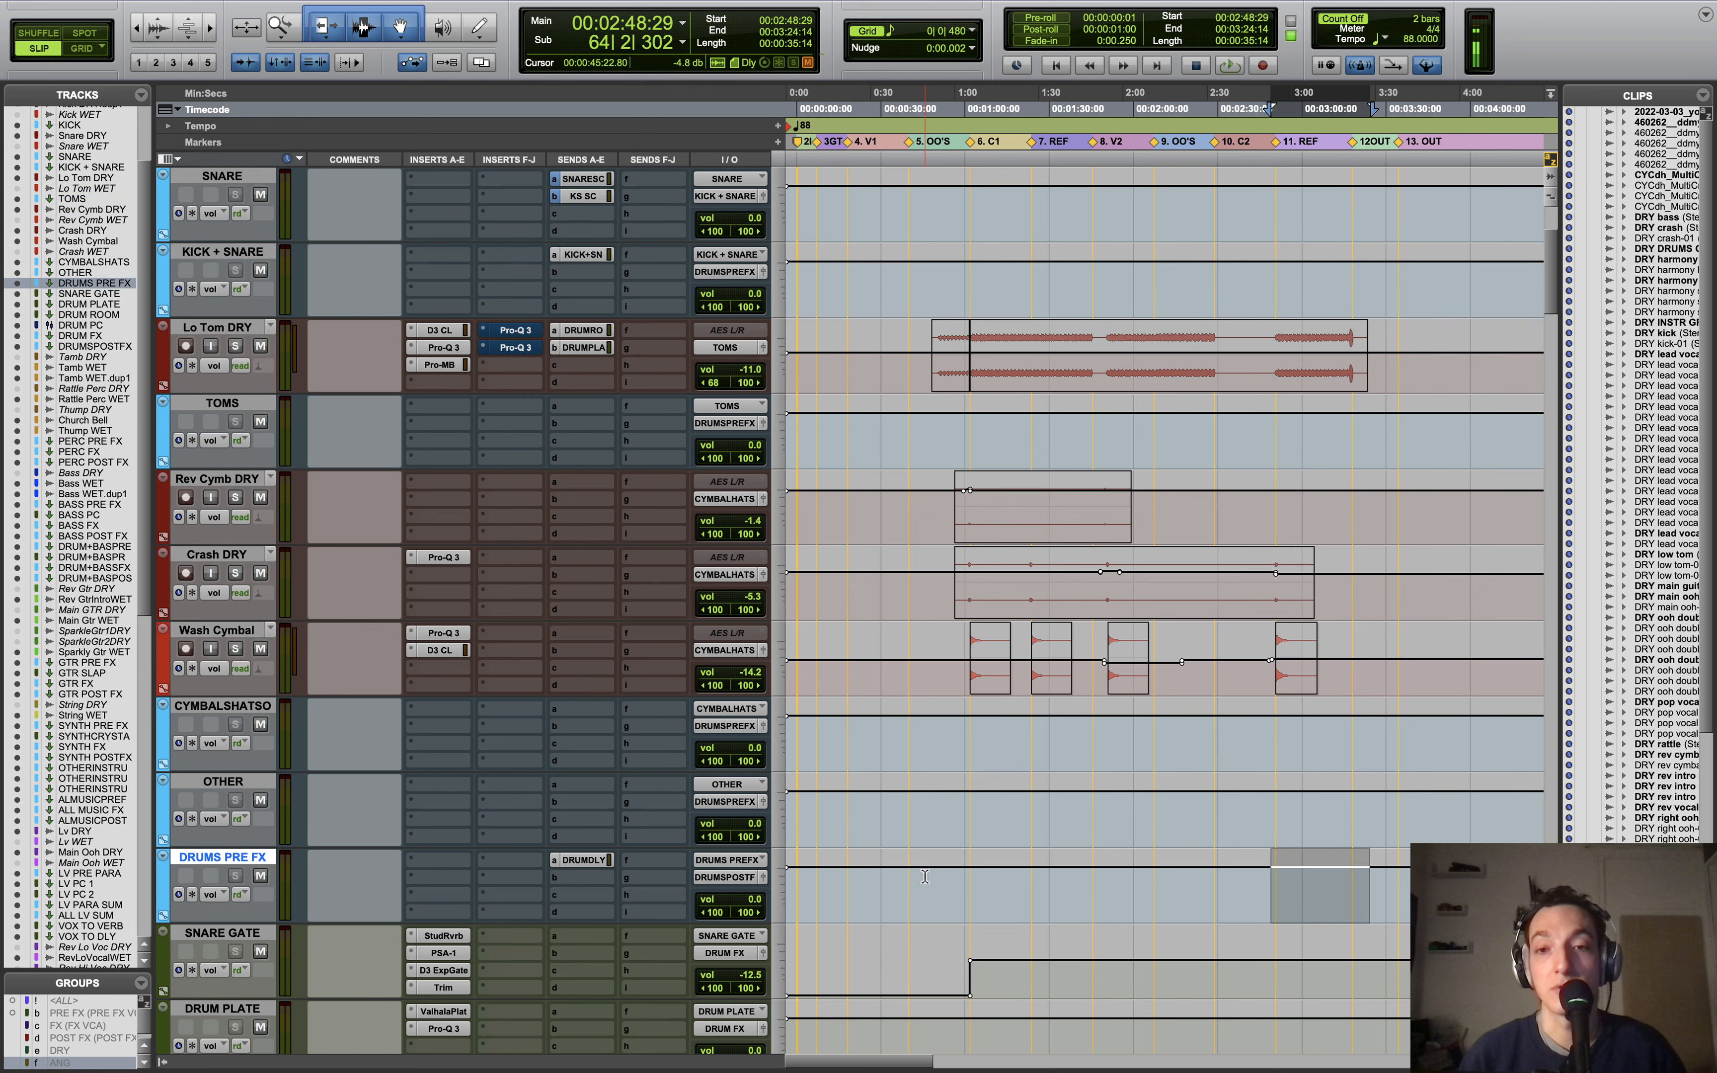
Step: Switch all audio tracks from the volume view to the waveform view
scroll(926, 877, "down", 15)
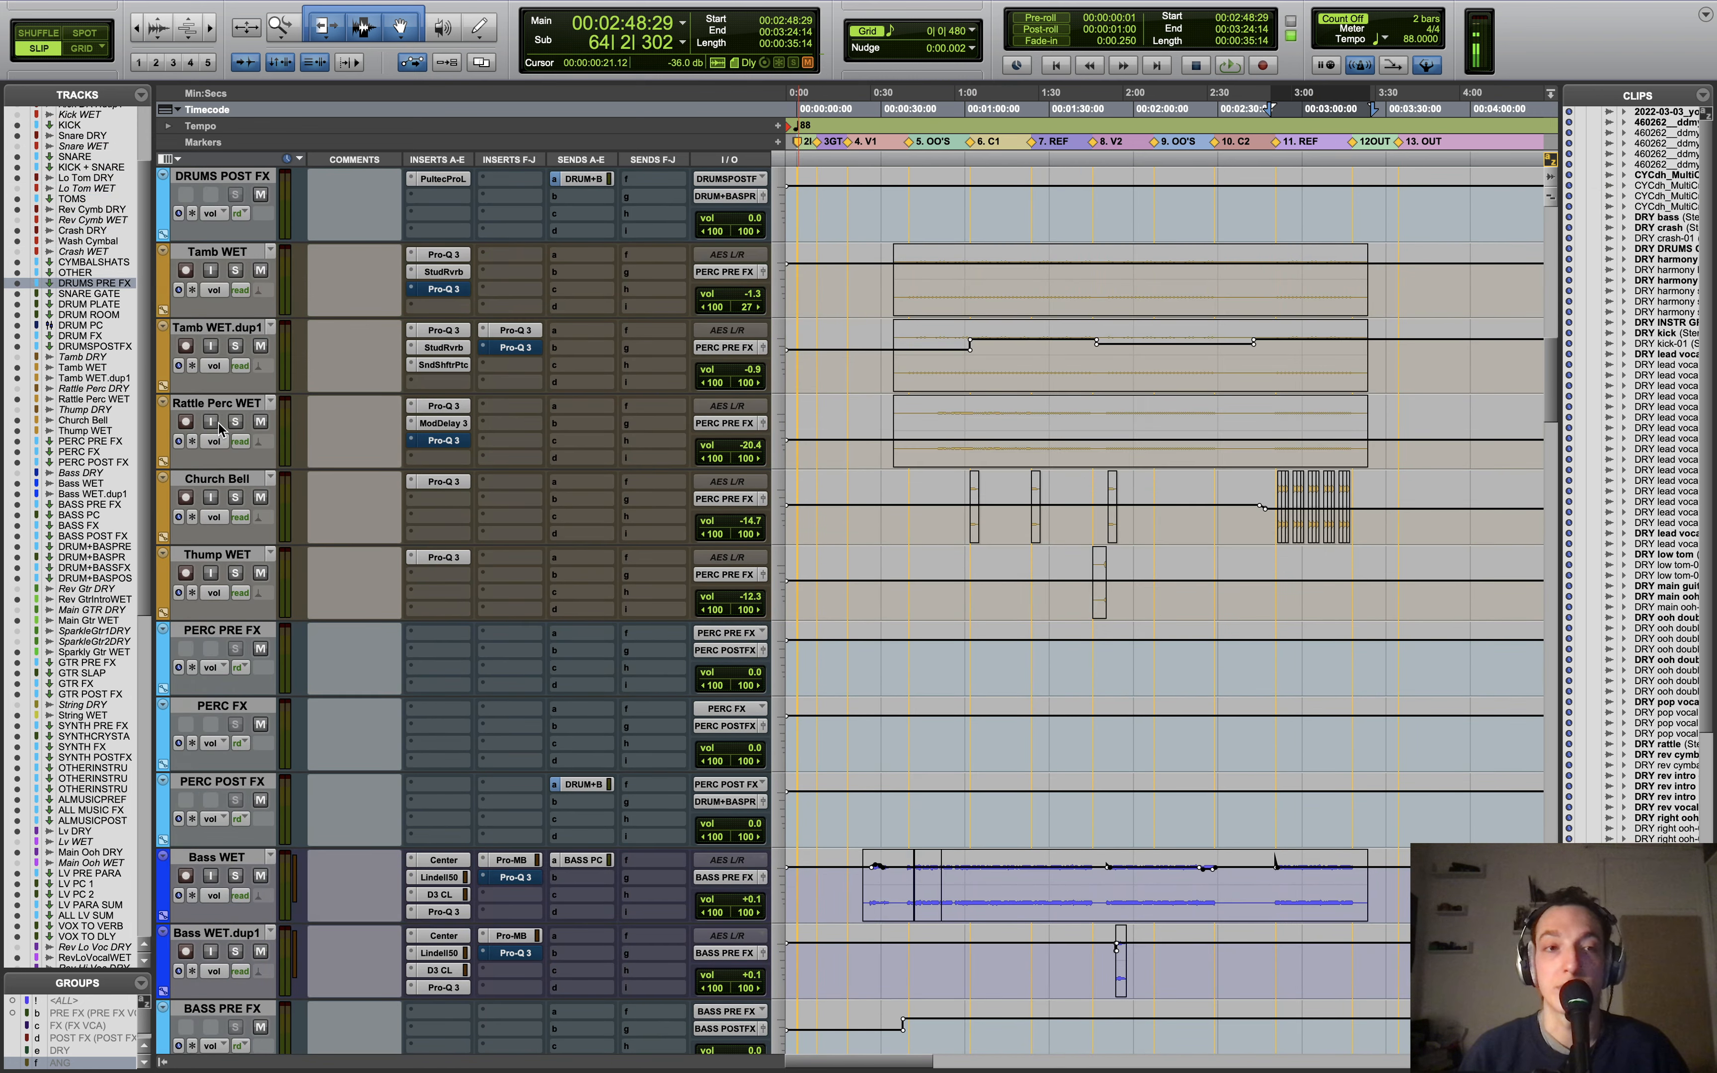
left_click(211, 446)
left_click(234, 398, "alt")
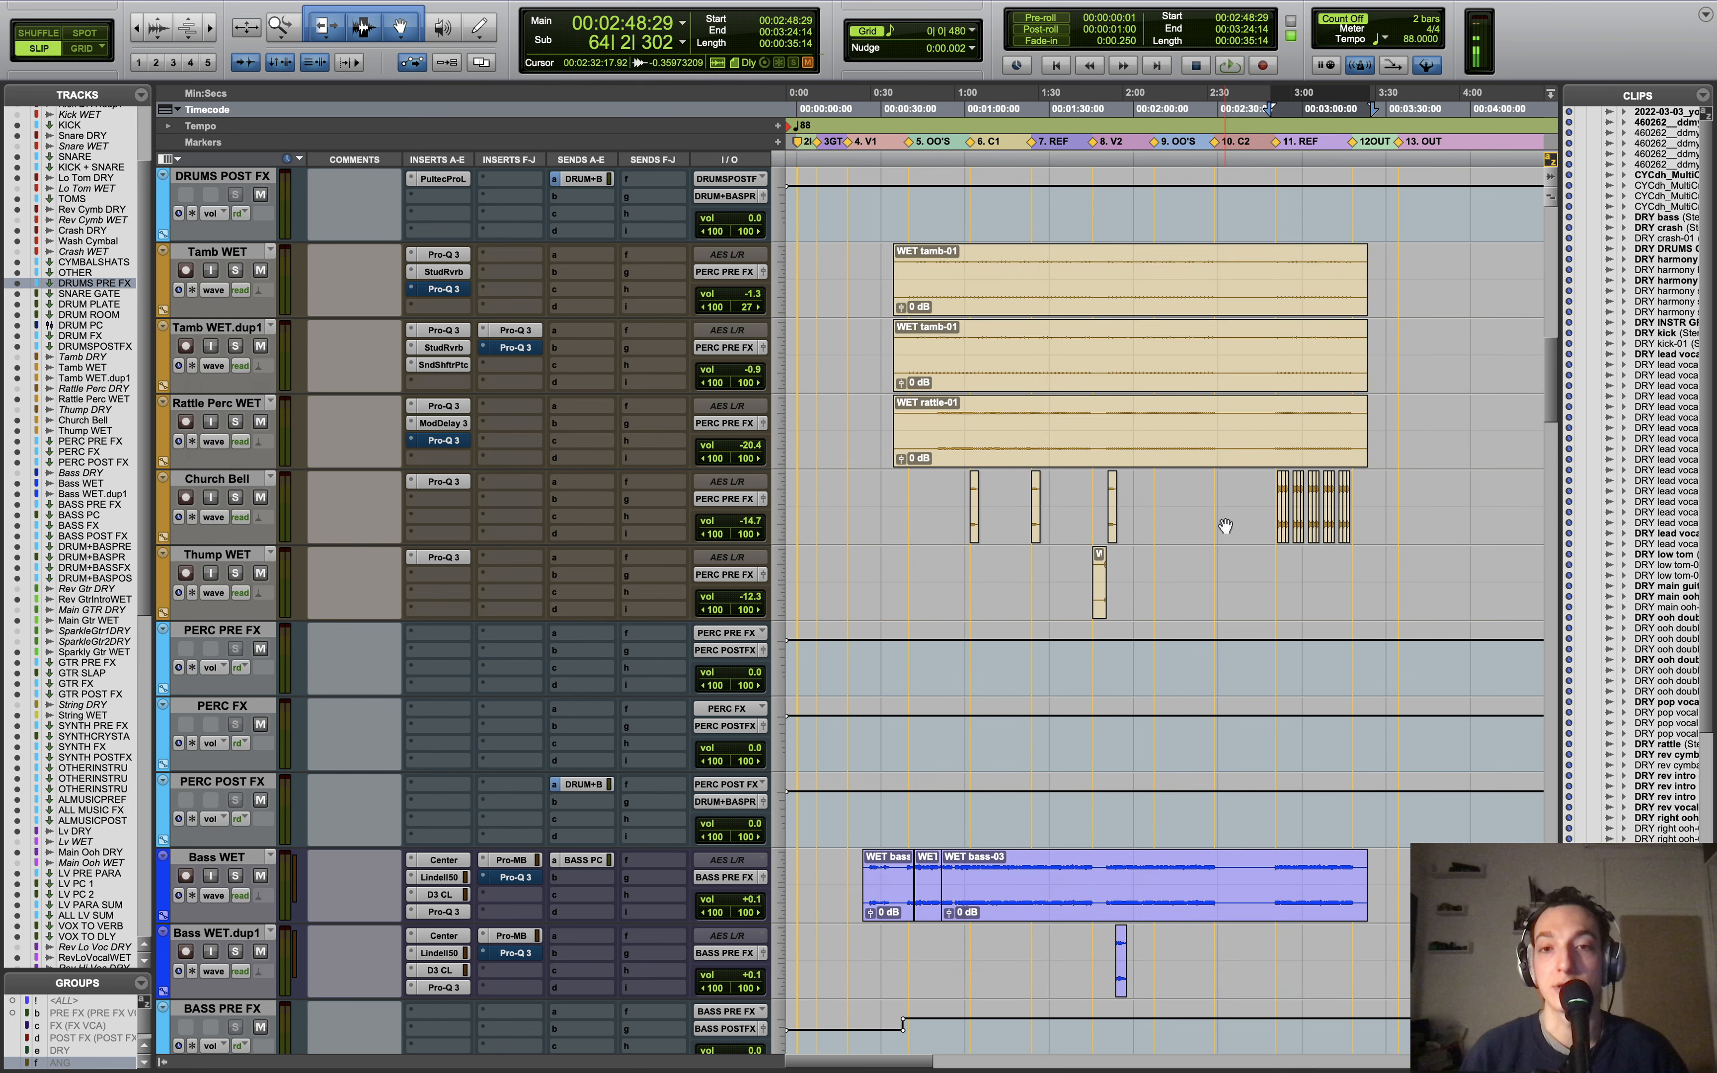
Step: Examine the clips and routing on the percussion, bass, guitar and string tracks, then review from the drums down to the guitars
scroll(686, 468, "down", 2)
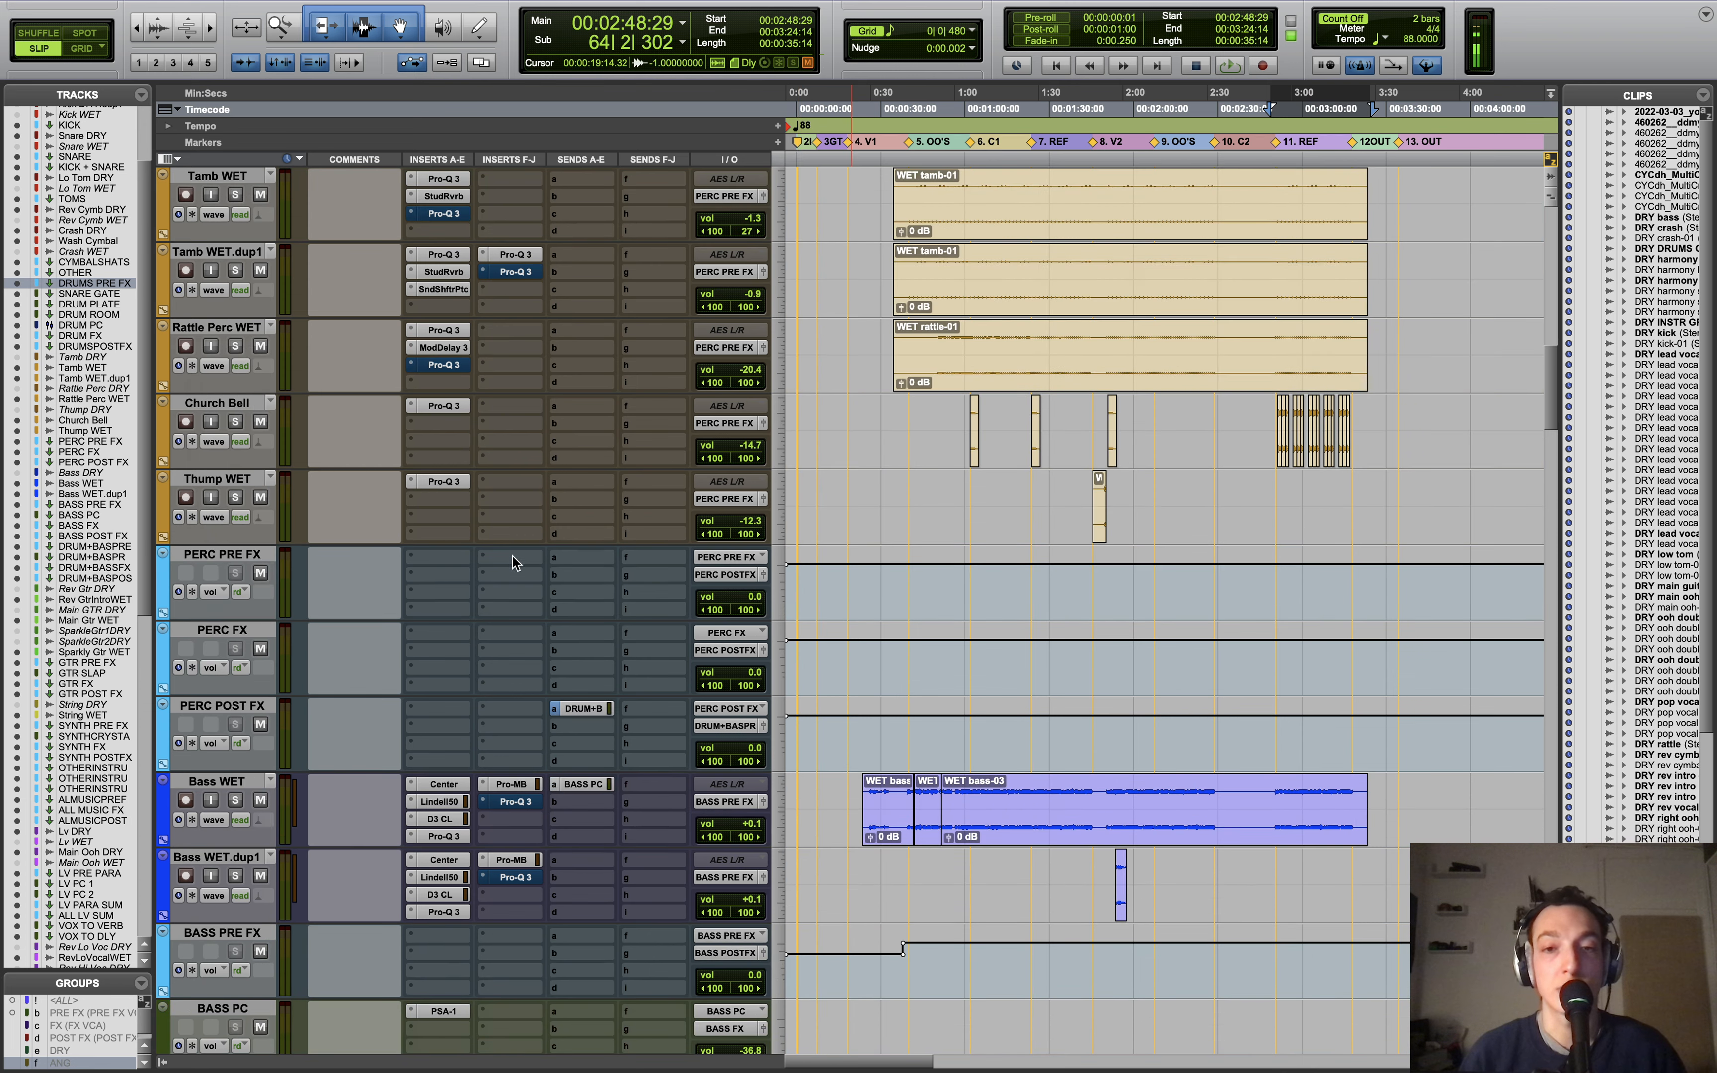
scroll(1278, 525, "down", 8)
scroll(993, 681, "down", 20)
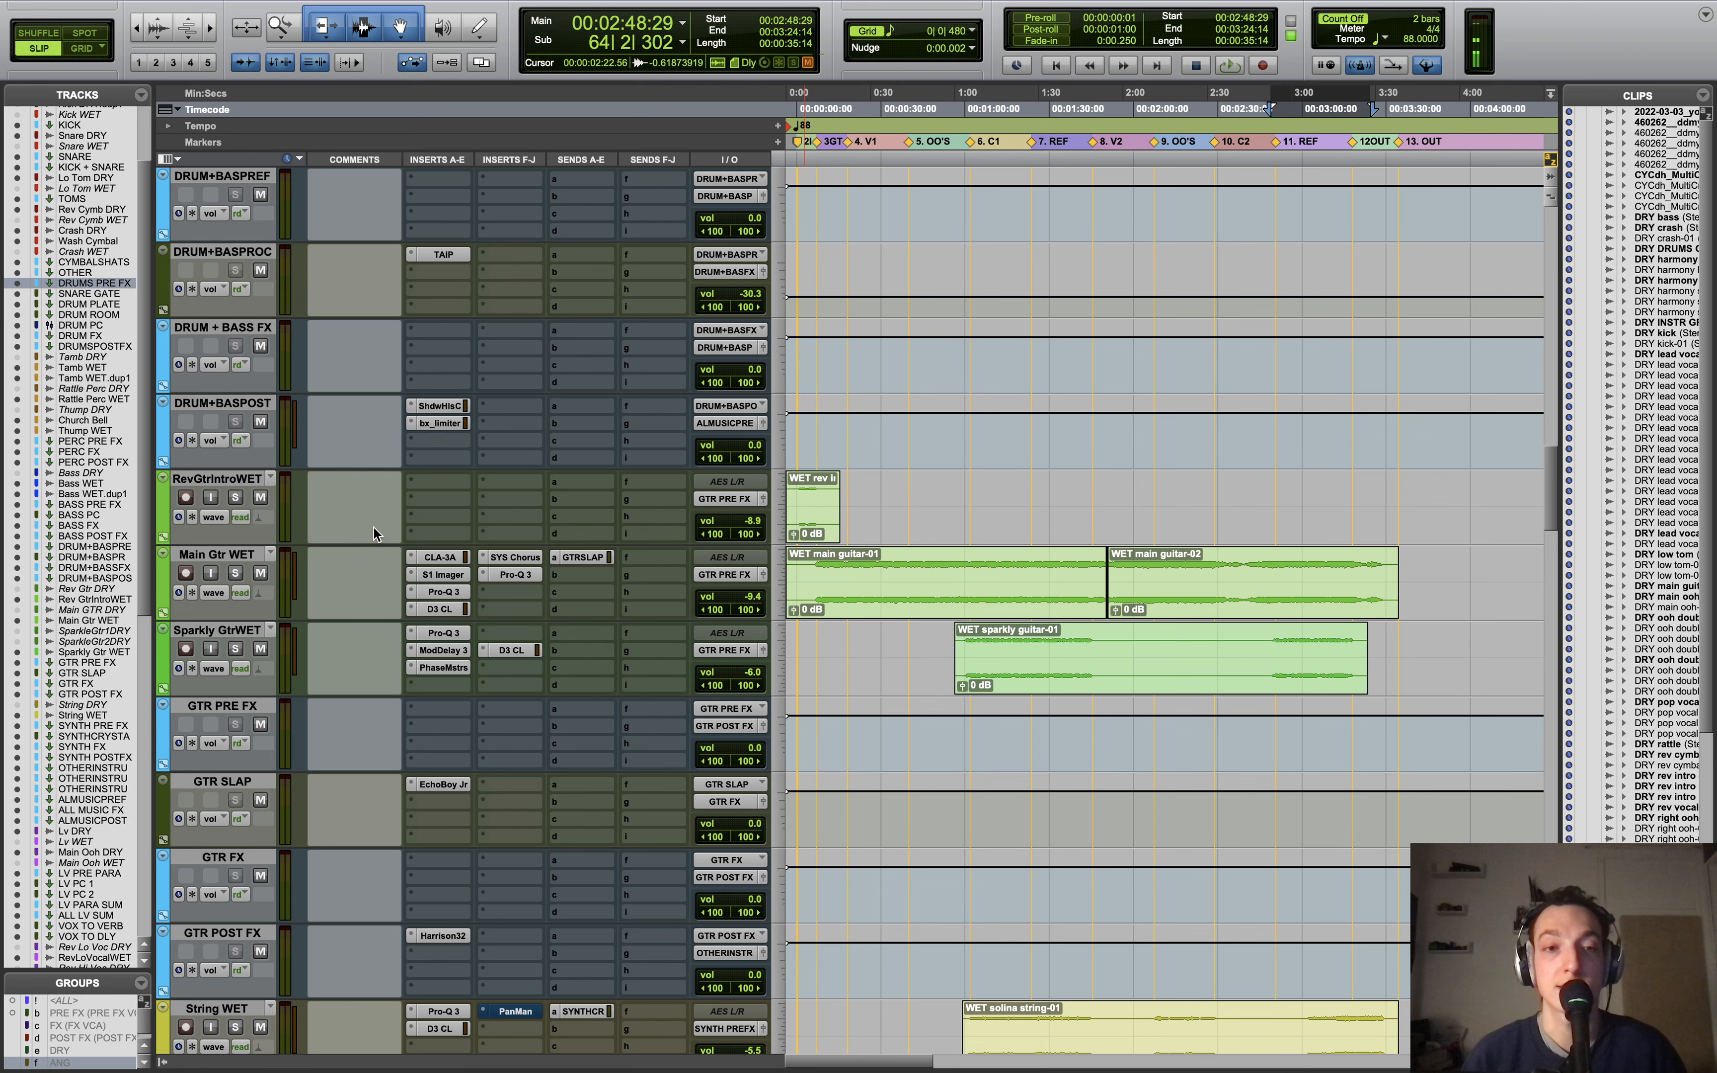
scroll(498, 531, "down", 5)
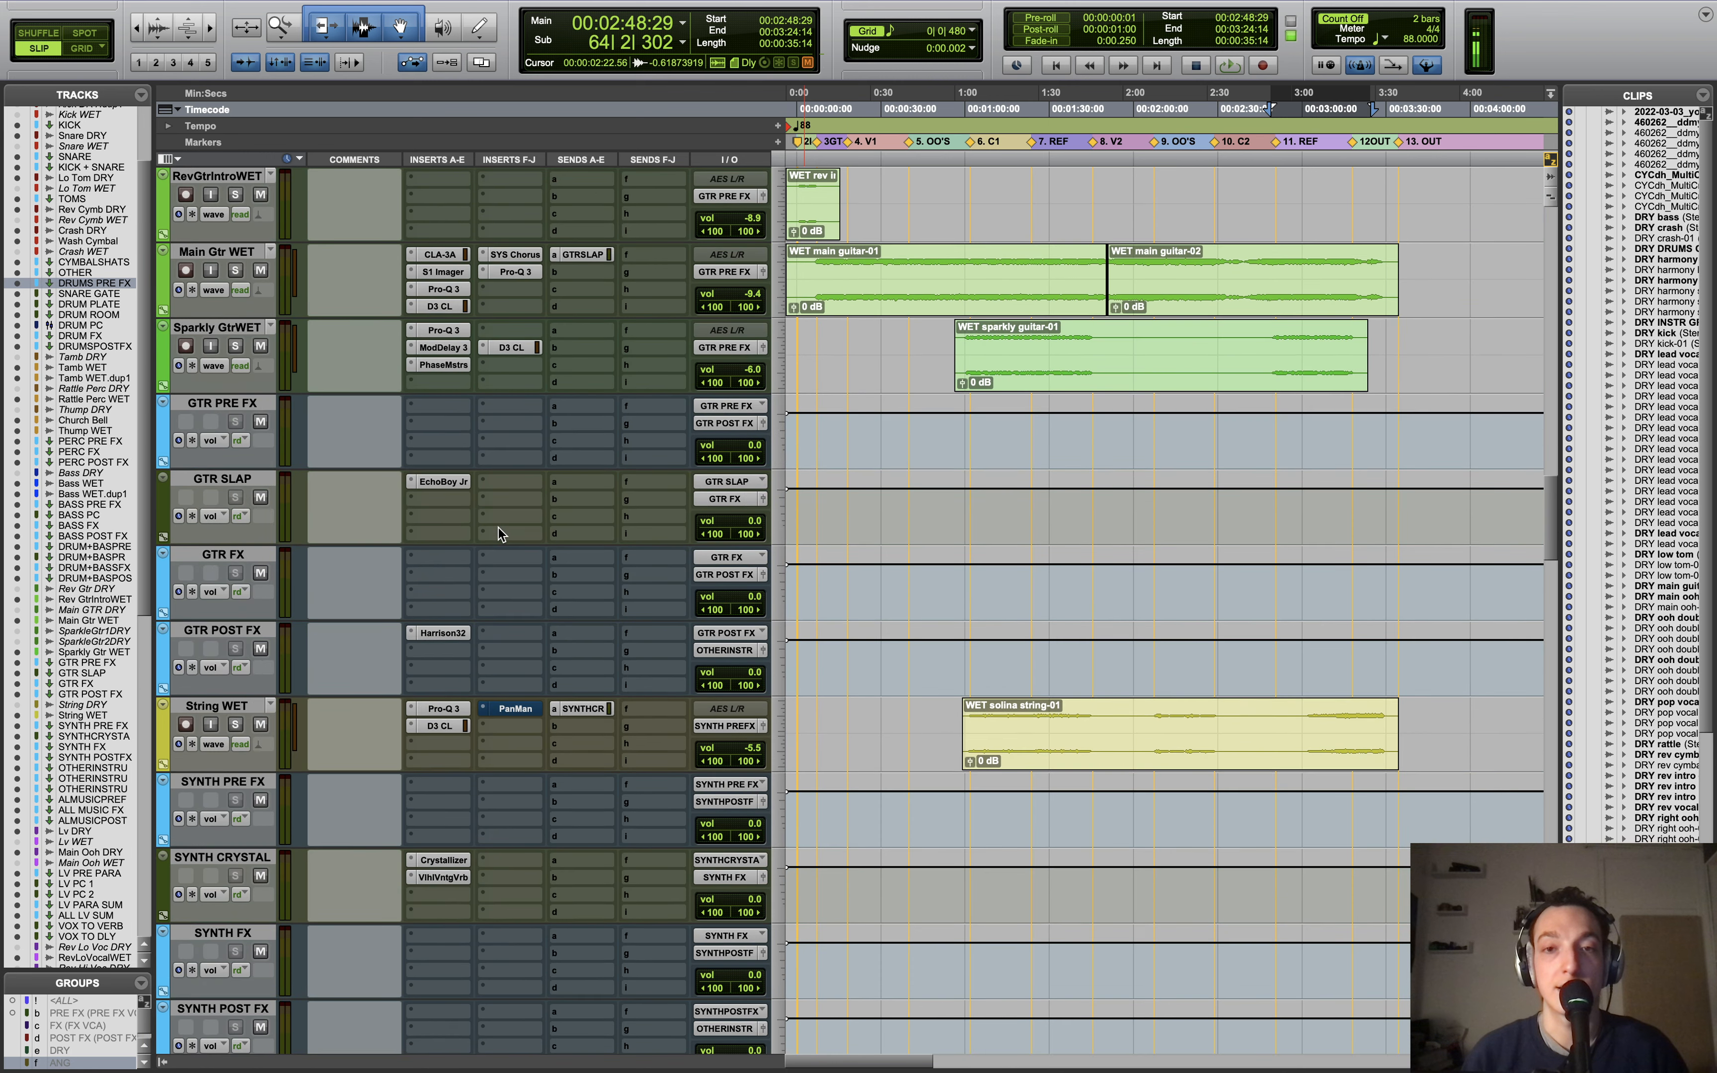
scroll(499, 533, "down", 3)
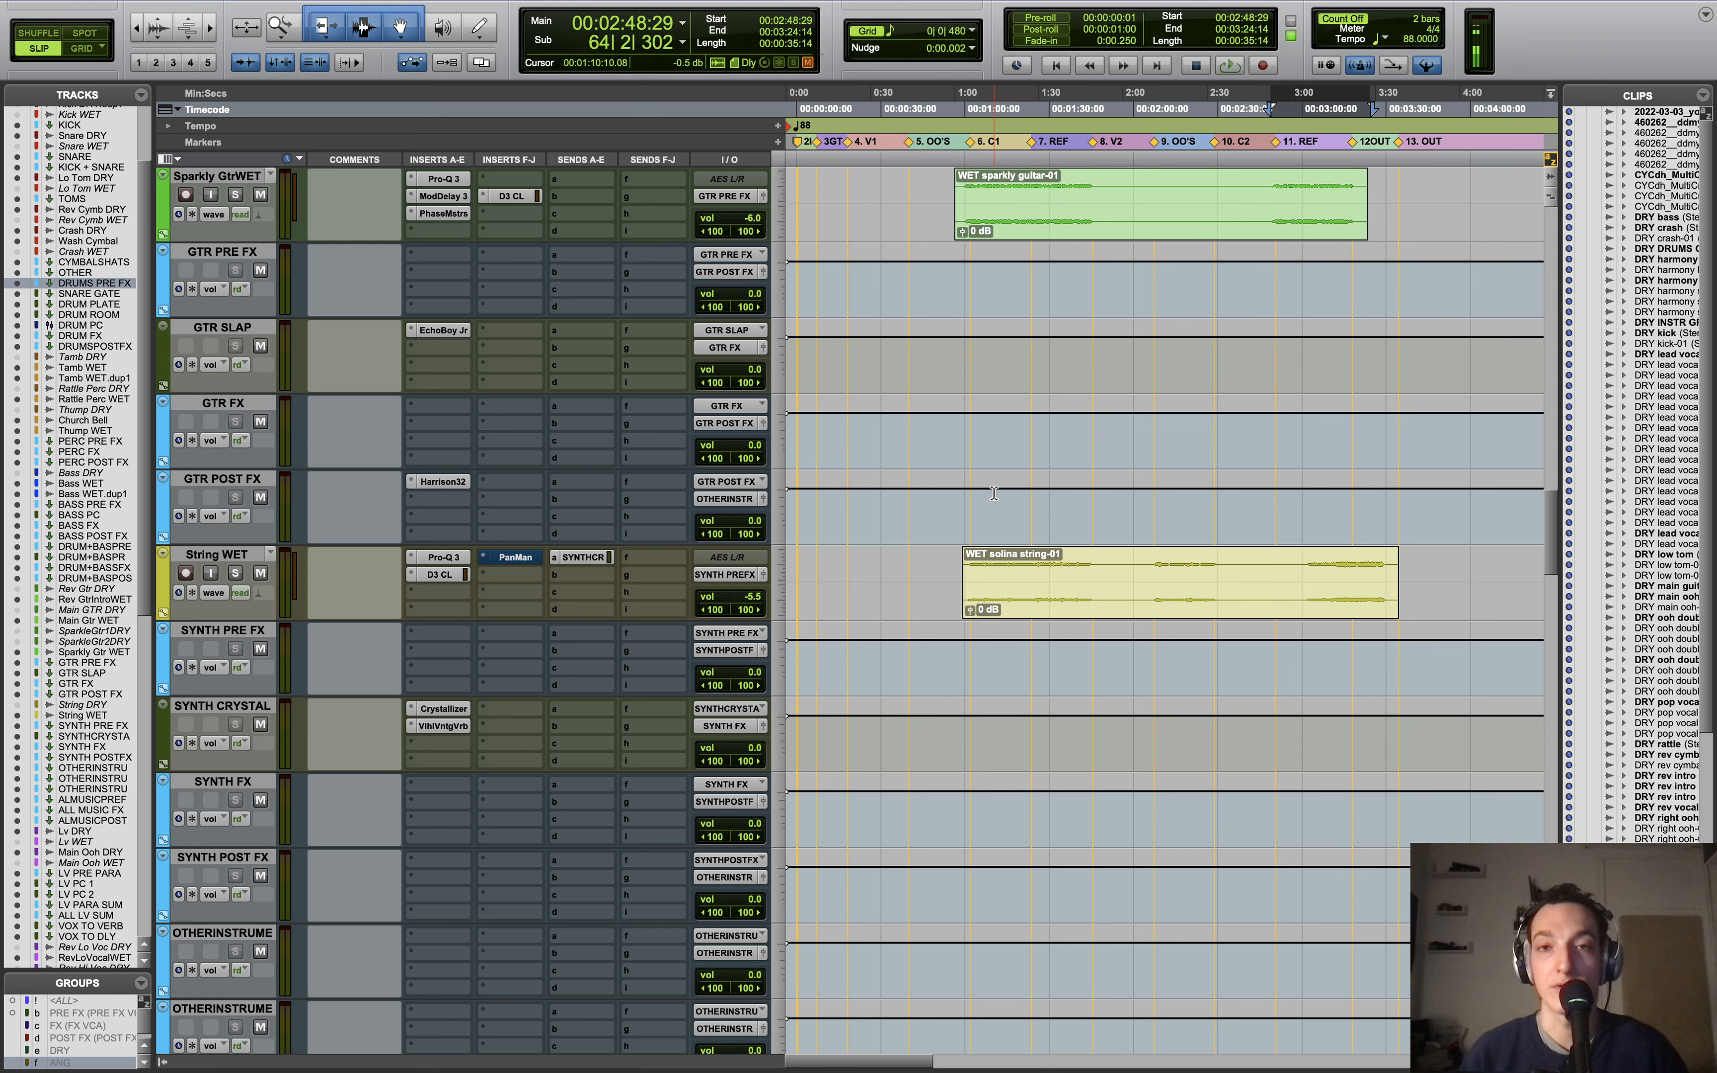
scroll(994, 493, "up", 20)
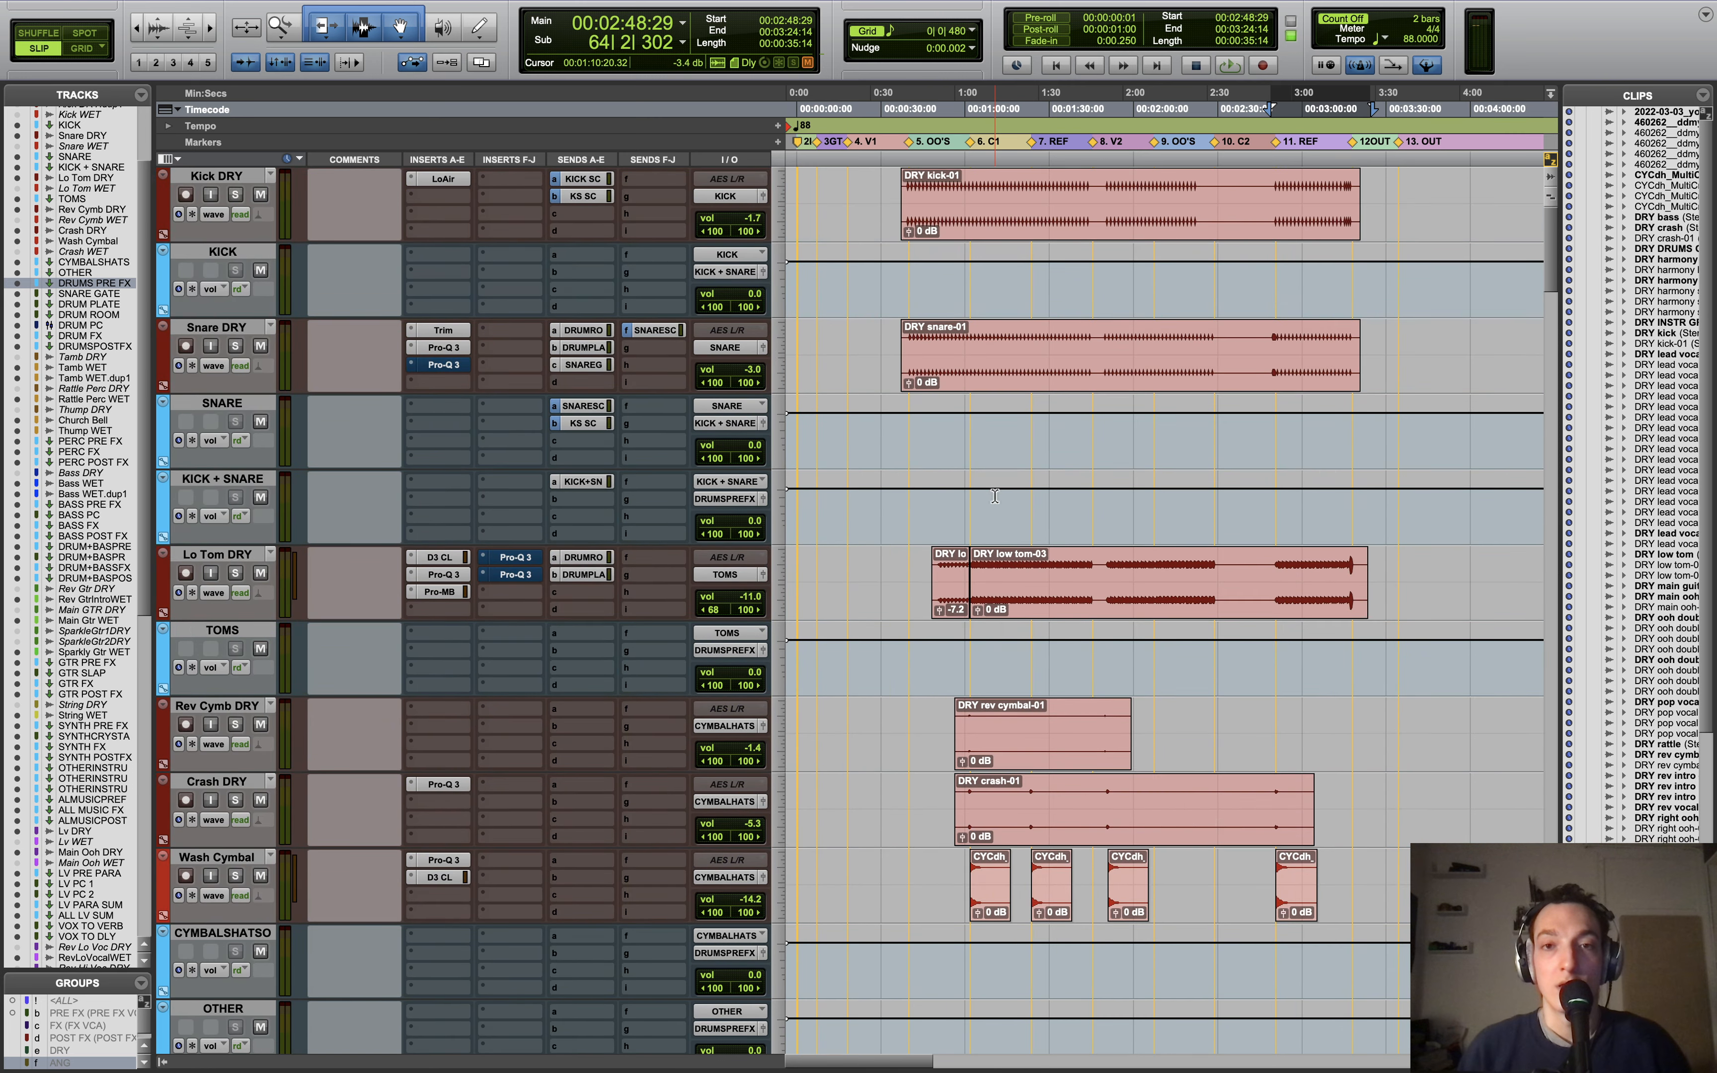
scroll(995, 496, "down", 20)
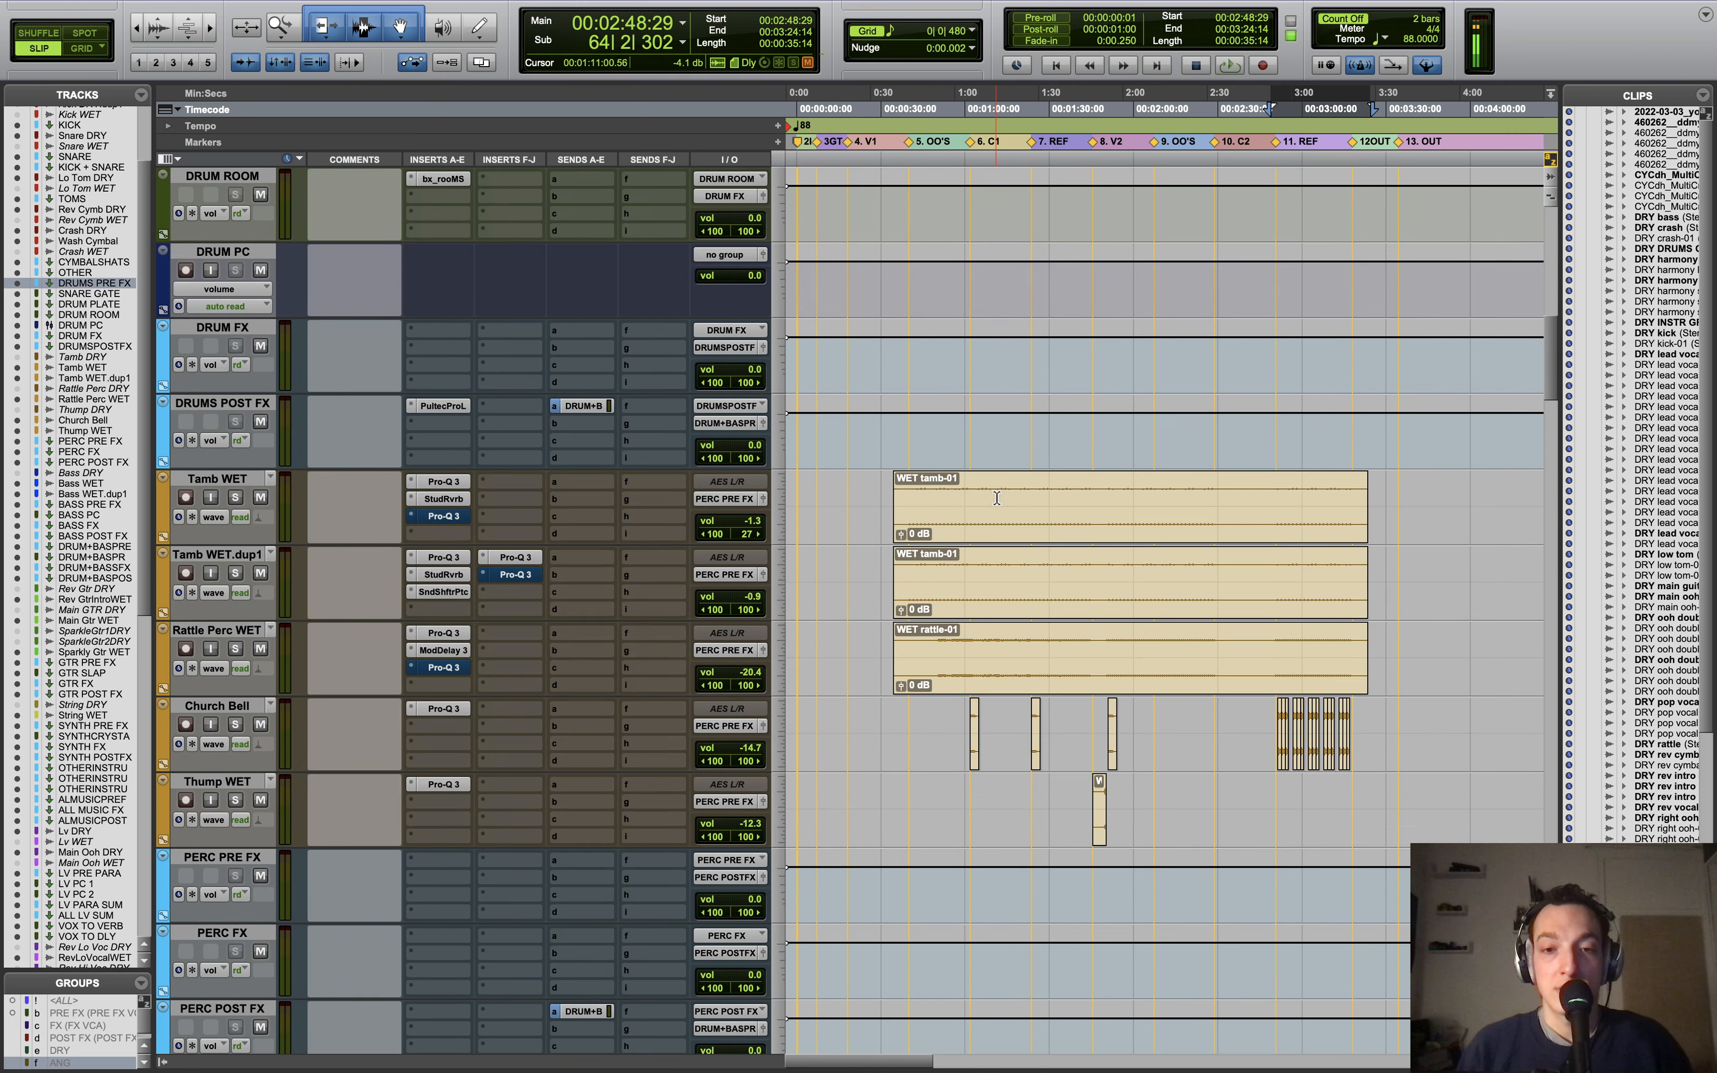
scroll(996, 498, "down", 10)
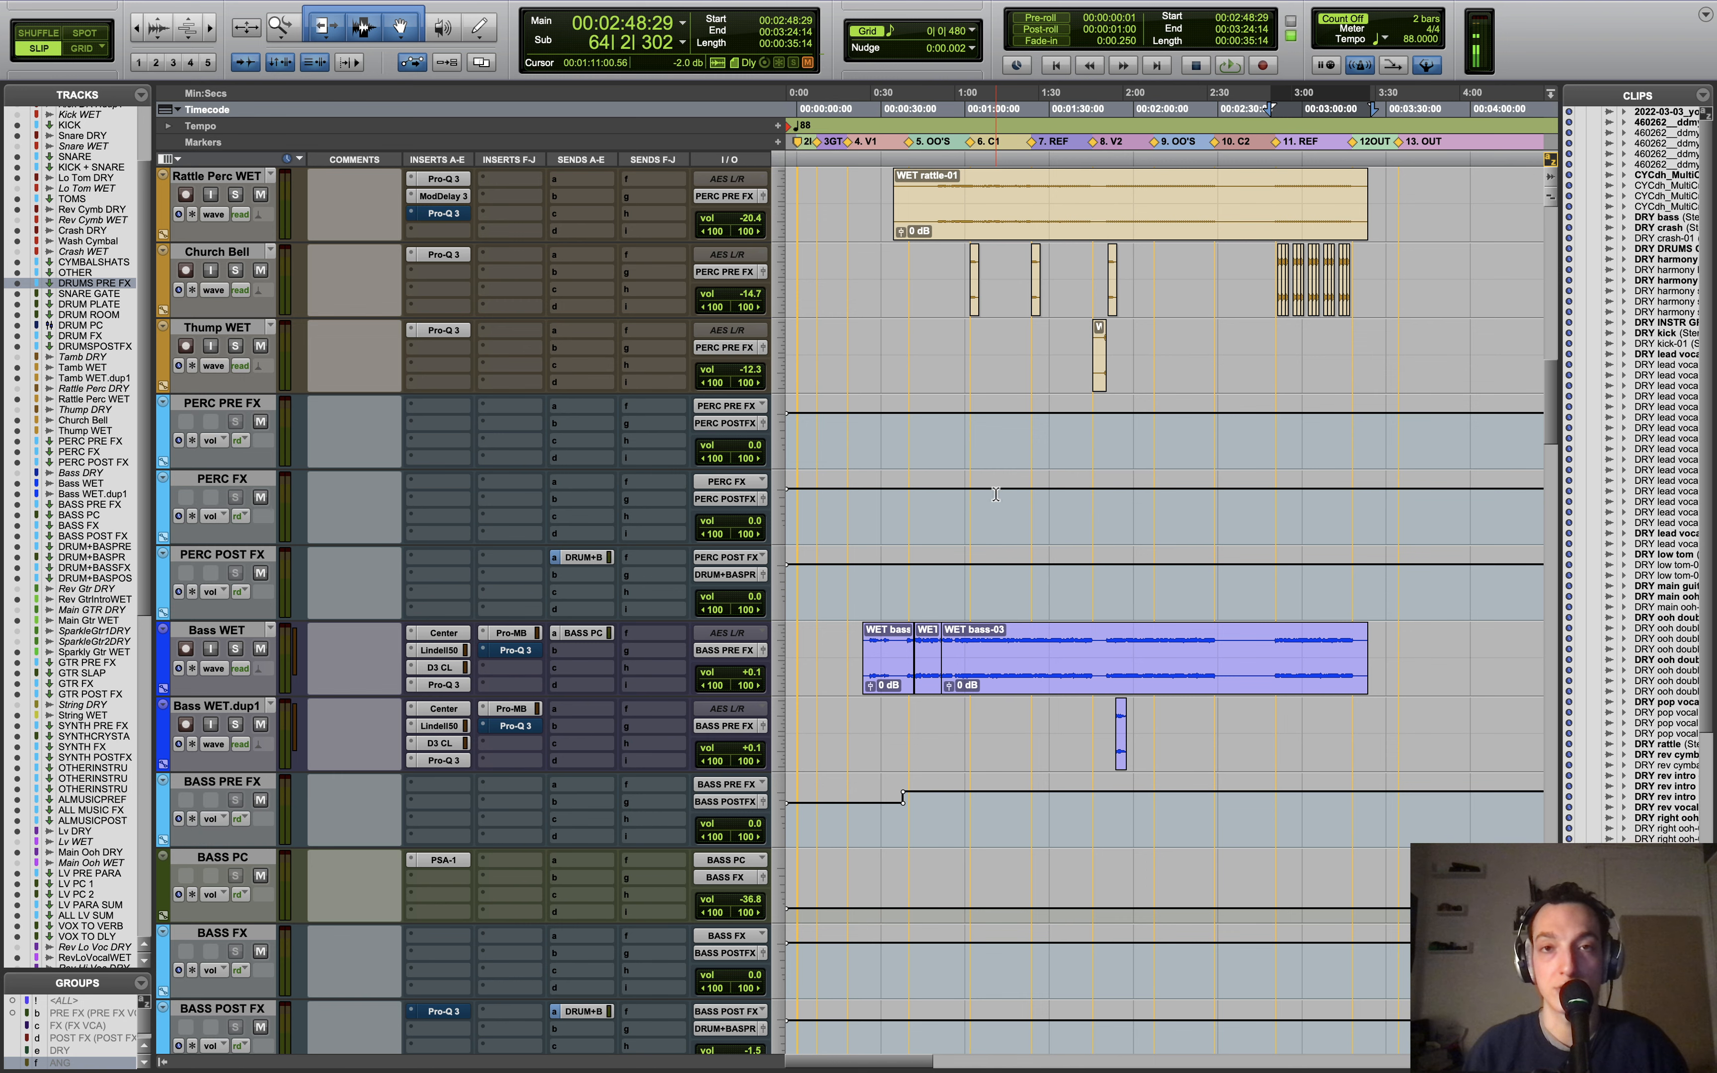
scroll(995, 494, "down", 1)
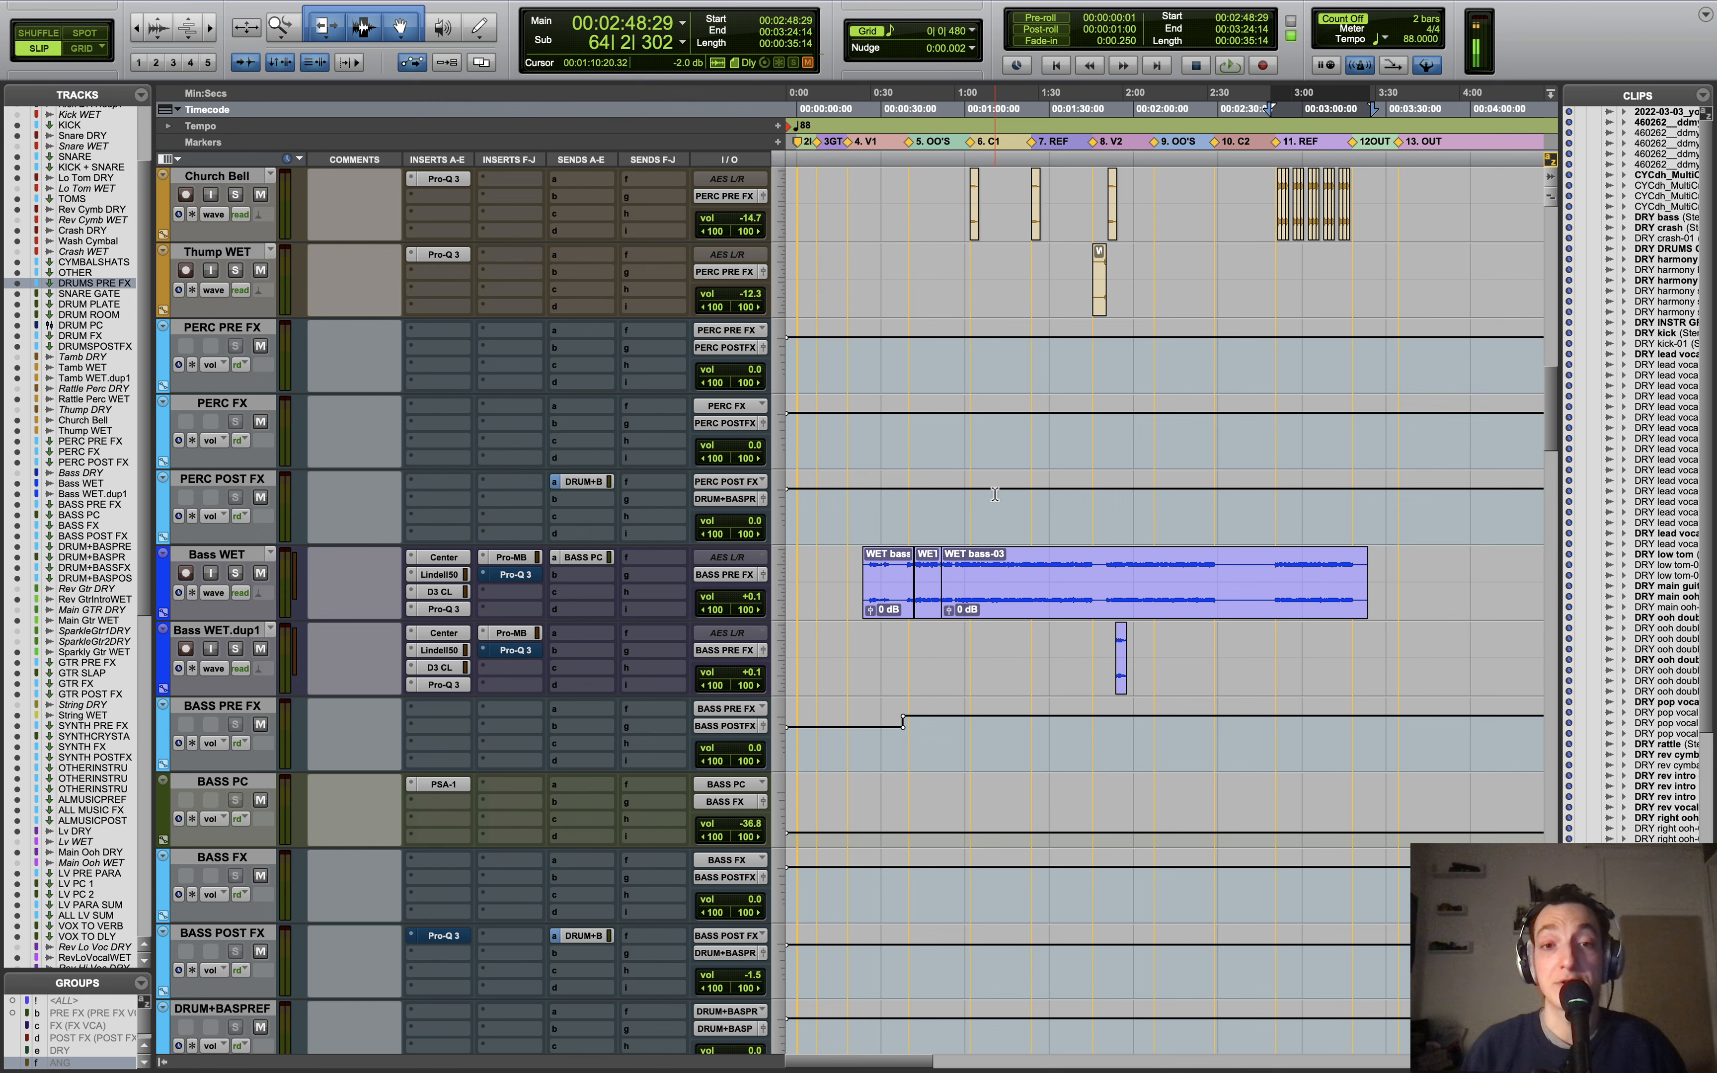
scroll(995, 493, "down", 6)
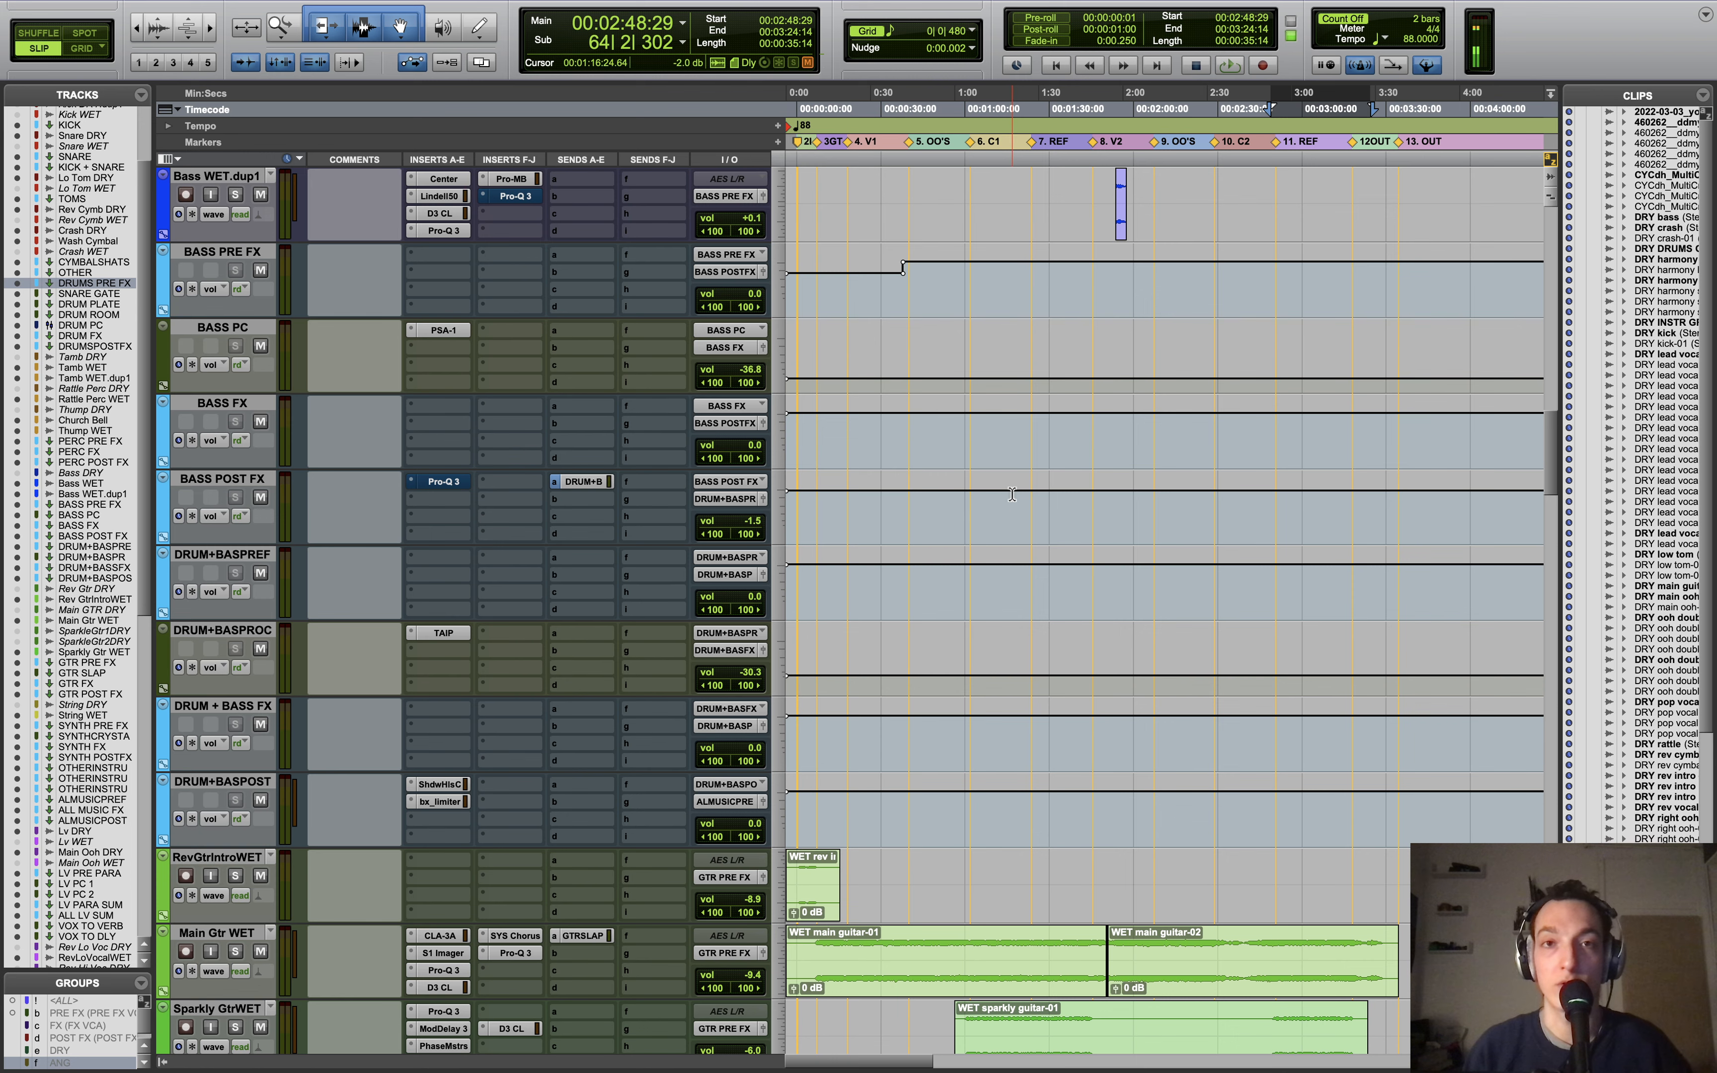
scroll(938, 491, "down", 5)
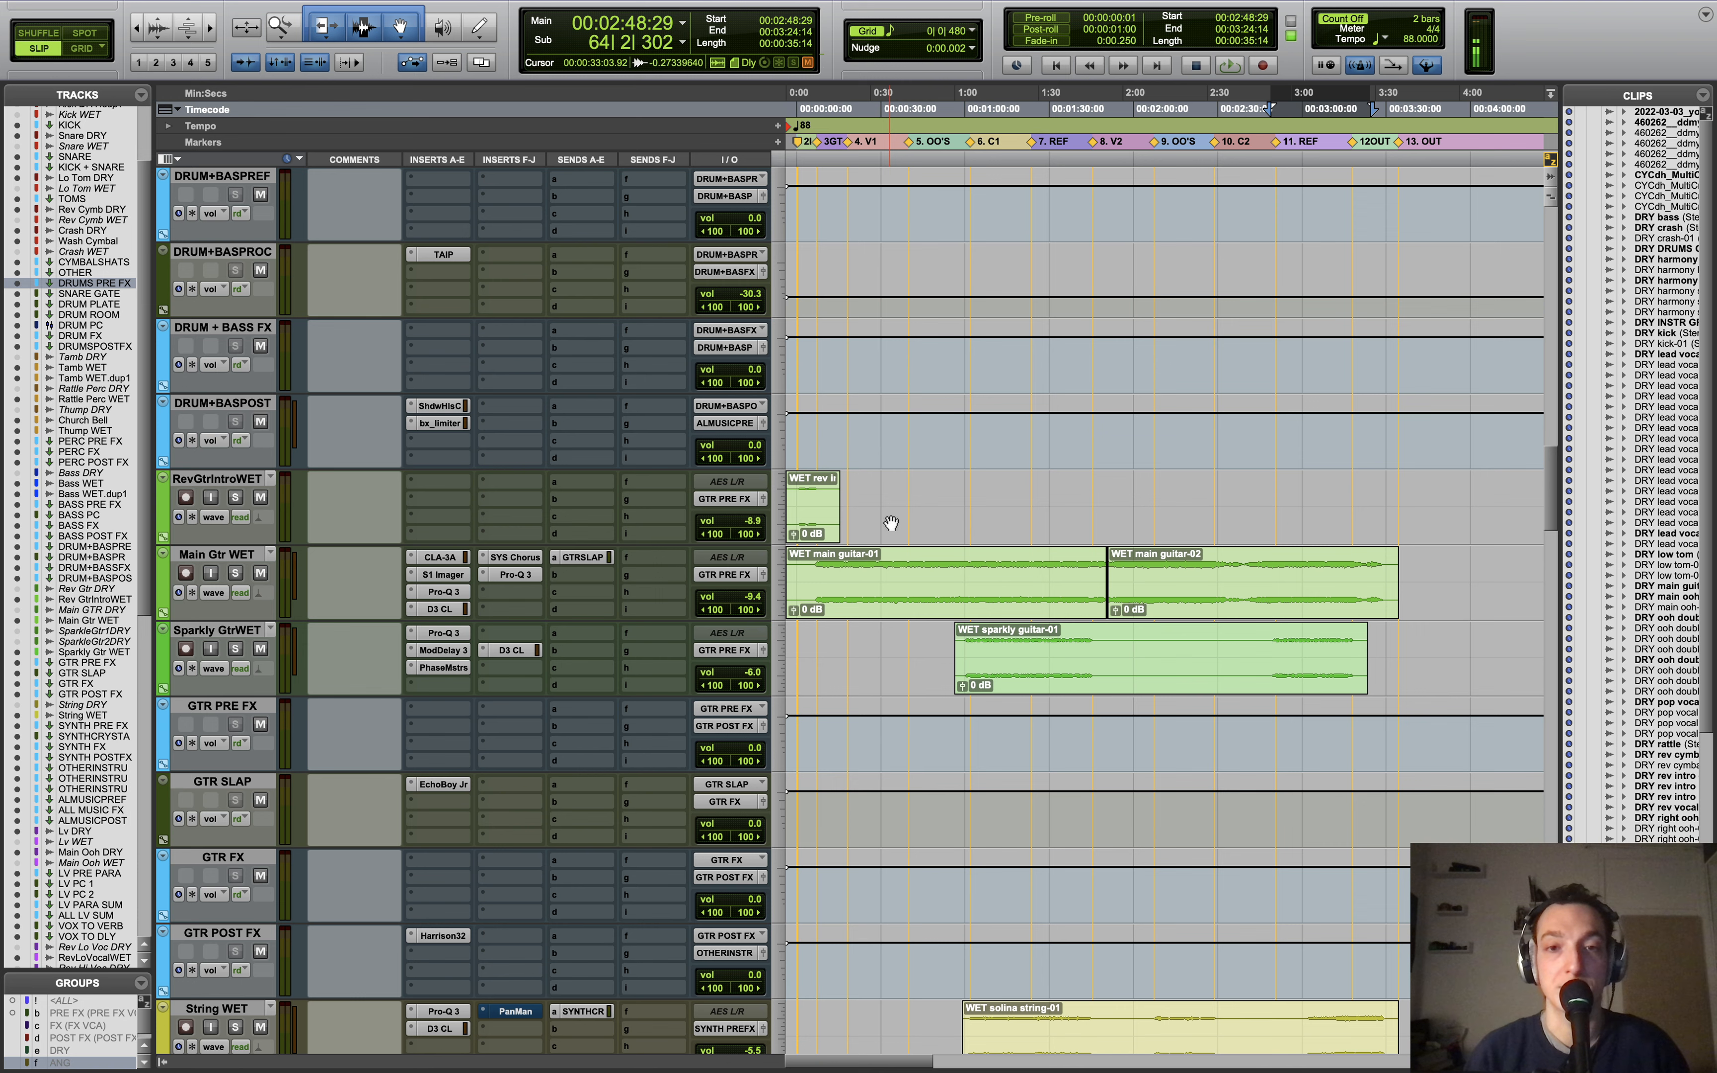
Step: Solo the RevGtrIntroWET track and play its intro clip from just before the INTRO marker
key("Return")
key("t")
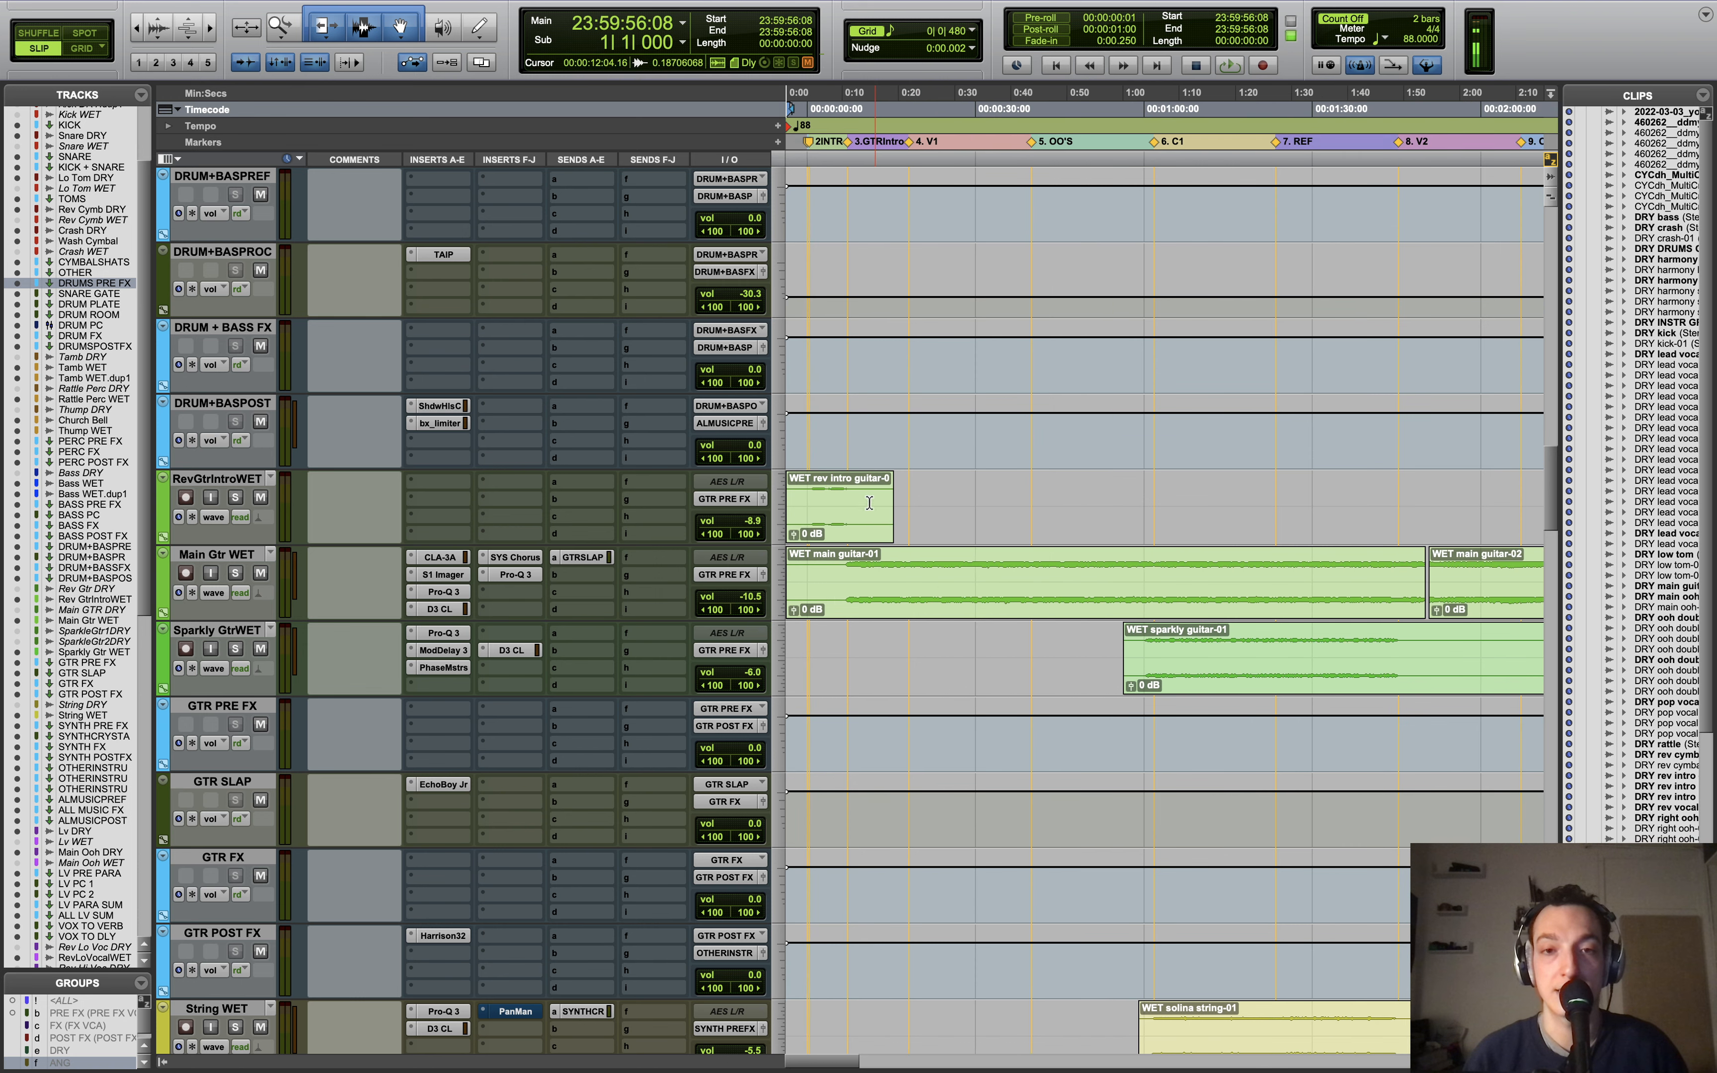
left_click(810, 493)
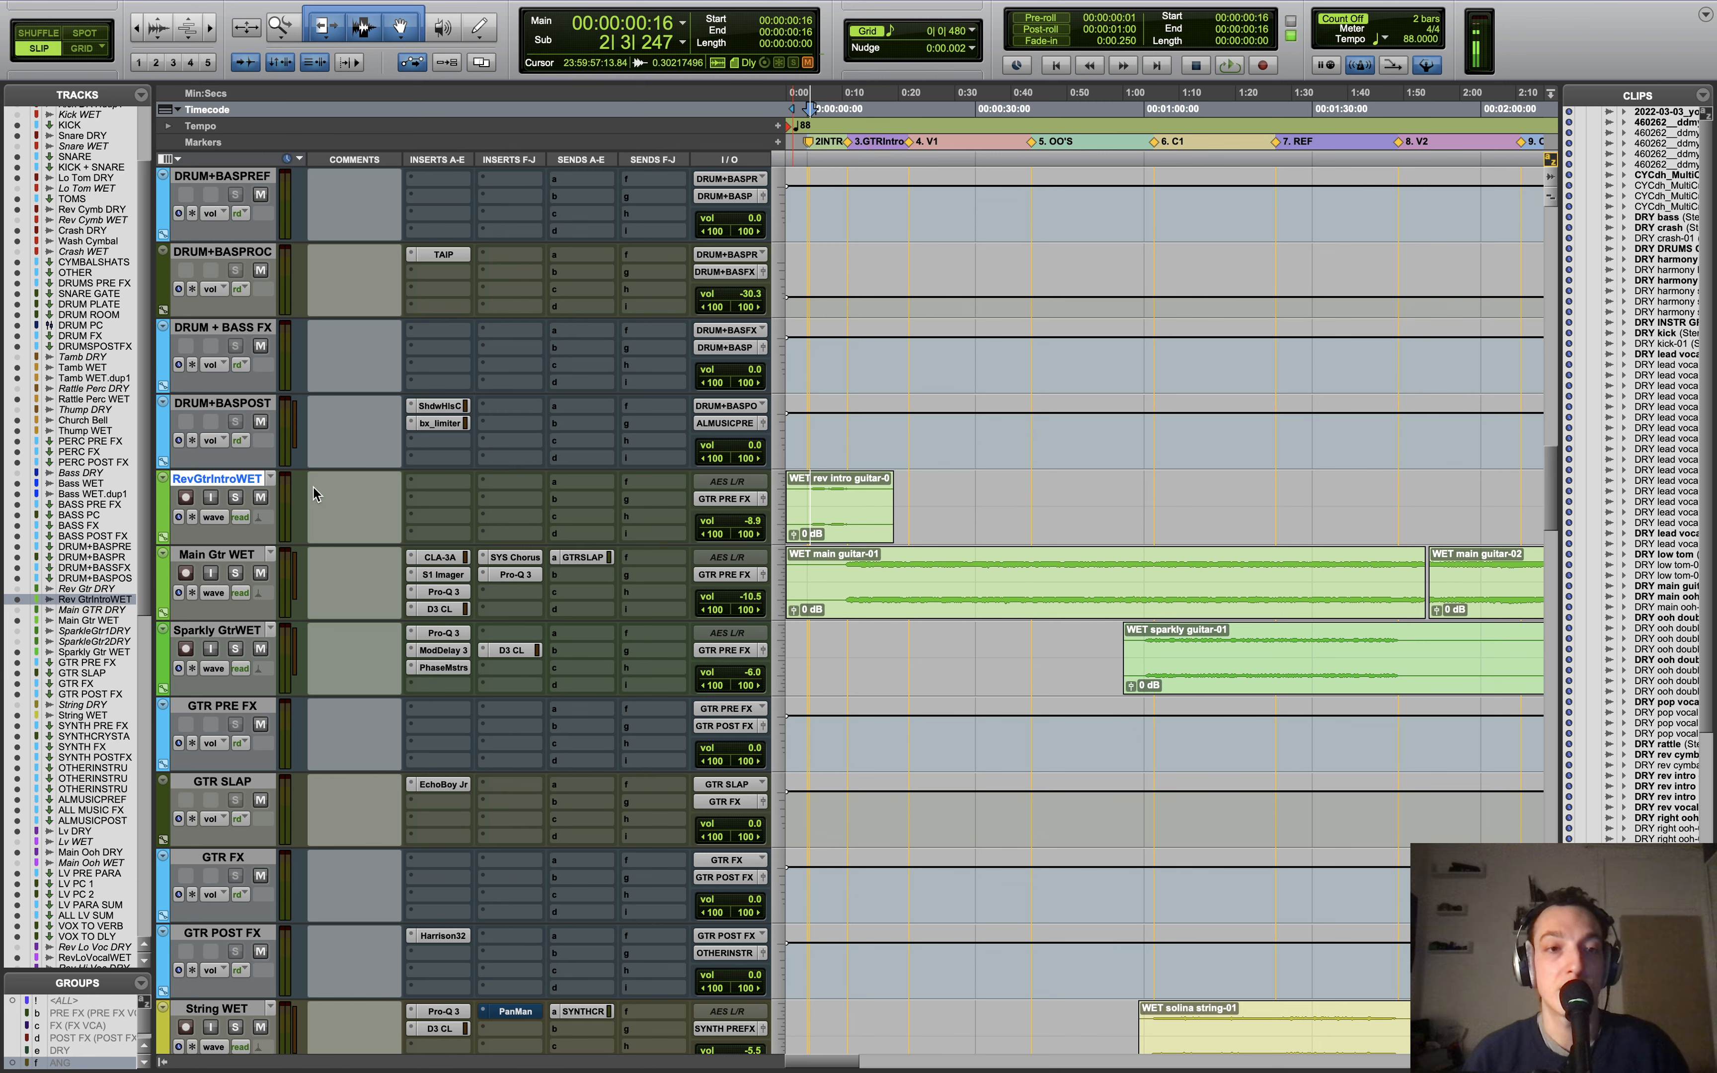
left_click(236, 499)
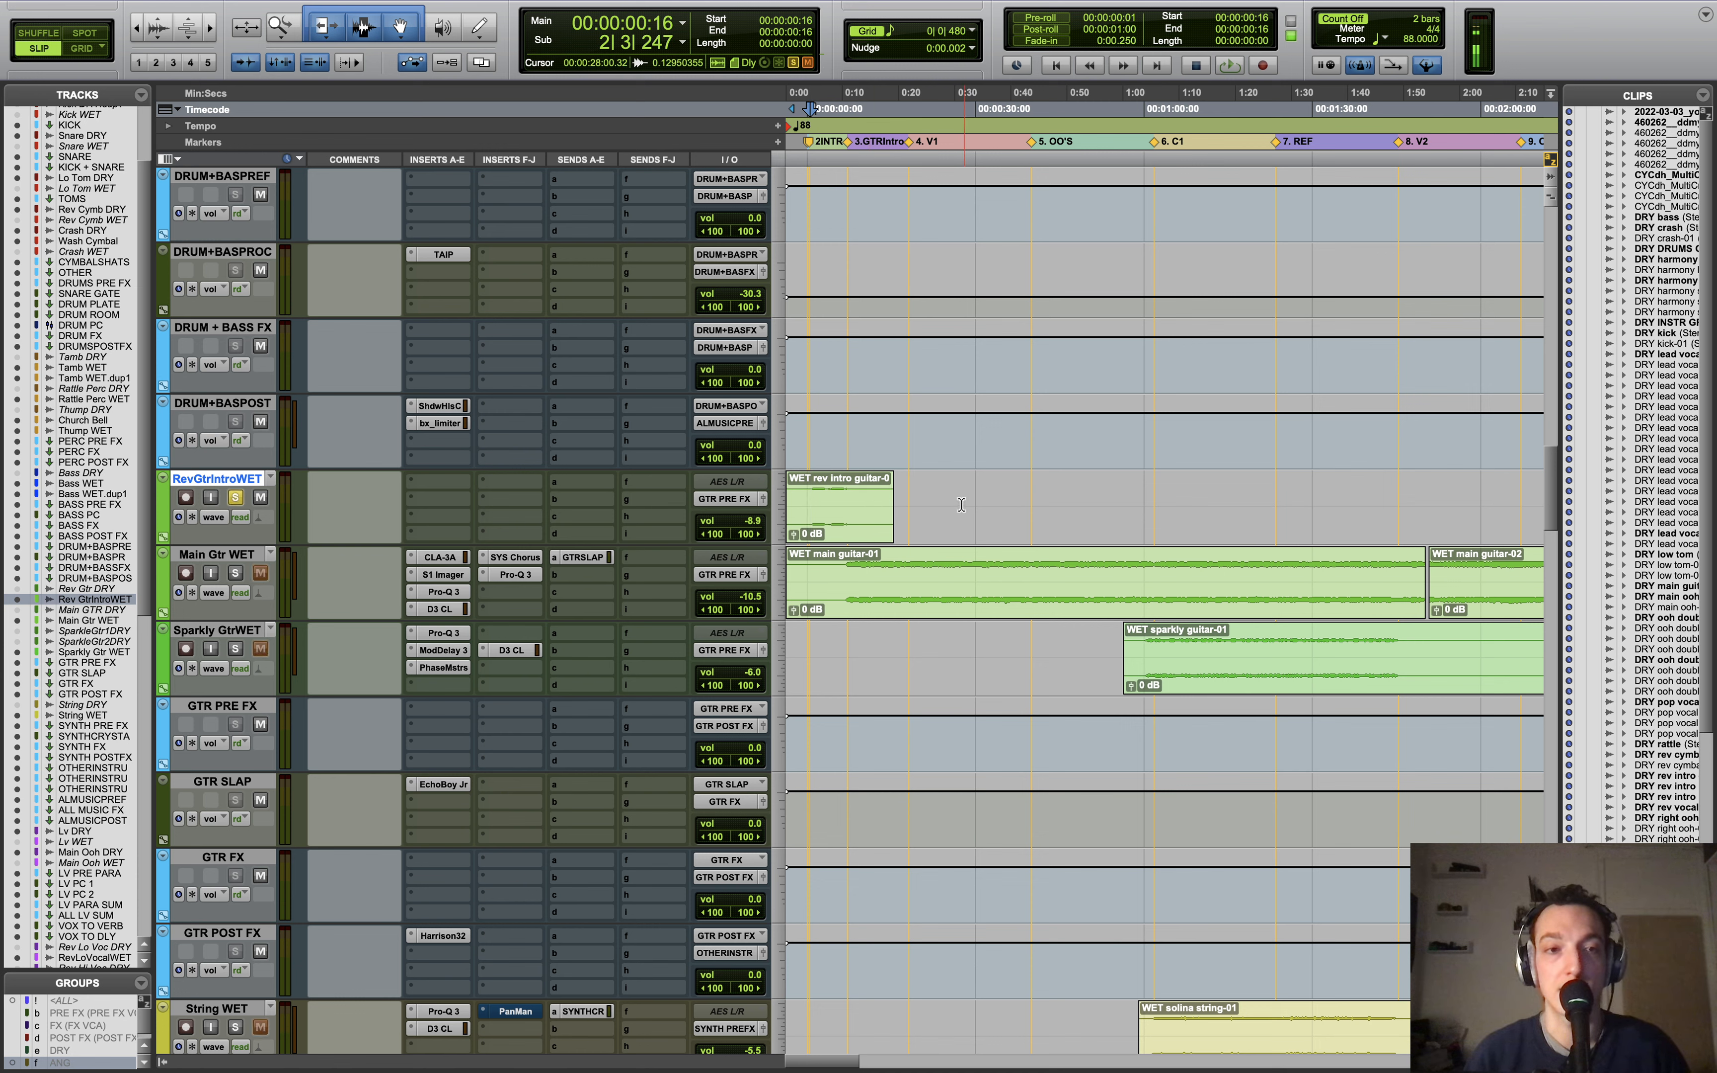
key("space")
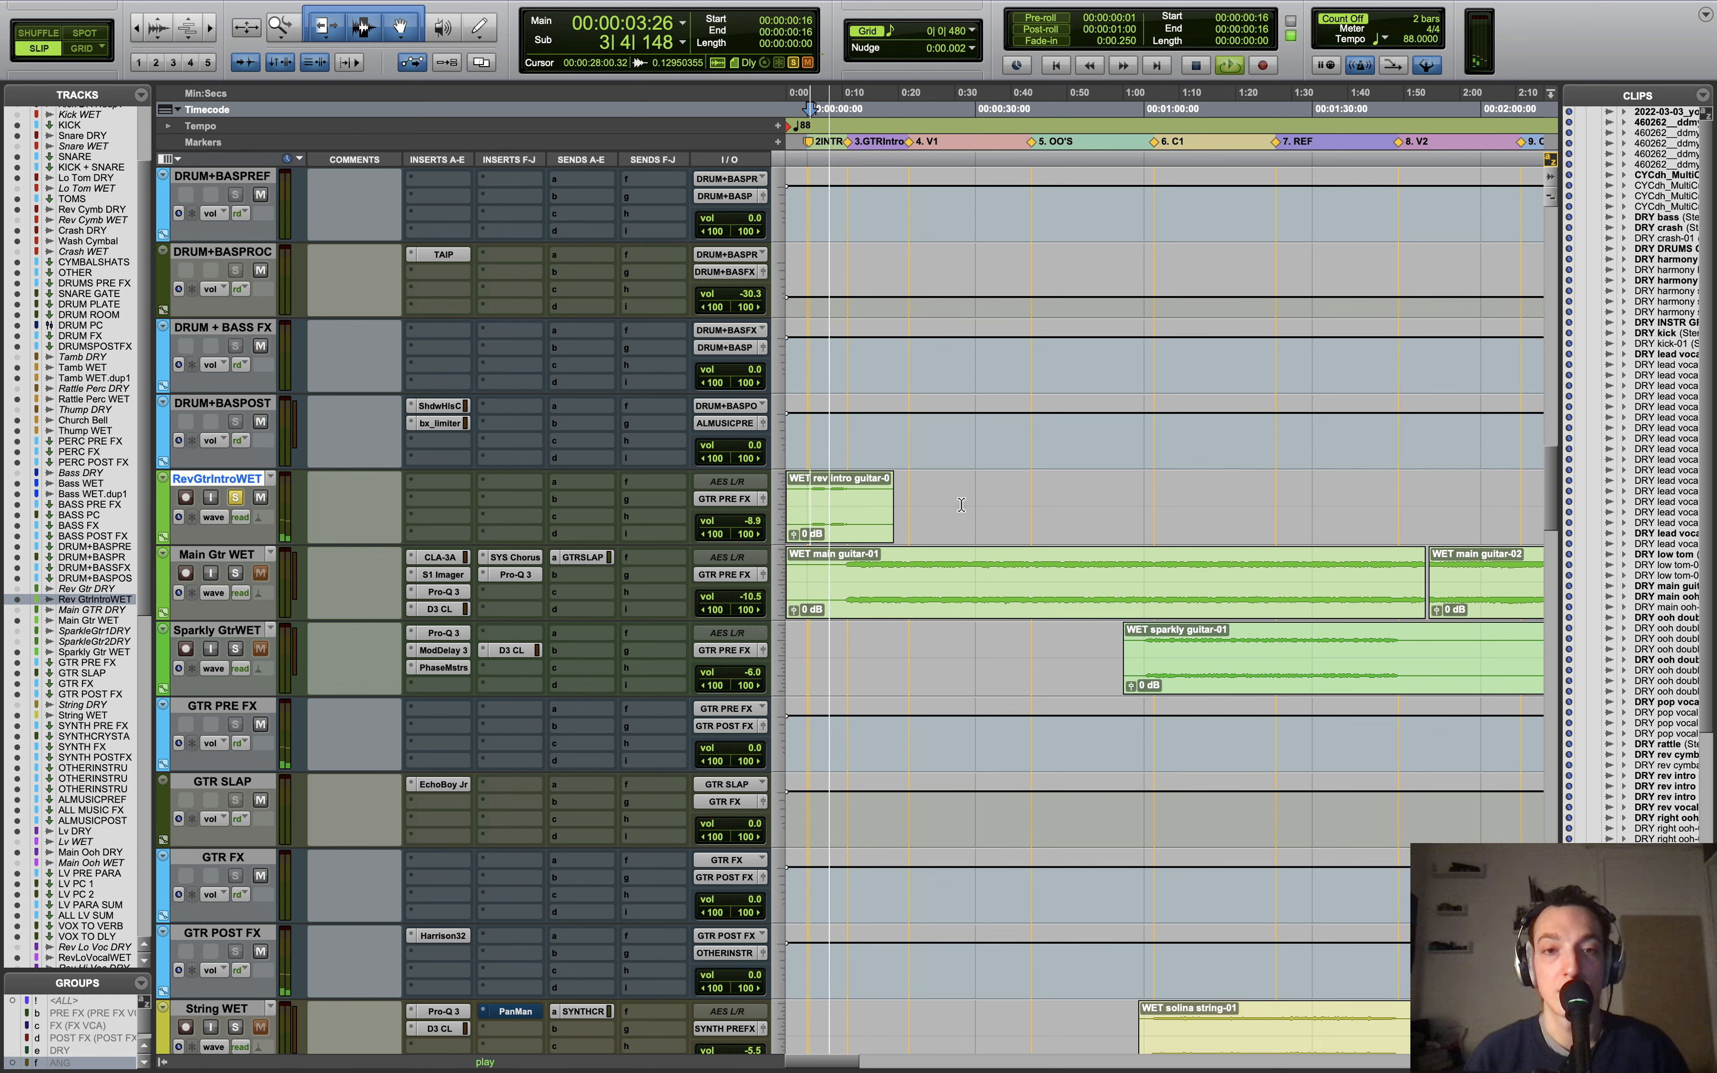
key("space")
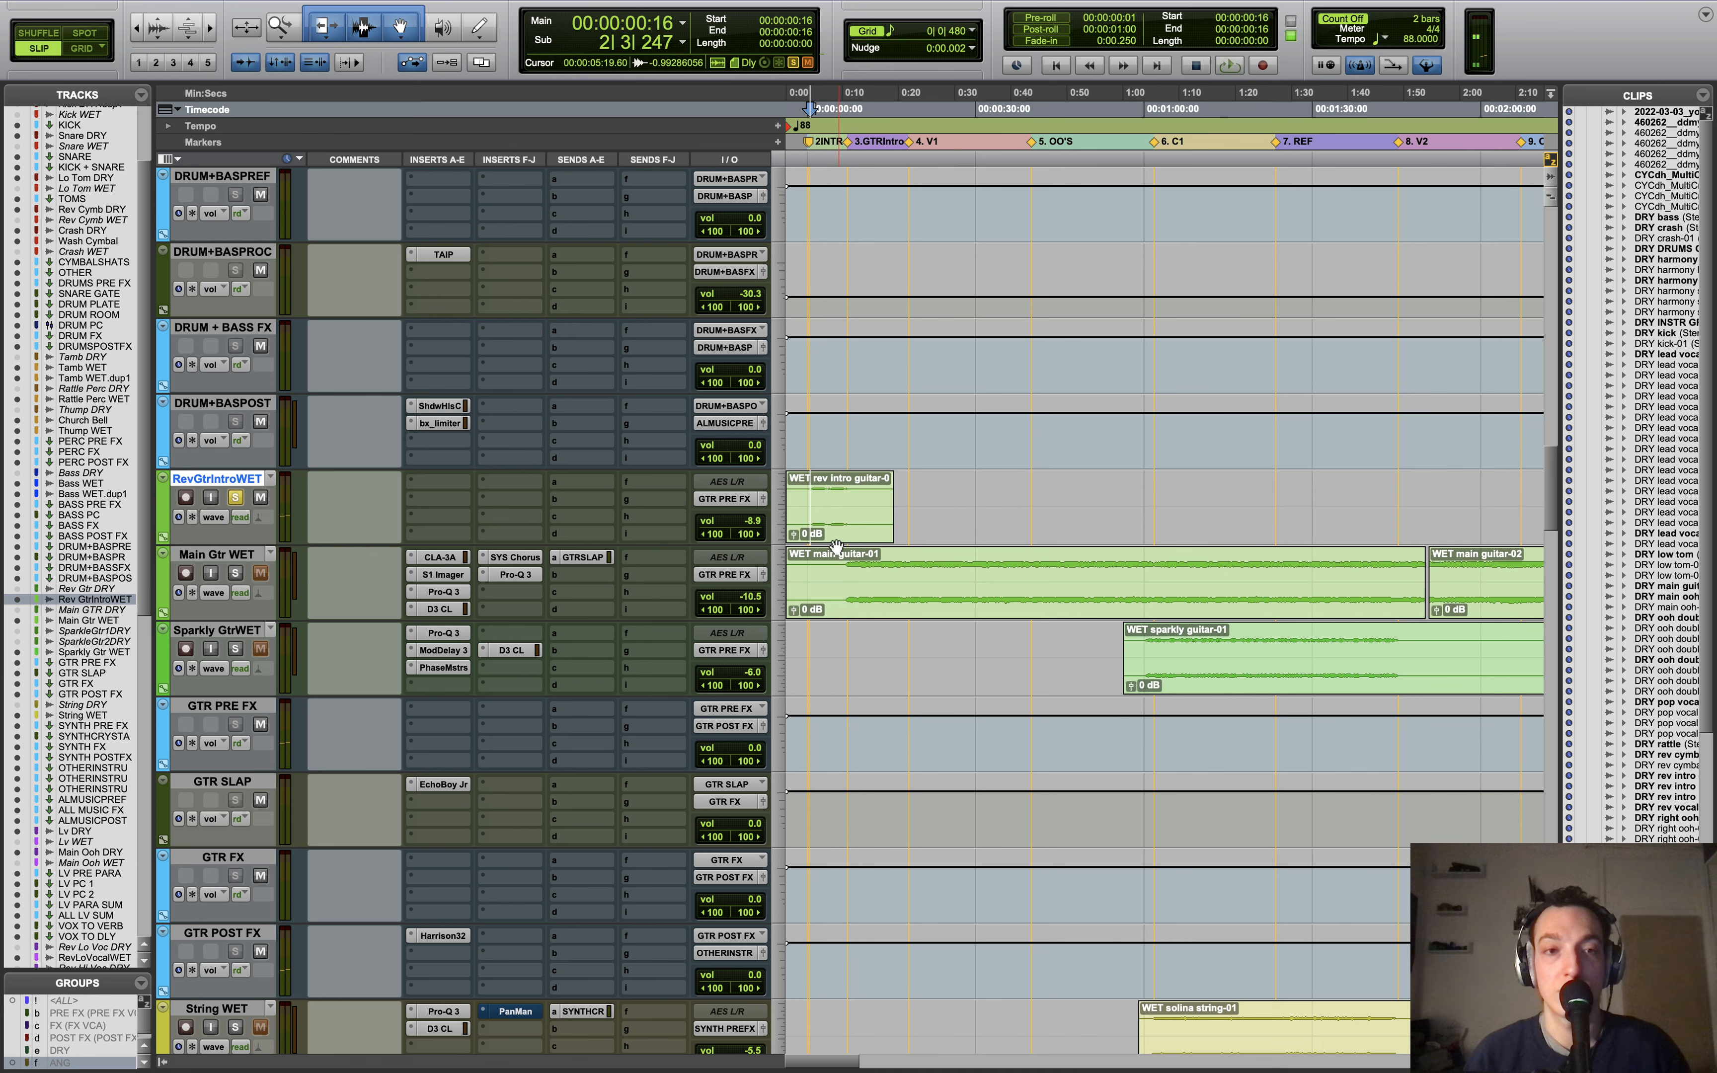
Step: Move the solo from RevGtrIntroWET to Main Gtr WET and place the cursor at the GTR Intro marker
left_click(247, 559)
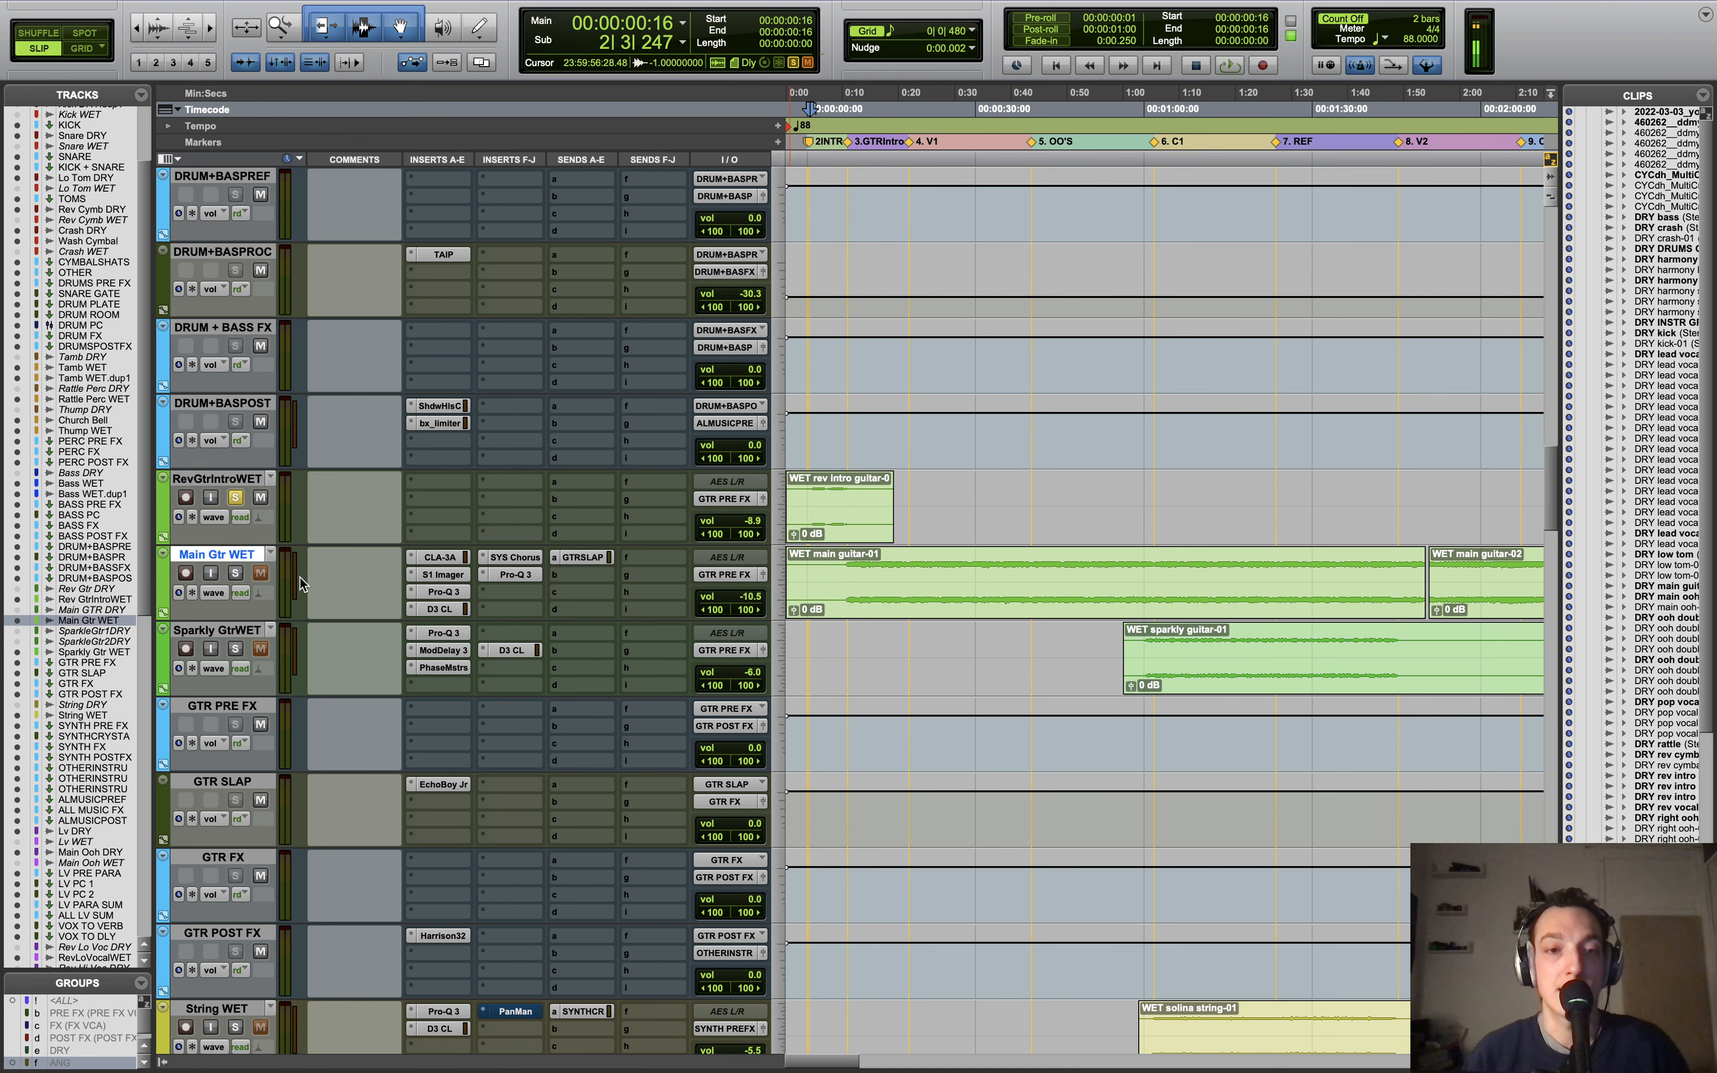
left_click(235, 498)
left_click(235, 572)
left_click(847, 142)
Step: Make the Main Gtr WET inserts inactive, including SYS Chorus, CLA-3A, S1 Imager, Pro-Q 3 and the Dyn3 compressor
left_click(512, 558, "ctrl+super")
left_click(441, 558, "ctrl+super")
left_click(441, 575, "ctrl+super")
left_click(442, 592, "ctrl+super")
left_click(435, 607, "ctrl+super")
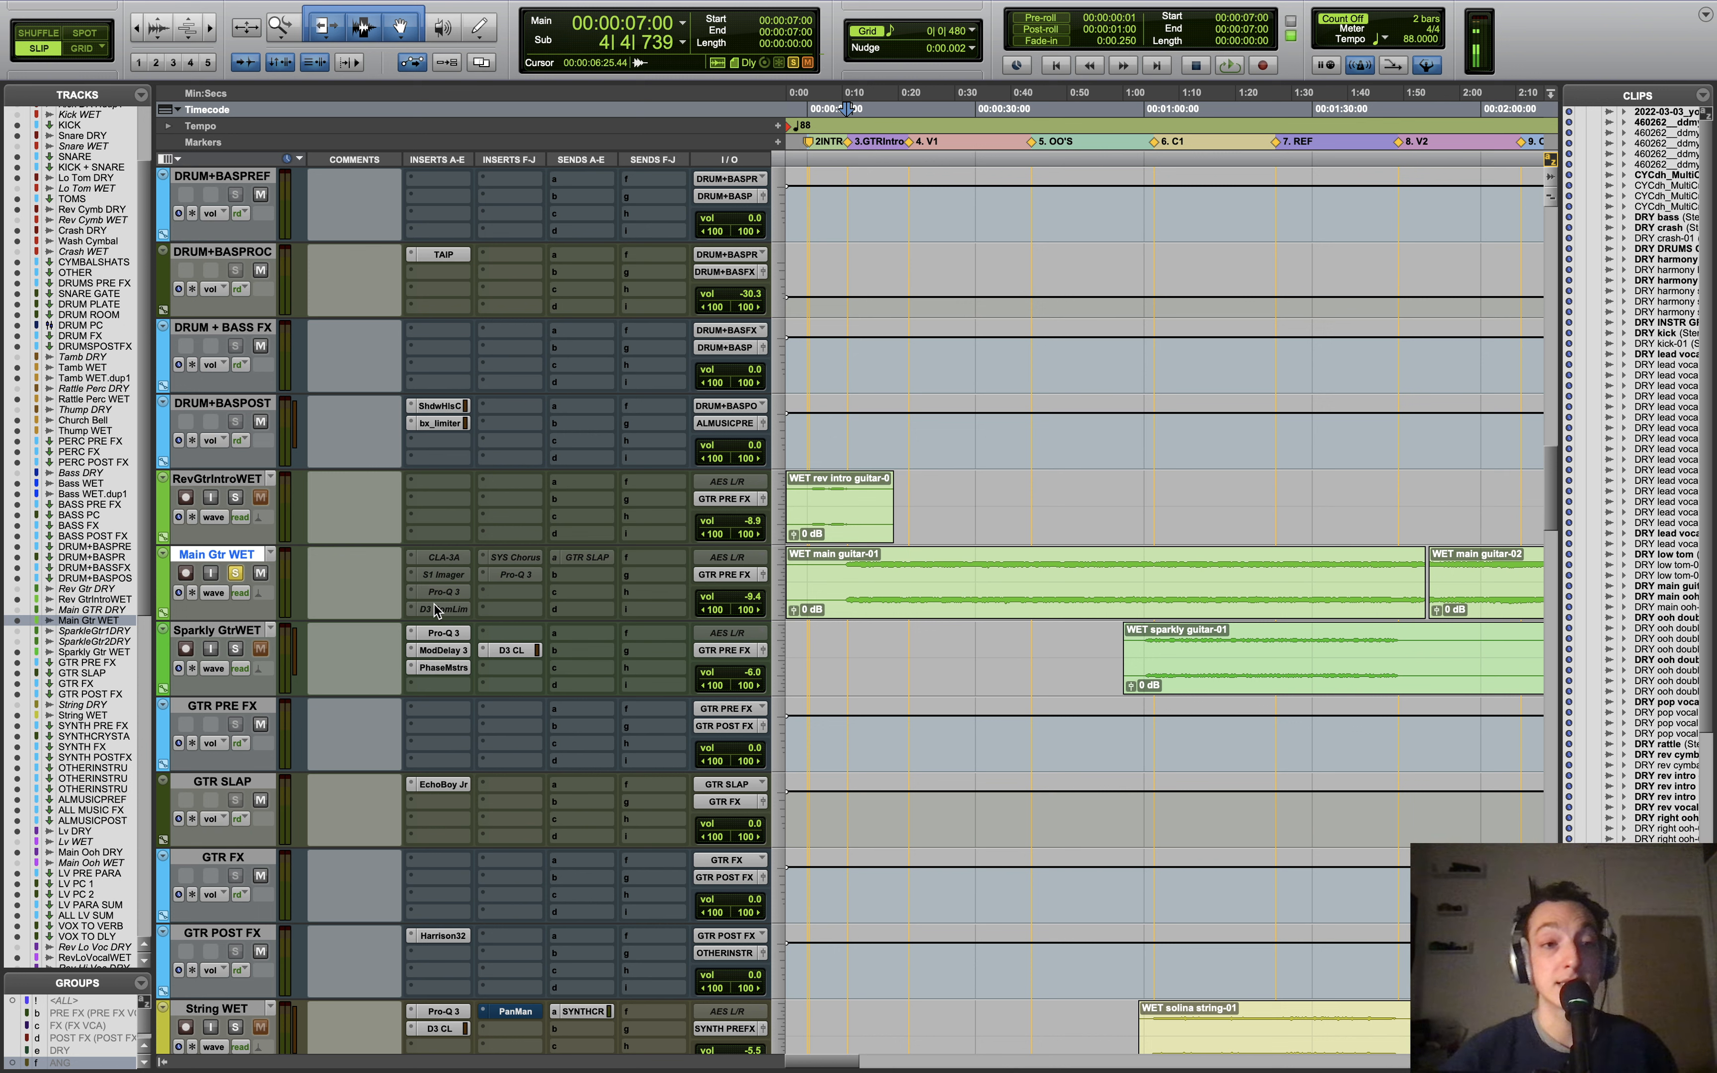
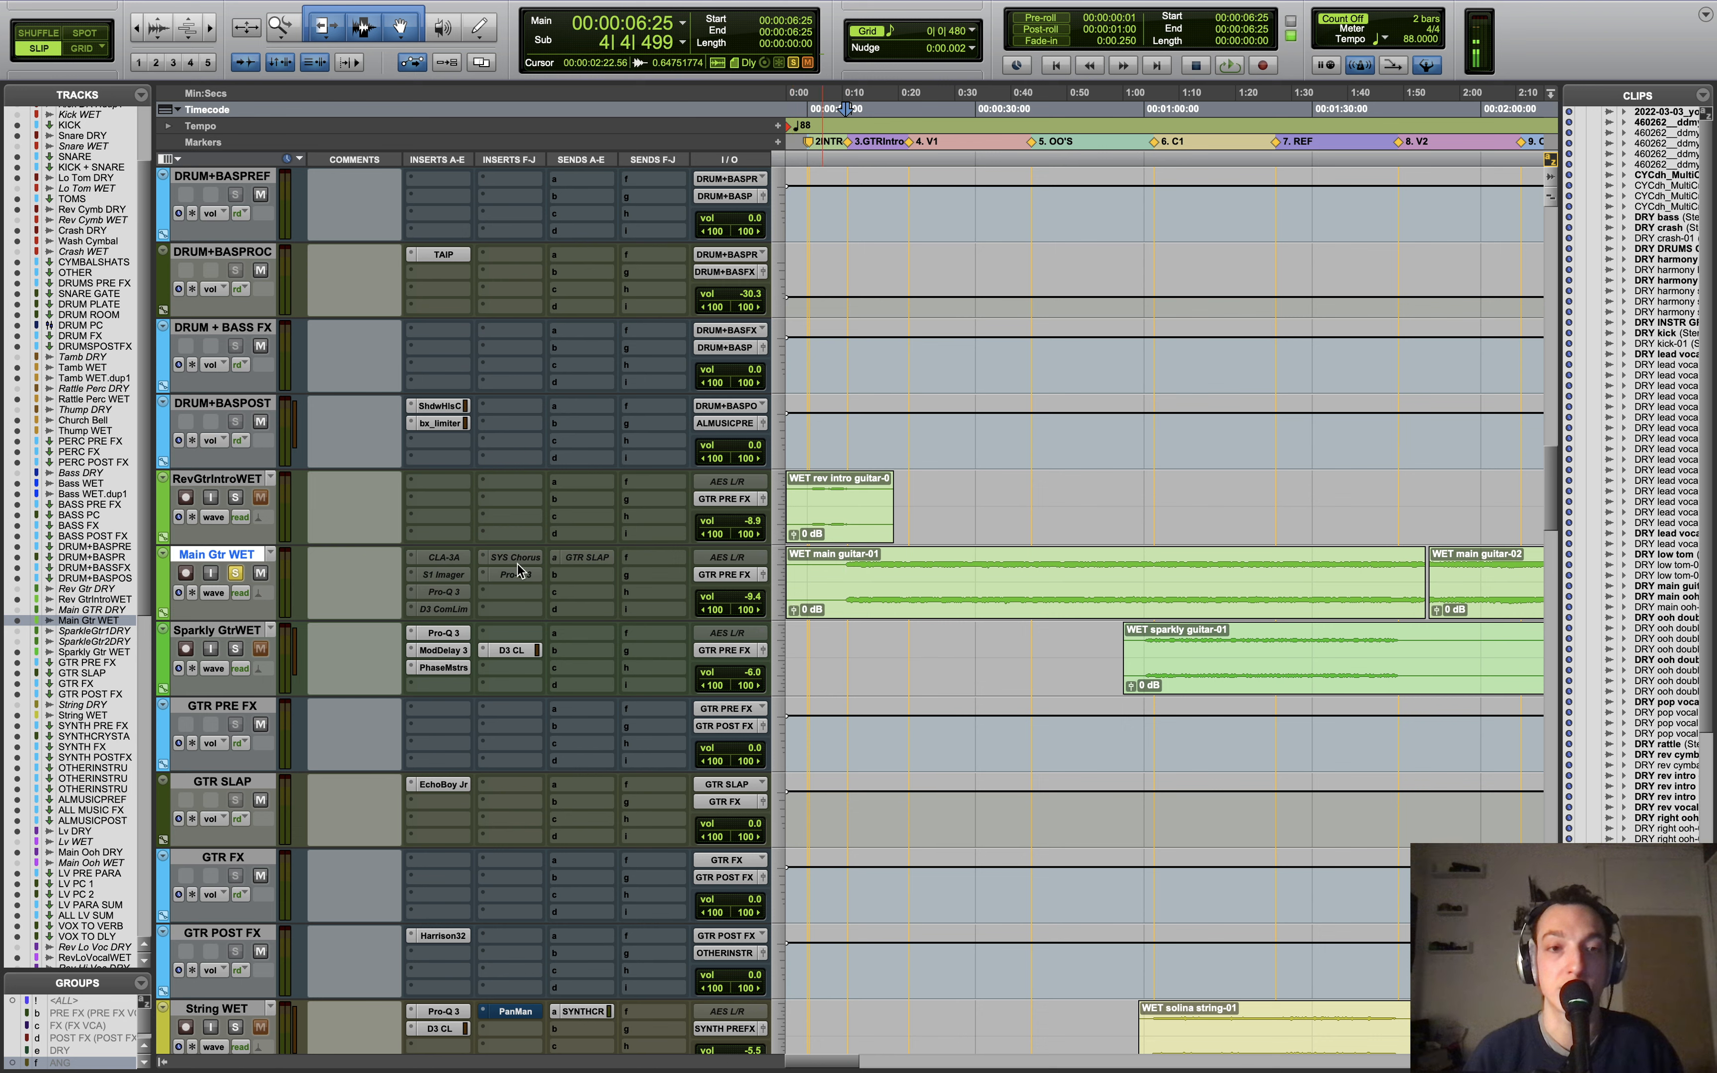
Step: Reactivate the CLA-3A compressor on Main Gtr WET and open its settings clear of the guitar clips
left_click(439, 559, "ctrl+super")
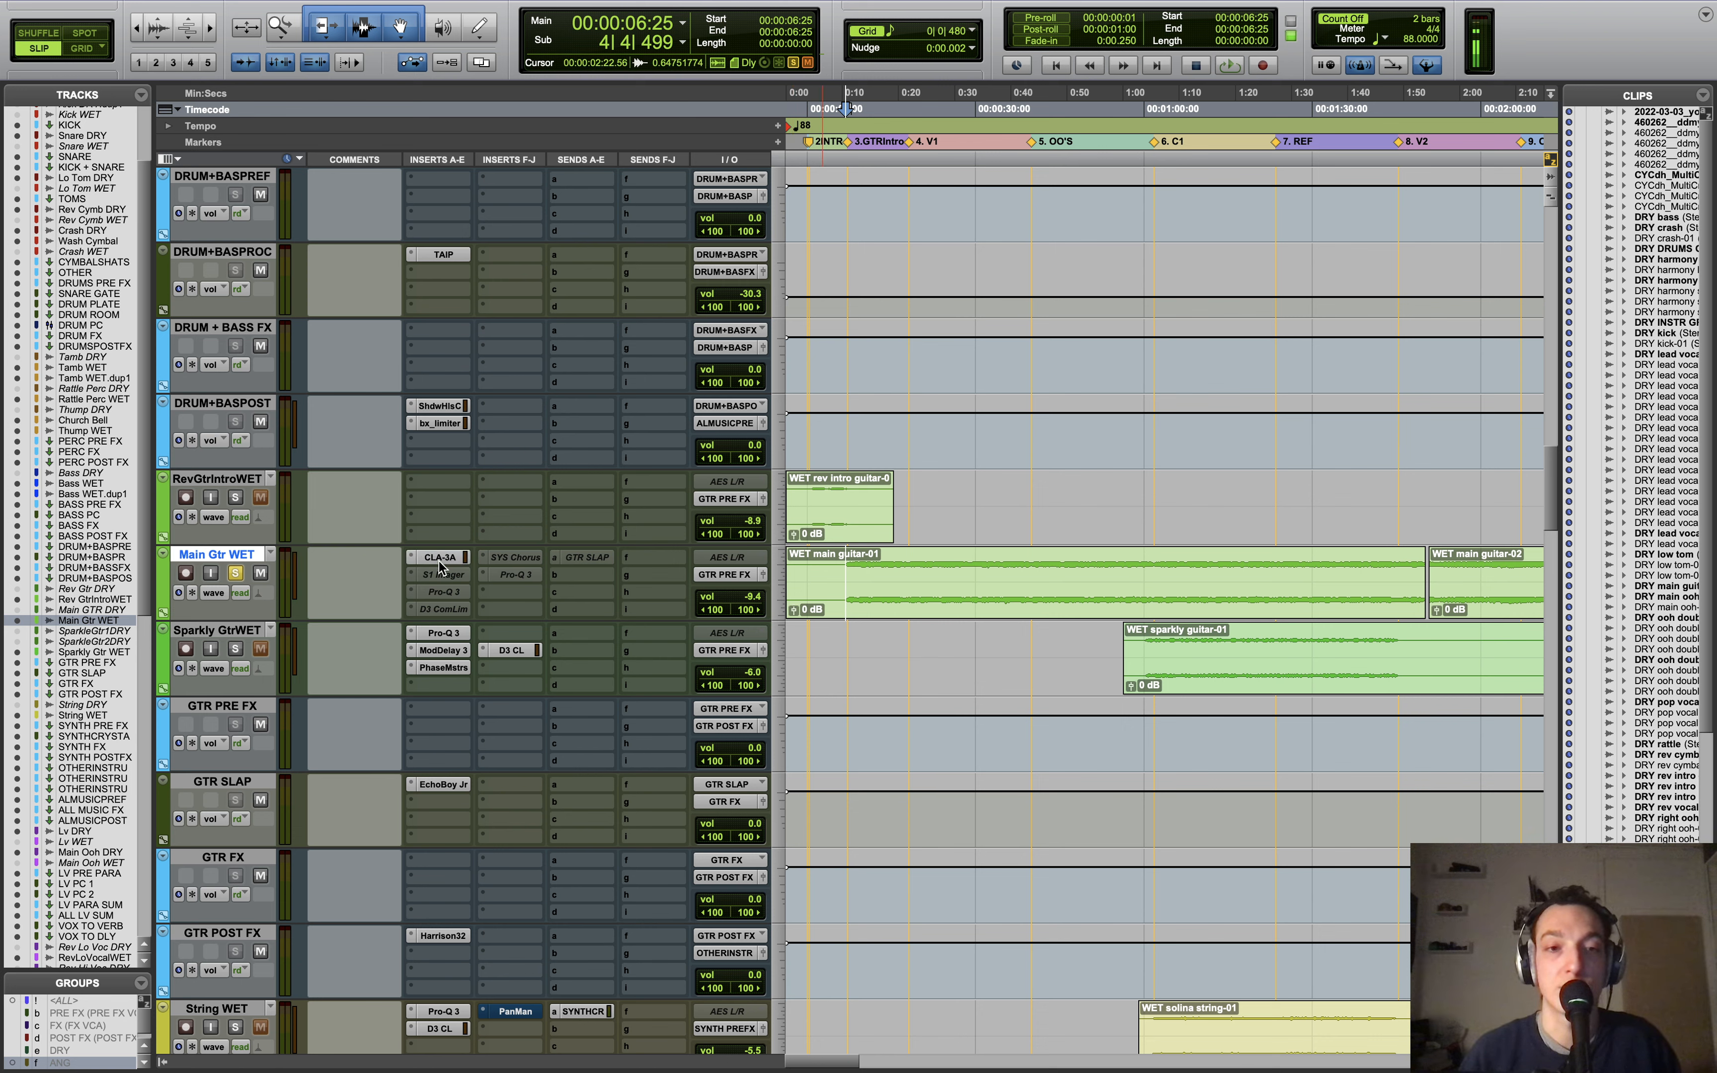
left_click(439, 558)
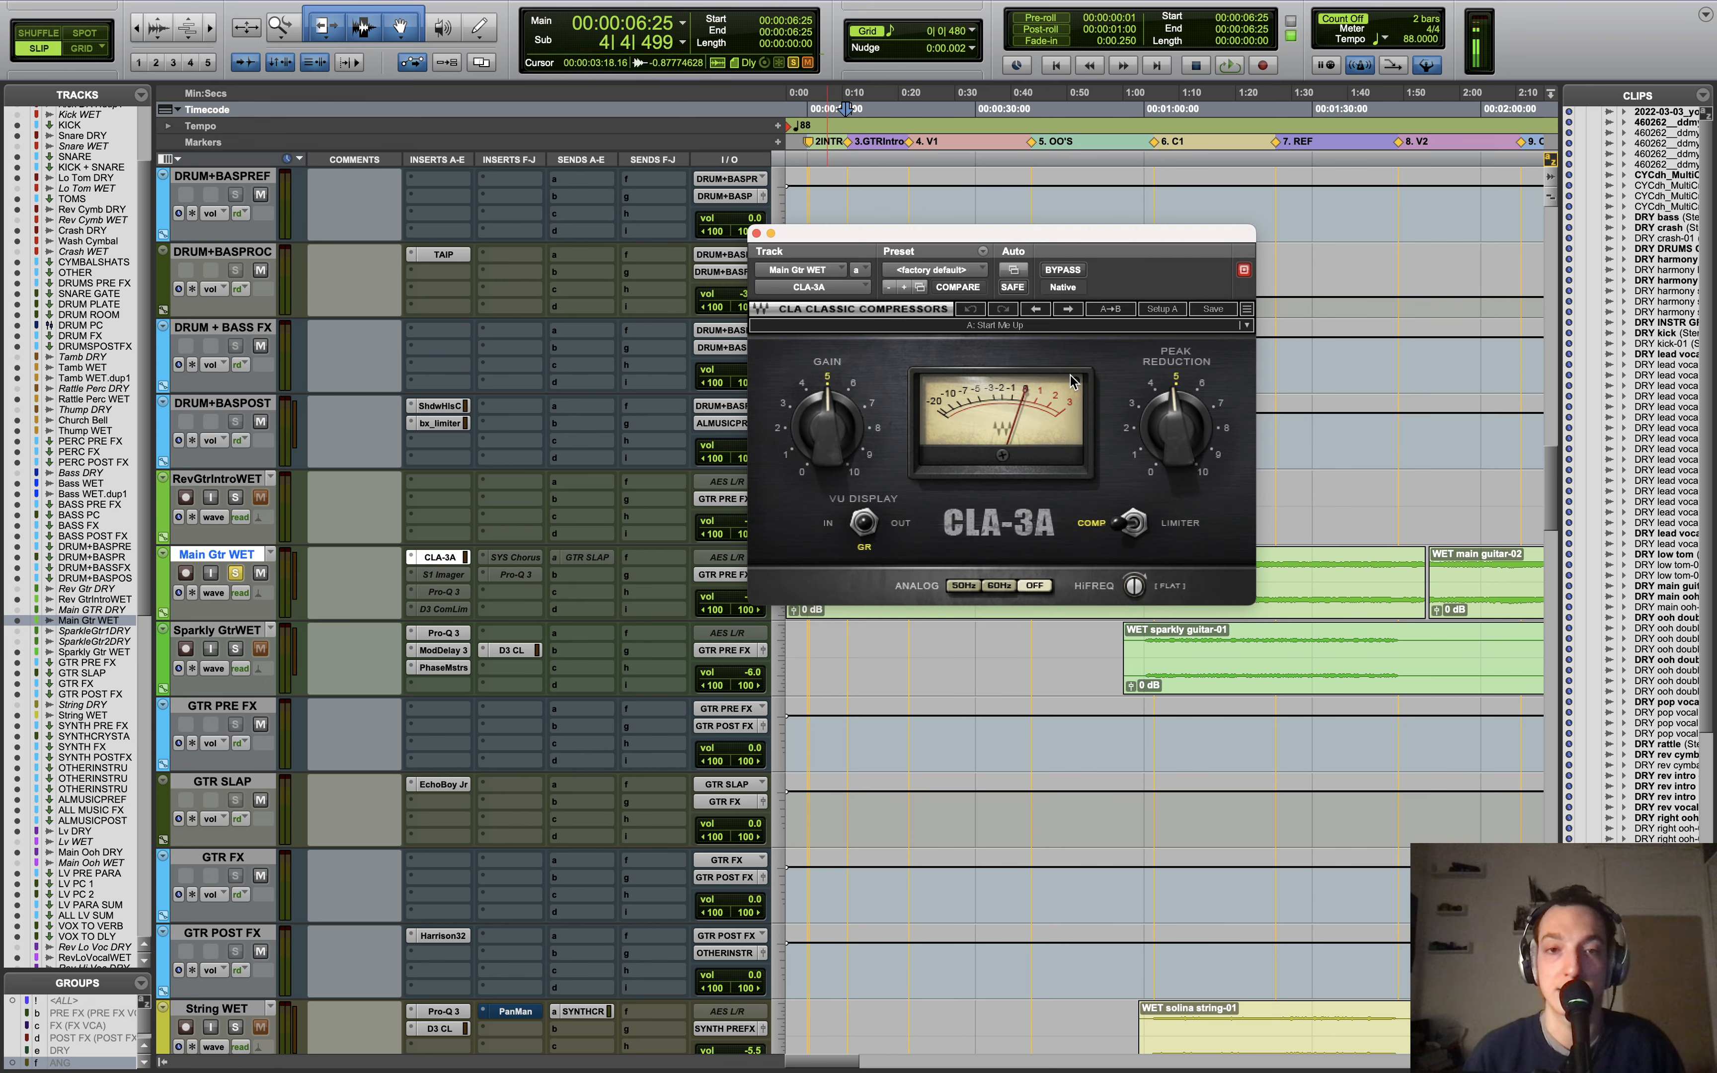
left_click_drag(1003, 233, 901, 87)
Step: Play the main guitar clip from about 0:12 through the CLA-3A
key("super+bracketright")
left_click(901, 582)
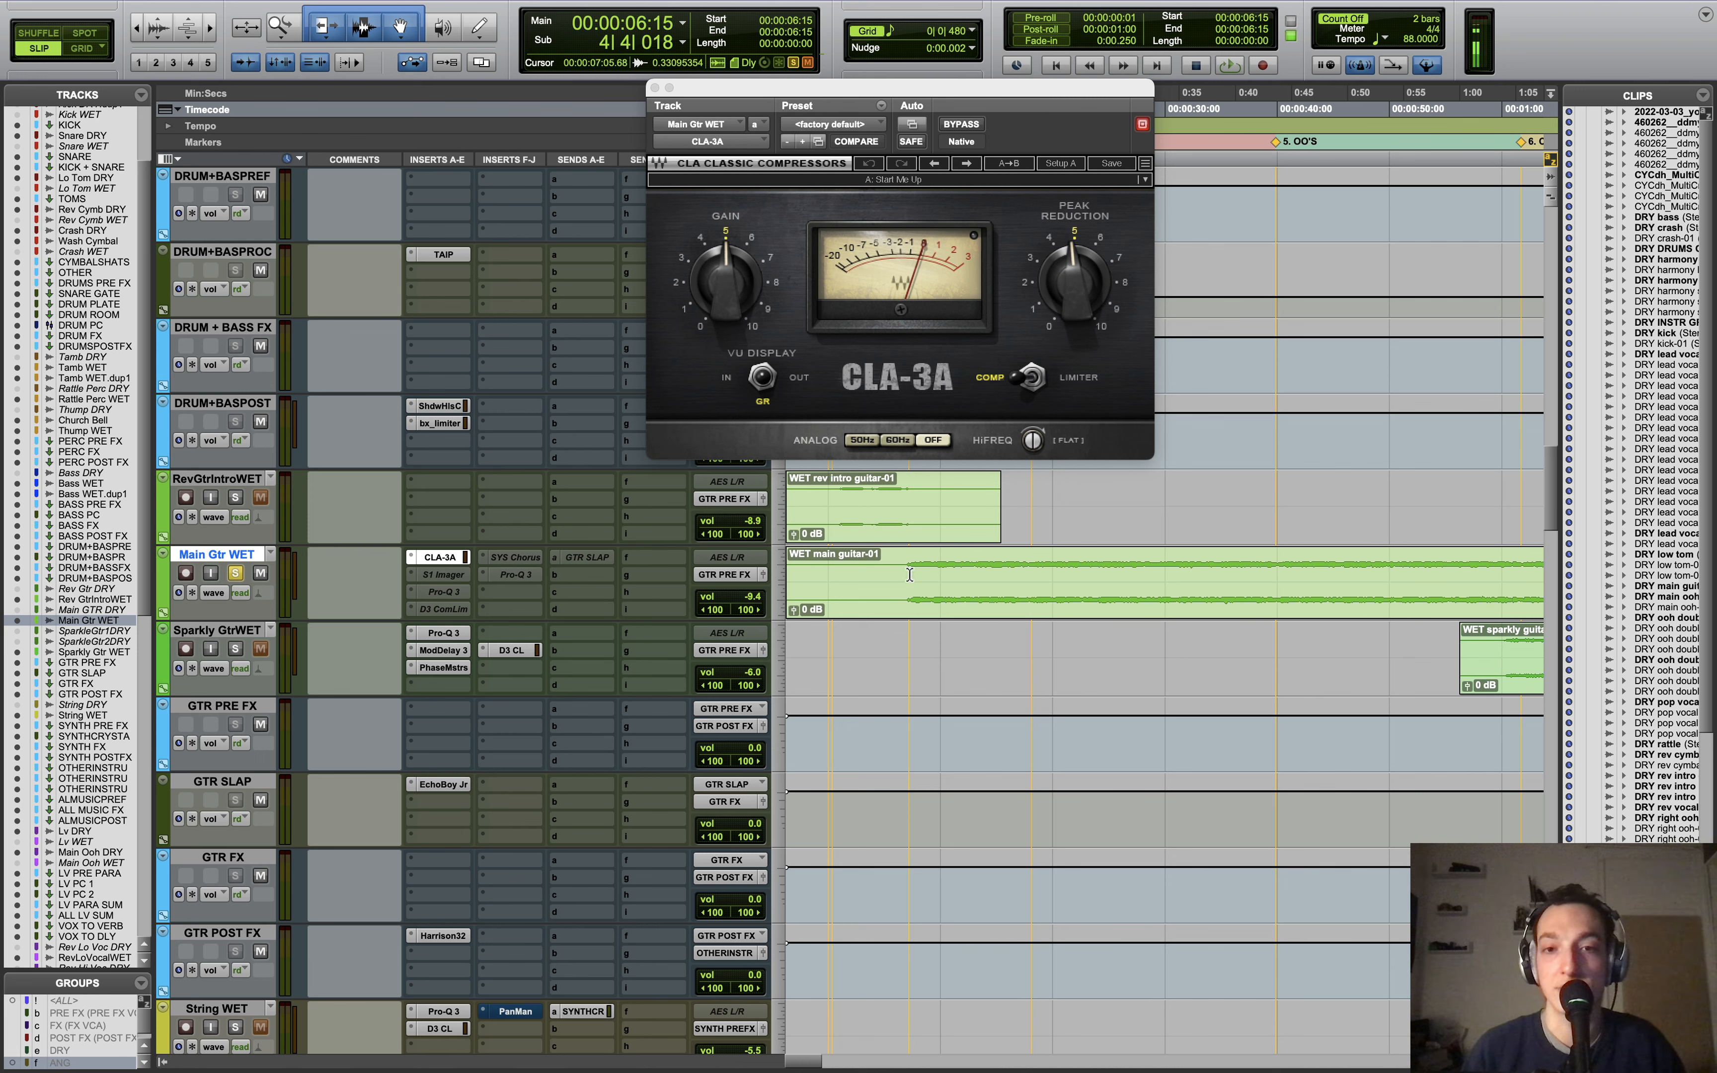
left_click(965, 575)
key("space")
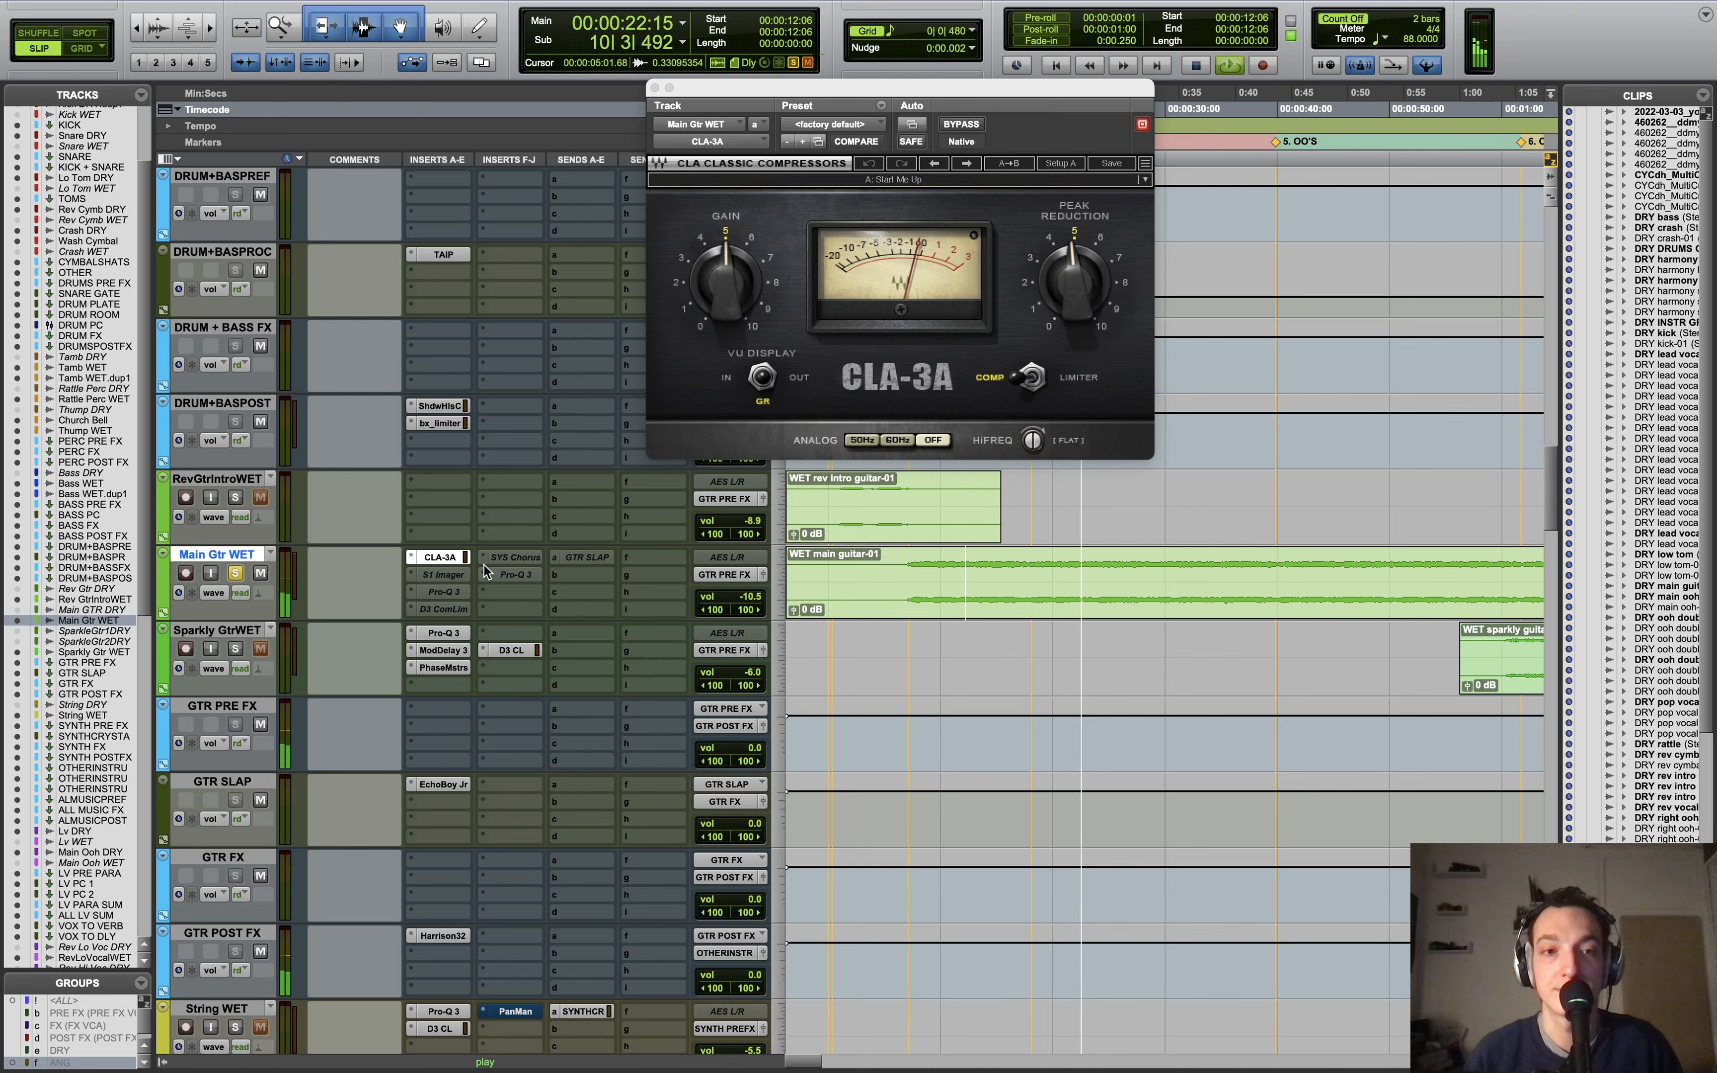
key("space")
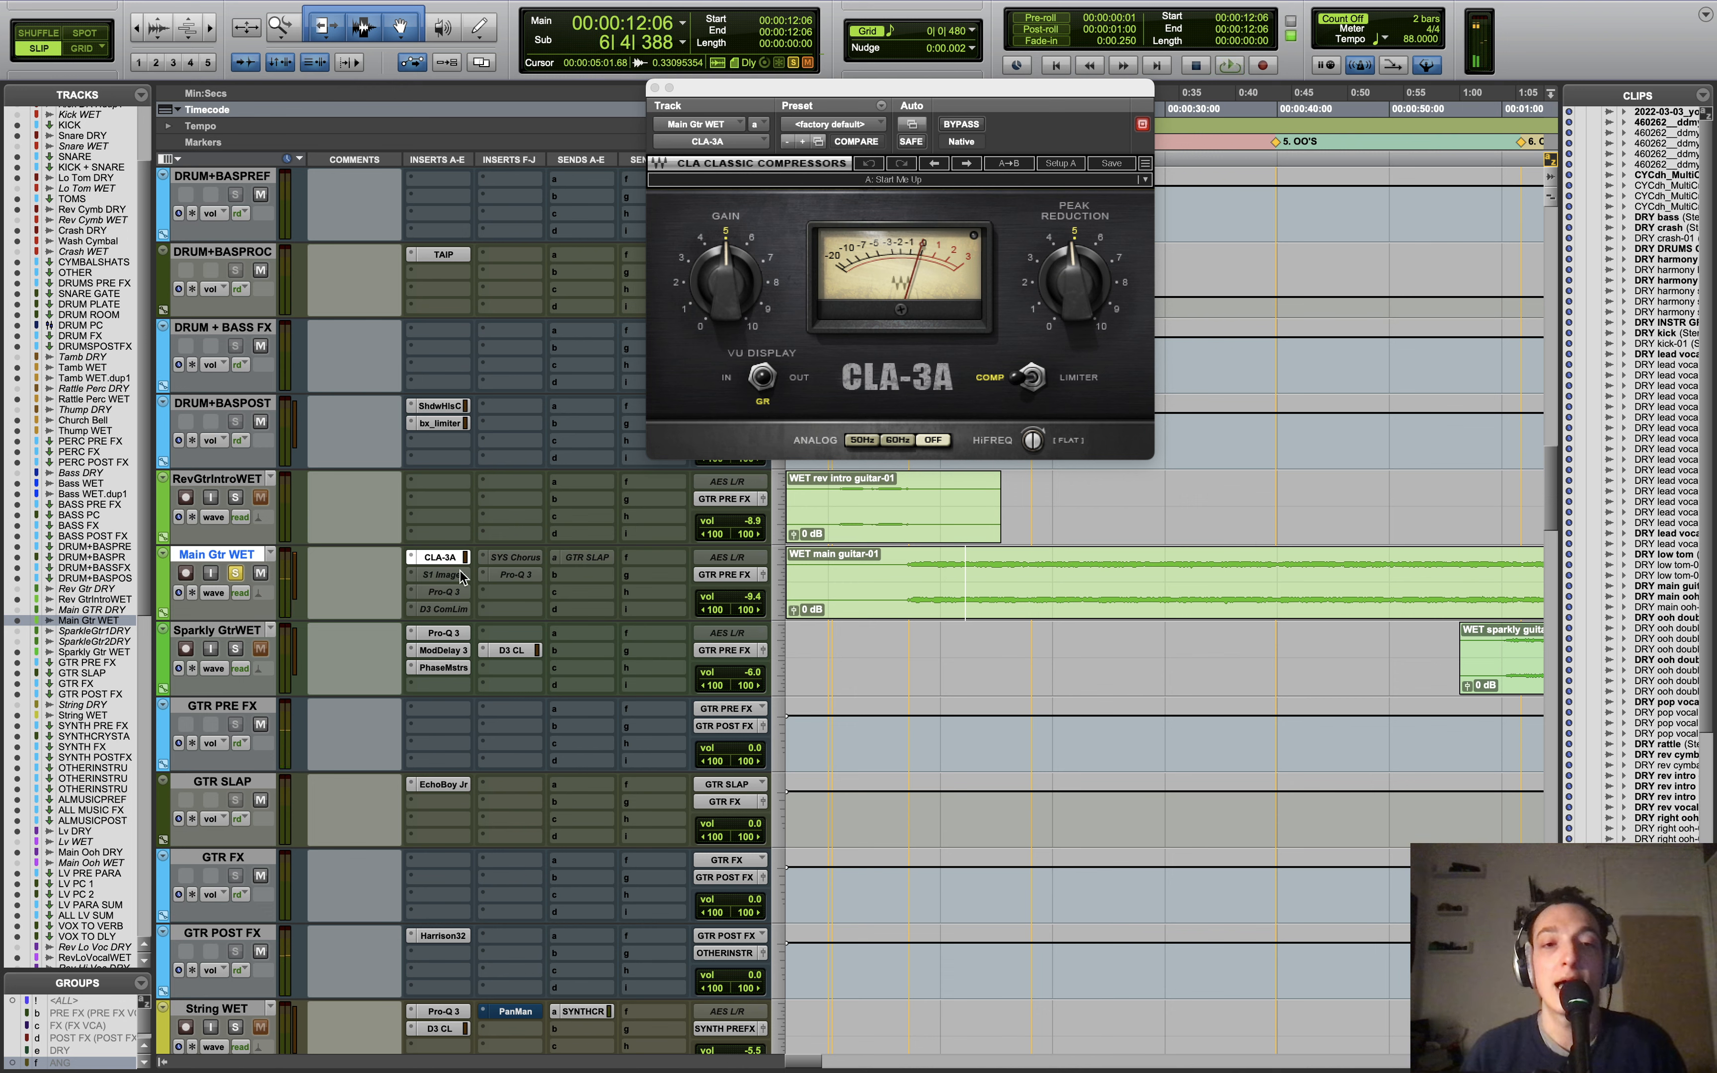
Step: Reactivate the S1 Imager and the first Pro-Q 3 on Main Gtr WET, opening each one's settings
left_click(444, 574)
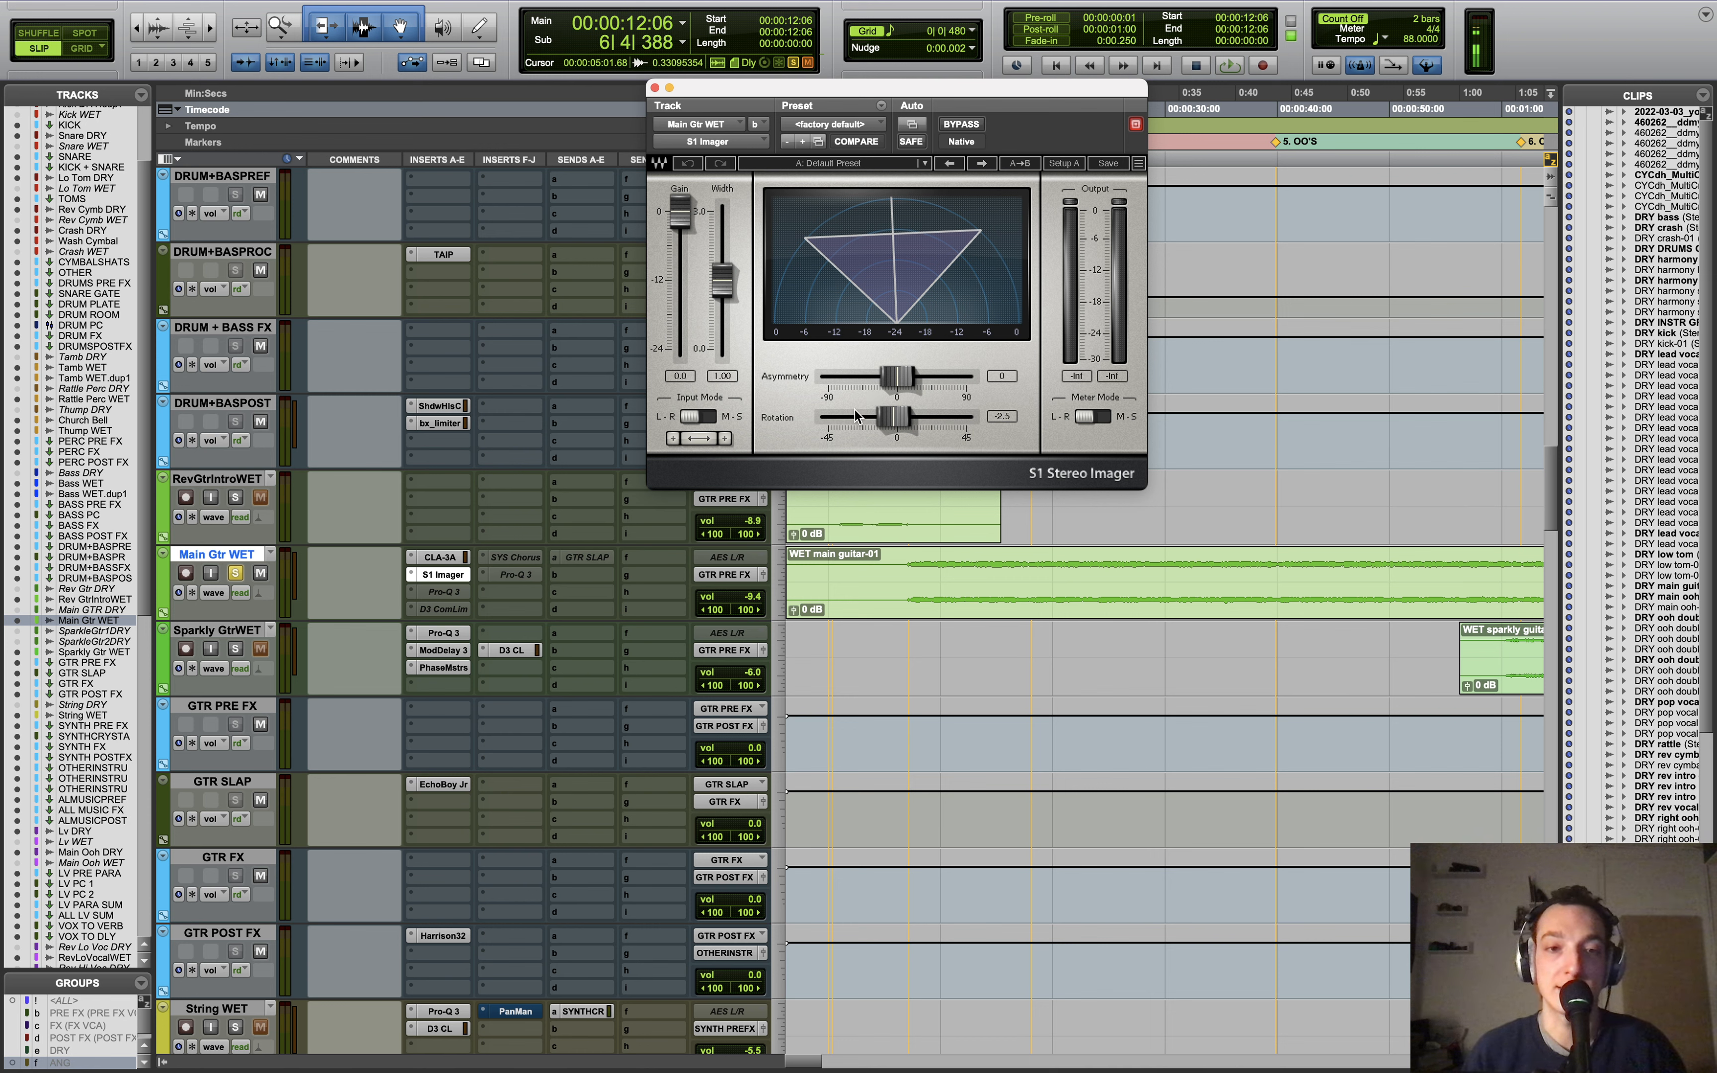
left_click(455, 590, "ctrl+super")
left_click(455, 592)
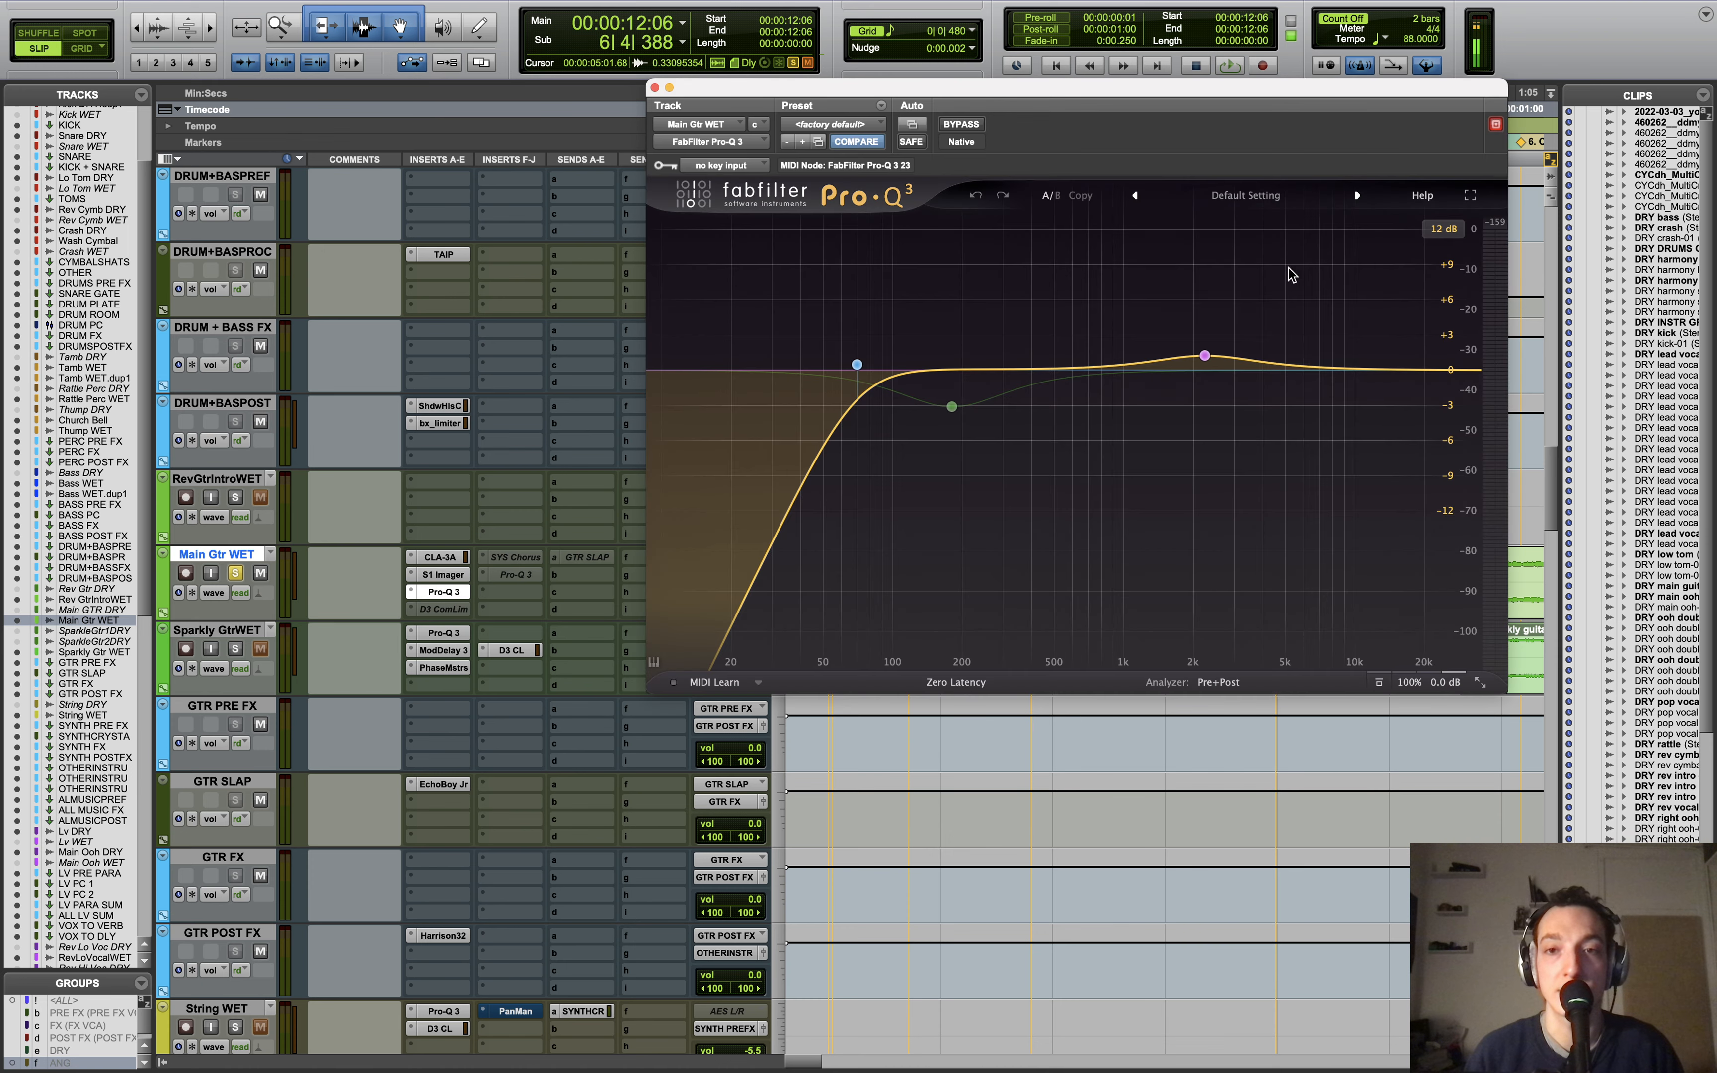
left_click_drag(1099, 88, 774, 49)
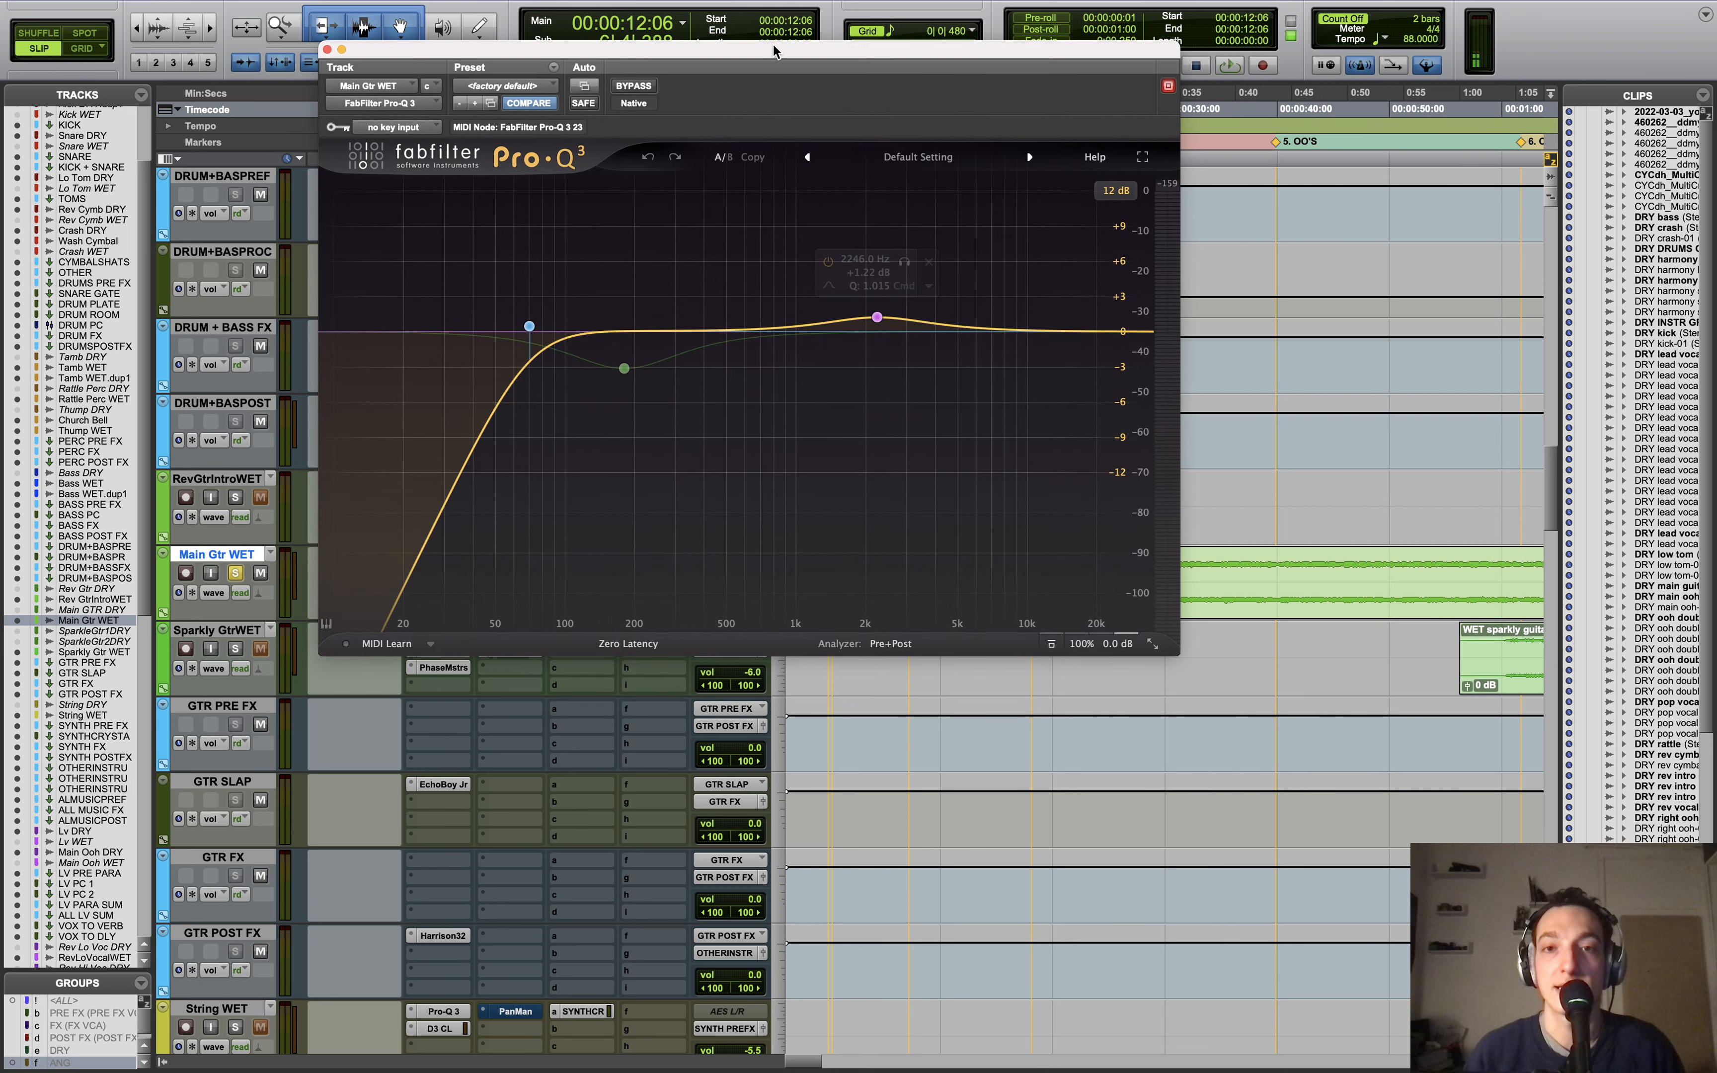
left_click_drag(997, 52, 764, 53)
Step: Play the main guitar from about 0:19 while auditioning the Pro-Q 3's upper-mid boost and low-cut bands in isolation
left_click(1045, 496)
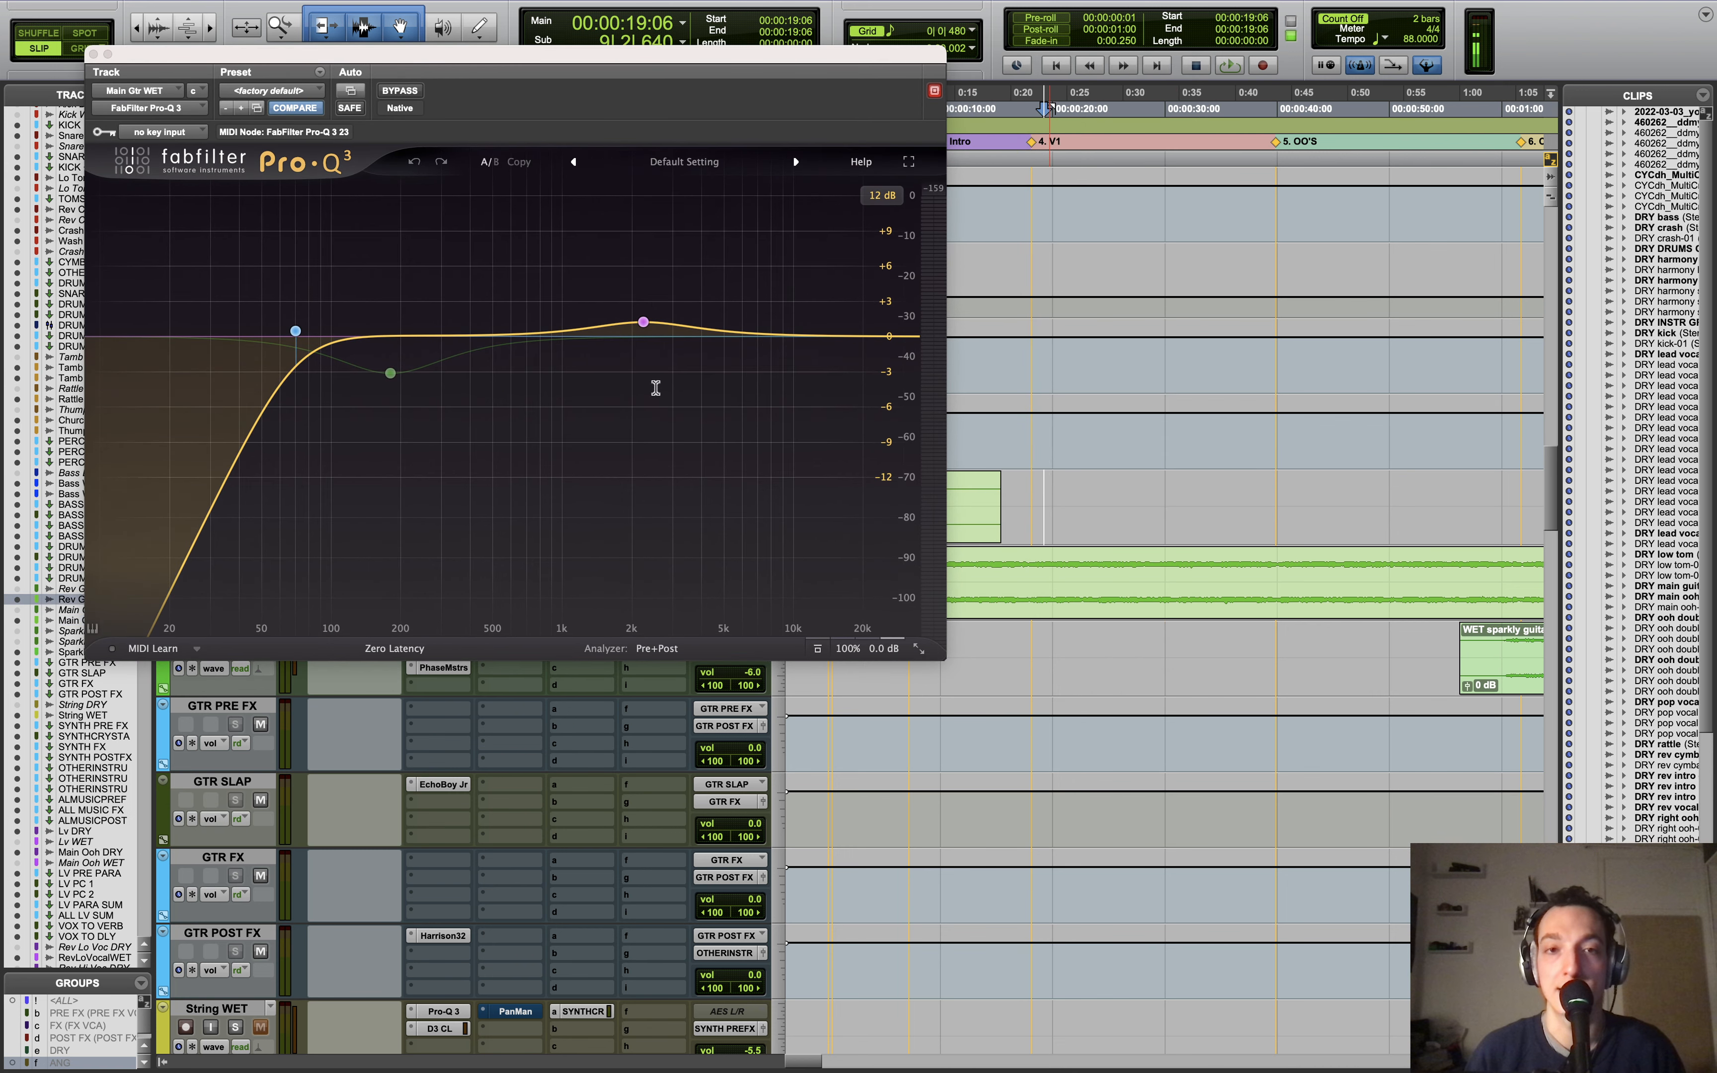
mouse_move(658, 272)
key("space")
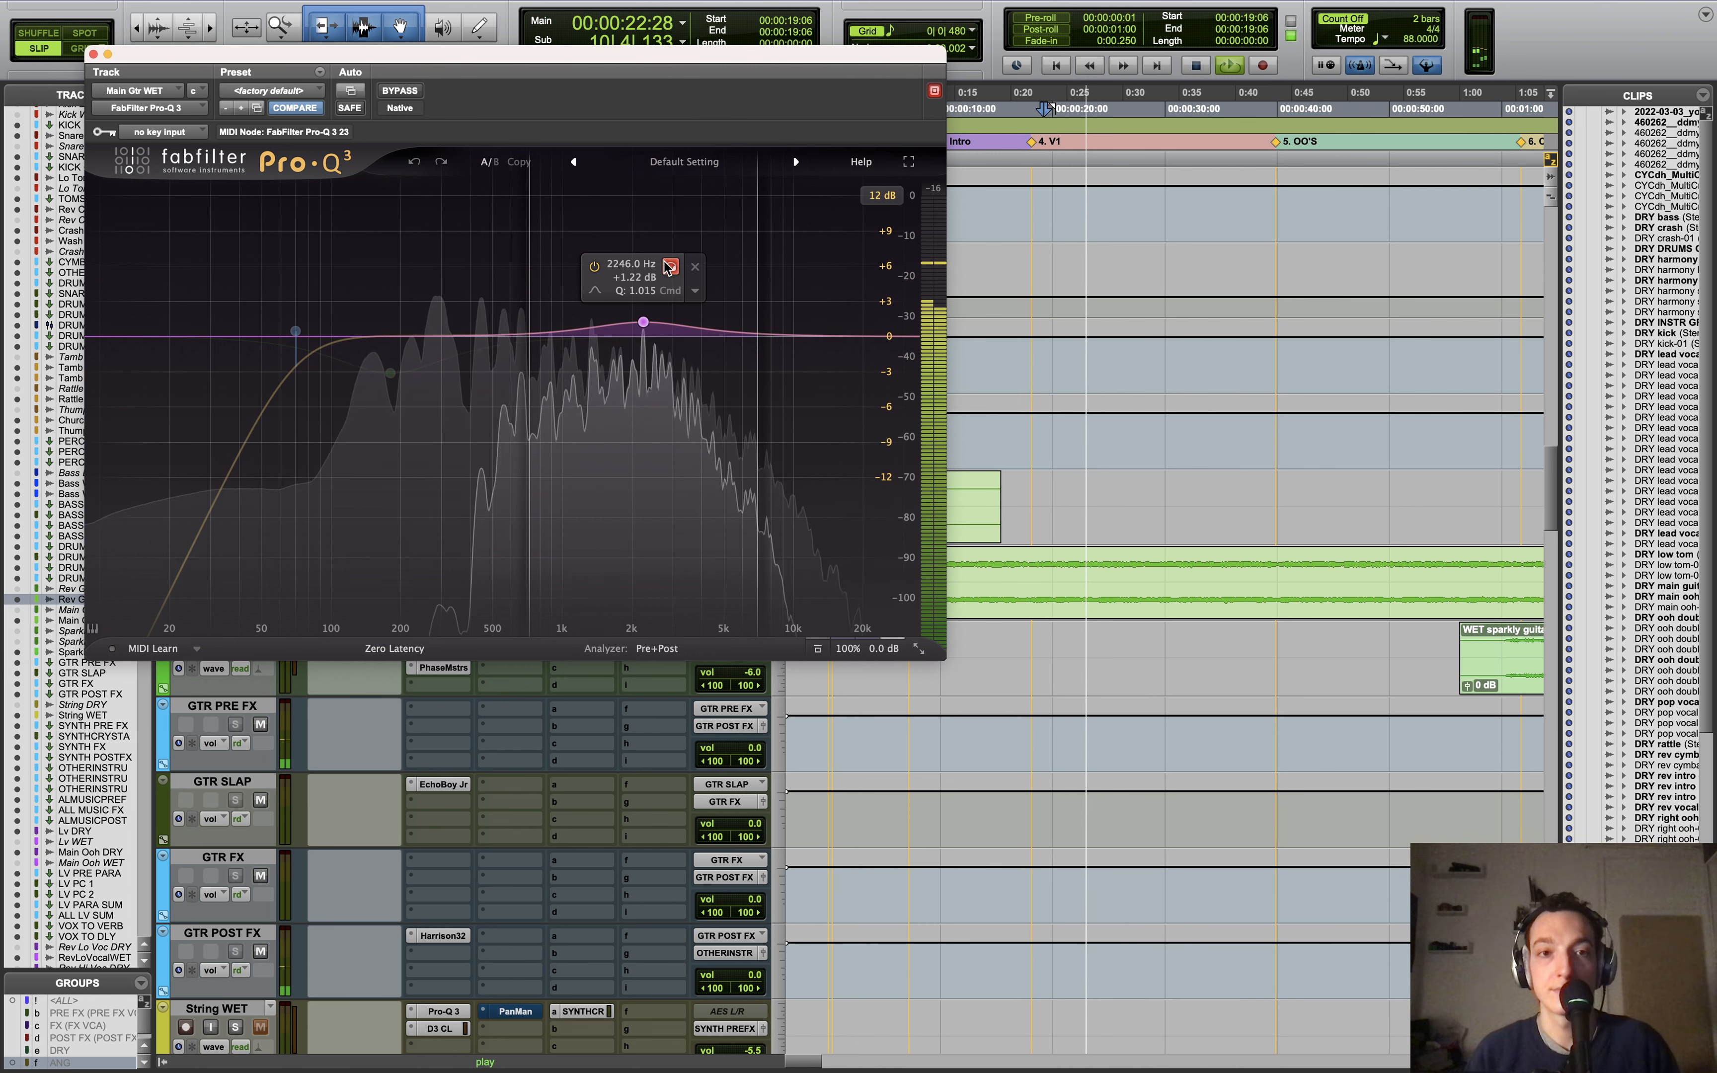
left_click_drag(667, 266, 666, 266)
left_click_drag(305, 344, 305, 344)
key("space")
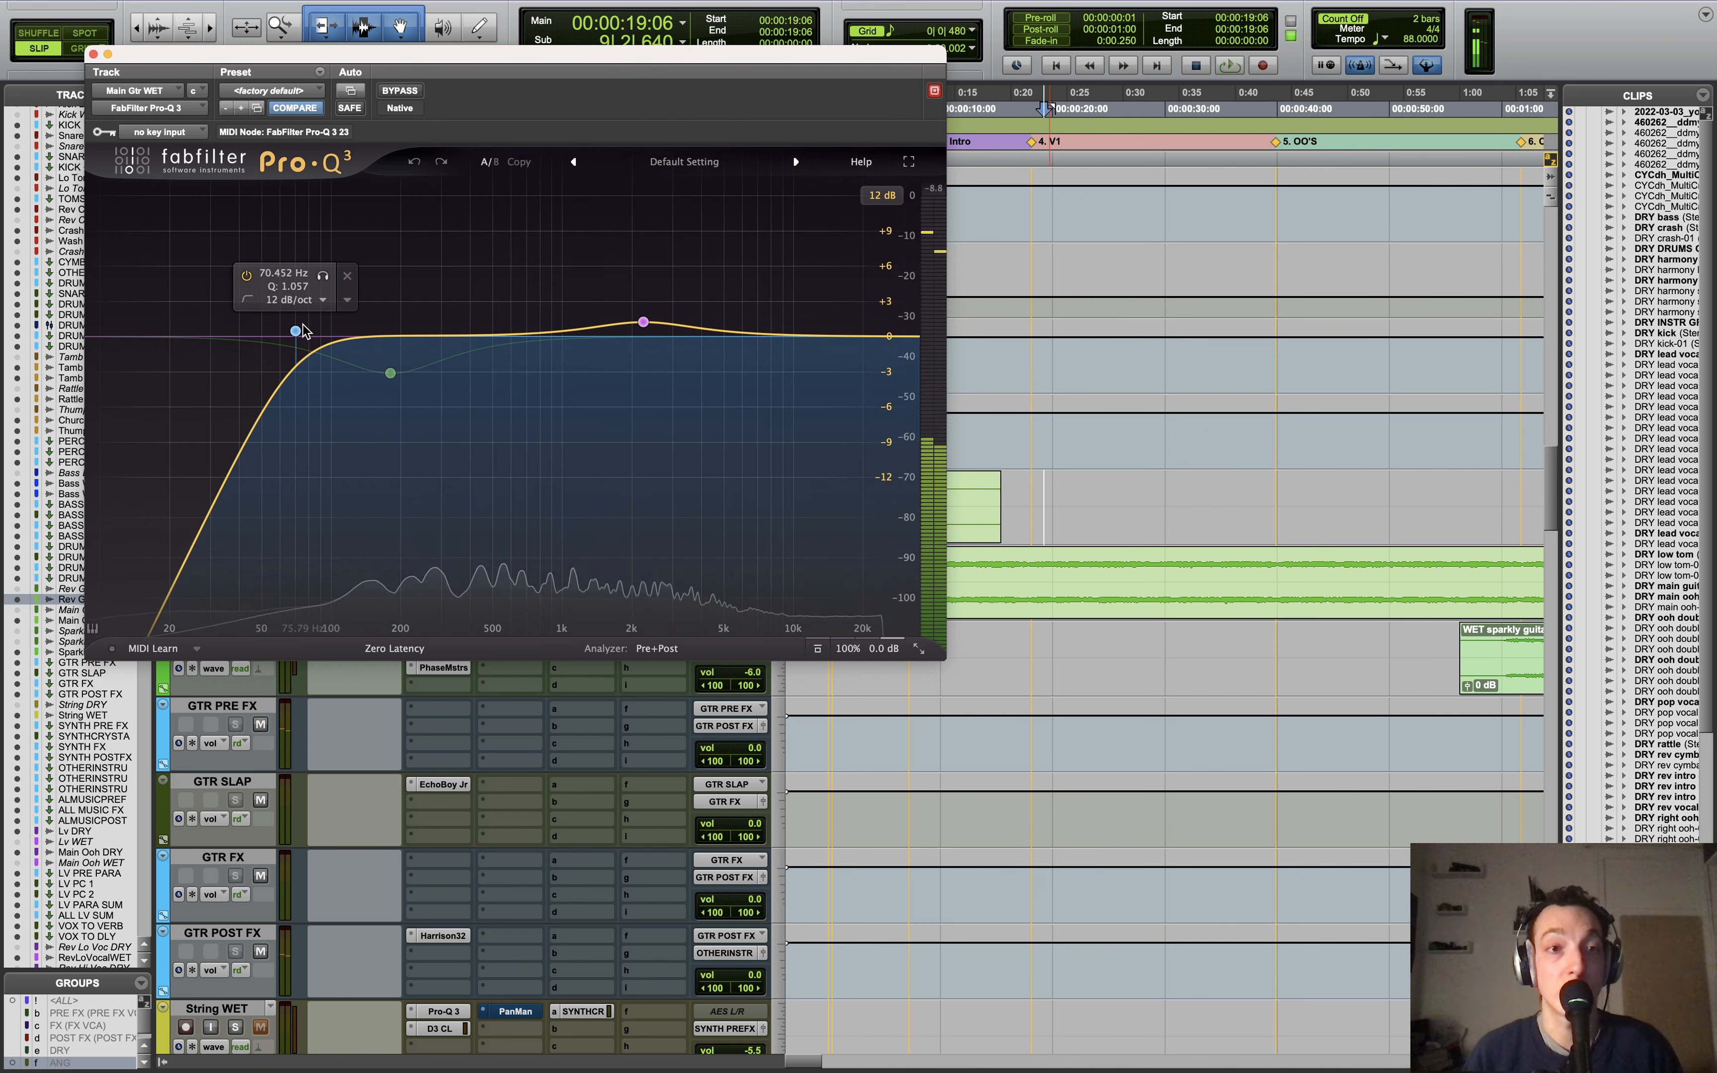
left_click_drag(324, 285, 324, 284)
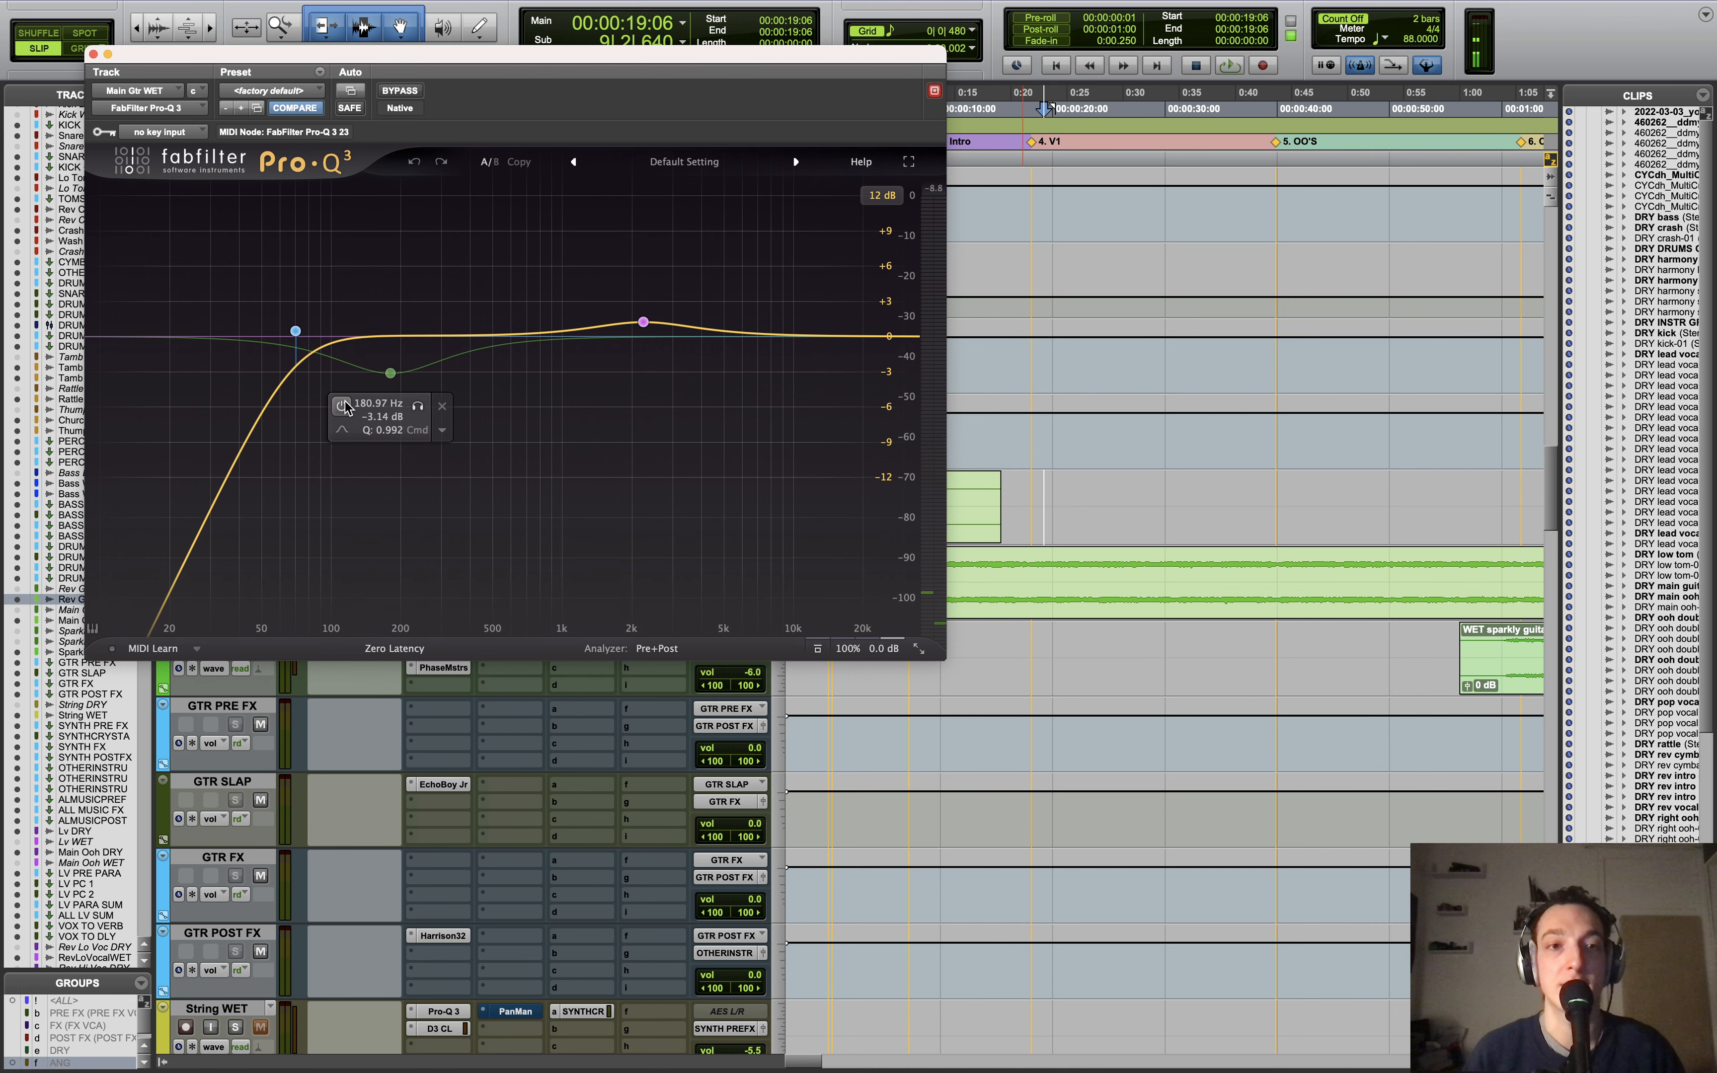
Step: Select about 0:55 to 1:14 on RevGtrIntroWET around the start of the first chorus, with the Pro-Q 3 window moved aside
left_click_drag(494, 55, 779, 465)
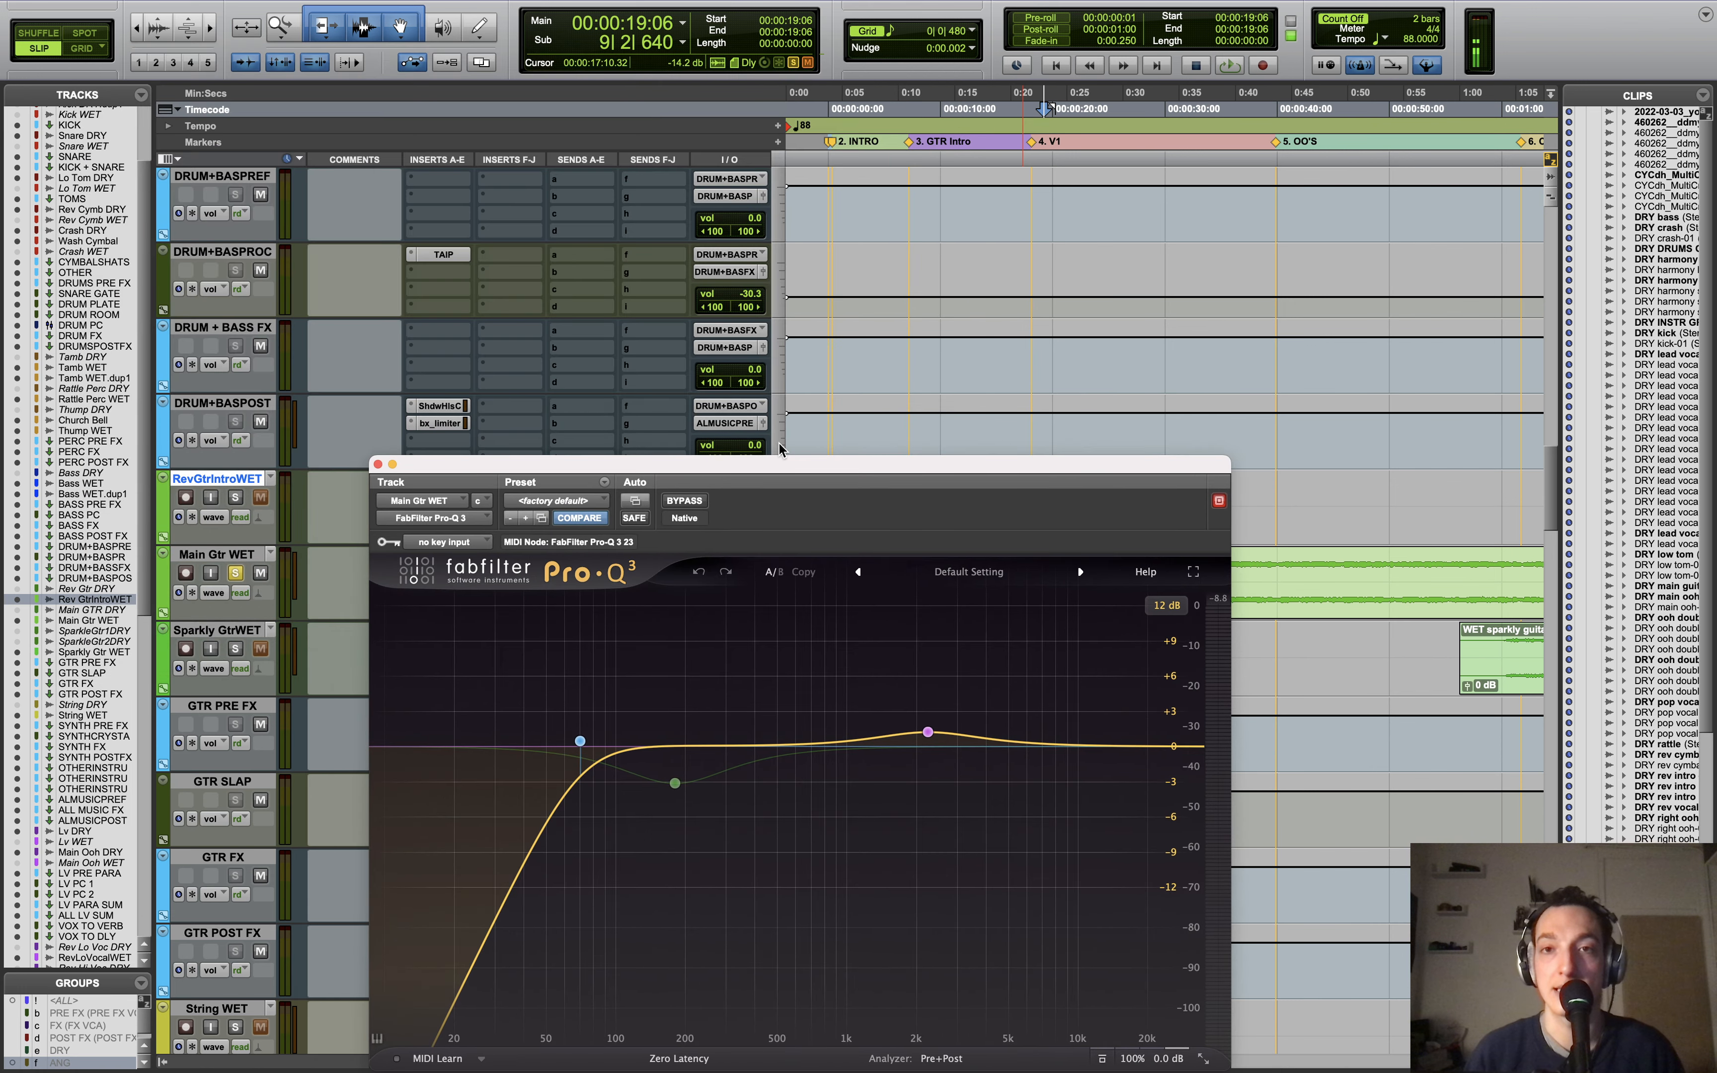
scroll(1206, 355, "right", 3)
key("r")
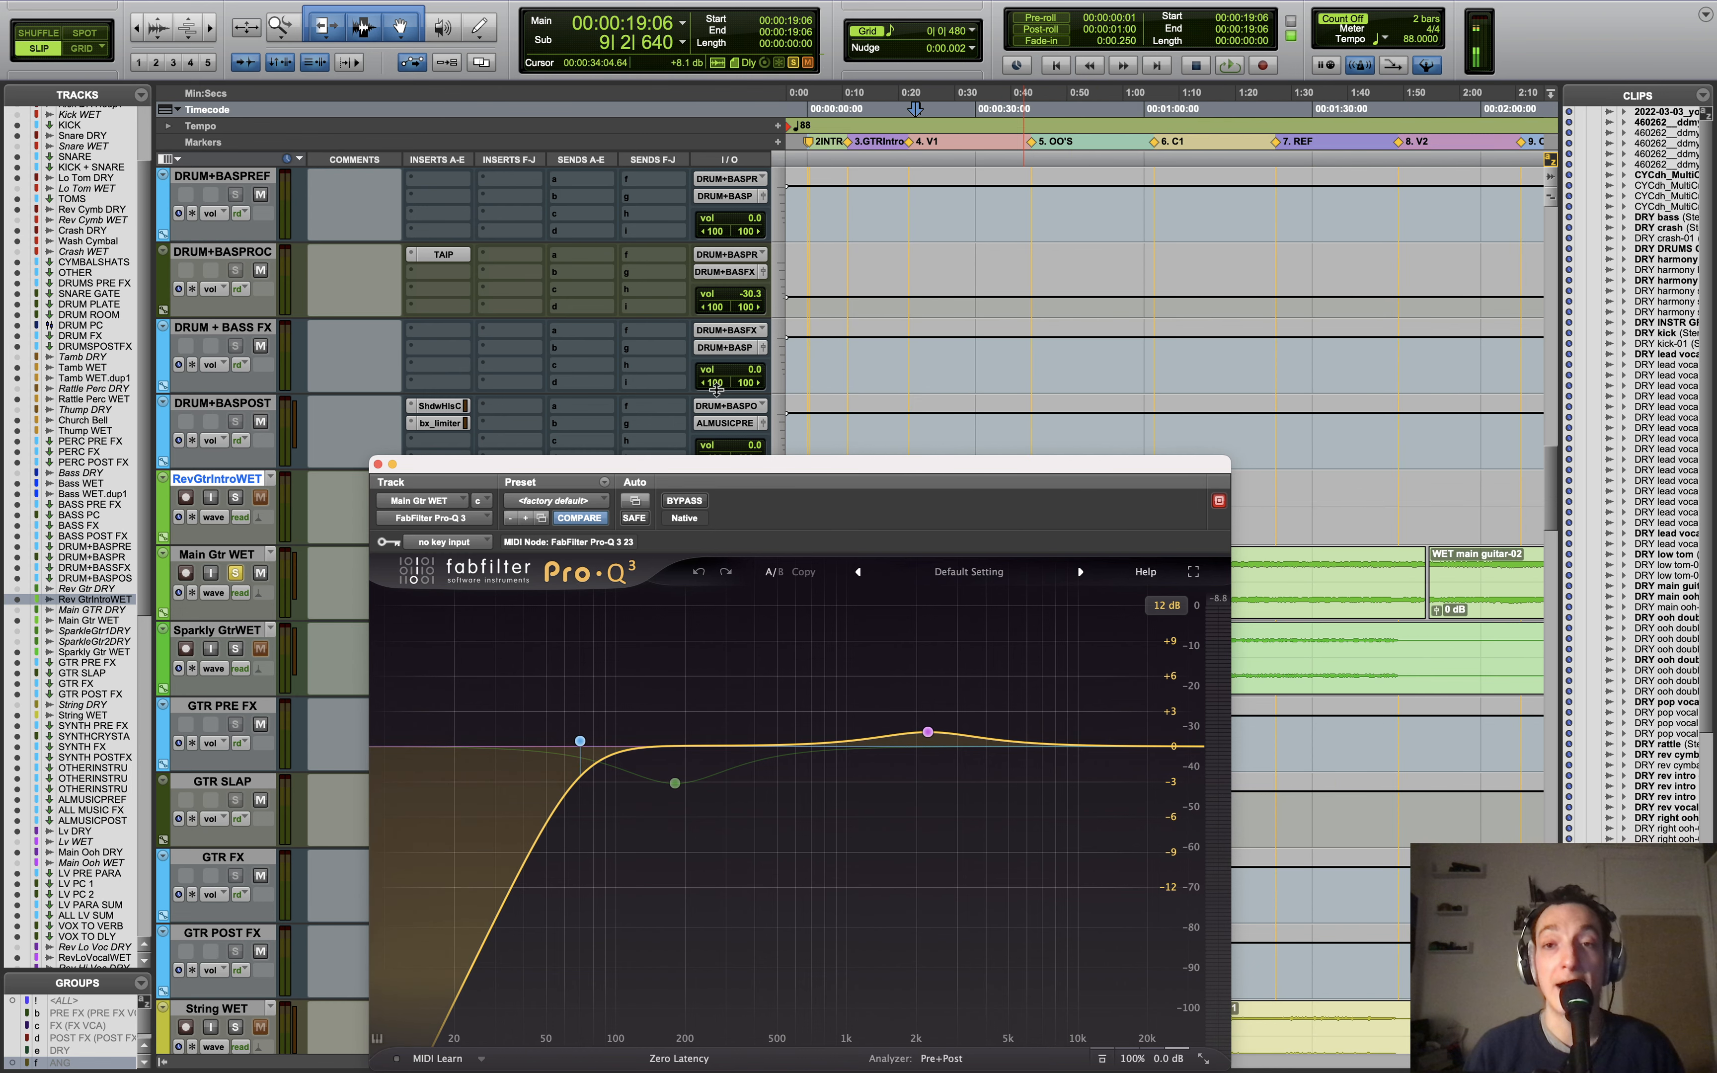
left_click_drag(694, 465, 573, 89)
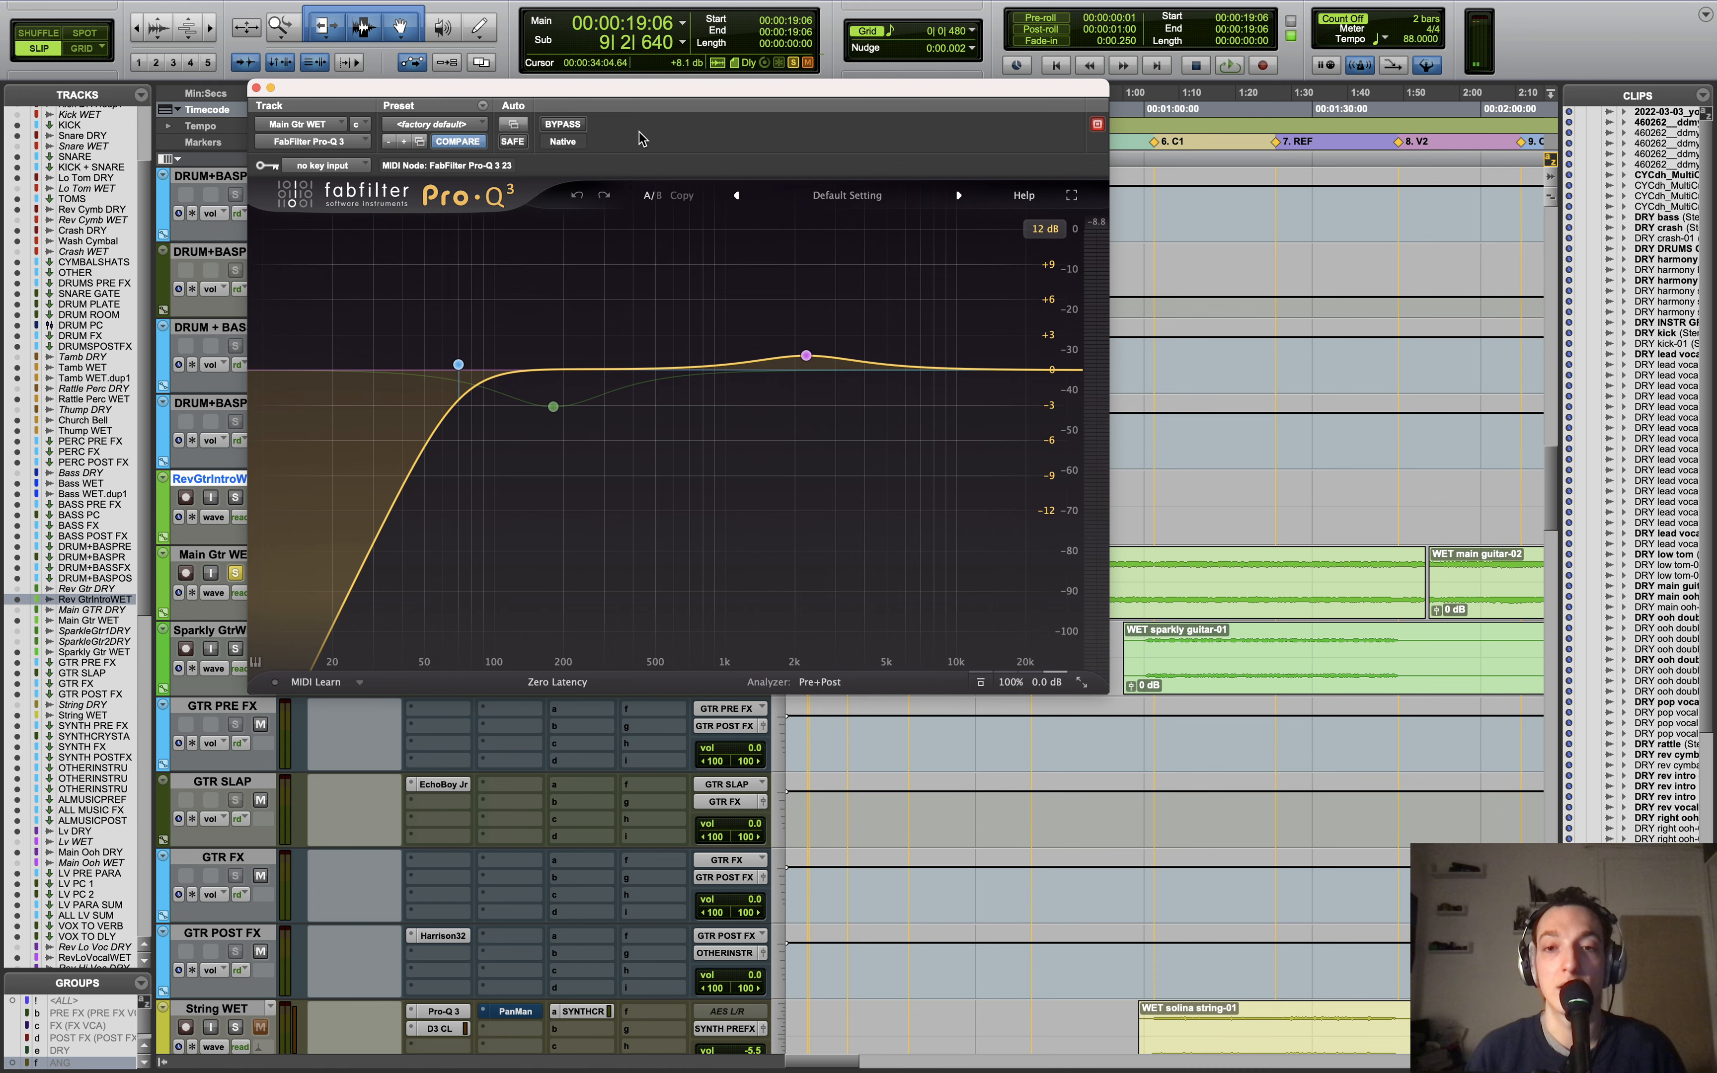
left_click_drag(433, 95, 1150, 616)
left_click(1142, 500)
left_click_drag(1120, 500, 1223, 500)
Step: Display the Band 1 Enabled automation of the first FabFilter Pro-Q 3 on the Main Gtr WET track
left_click(213, 593)
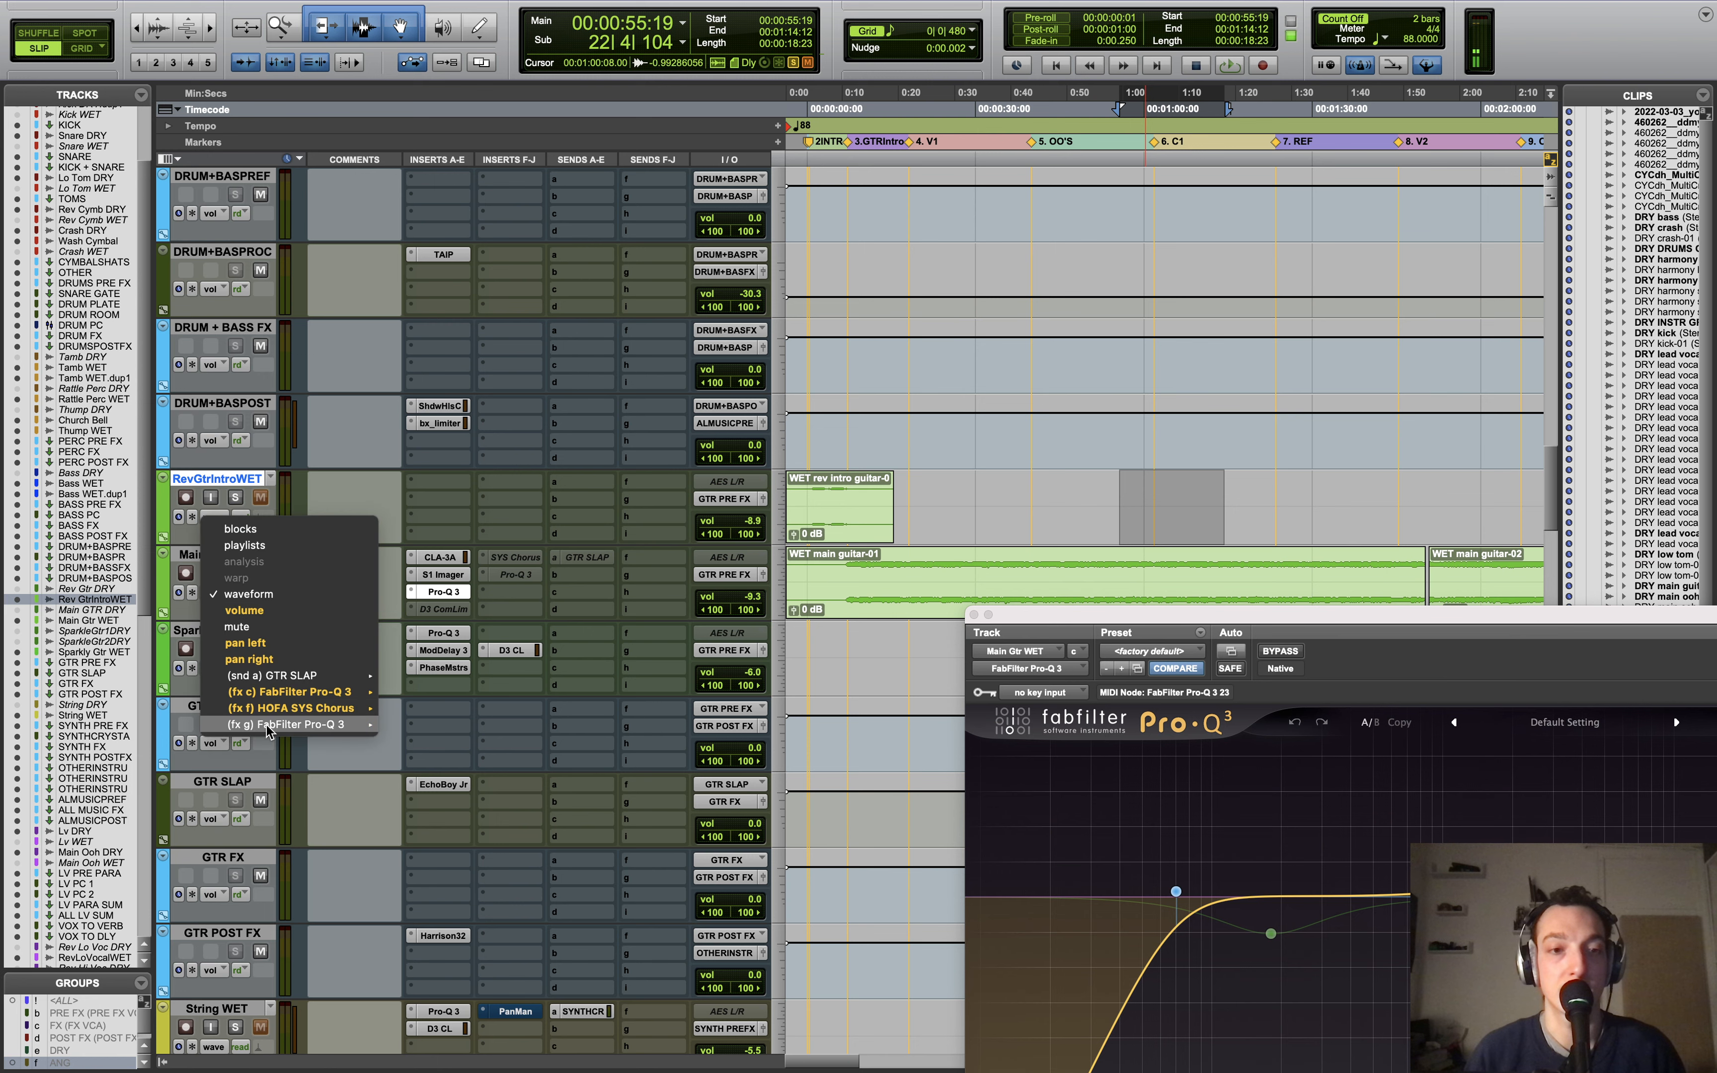
mouse_move(268, 727)
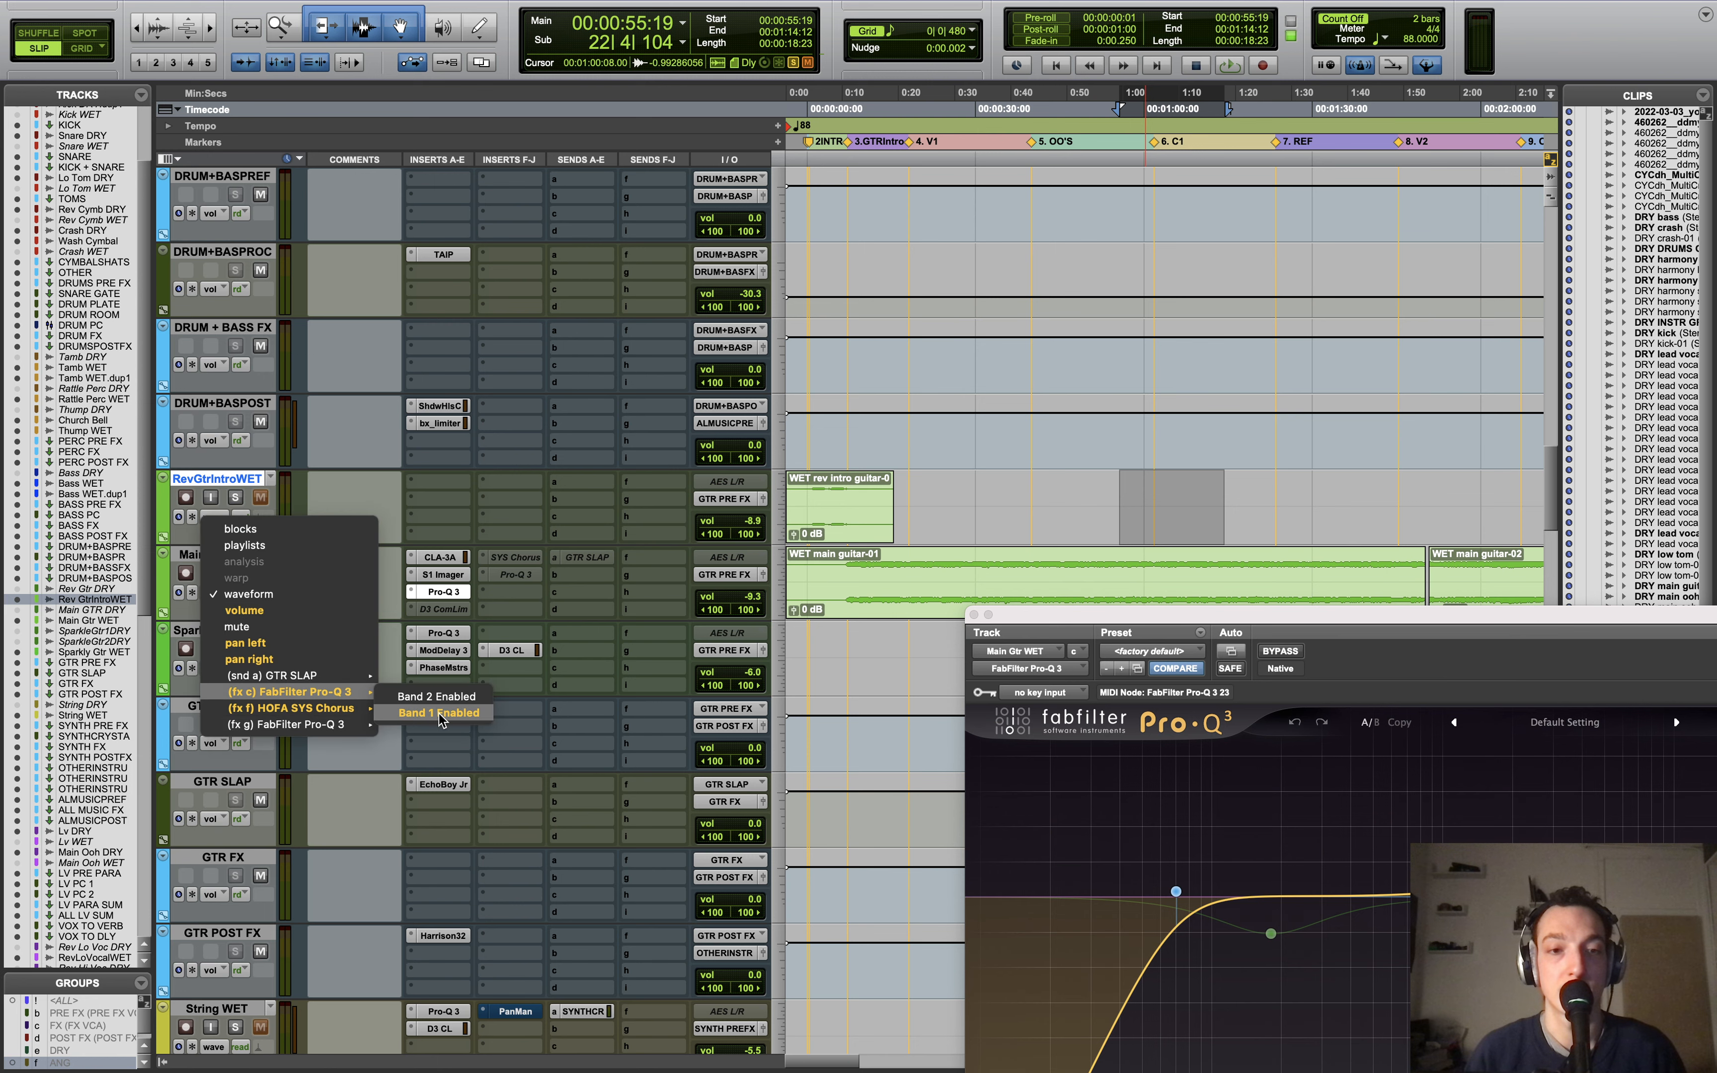
left_click(436, 712)
Step: Compare the Pro-Q 3's low-mid cut band at about 0:57 and 1:06, before and after the chorus automation point, and close the plug-in
left_click_drag(1087, 623, 416, 48)
scroll(1172, 778, "up", 2)
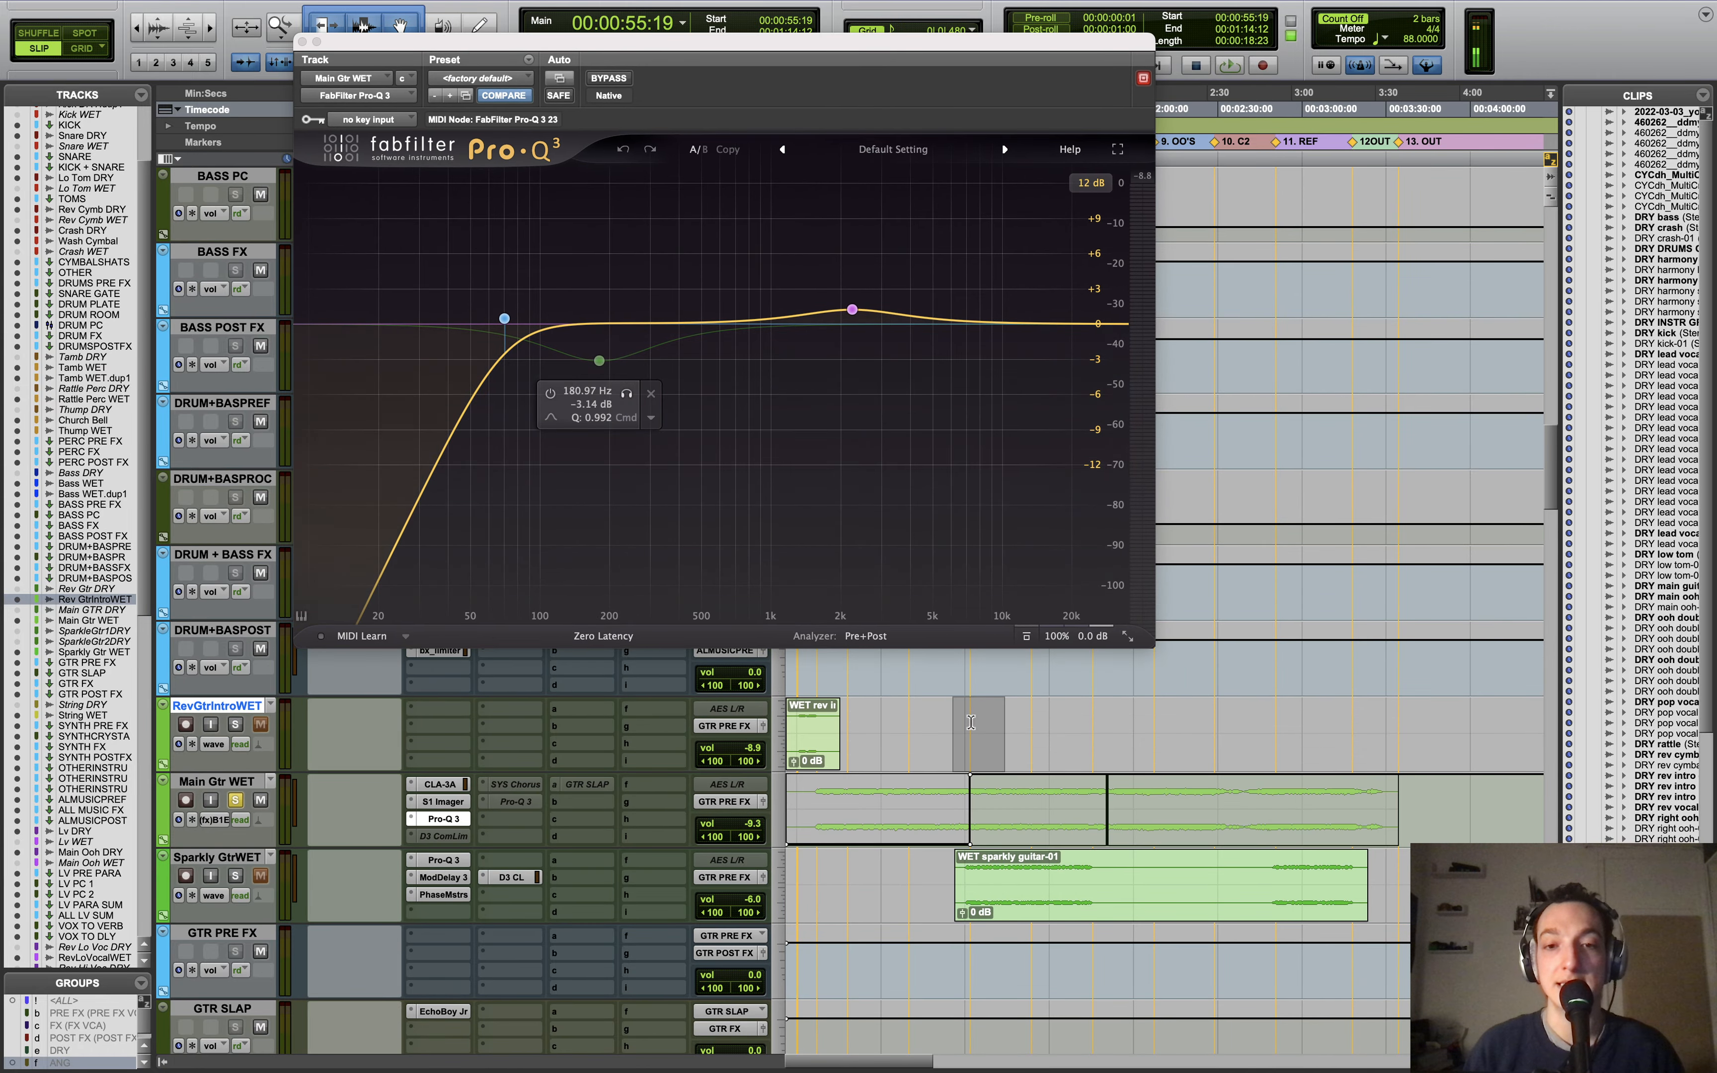
left_click(971, 721)
left_click(957, 727)
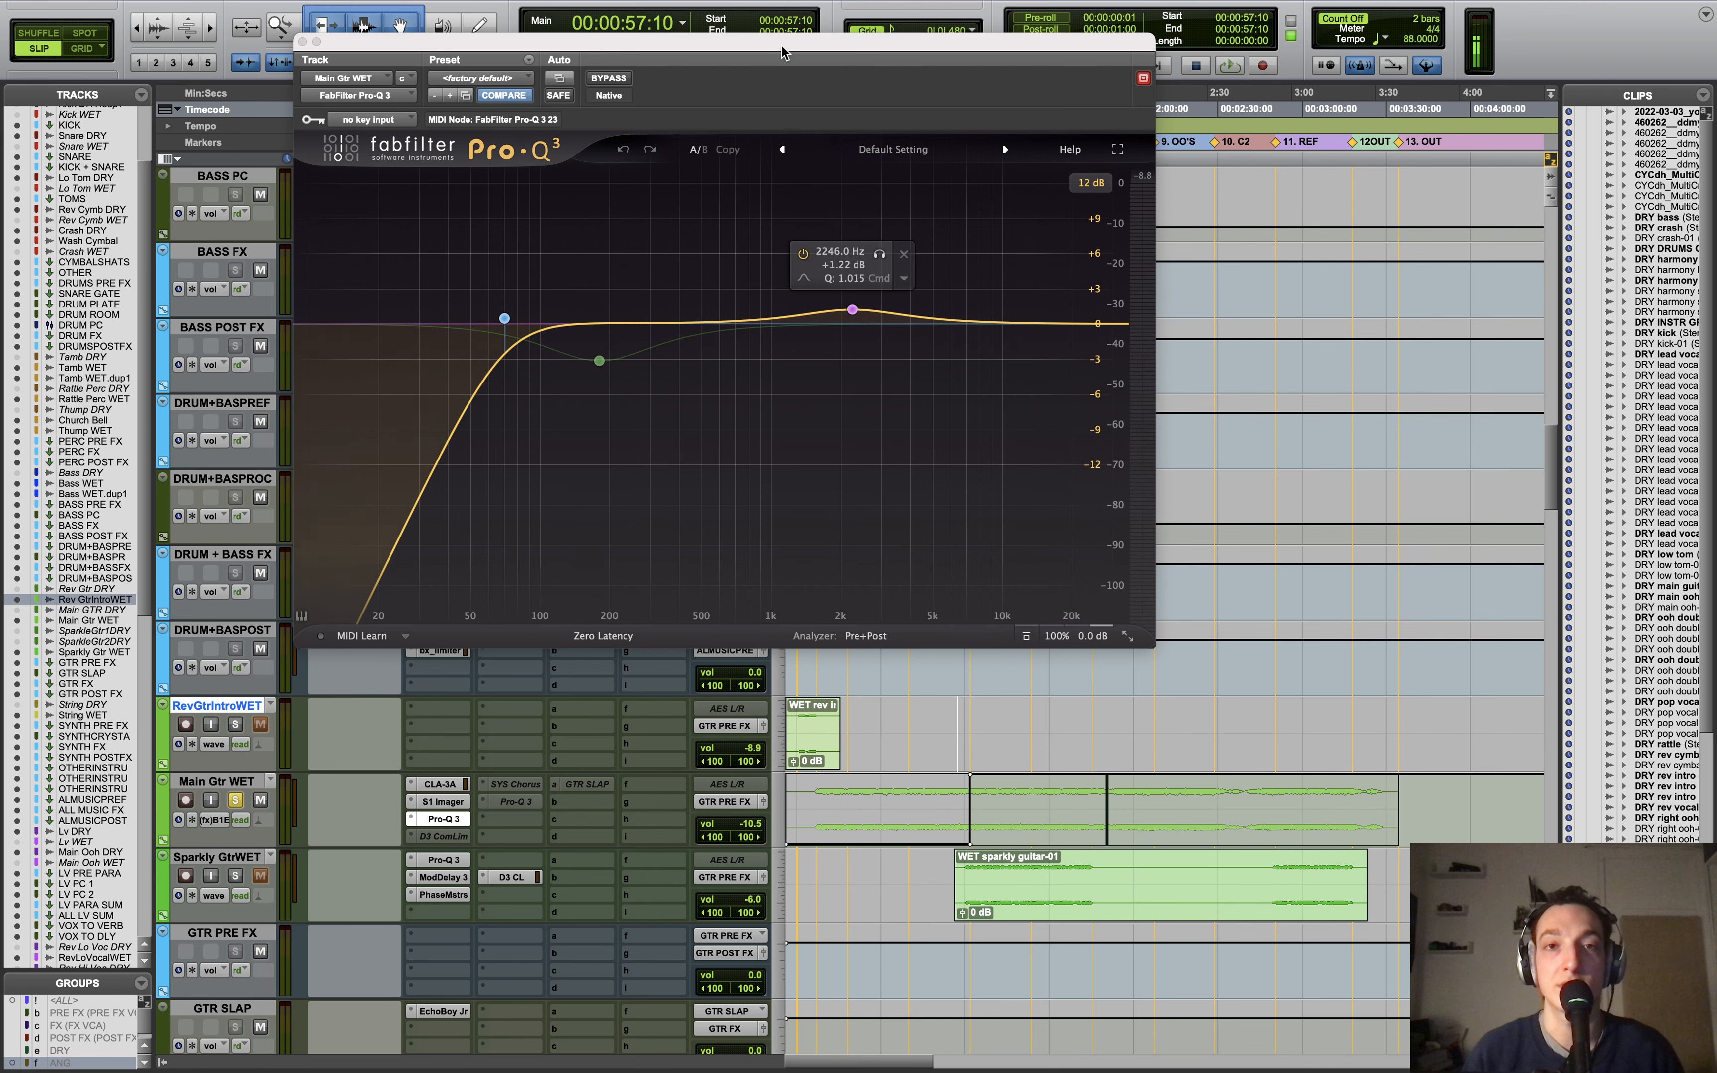
left_click_drag(783, 52, 1340, 126)
key("super+bracketright")
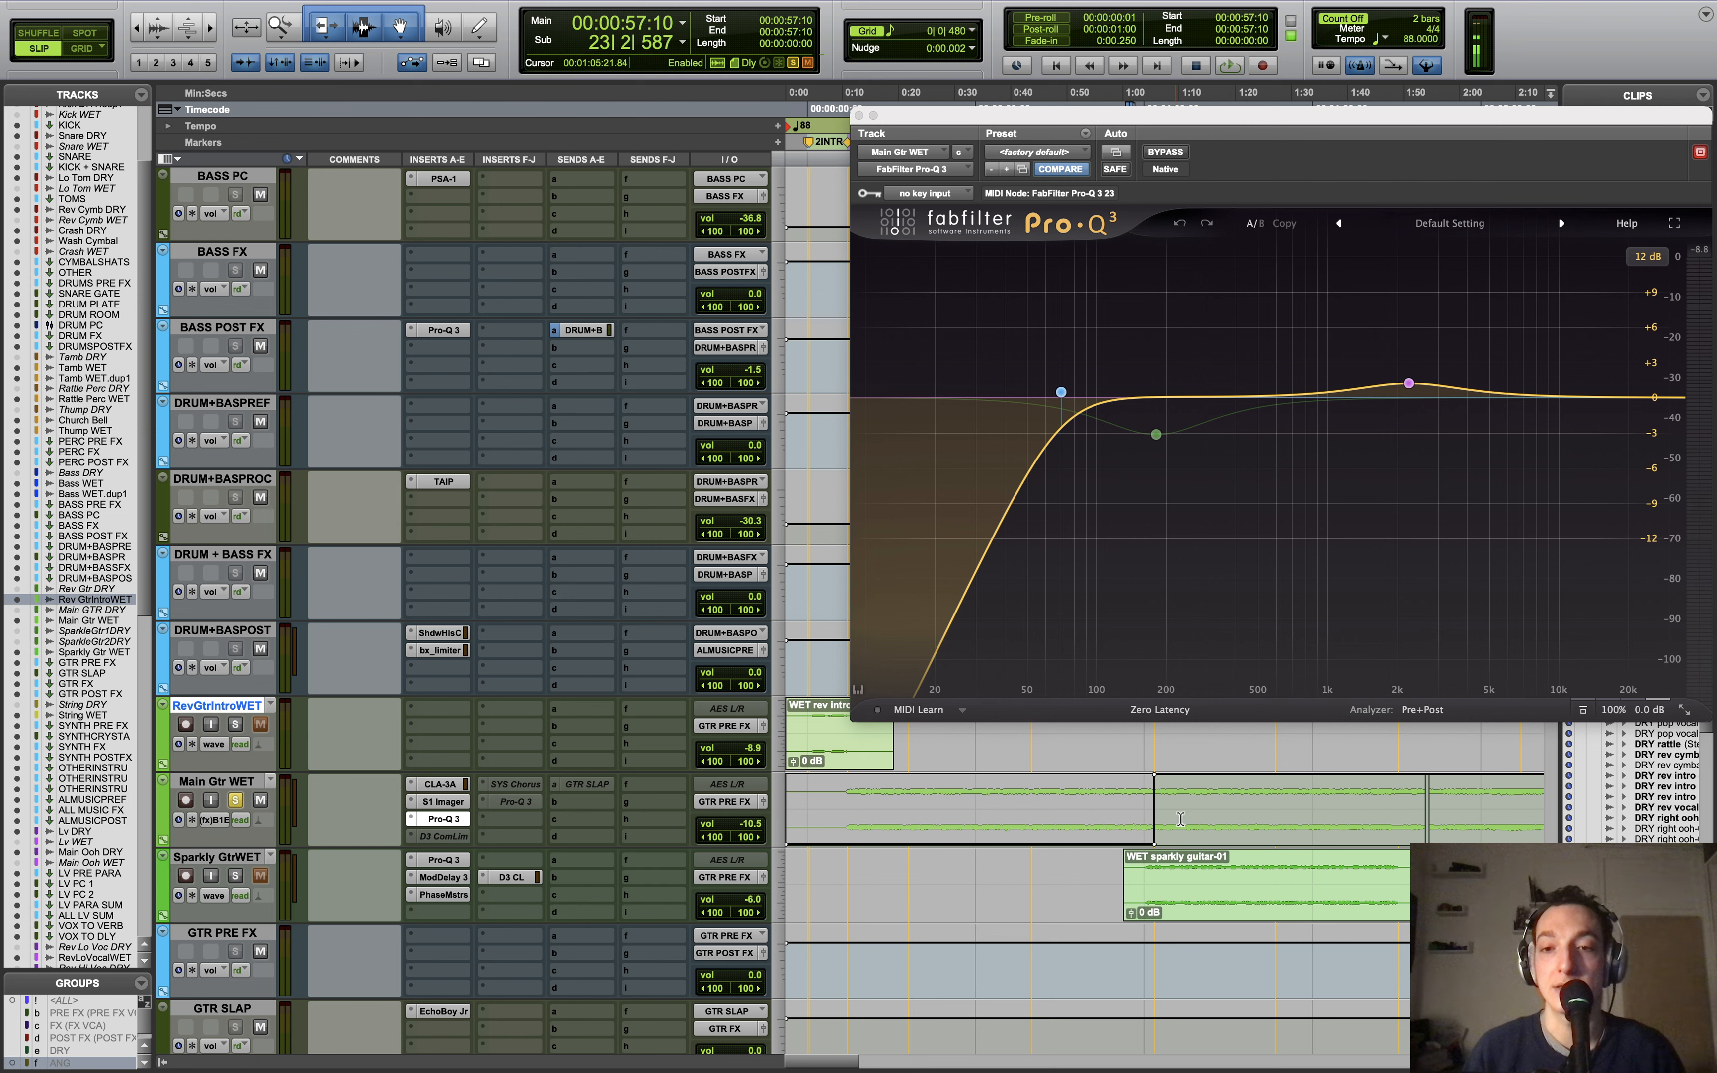
left_click(1183, 795)
key("super+bracketleft")
key("super+bracketleft")
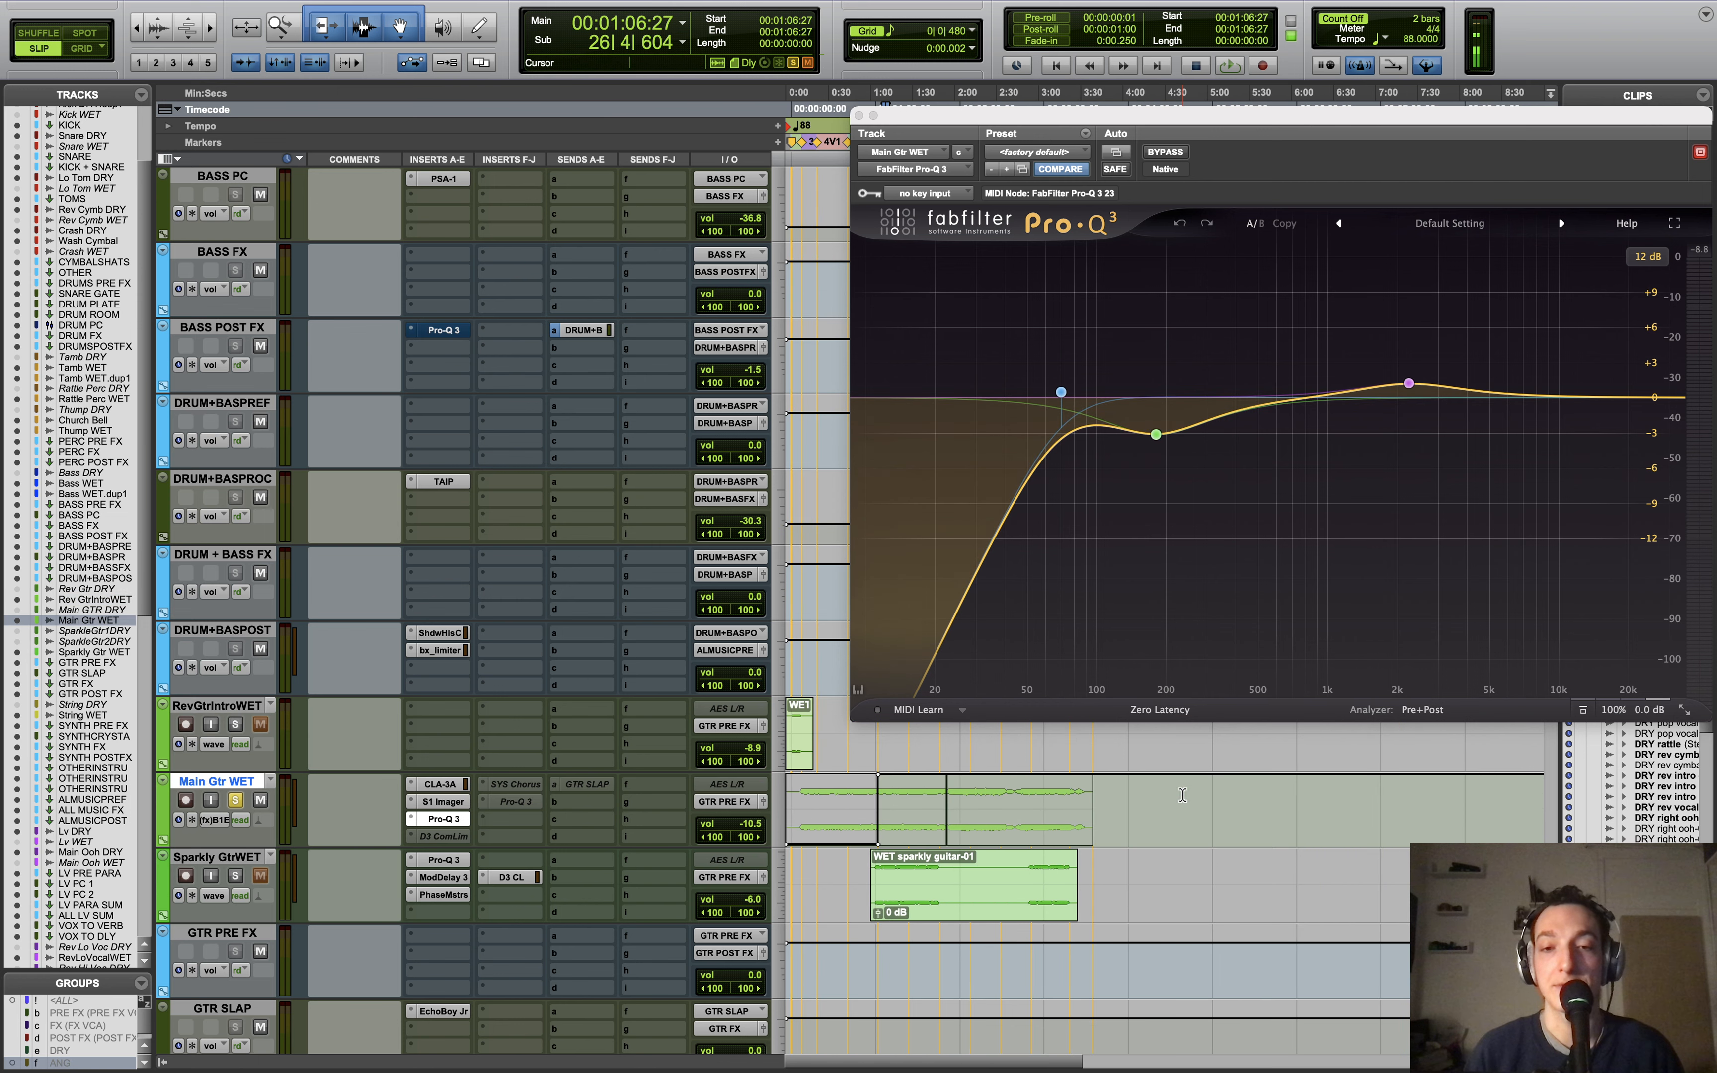
key("super+bracketright")
mouse_move(1191, 450)
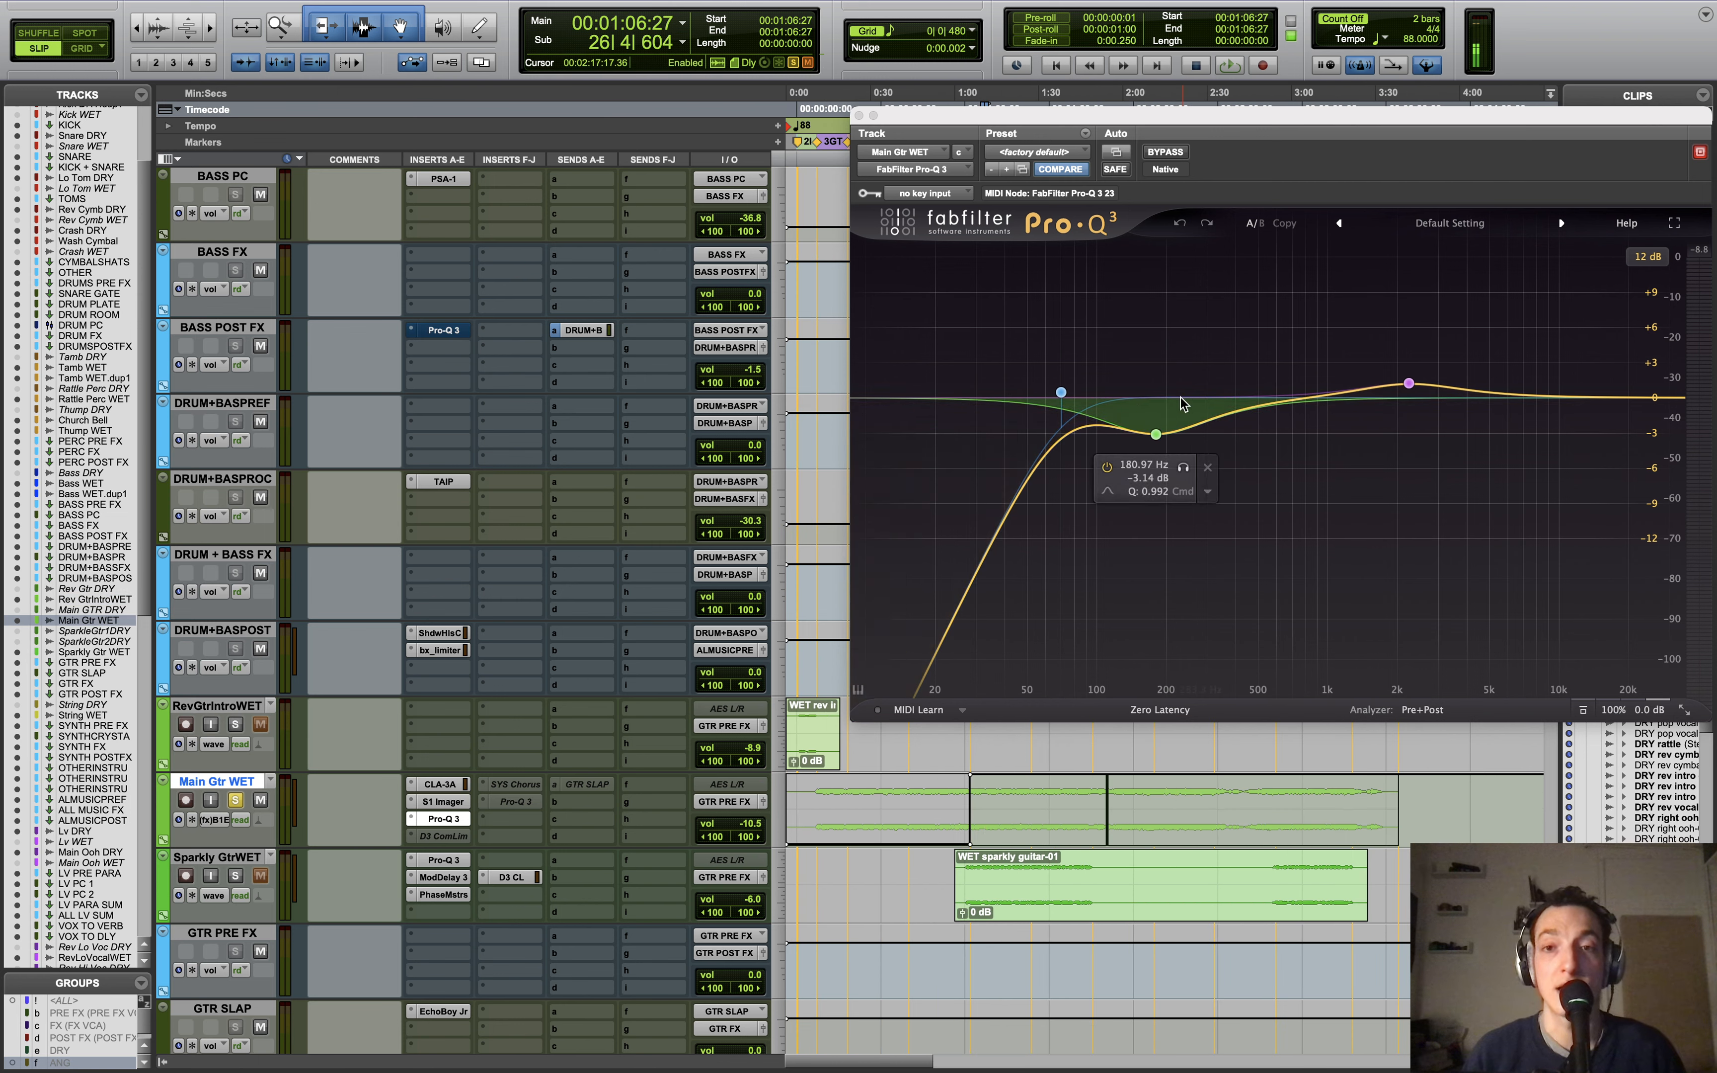
left_click(859, 115)
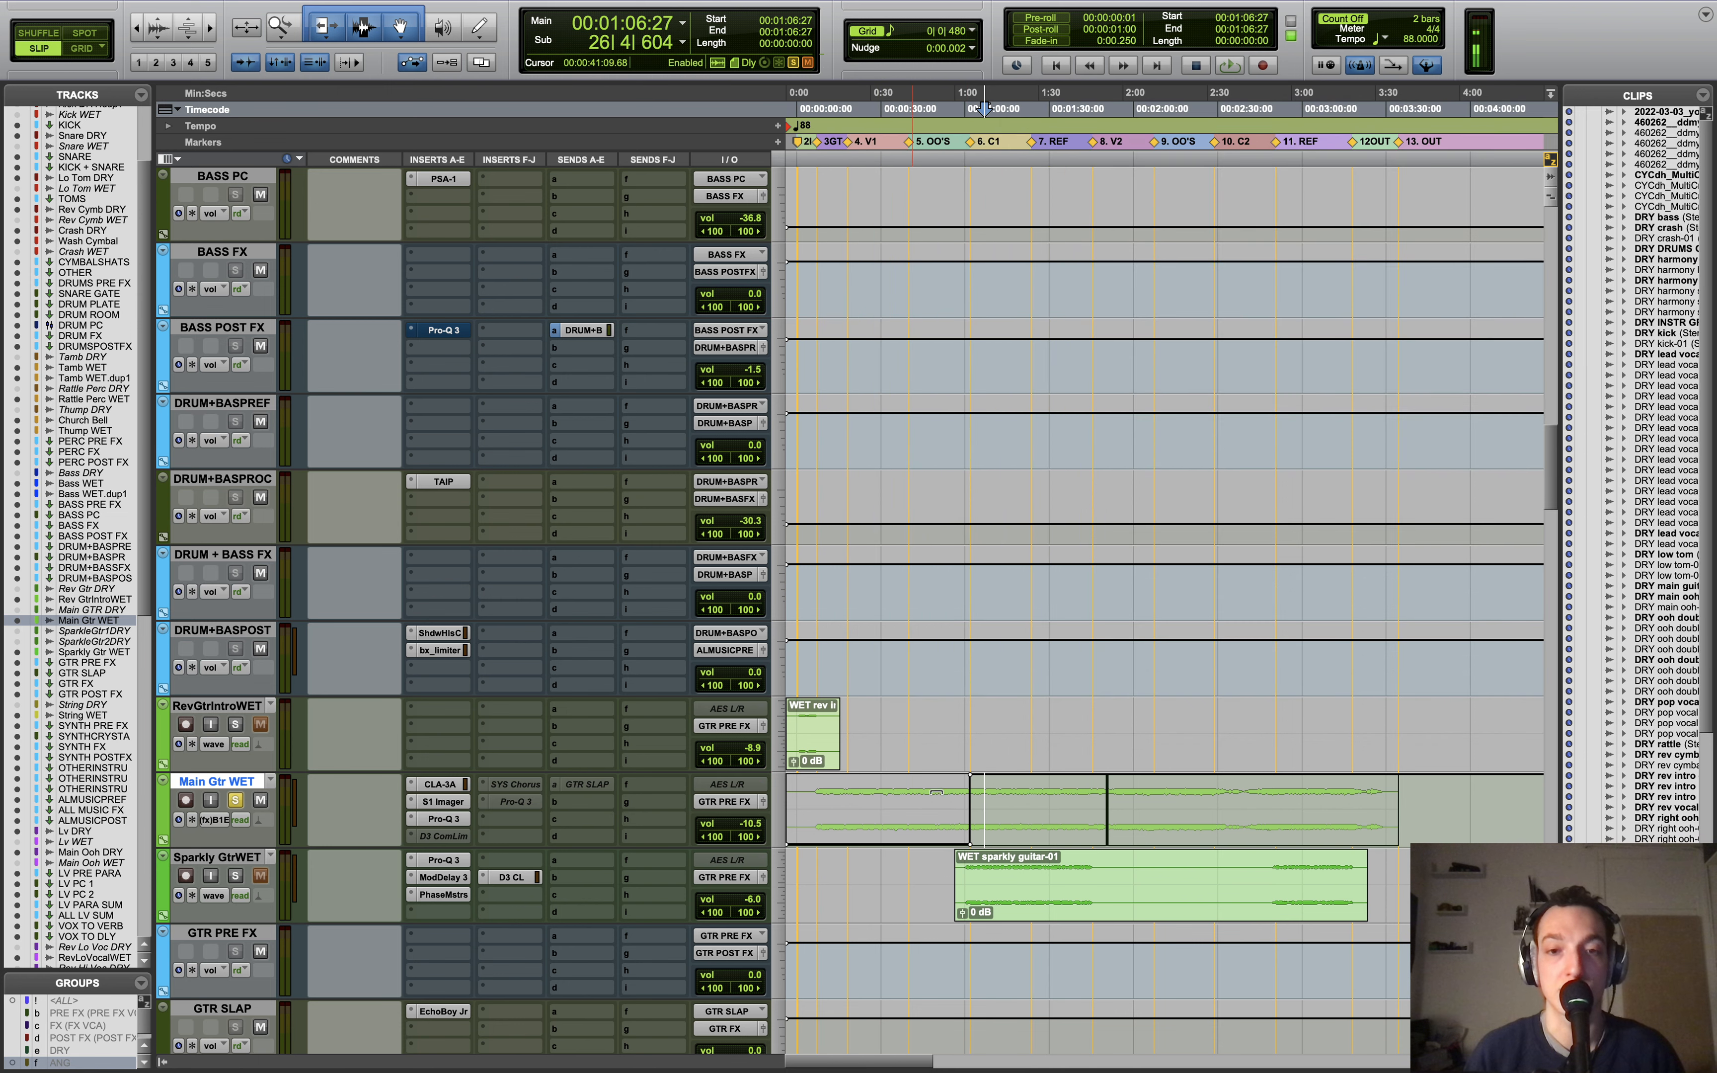
Step: Place the cursor at about 0:12 on Main Gtr WET, then reactivate its Dyn3 Compressor/Limiter and open its settings
left_click(831, 794)
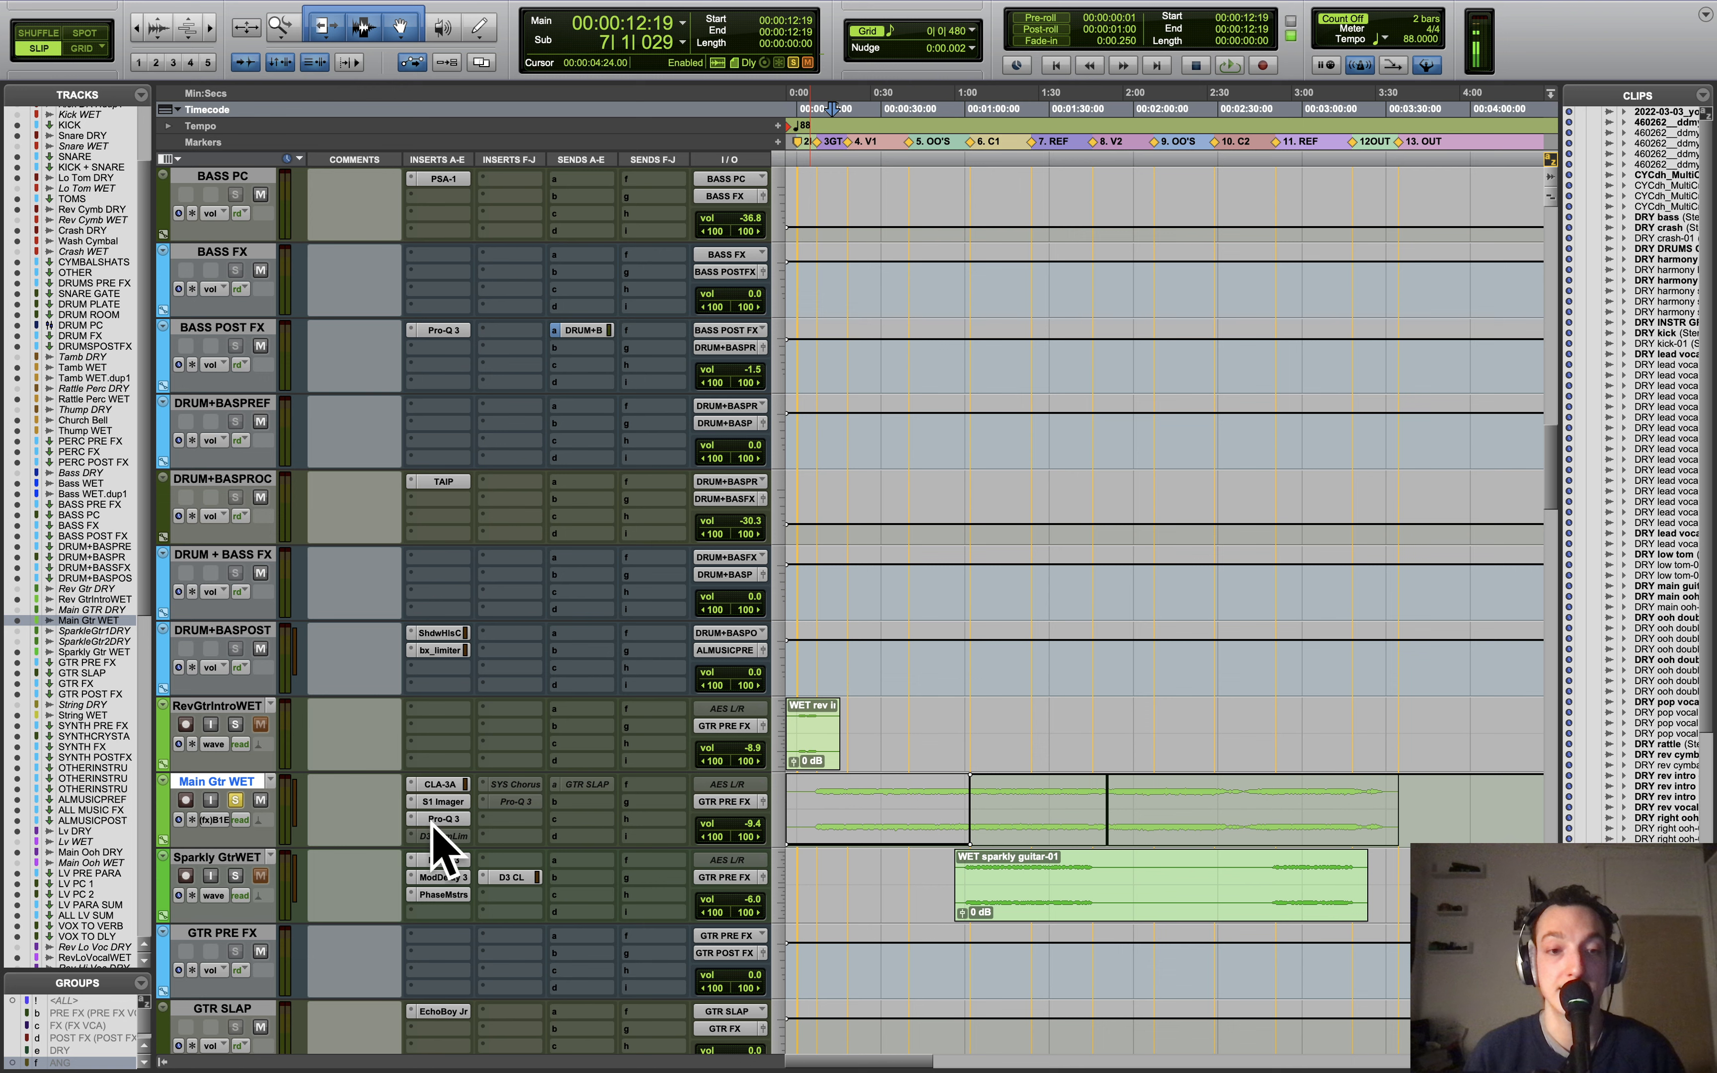
left_click(435, 834)
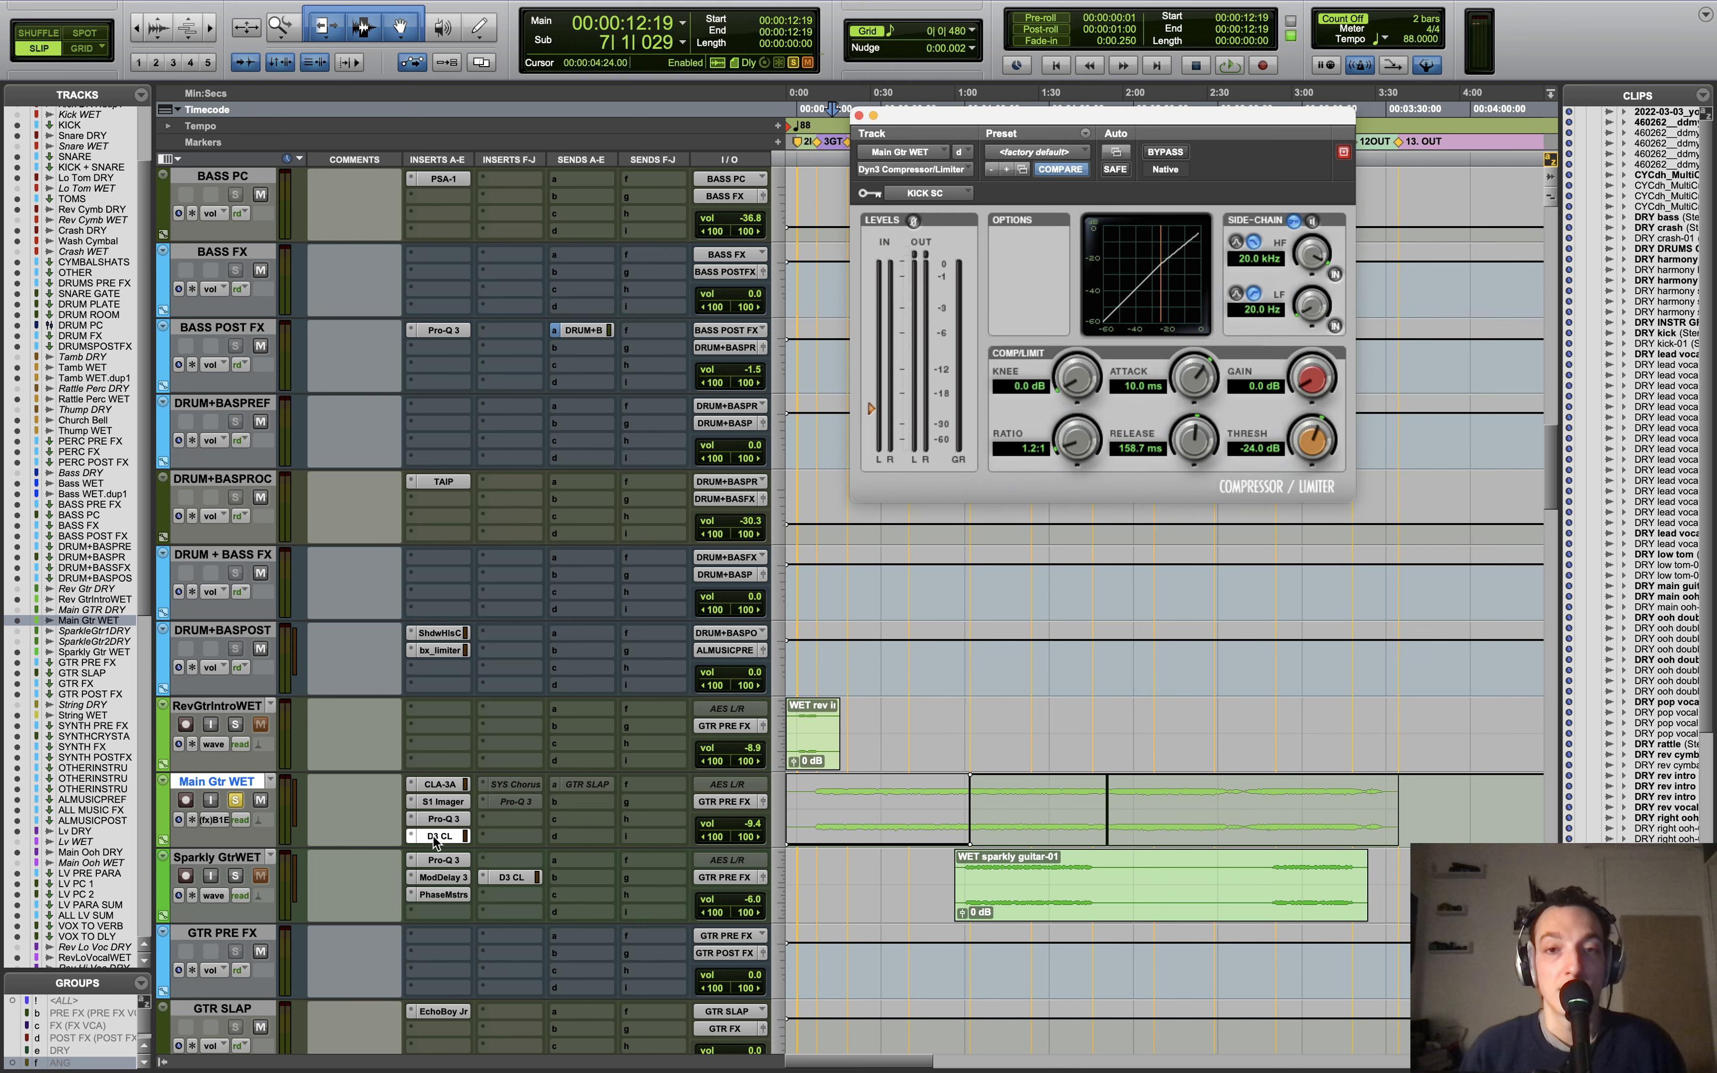
left_click_drag(893, 120, 1037, 121)
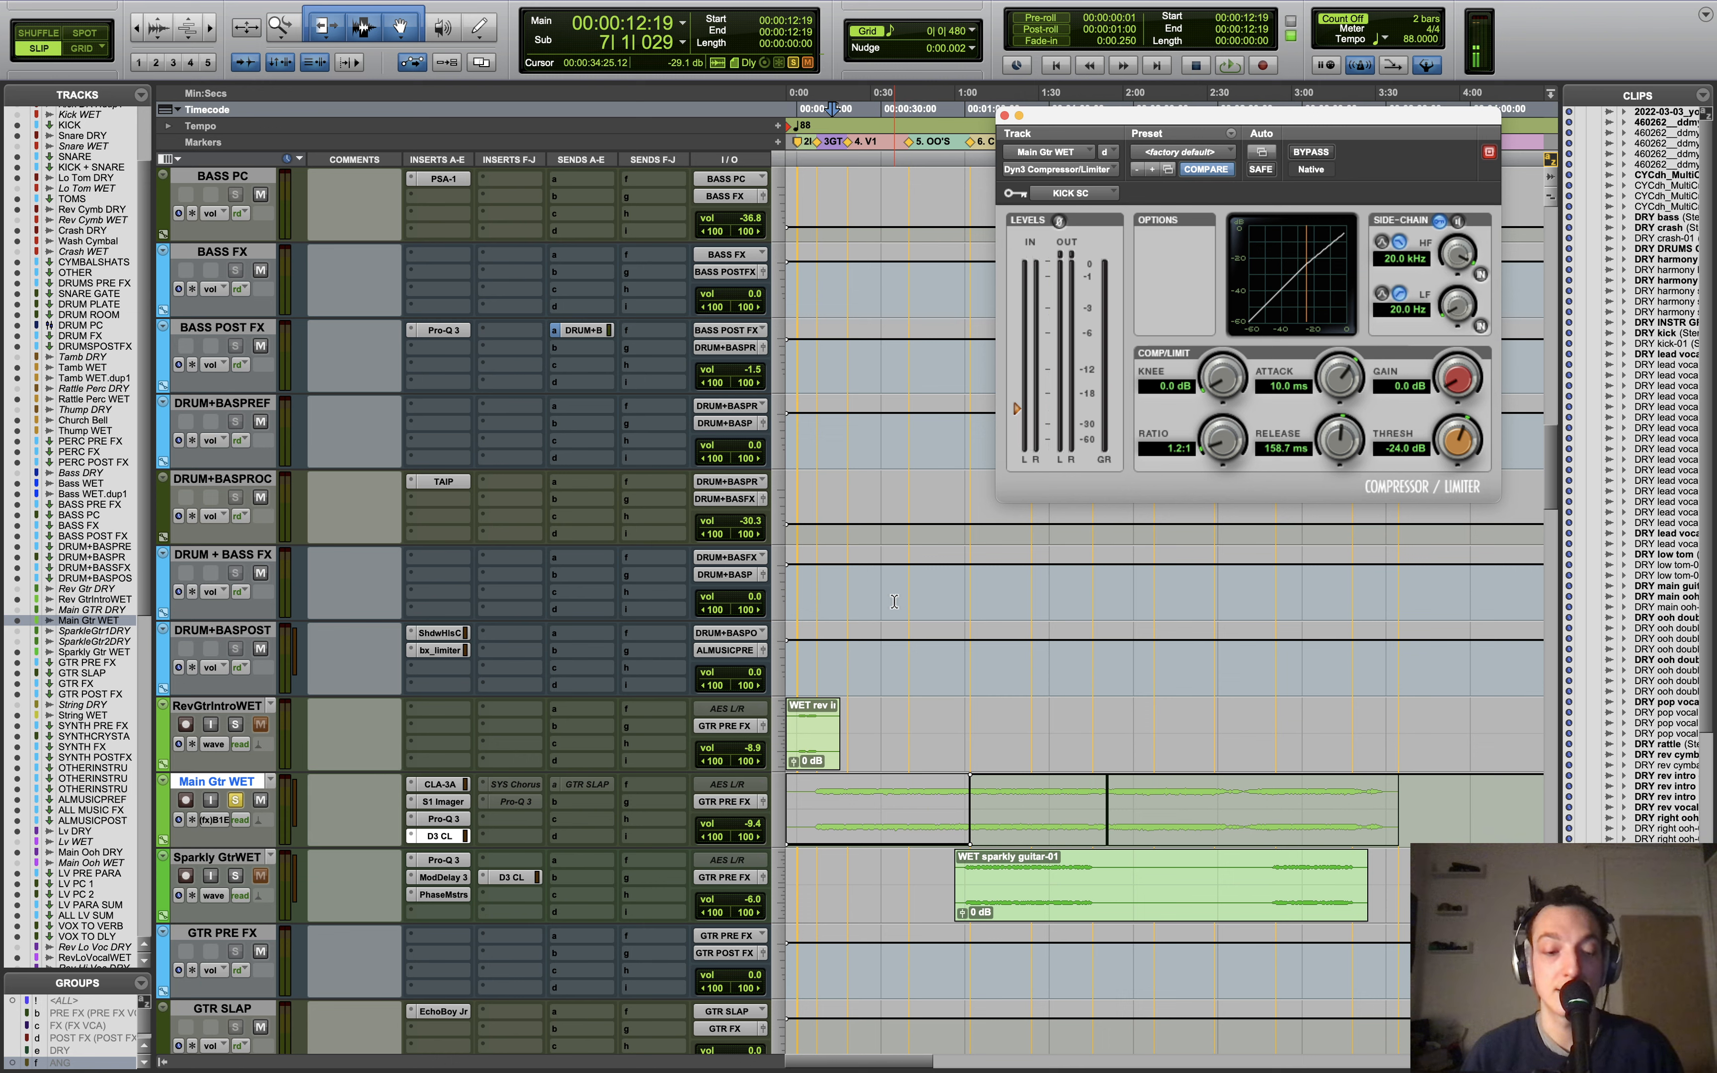
key("r")
key("t")
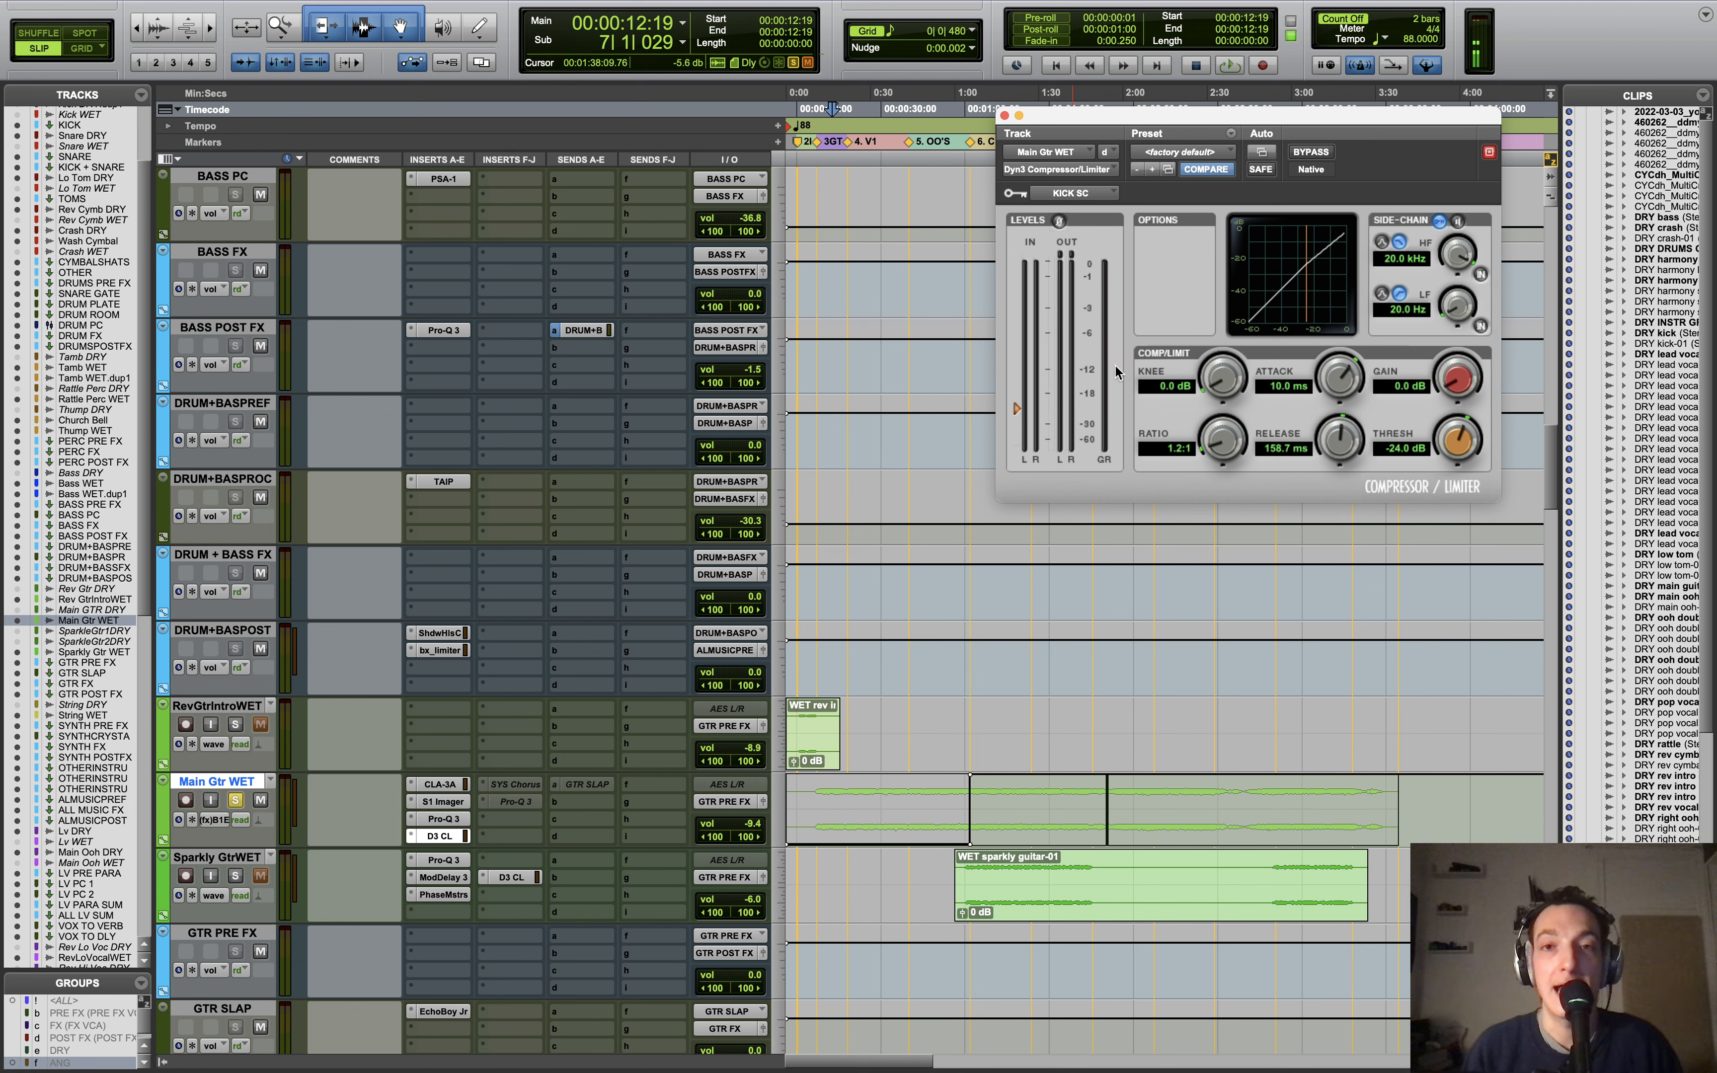
Step: Play the main guitar from about 1:01 with the Dyn3 Compressor/Limiter settings open
left_click(969, 722)
key("space")
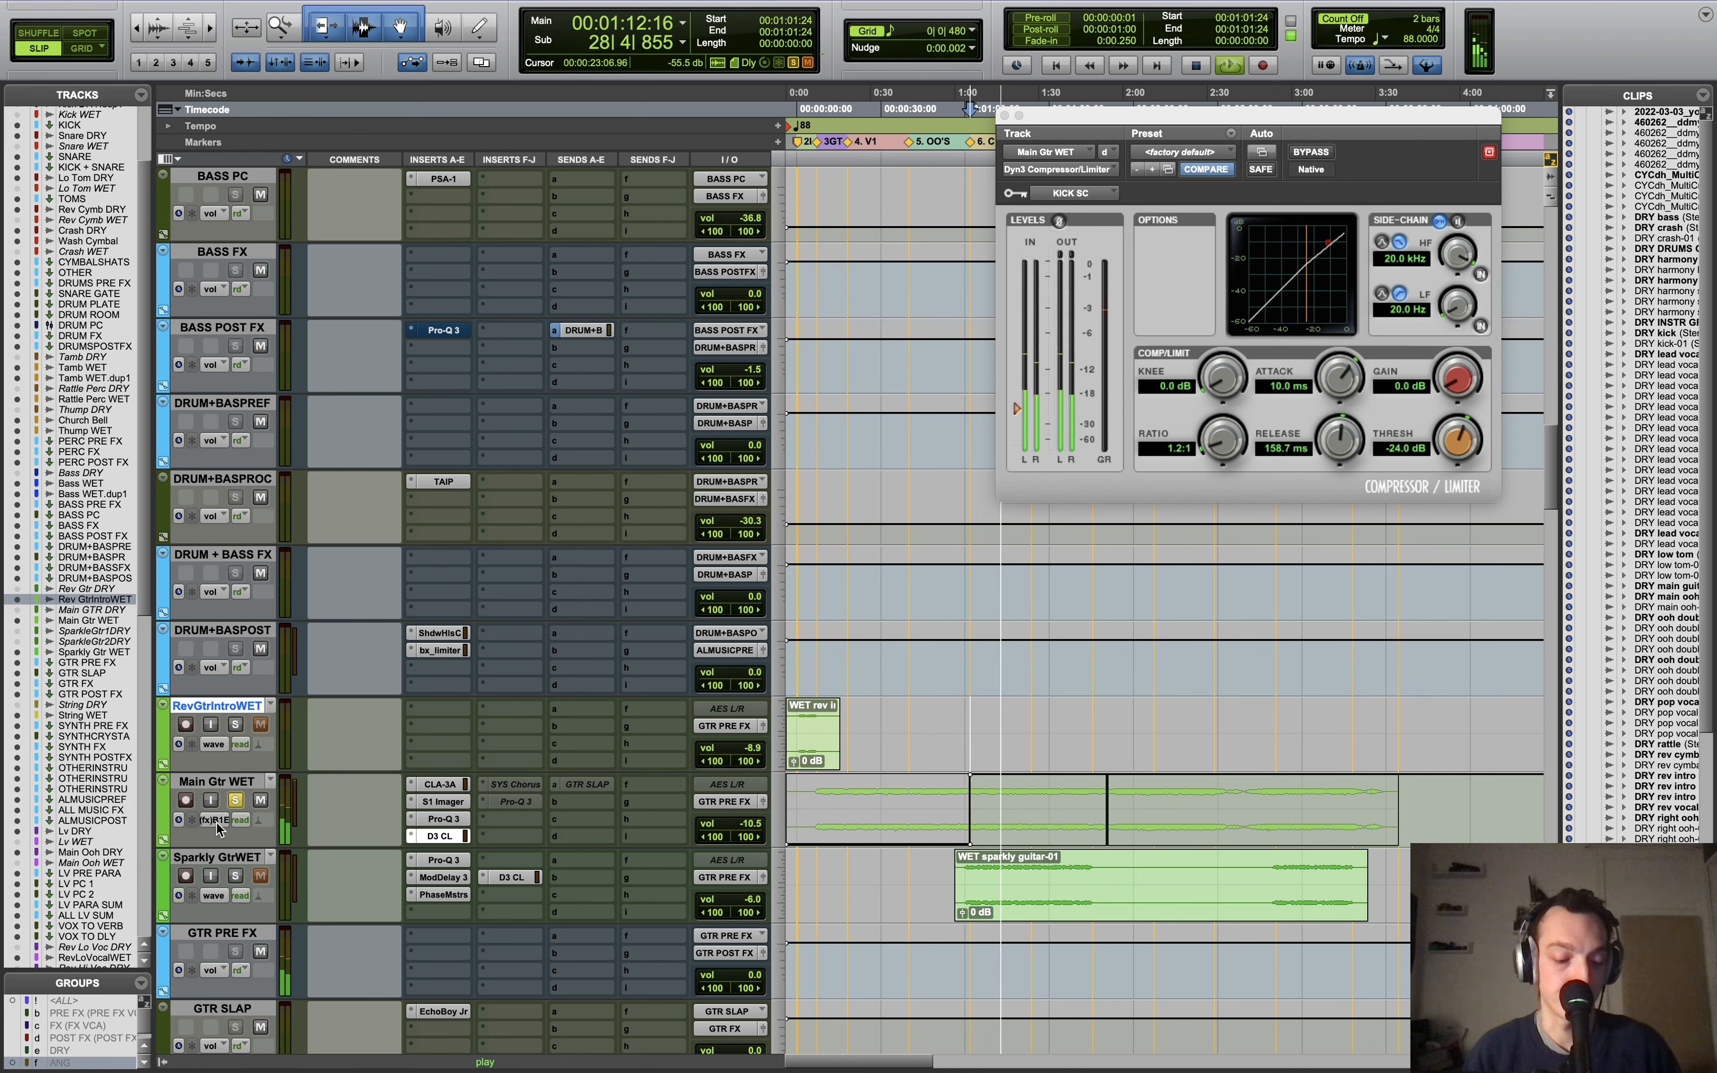
key("space")
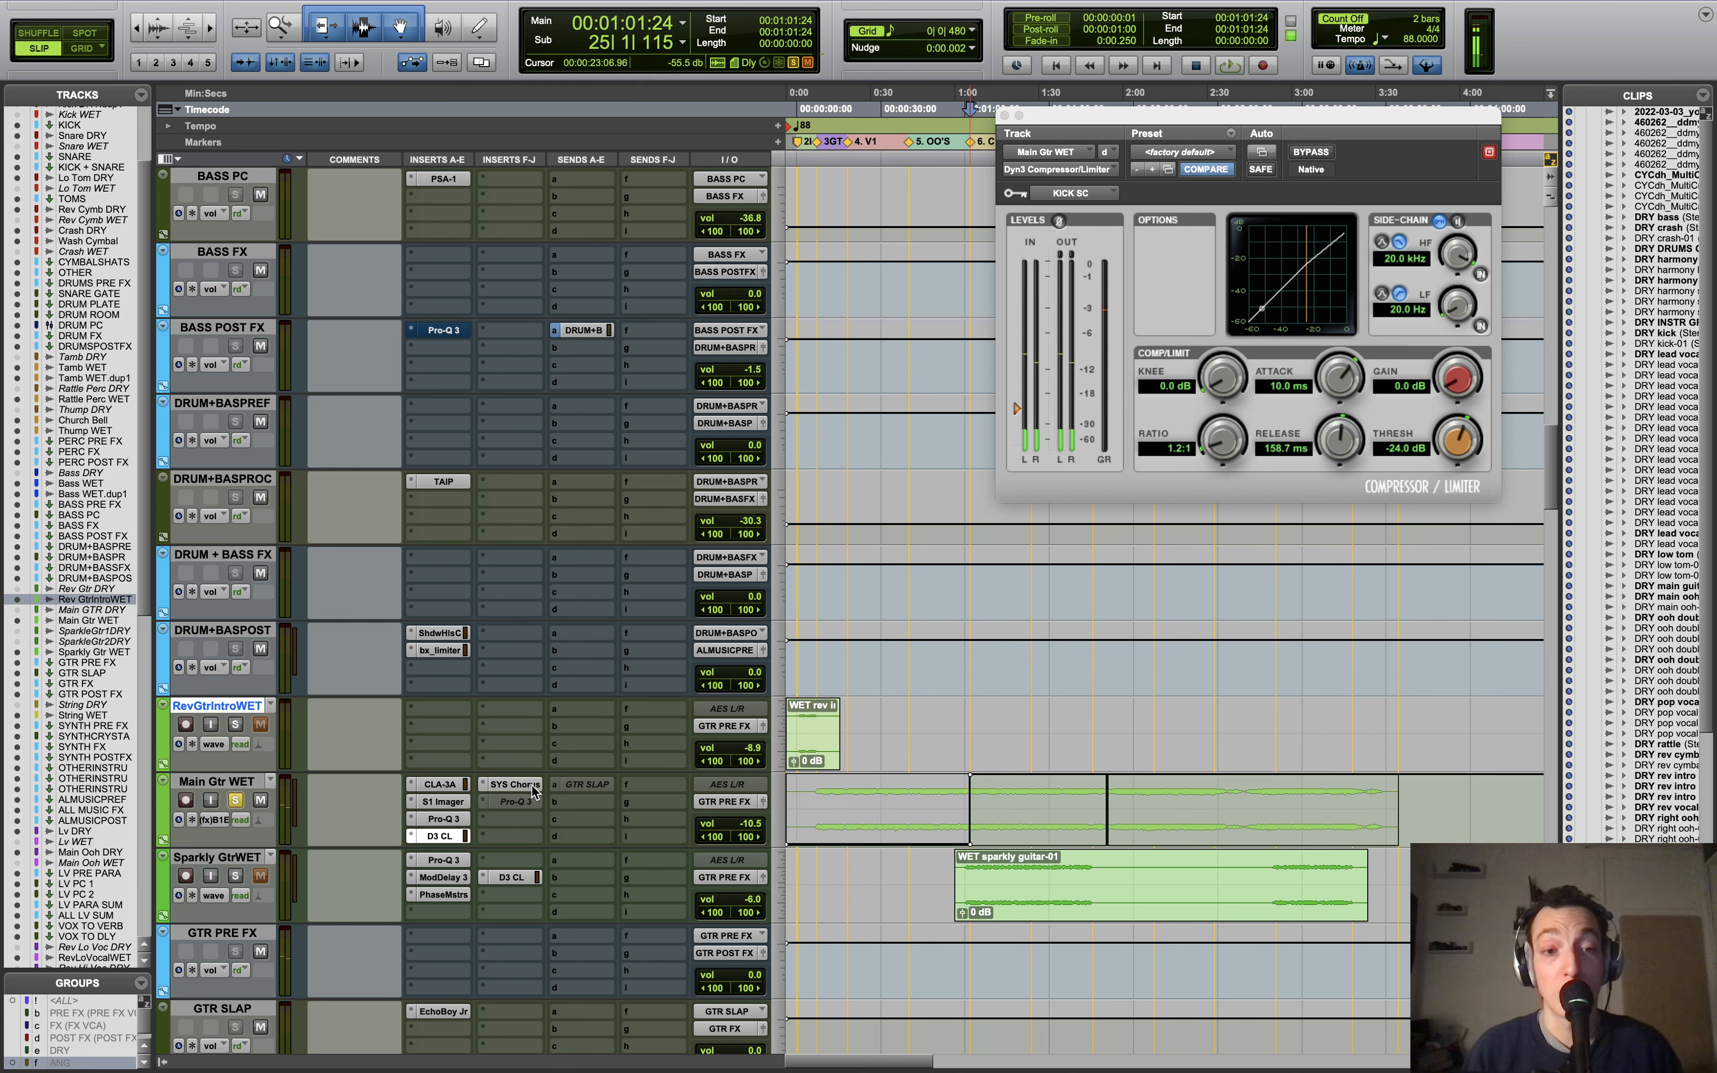
Step: Reactivate and open the HOFA SYS Chorus on Main Gtr WET and display its DryWet automation
left_click(515, 784)
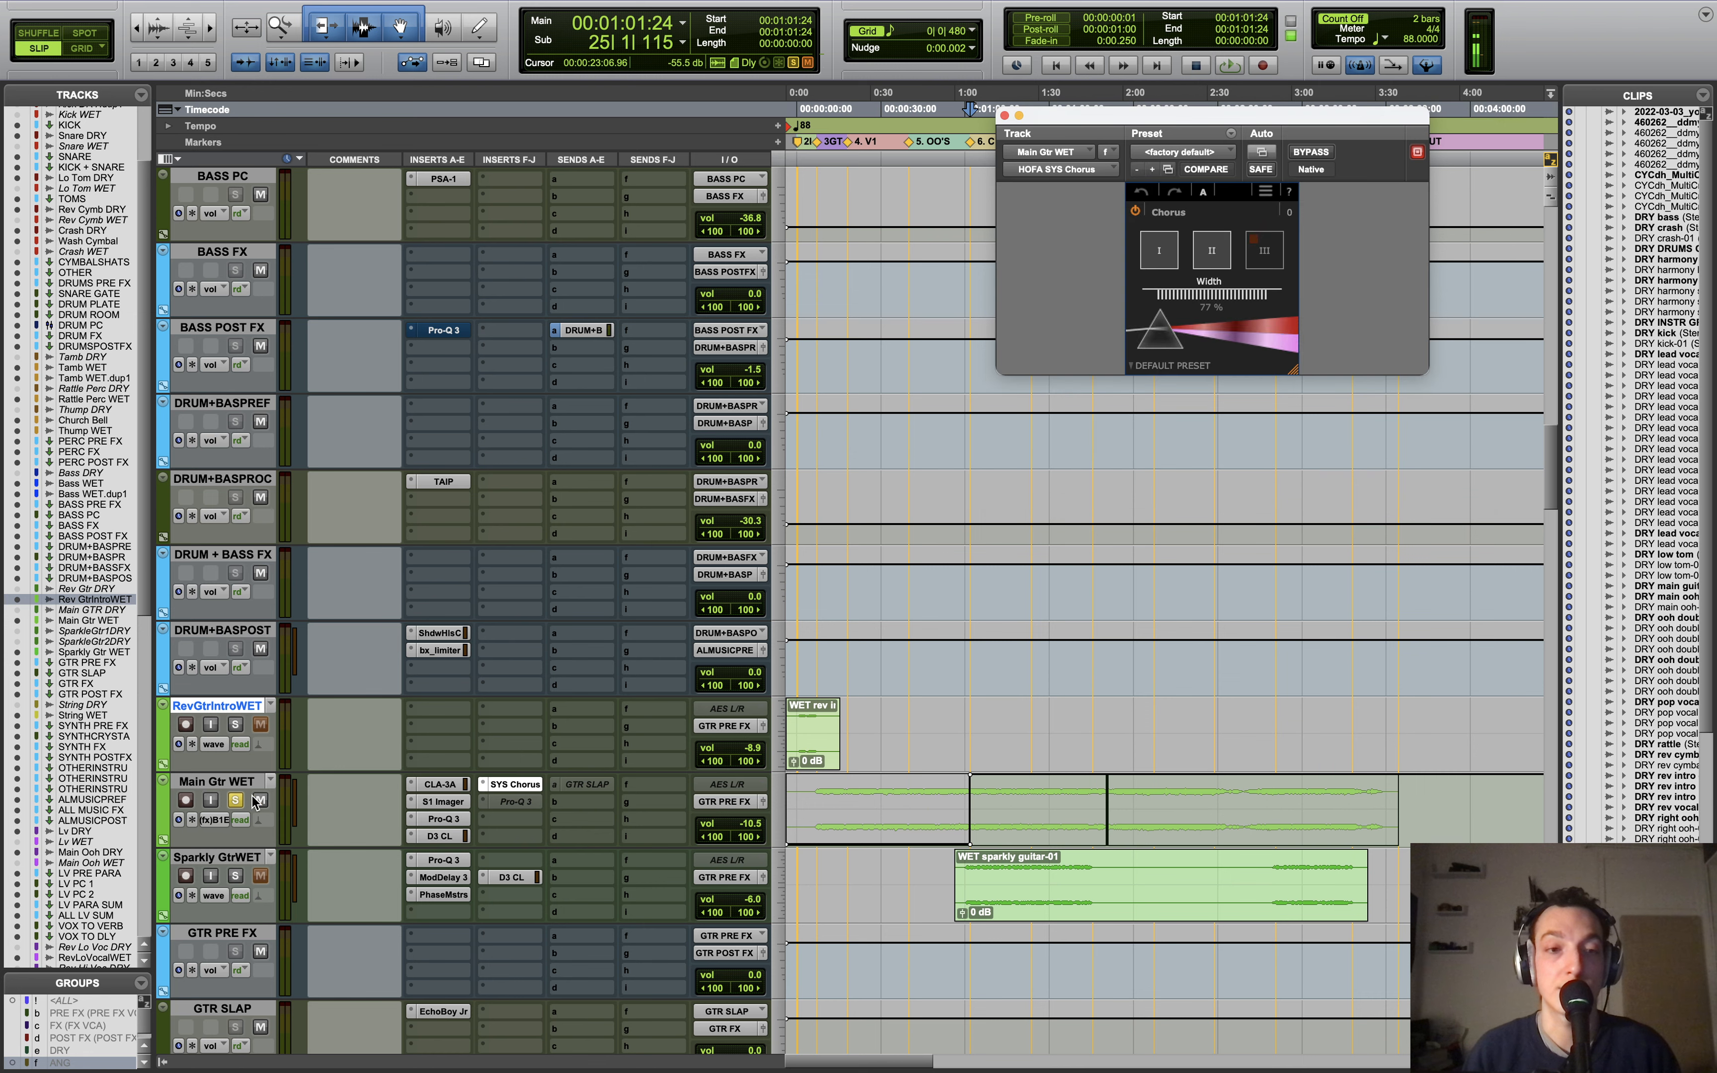
left_click(213, 820)
mouse_move(305, 838)
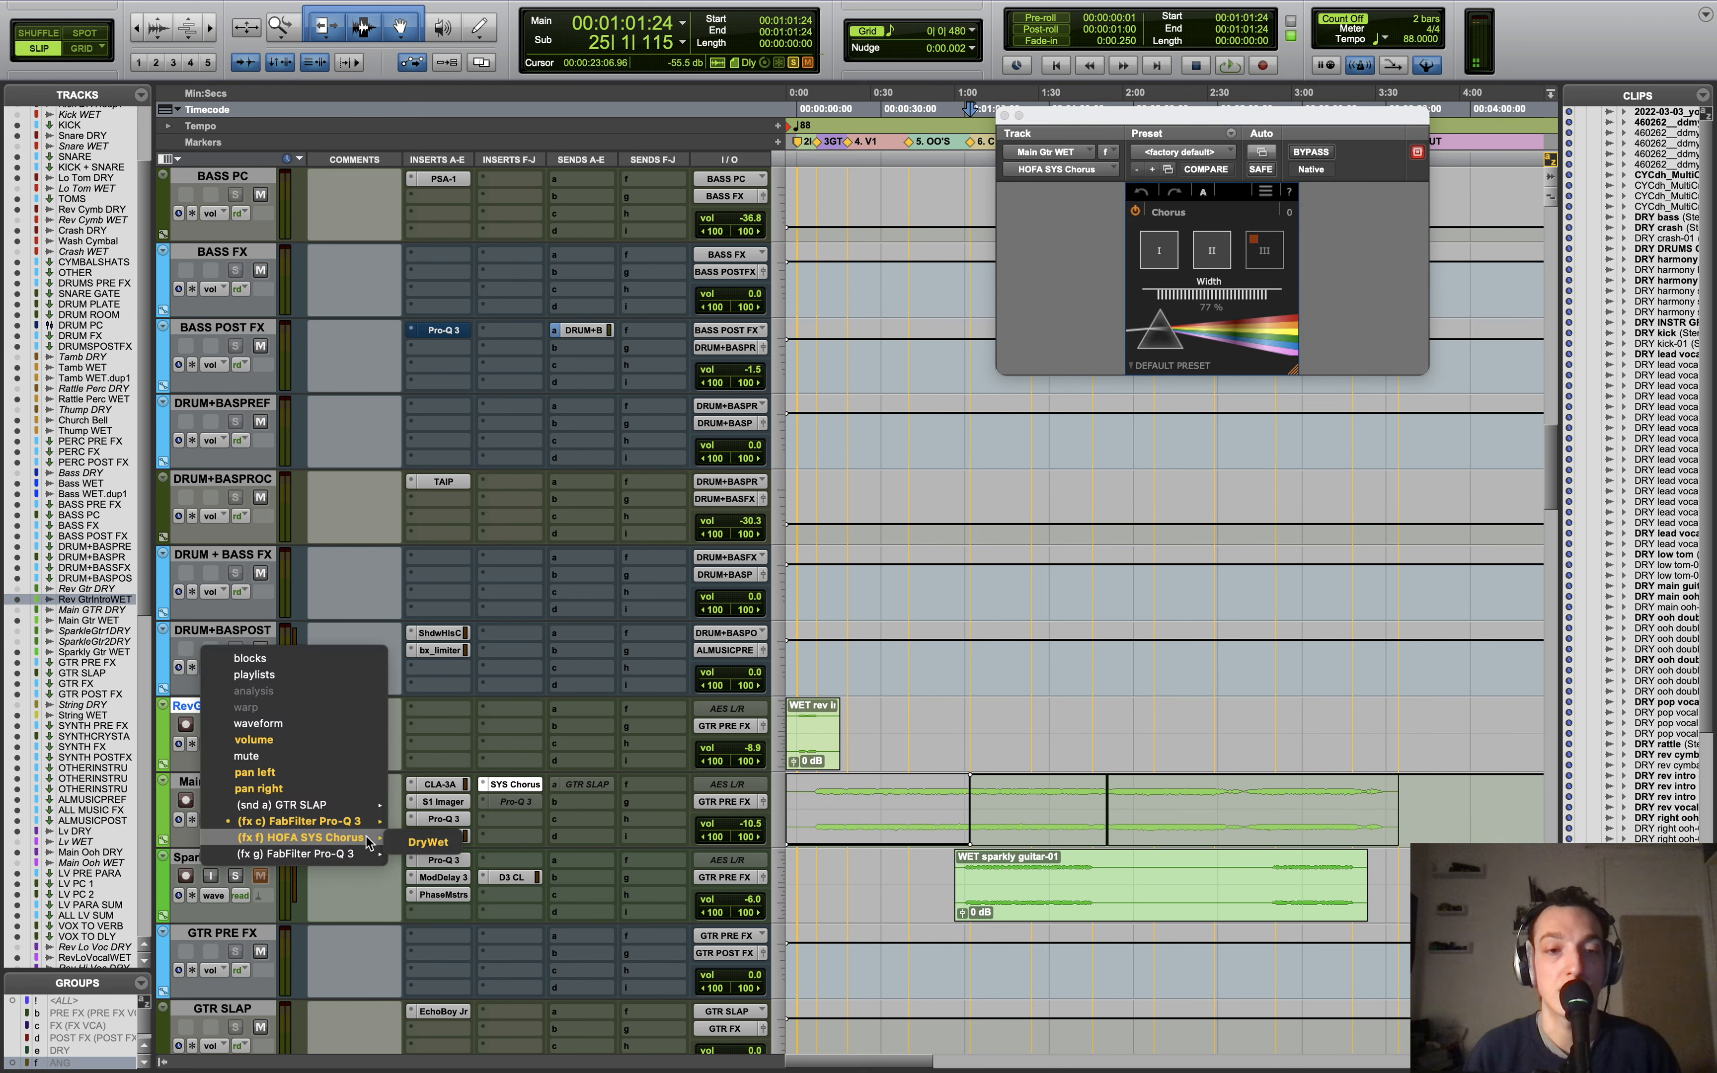
left_click(402, 844)
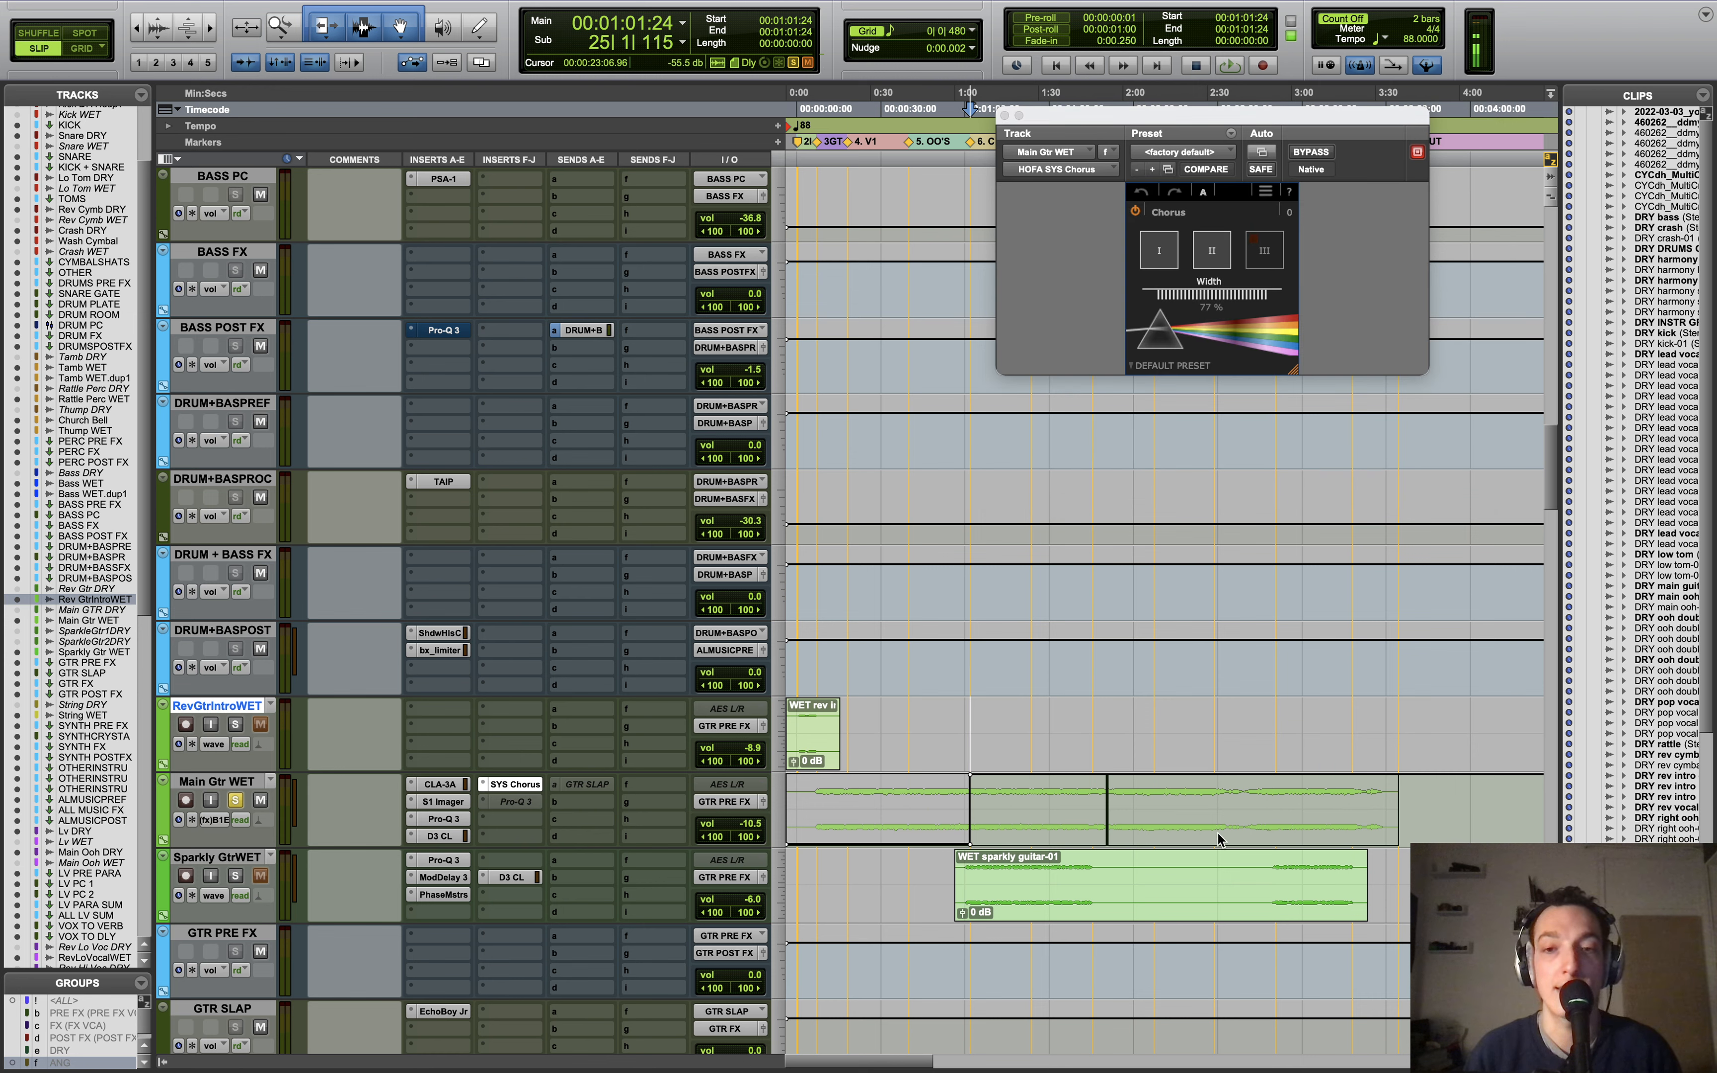
Step: Select about 0:52 to 1:08 on Main Gtr WET around the chorus automation ramp, with the SYS Chorus window moved off the markers
left_click(943, 816)
key("t")
key("t")
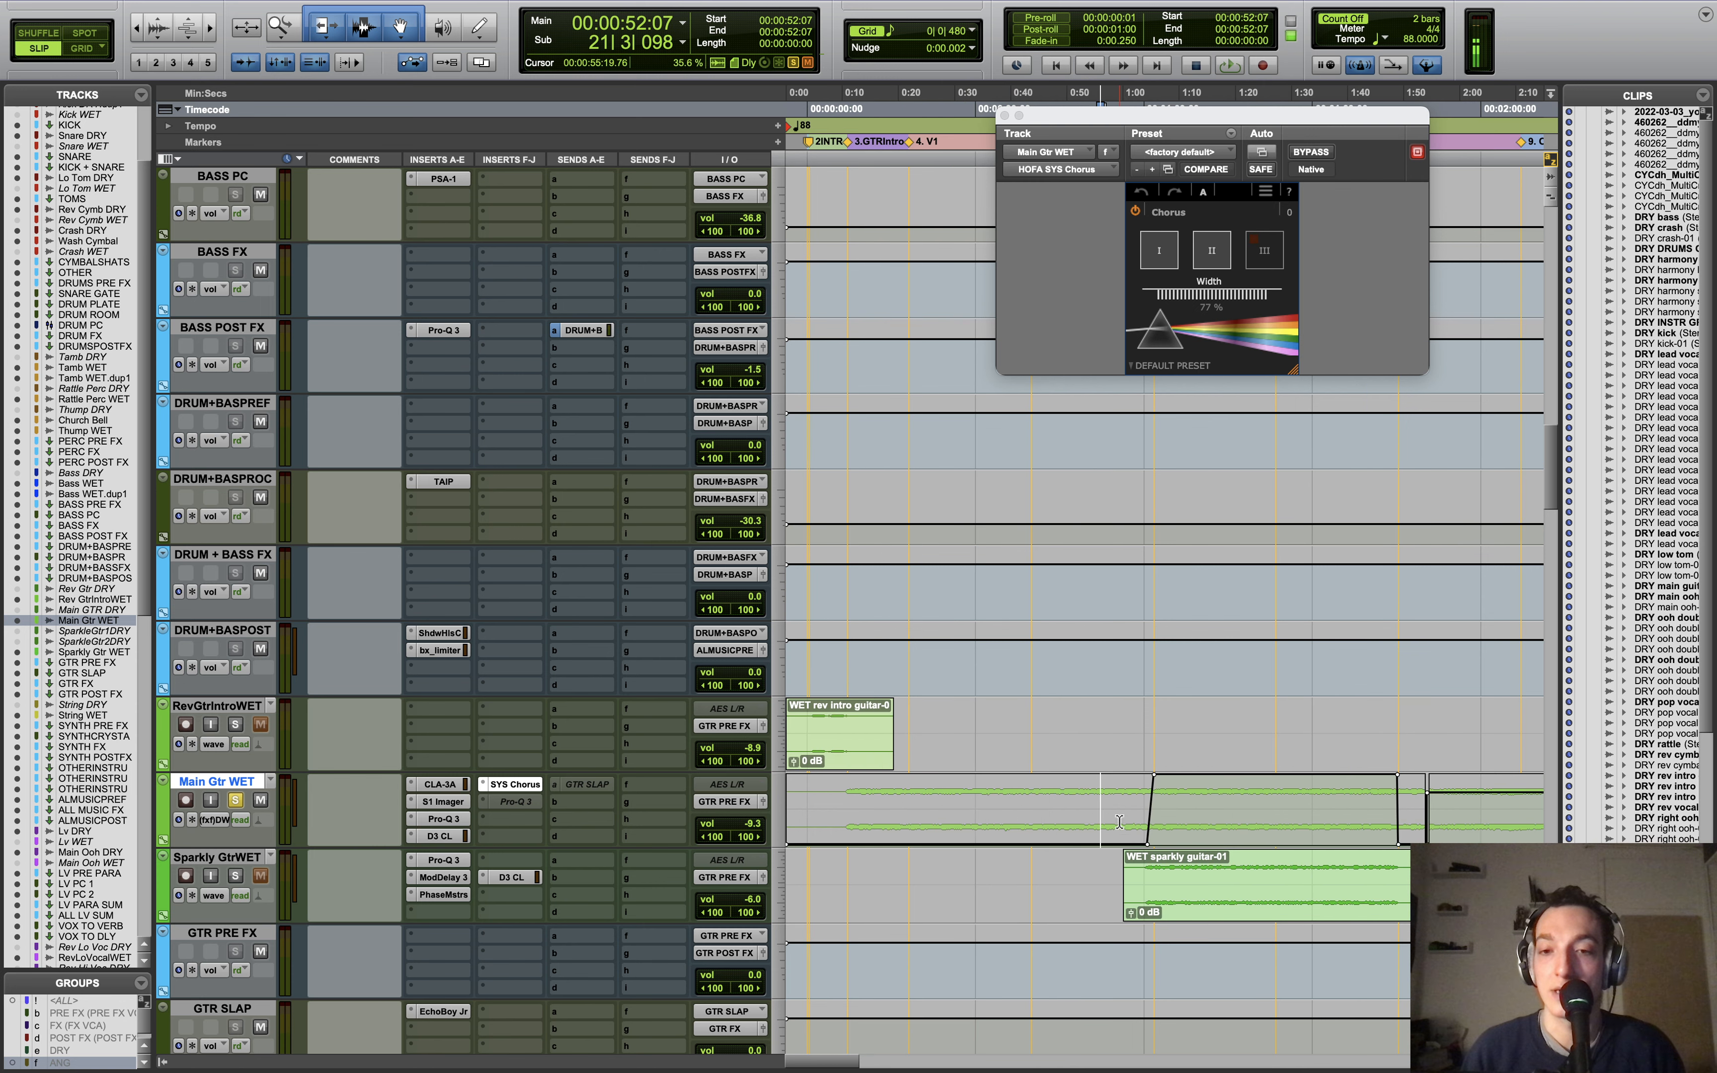
left_click_drag(1175, 813, 1341, 812)
key("r")
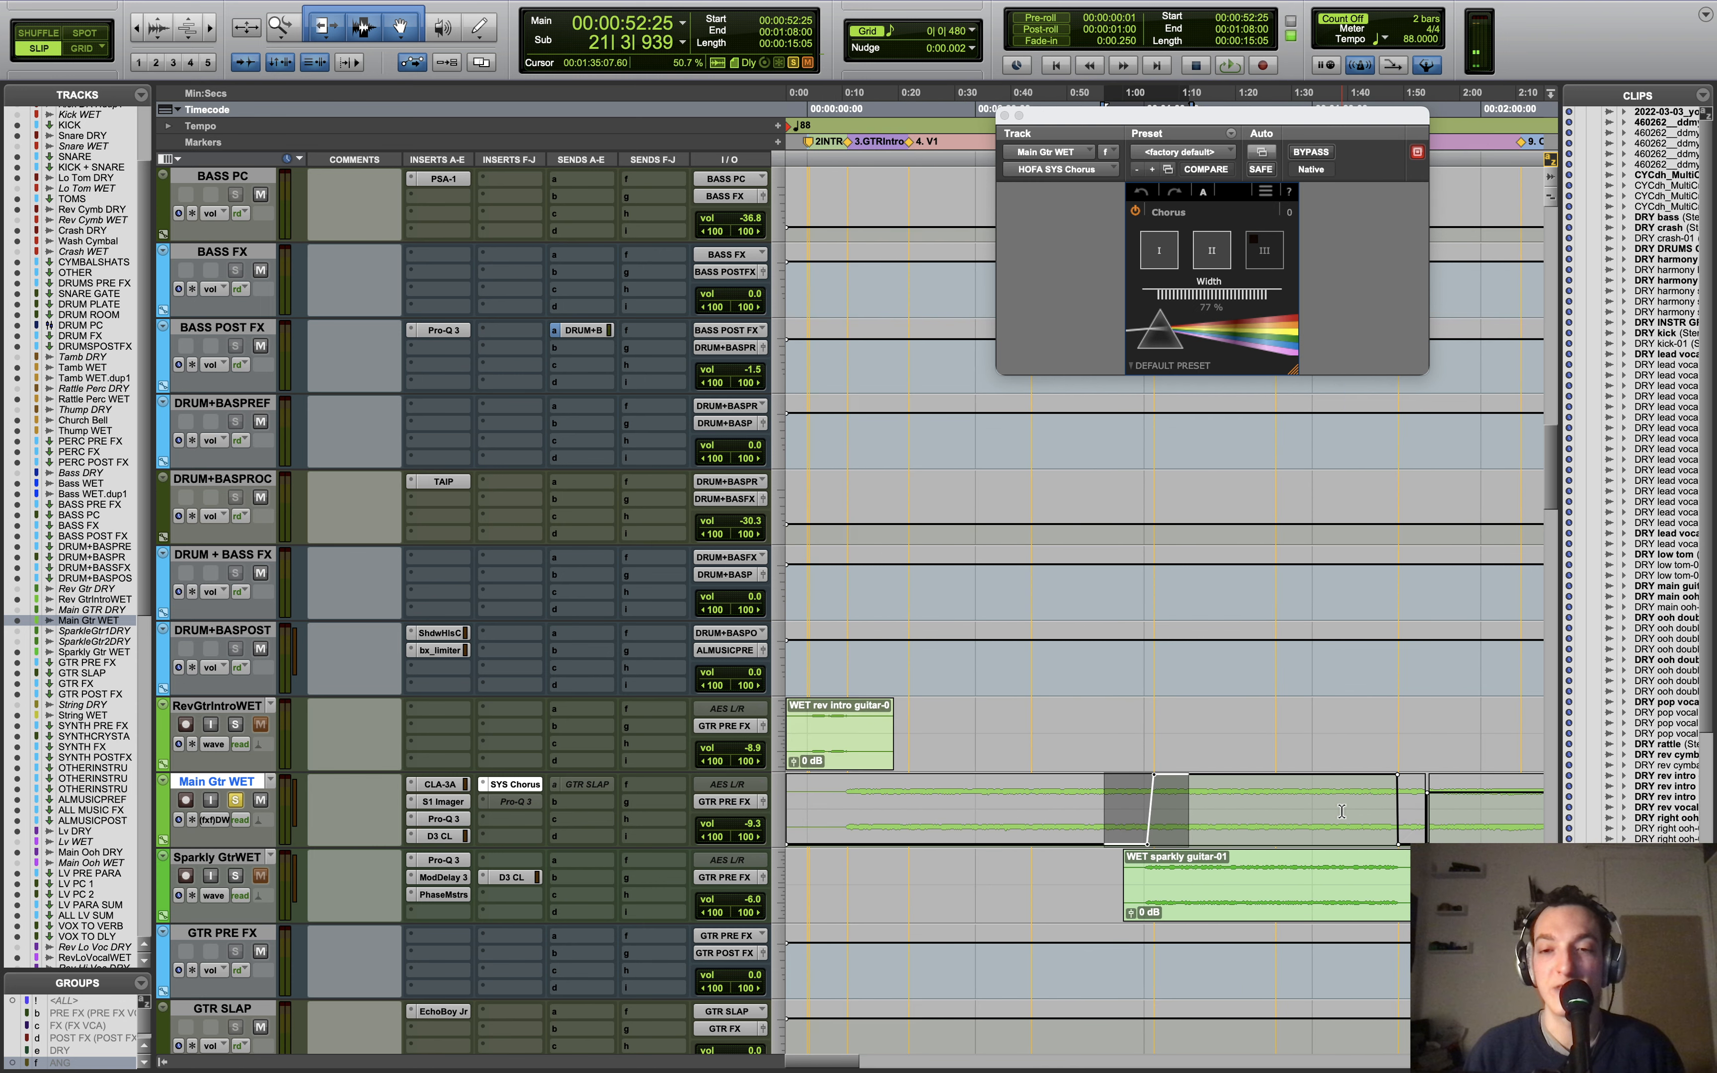
left_click_drag(1209, 115, 1170, 252)
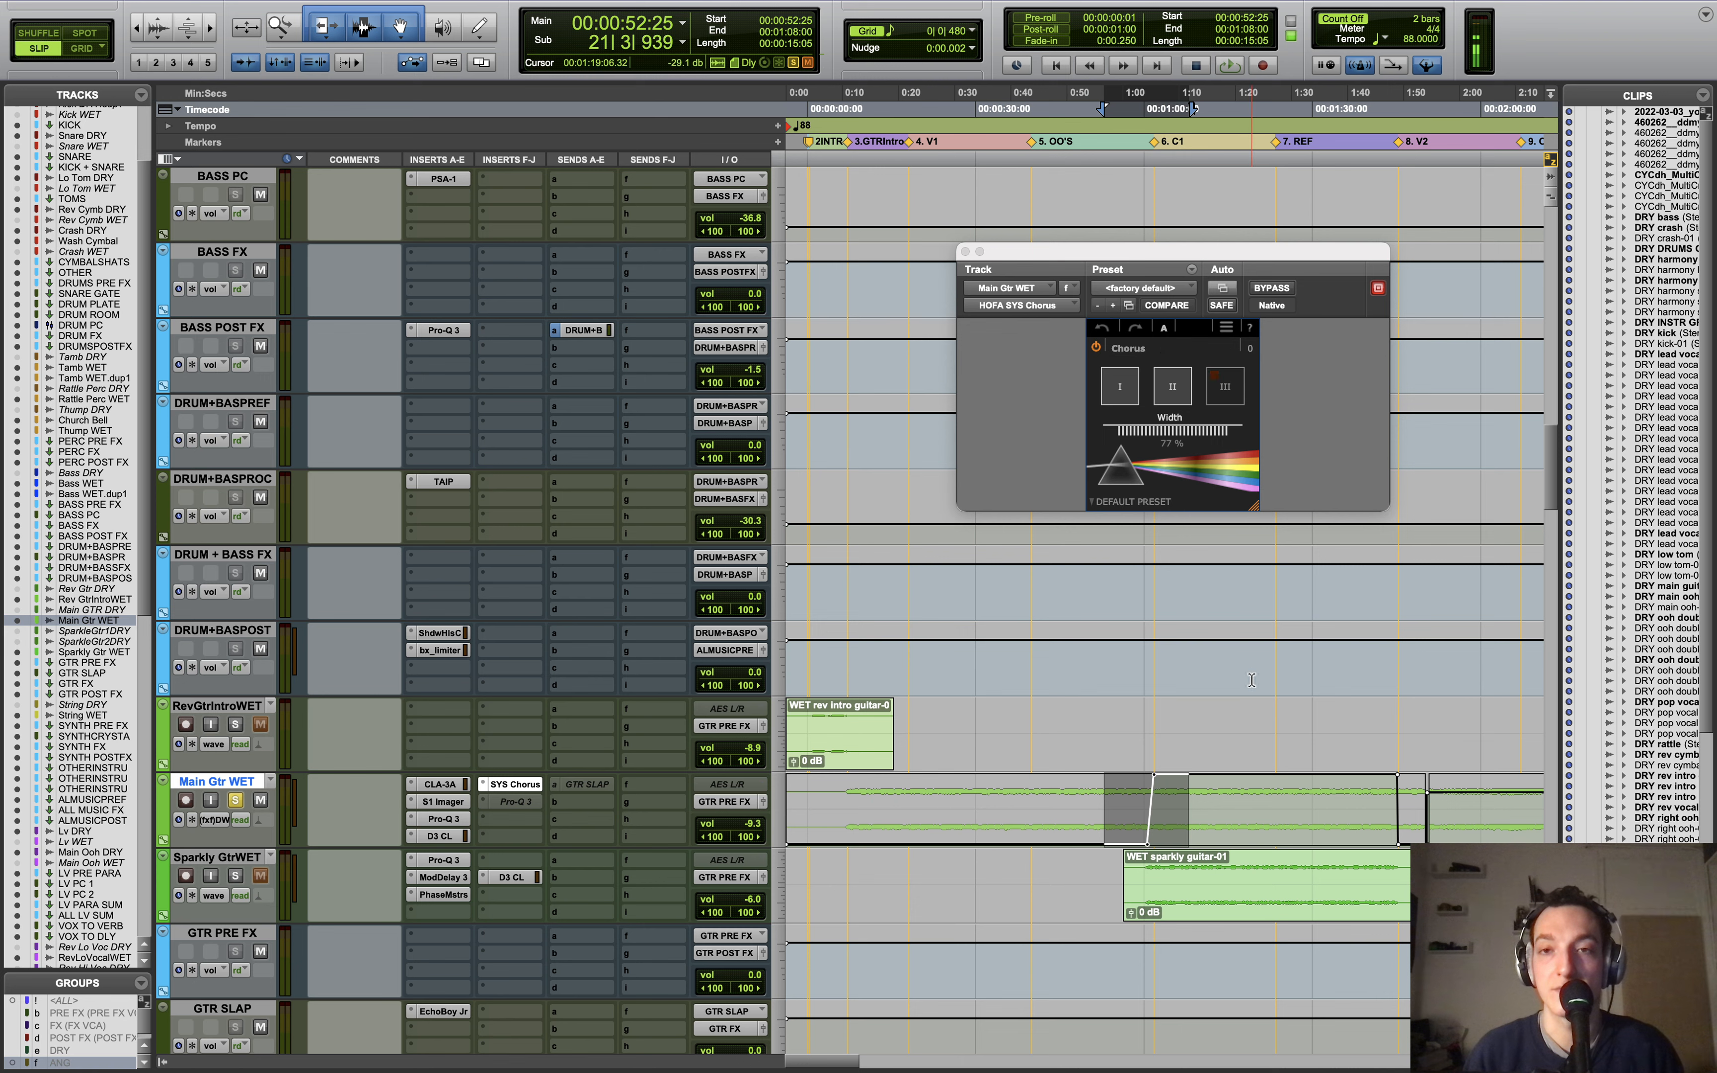
Step: Play the main guitar from about 0:56 through the DryWet ramp into the first chorus section
left_click(1137, 811)
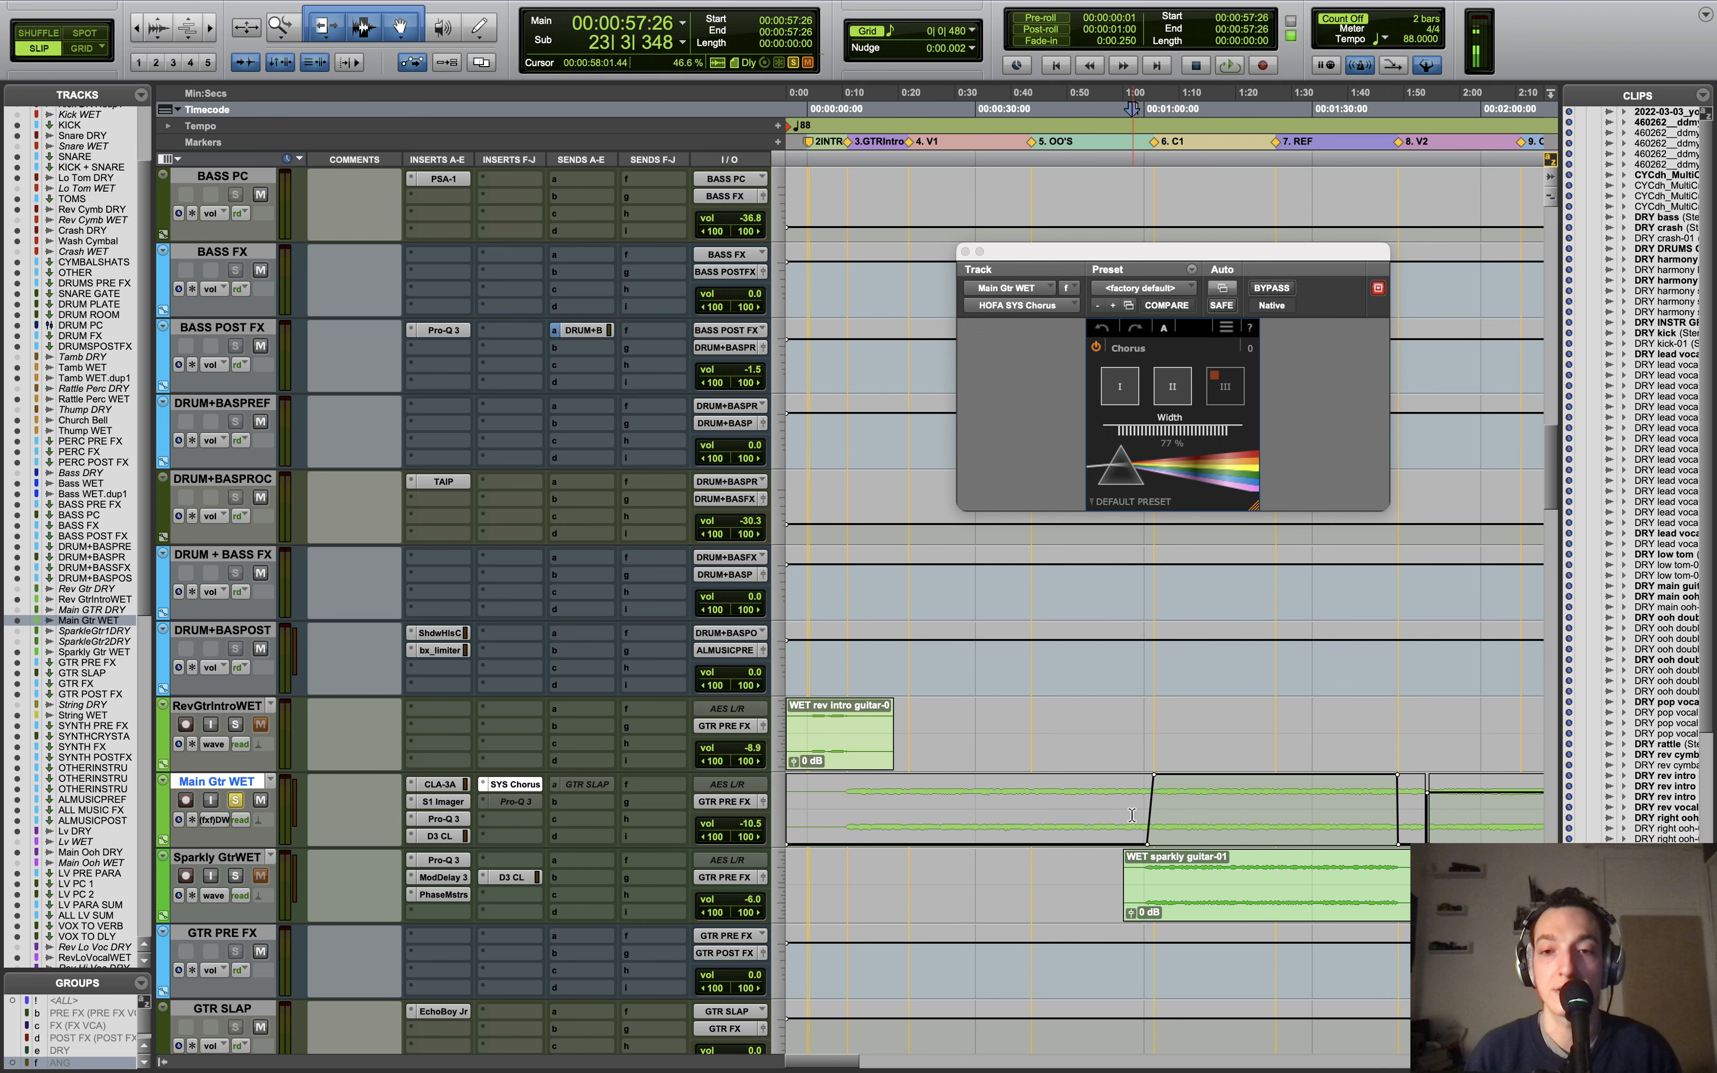
key("t")
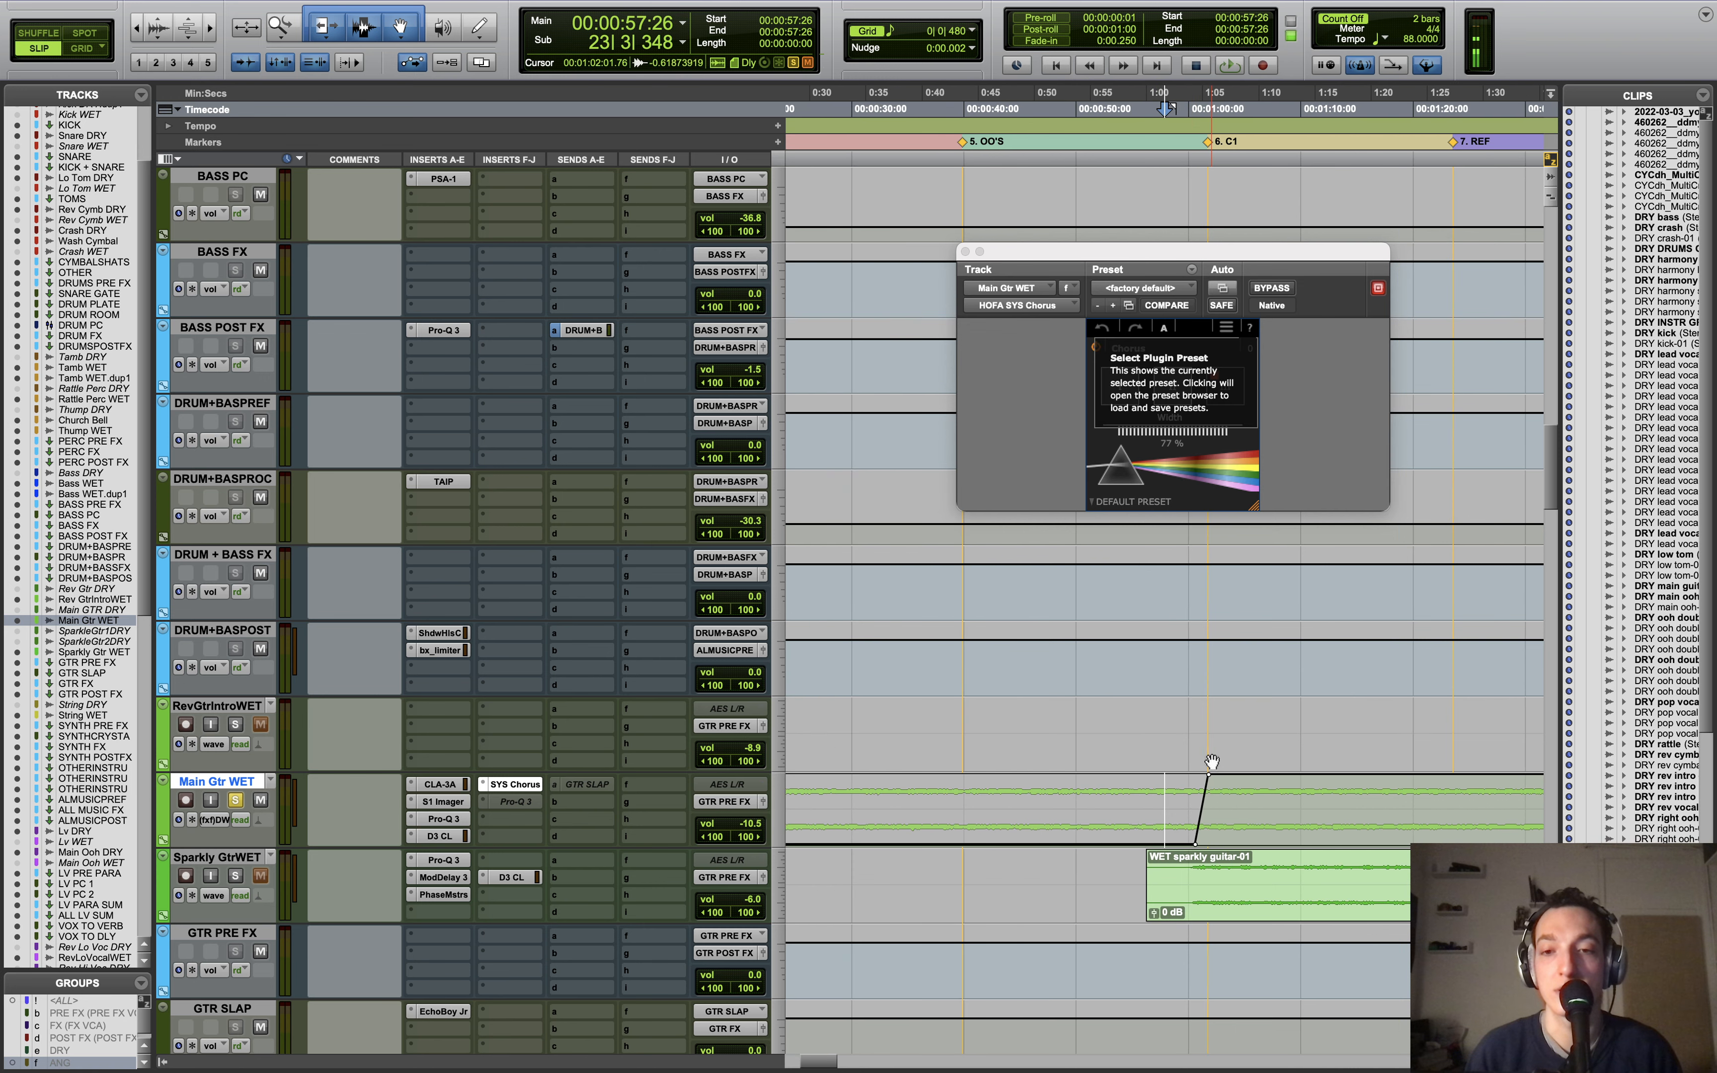
left_click(1124, 800)
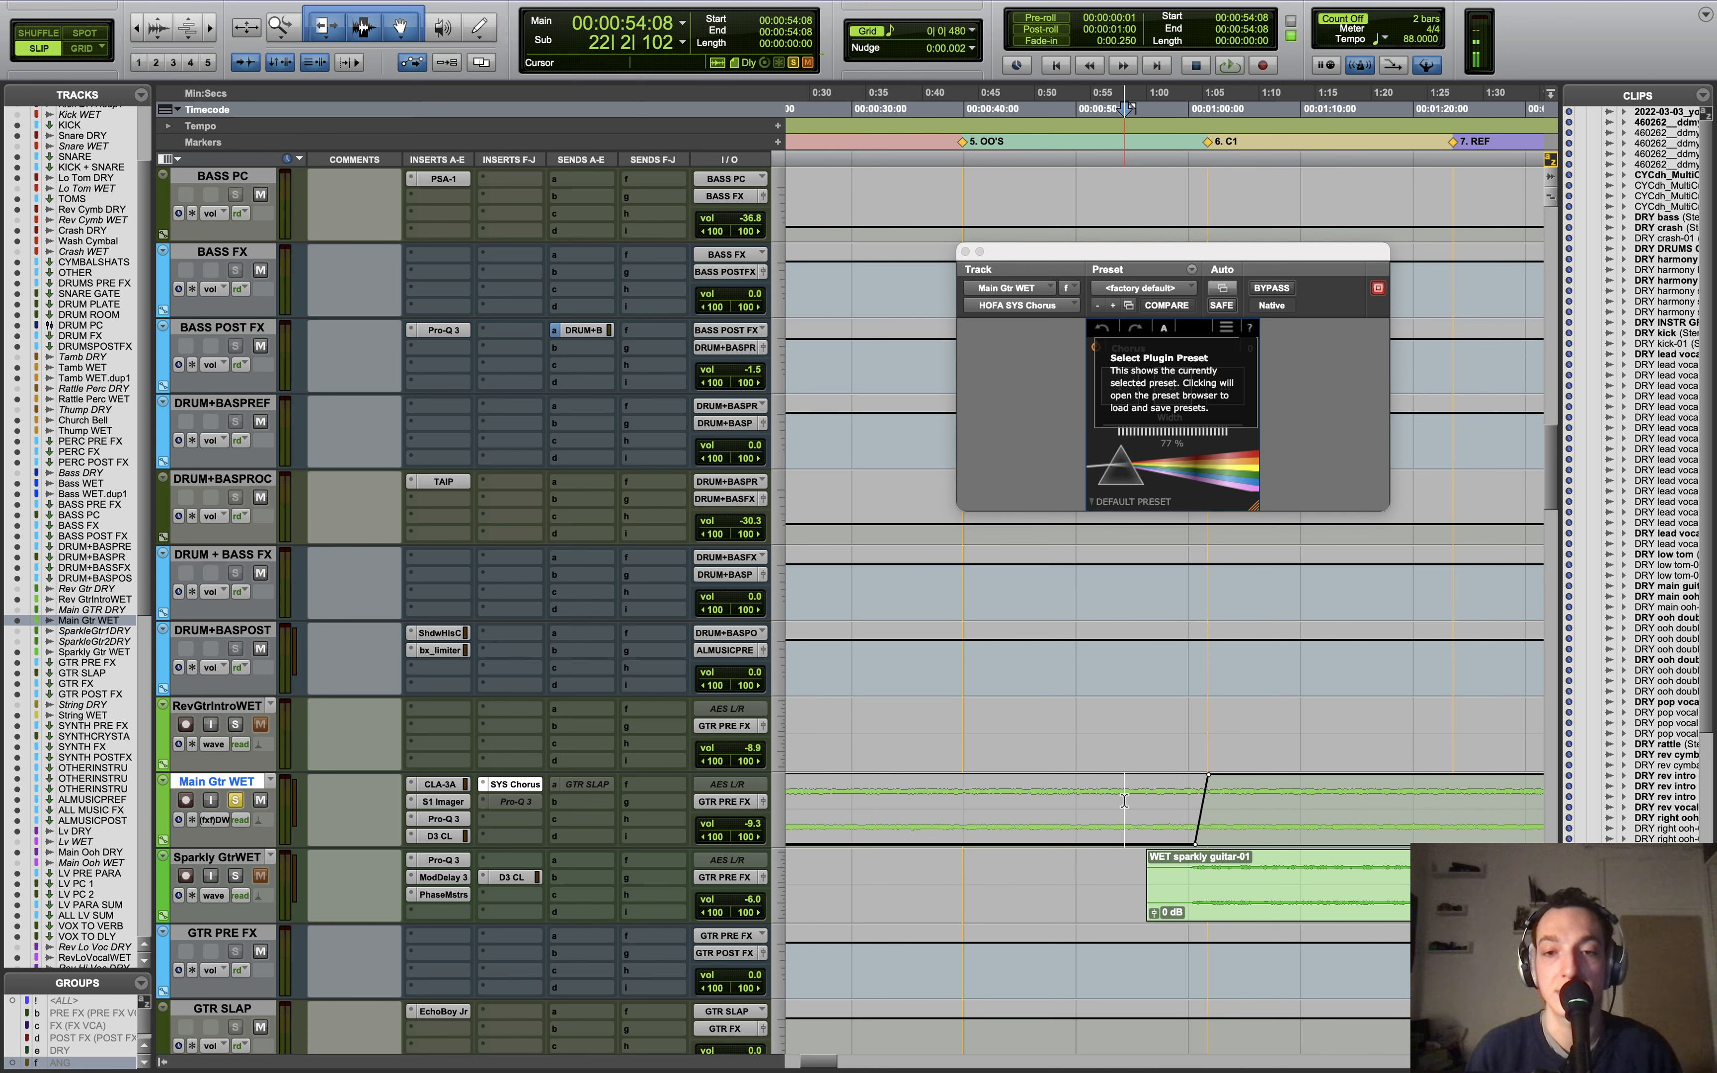
left_click(1142, 810)
key("space")
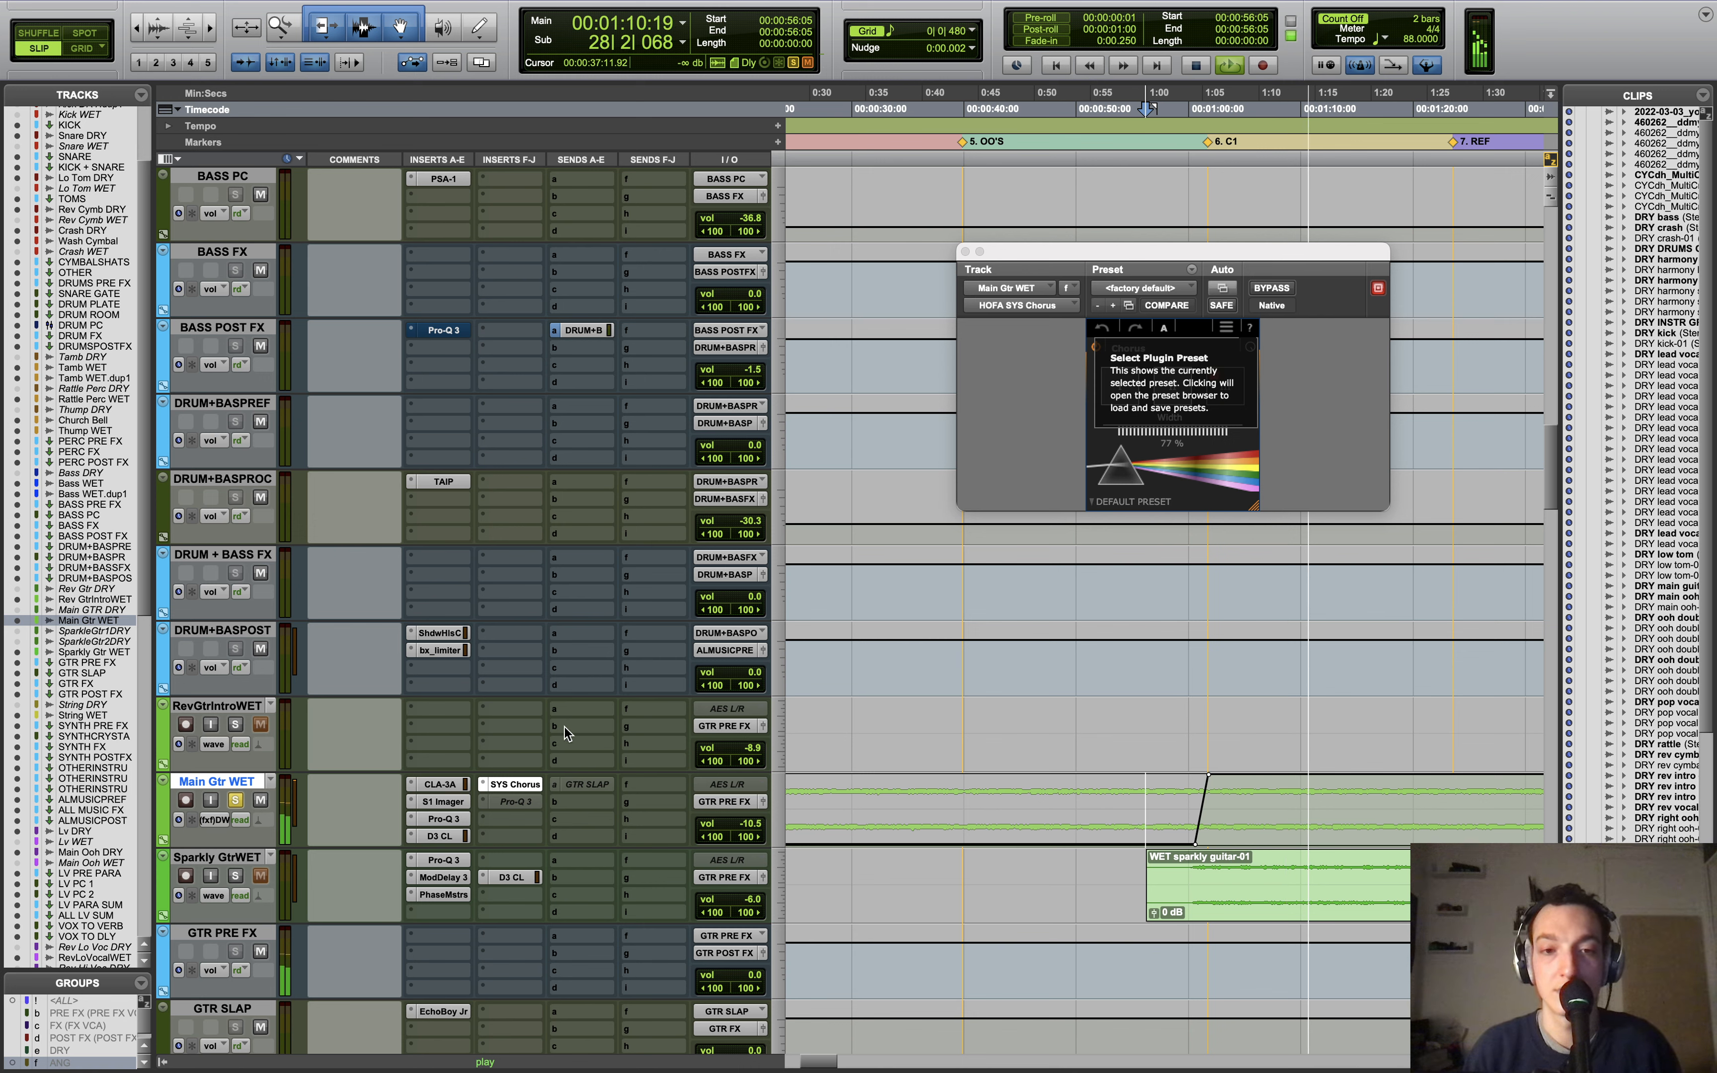
key("space")
key("r")
key("r")
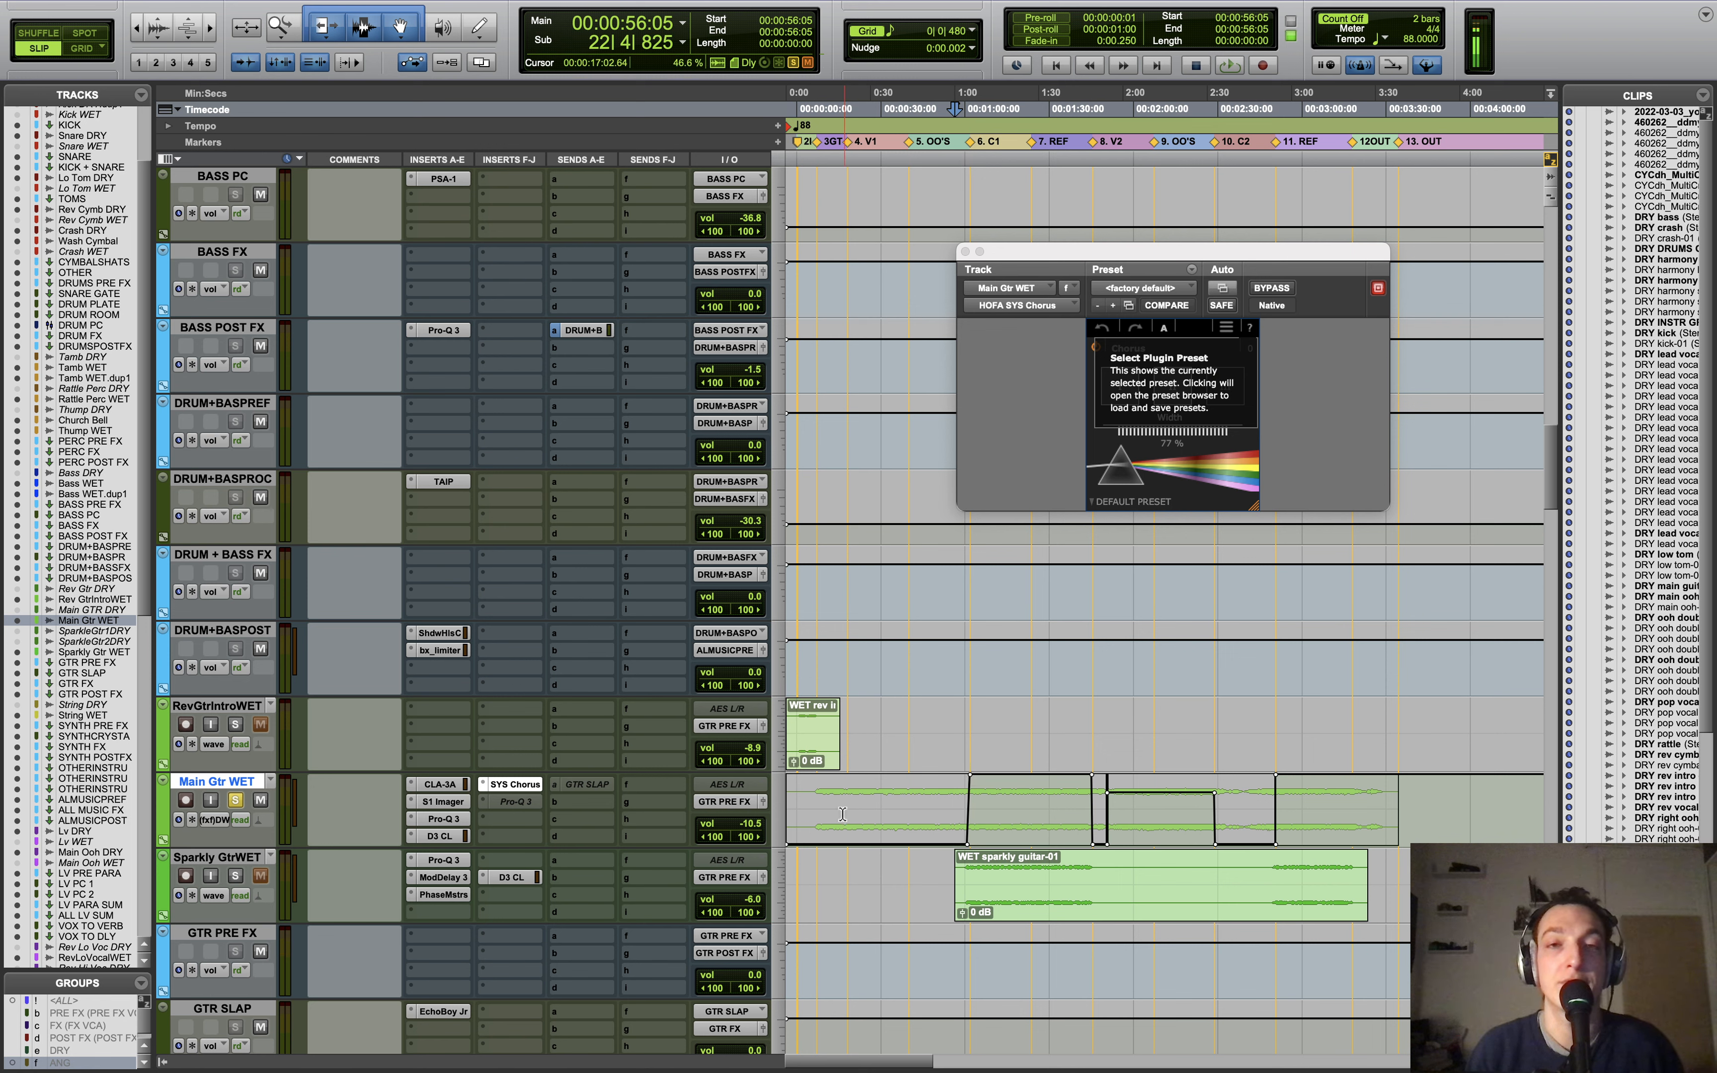
Step: Select about 0:11 to 0:54 on Main Gtr WET ahead of the first chorus, and place the cursor at about 3:09
left_click_drag(828, 813, 950, 809)
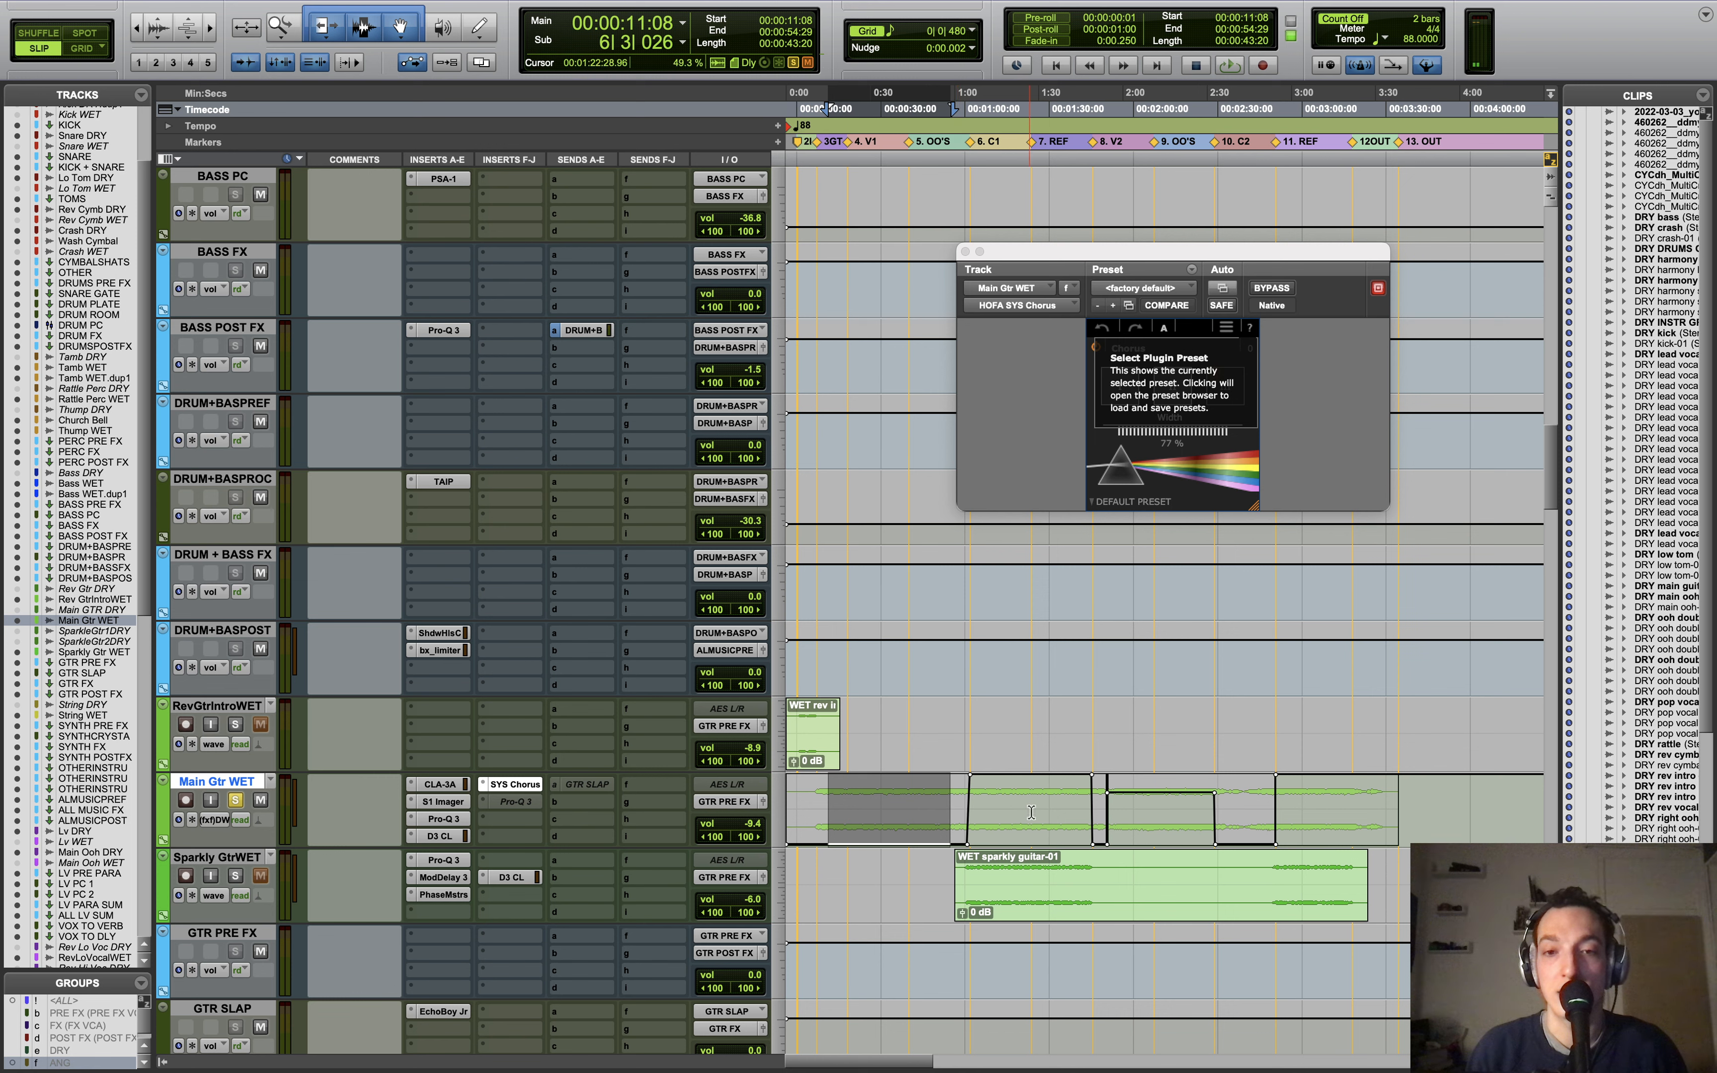
left_click_drag(936, 805, 1255, 807)
left_click(1327, 805)
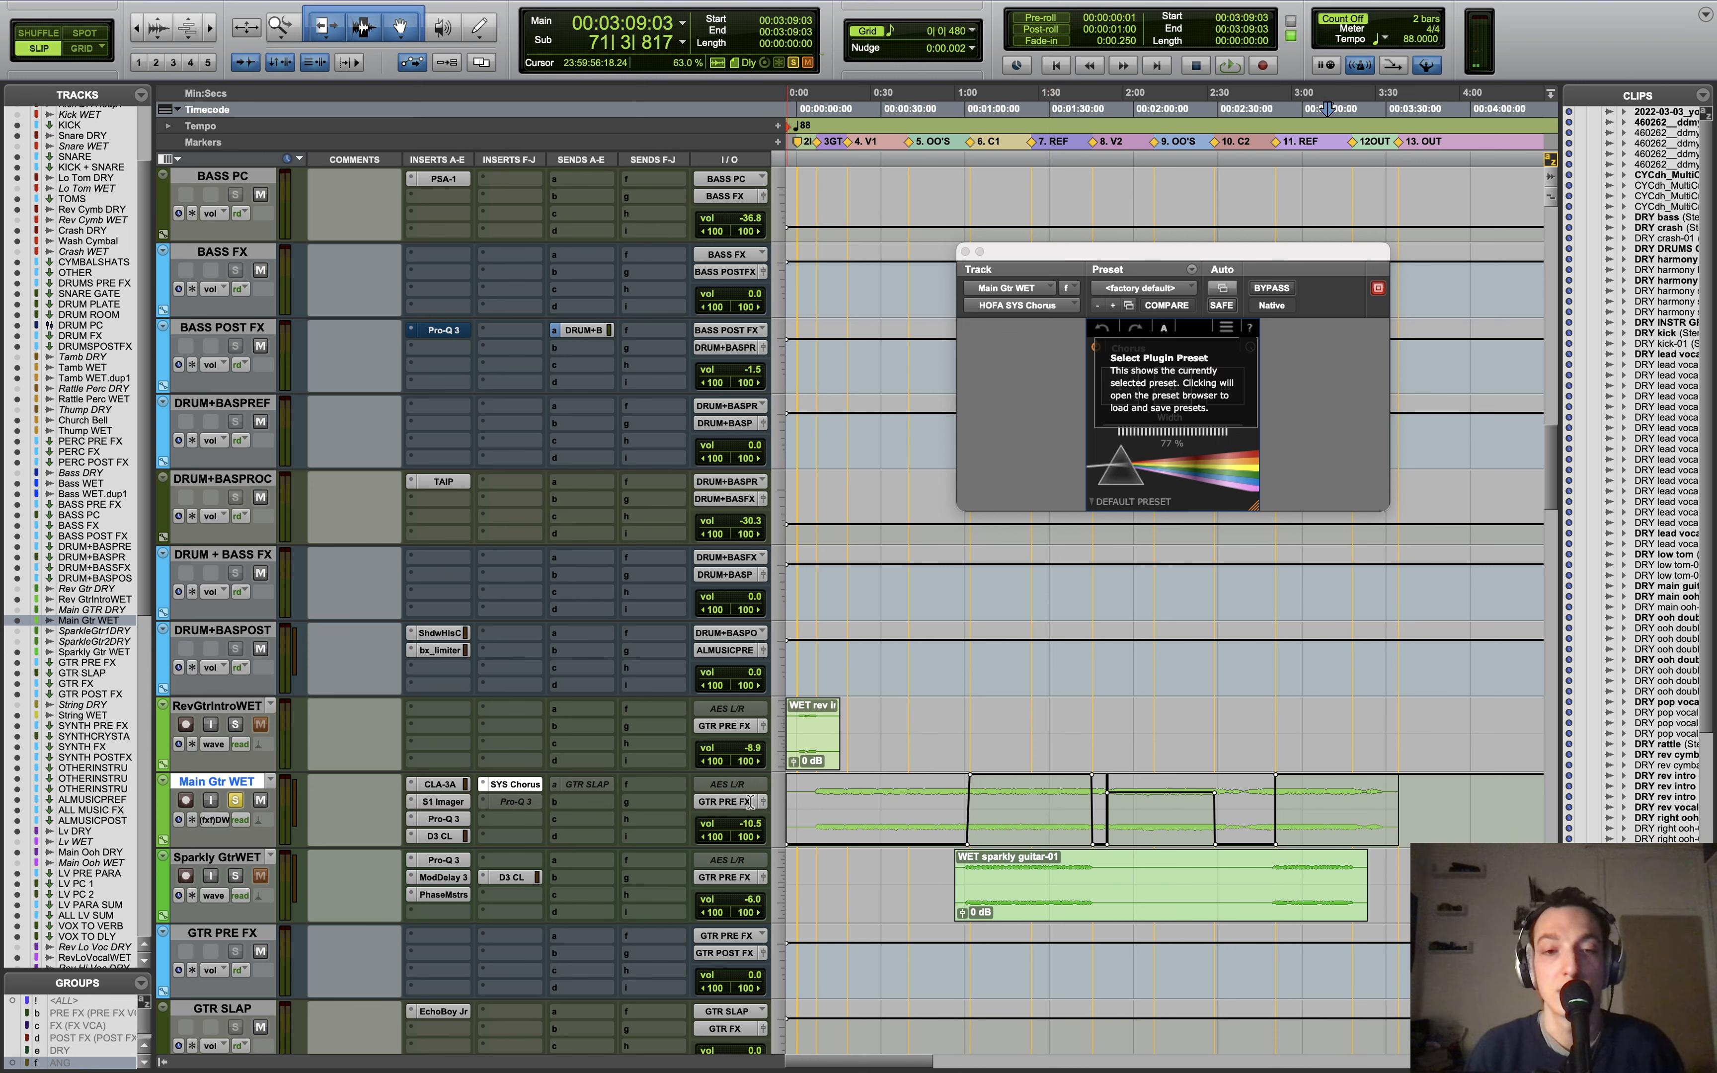
Step: Reactivate and open the second FabFilter Pro-Q 3 on Main Gtr WET, and place the cursor at about 1:19
left_click(526, 803)
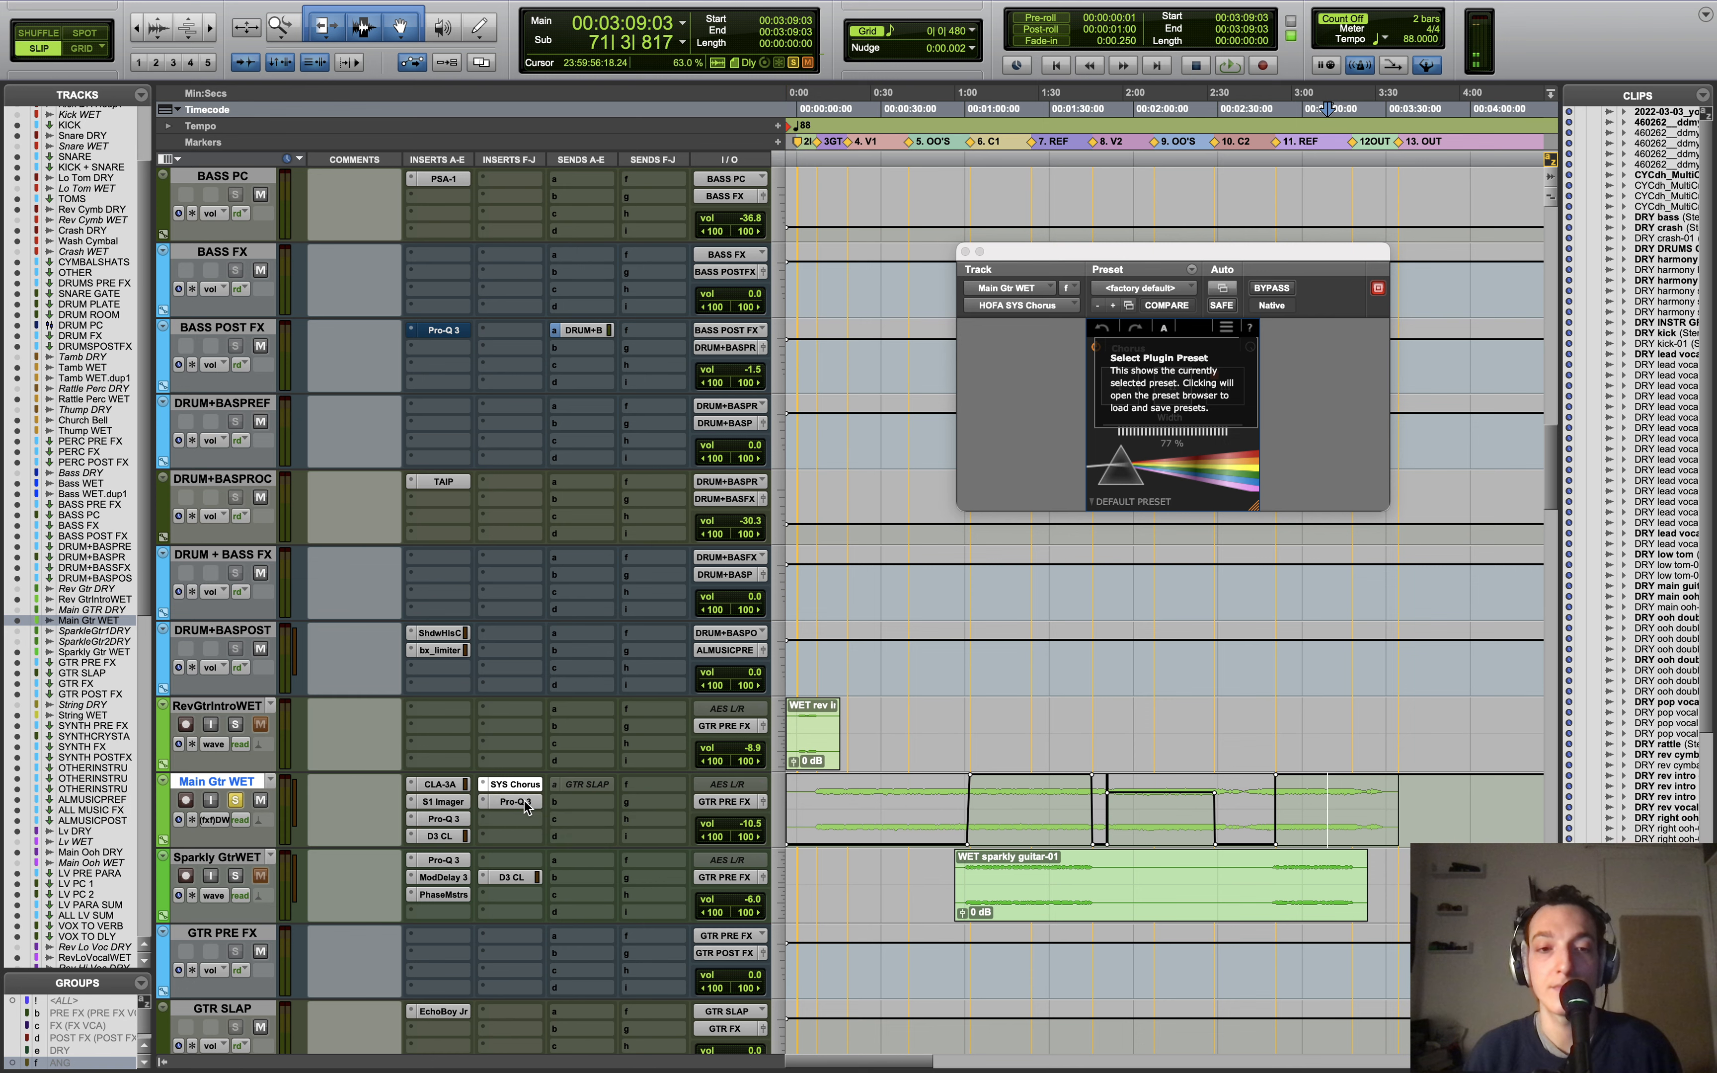
left_click_drag(1243, 250, 1014, 166)
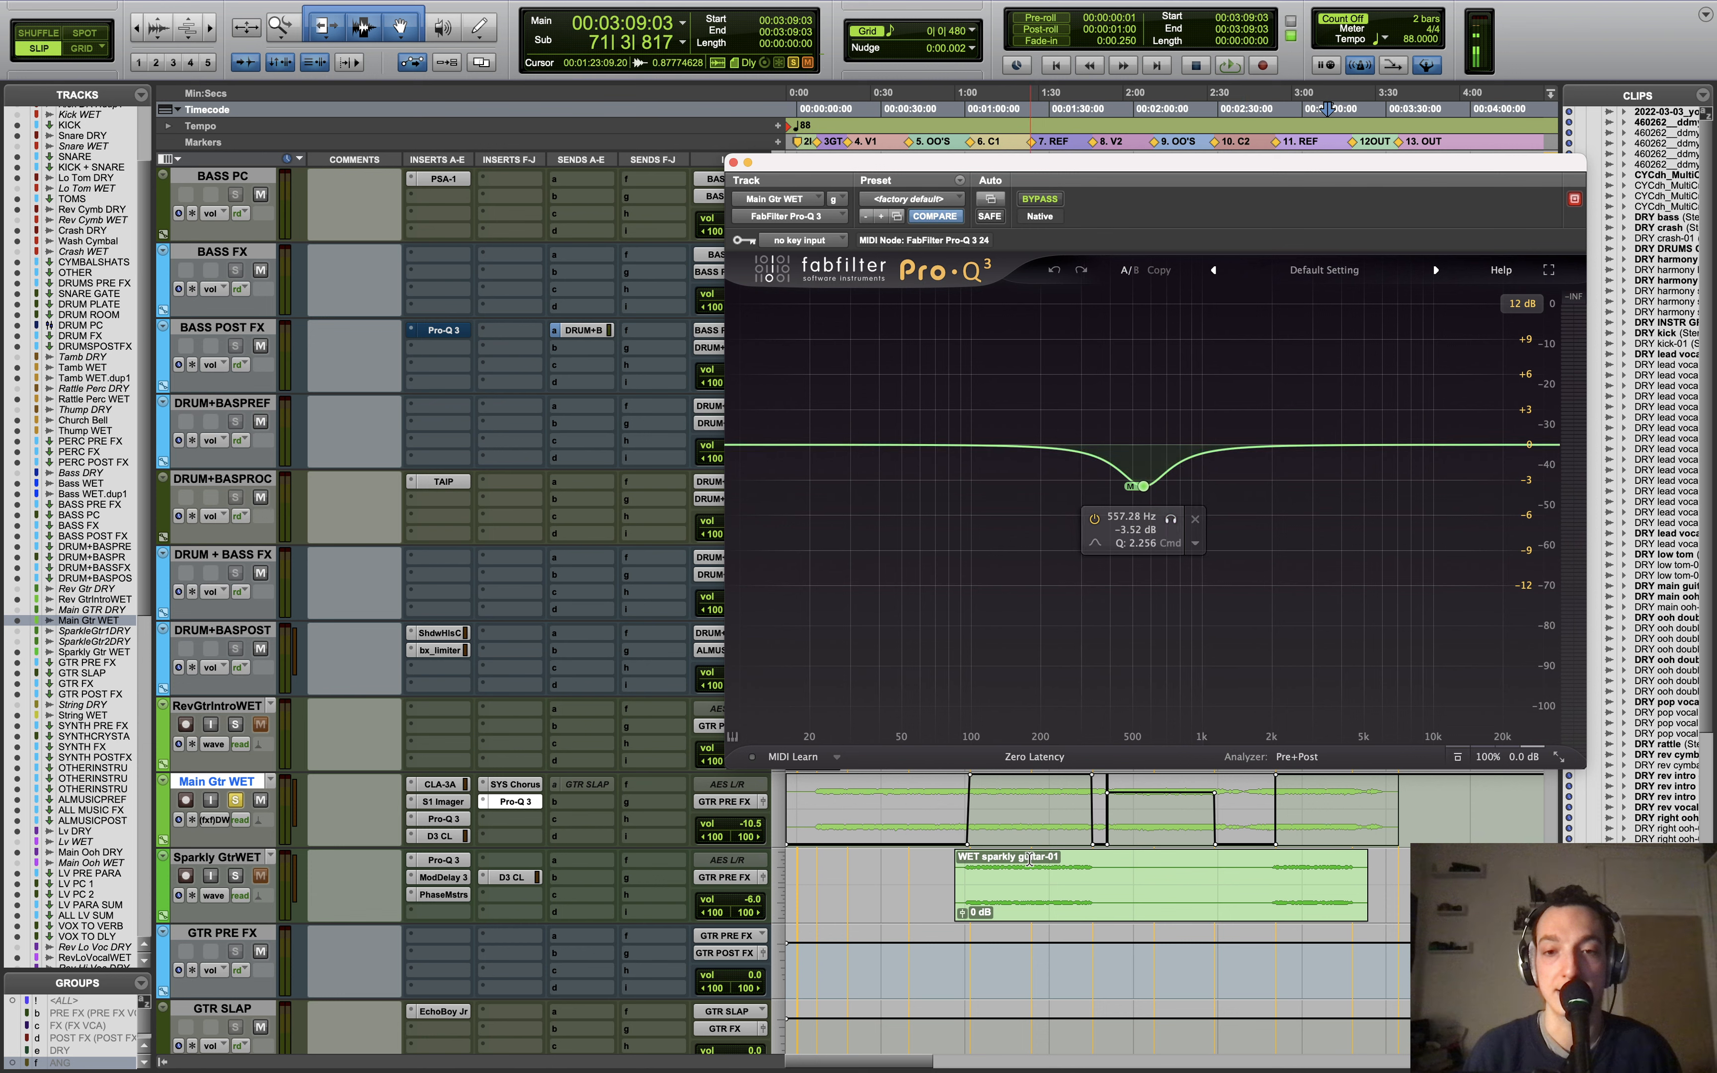
left_click(1022, 816)
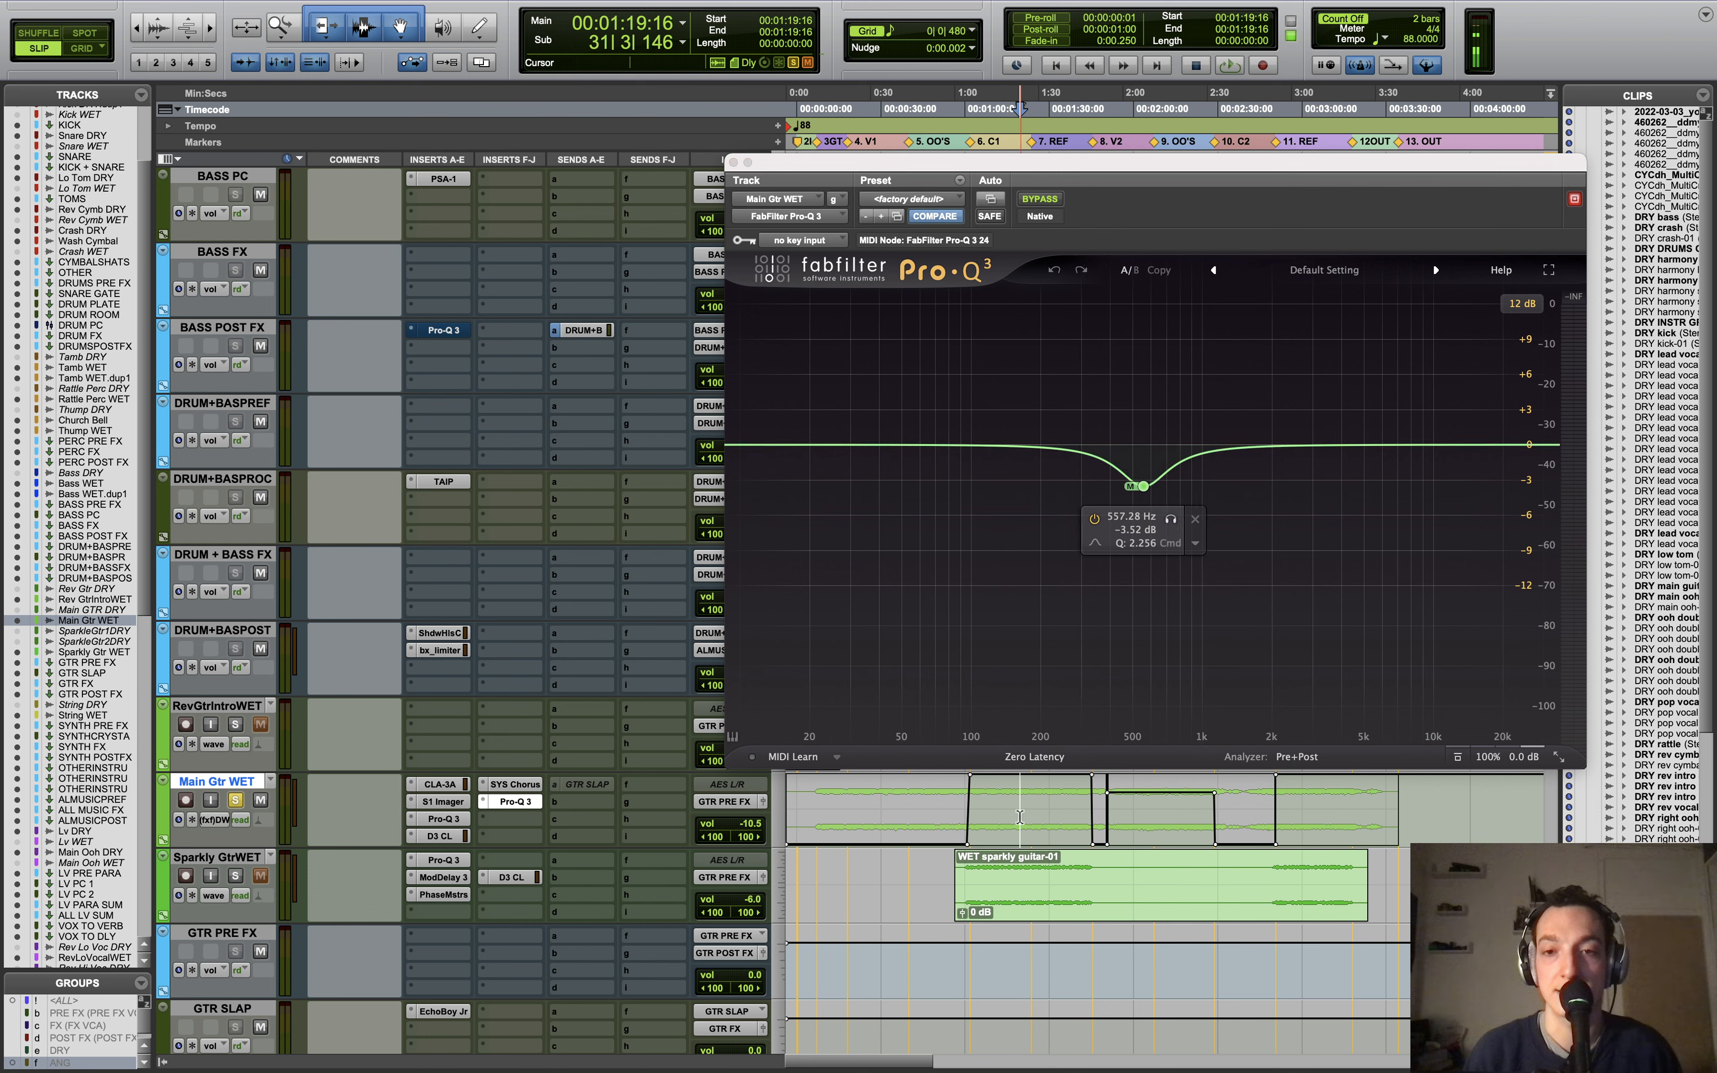
Step: Audition the Pro-Q 3's 557.28 Hz cut band in solo while playing the main guitar
left_click(1172, 520)
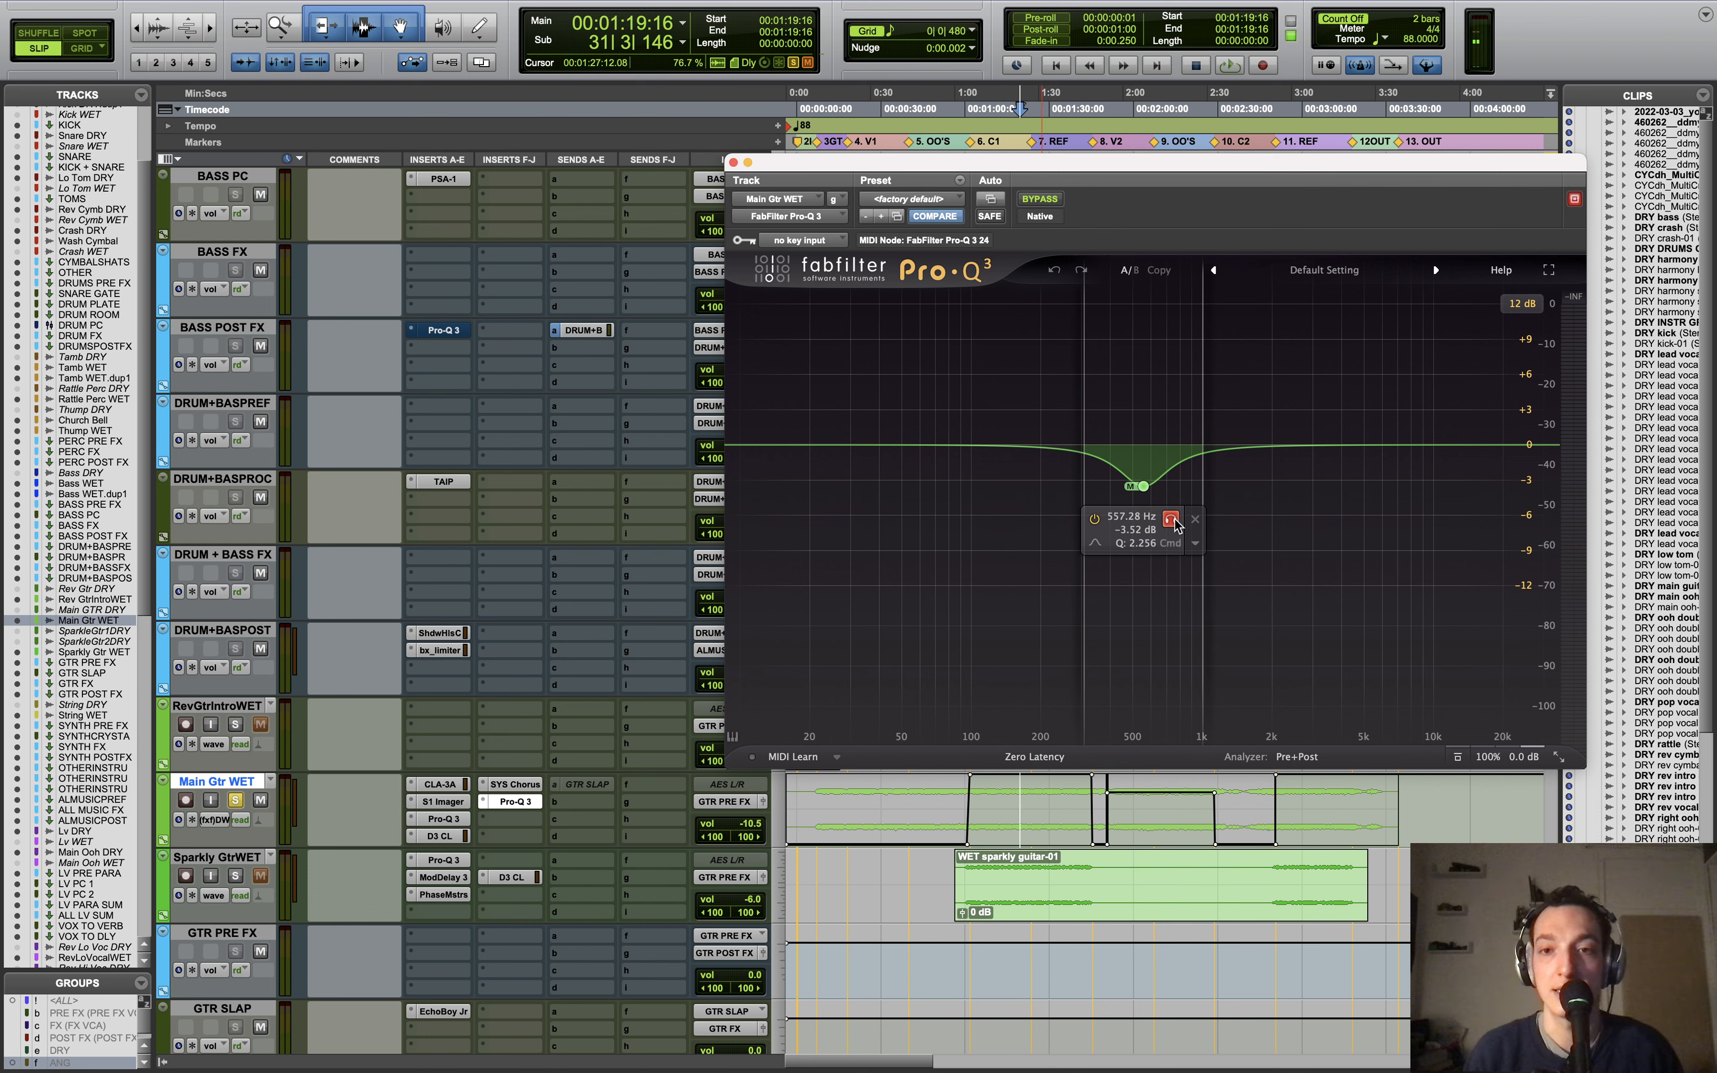
key("space")
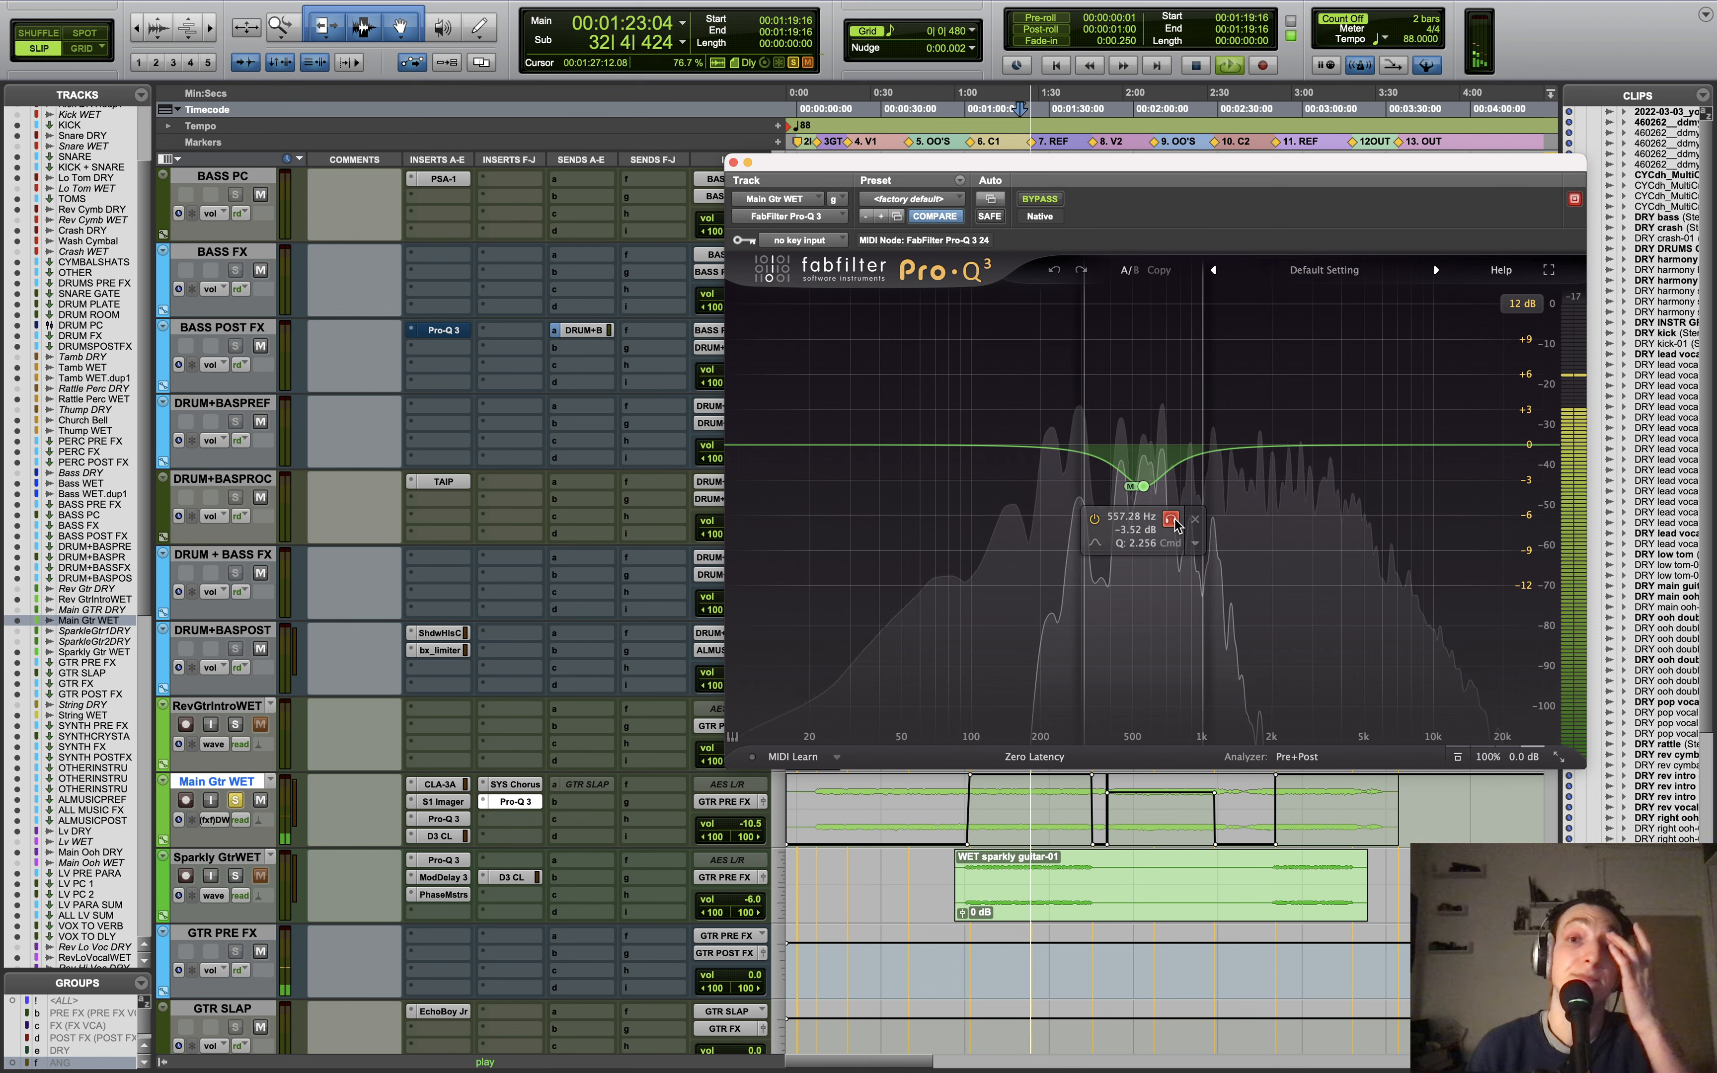
left_click_drag(1175, 523, 1174, 524)
key("space")
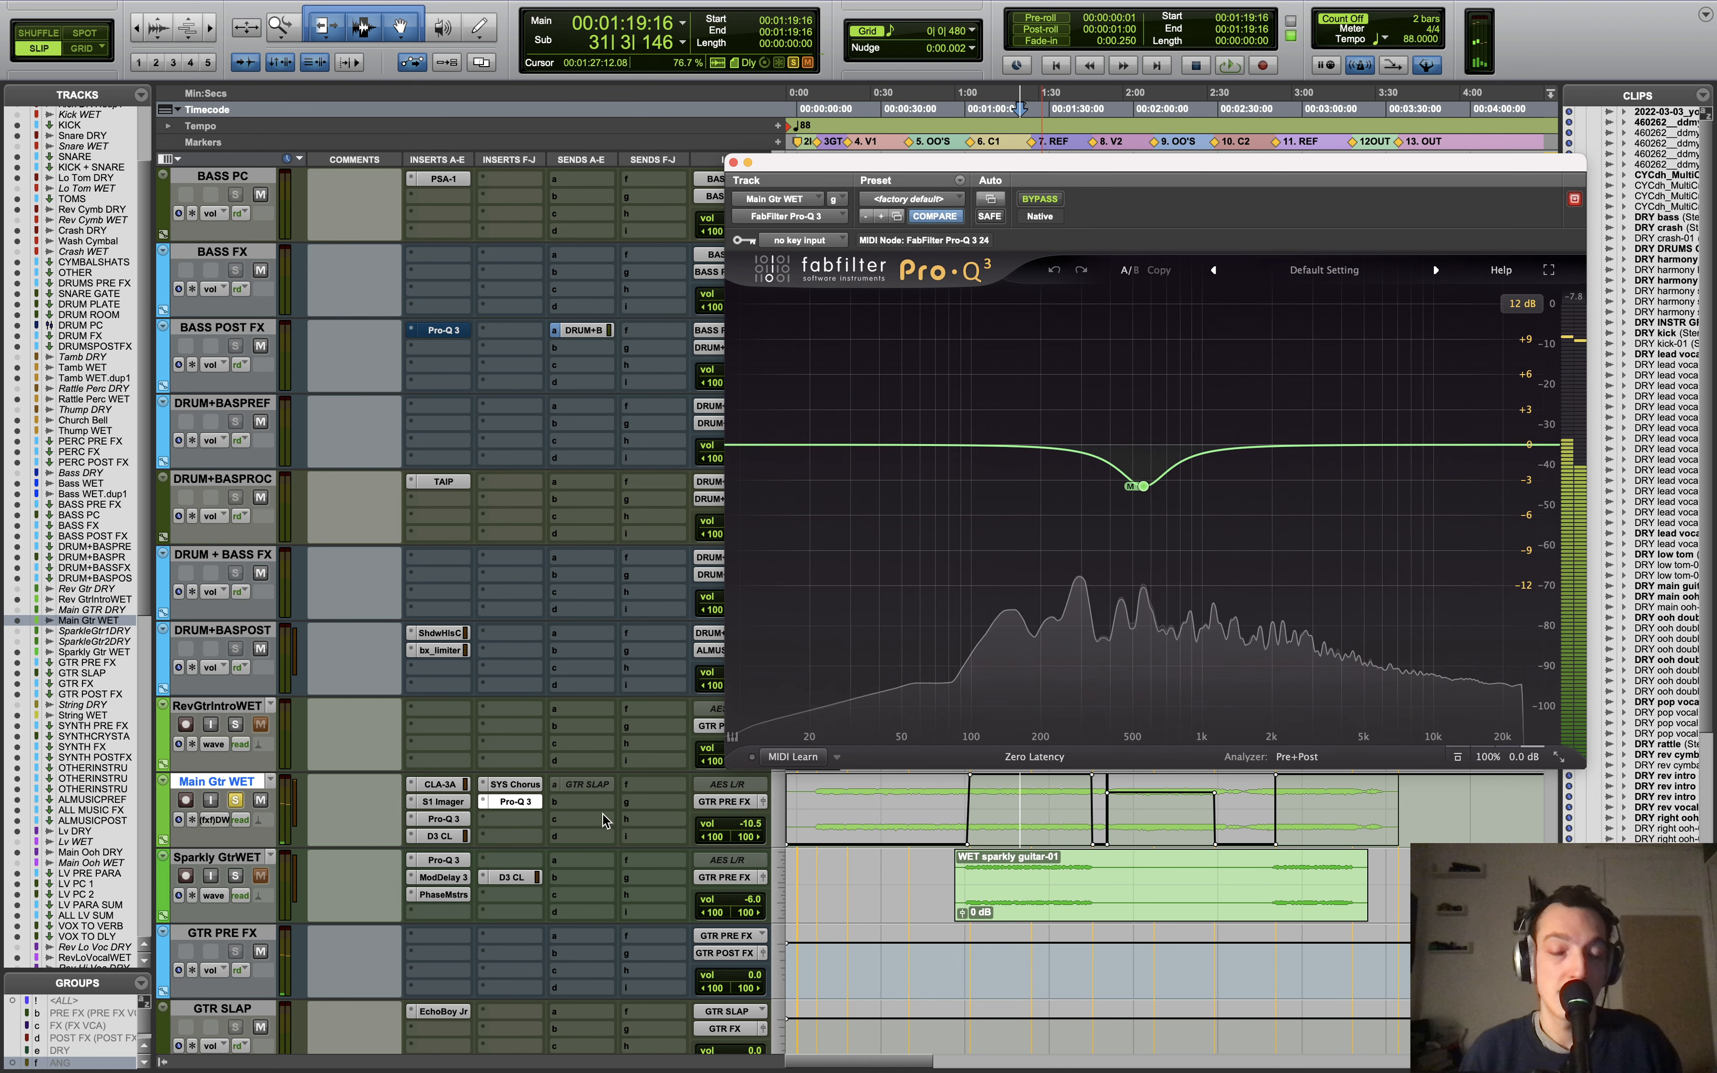
Step: Reactivate Main Gtr WET's GTR SLAP send and play the guitar with the EchoBoy Jr. settings open, and close the echo plug-in
left_click(590, 785)
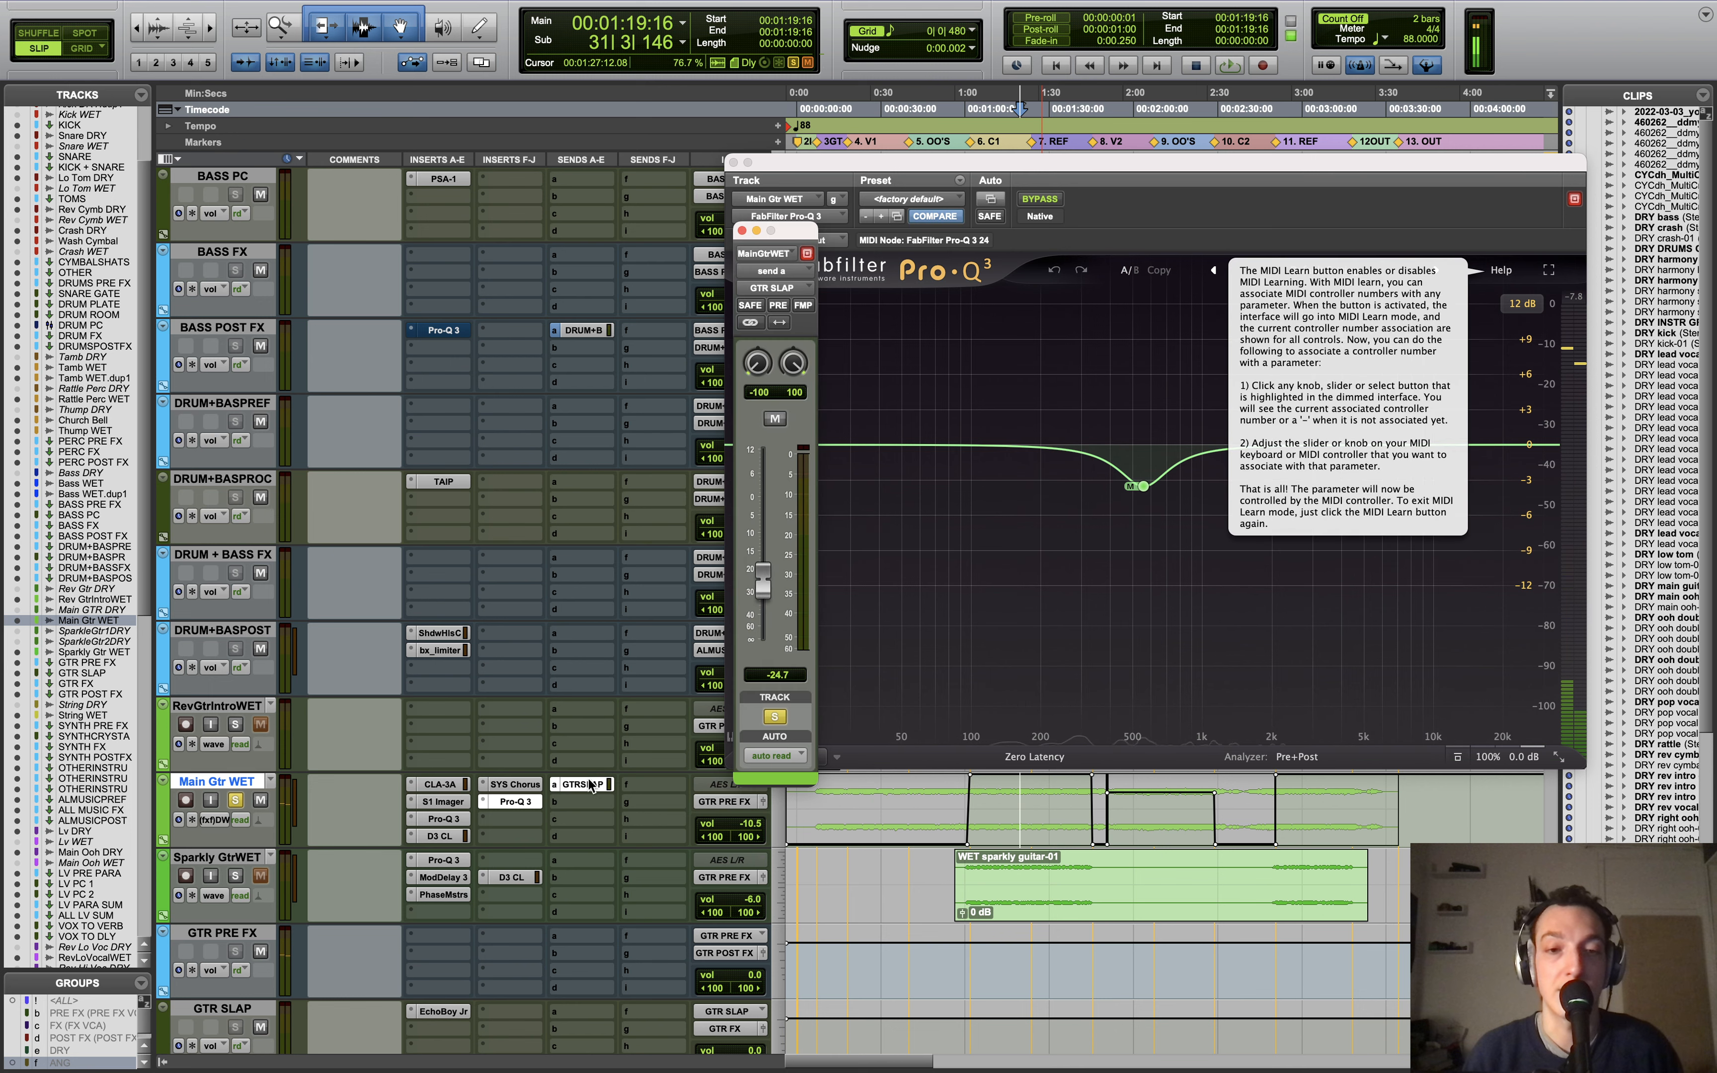
left_click(439, 1010)
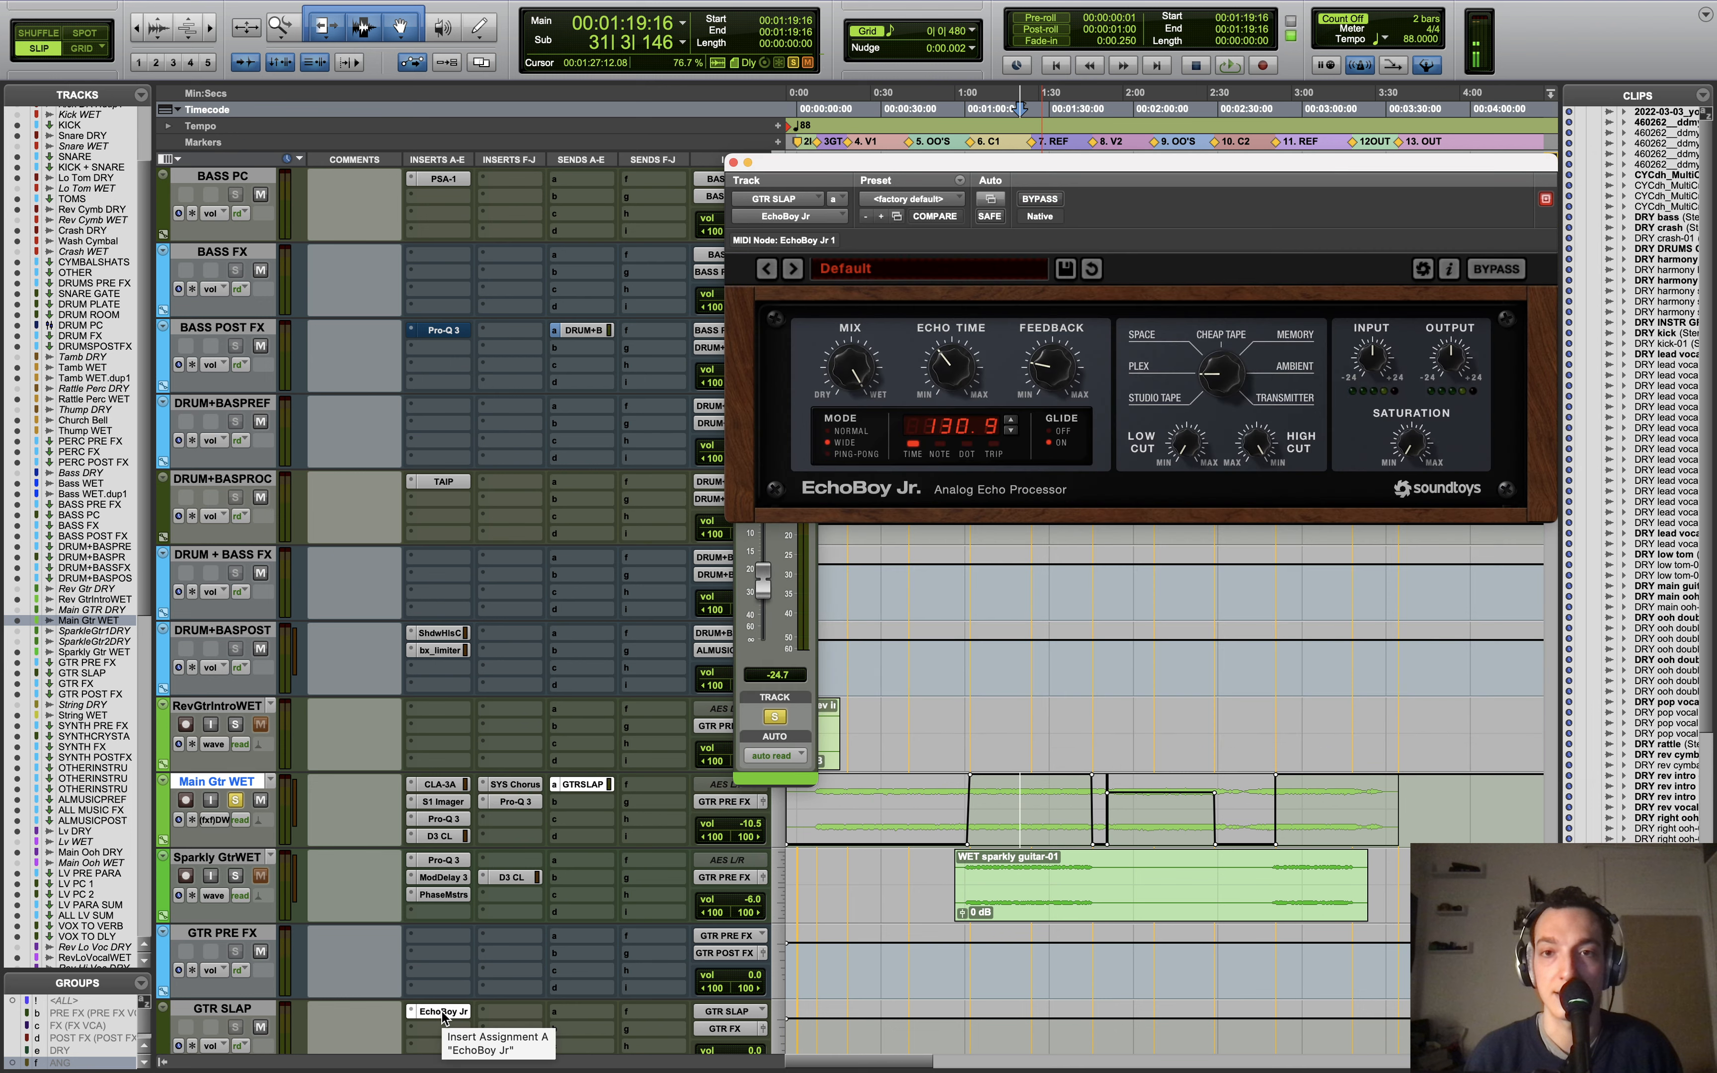
key("space")
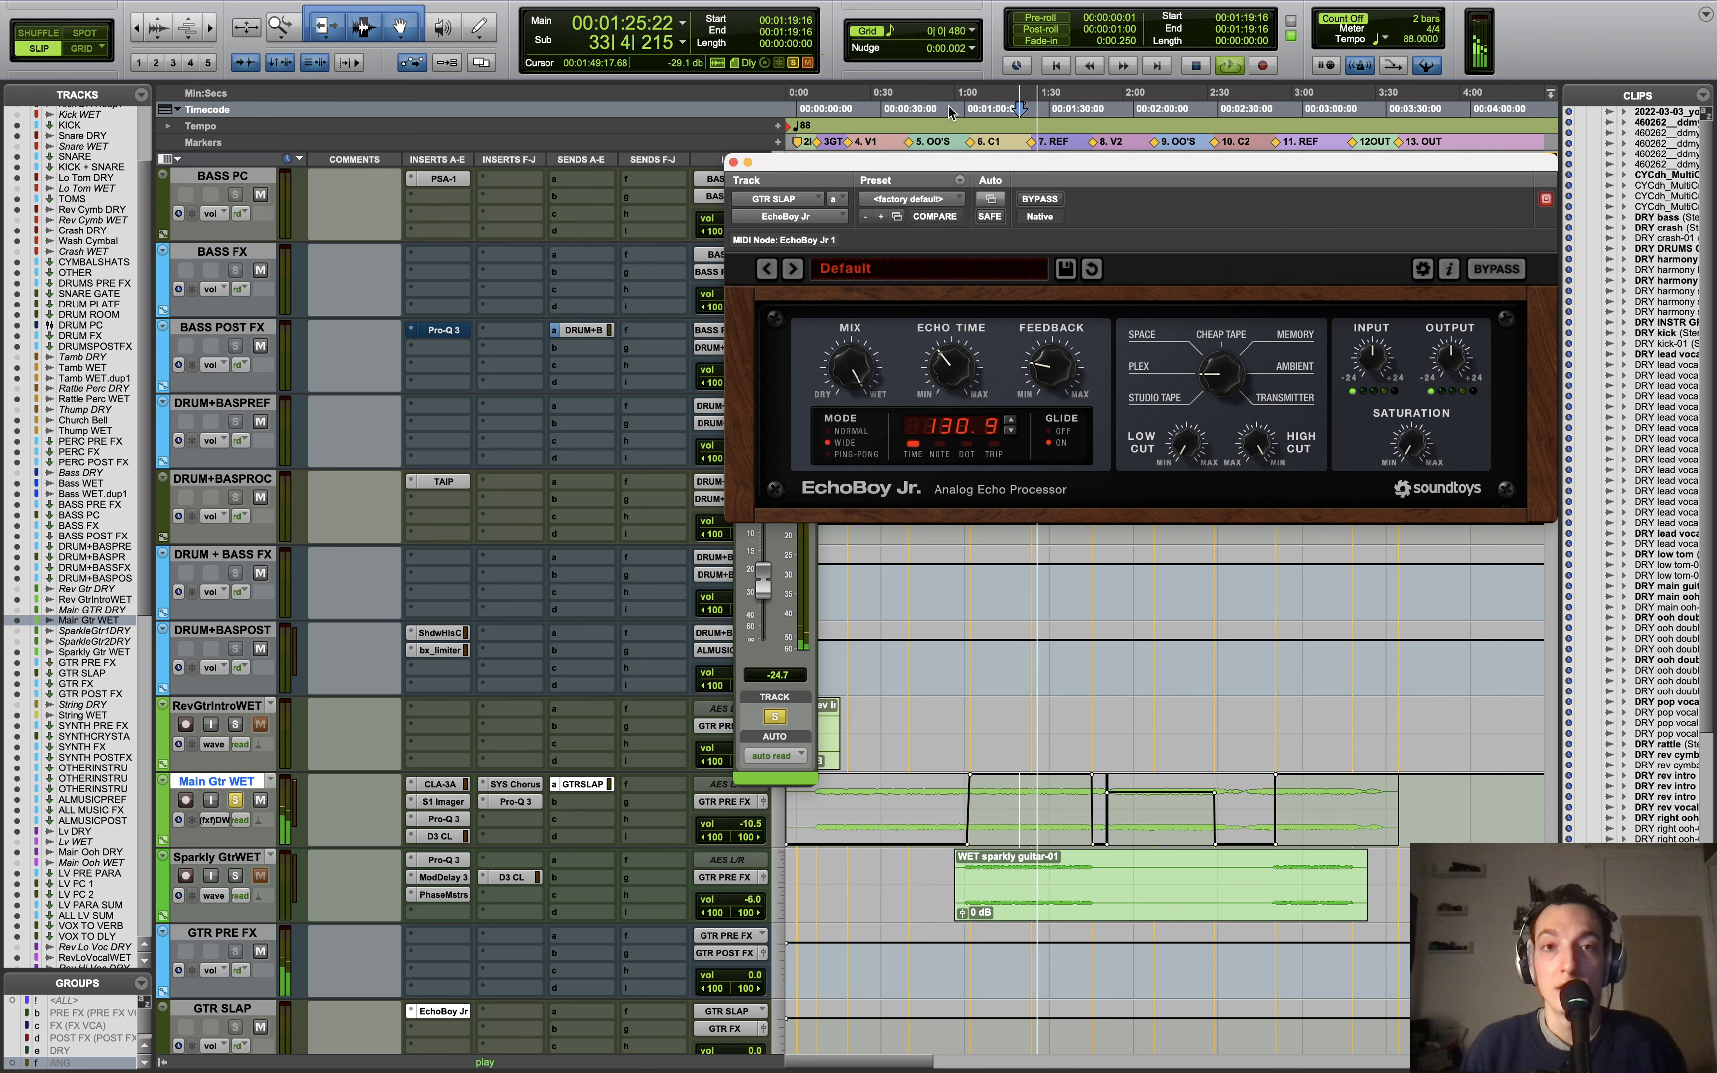
key("space")
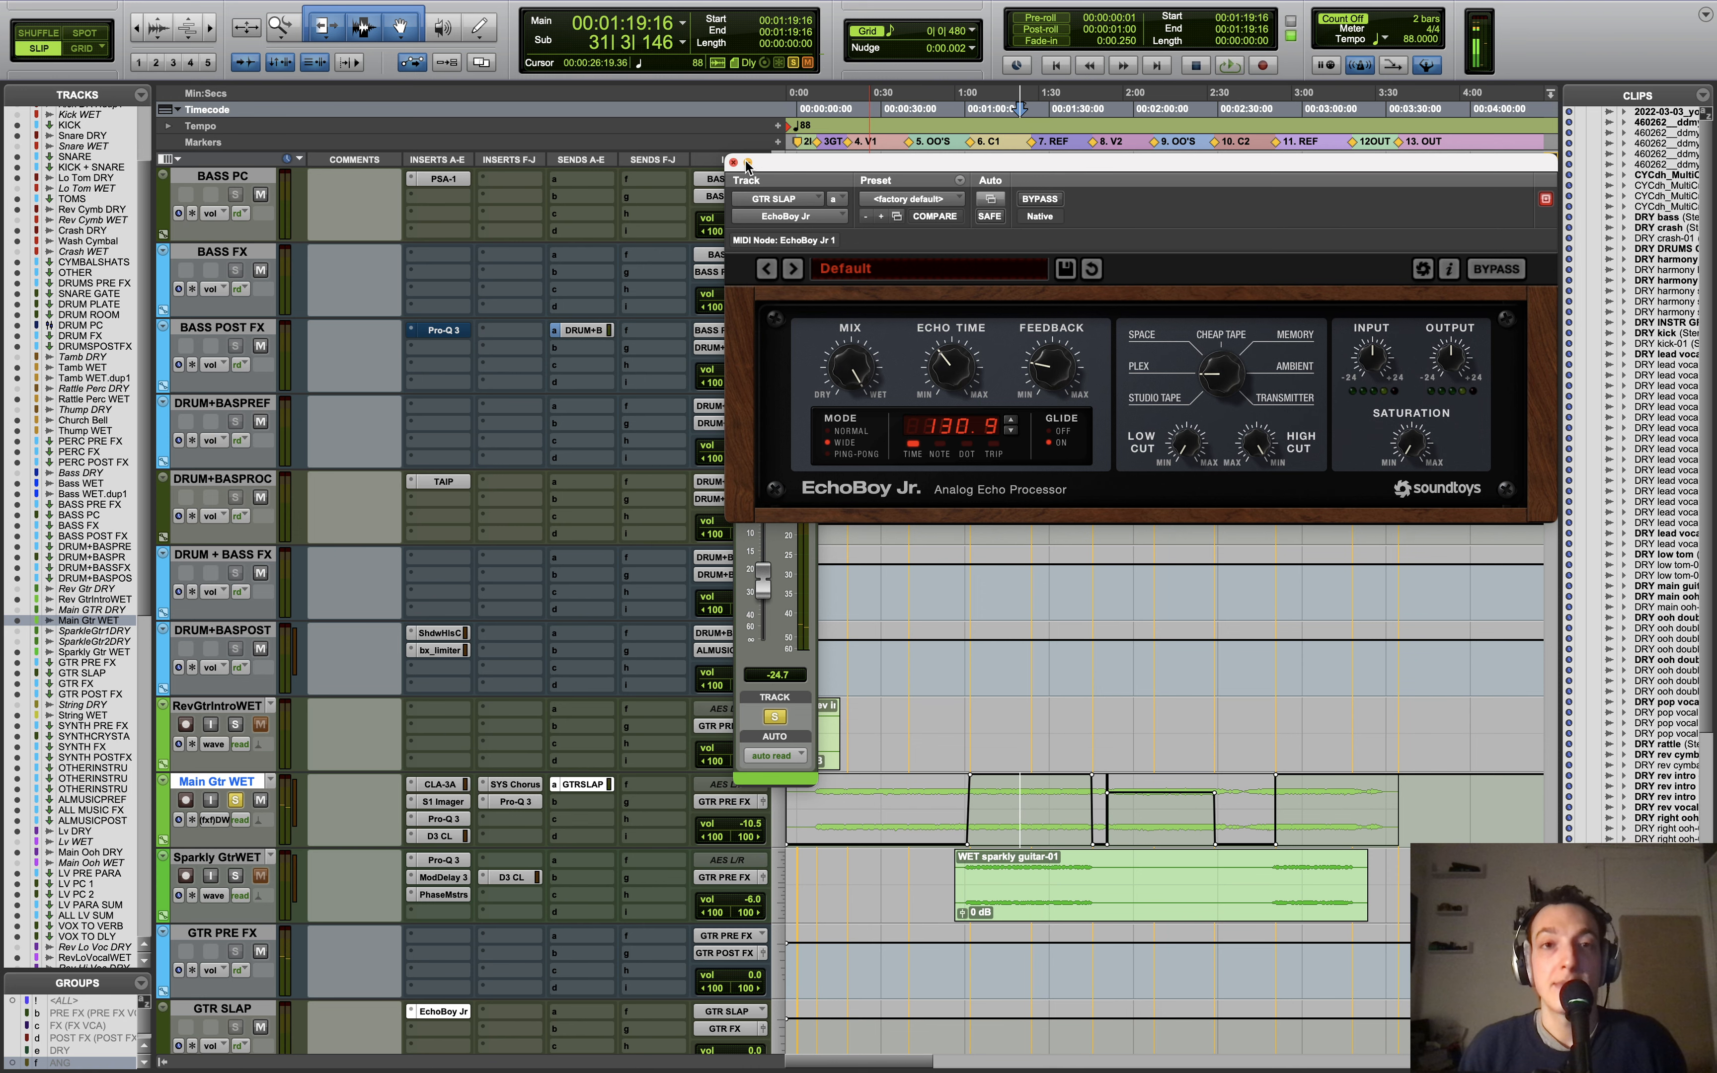
left_click(734, 163)
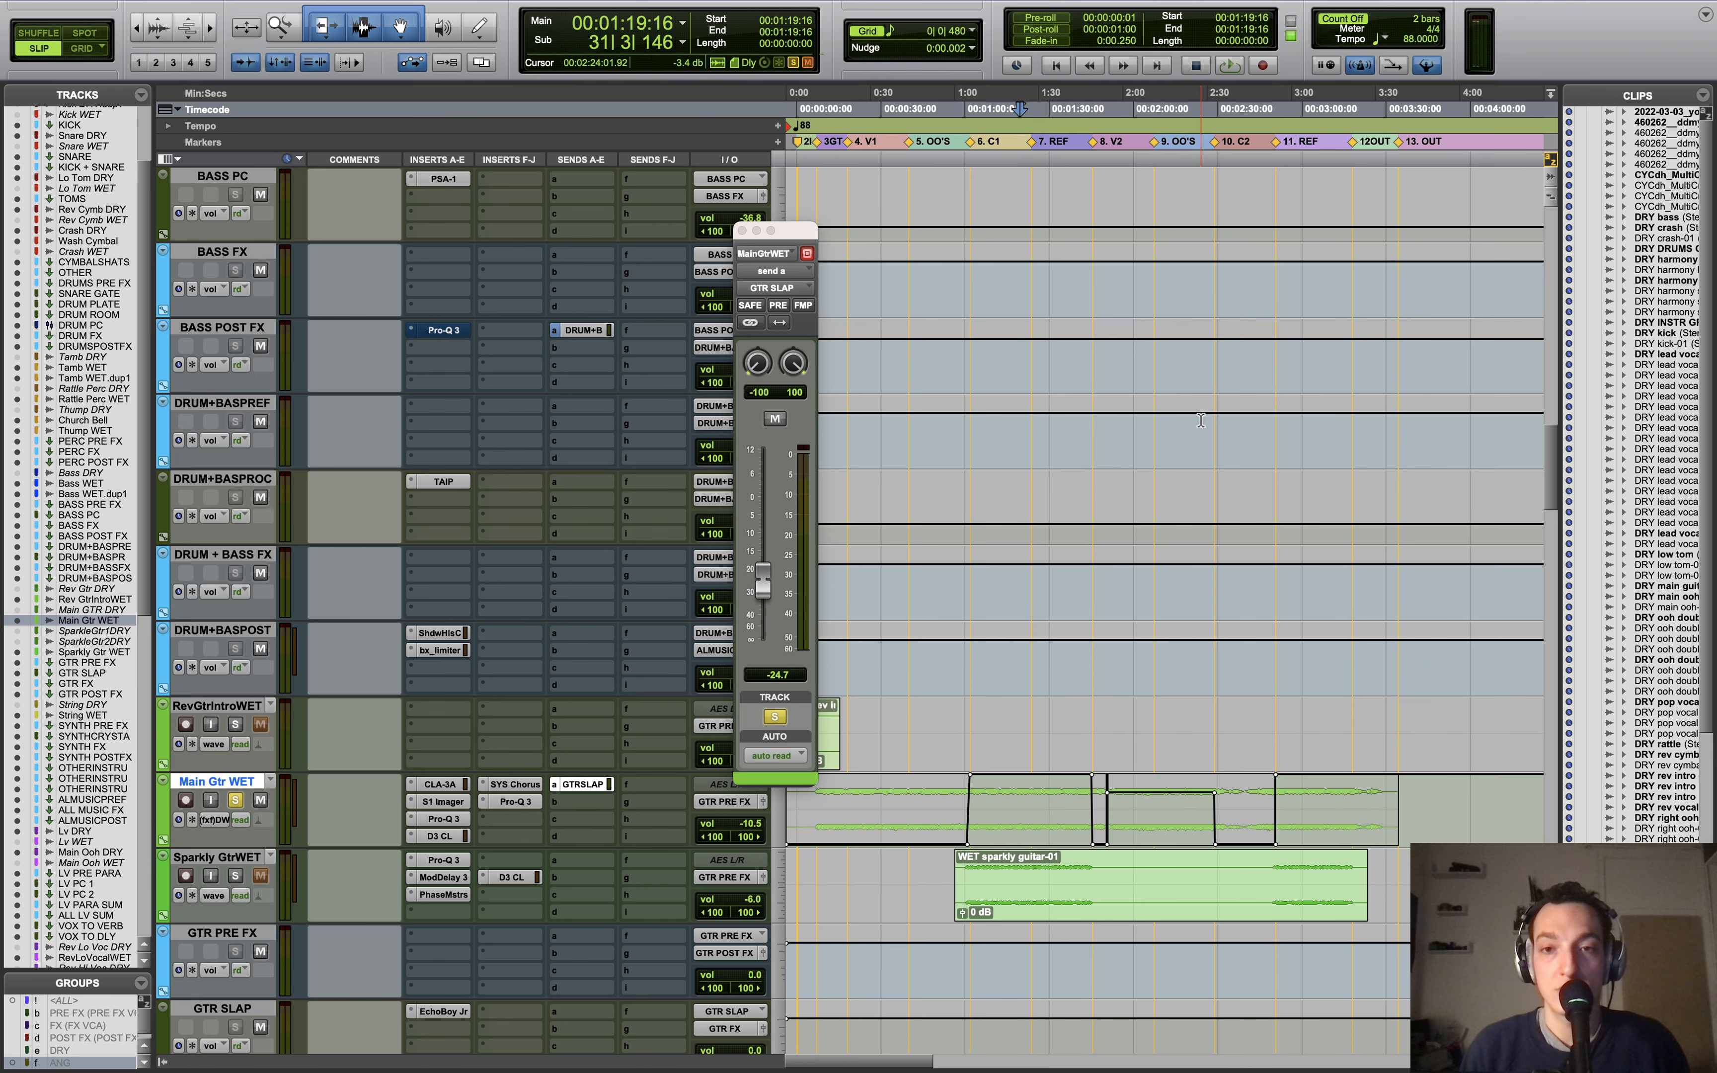
Step: Look over the drum, percussion and bass tracks above the guitars, and return to the guitar tracks
scroll(1200, 420, "up", 10)
scroll(1178, 383, "up", 2)
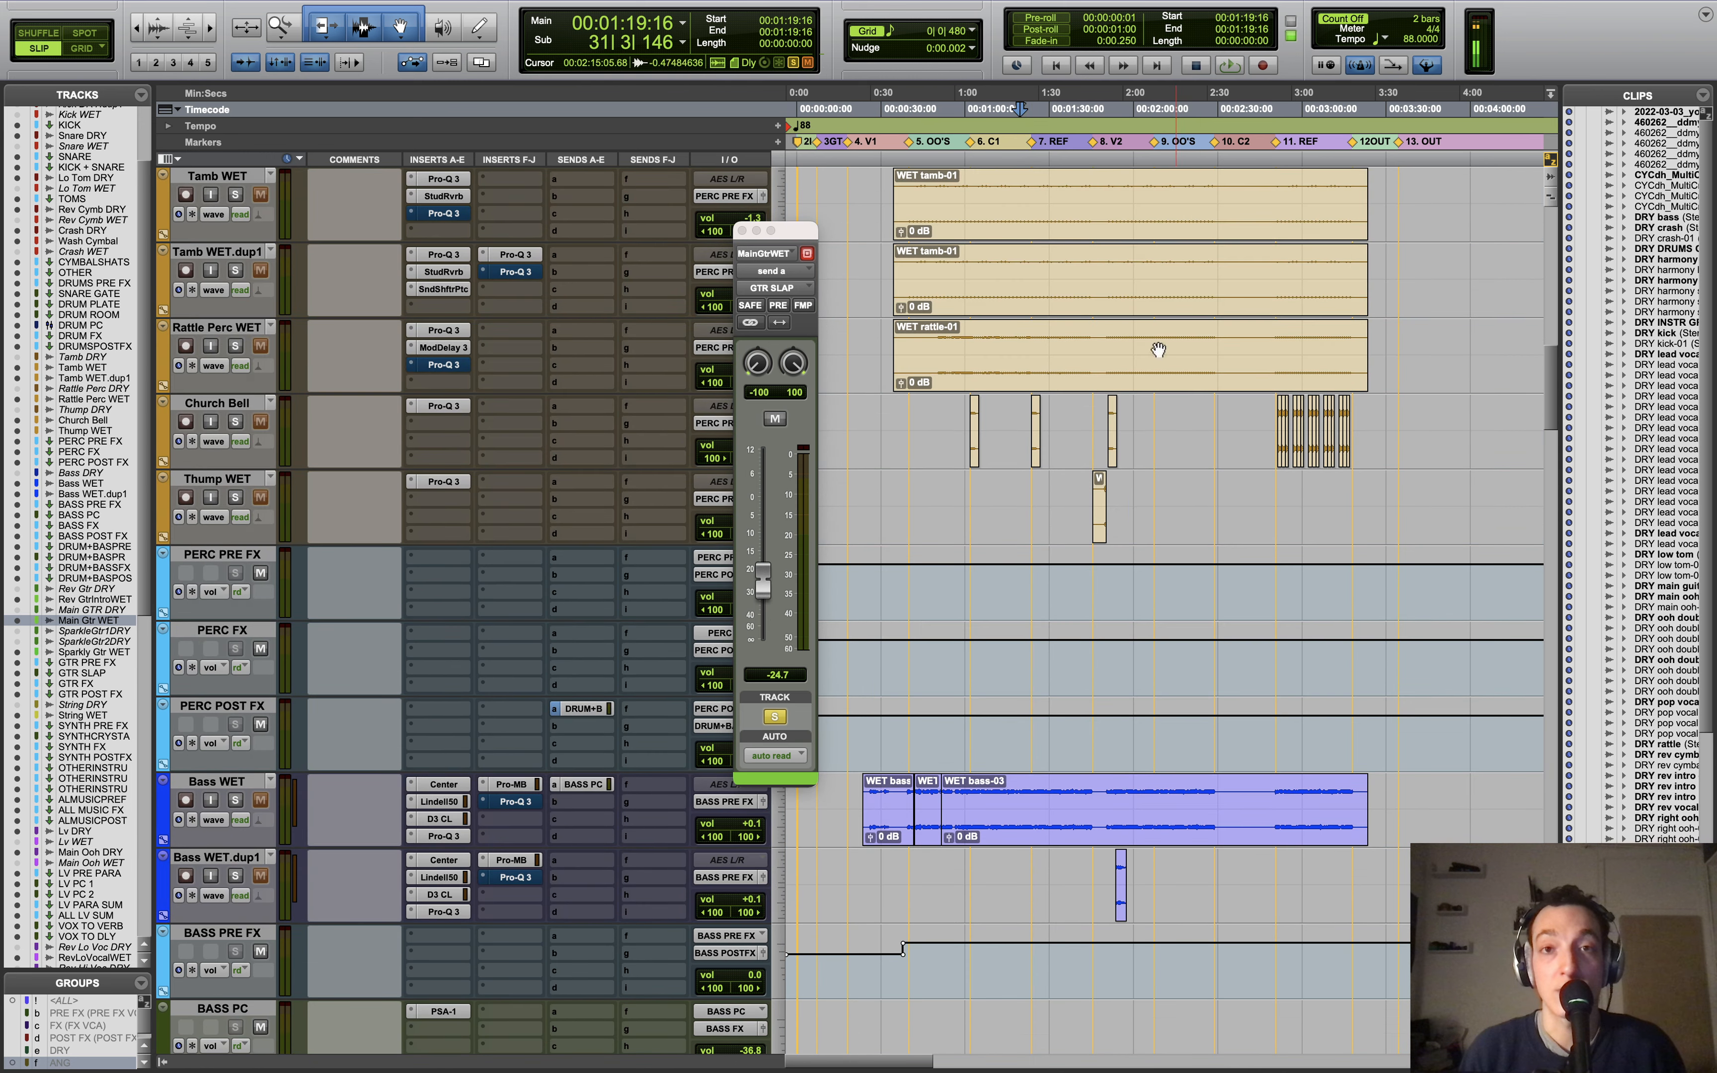
scroll(1121, 412, "down", 3)
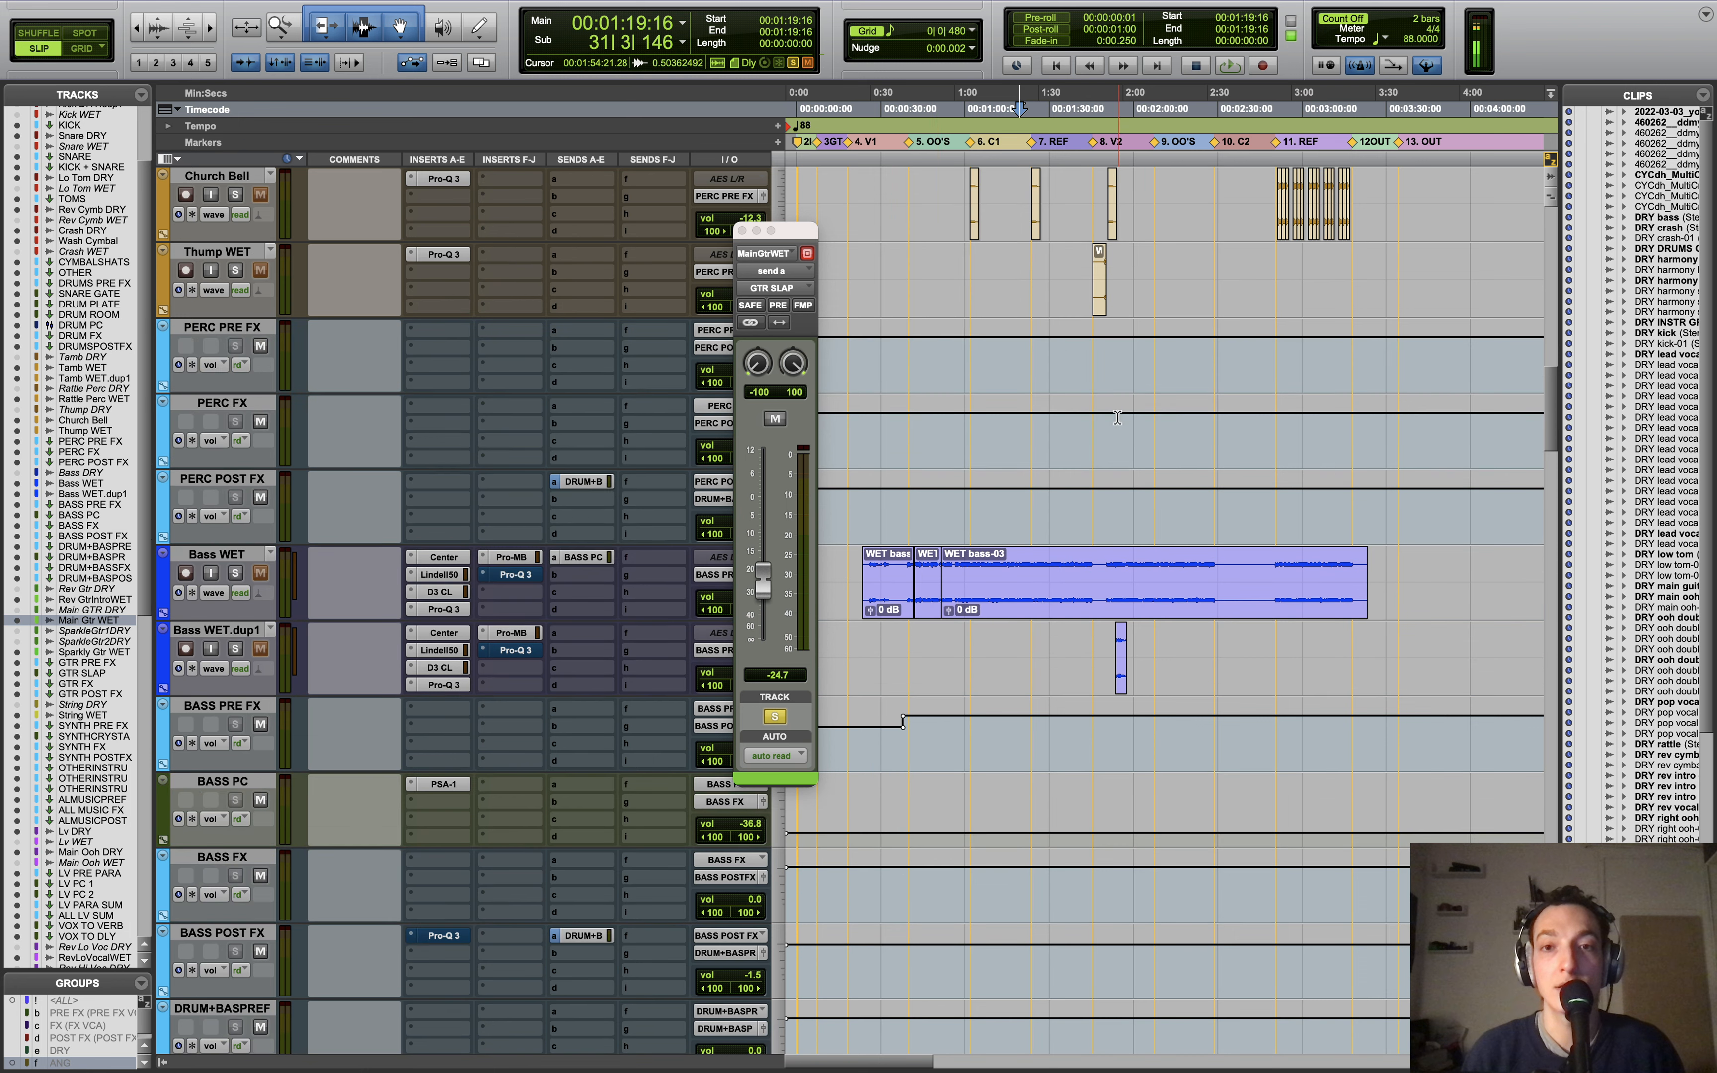
scroll(1116, 417, "up", 2)
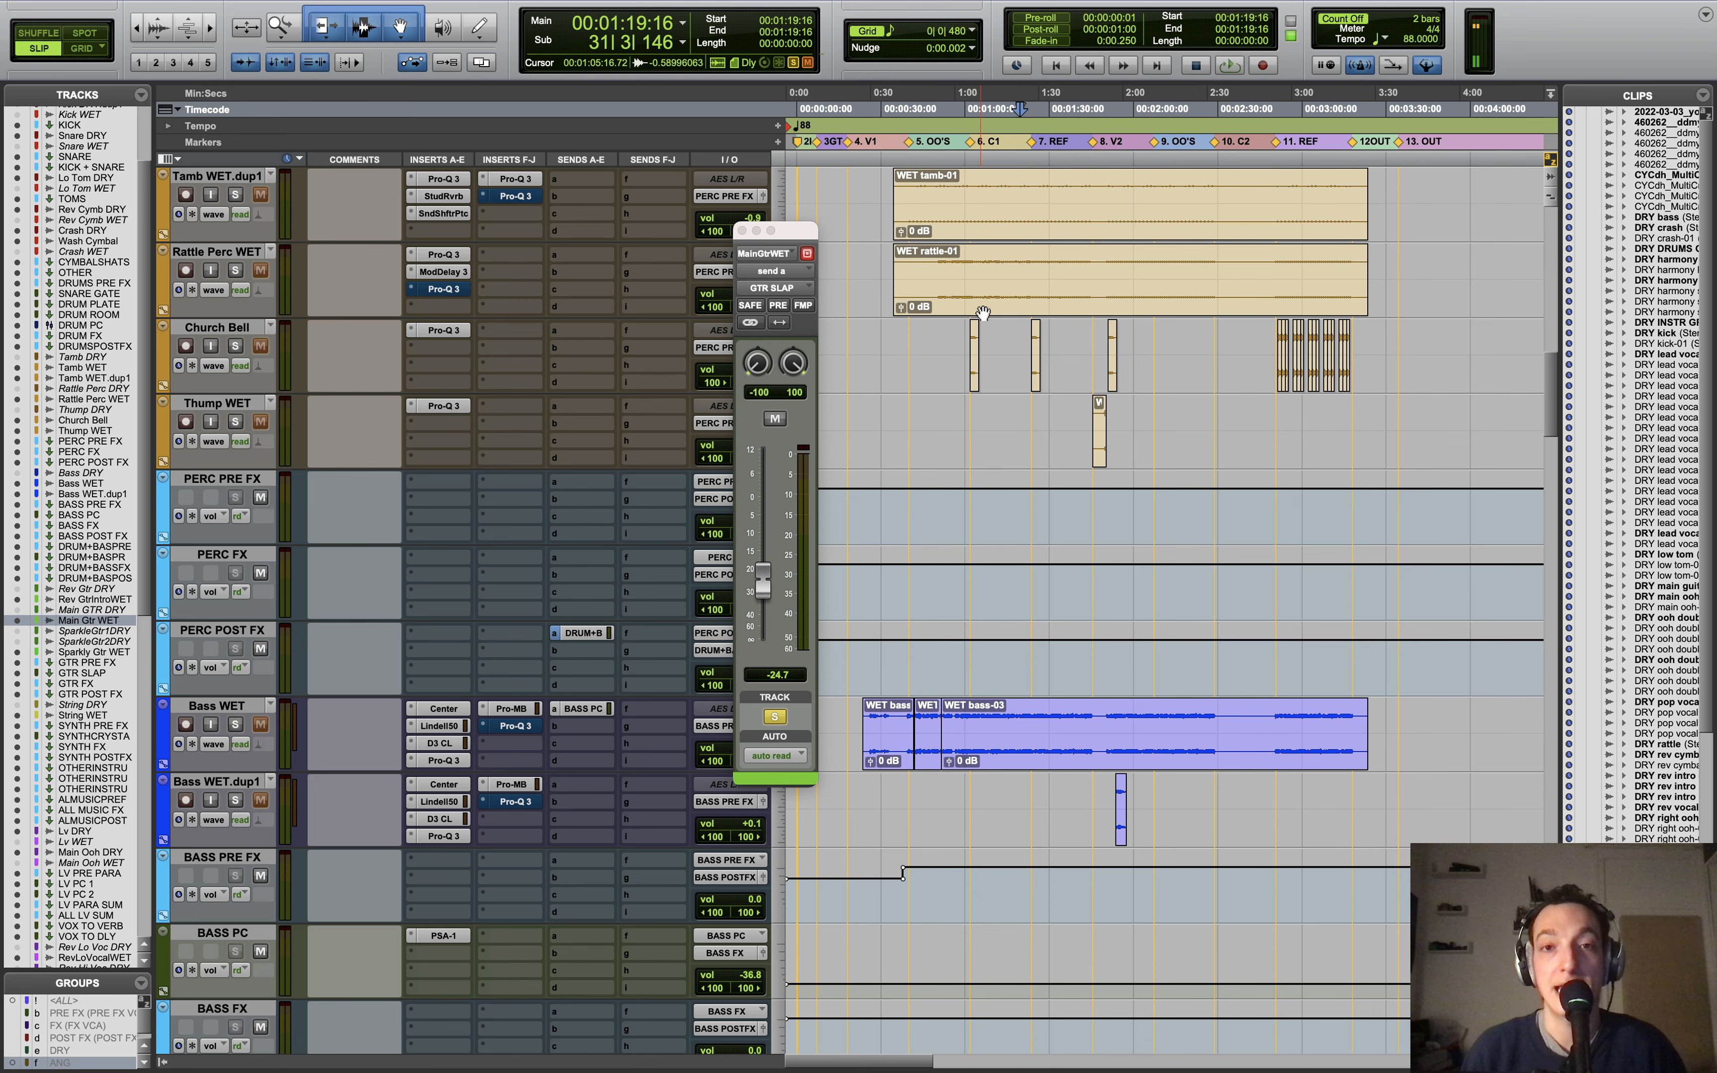
scroll(982, 323, "down", 1)
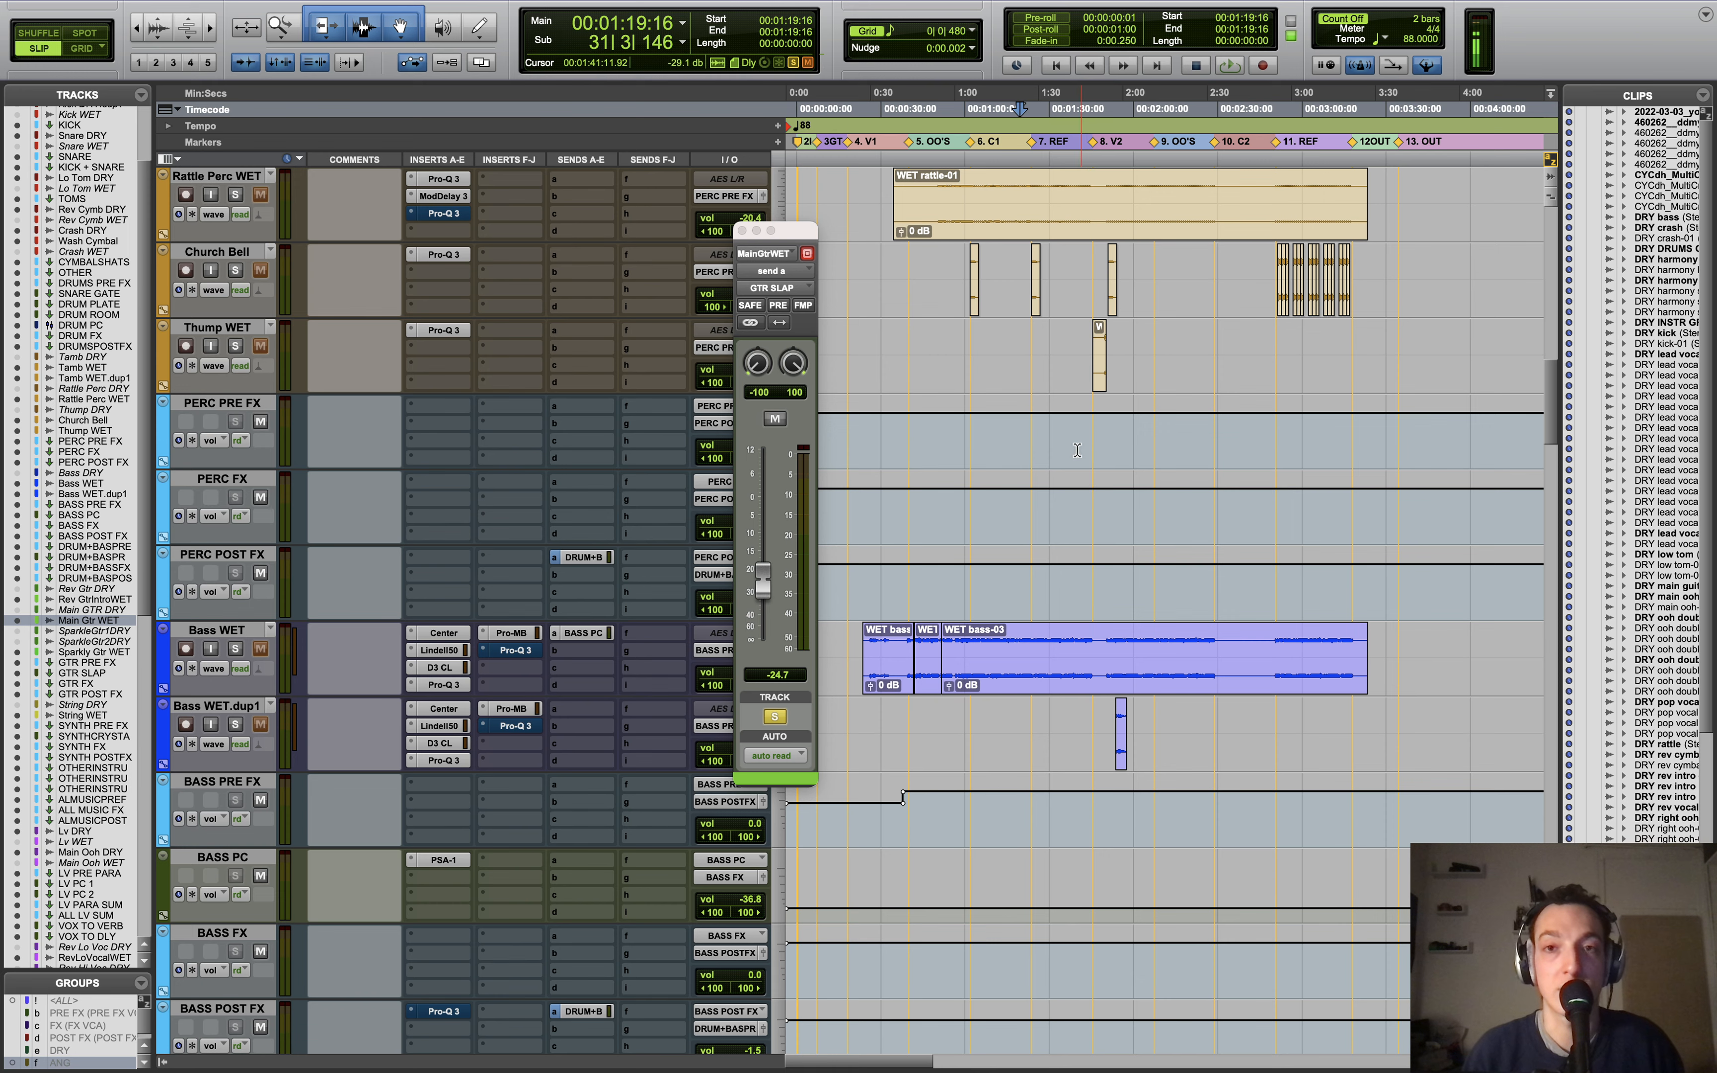
scroll(1084, 449, "up", 8)
scroll(1077, 450, "up", 4)
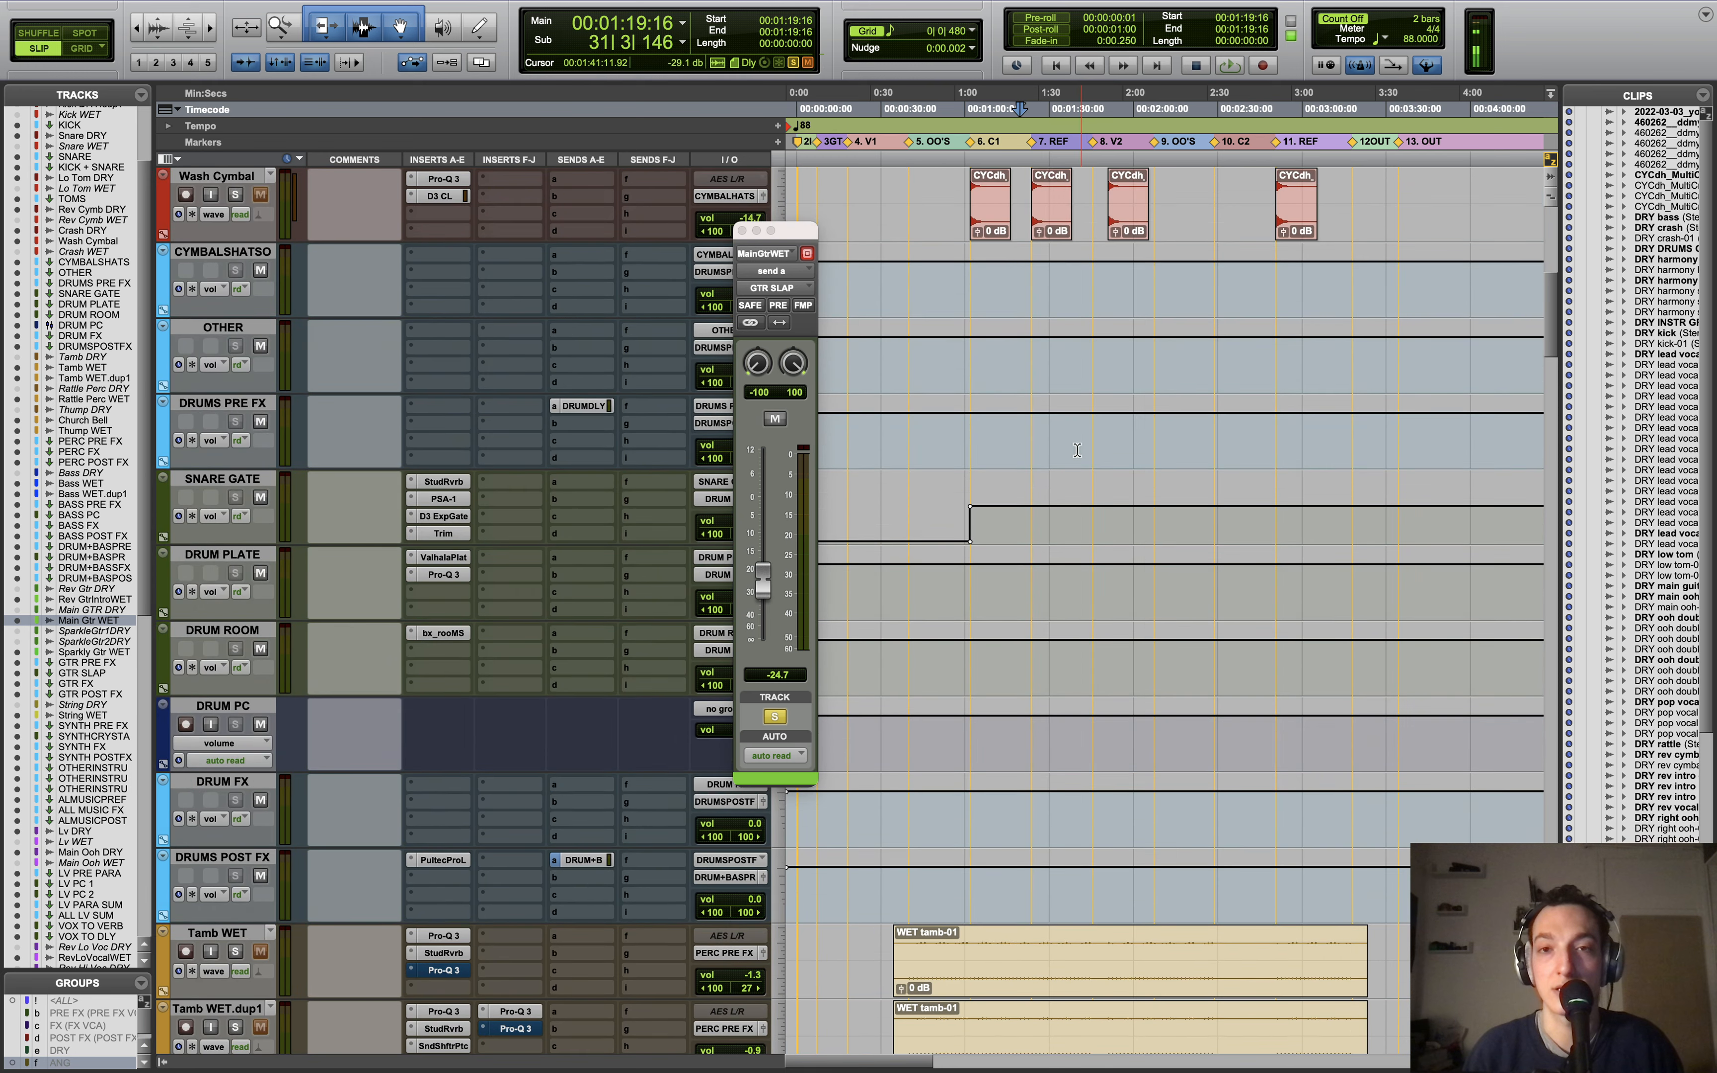
scroll(1077, 450, "down", 17)
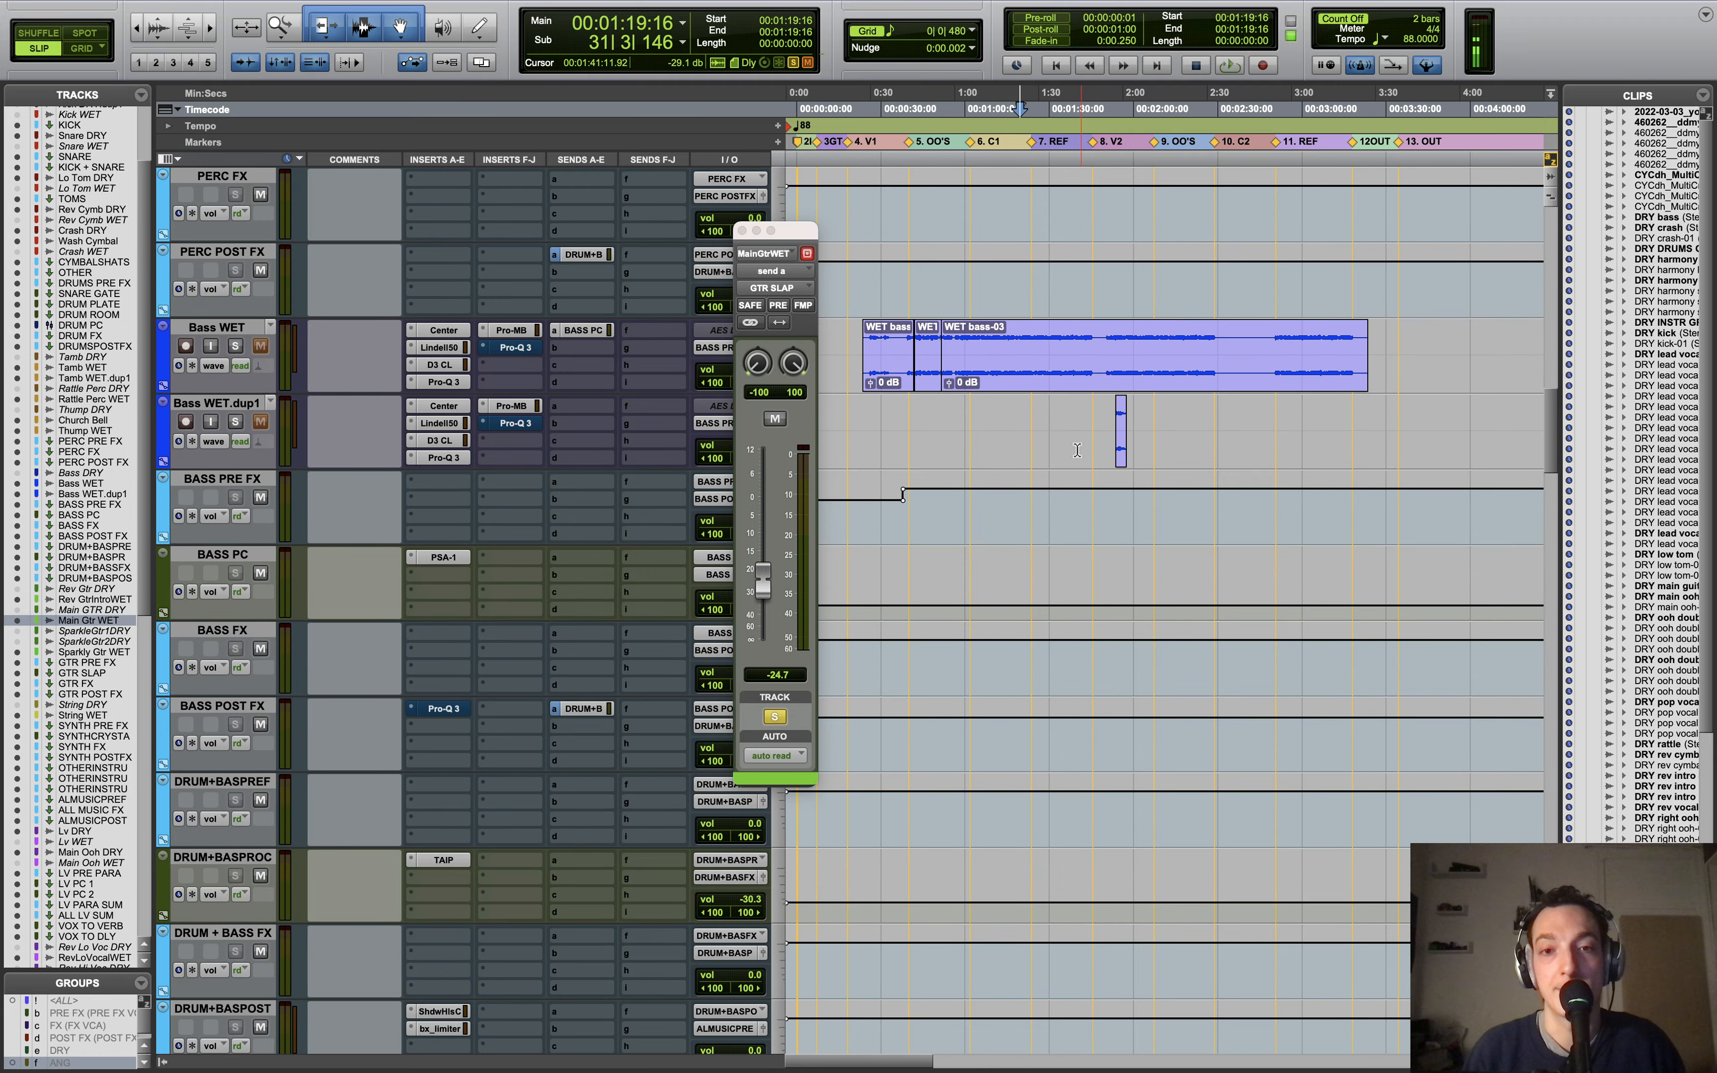
scroll(1077, 450, "down", 7)
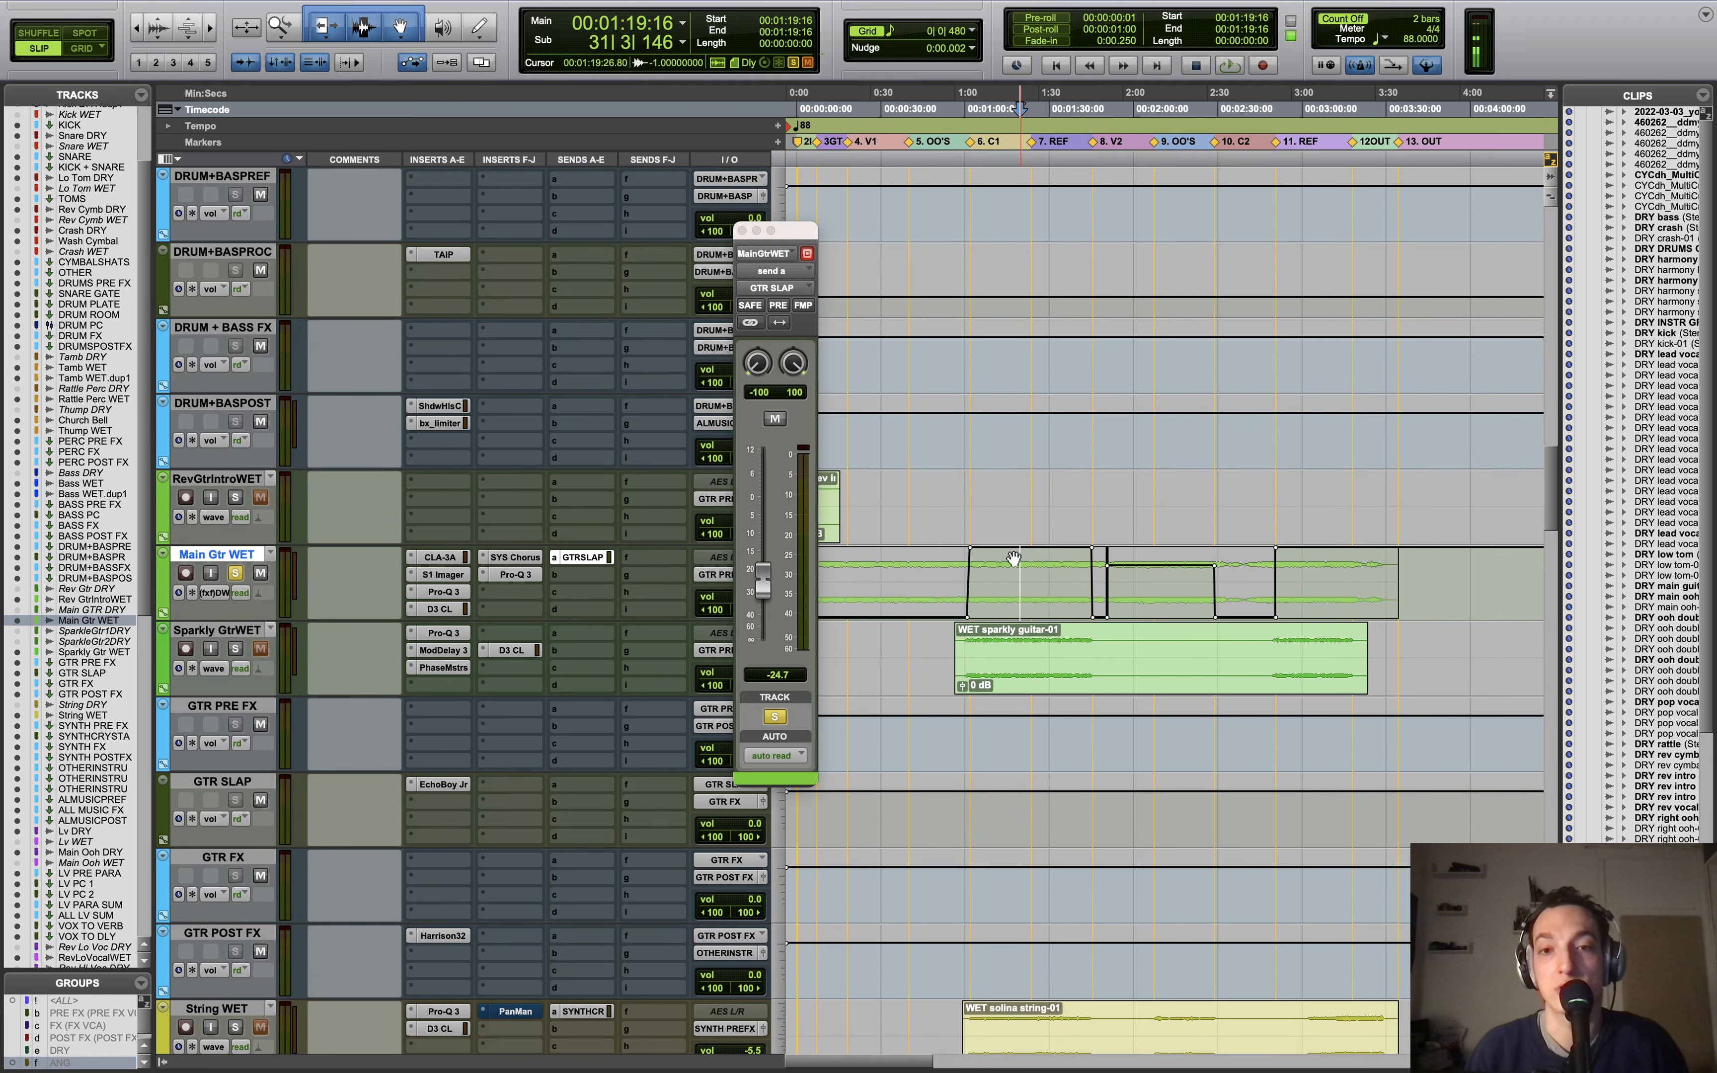
Step: Select about 0:59 to 1:41 on the GTR PRE FX track
left_click(962, 749)
left_click_drag(963, 748, 1079, 748)
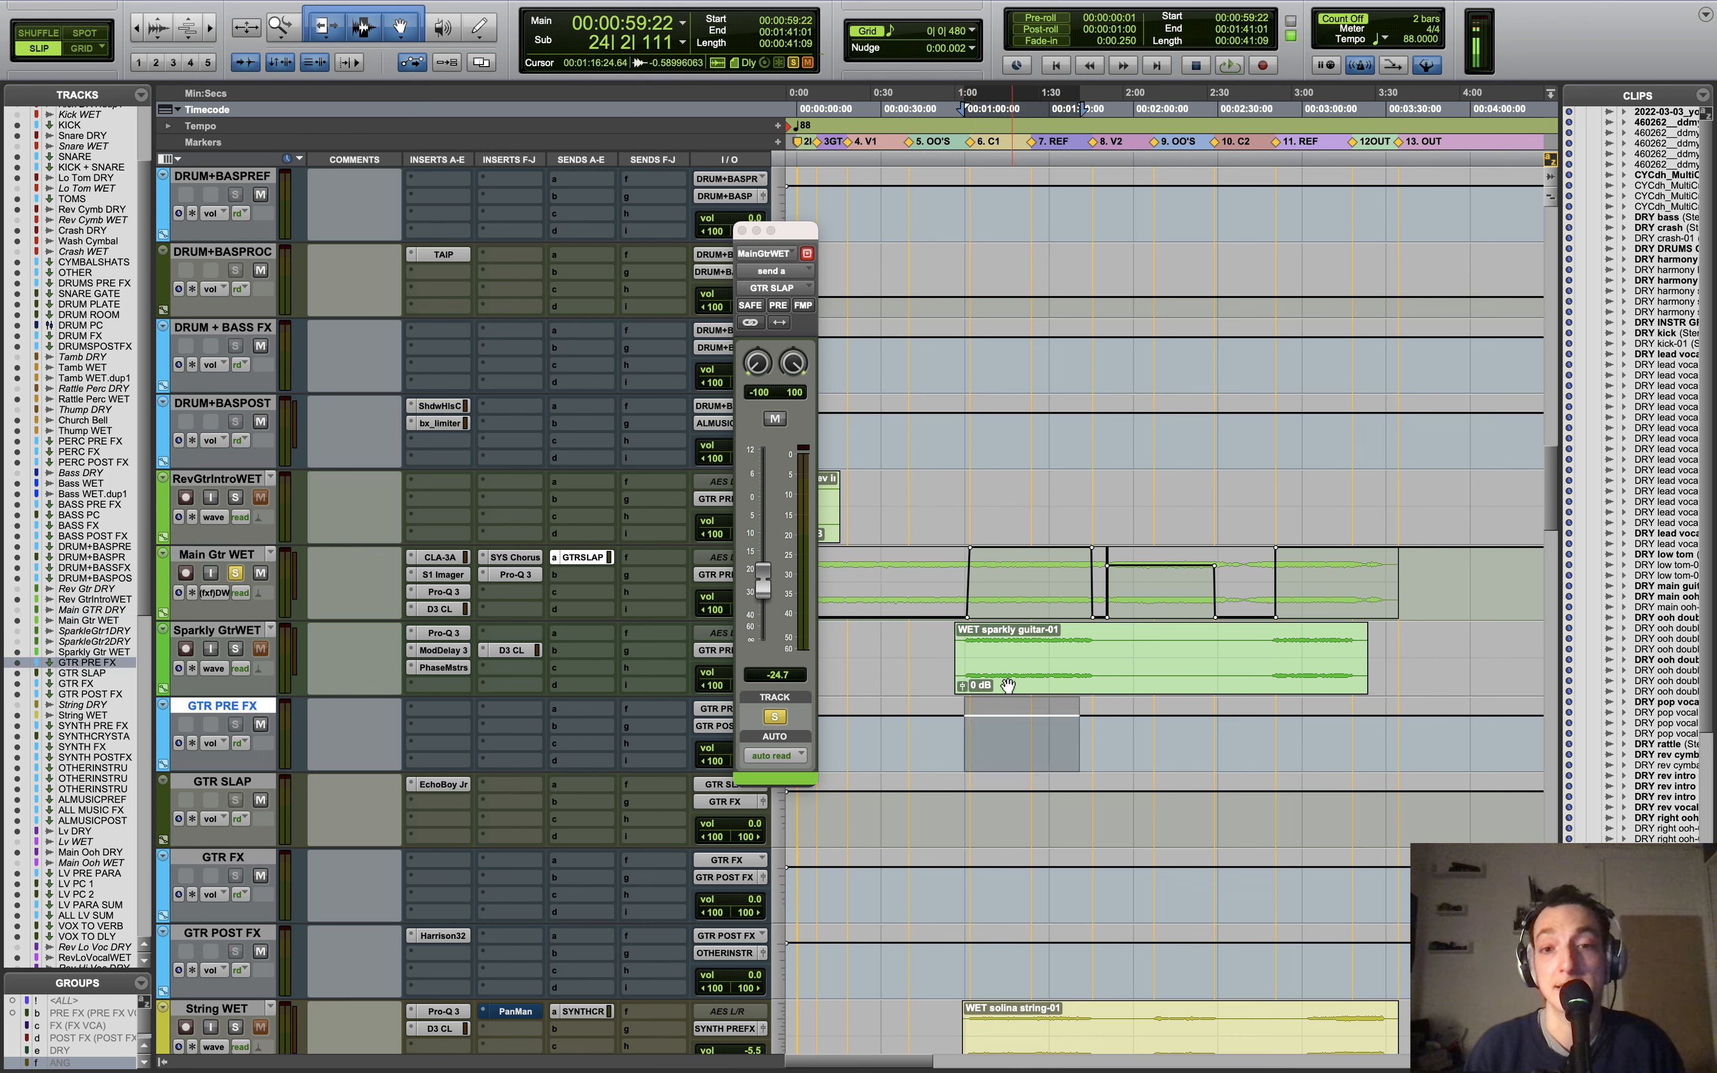
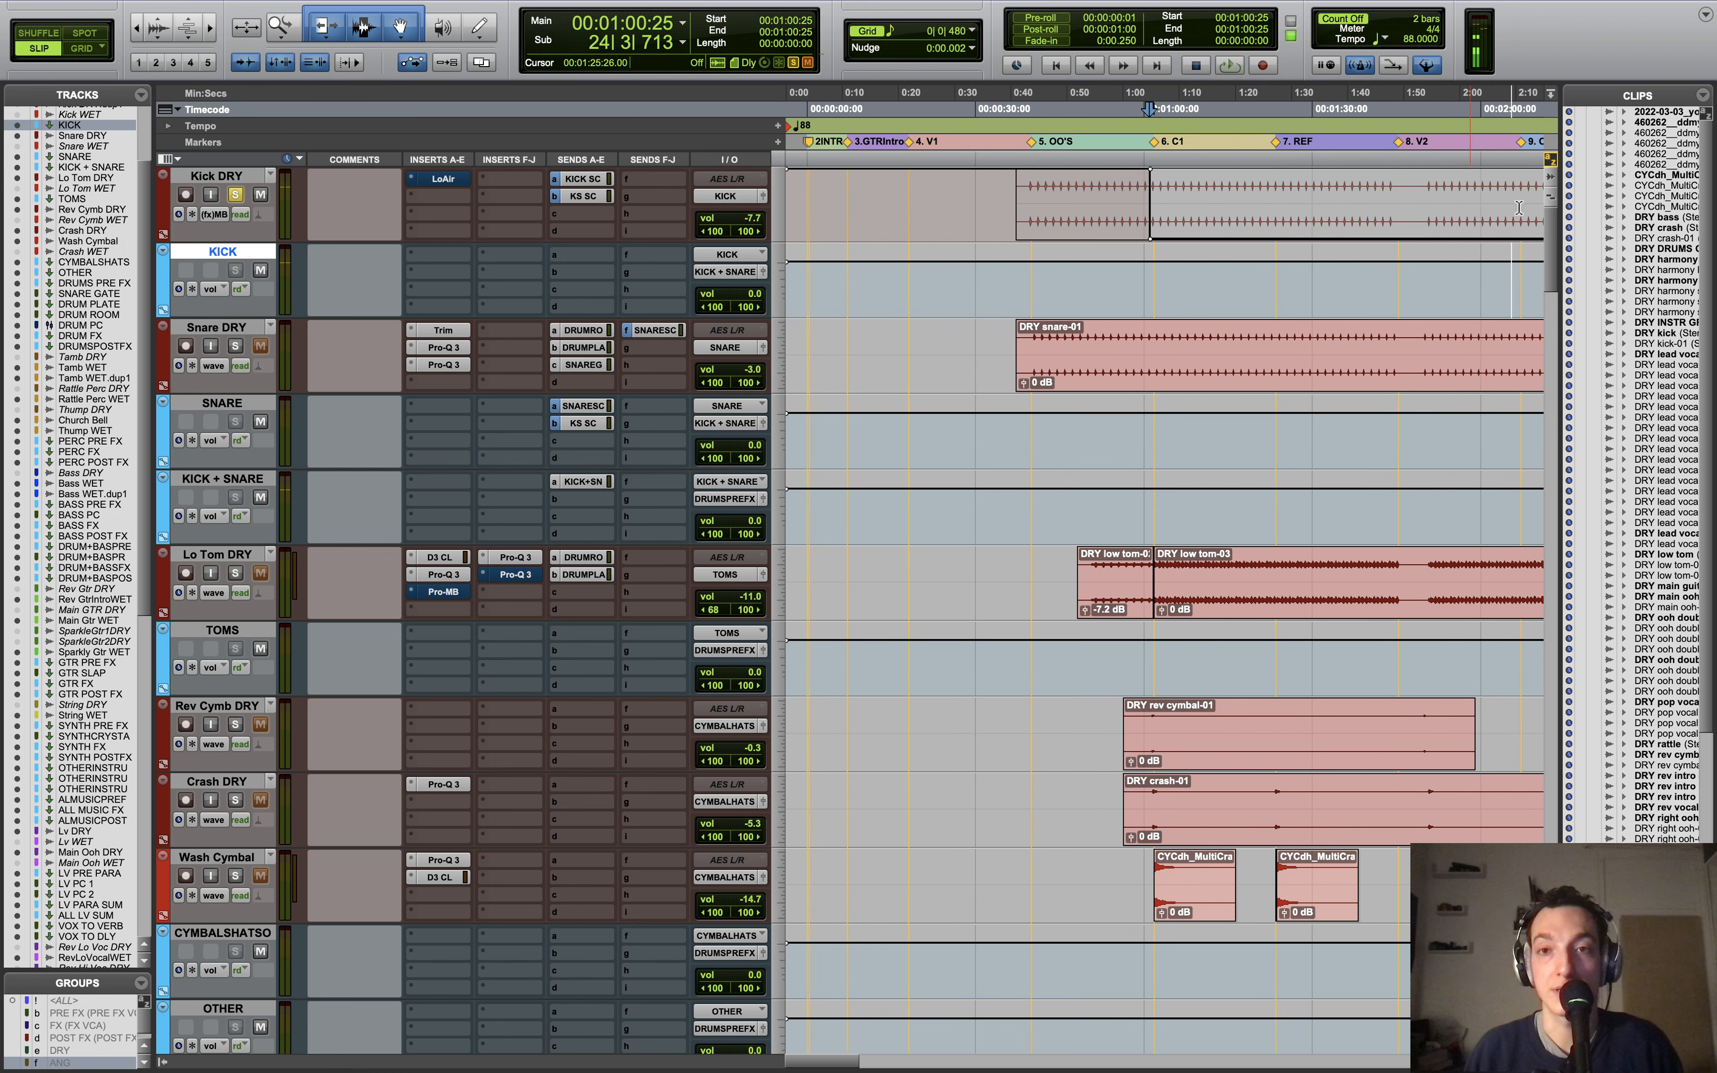
Step: Solo the Snare DRY track and open the first of its two Pro-Q 3 equalizers
left_click(237, 348)
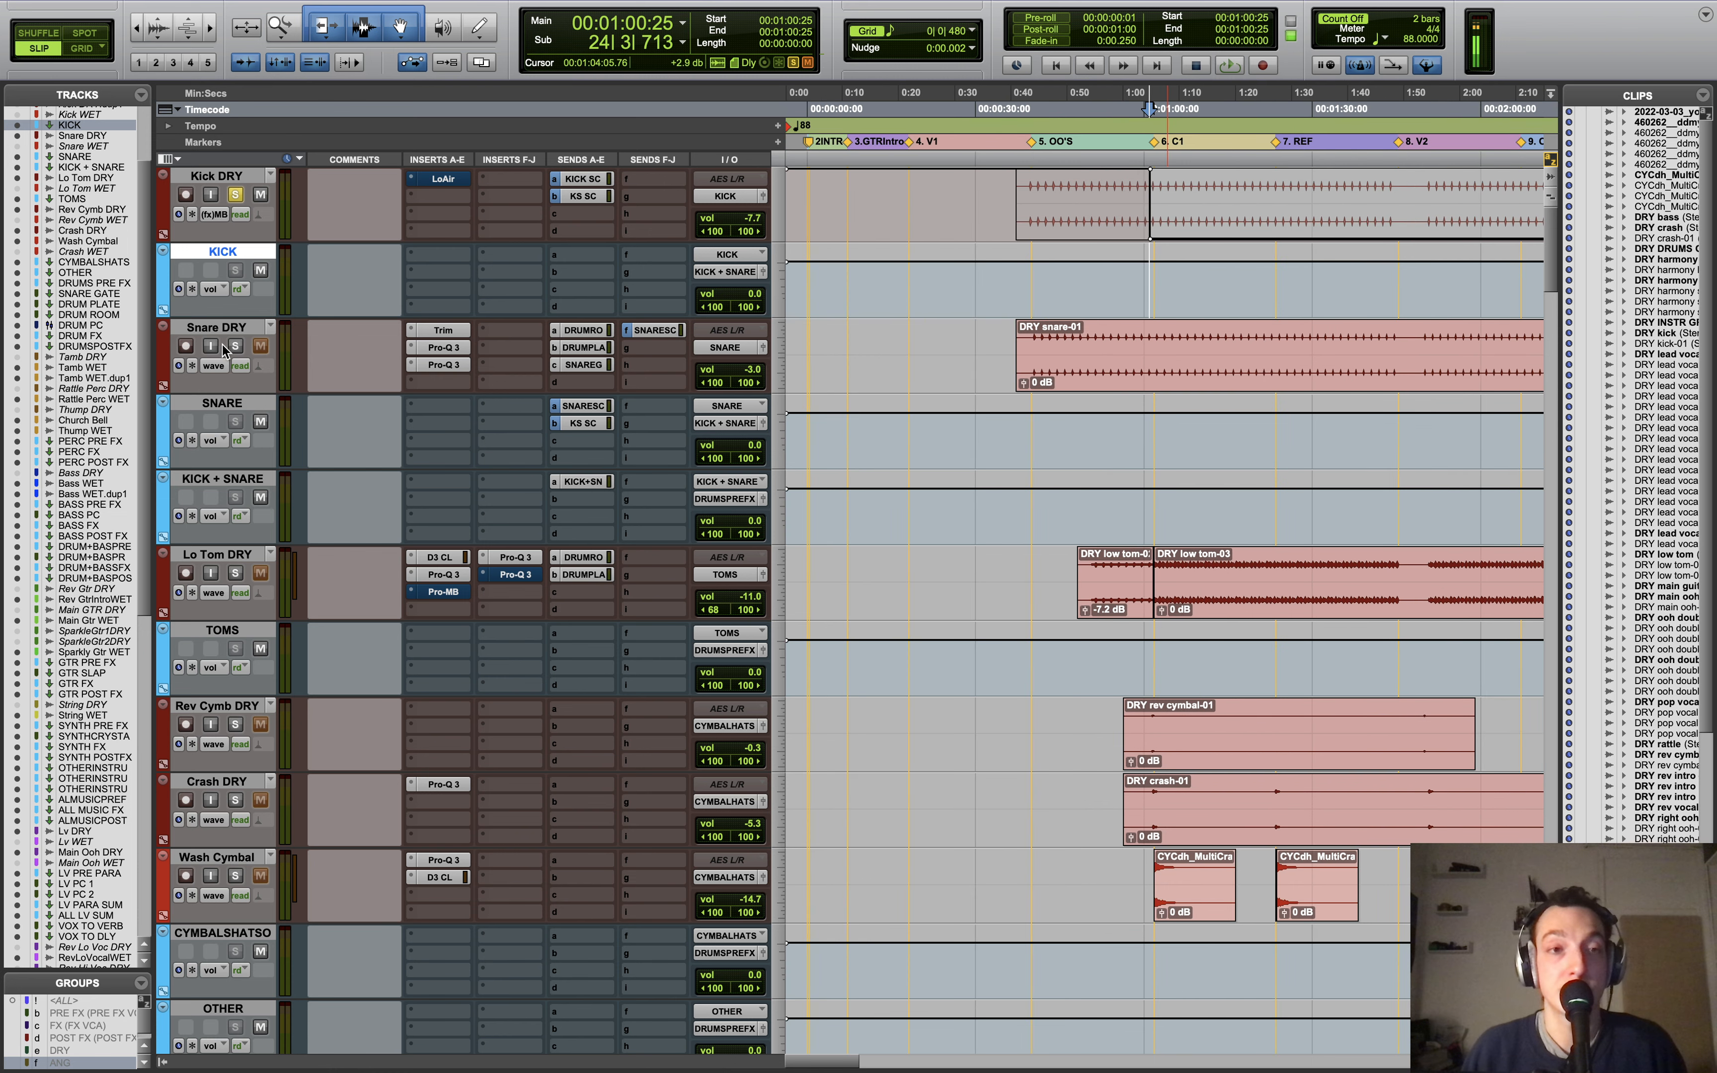
left_click(234, 348)
left_click(444, 347)
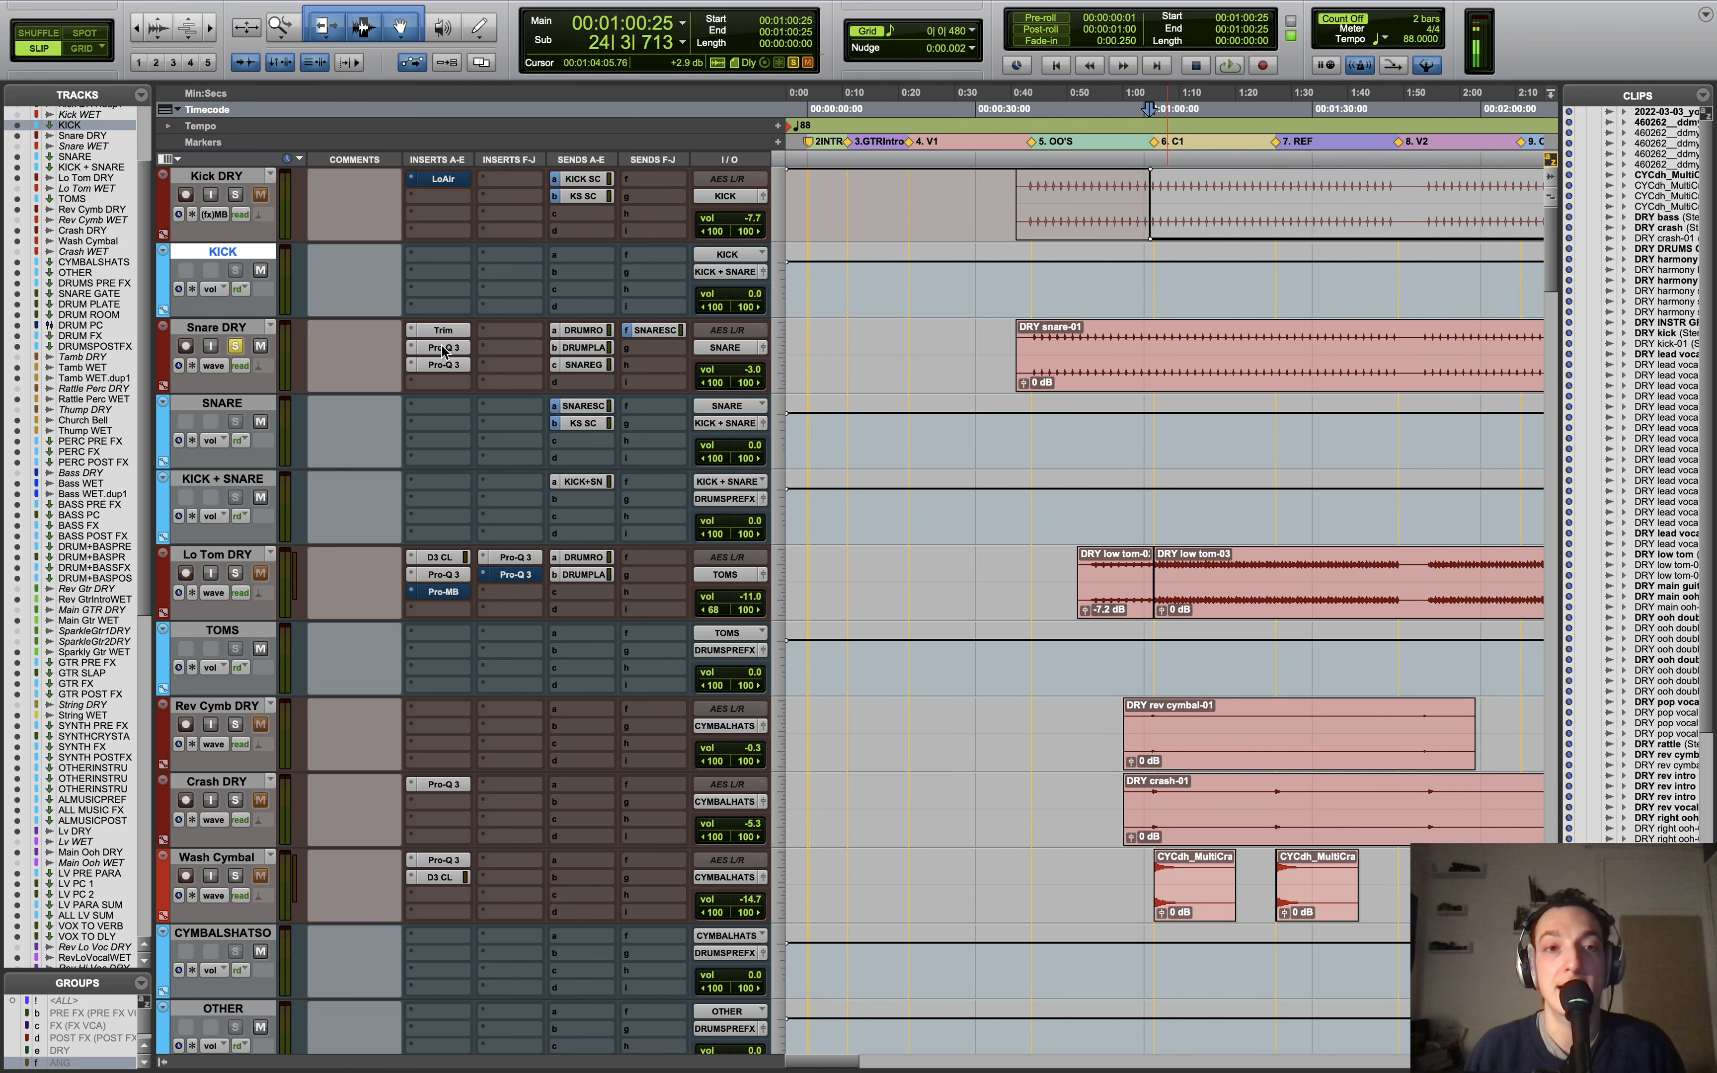
left_click_drag(774, 289, 744, 552)
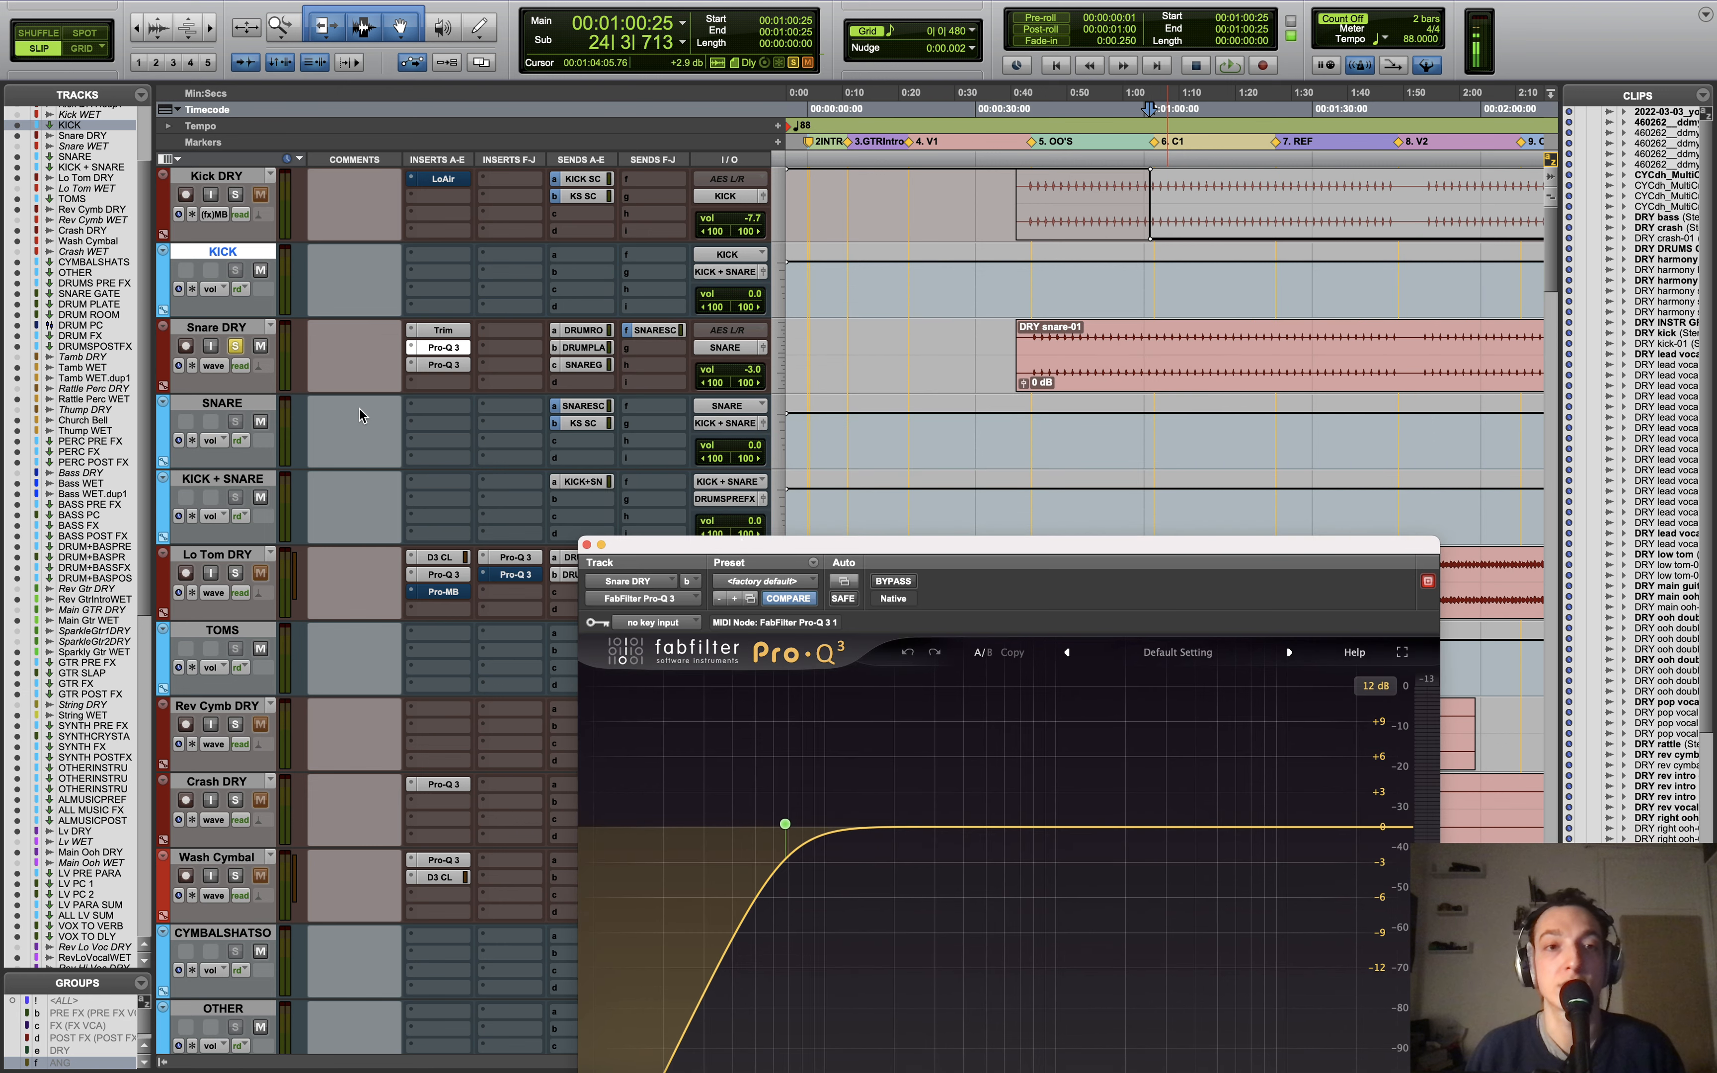
Step: Play the snare from 00:00:40:29 while auditioning the Pro-Q 3's low-cut band in solo, and stop playback
left_click(803, 533)
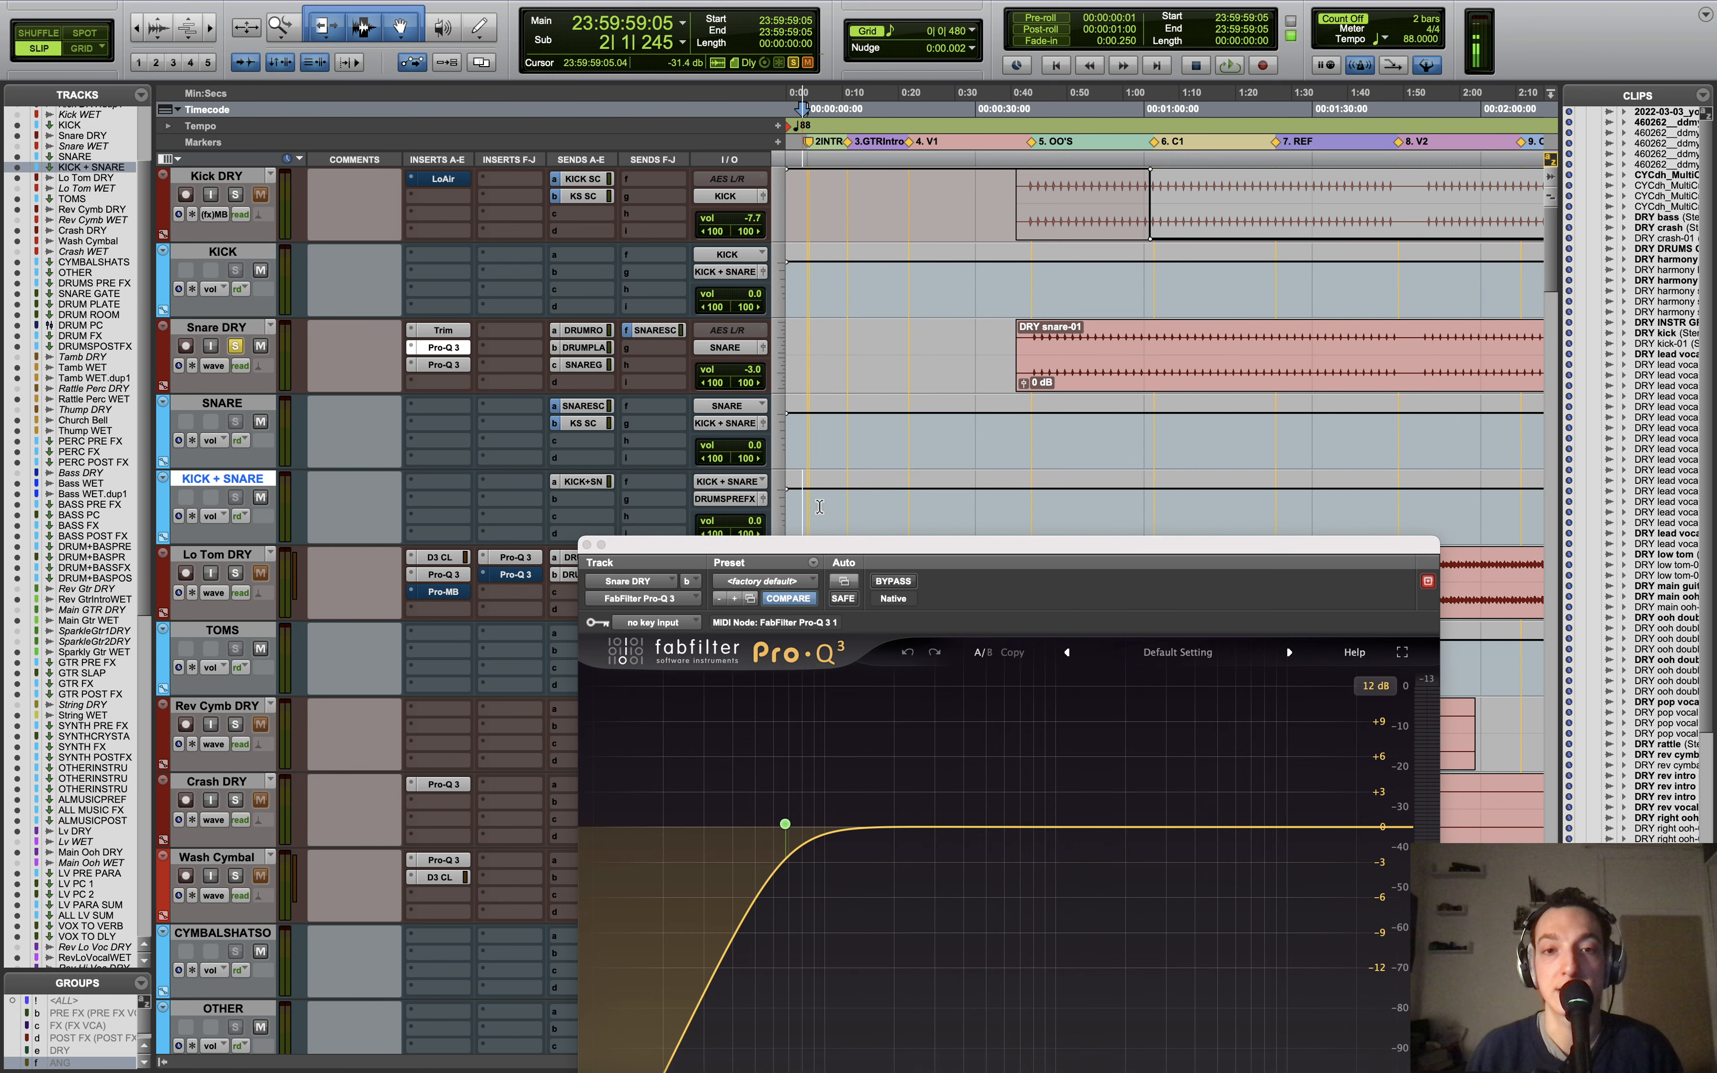
left_click(983, 500)
left_click(1037, 437)
left_click_drag(847, 551, 837, 472)
mouse_move(791, 742)
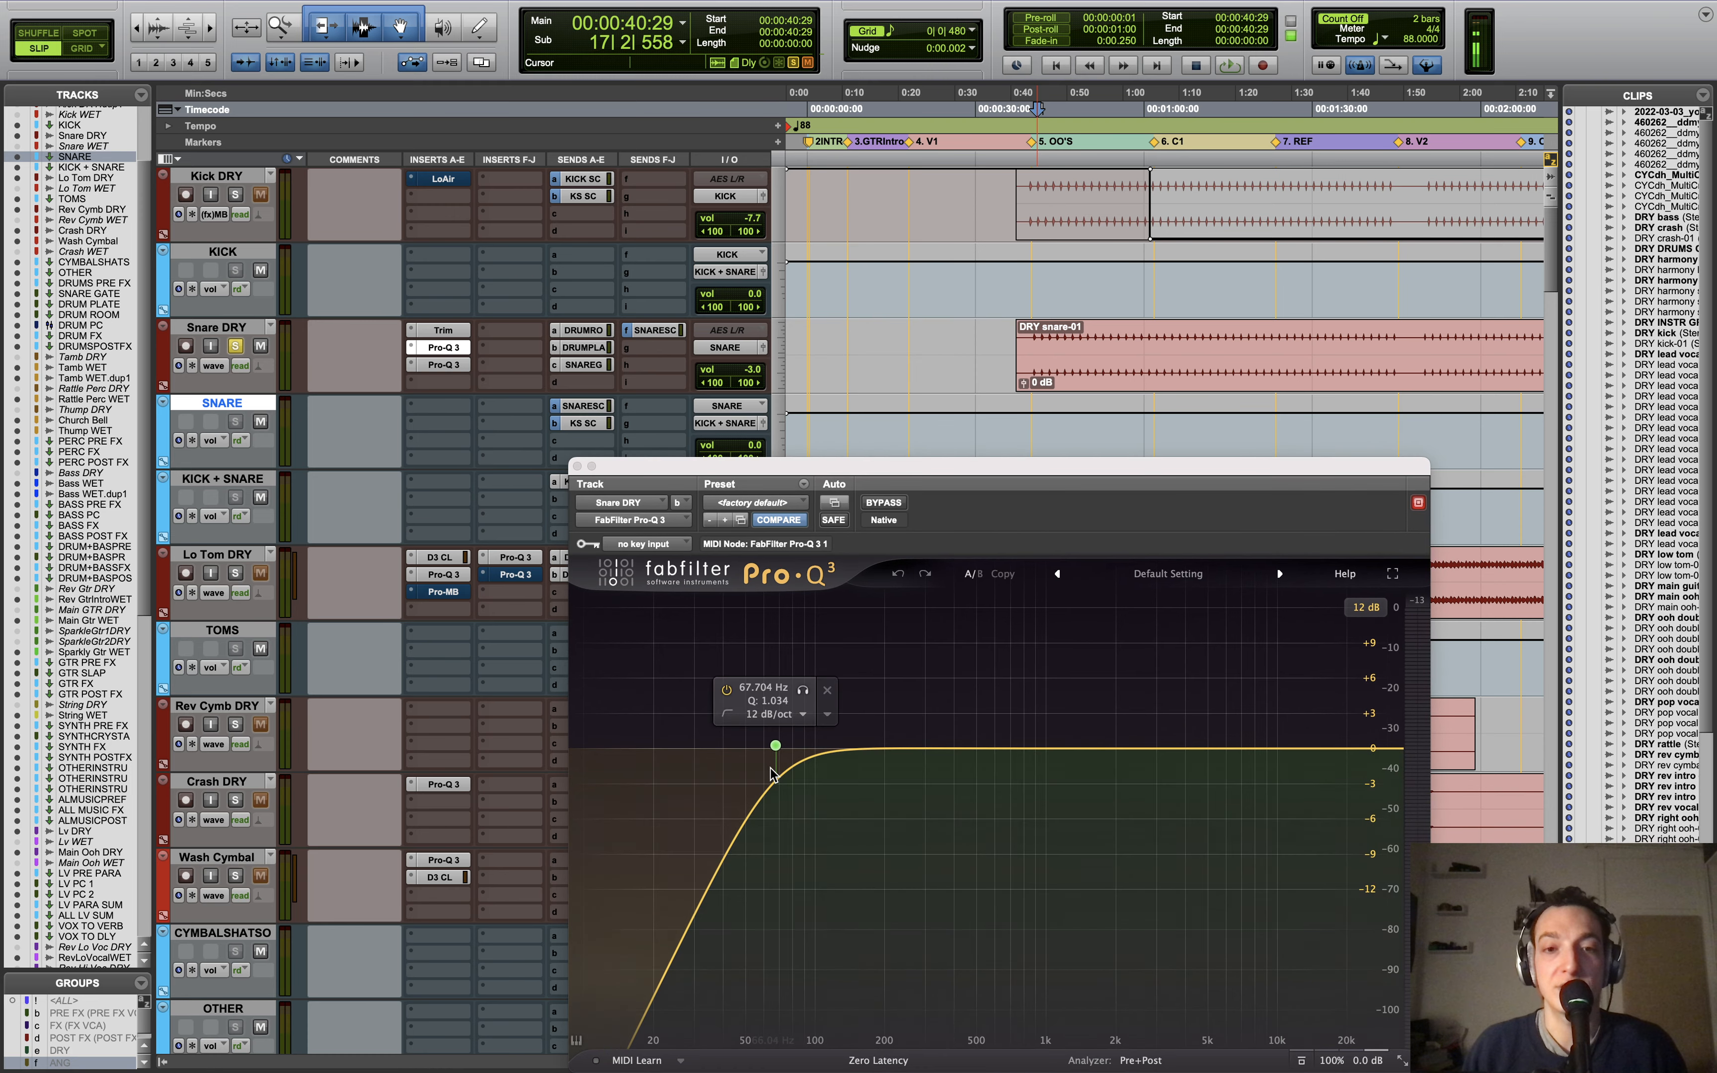
left_click(804, 690)
key("space")
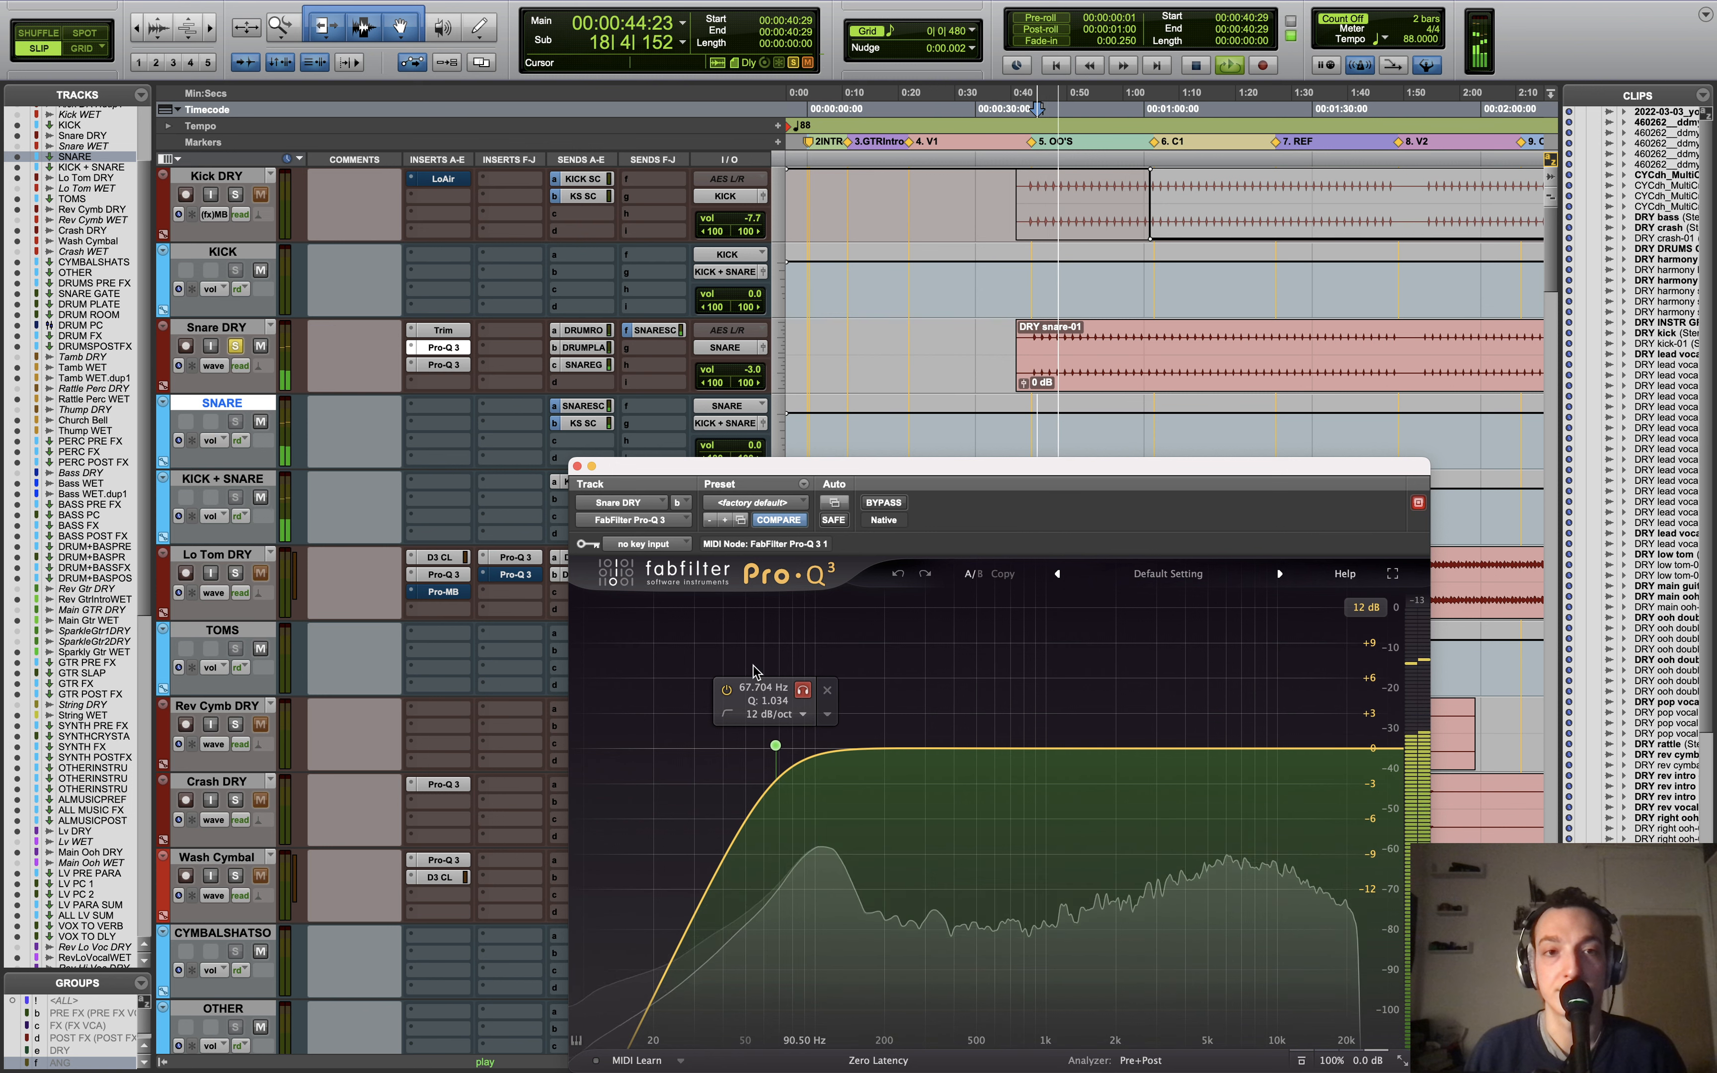
left_click(803, 690)
key("space")
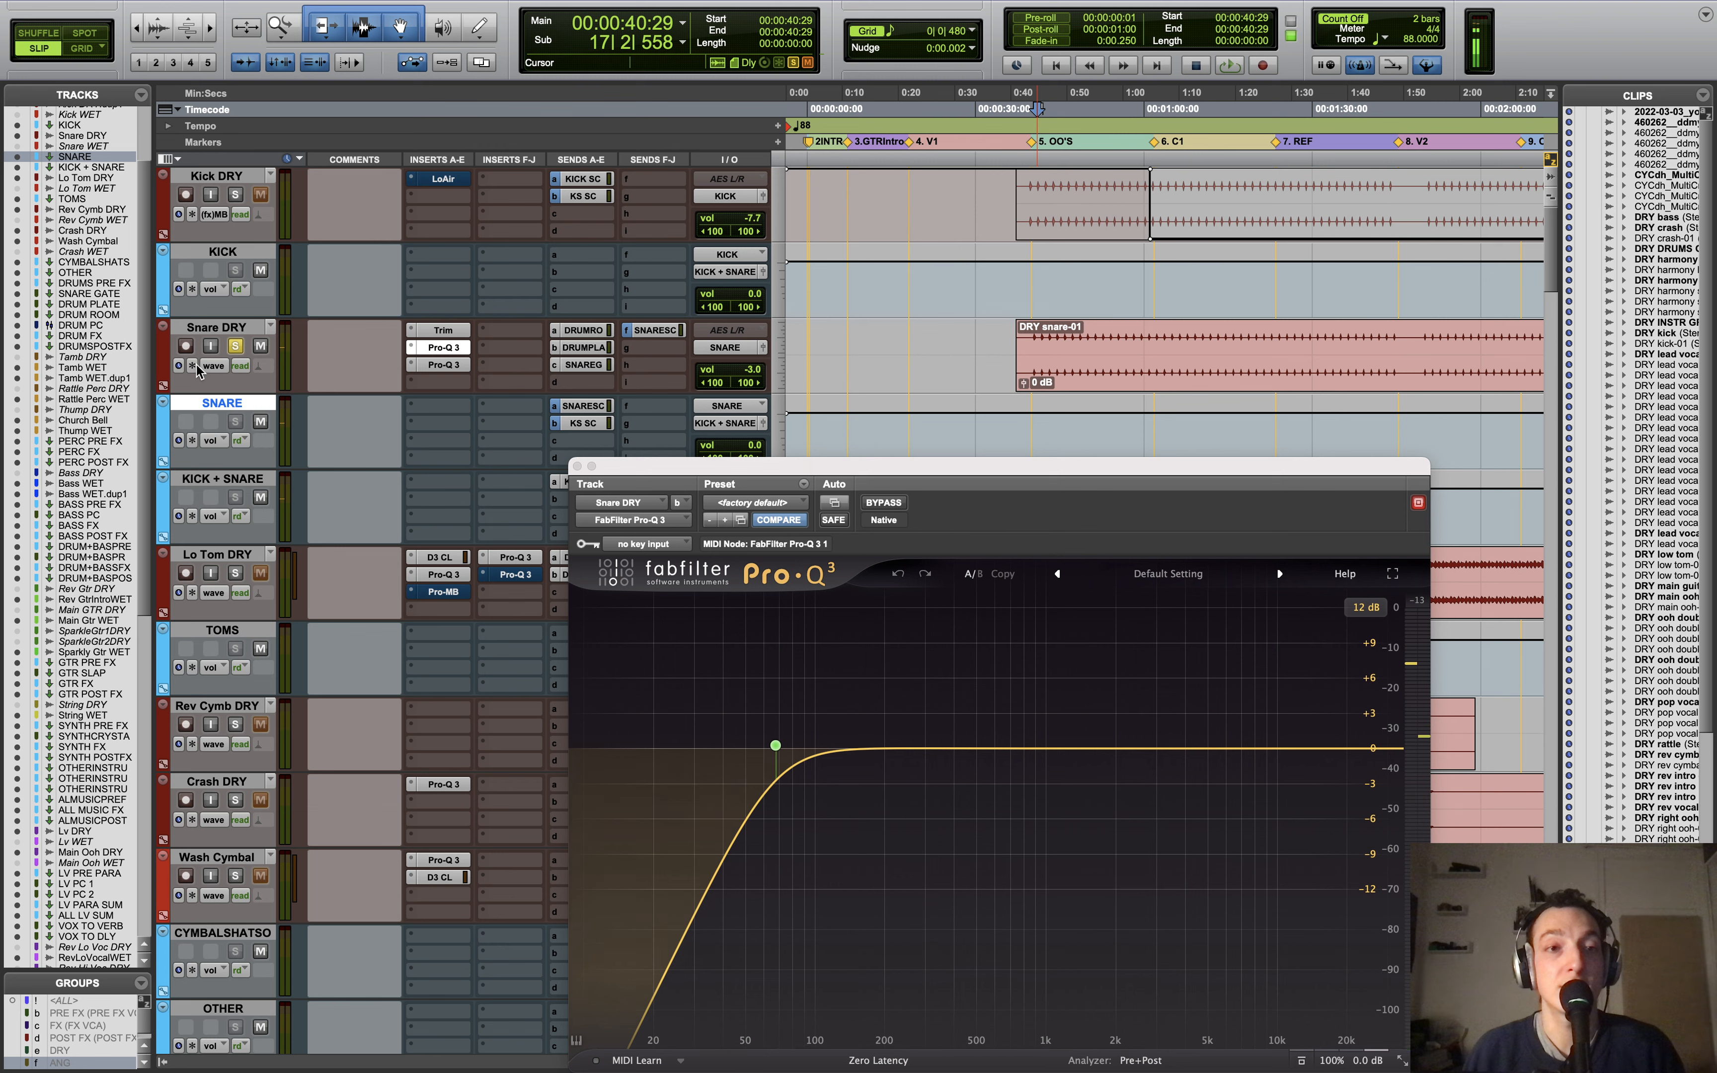
left_click(195, 366)
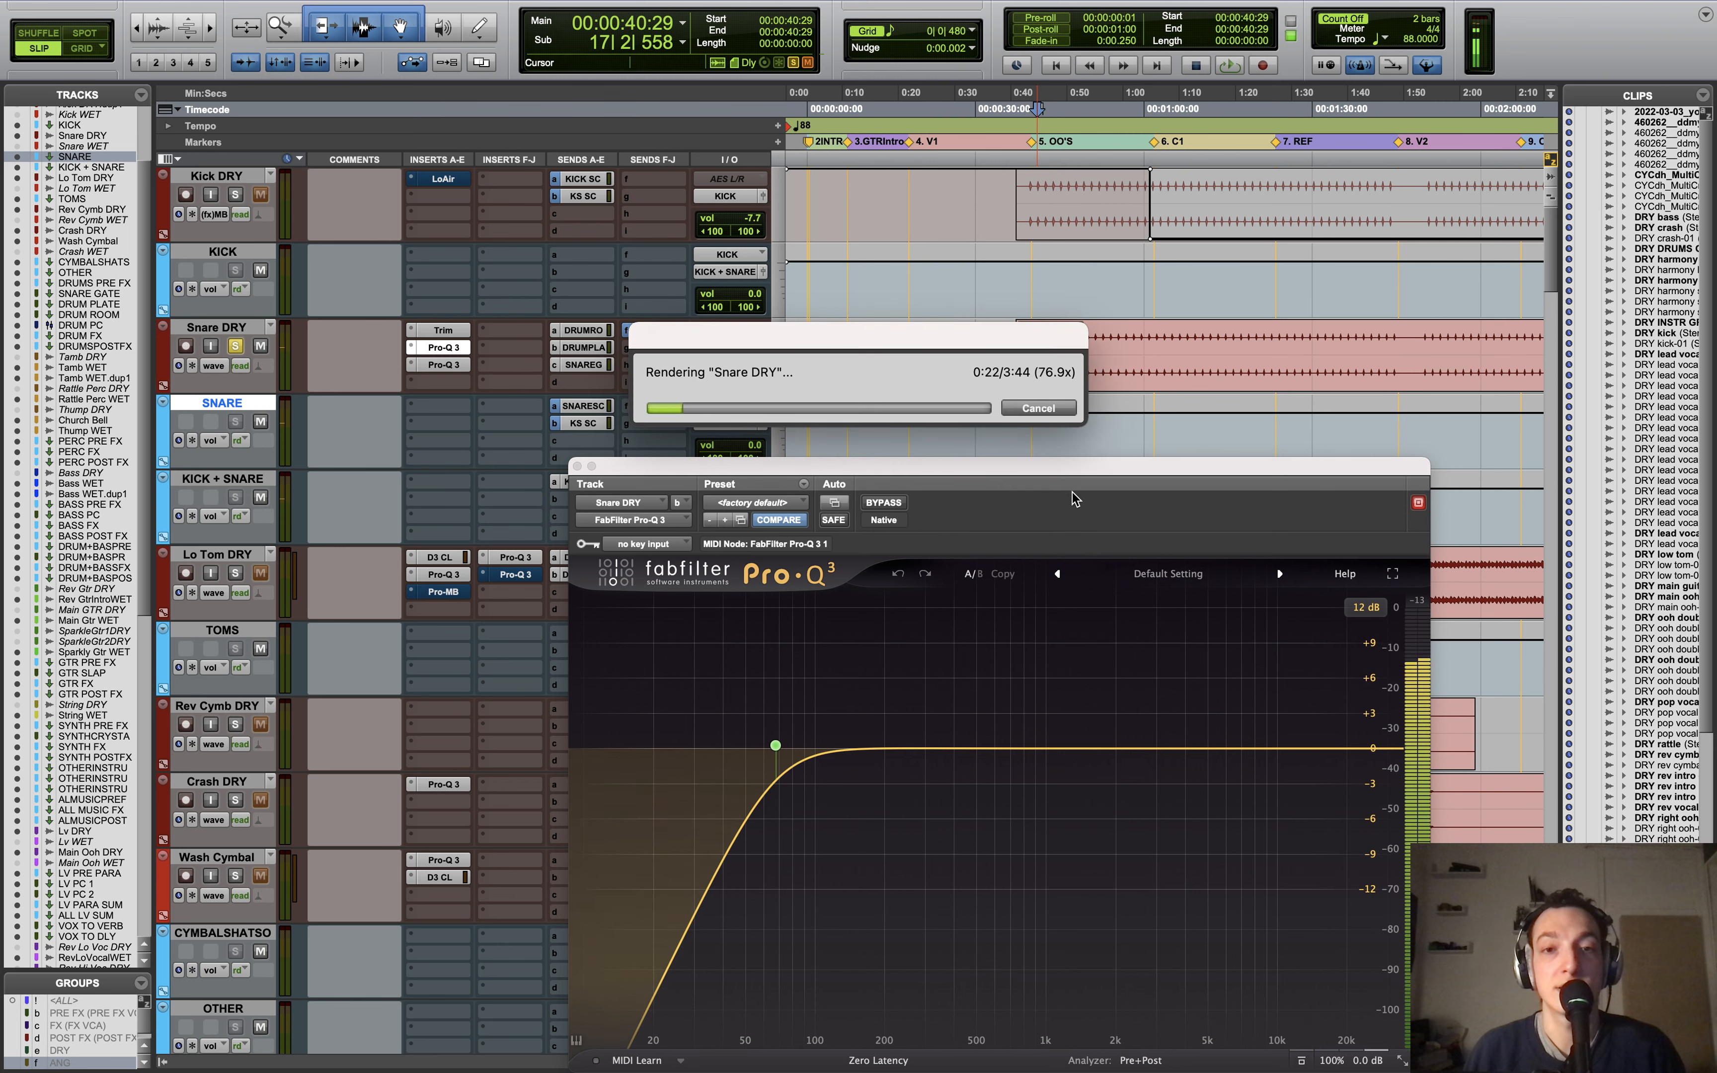
left_click(215, 366)
left_click(516, 376)
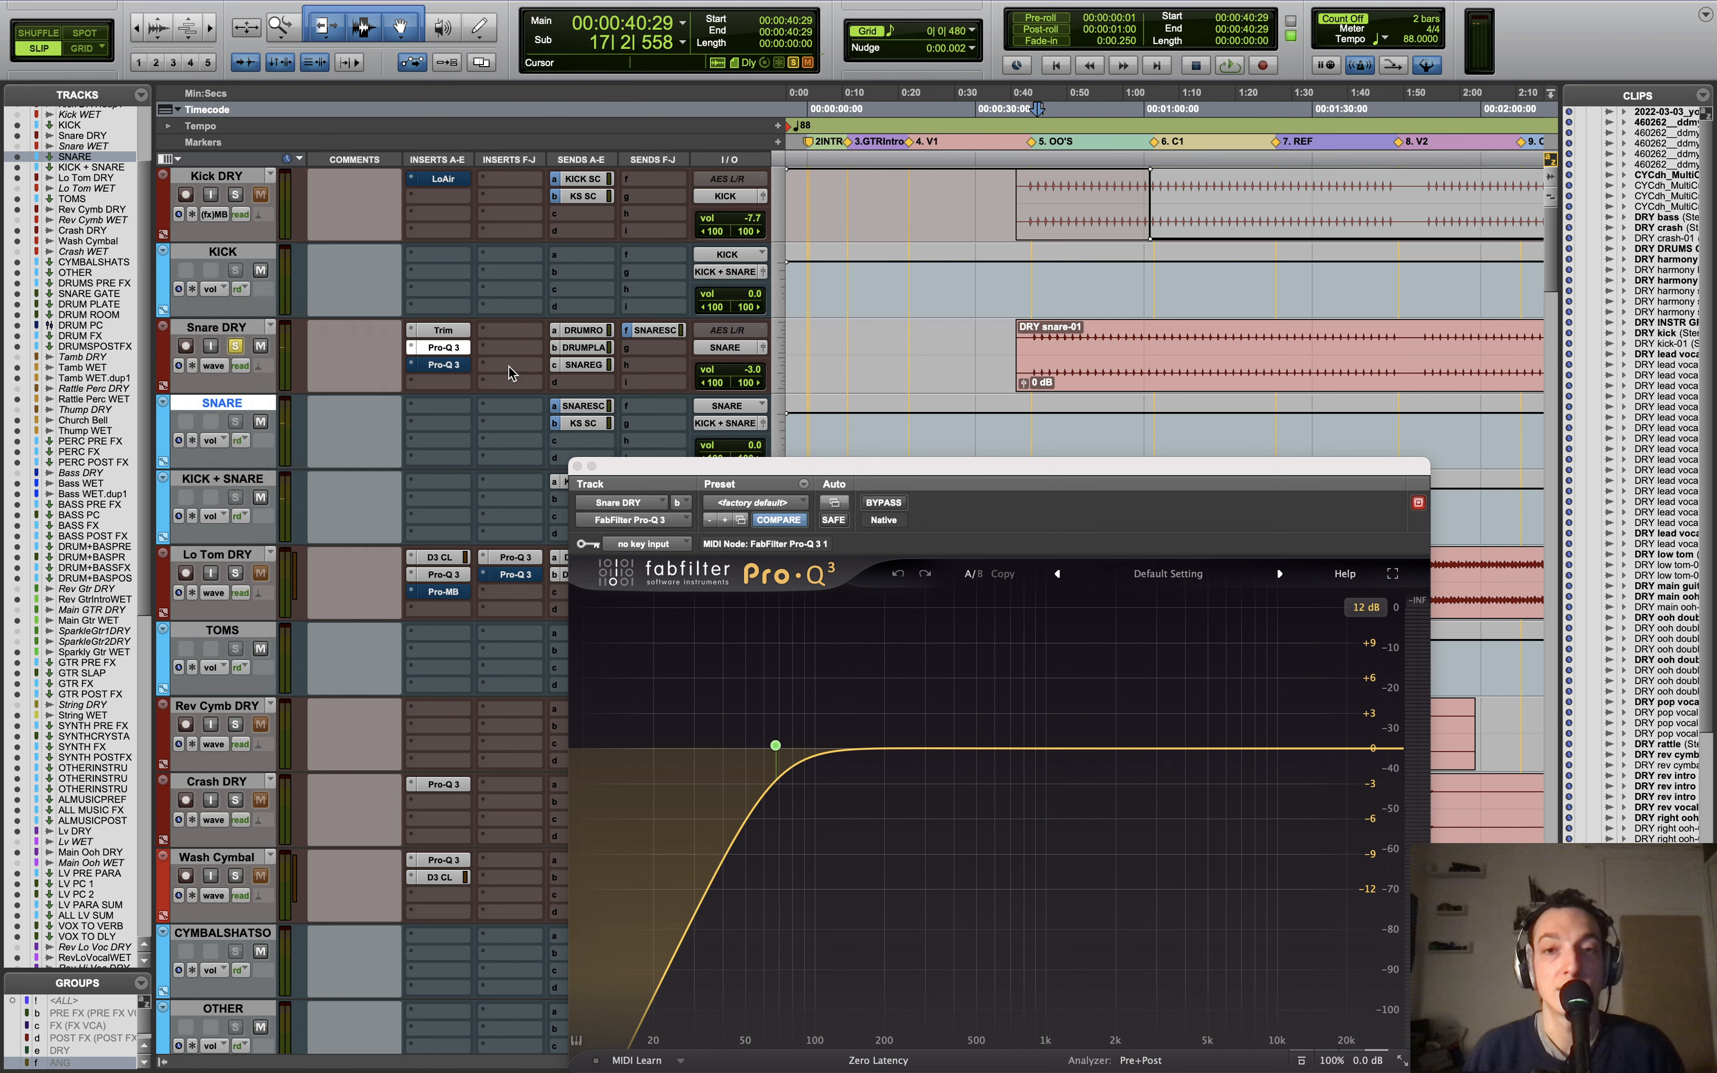
Step: Show the master bypass automation of Snare DRY's second Pro-Q 3 and place the playback cursor before the chorus at 00:00:52:12
left_click(220, 366)
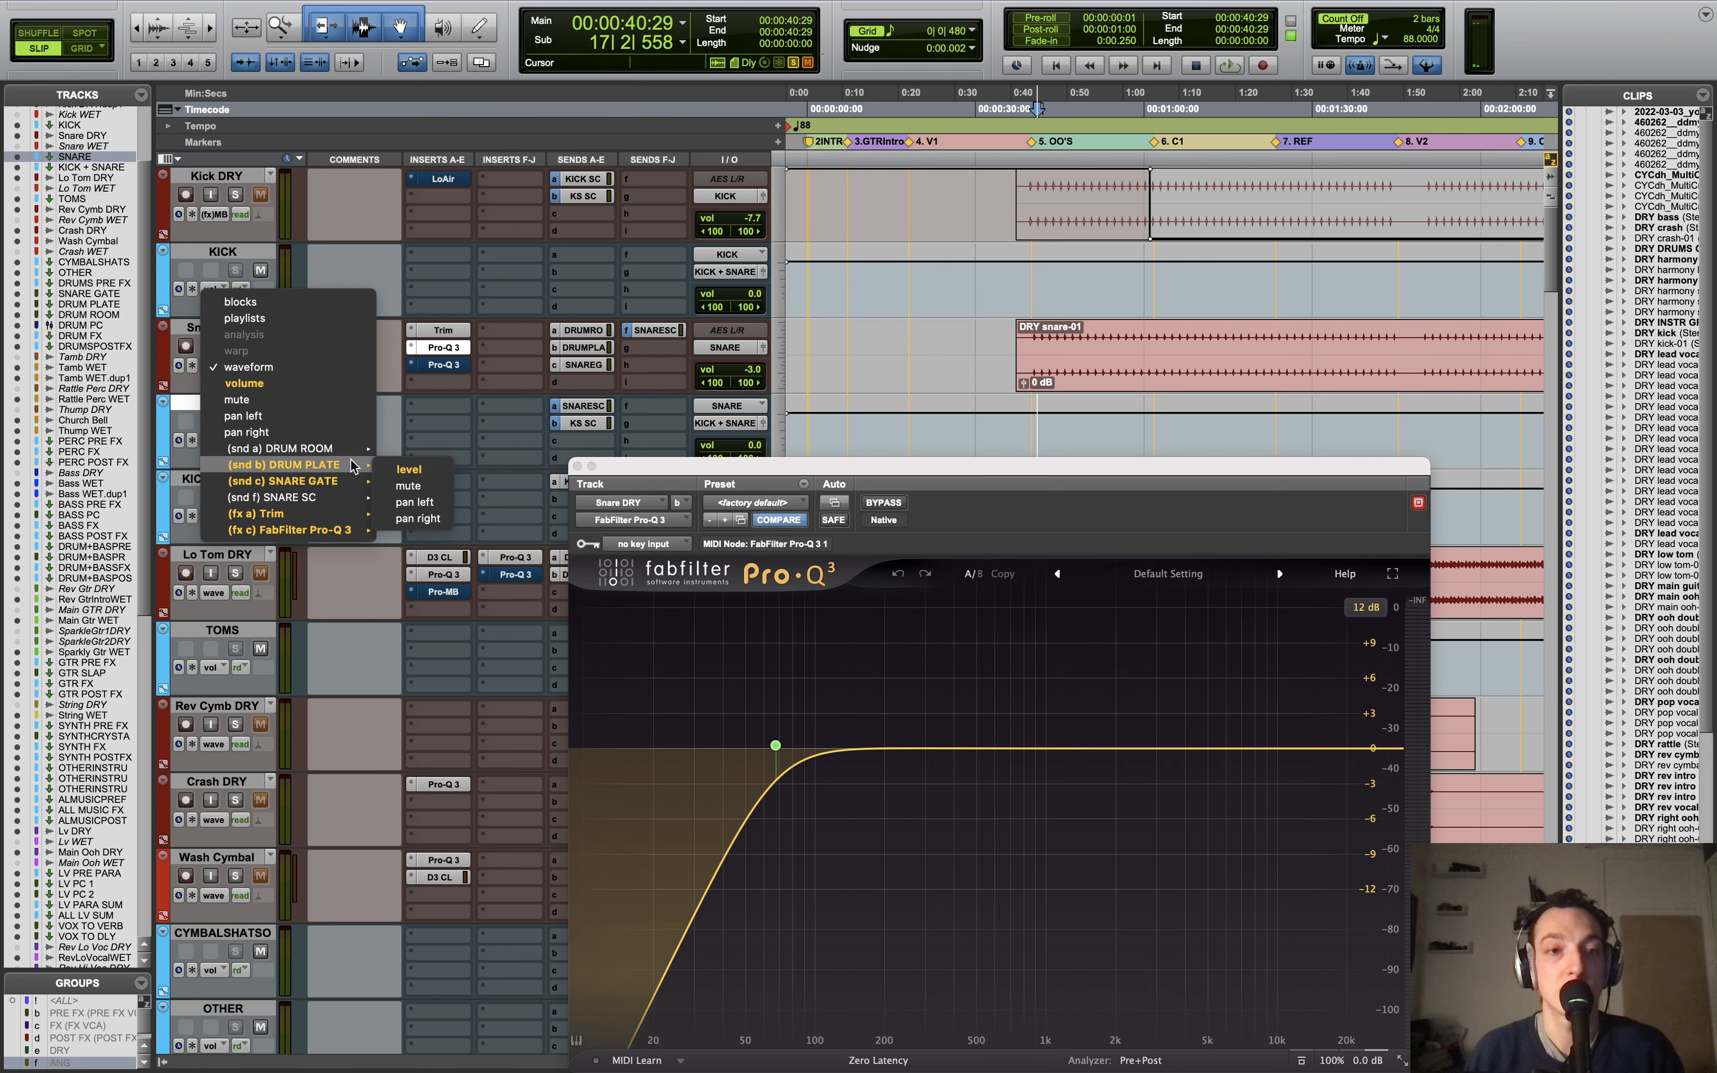
left_click(953, 492)
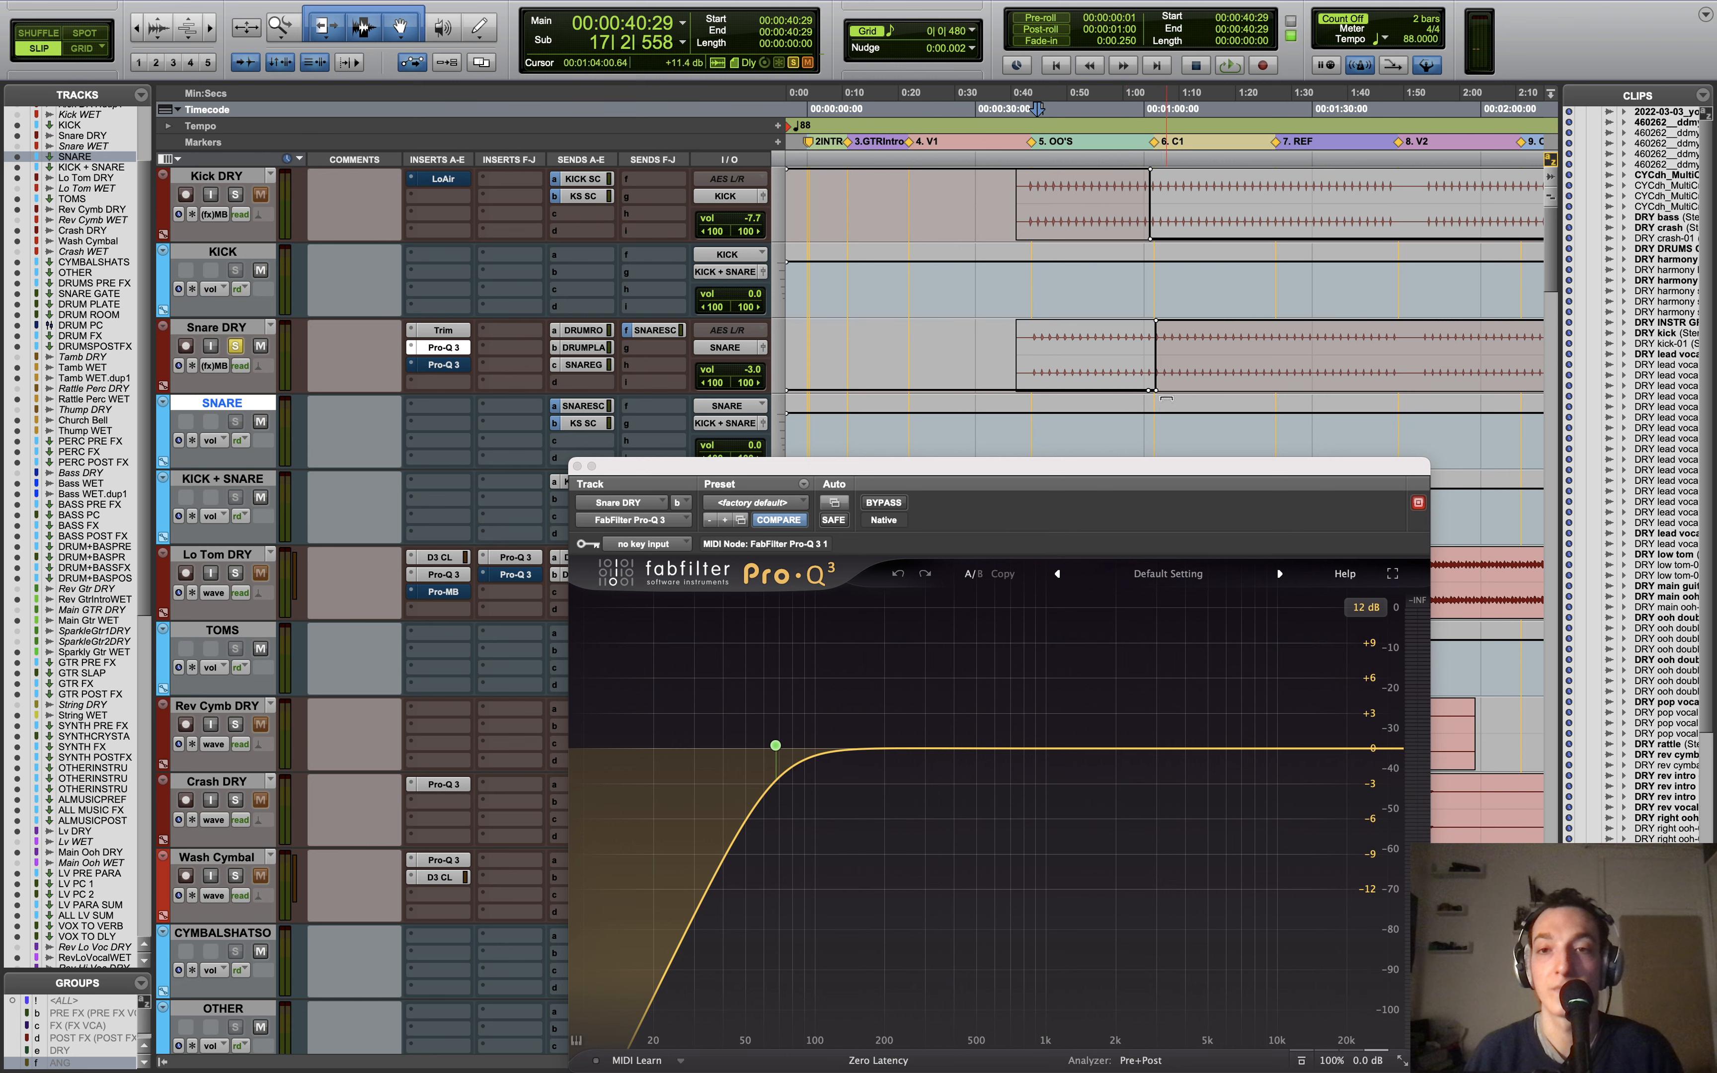
left_click(1057, 354)
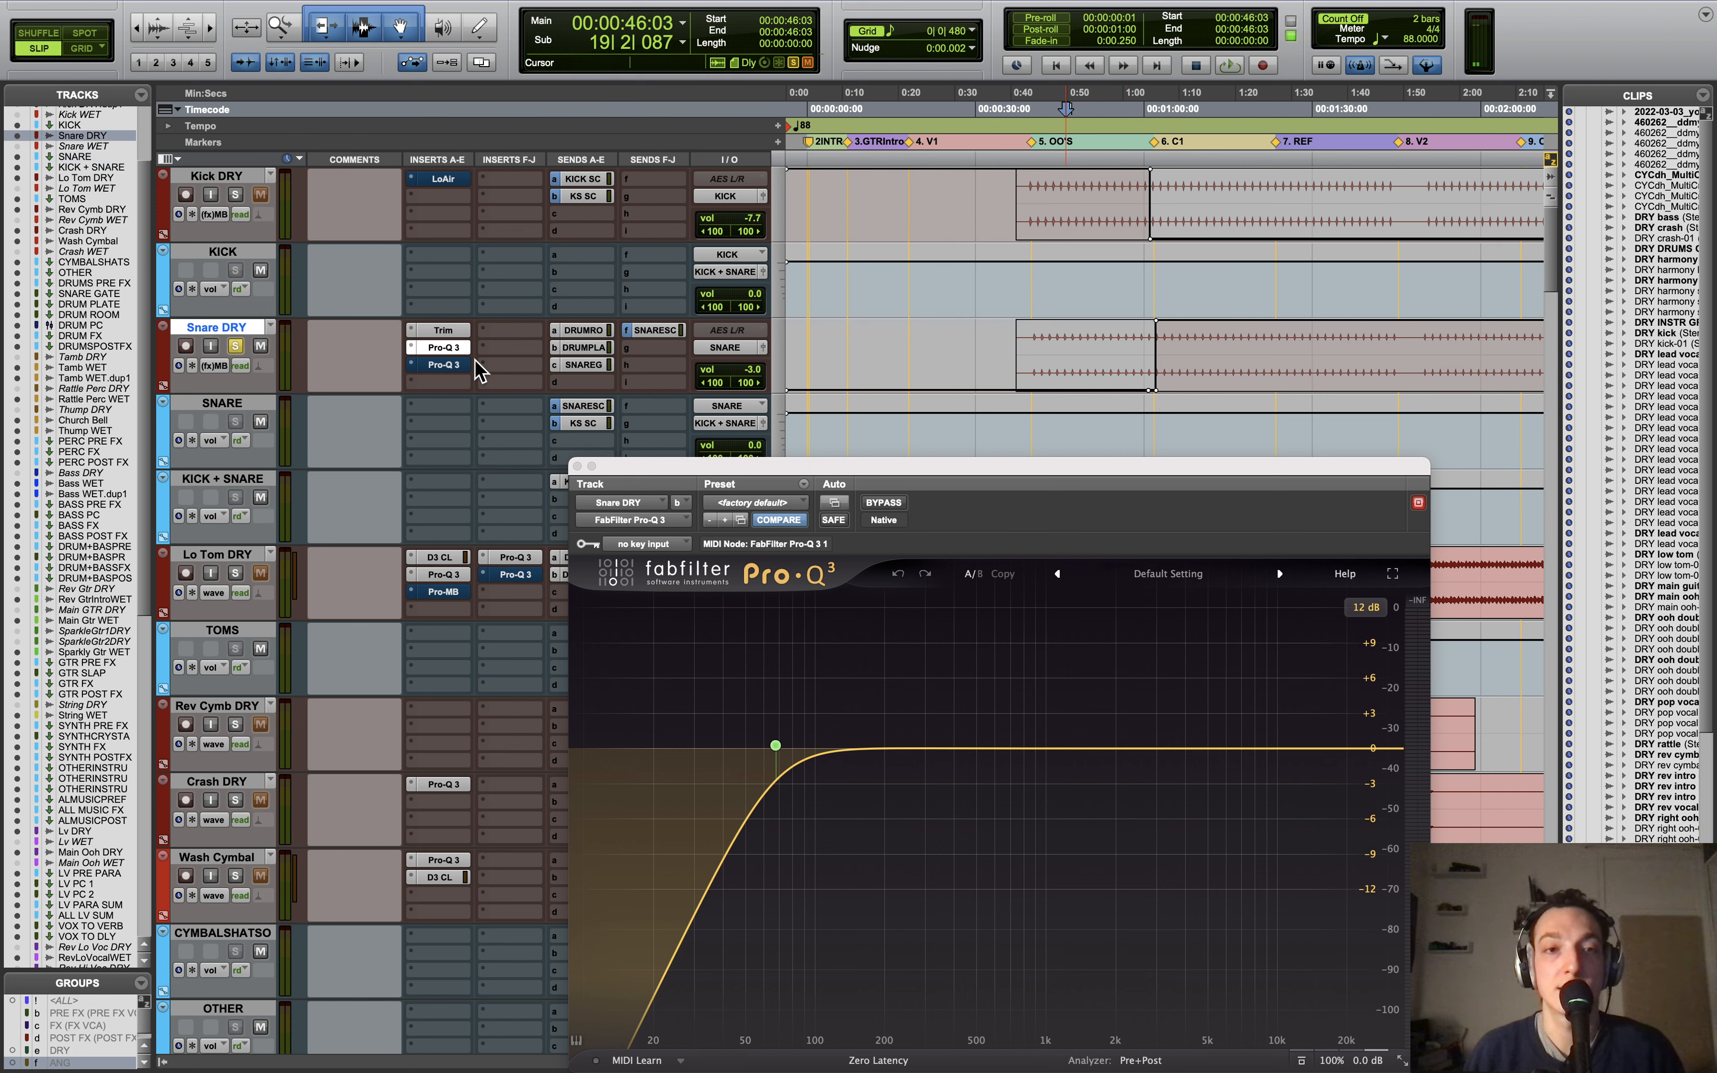
left_click(1177, 366)
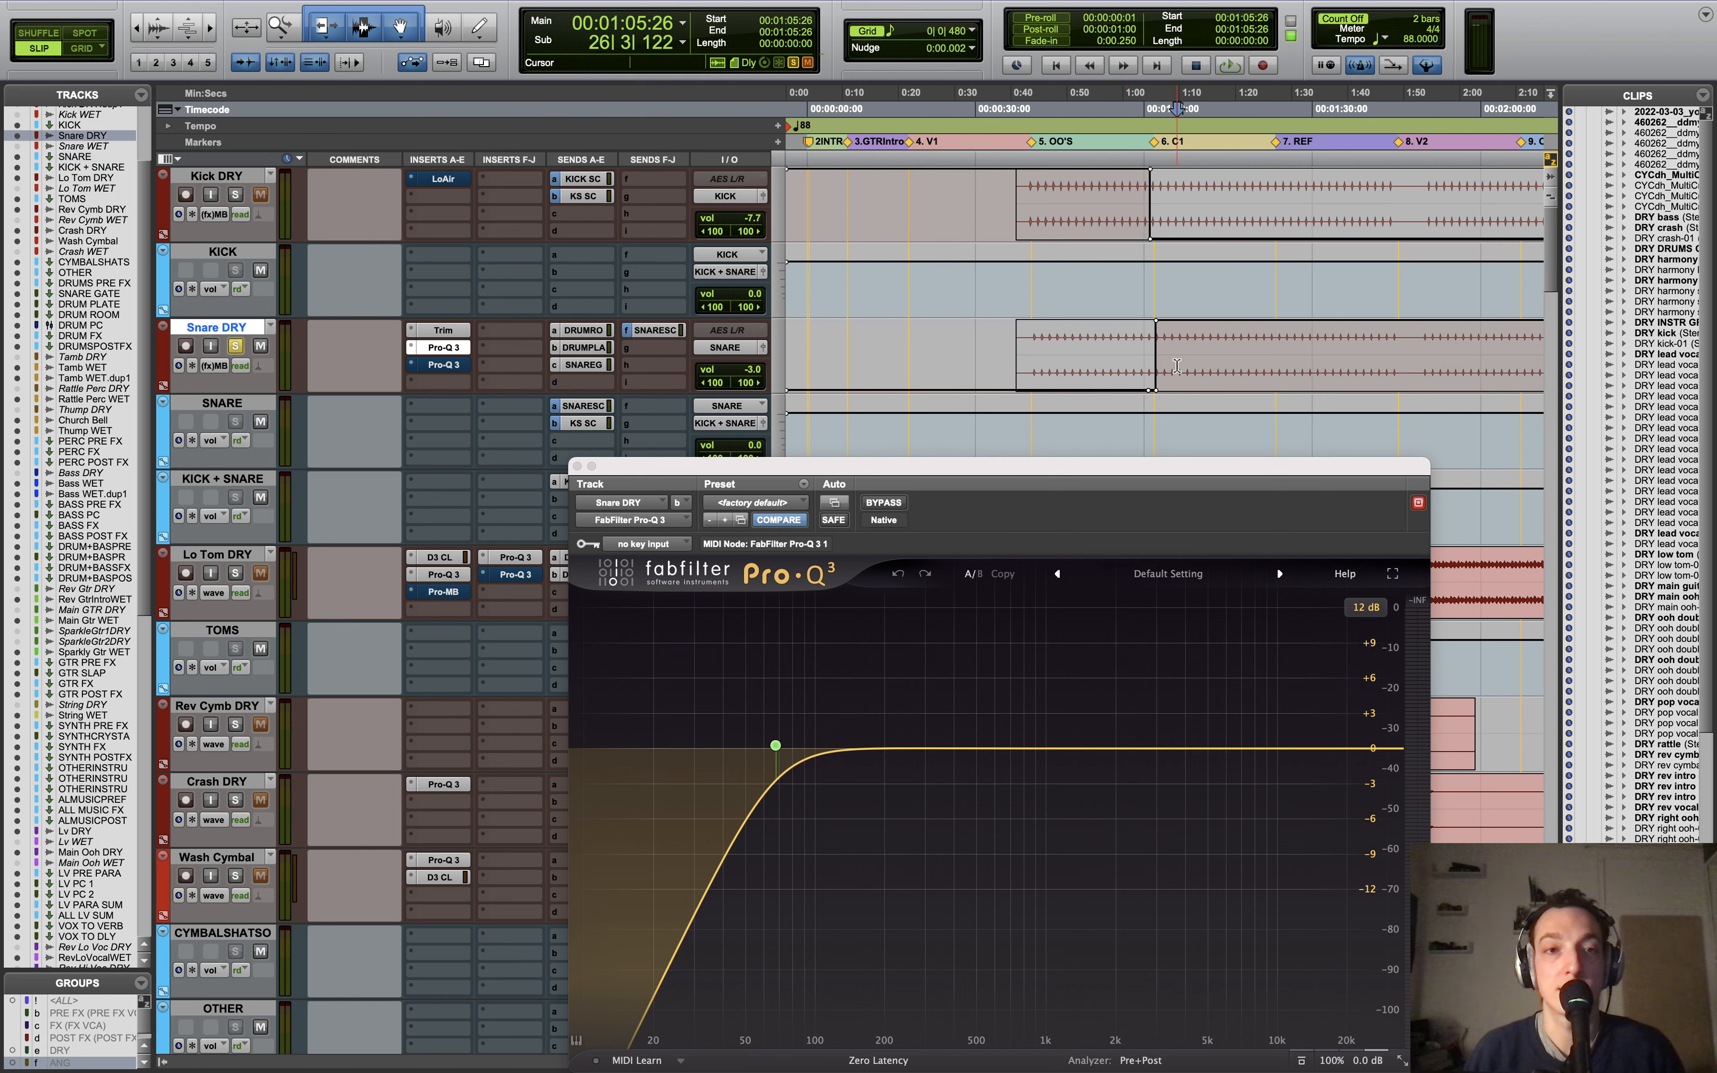
left_click(1100, 363)
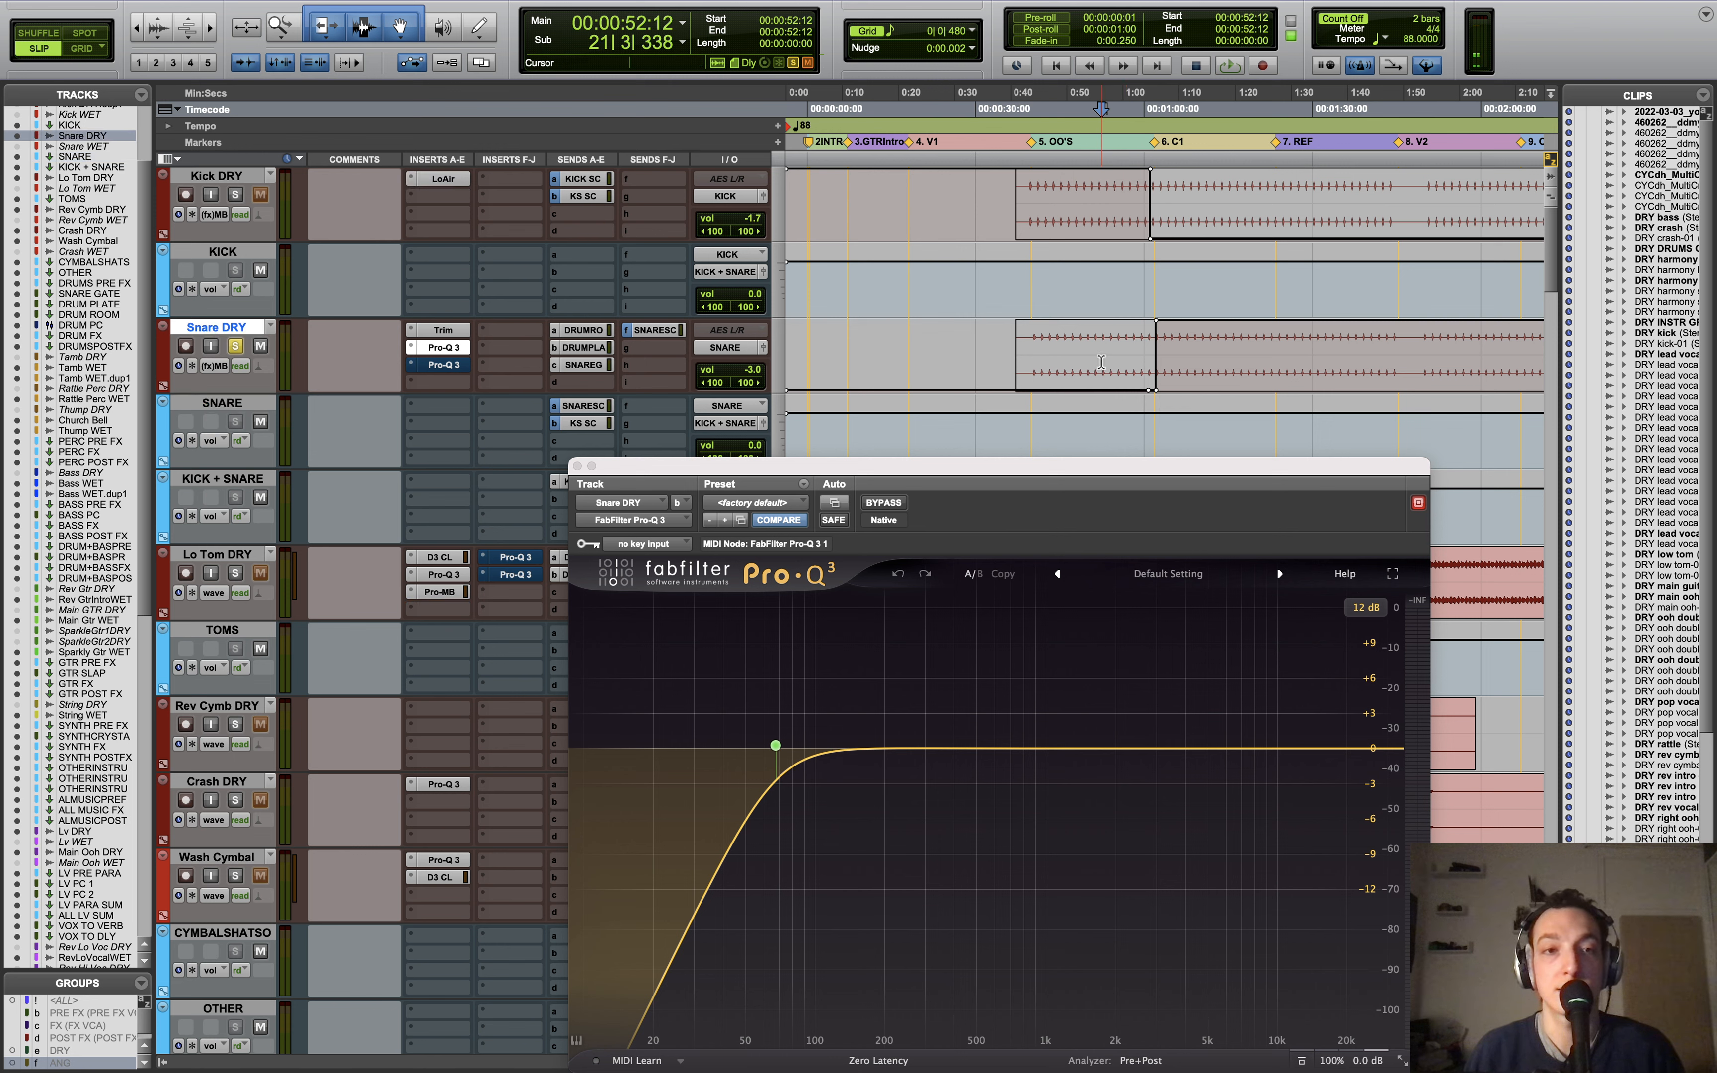
Step: Open Snare DRY's second Pro-Q 3 and play the snare from 00:00:52:12 with its high-cut curve in view
left_click(456, 366)
left_click_drag(788, 479, 765, 525)
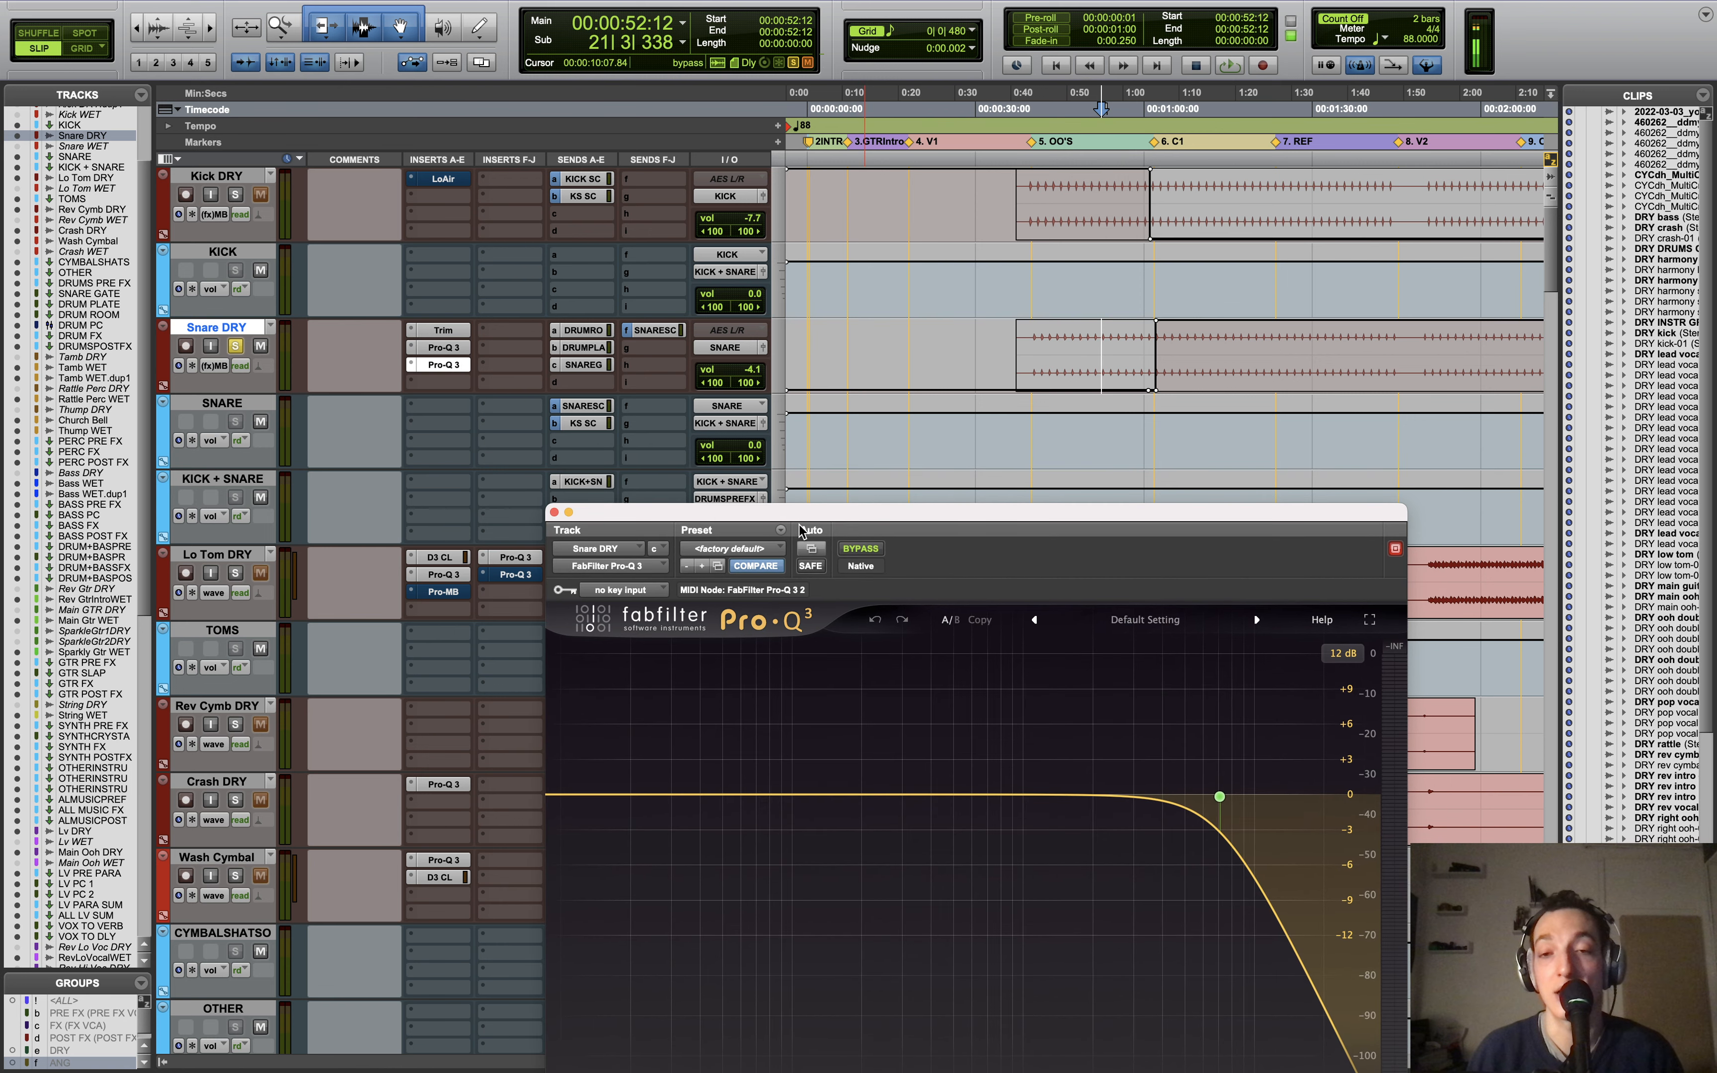
key("super+bracketleft")
key("space")
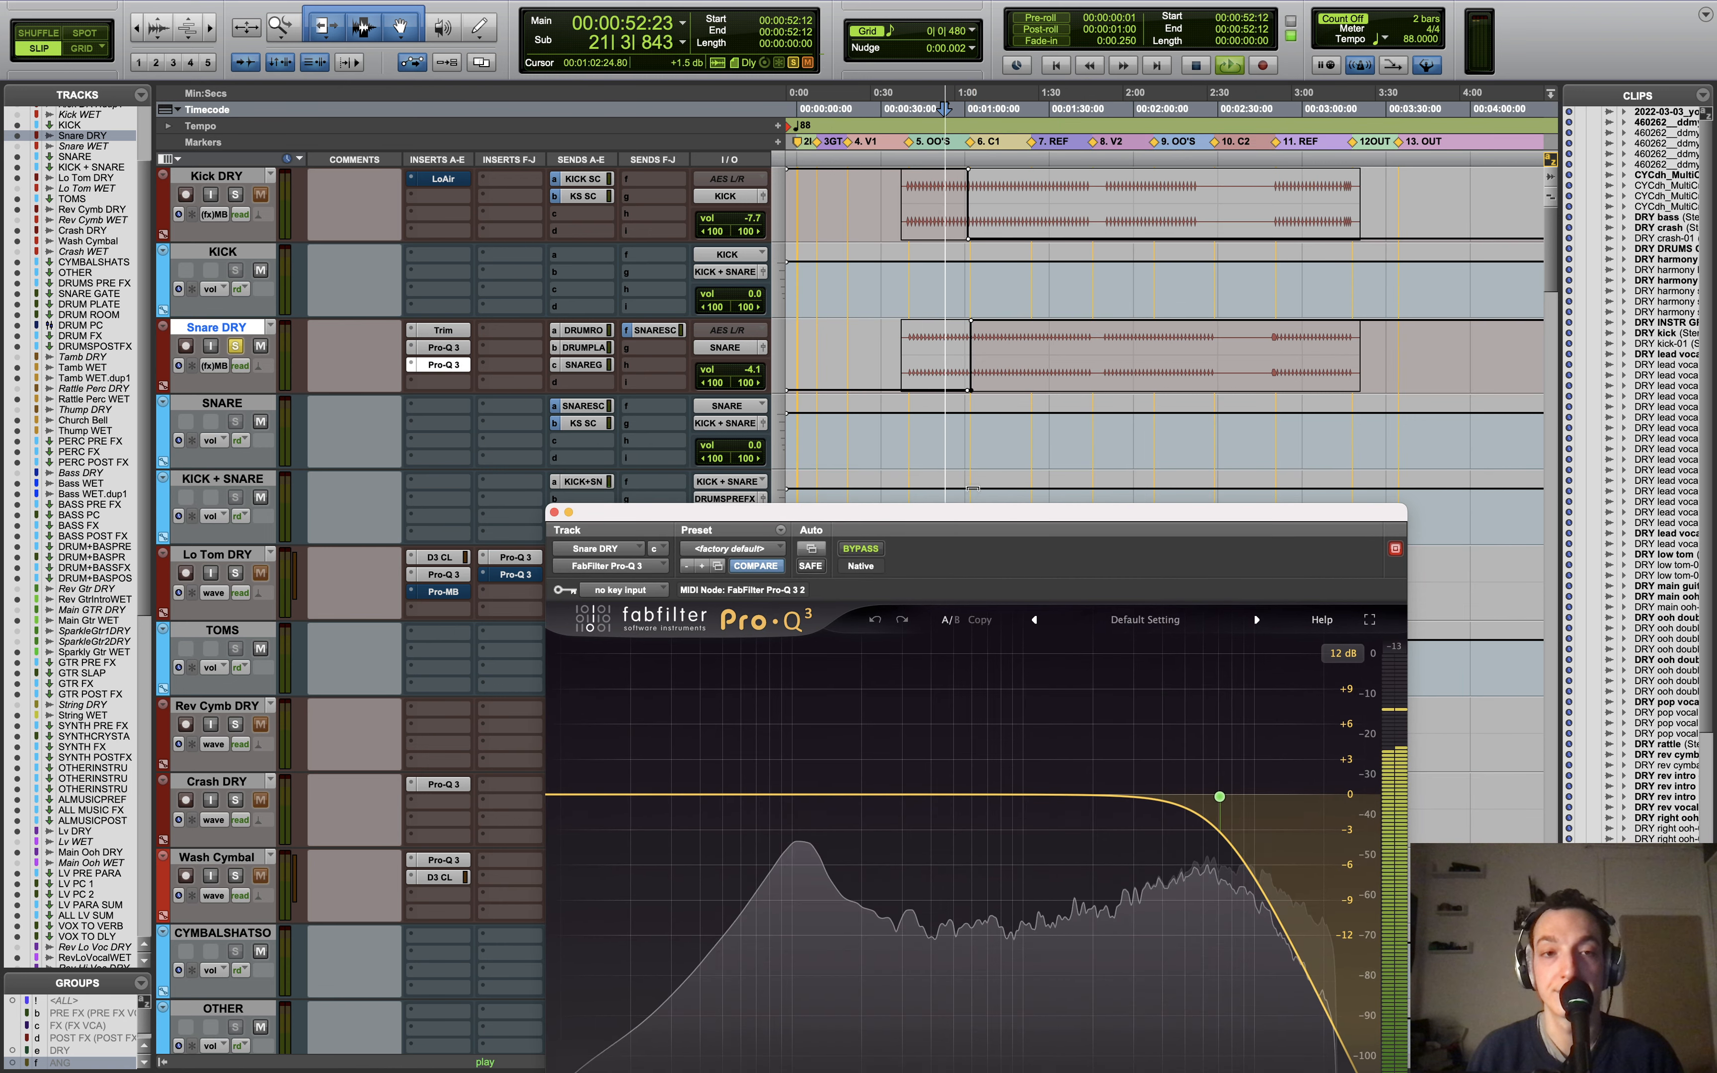
key("super+bracketright")
key("super+bracketright")
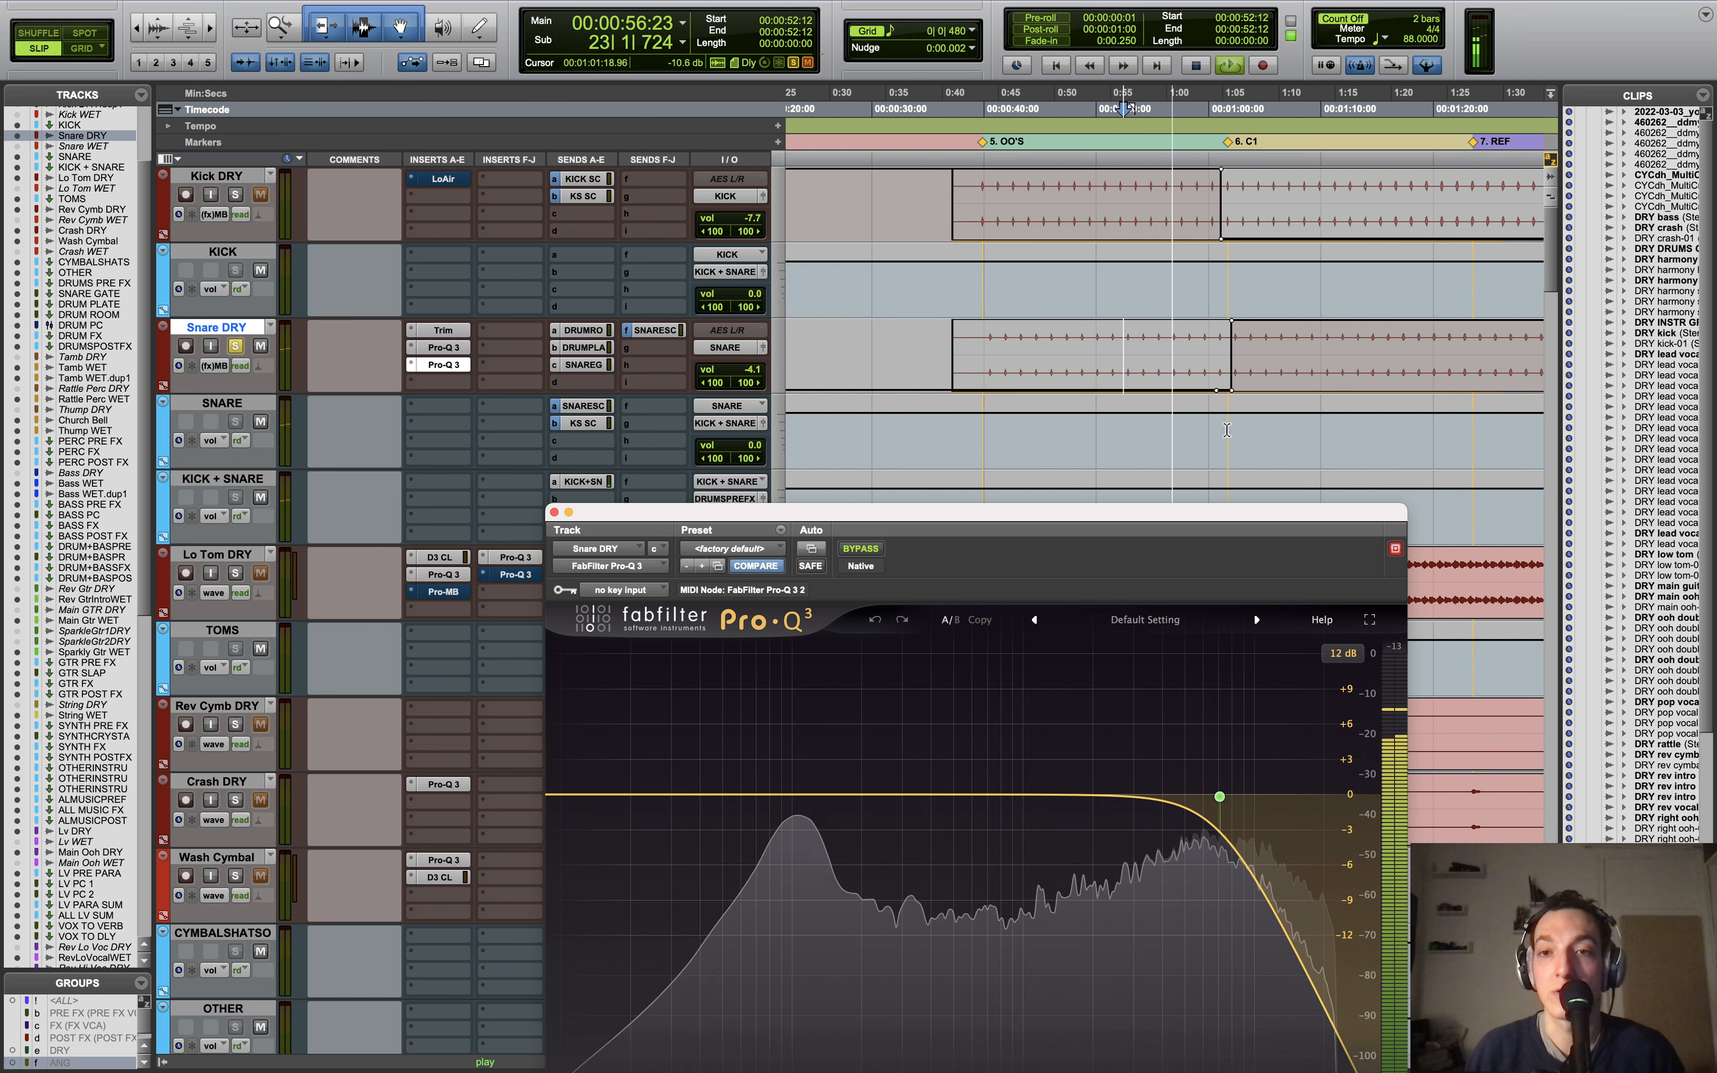
Step: Play the snare from 00:01:02:14 across the start of the chorus with the Pro-Q 3 open, and close the equalizer
left_click(1236, 431)
key("space")
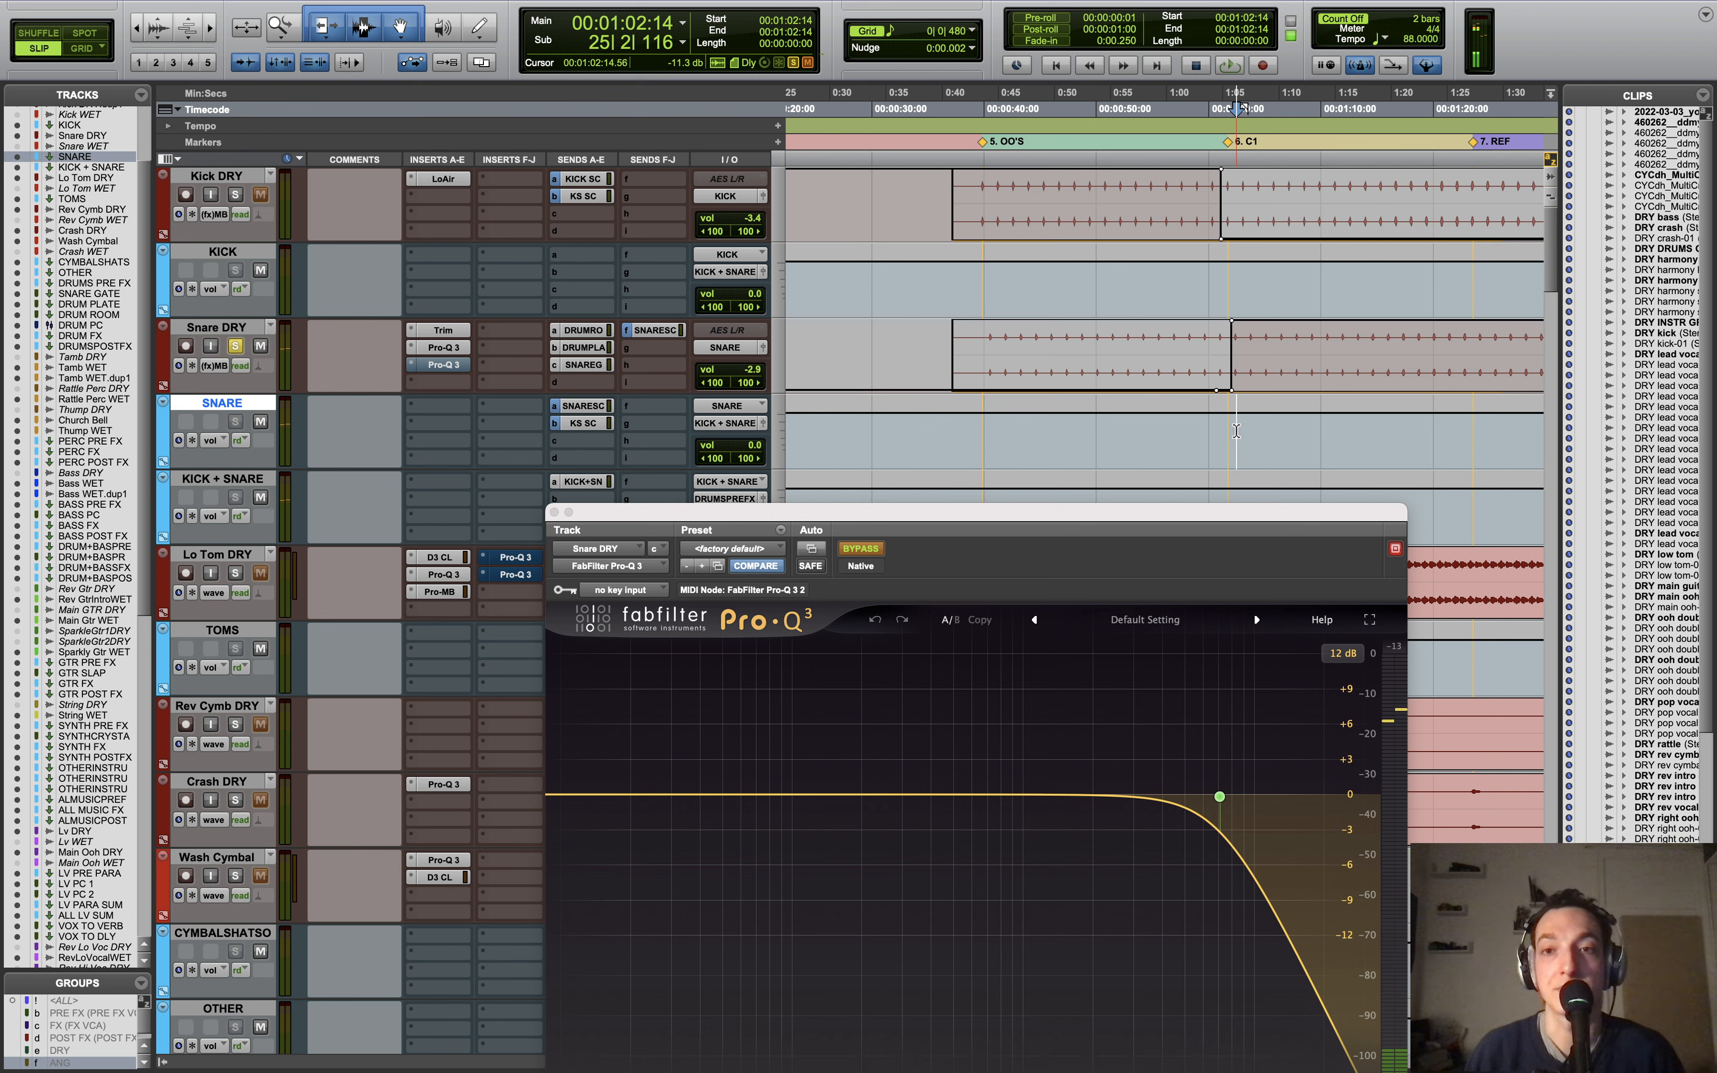
key("space")
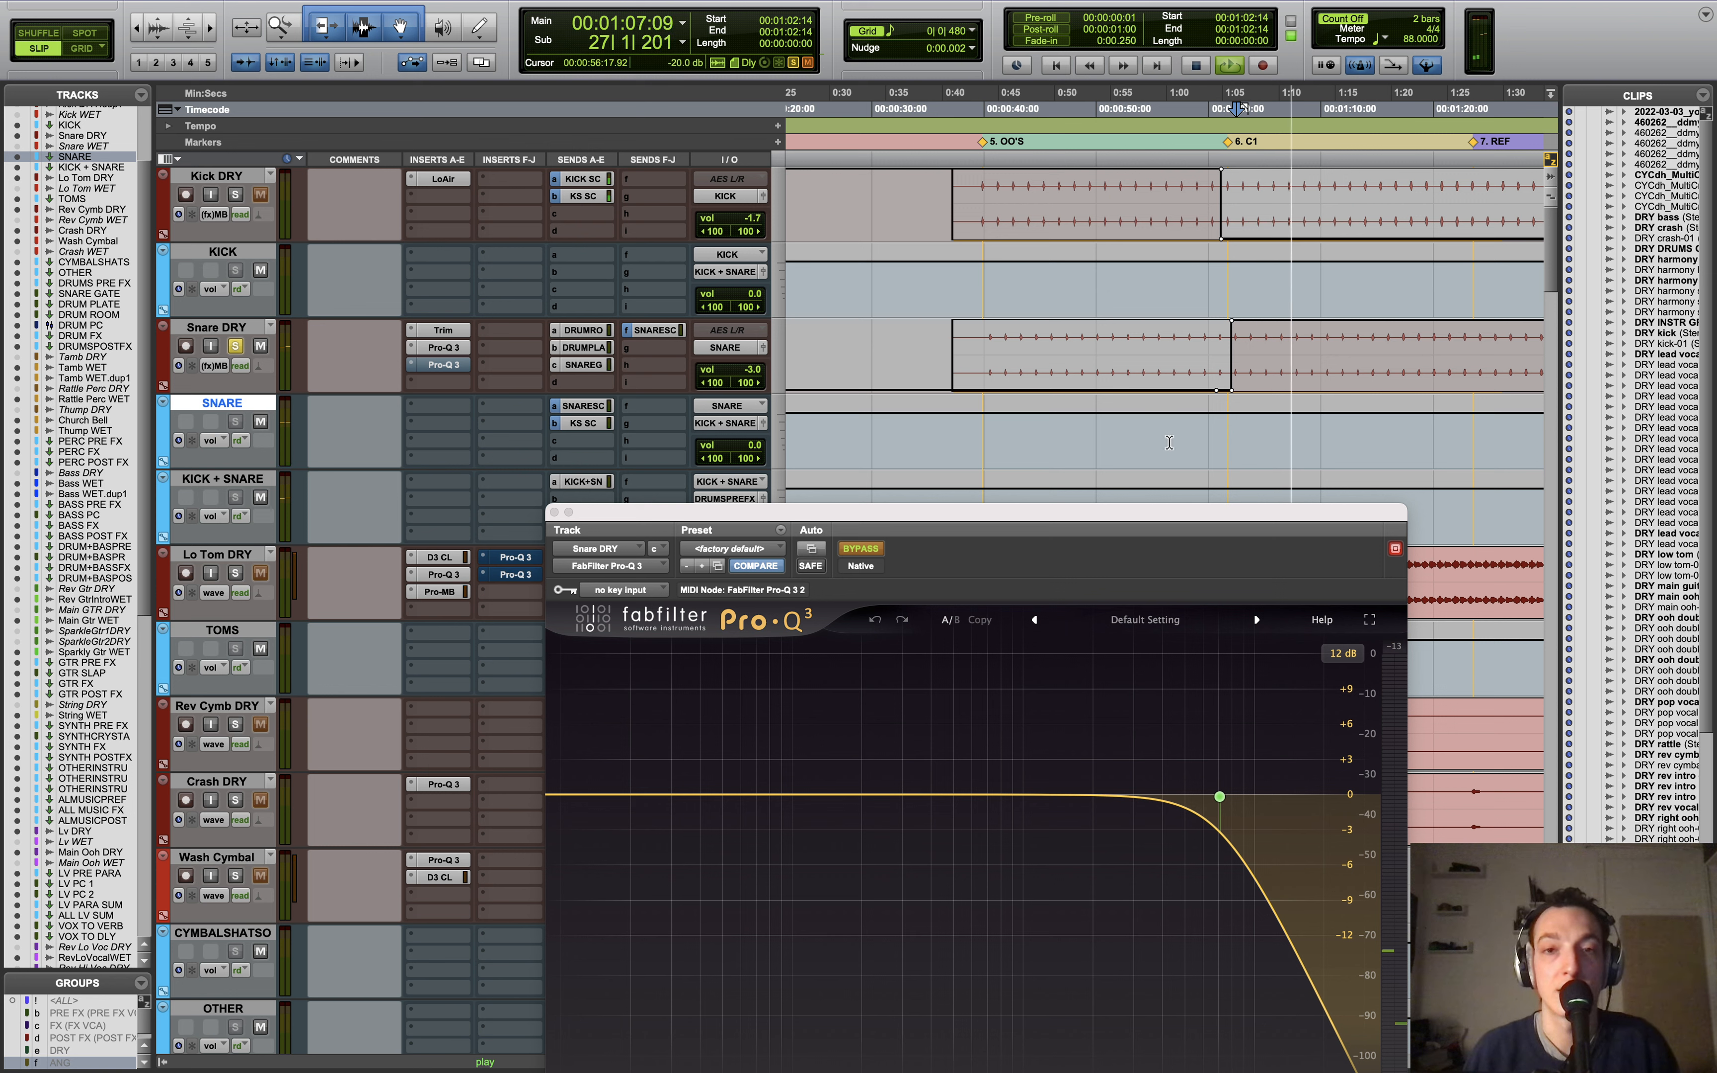
key("space")
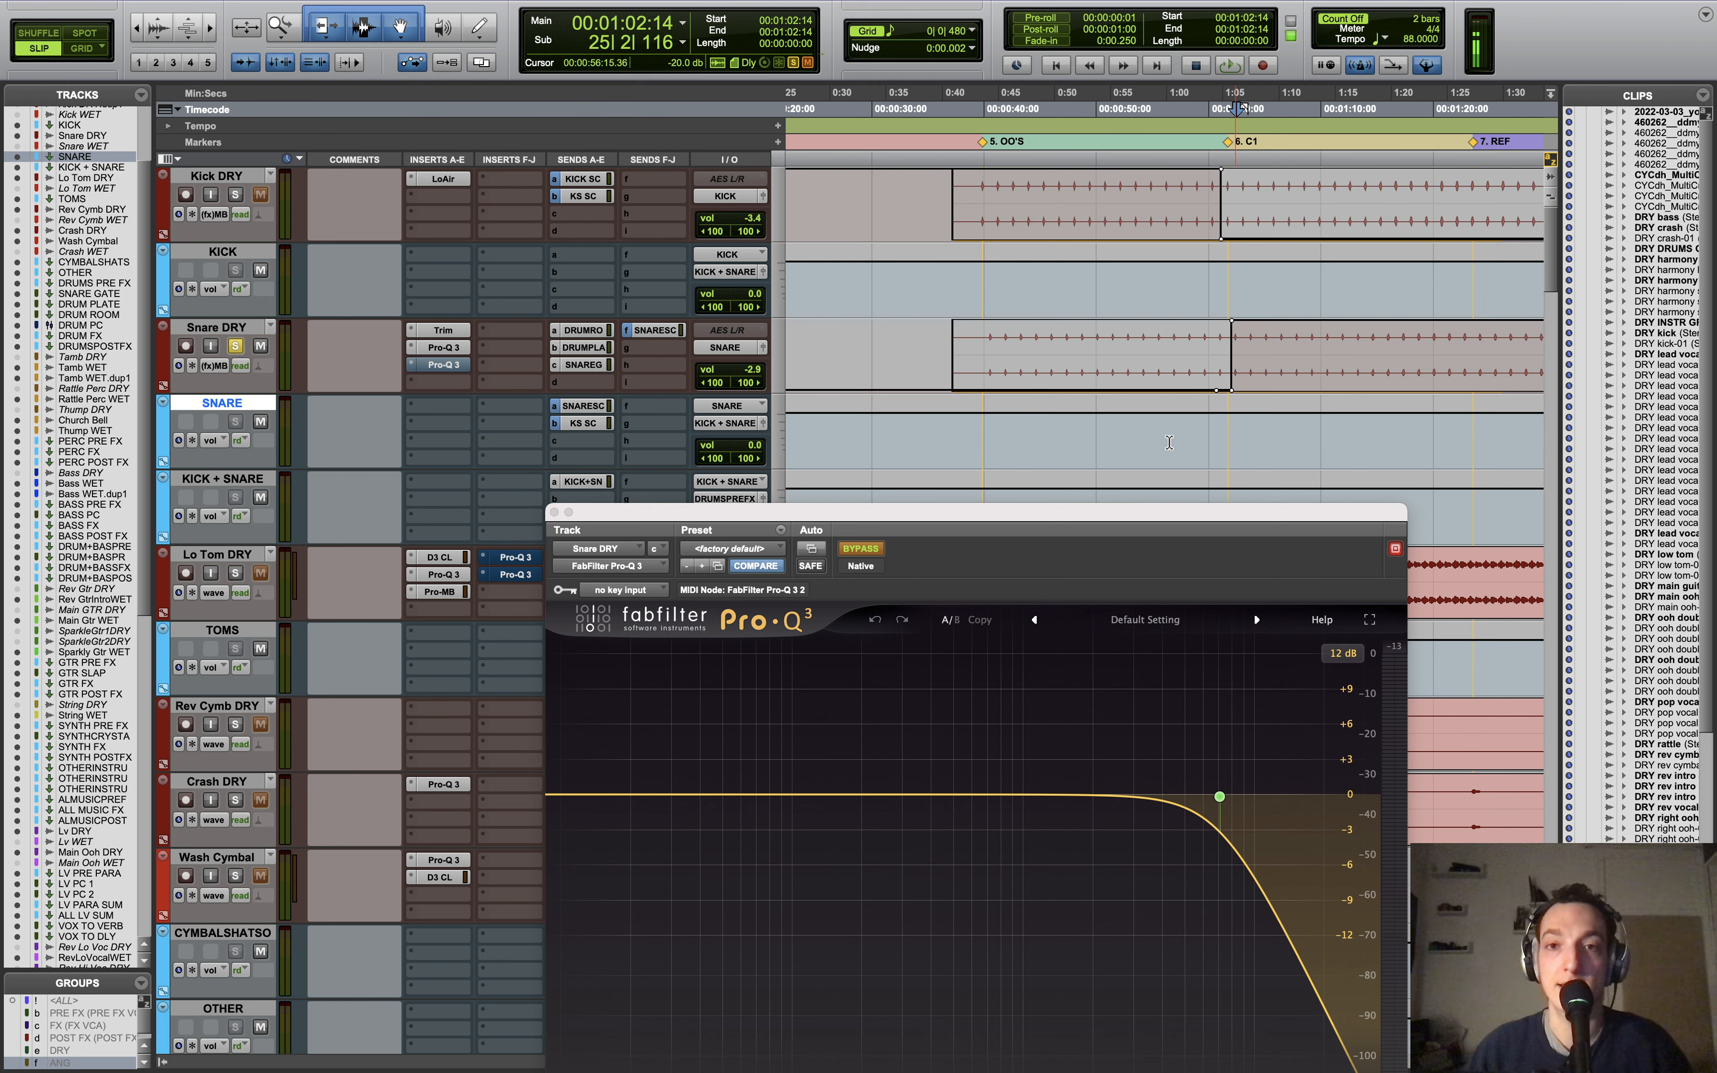
key("super+bracketleft")
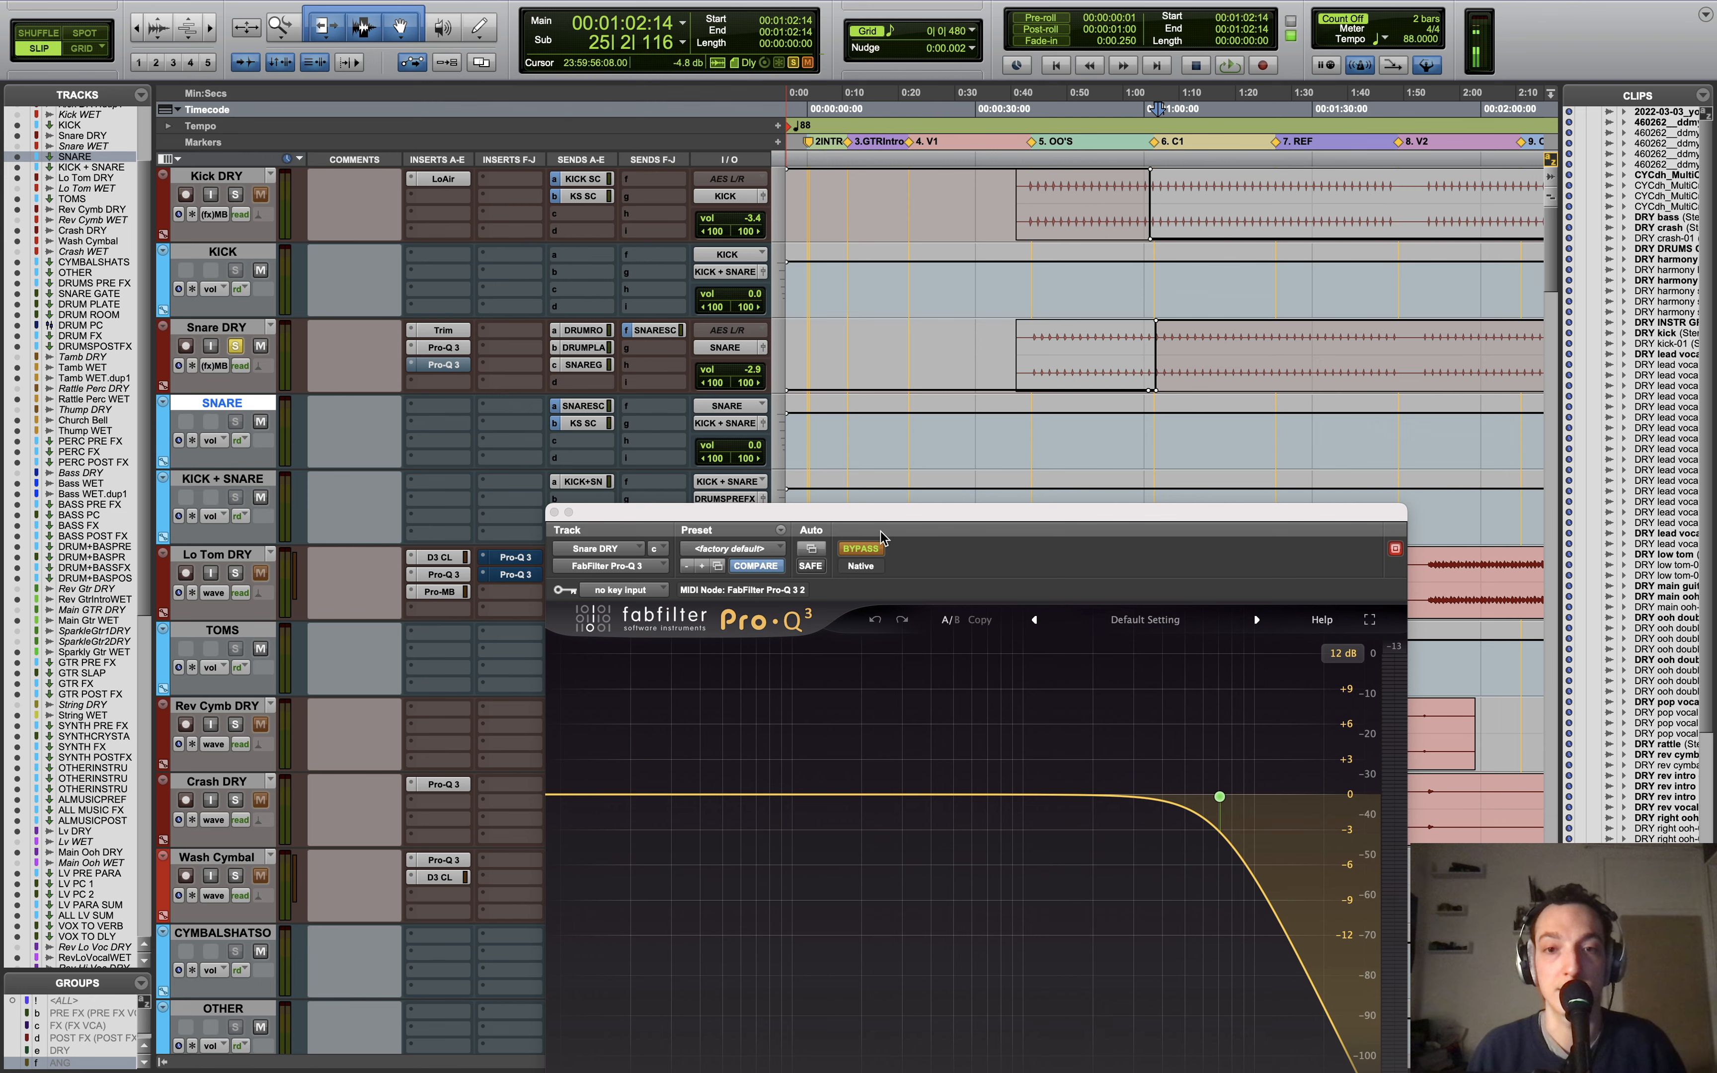
left_click(555, 513)
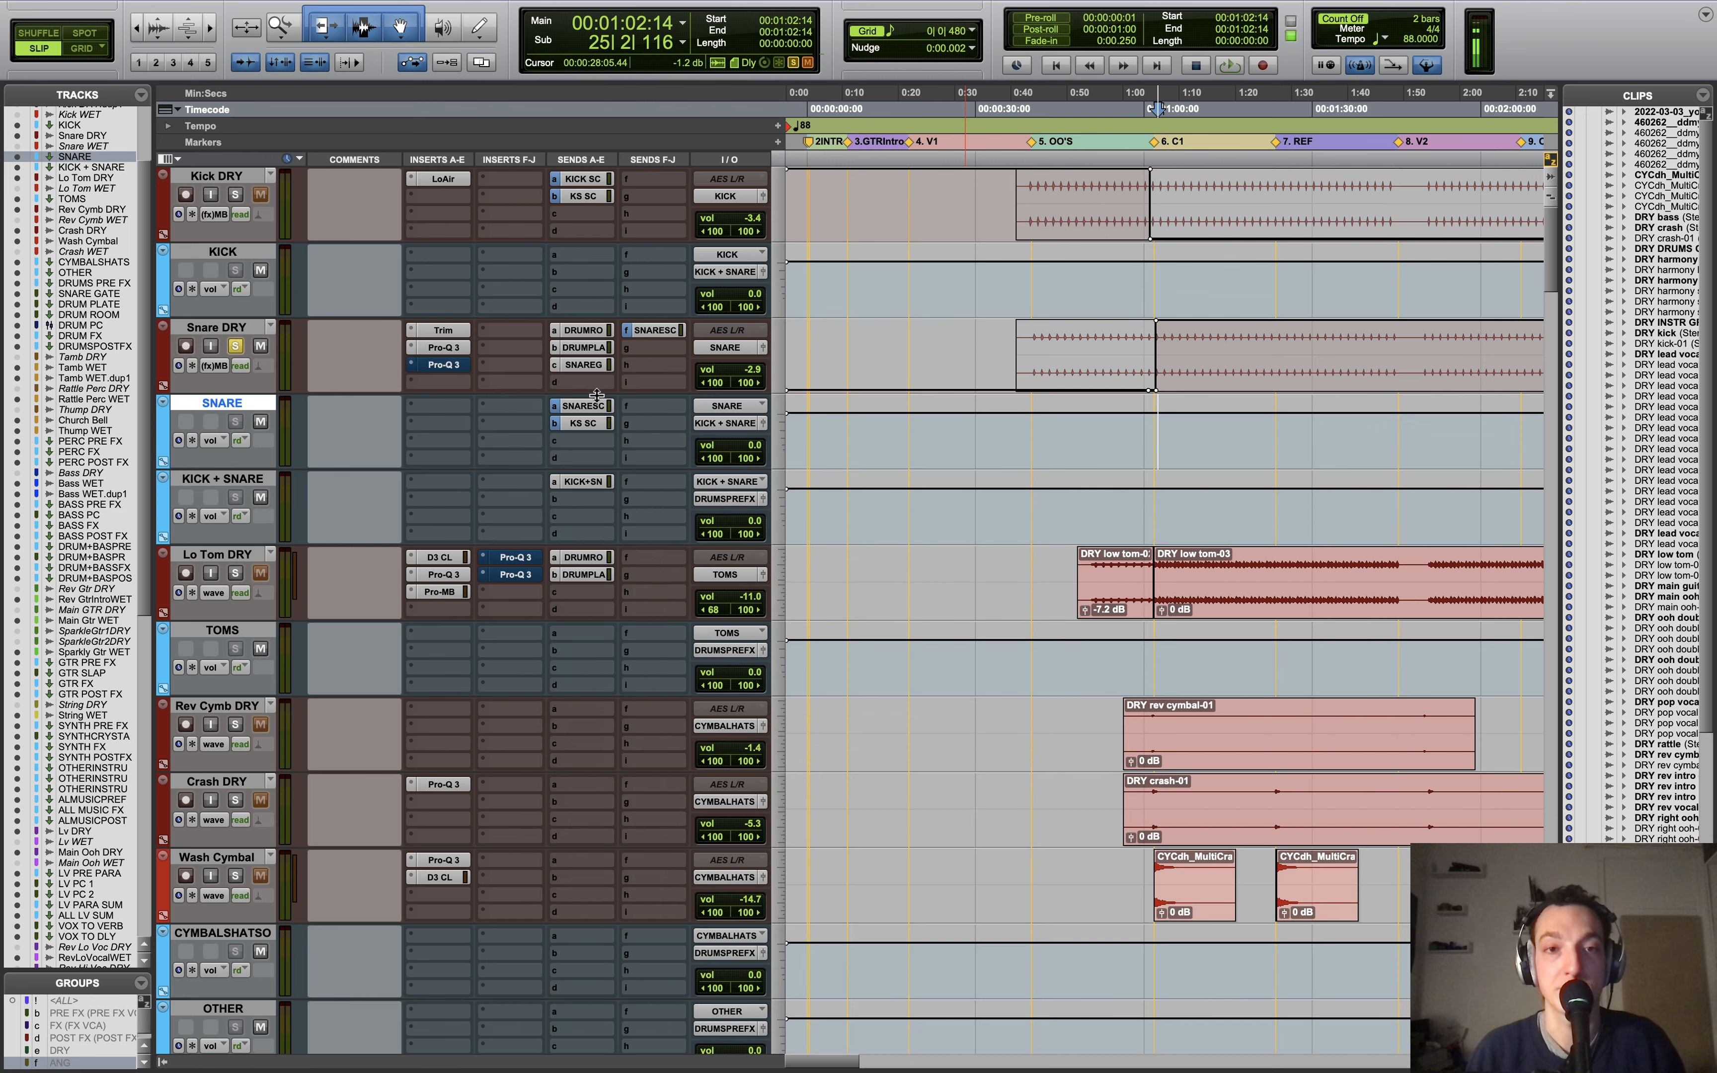
Step: Examine the ValhallaPlate settings on DRUM PLATE and the bx_rooM/S settings on DRUM ROOM, and close the reverb
scroll(601, 434, "down", 13)
scroll(491, 358, "up", 3)
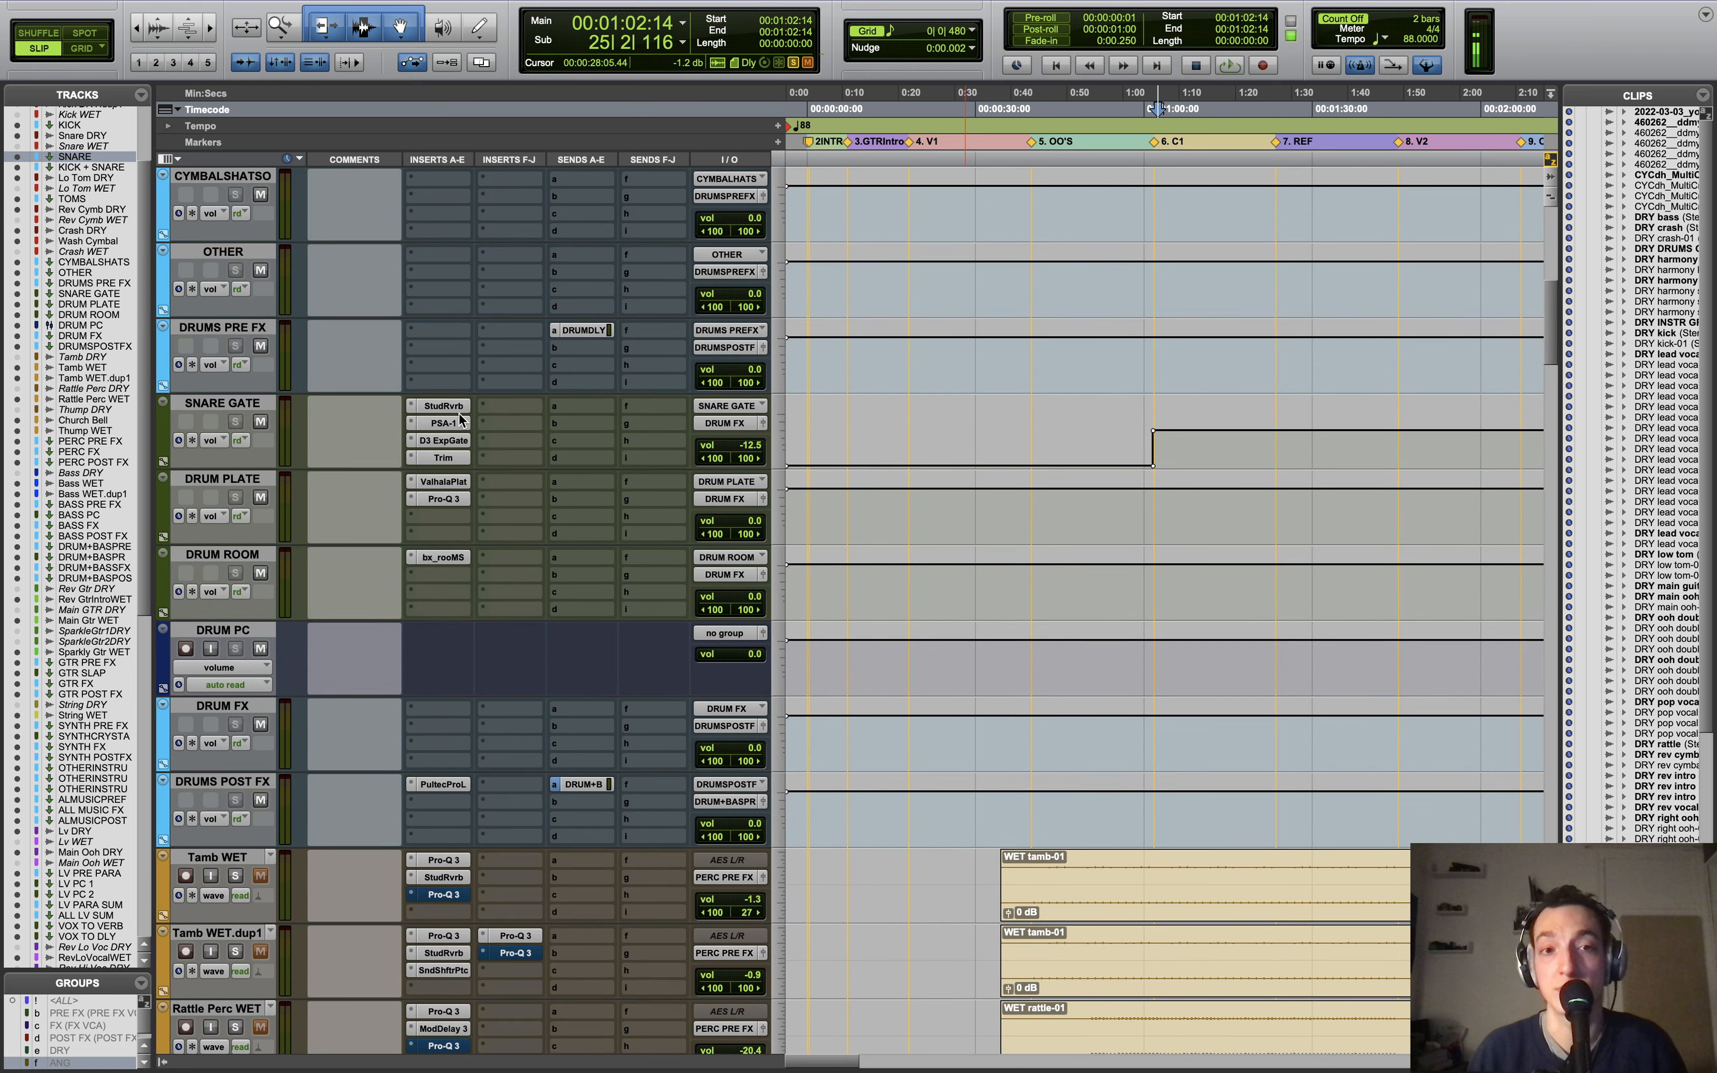
left_click(444, 481)
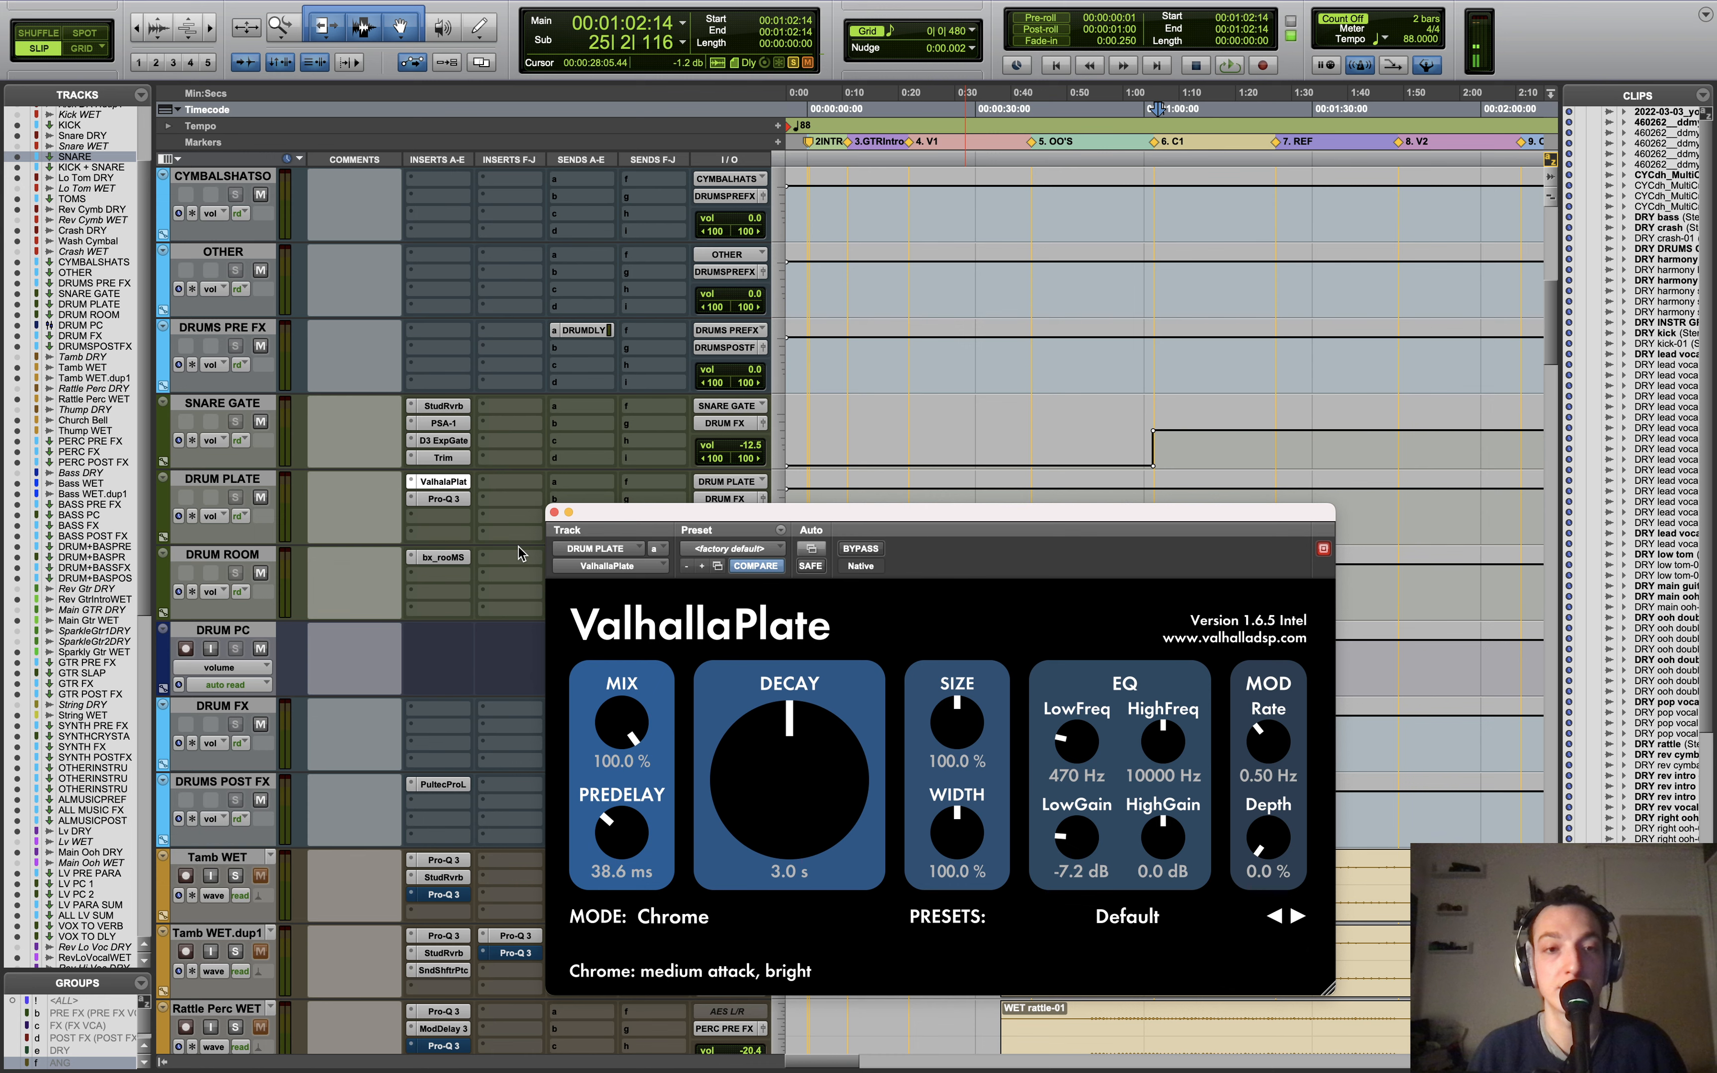
left_click(445, 558)
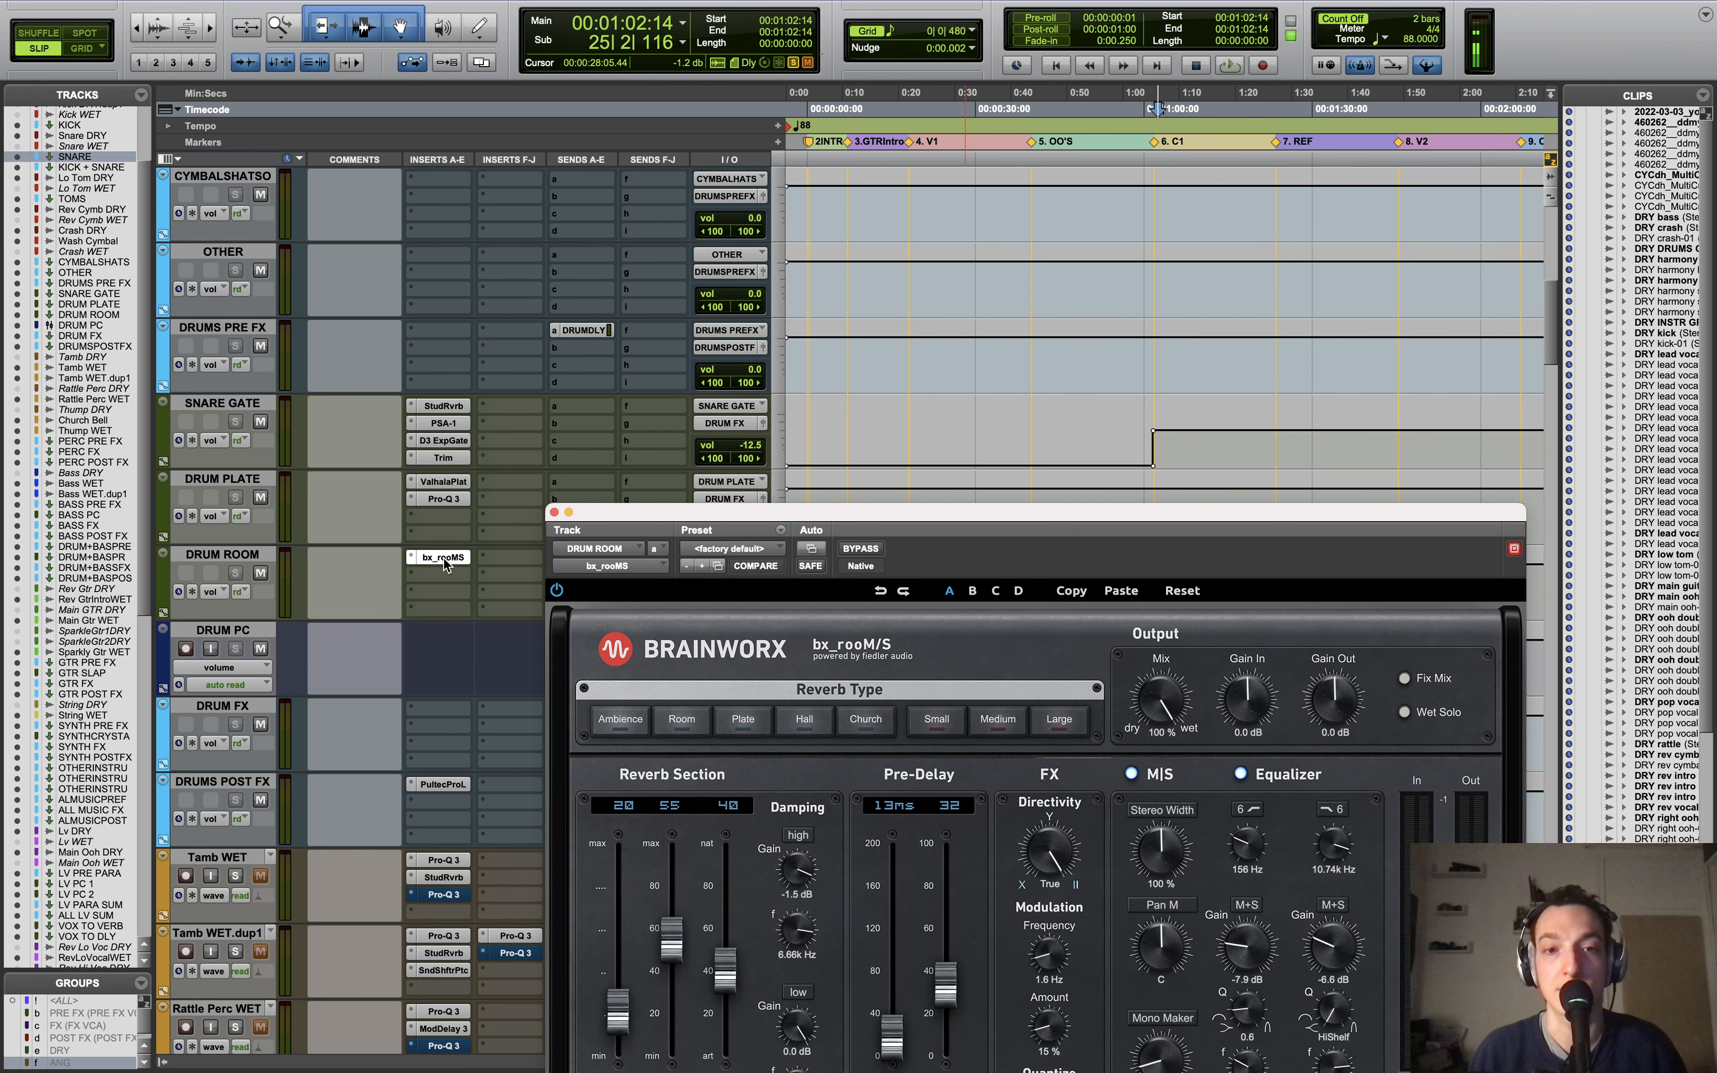
left_click(549, 510)
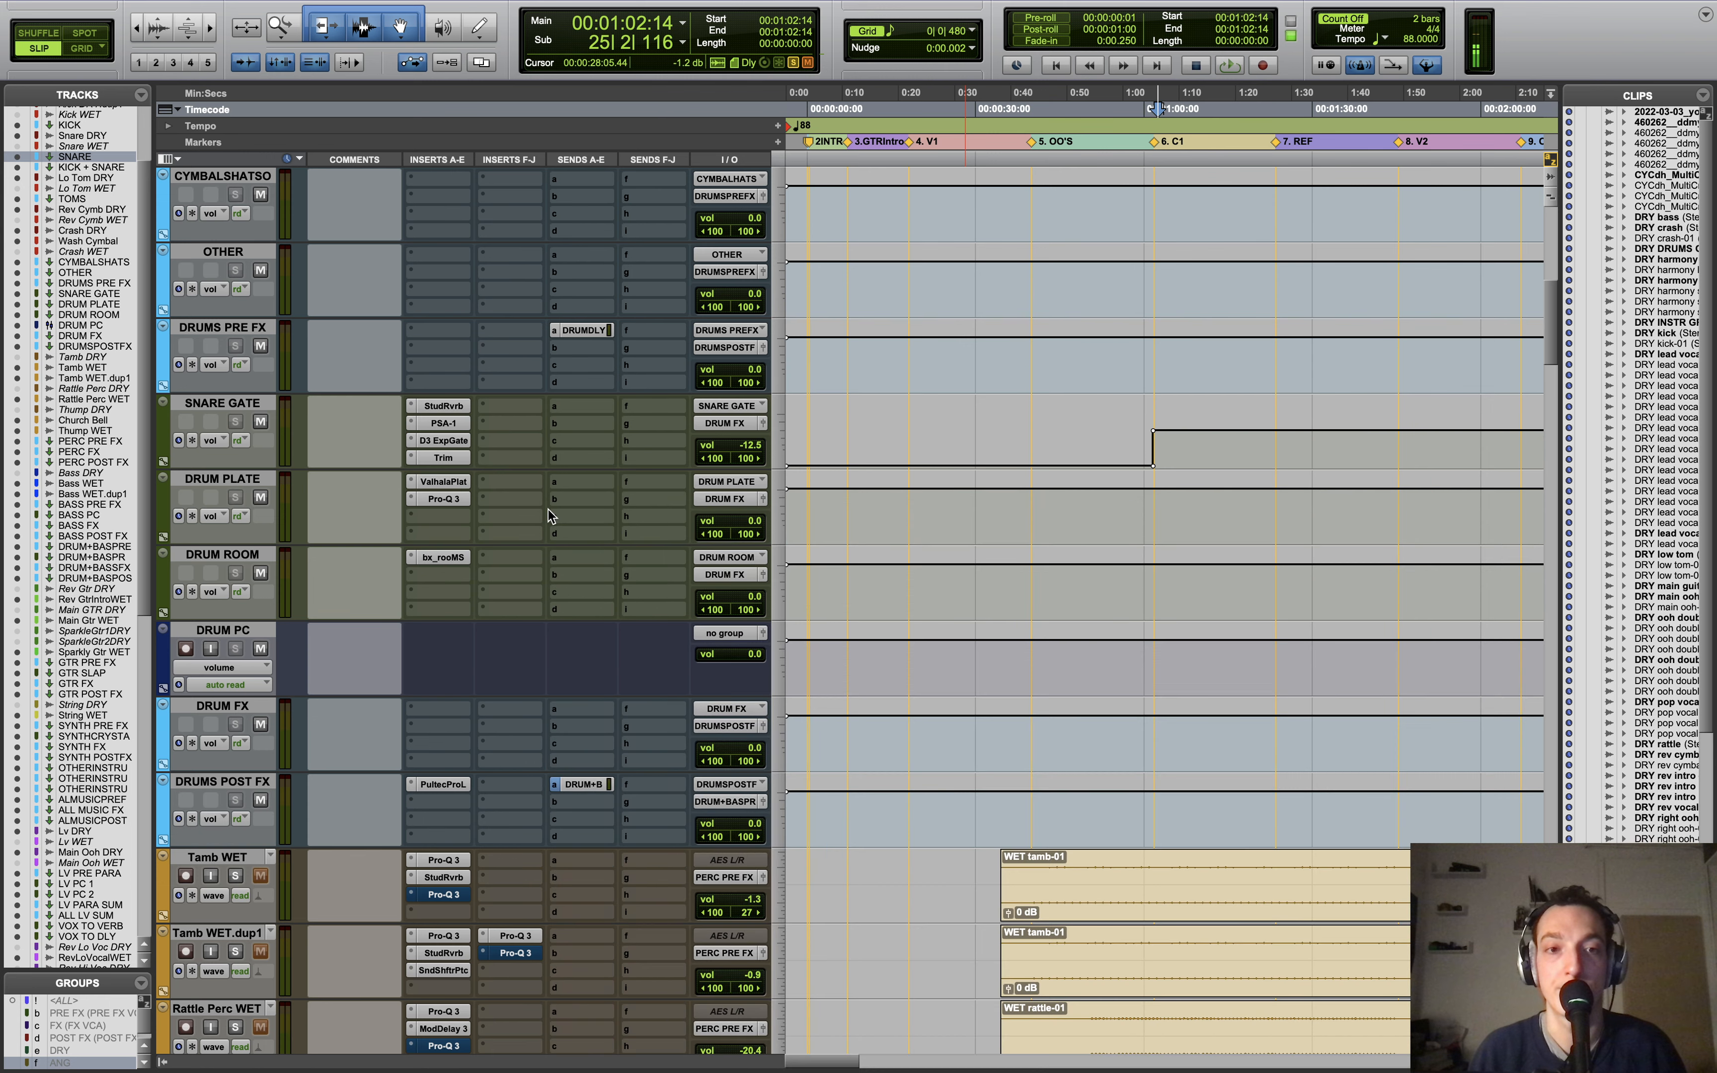
left_click(446, 558)
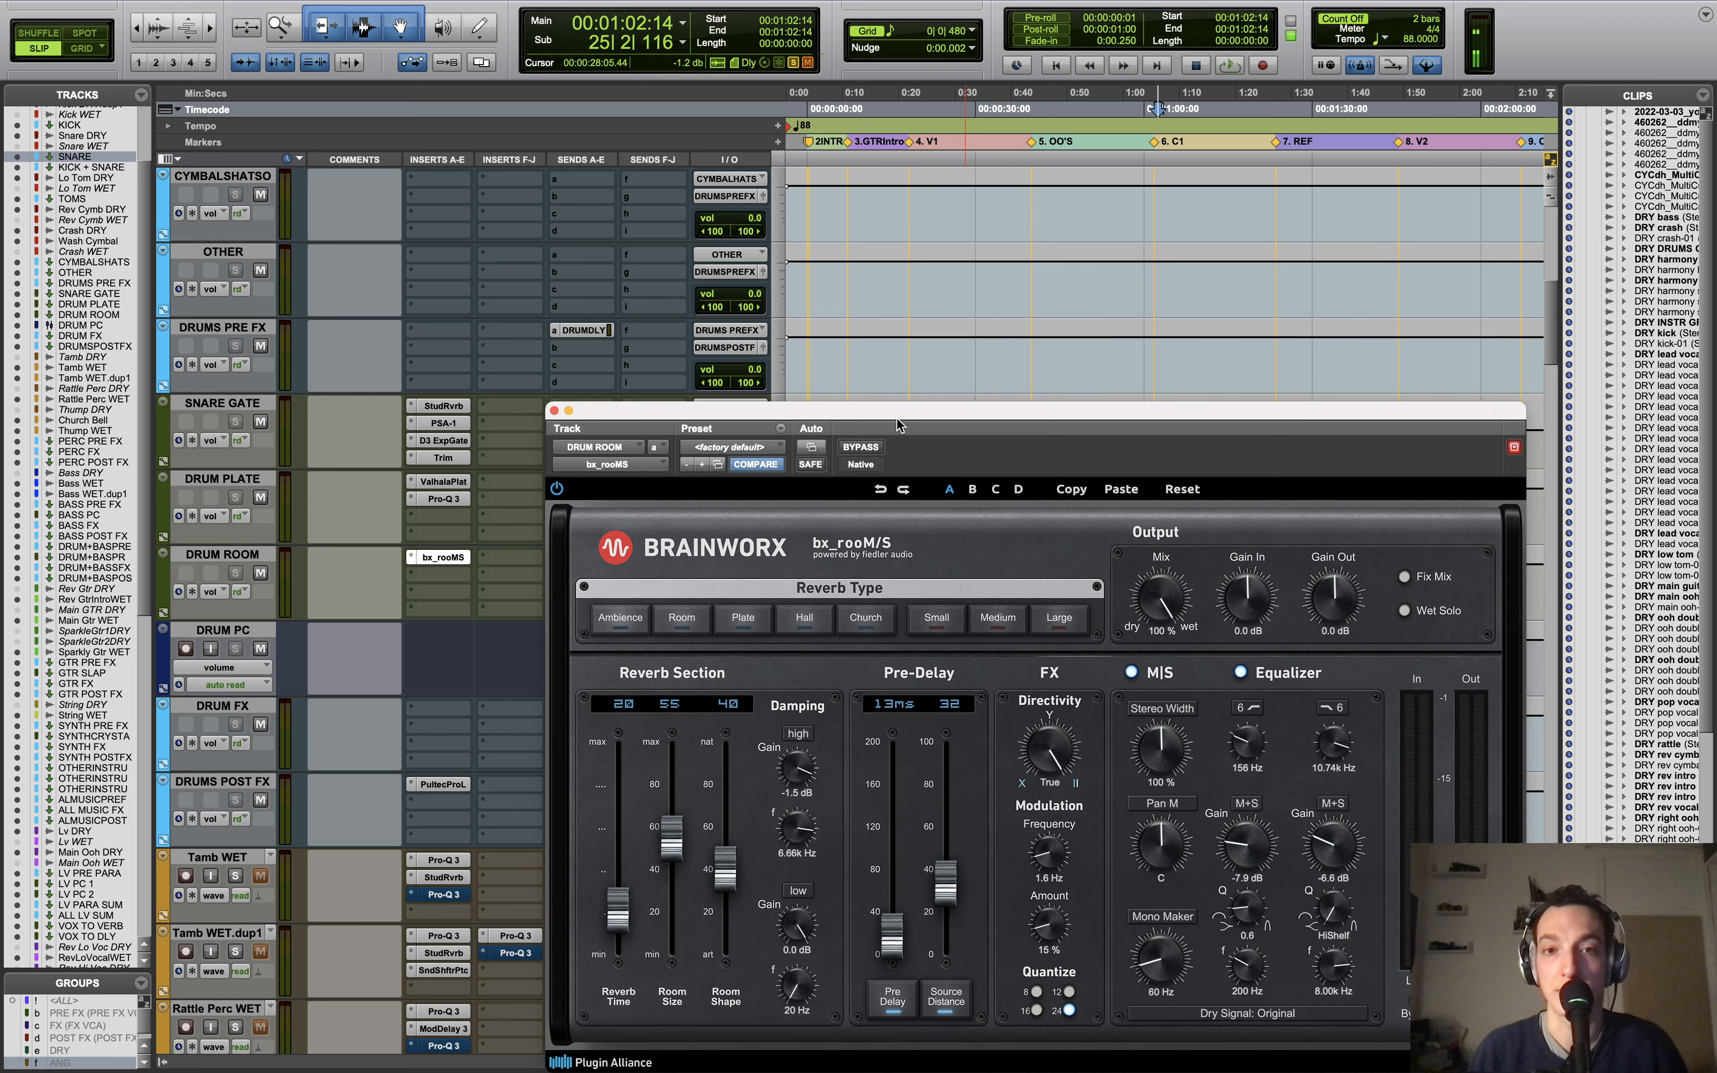
left_click_drag(898, 421, 963, 241)
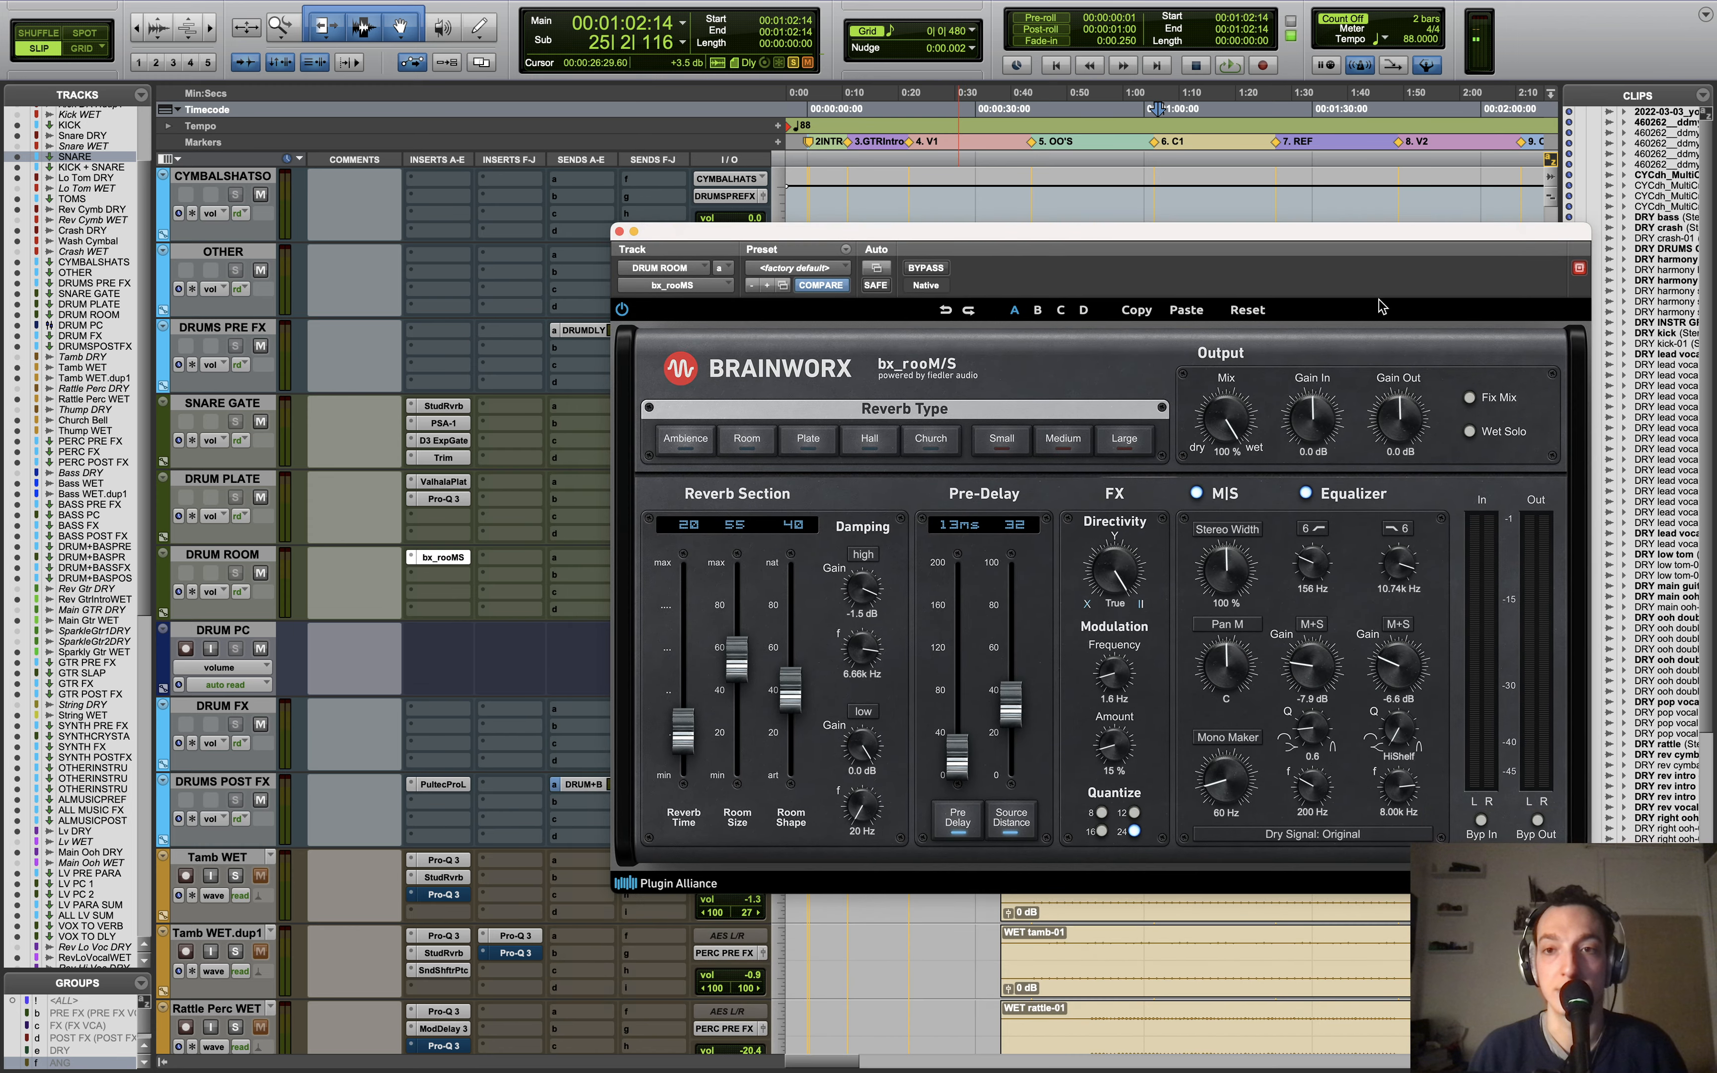
left_click(619, 232)
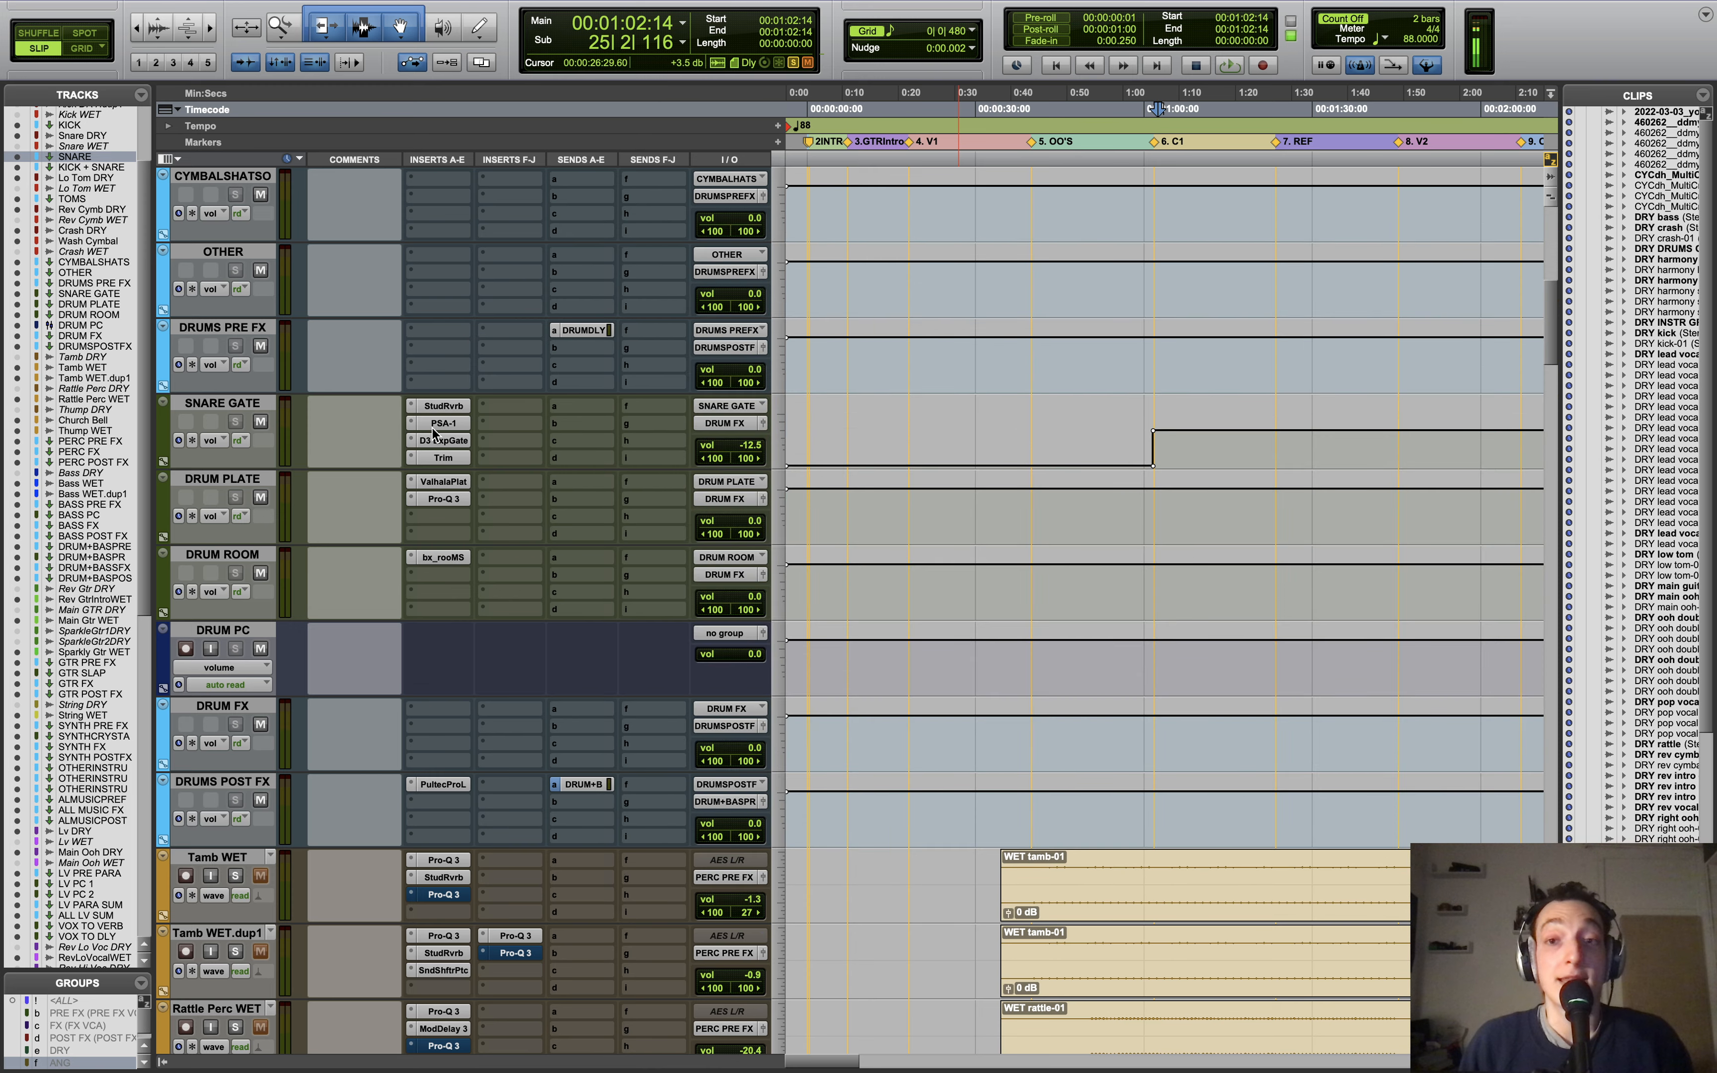
Step: Mute DRUM PLATE, DRUM ROOM and DRUMS PRE FX, and play the isolated SNARE GATE return from 00:01:01:13
left_click(263, 499)
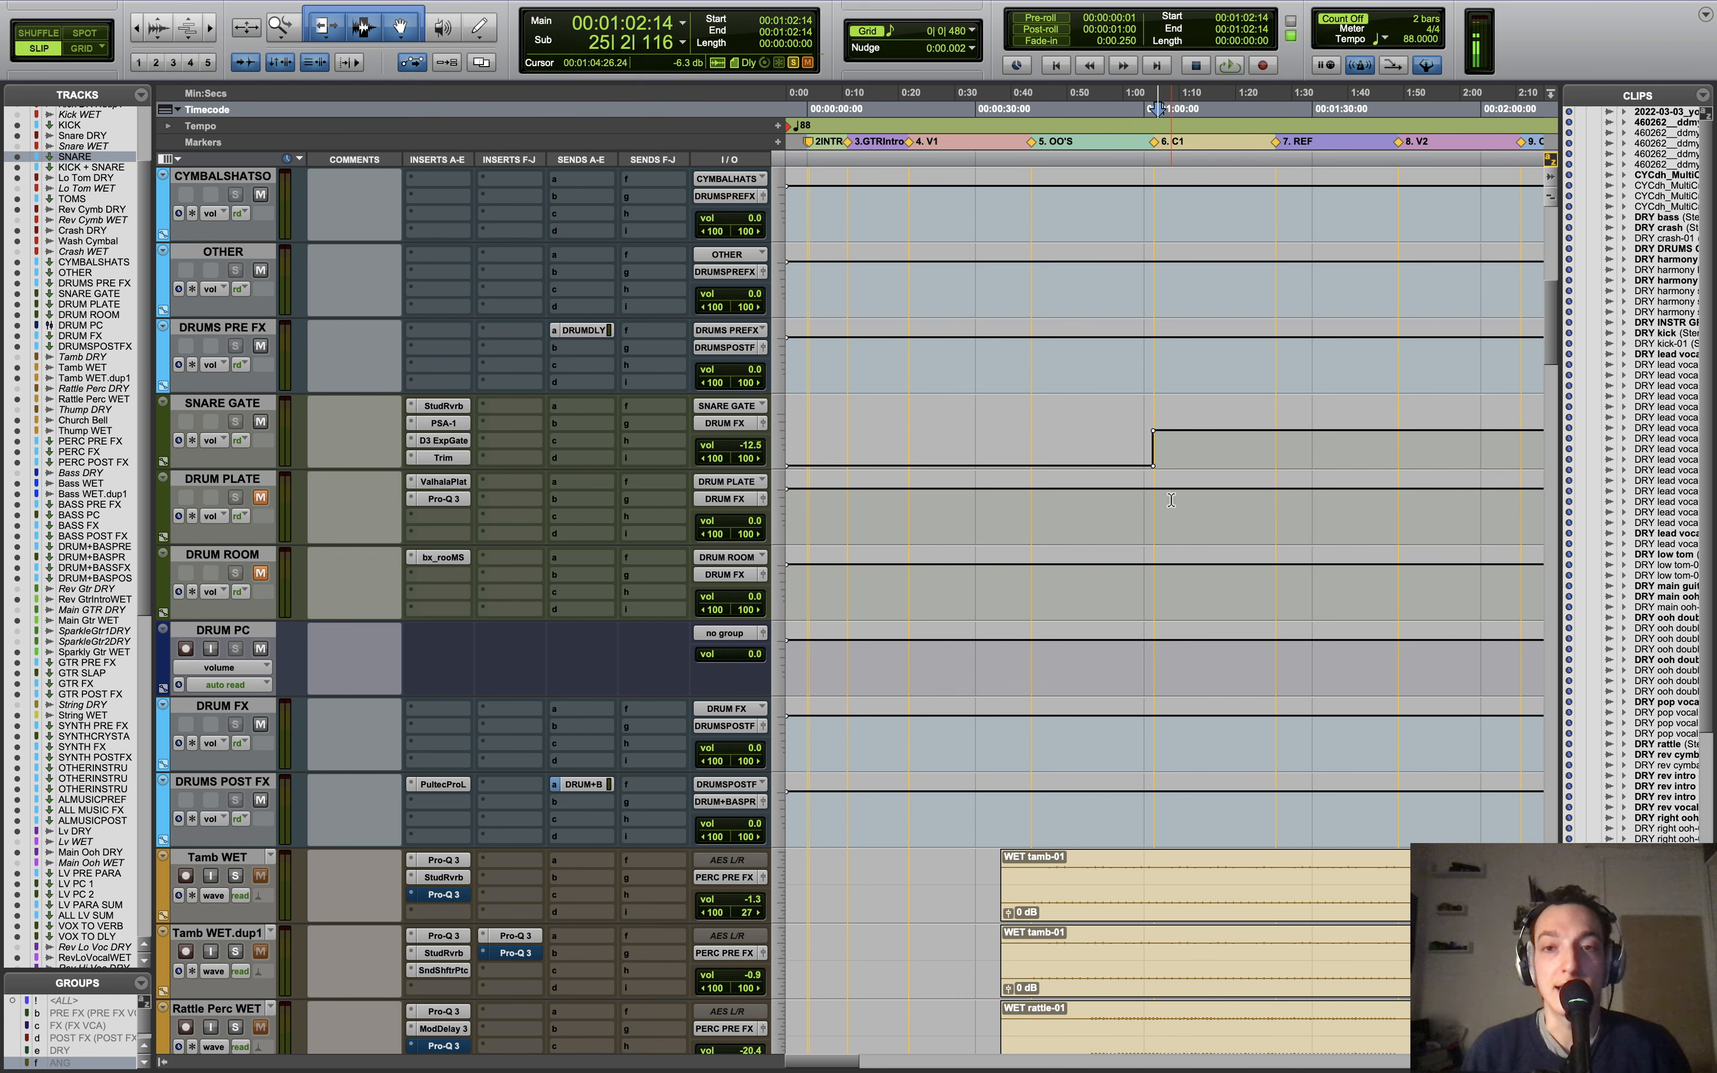
left_click(1152, 515)
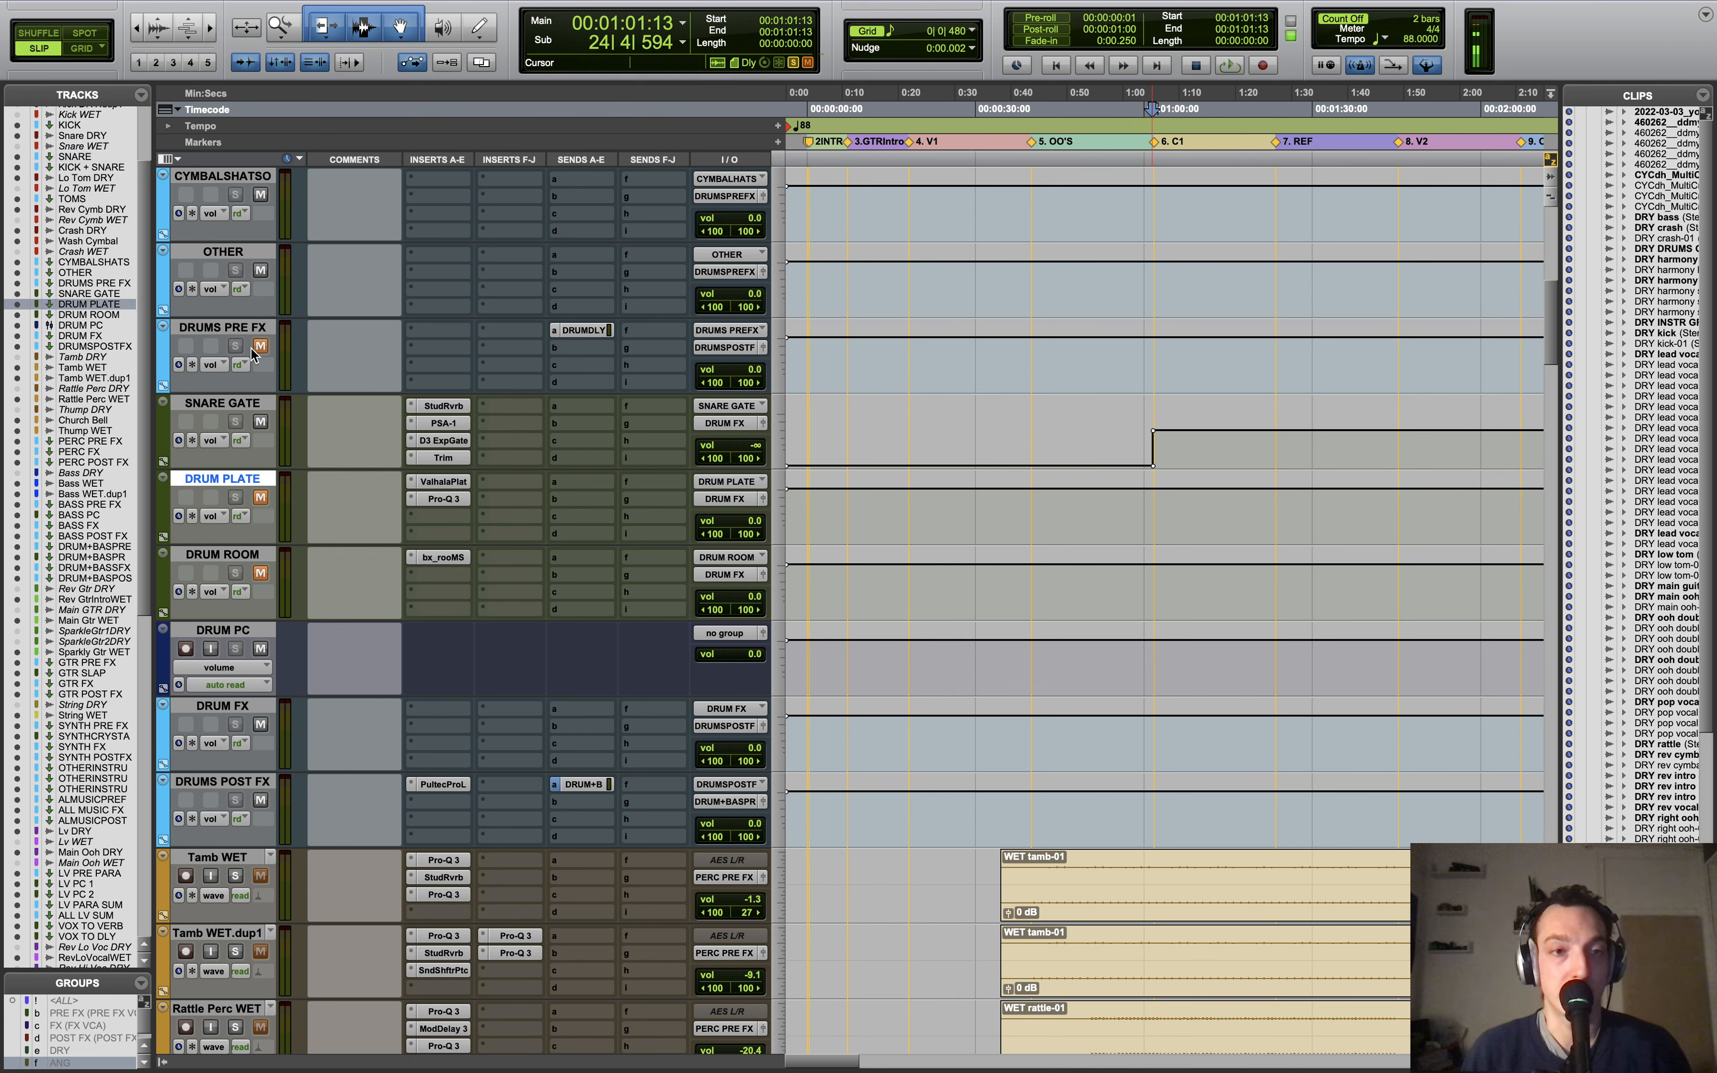
key("space")
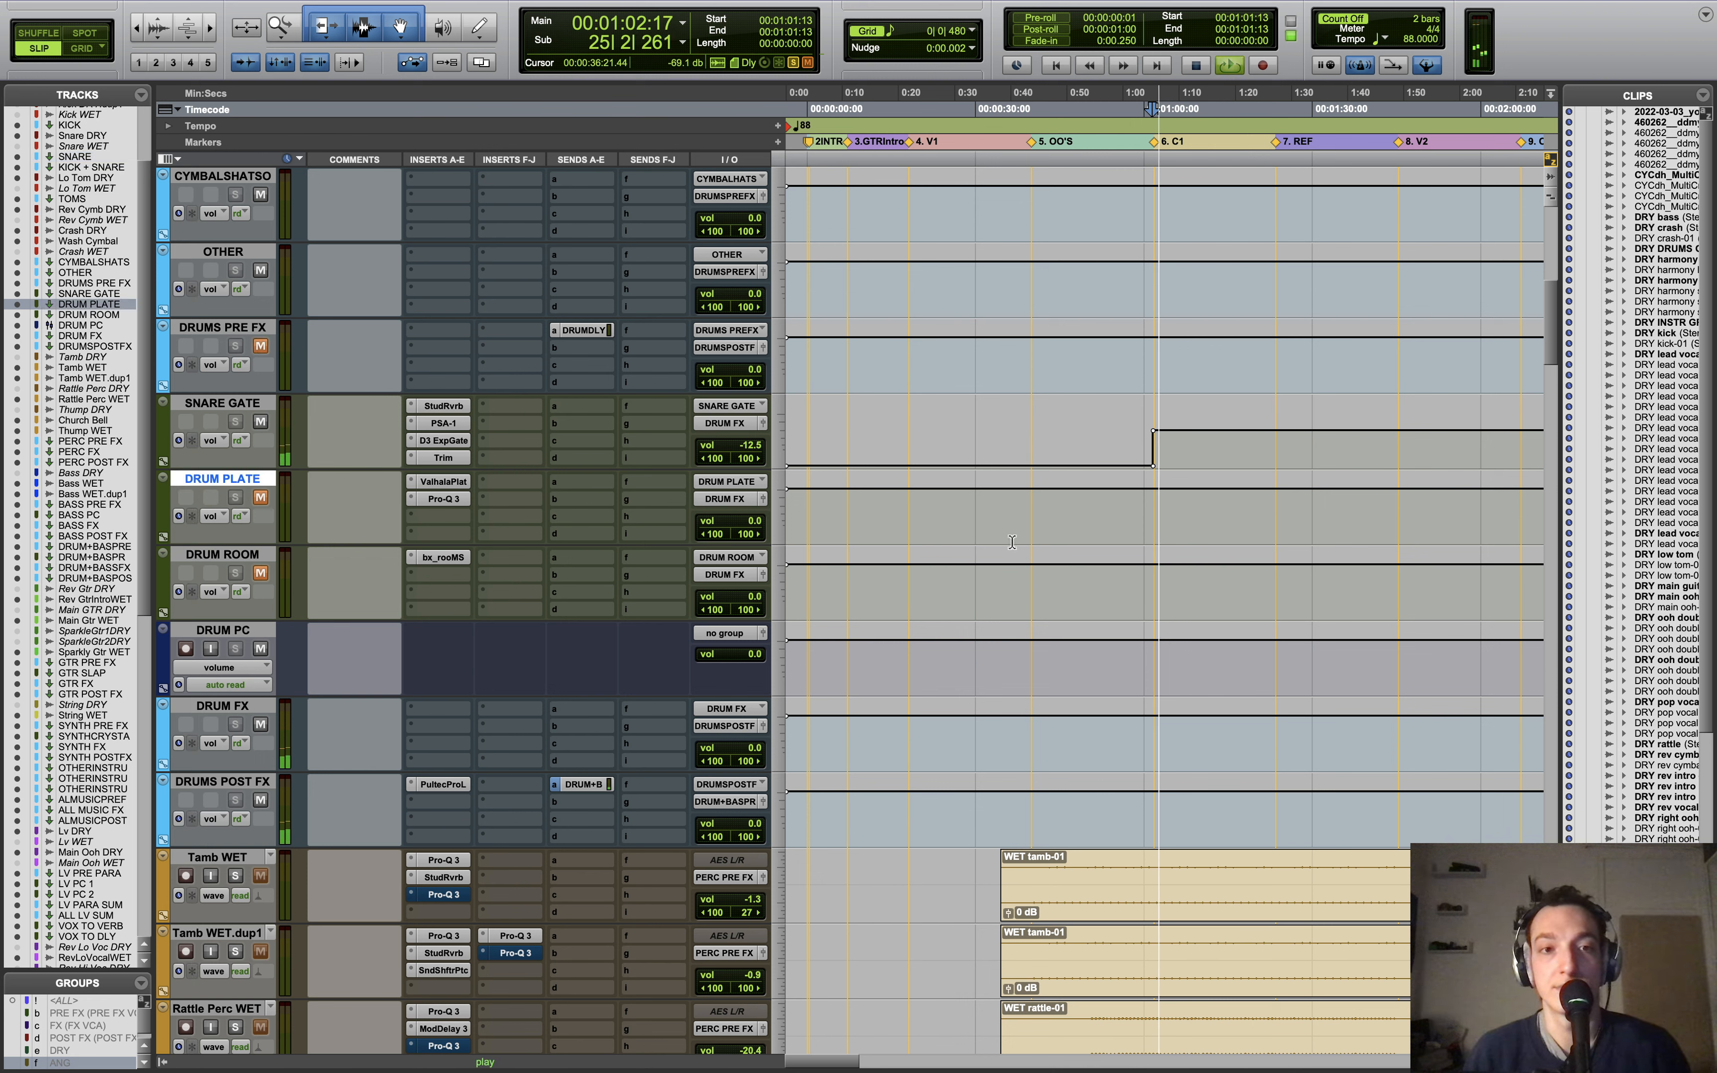
Step: Inspect SNARE GATE's Studio Reverb settings, stop playback, and open the return's SansAmp PSA-1
left_click(458, 406)
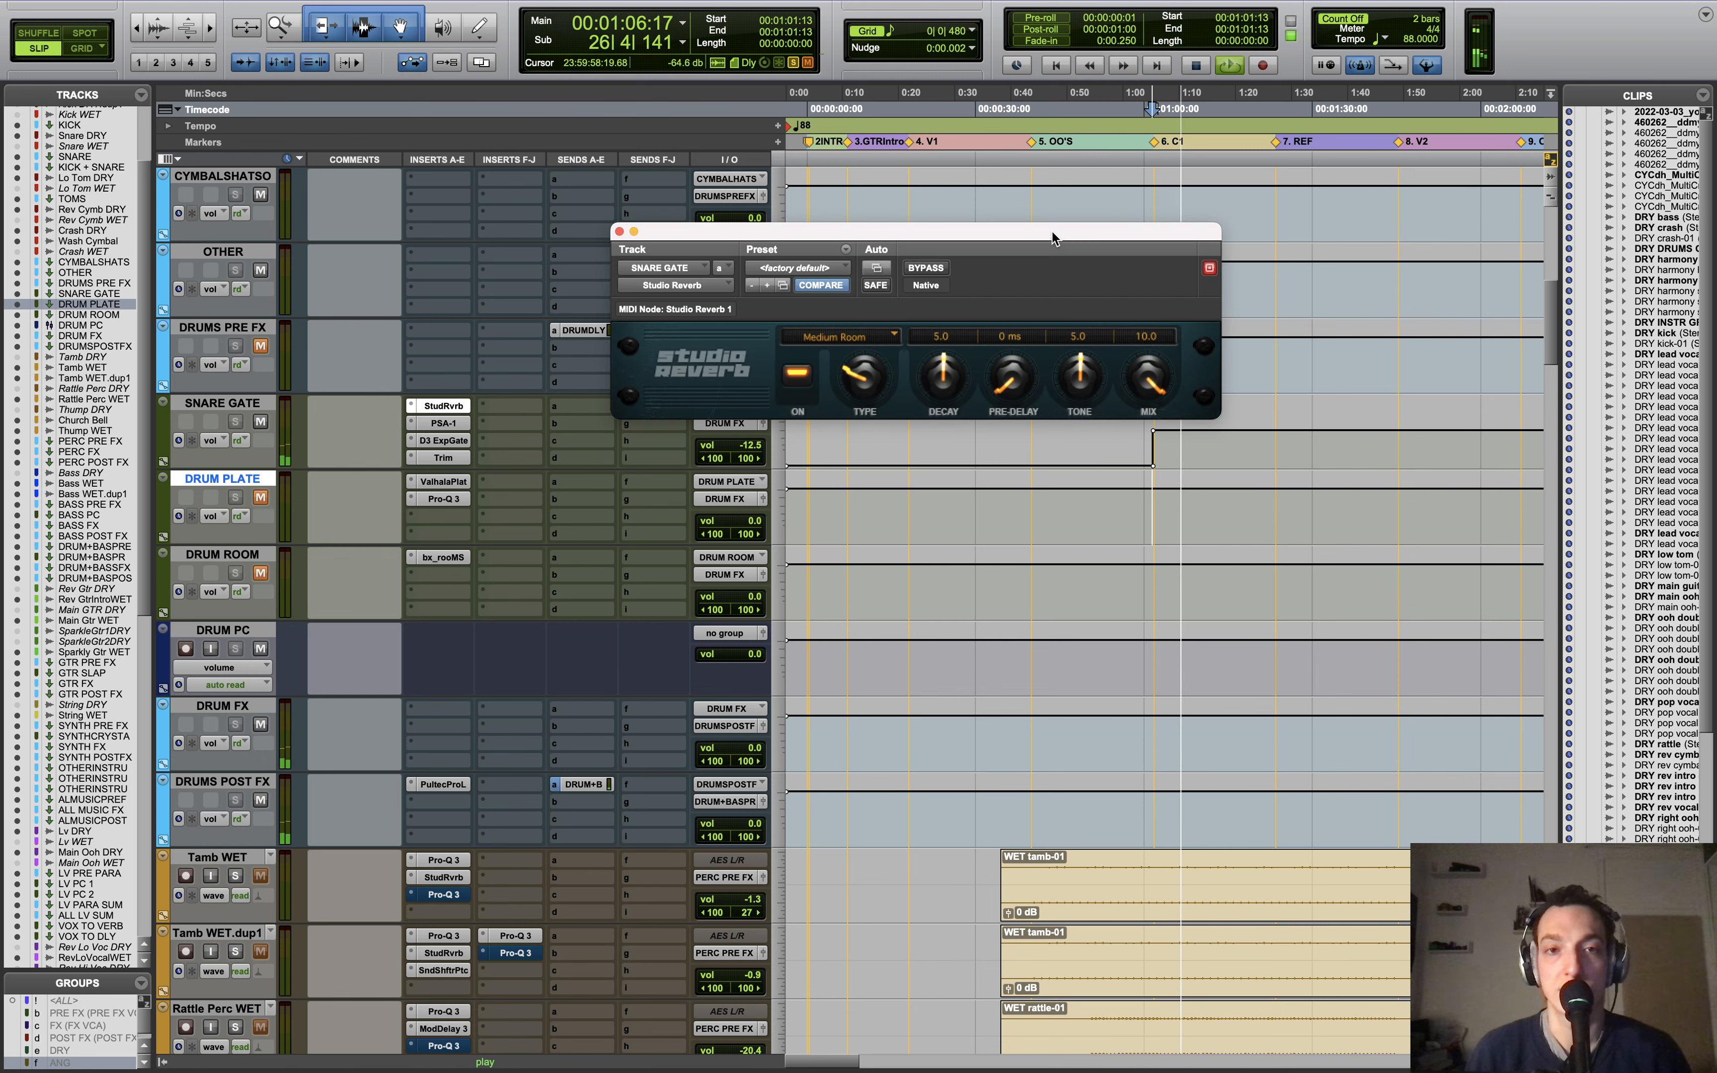
key("space")
left_click_drag(971, 223, 847, 179)
scroll(844, 213, "up", 5)
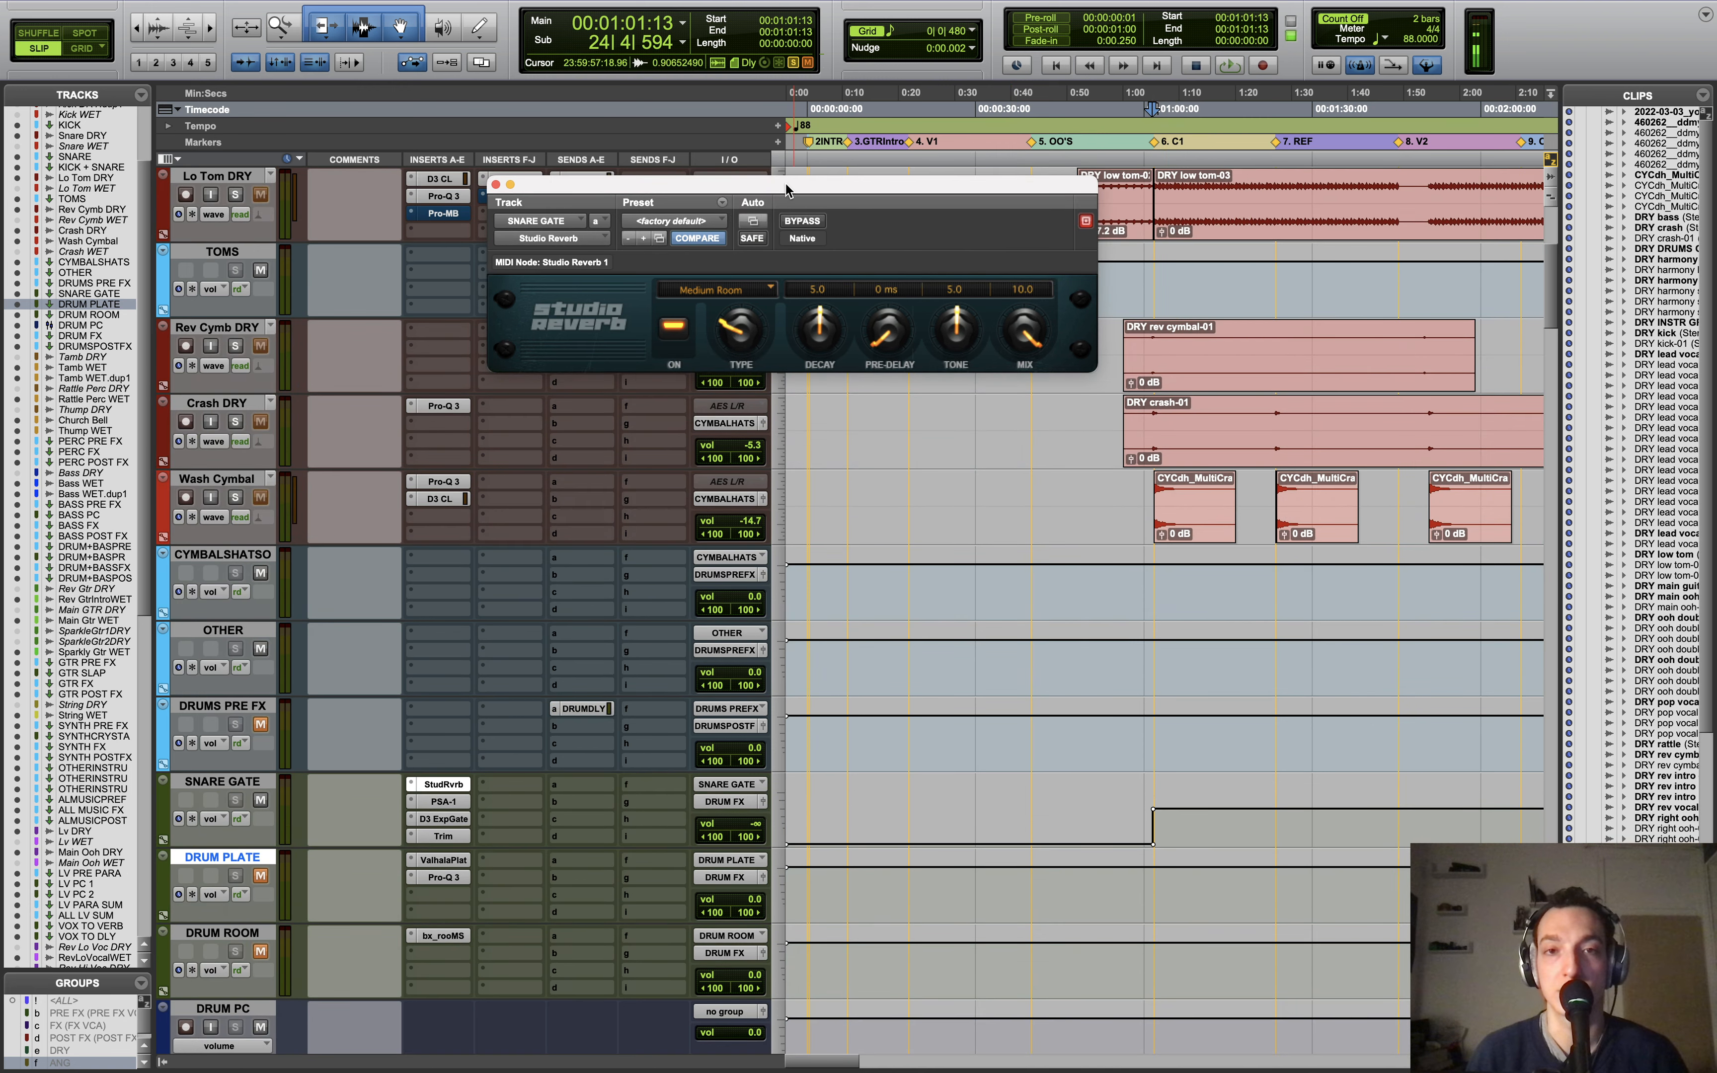
left_click(439, 803)
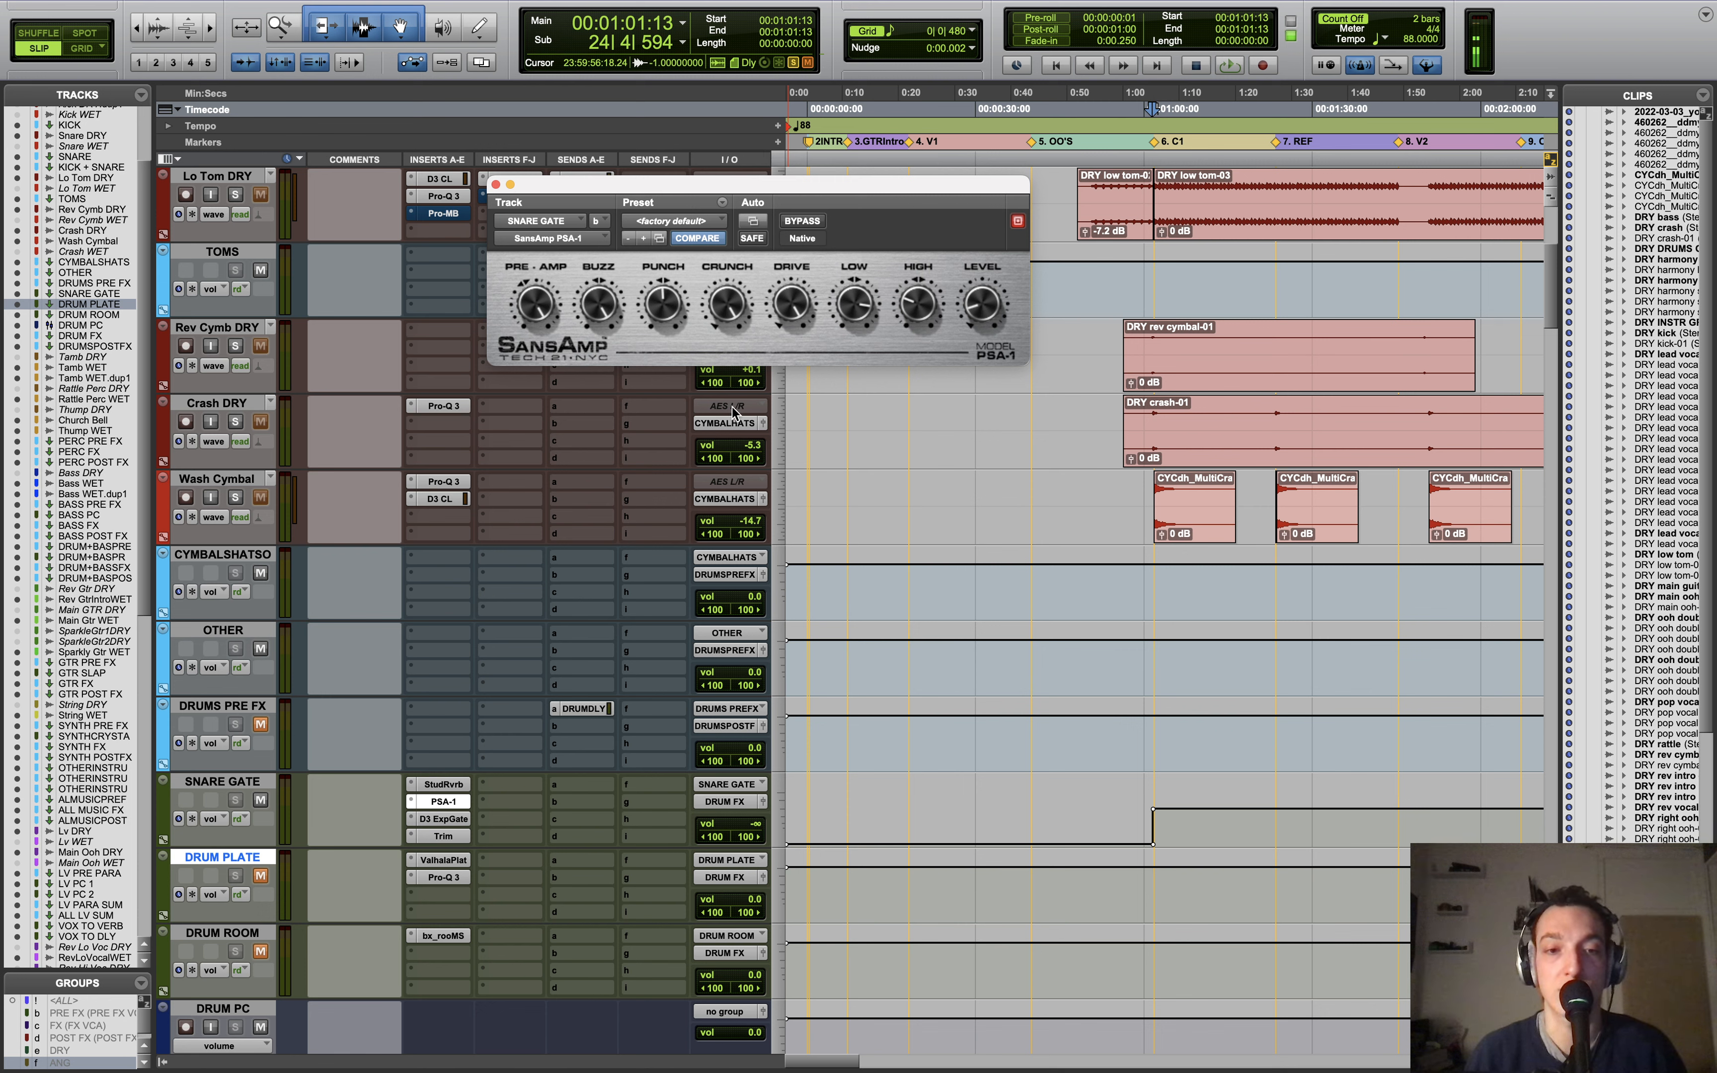
Step: Inspect SNARE GATE's Dyn3 Expander/Gate settings, and unmute DRUMS PRE FX, DRUM PLATE and DRUM ROOM
left_click(442, 819)
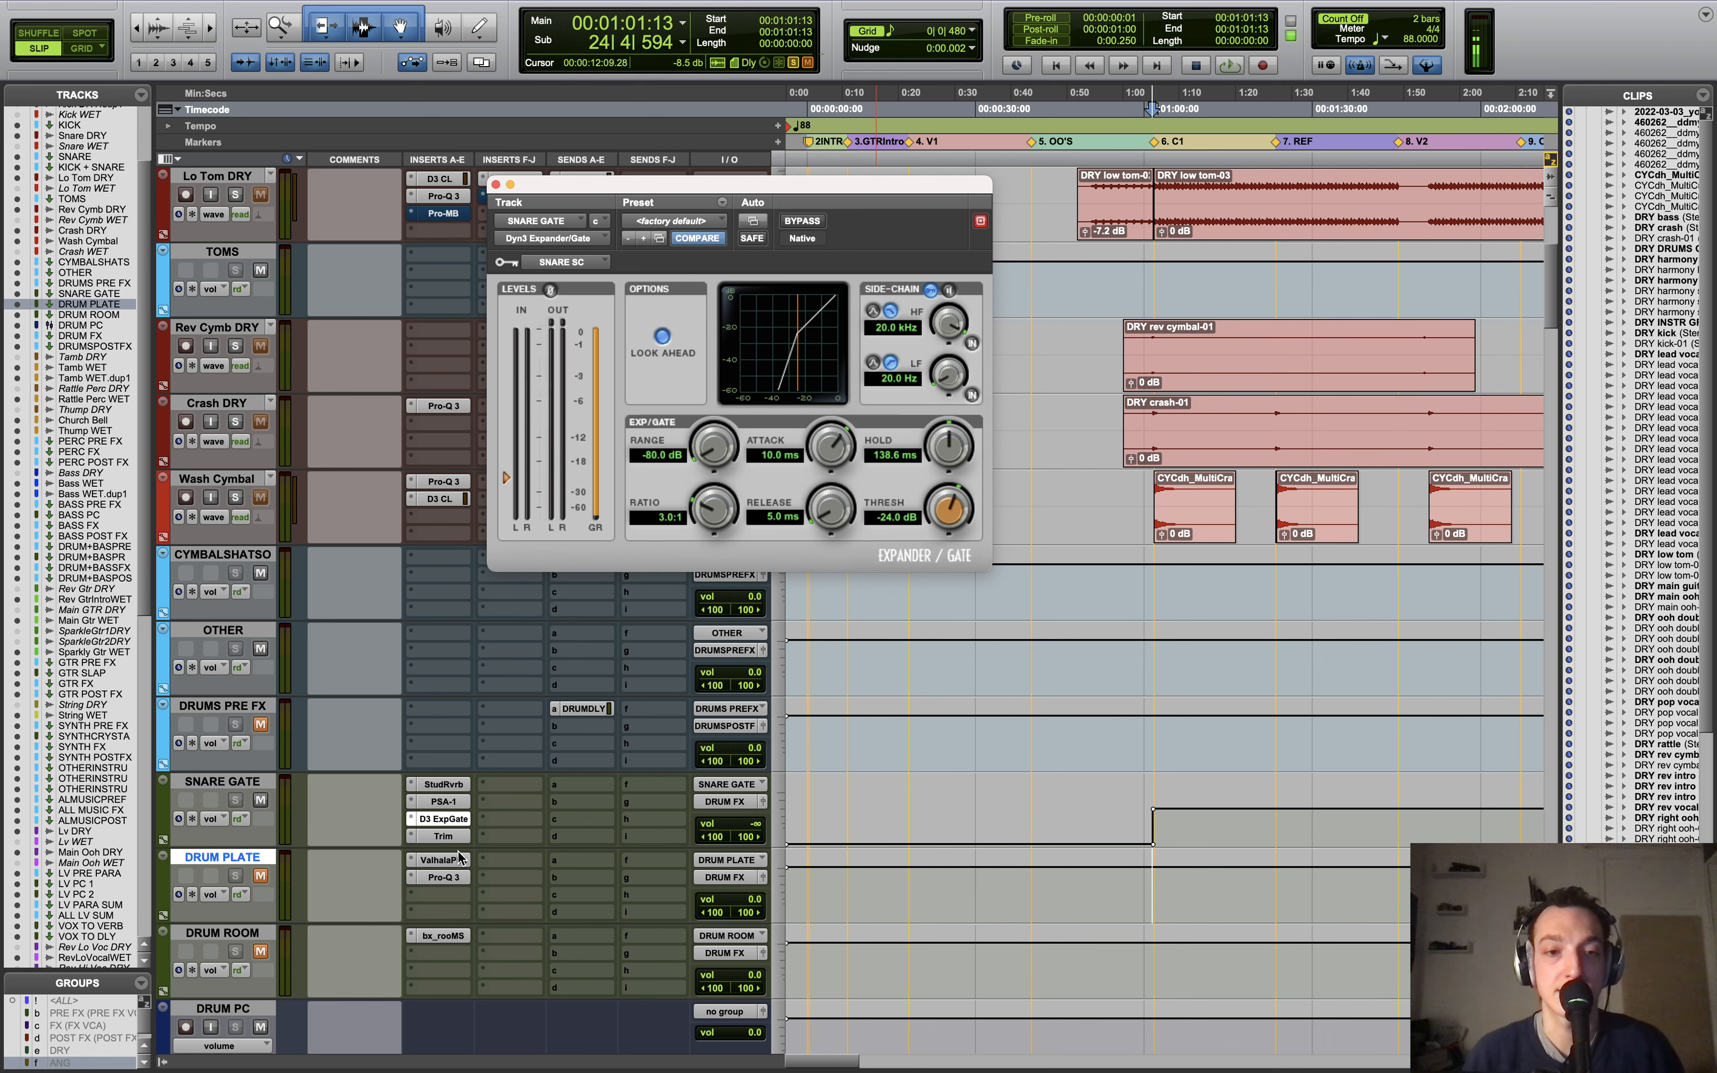
left_click(261, 725)
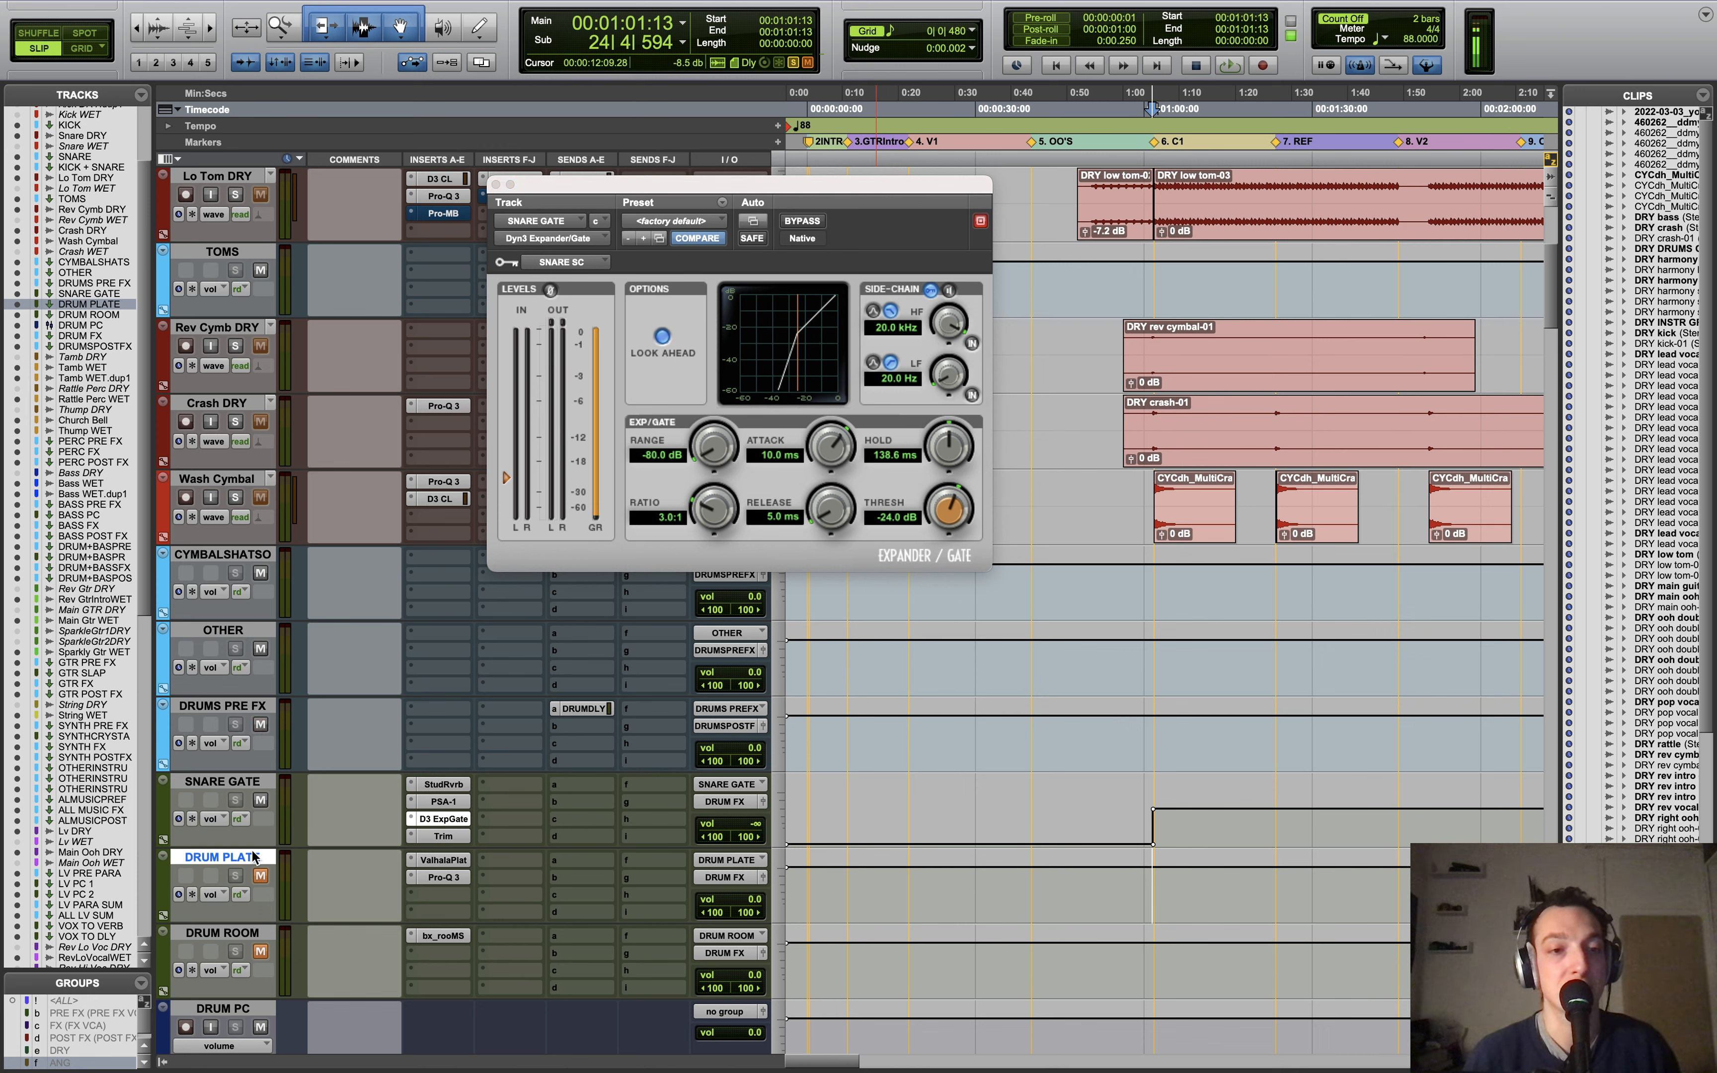
left_click(260, 952)
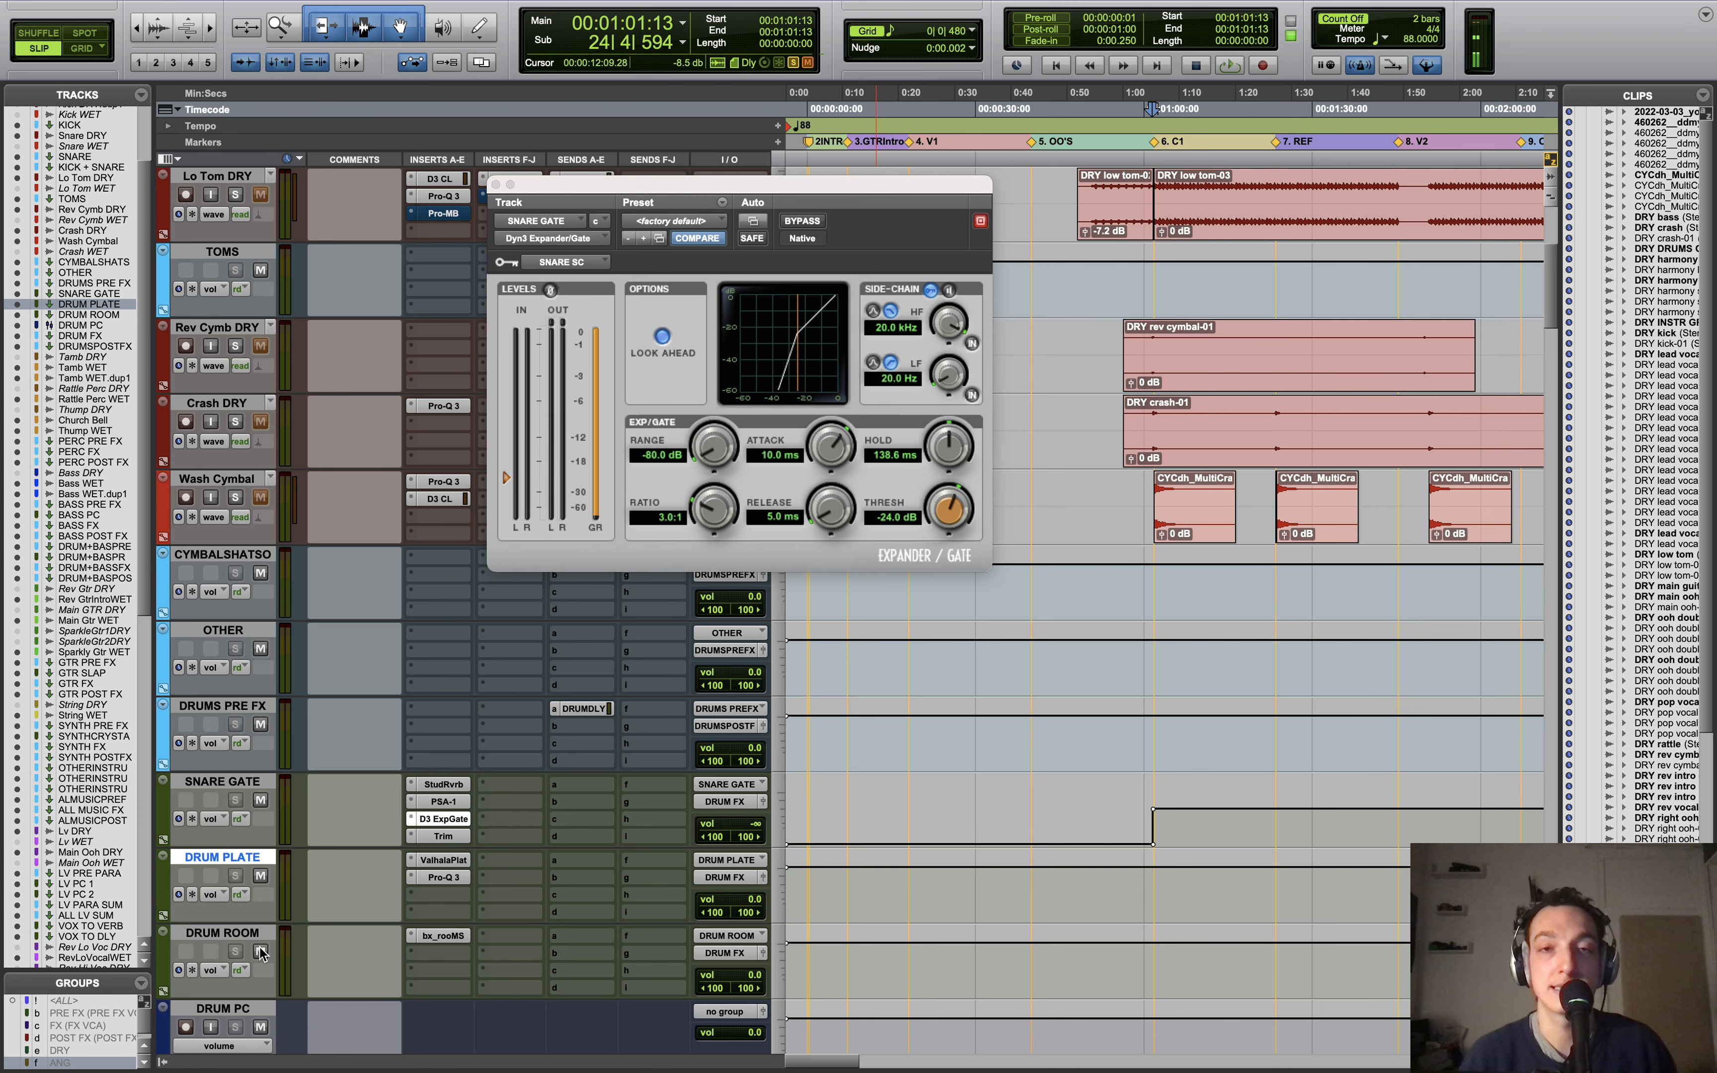
left_click(494, 185)
Step: Solo Kick DRY alongside Snare DRY and play both from 00:01:00:25 into the chorus, then stop playback
scroll(946, 470, "up", 5)
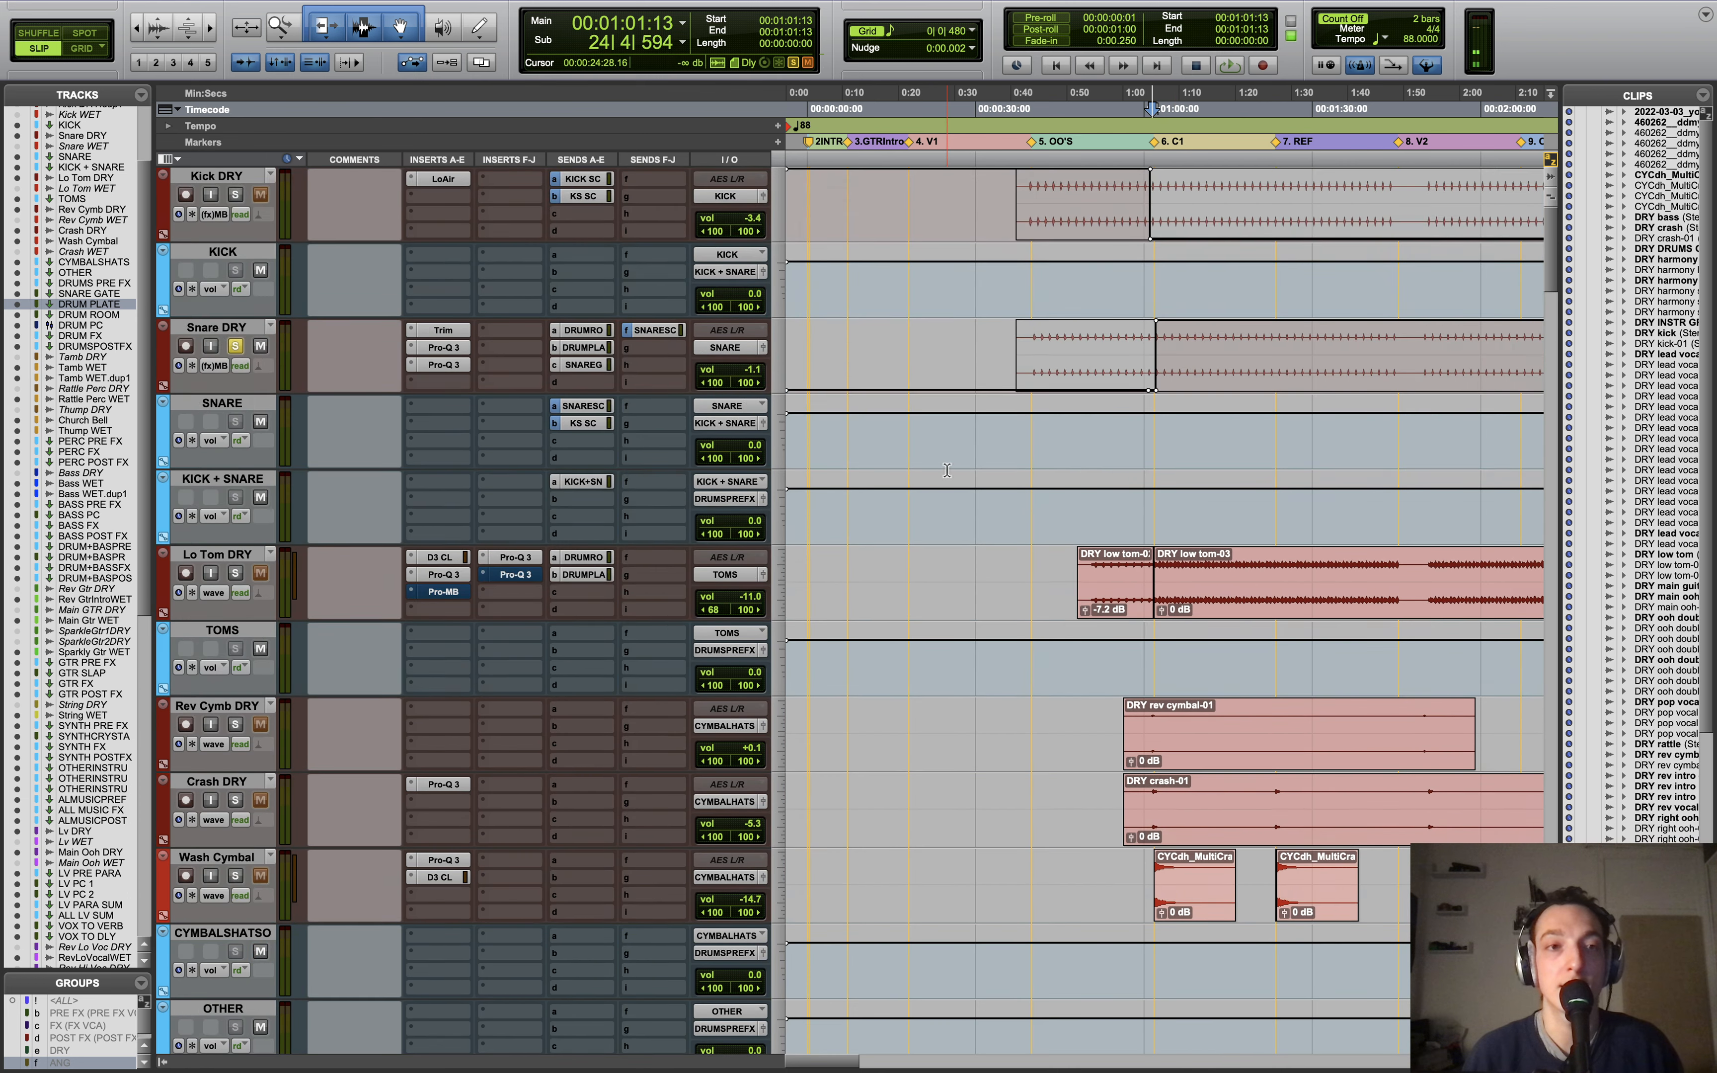
left_click(235, 195)
key("t")
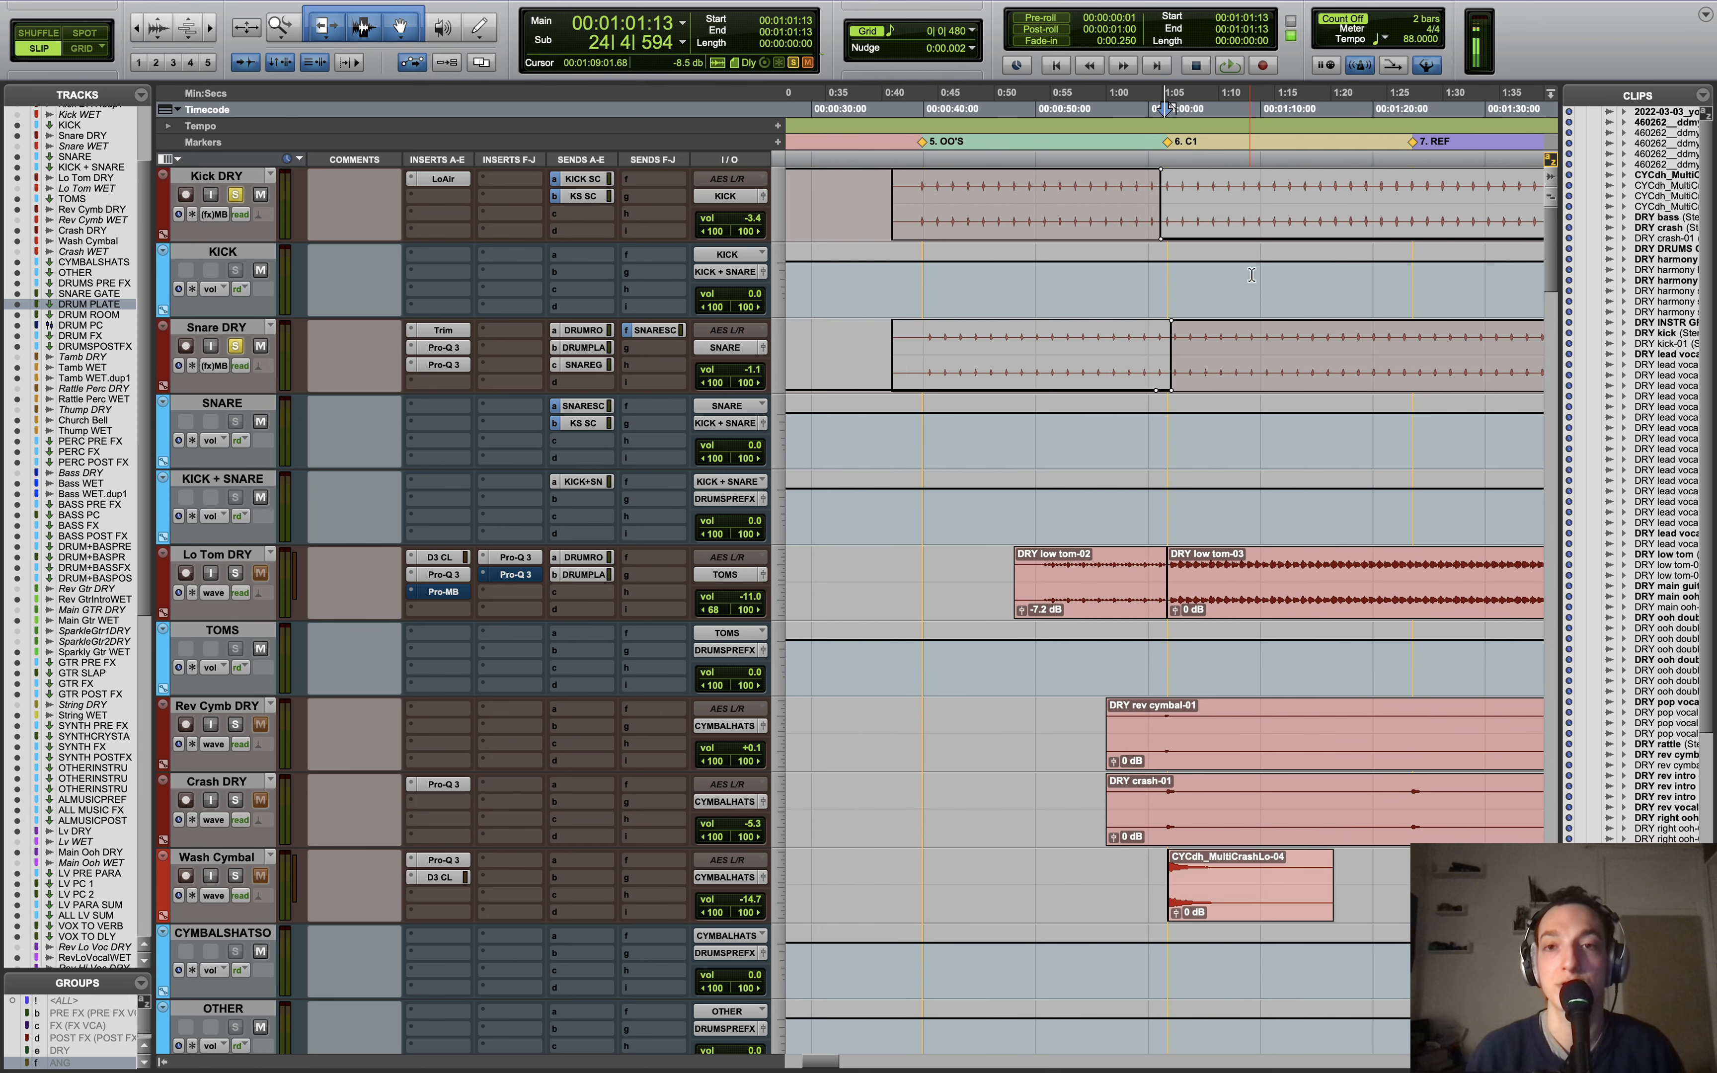
left_click(1158, 285)
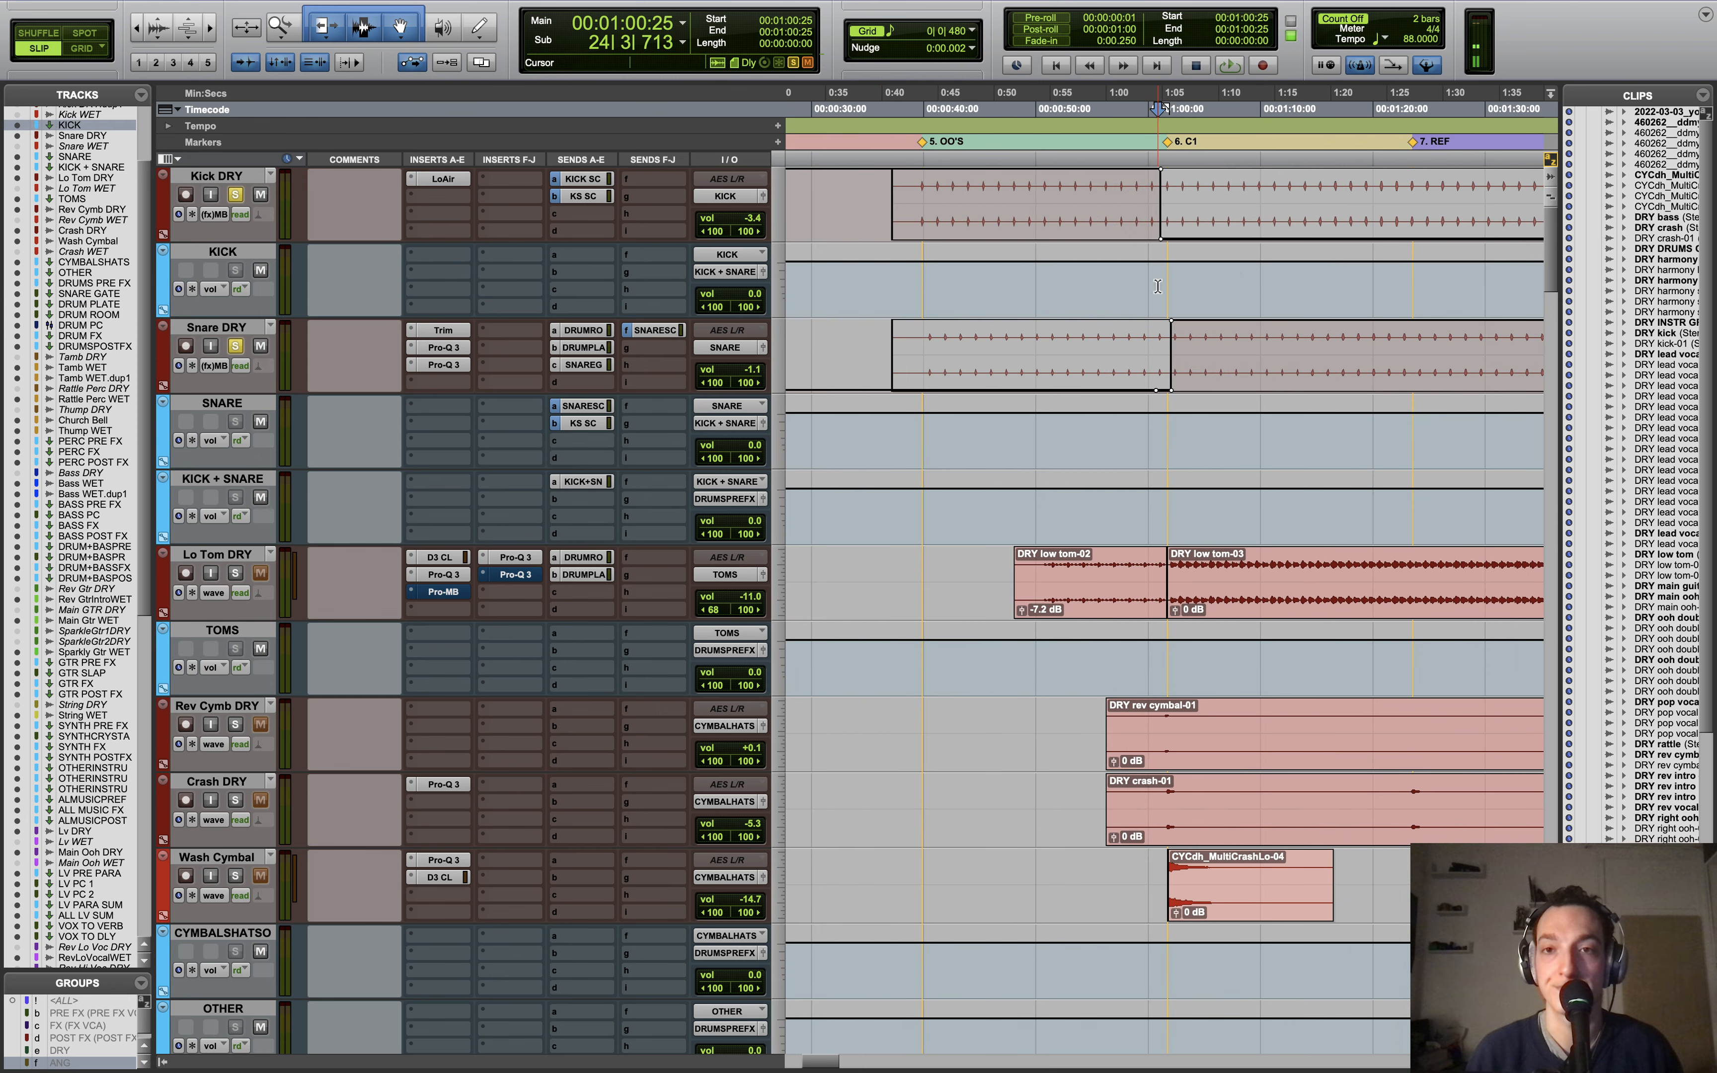
key("space")
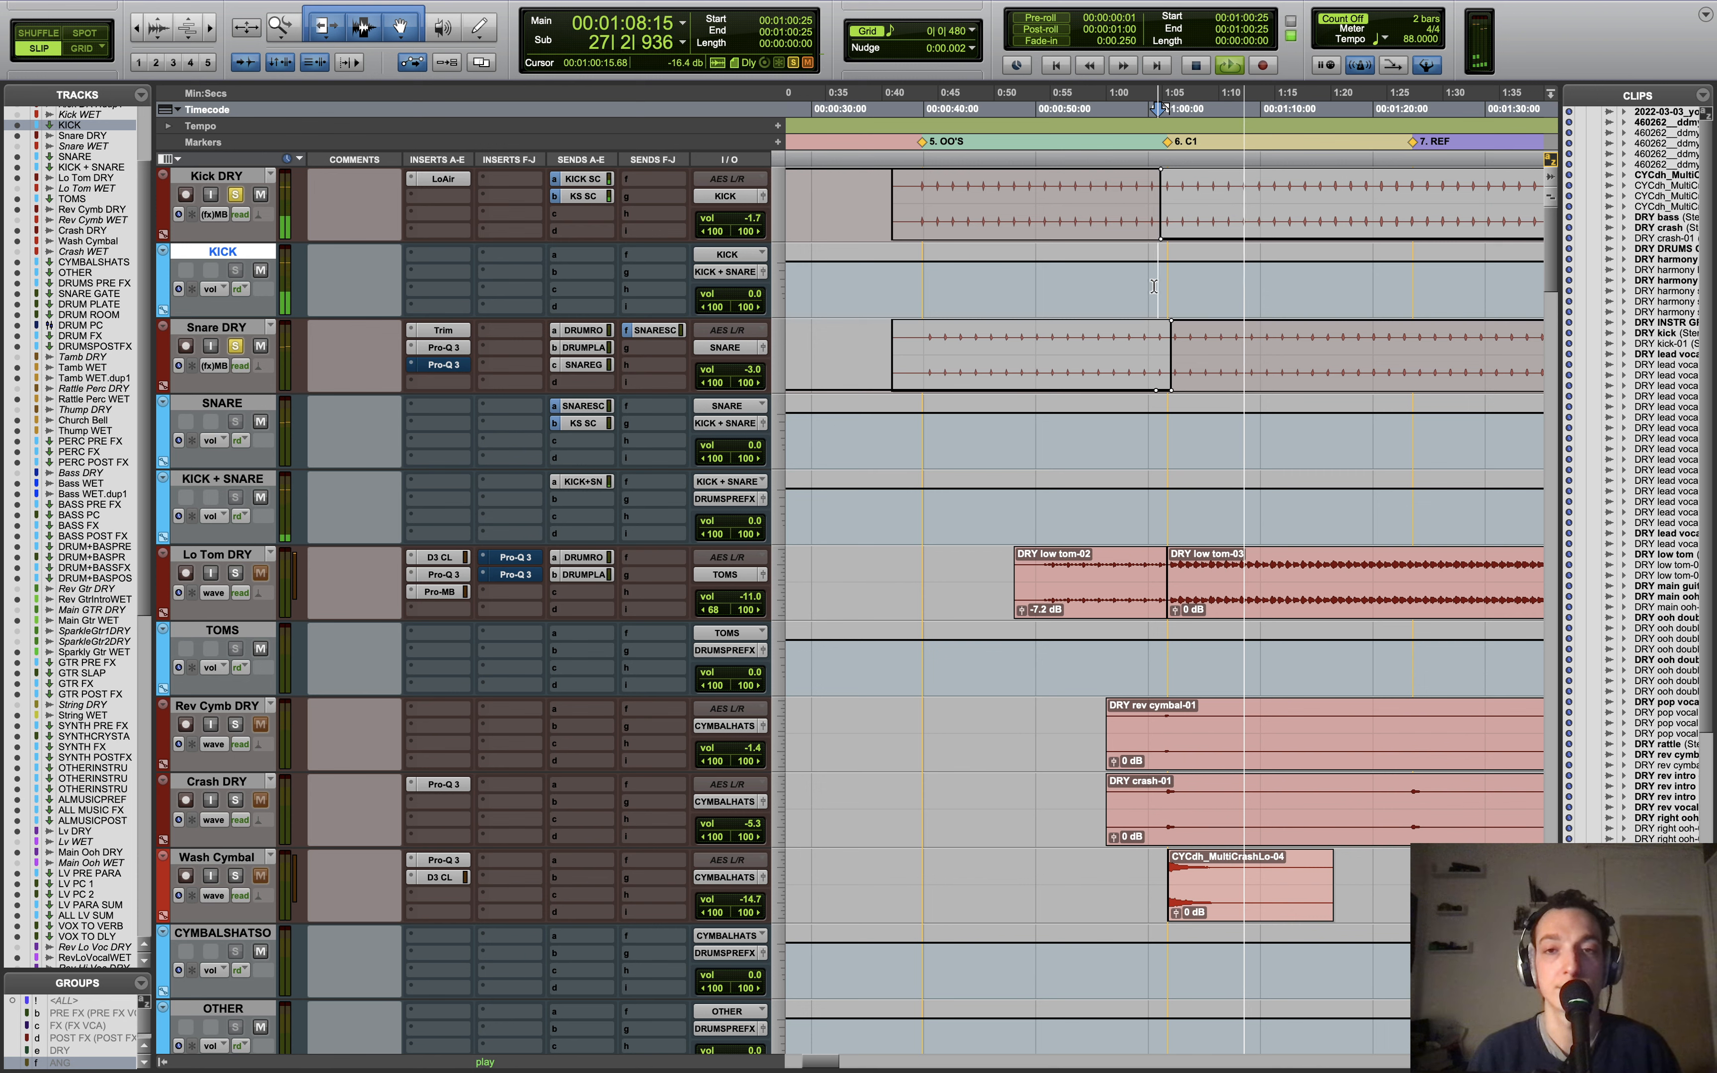
key("space")
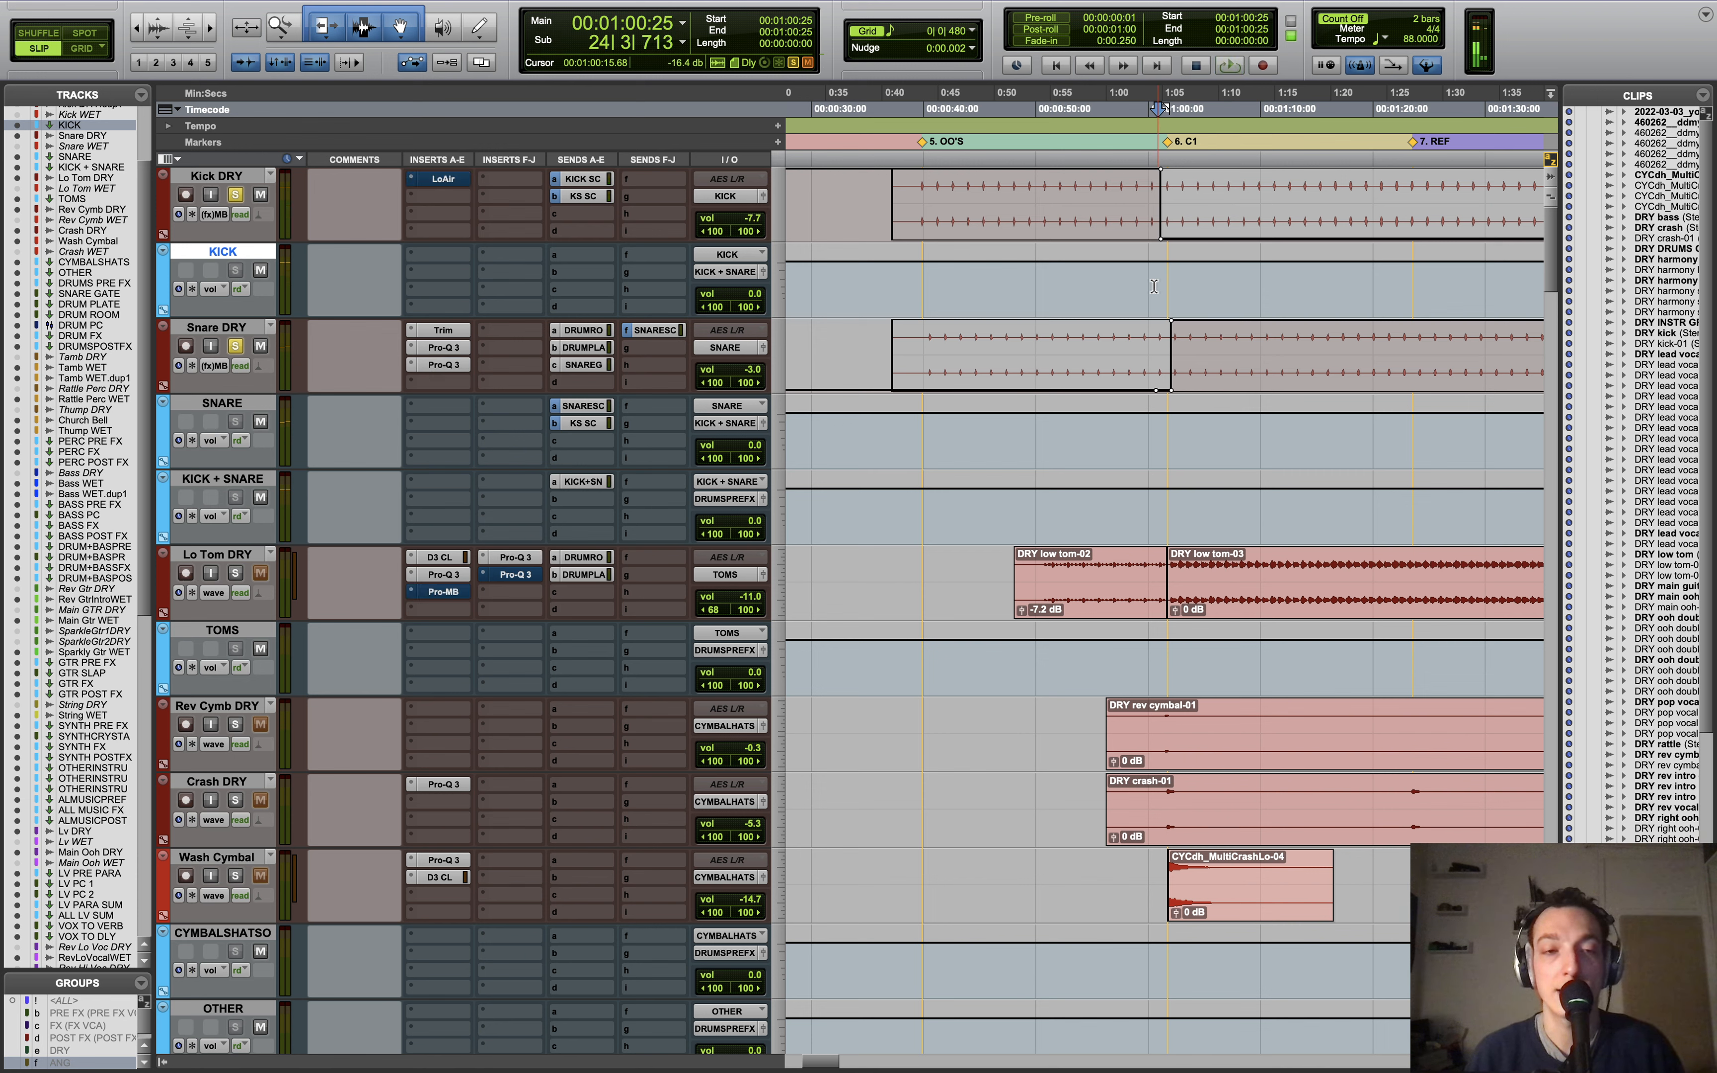
Step: Solo only Lo Tom DRY and mute its drum room and drum plate reverb sends
left_click(237, 575)
left_click(237, 574, "super")
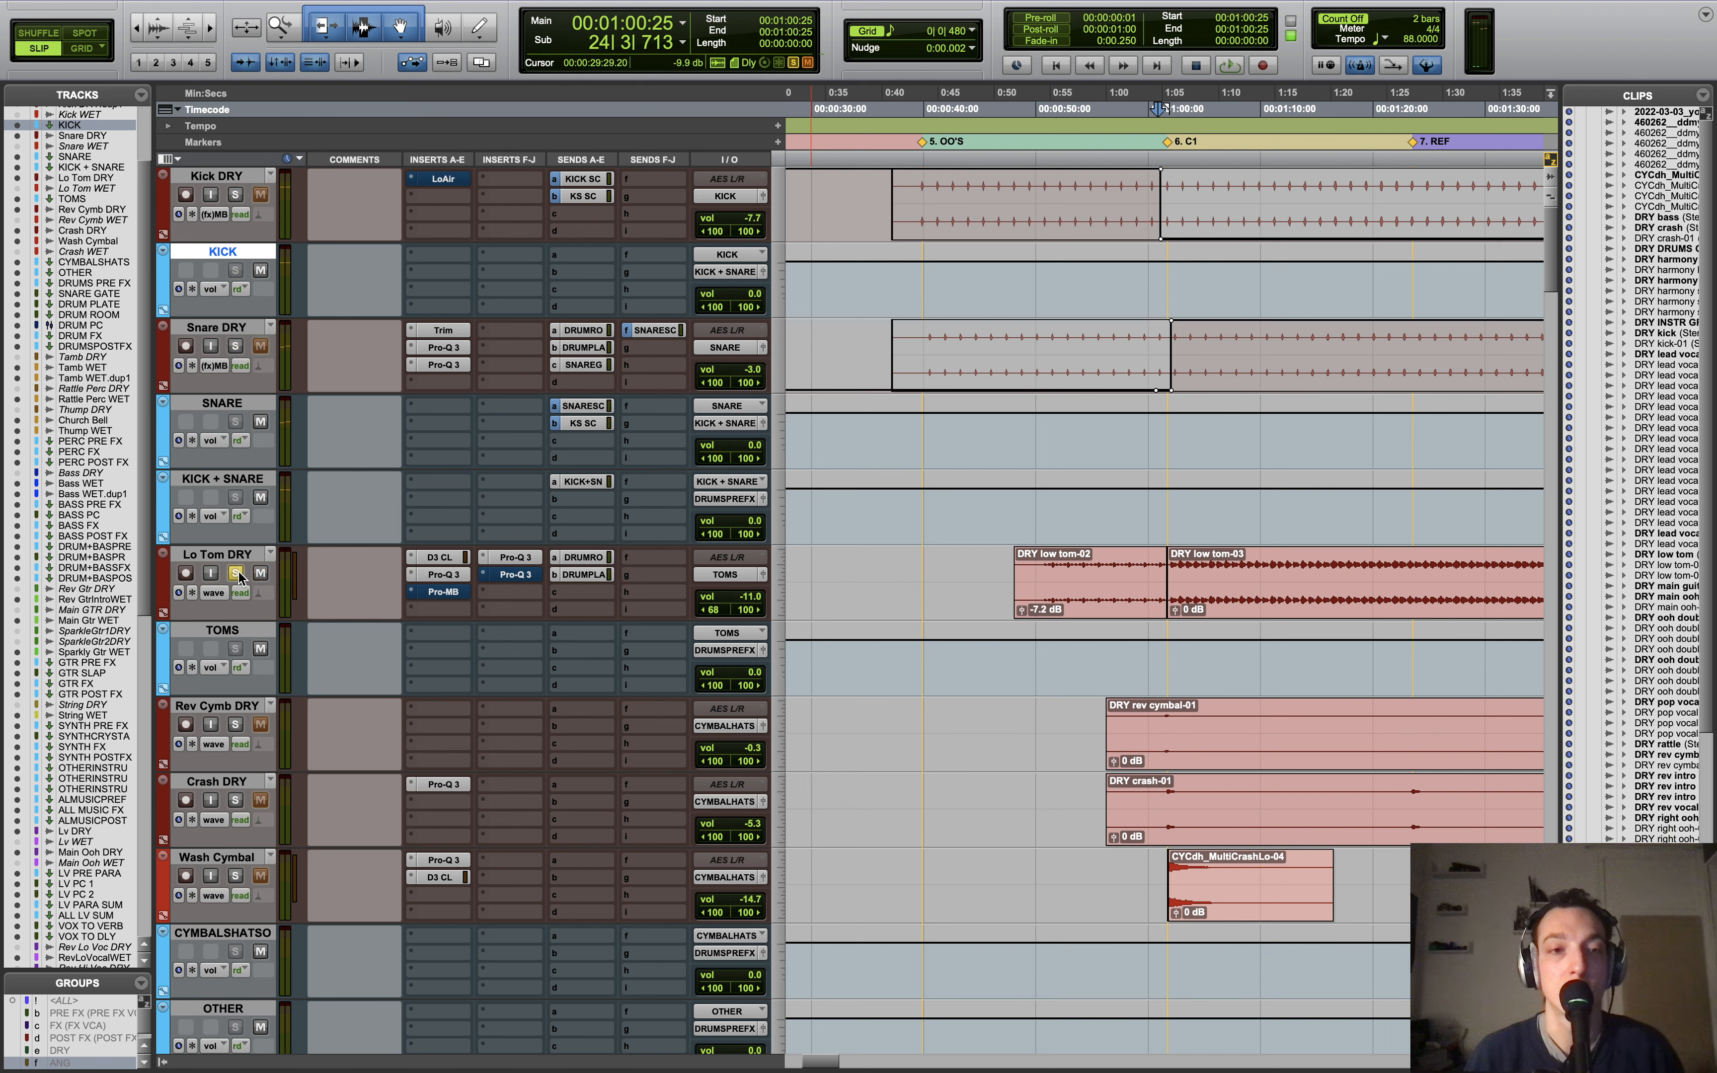
left_click(580, 573, "super")
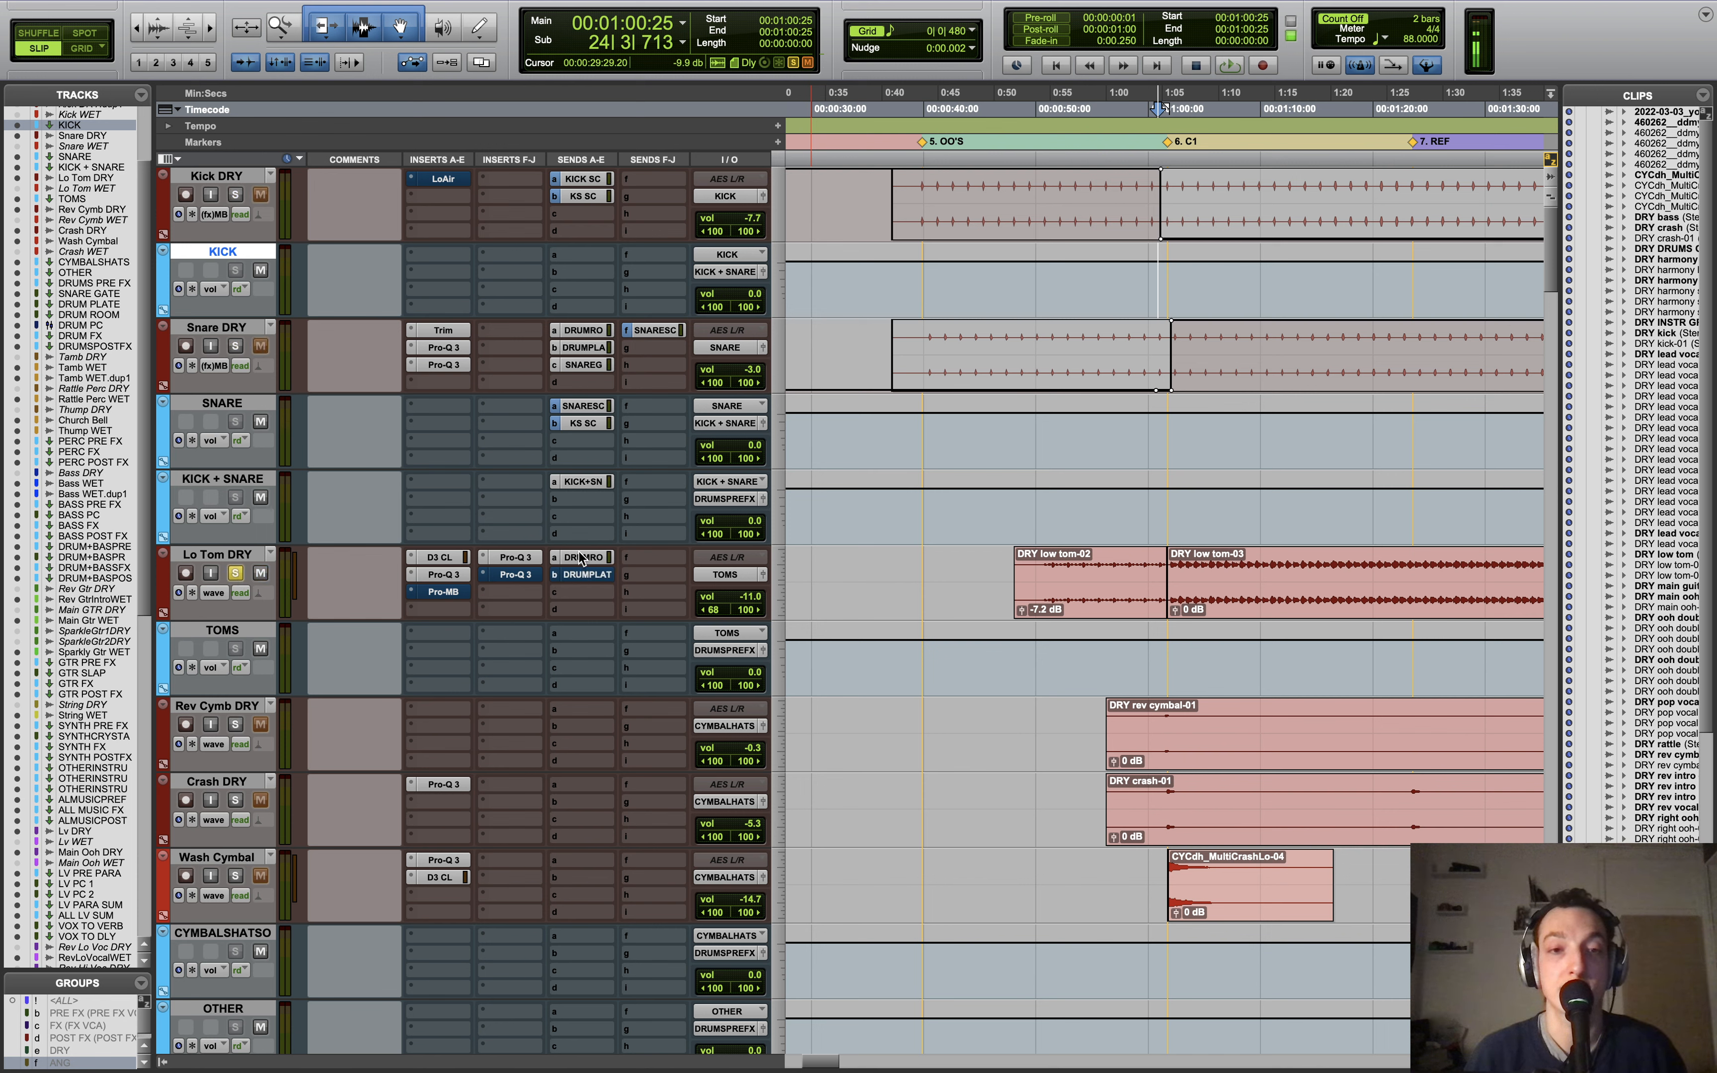
left_click(580, 555, "super")
Step: Make all of Lo Tom DRY's inserts inactive and play the unprocessed tom from 00:01:00:25
left_click(518, 572, "ctrl+super")
left_click(517, 557, "ctrl+super")
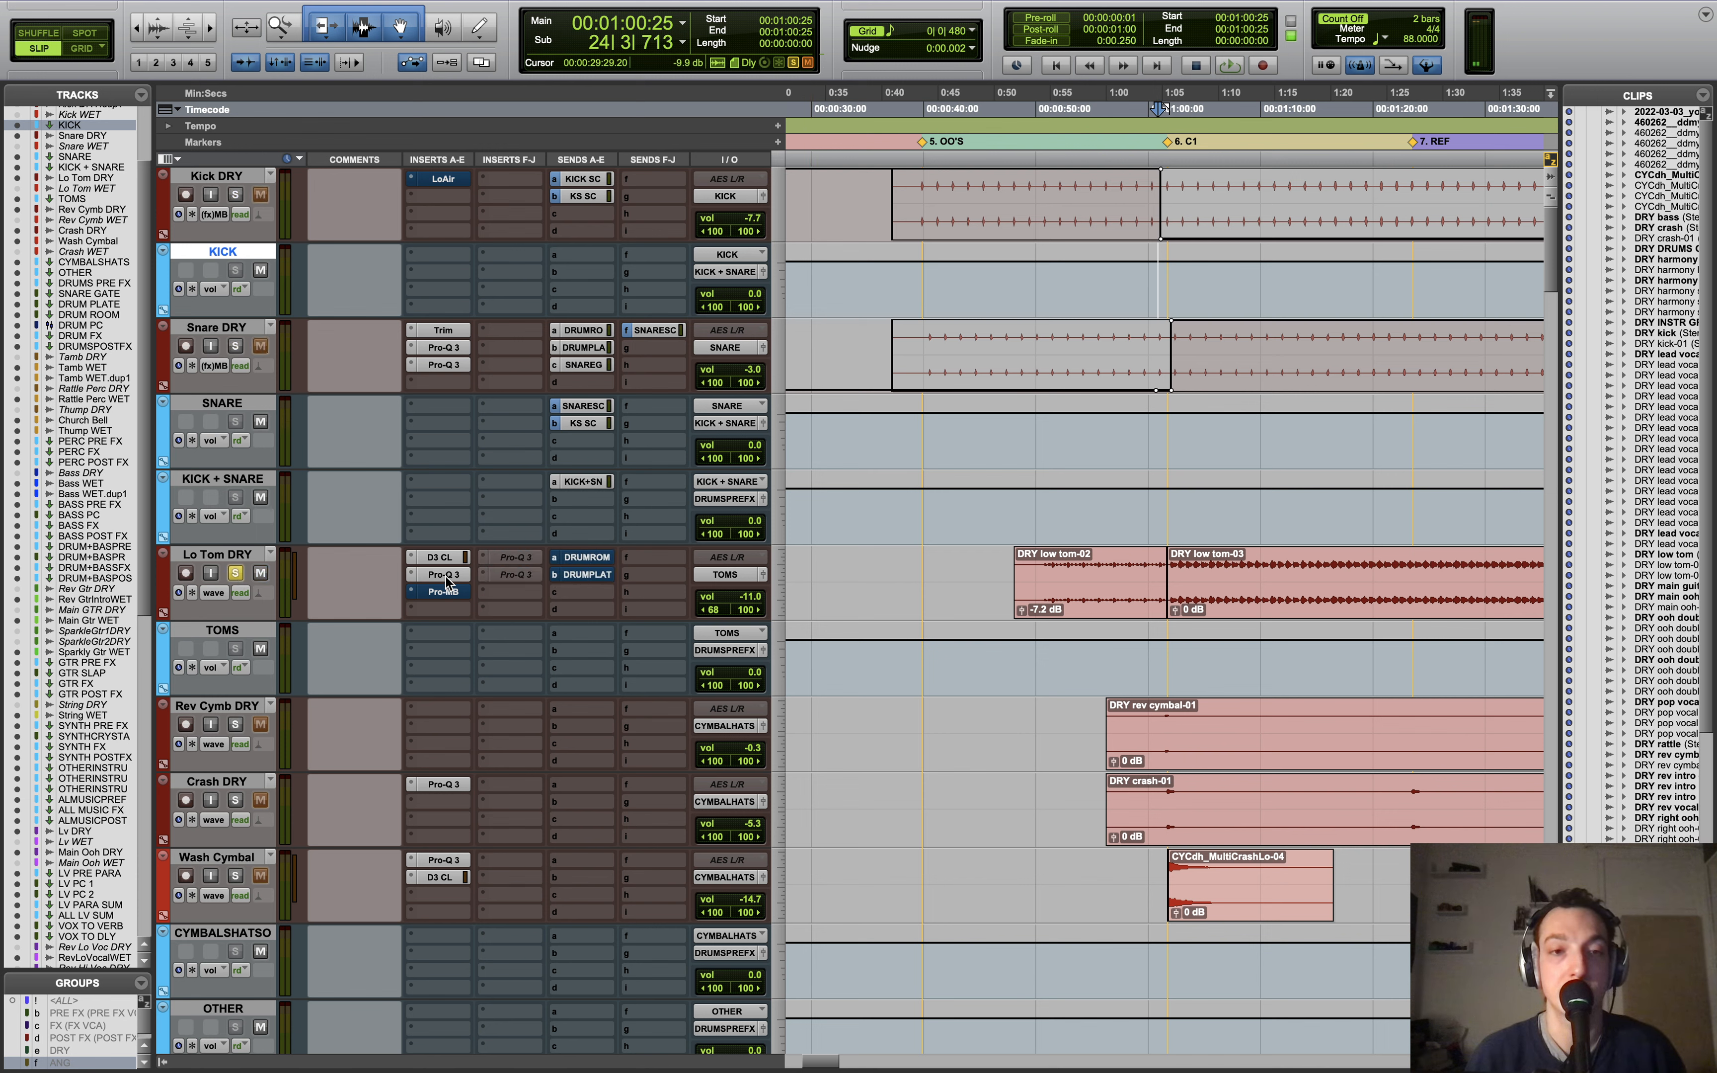
left_click(447, 592, "ctrl+super")
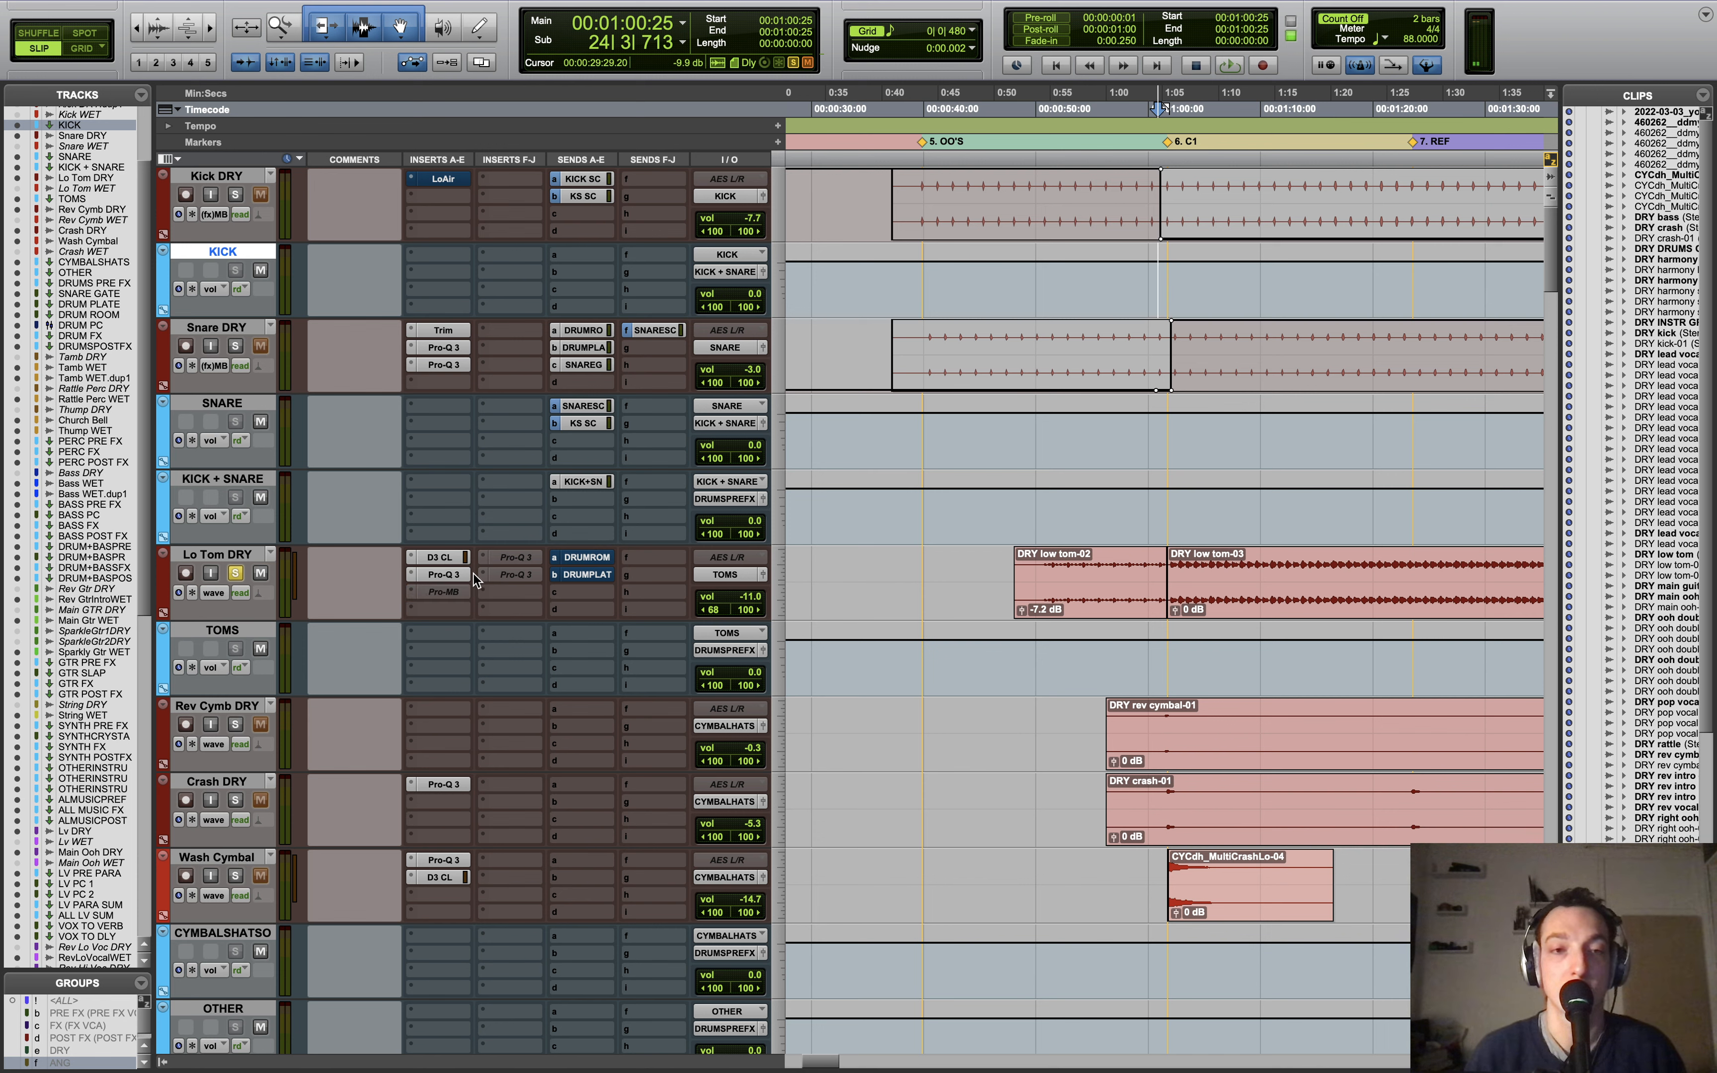
left_click(471, 574, "ctrl+super")
key("space")
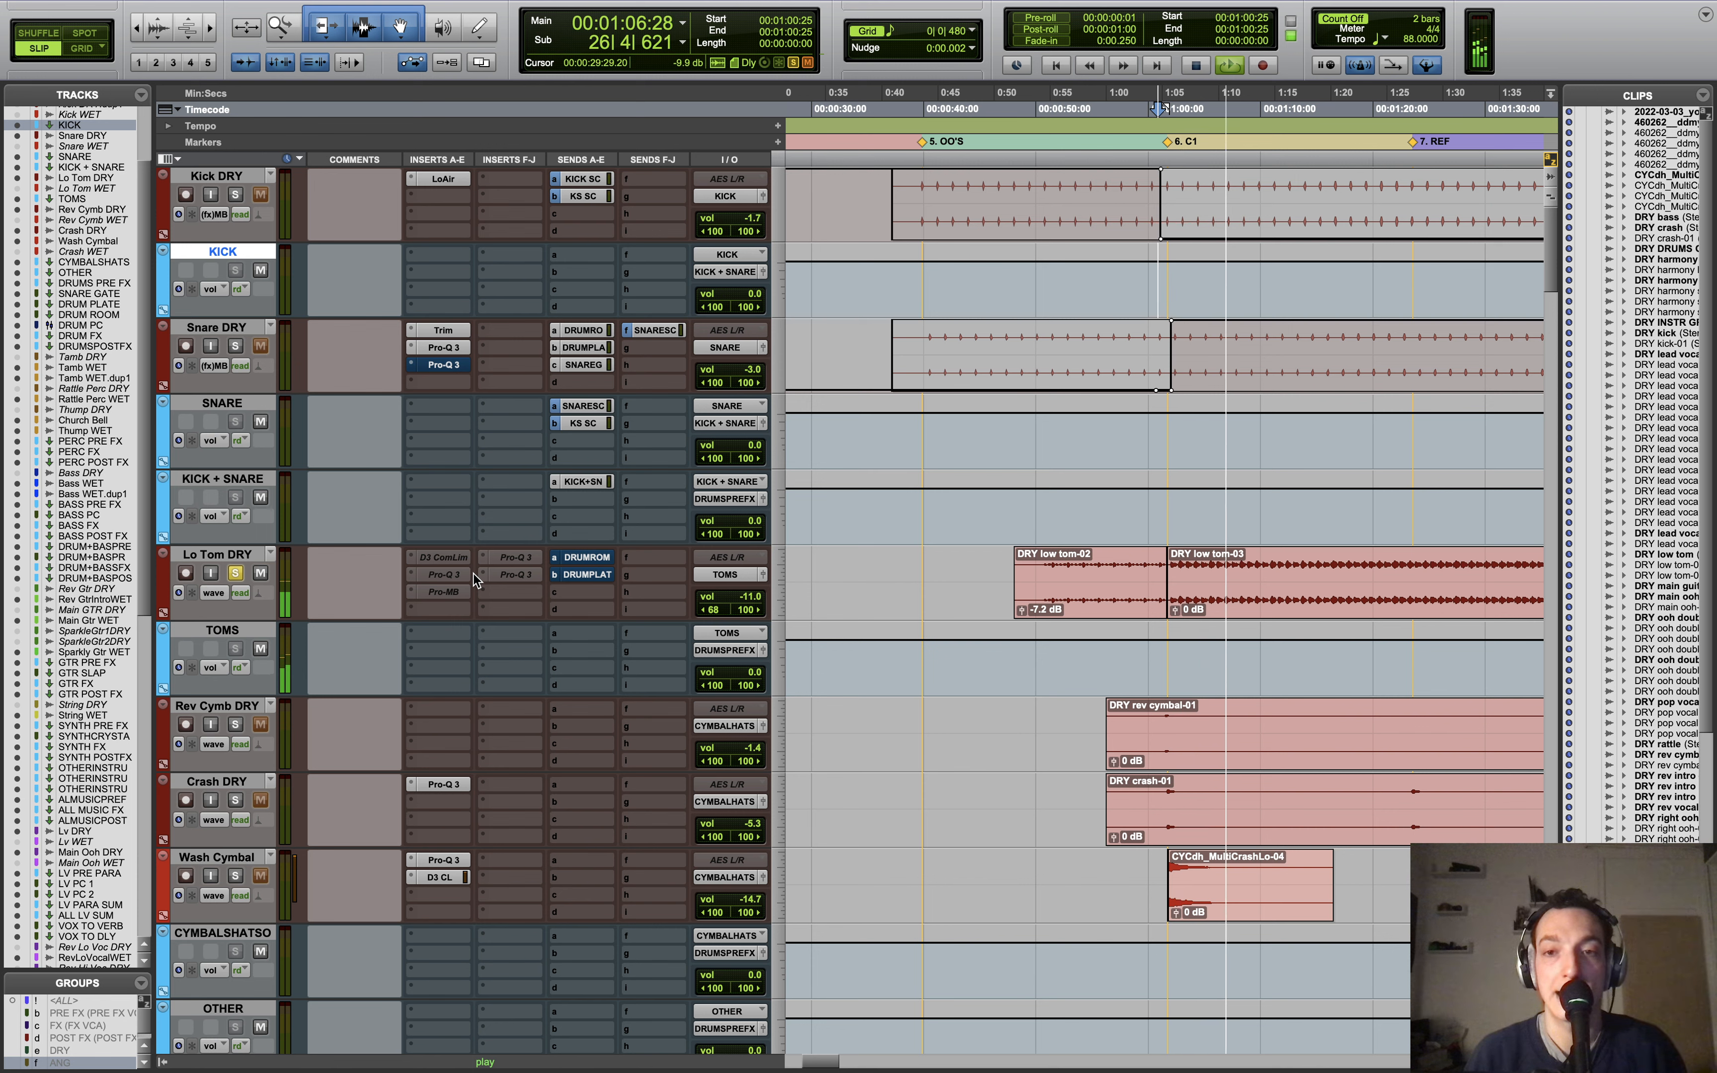
key("space")
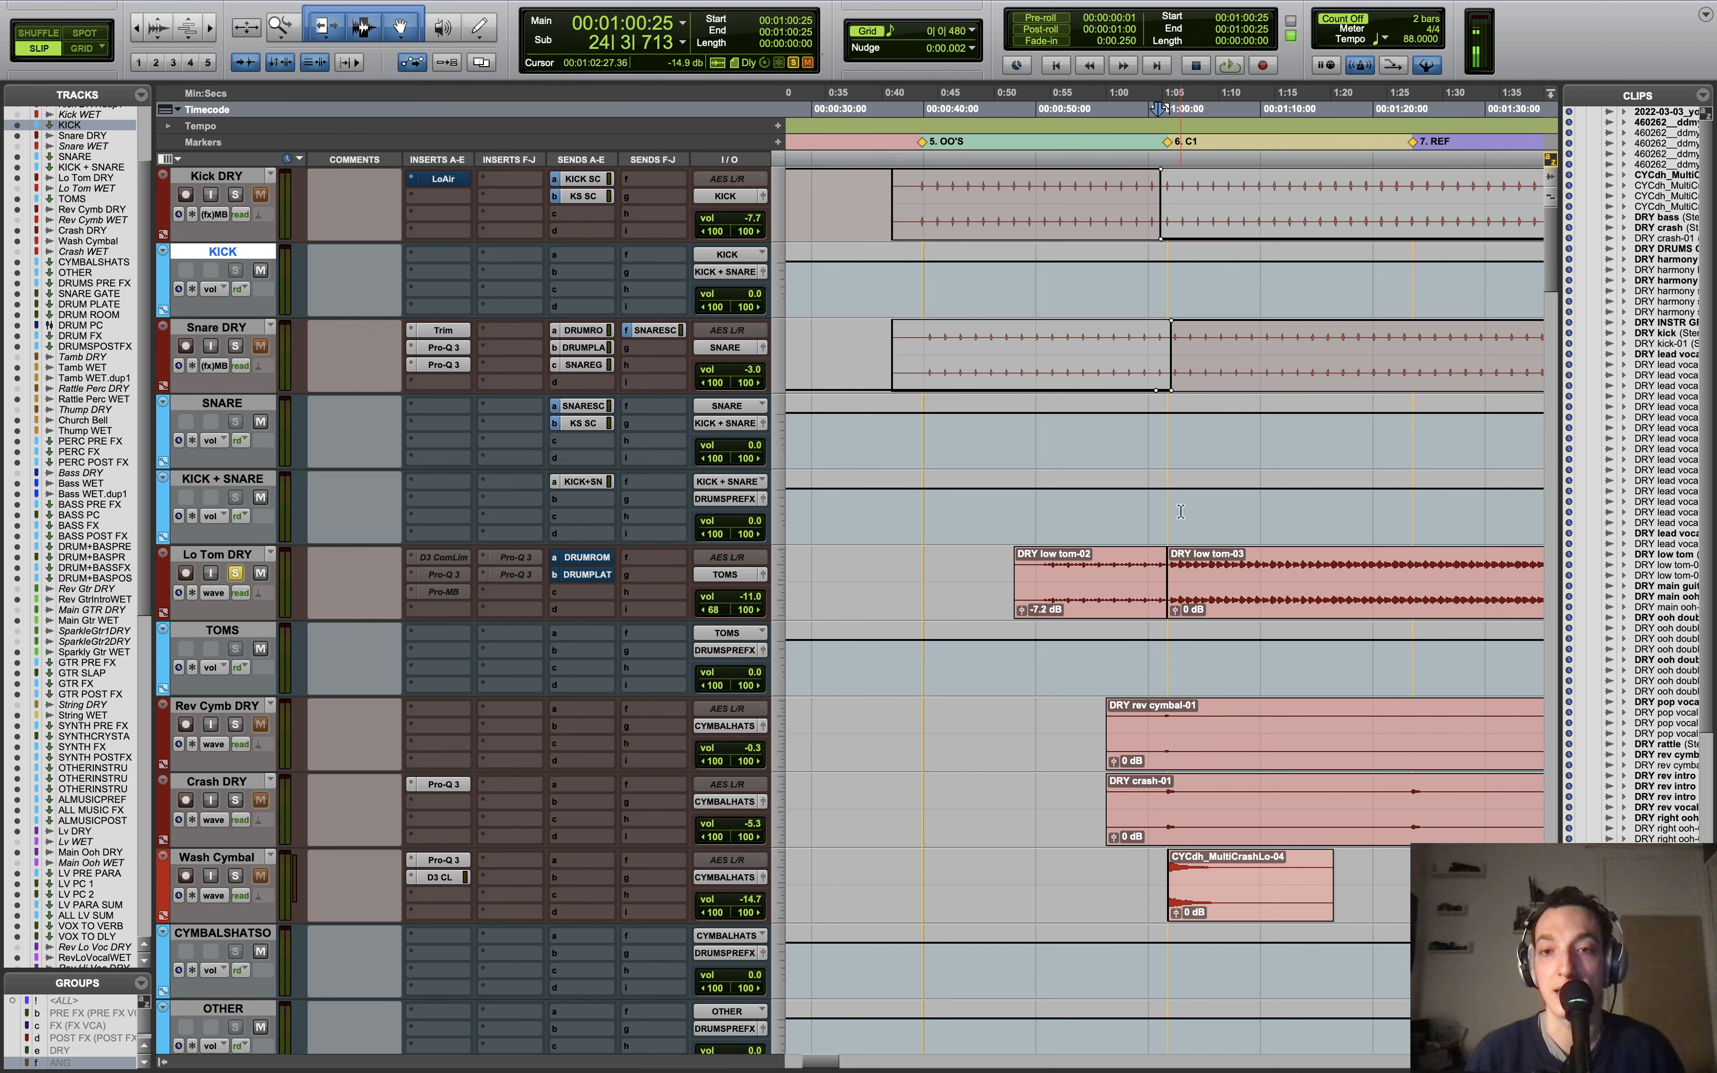
Step: Unmute Lo Tom DRY's reverb sends, and reactivate and open its Dyn3 Compressor/Limiter with the playback start at 00:01:01:26
left_click(1168, 522)
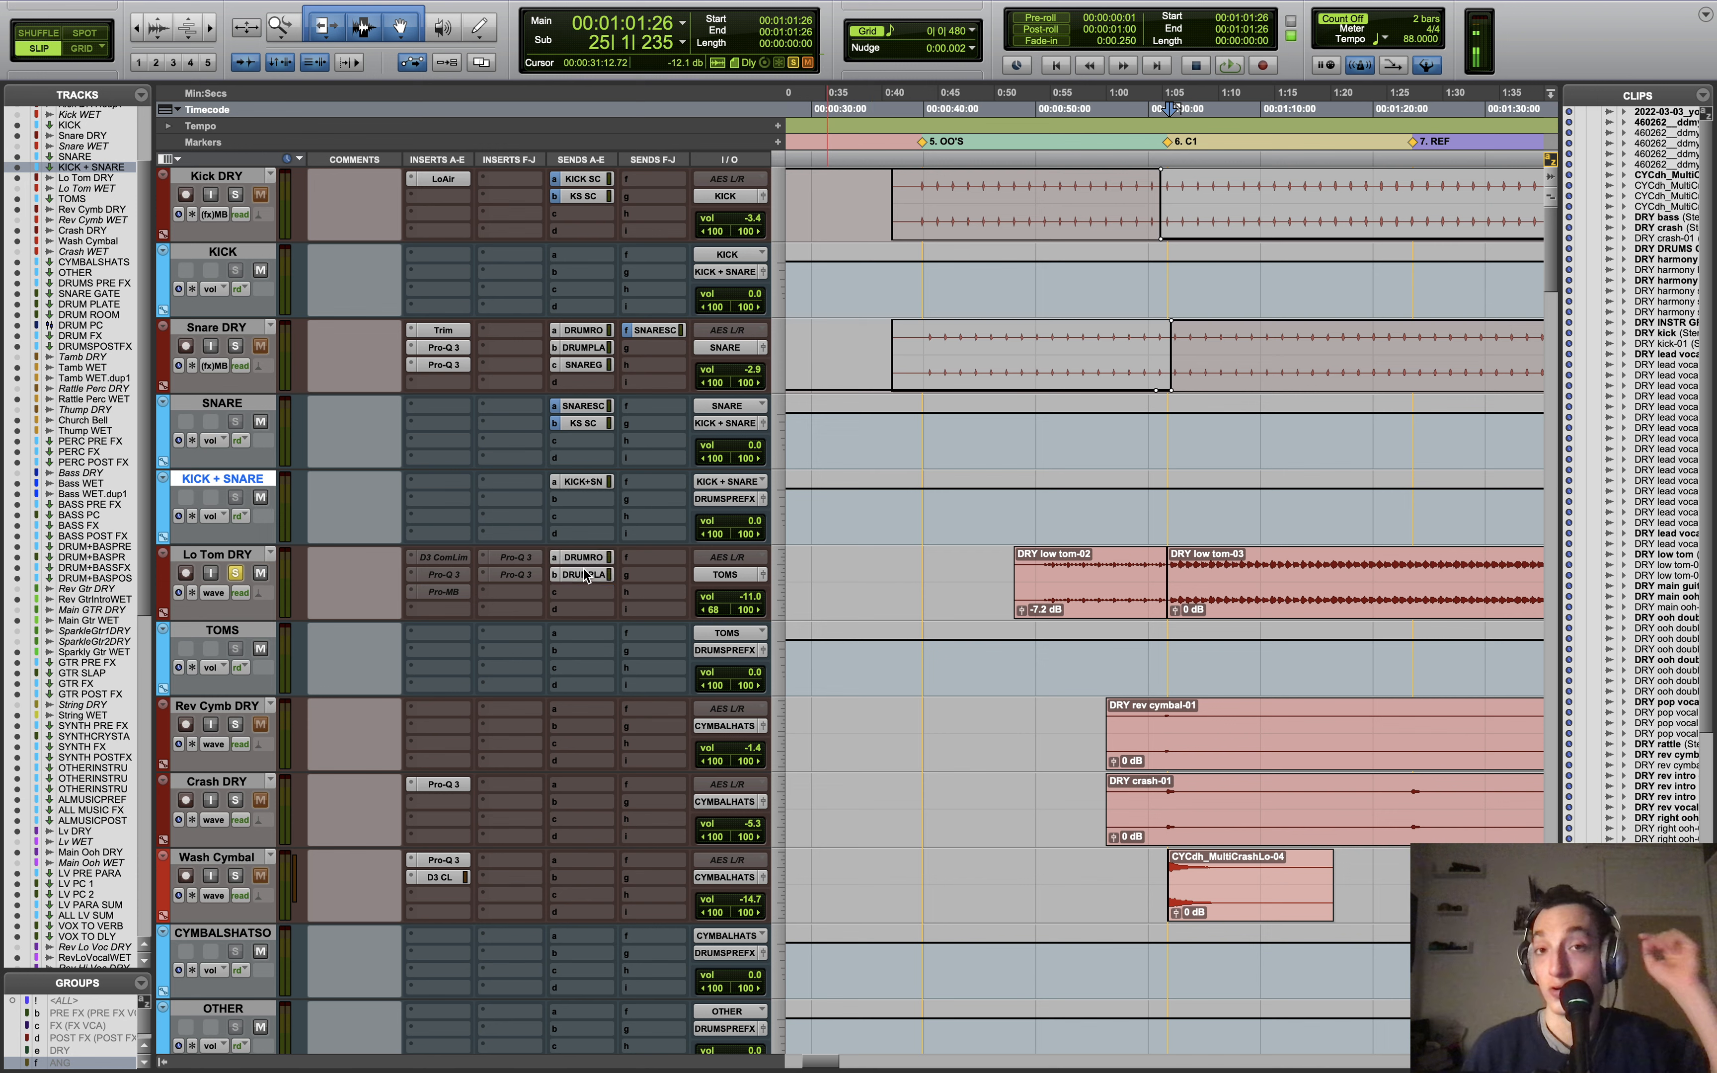
left_click(457, 558, "ctrl+super")
left_click(439, 558)
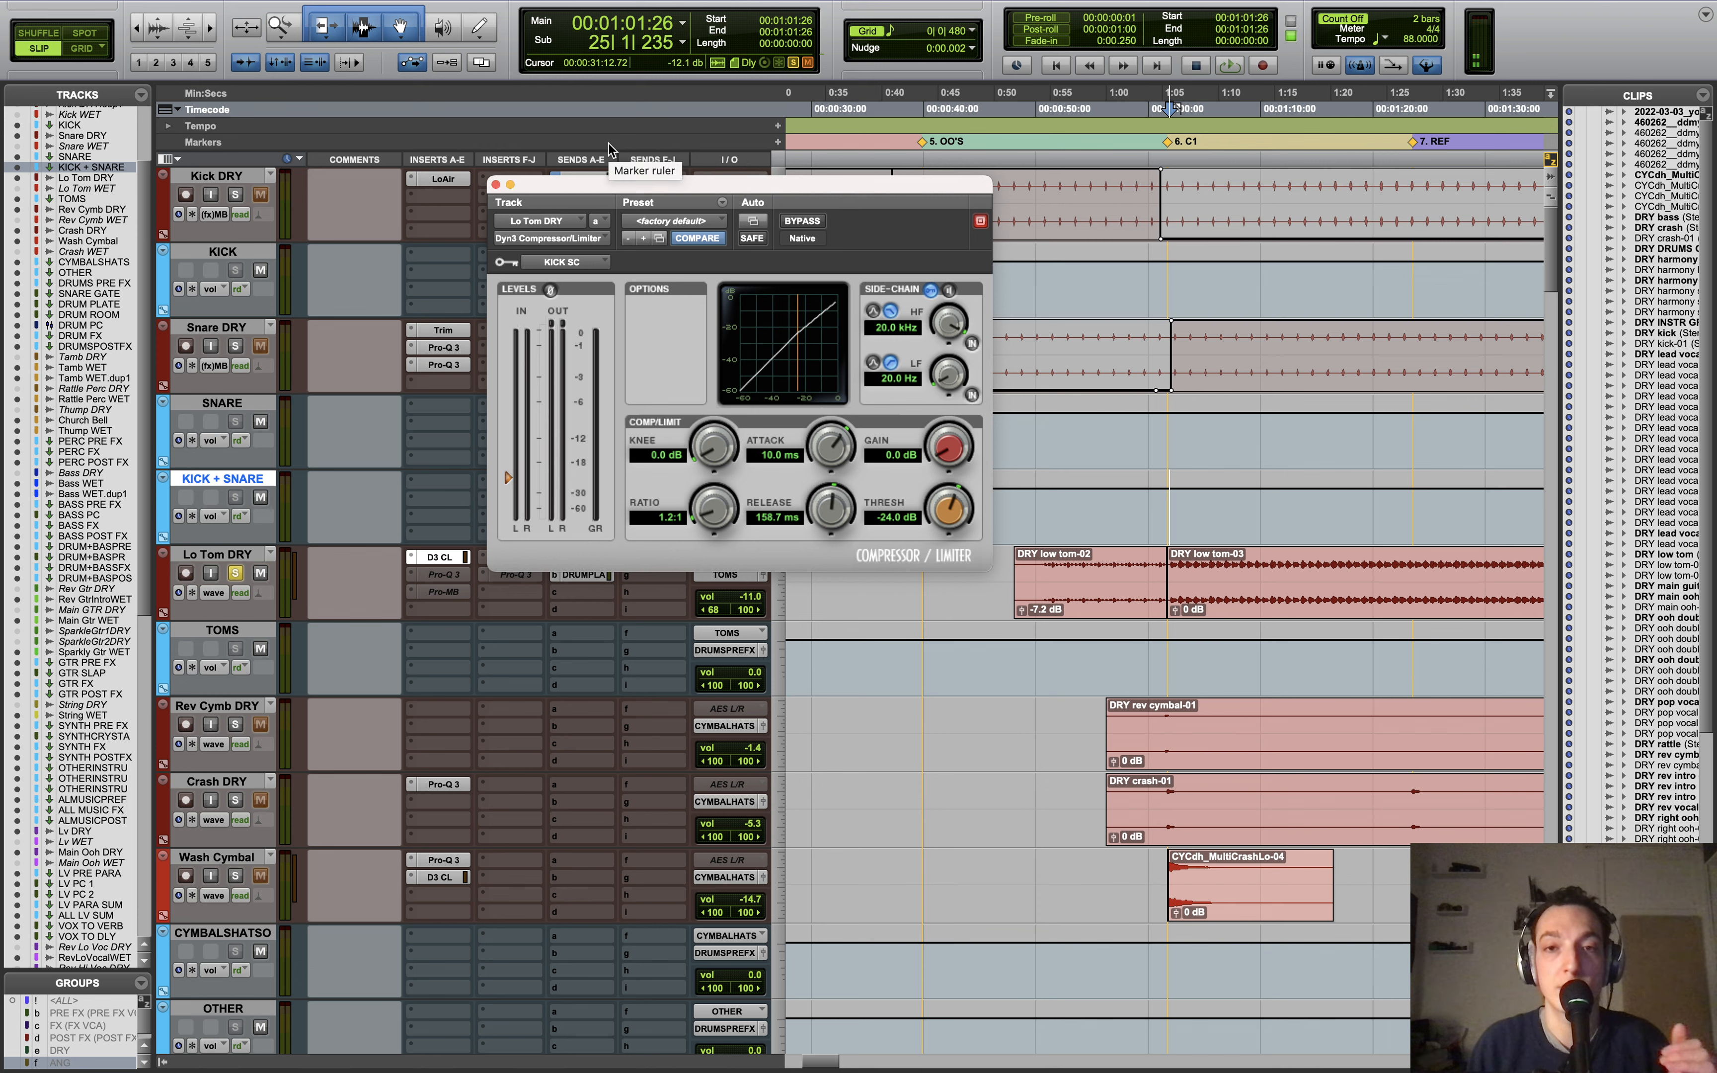
Step: Play the low tom with the Dyn3 Compressor/Limiter bypassed and then engaged, and stop playback
left_click(441, 559, "super")
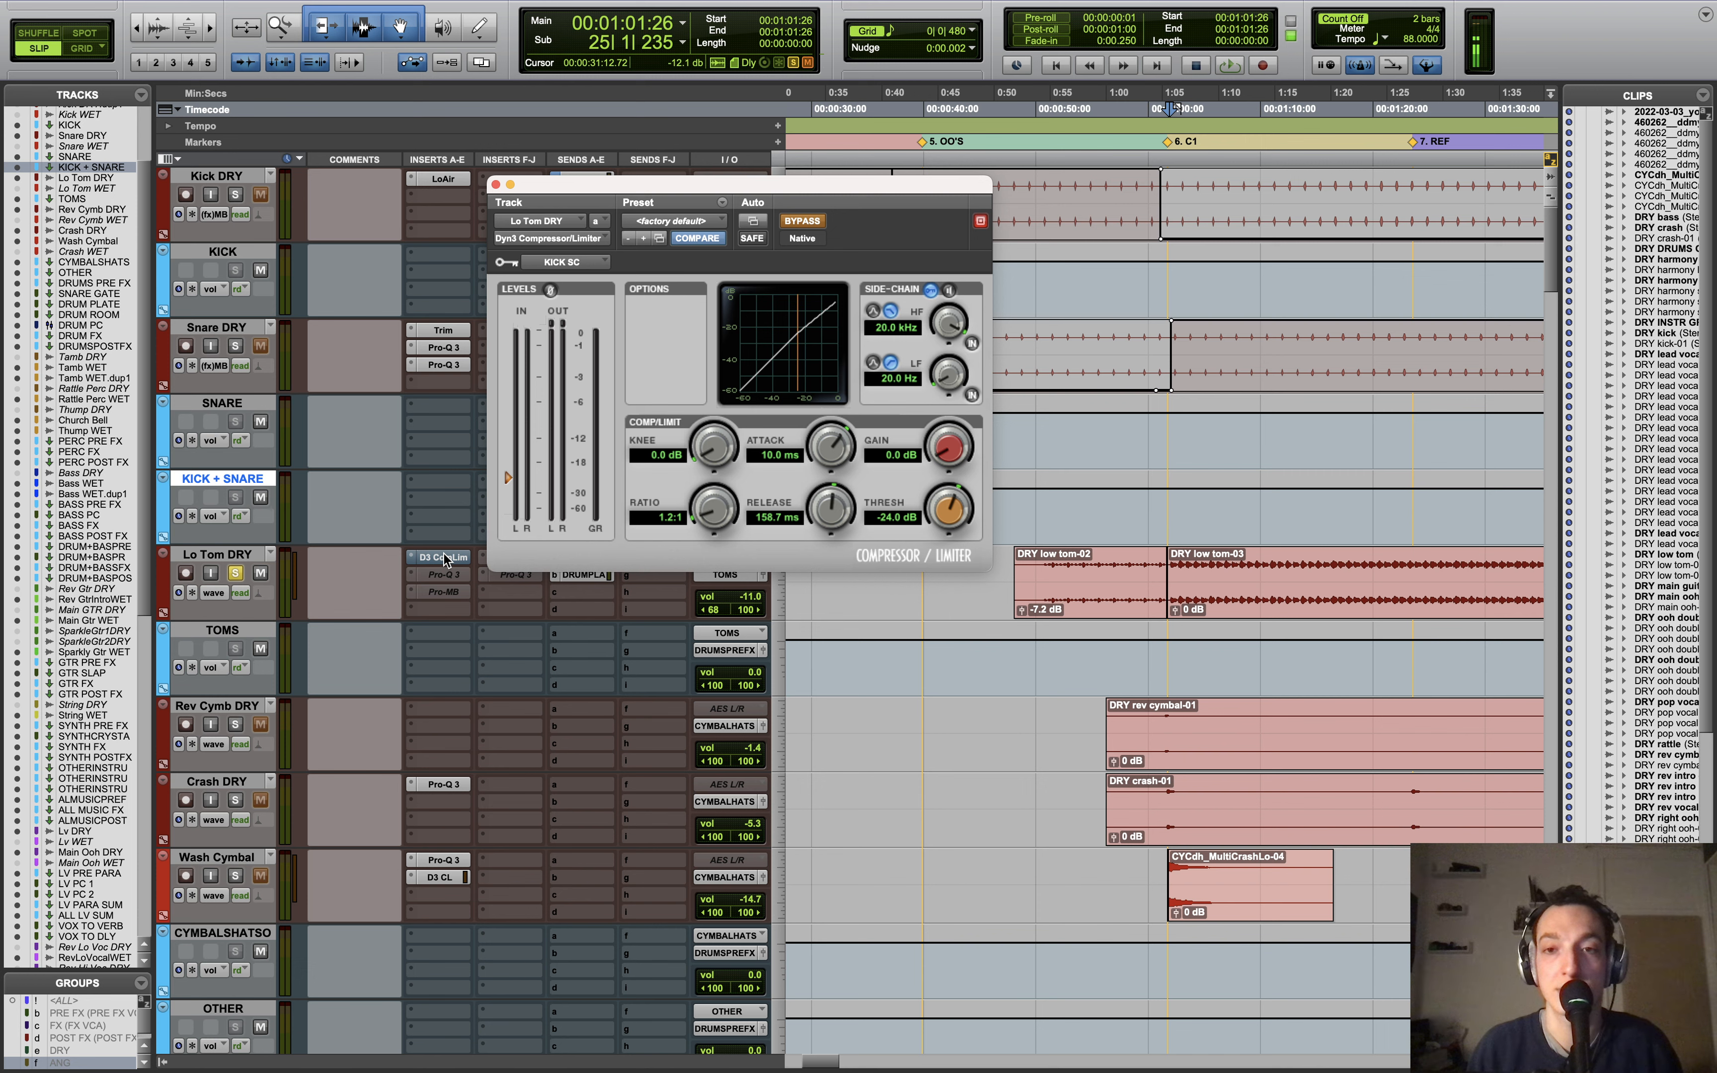
key("space")
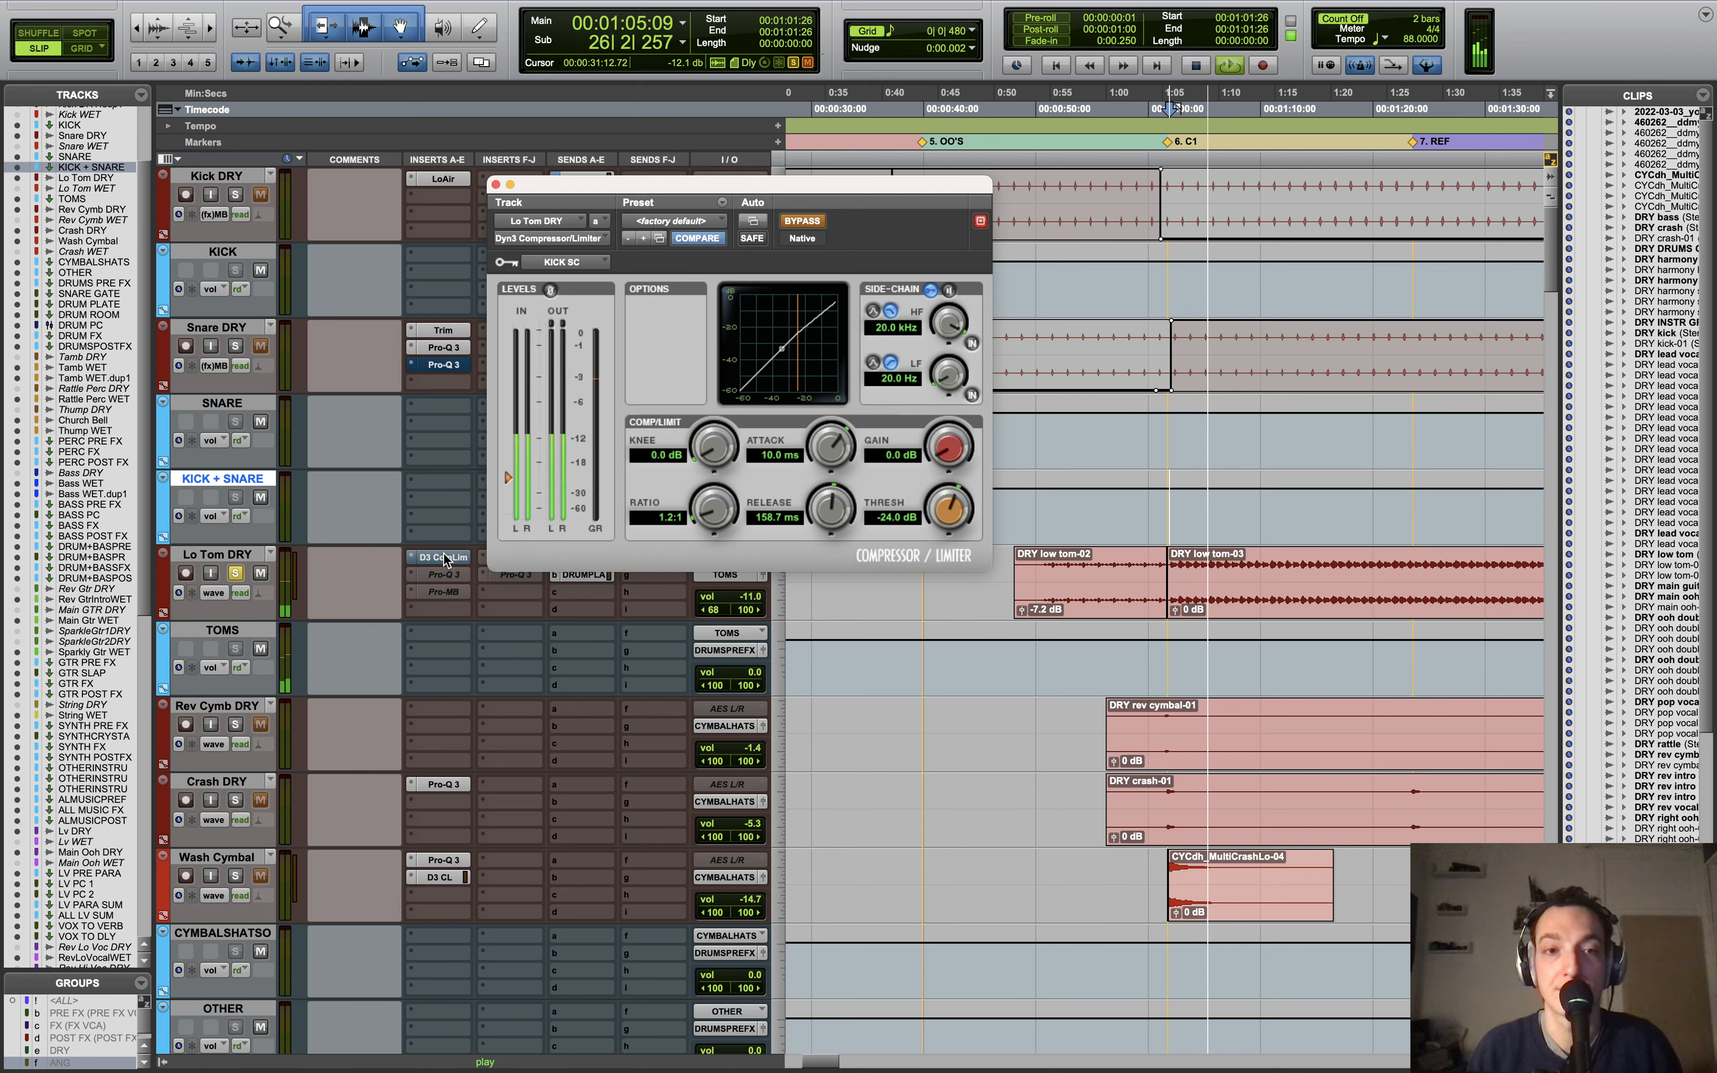
left_click(442, 558, "super")
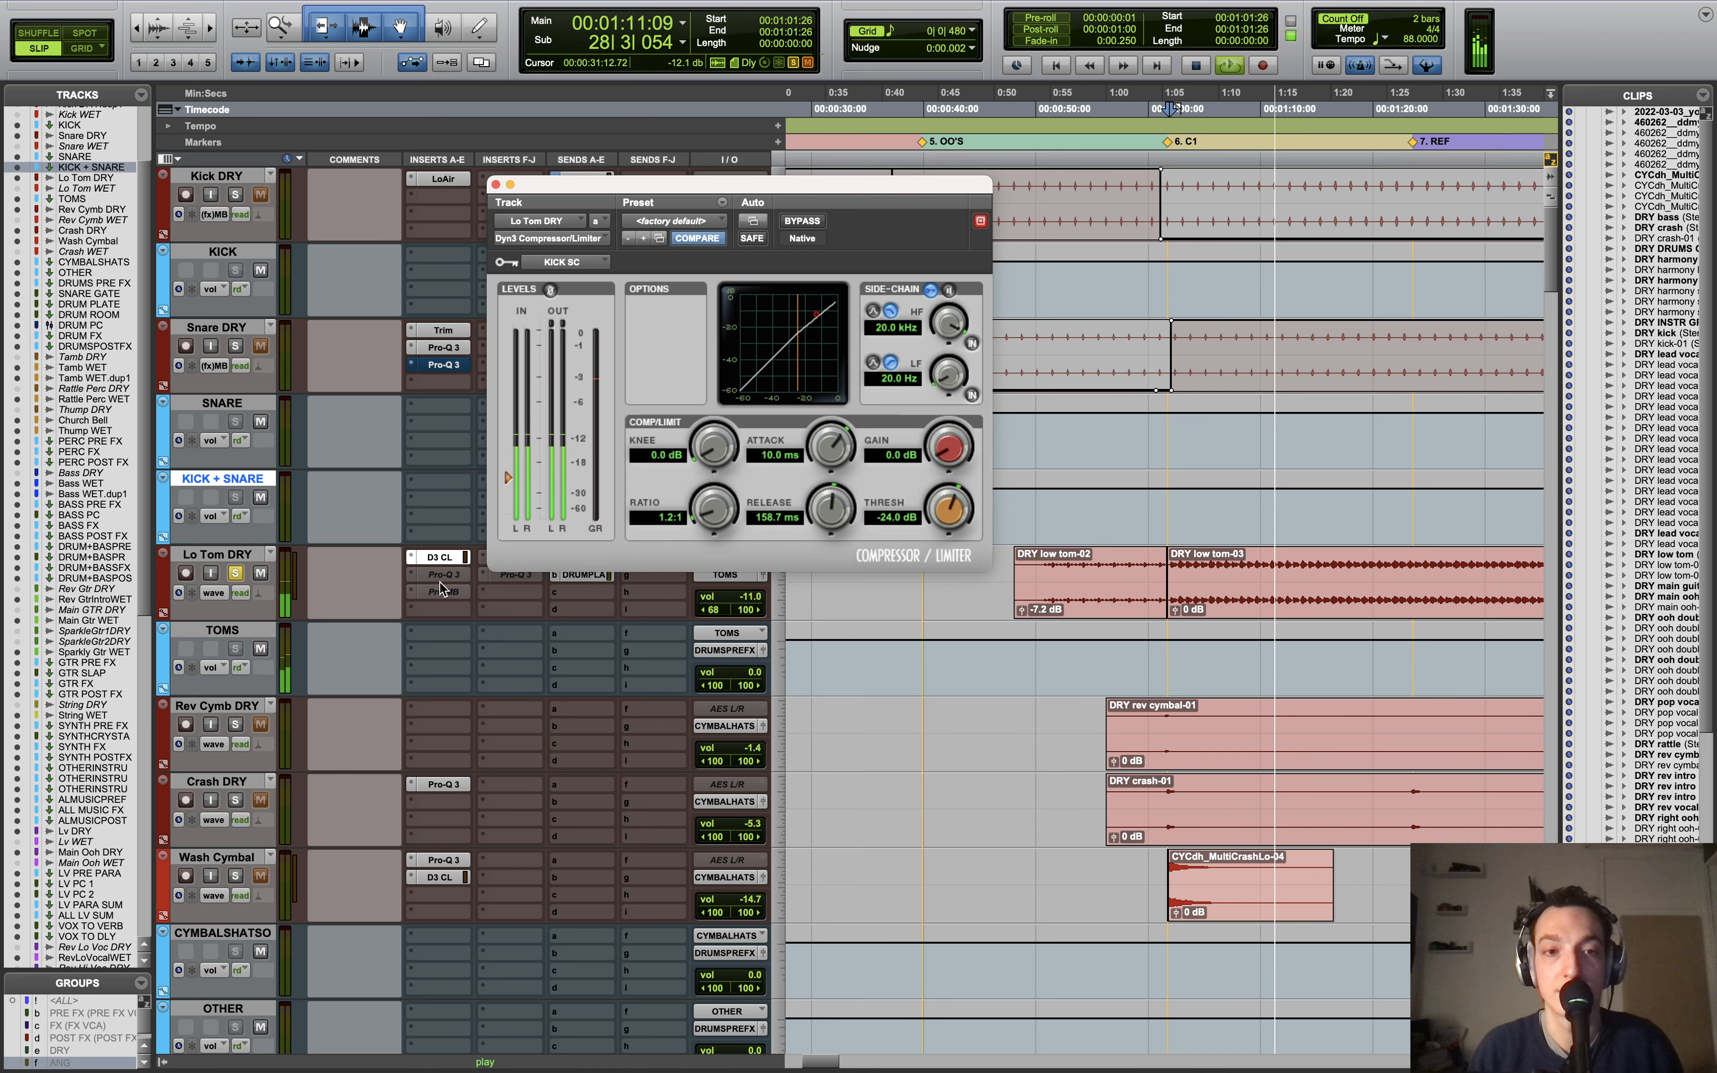
key("space")
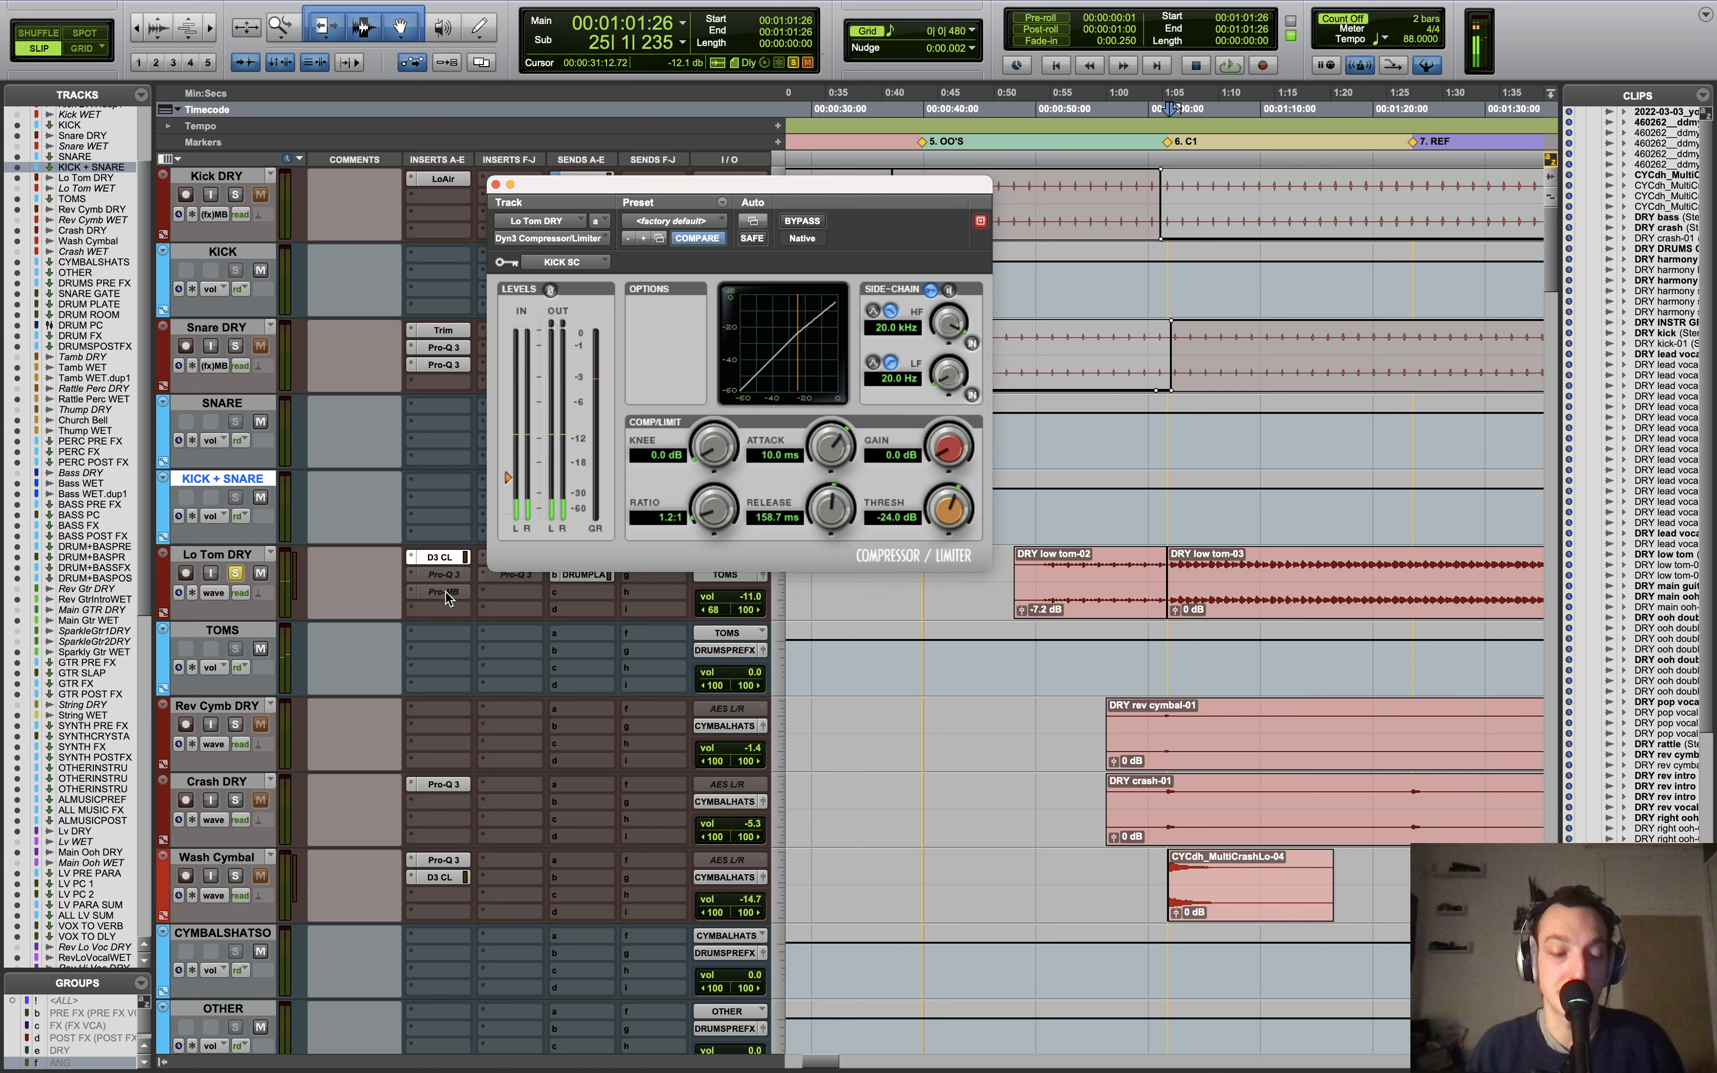
Step: Reactivate the Pro-Q 3 following the compressor on Lo Tom DRY and open its equalizer window
left_click(456, 576)
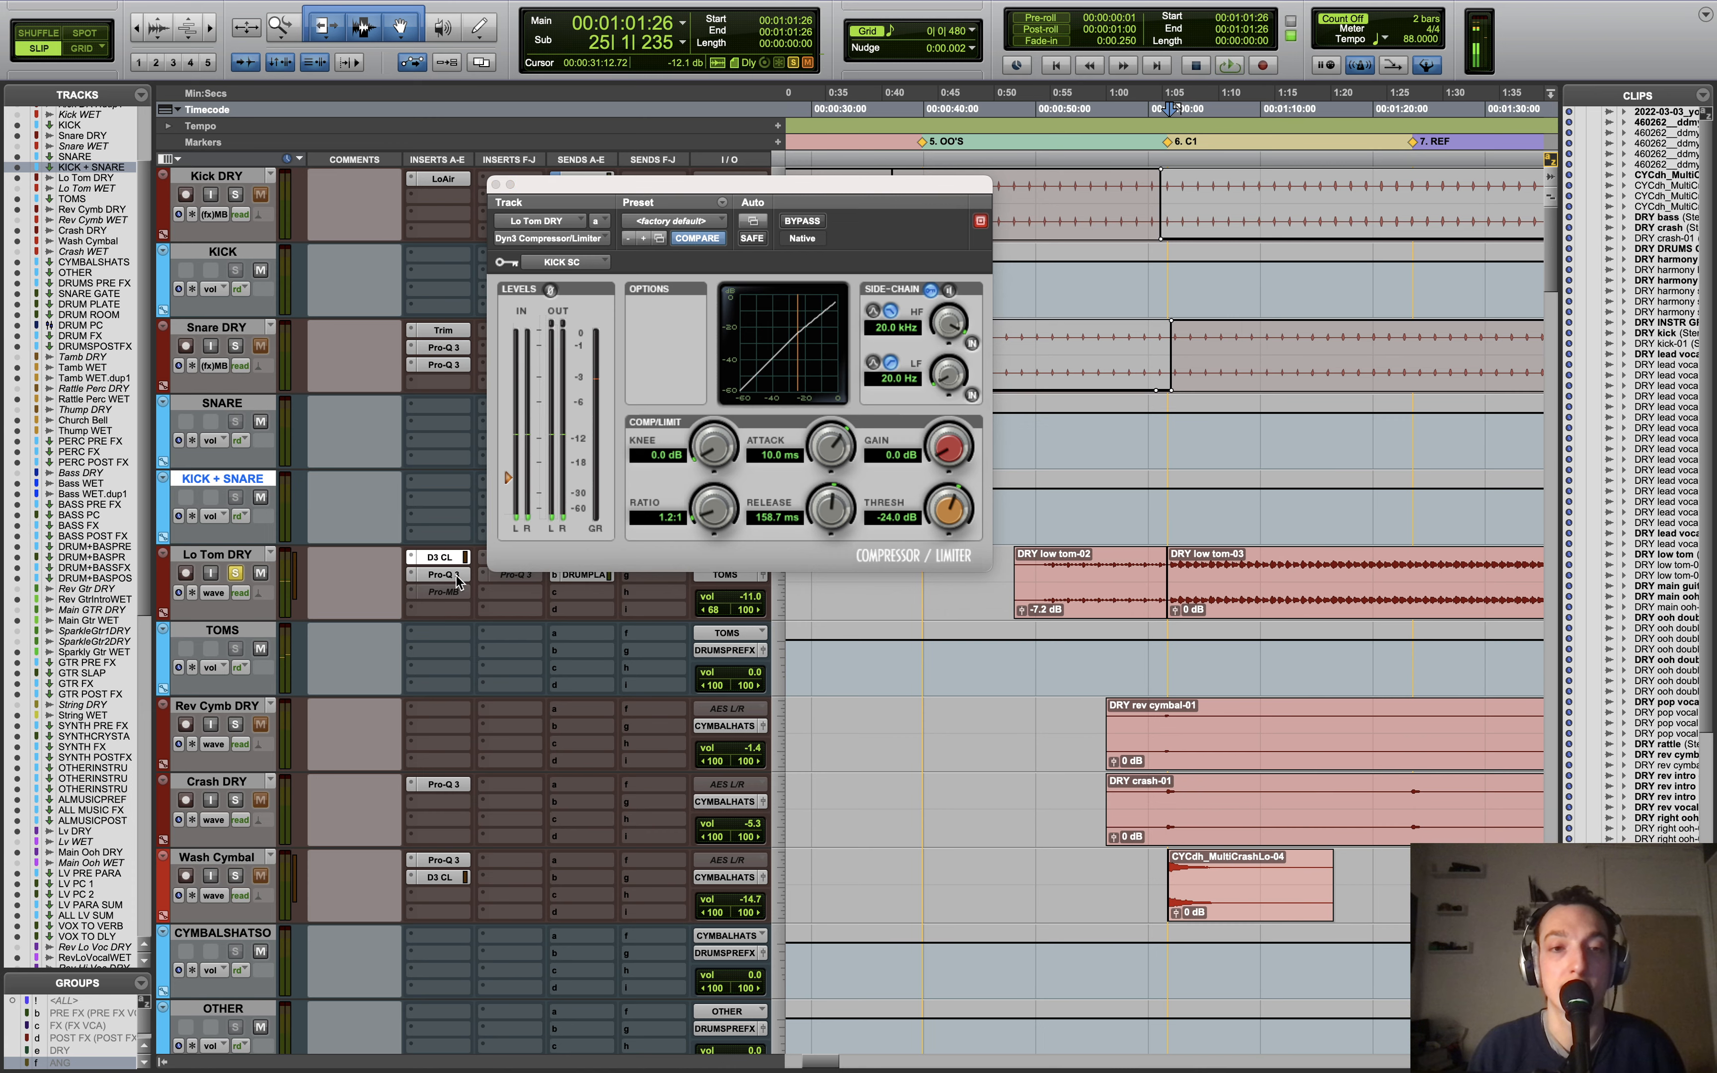
left_click_drag(603, 181, 748, 343)
left_click_drag(895, 350, 632, 93)
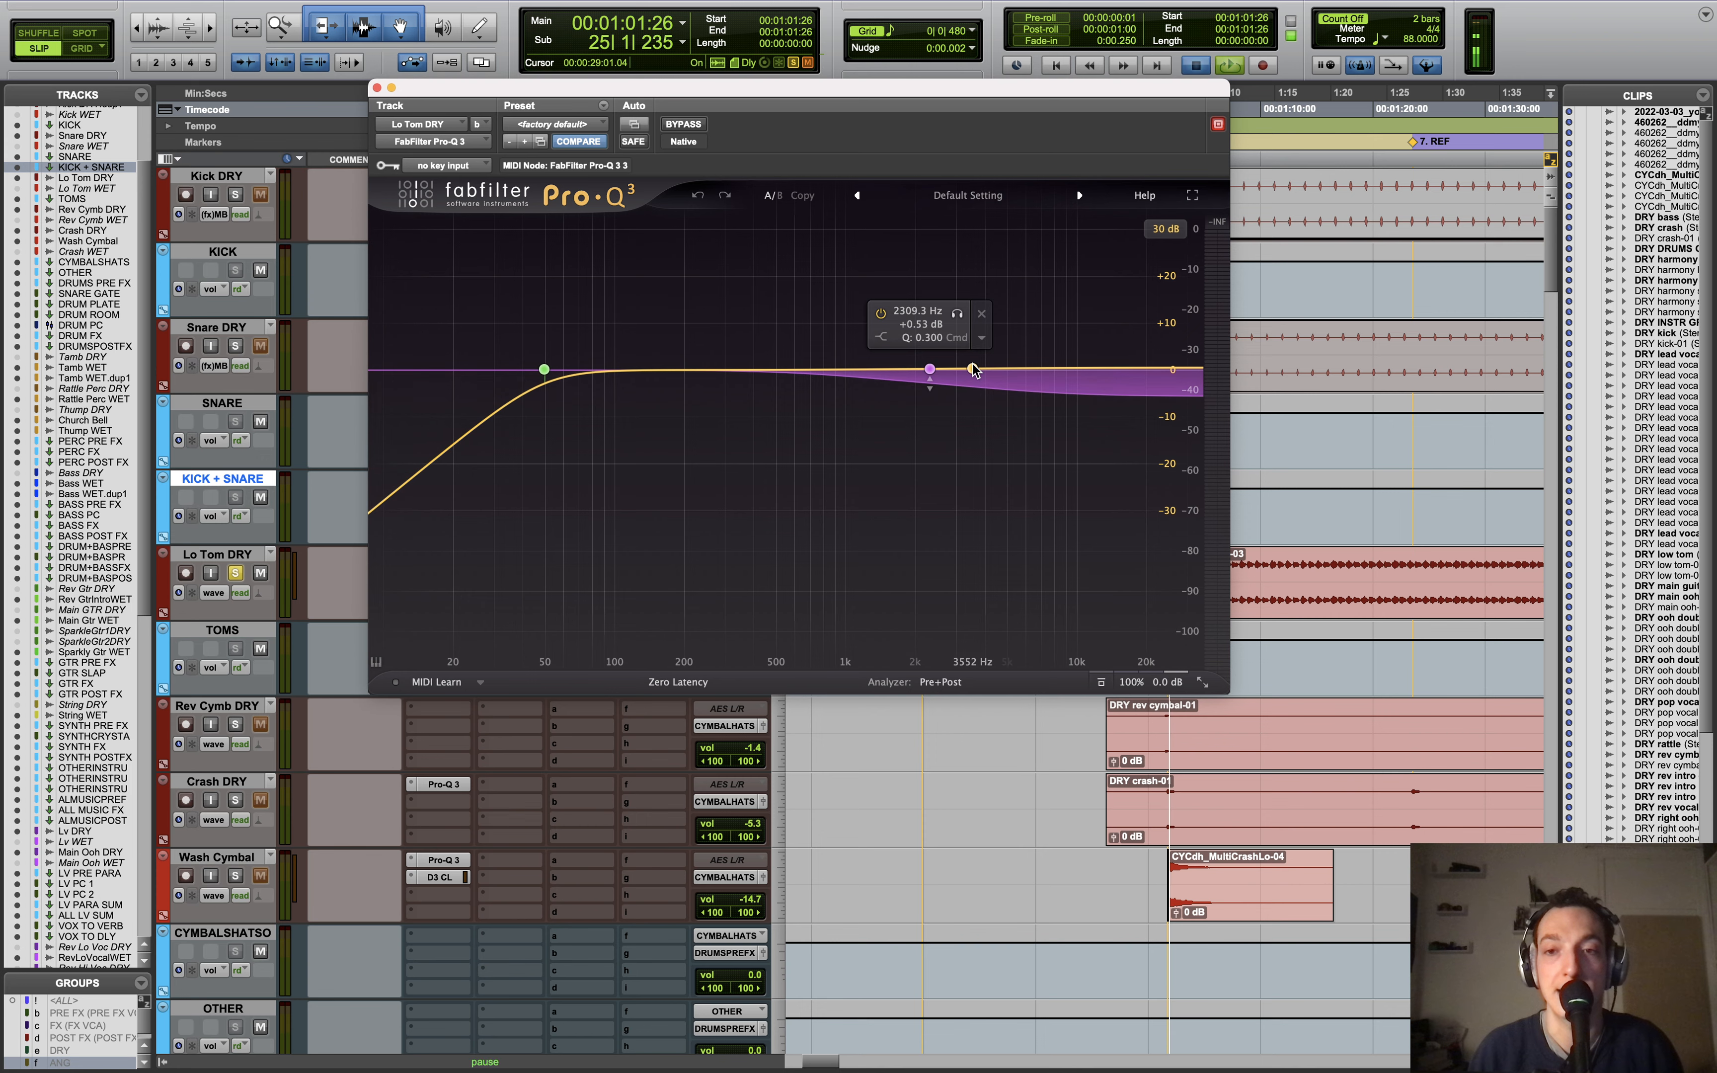
Step: Play the low tom through the Pro-Q 3, briefly soloing the 2309.3 Hz band, and stop playback
key("space")
left_click(957, 313)
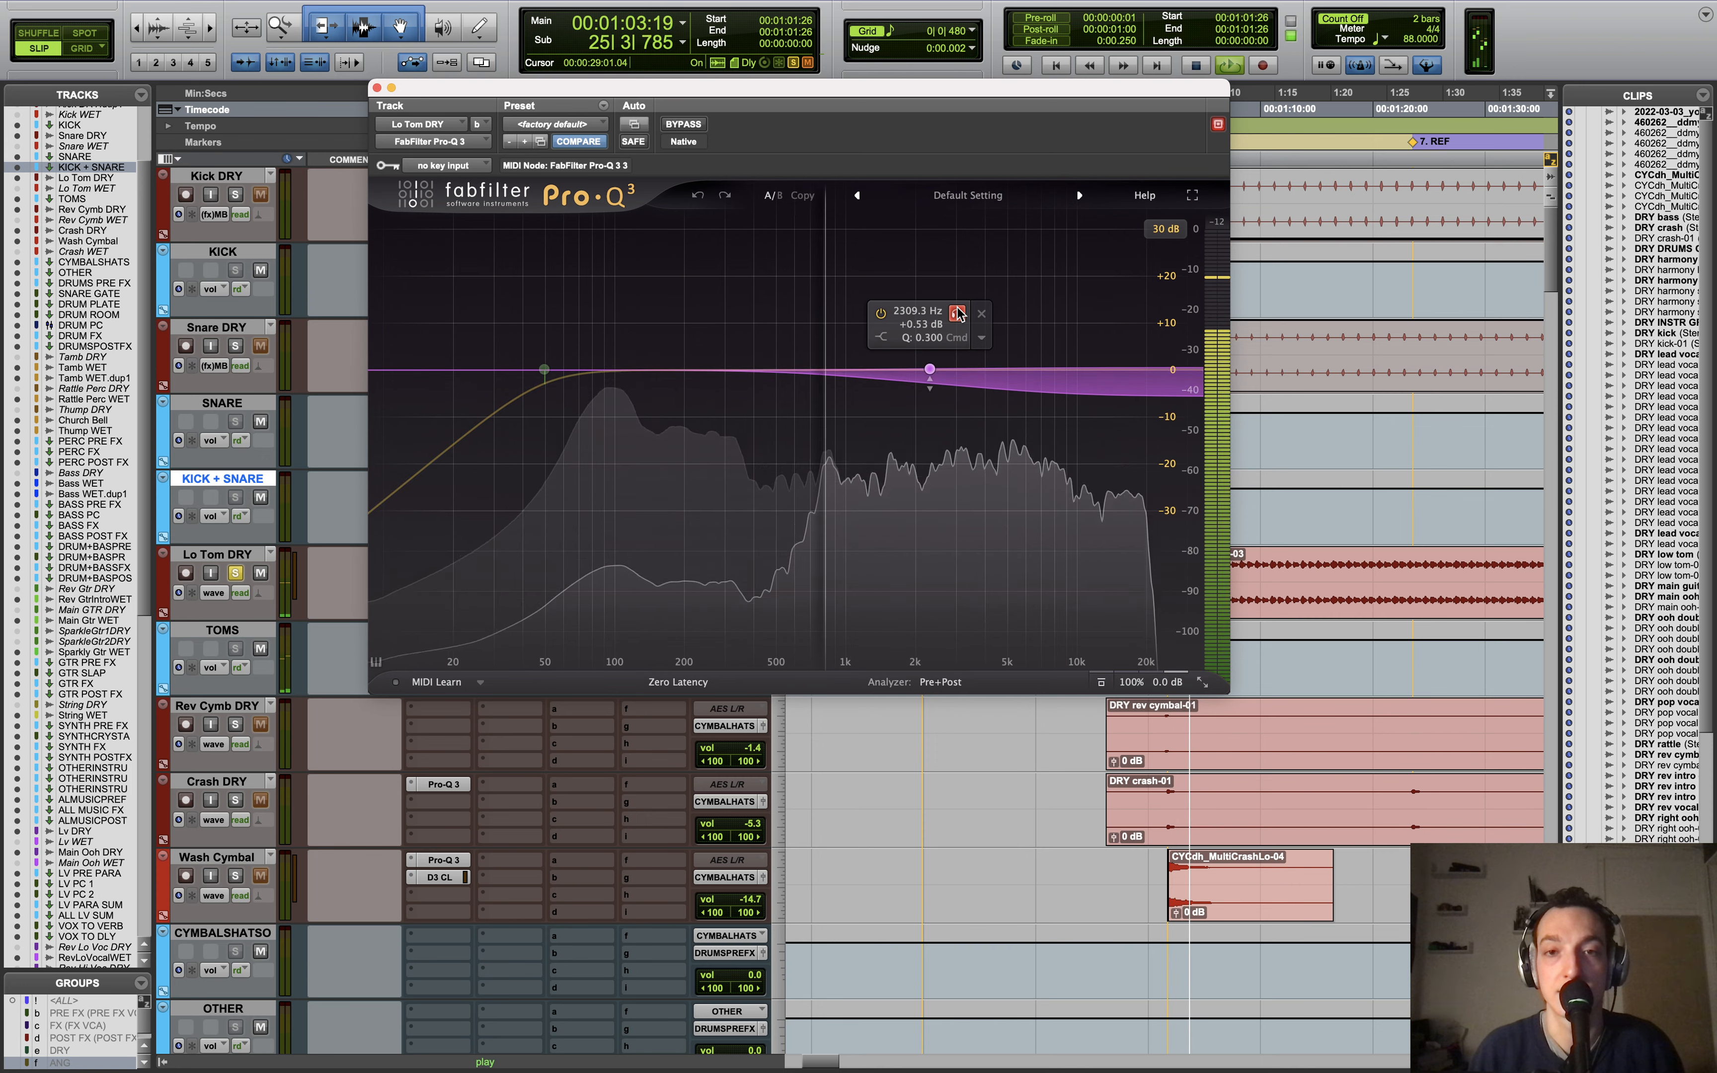
left_click(957, 313)
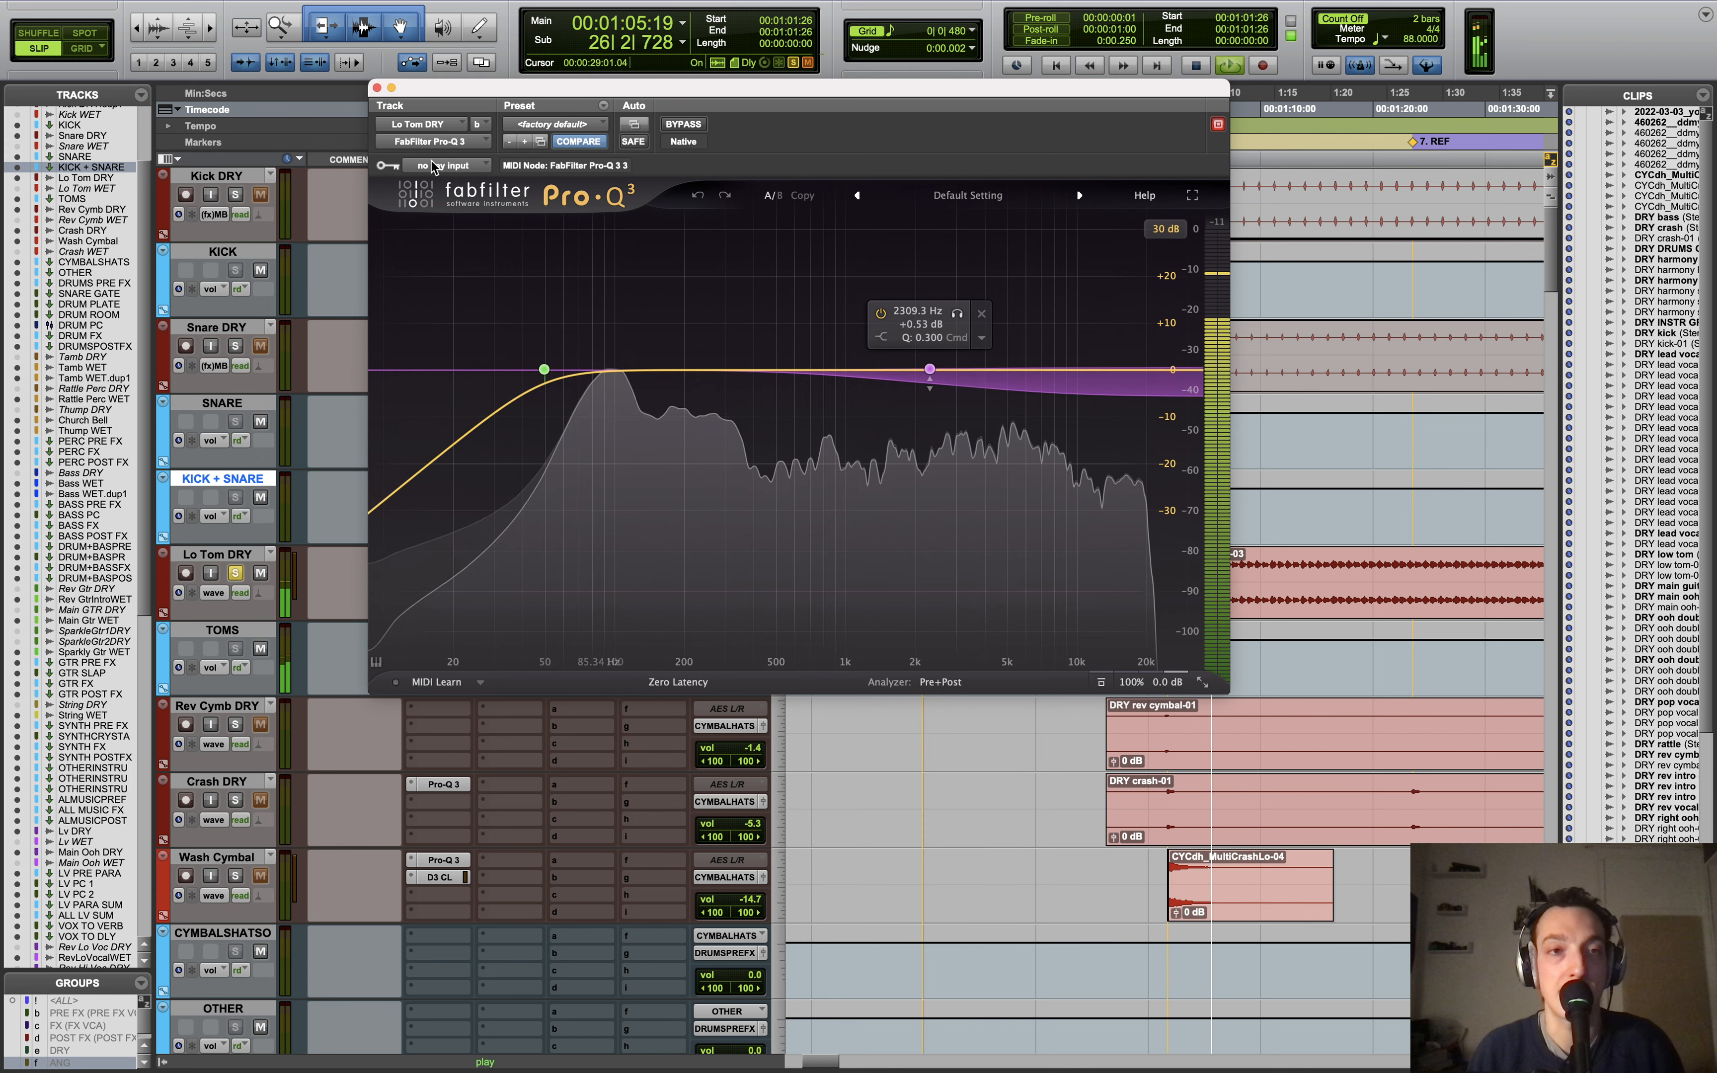
left_click_drag(439, 89, 622, 113)
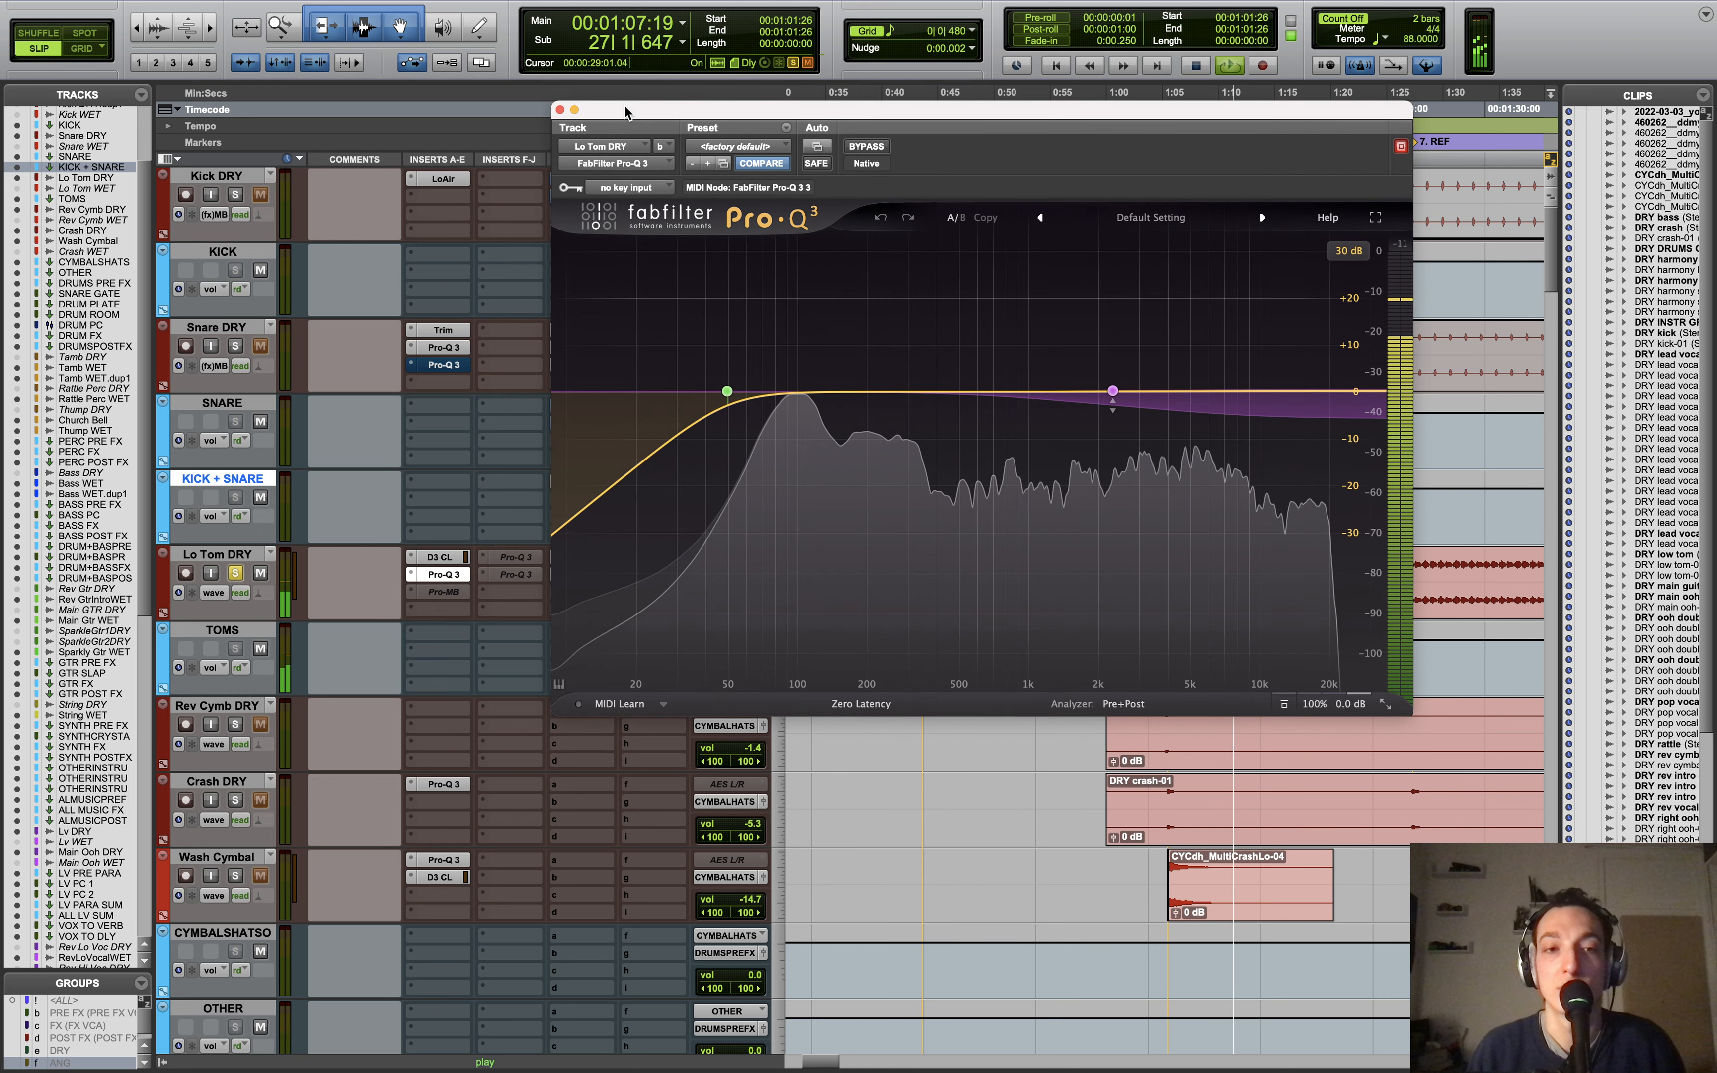
key("space")
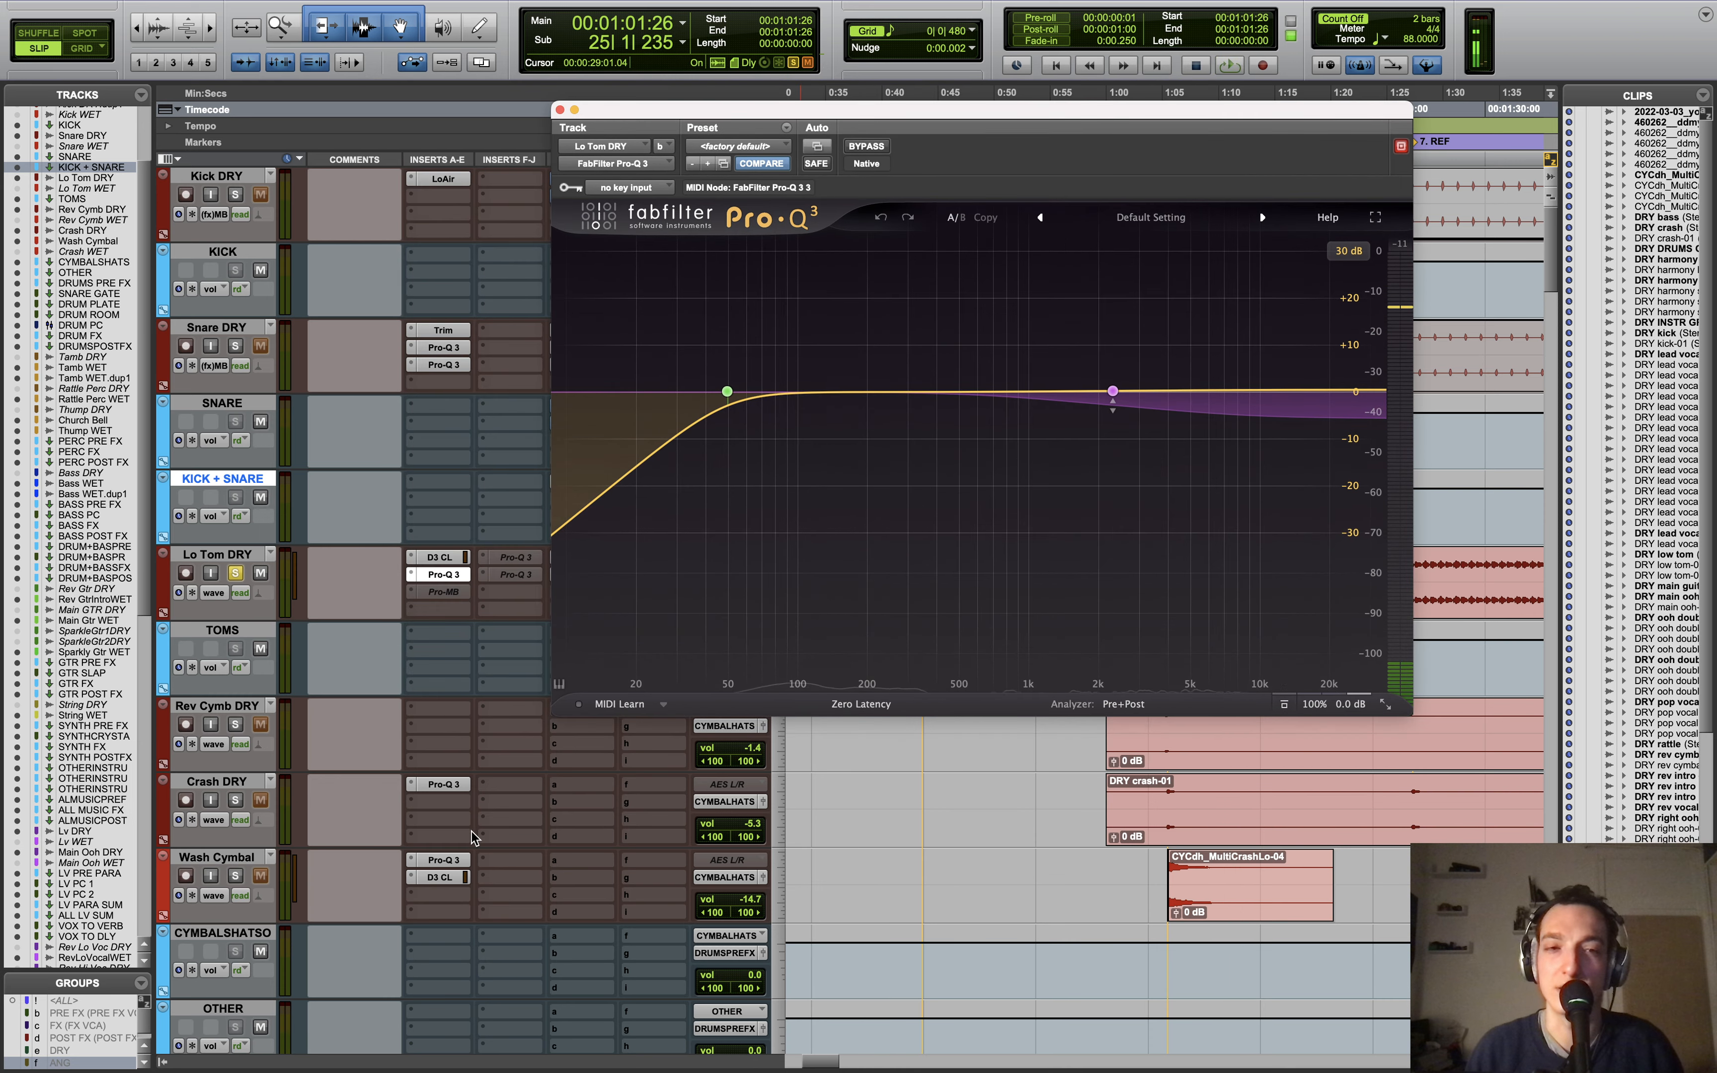
Step: Reactivate Lo Tom DRY's Pro-MB, take it out of bypass, and move its window clear of the inserts
left_click(435, 593)
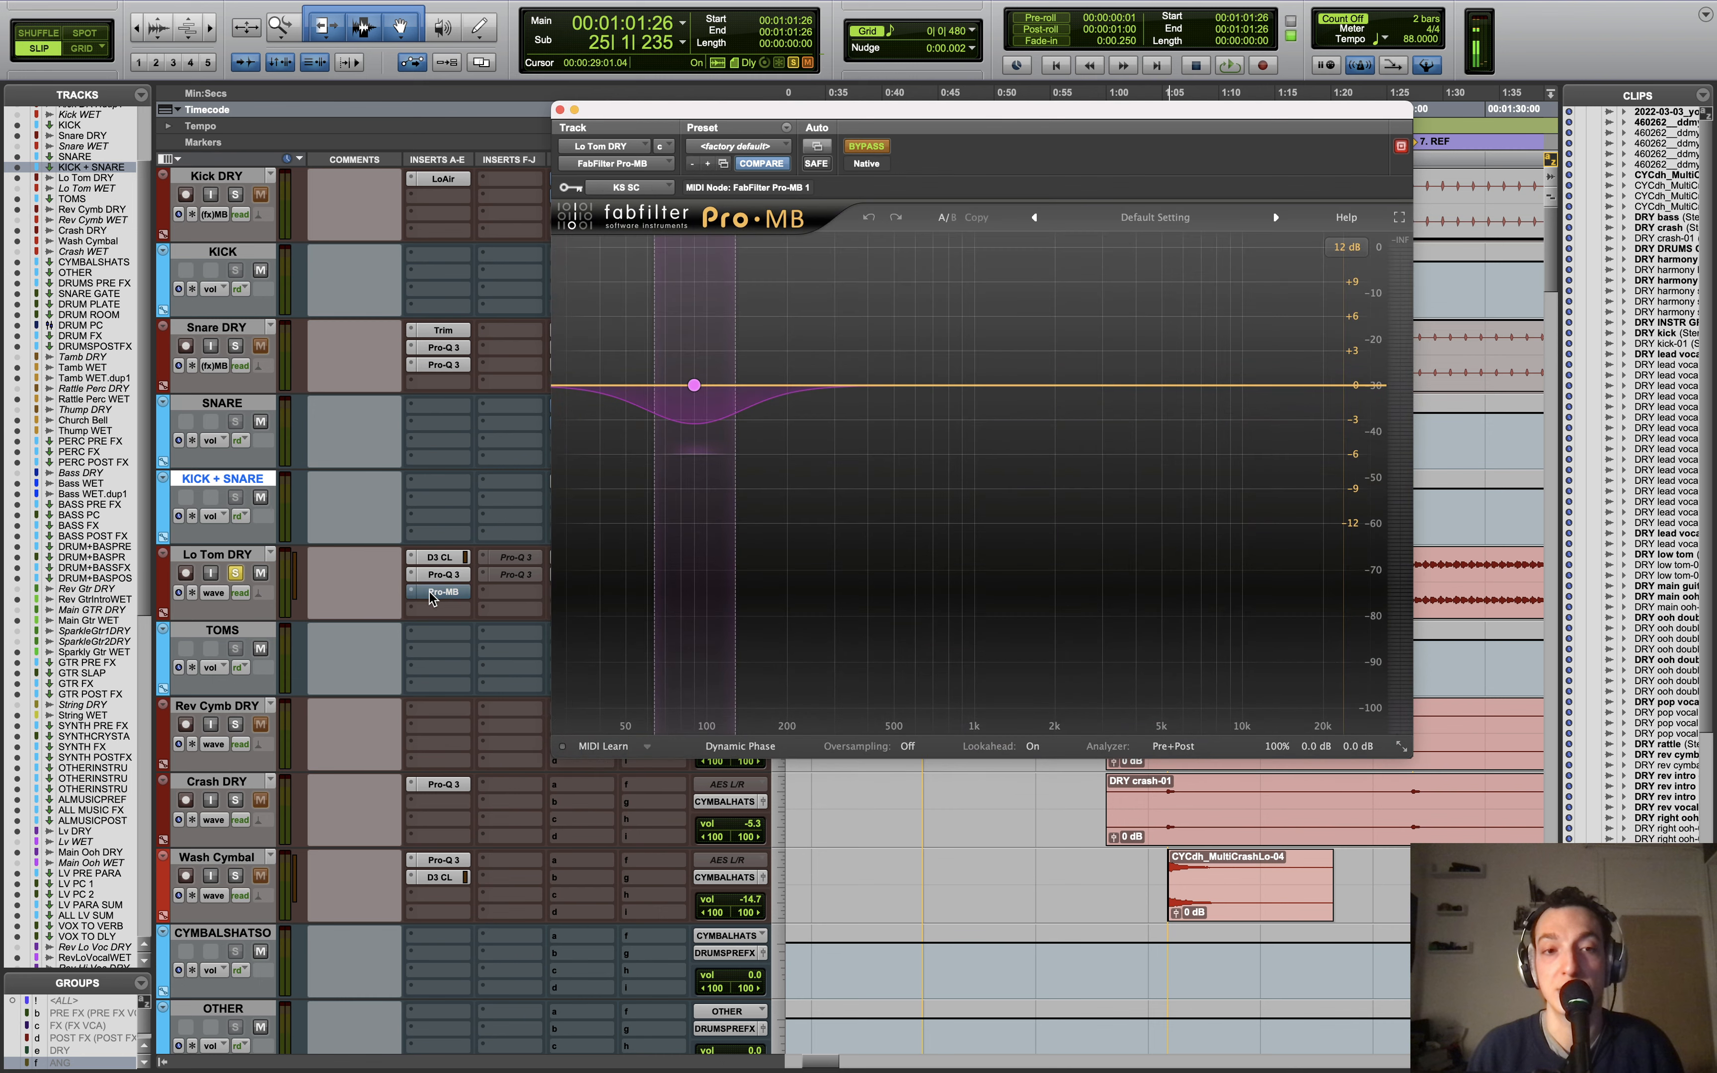
left_click(436, 593, "super")
left_click_drag(829, 112, 926, 401)
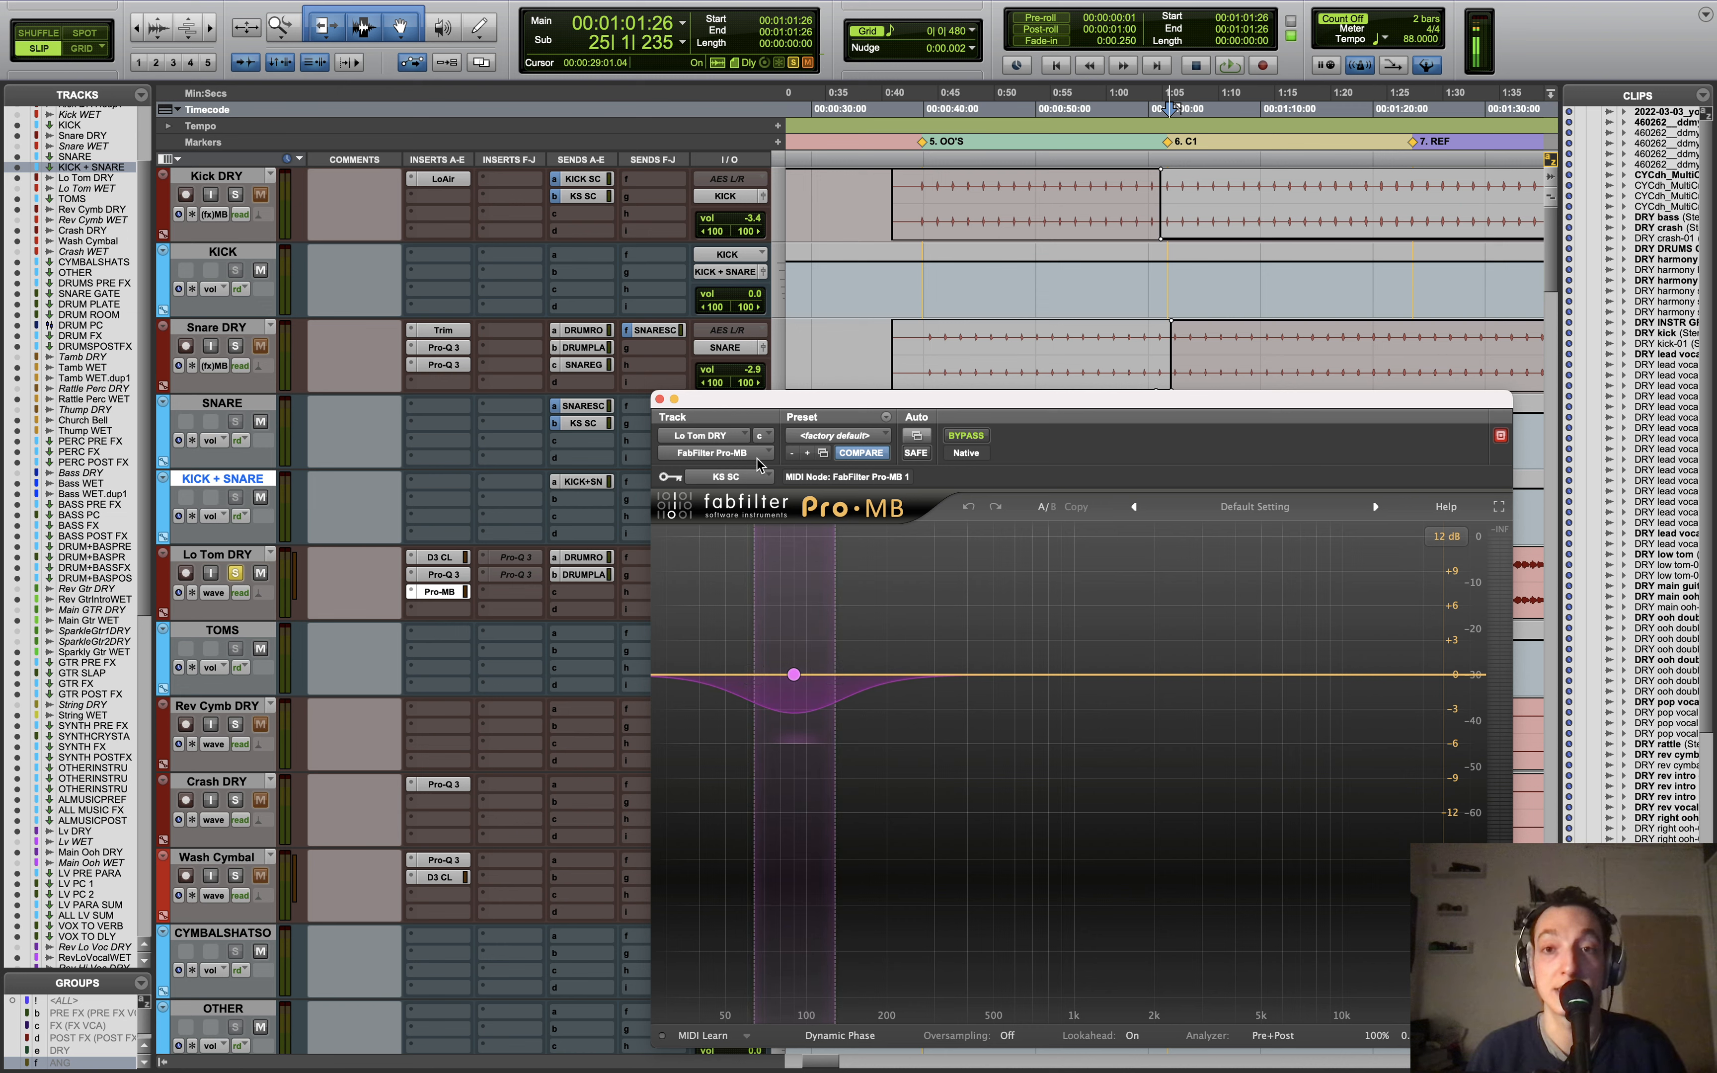
Step: Set the playback start to 00:01:03:19 in the chorus and close the Pro-MB window
left_click(1174, 294)
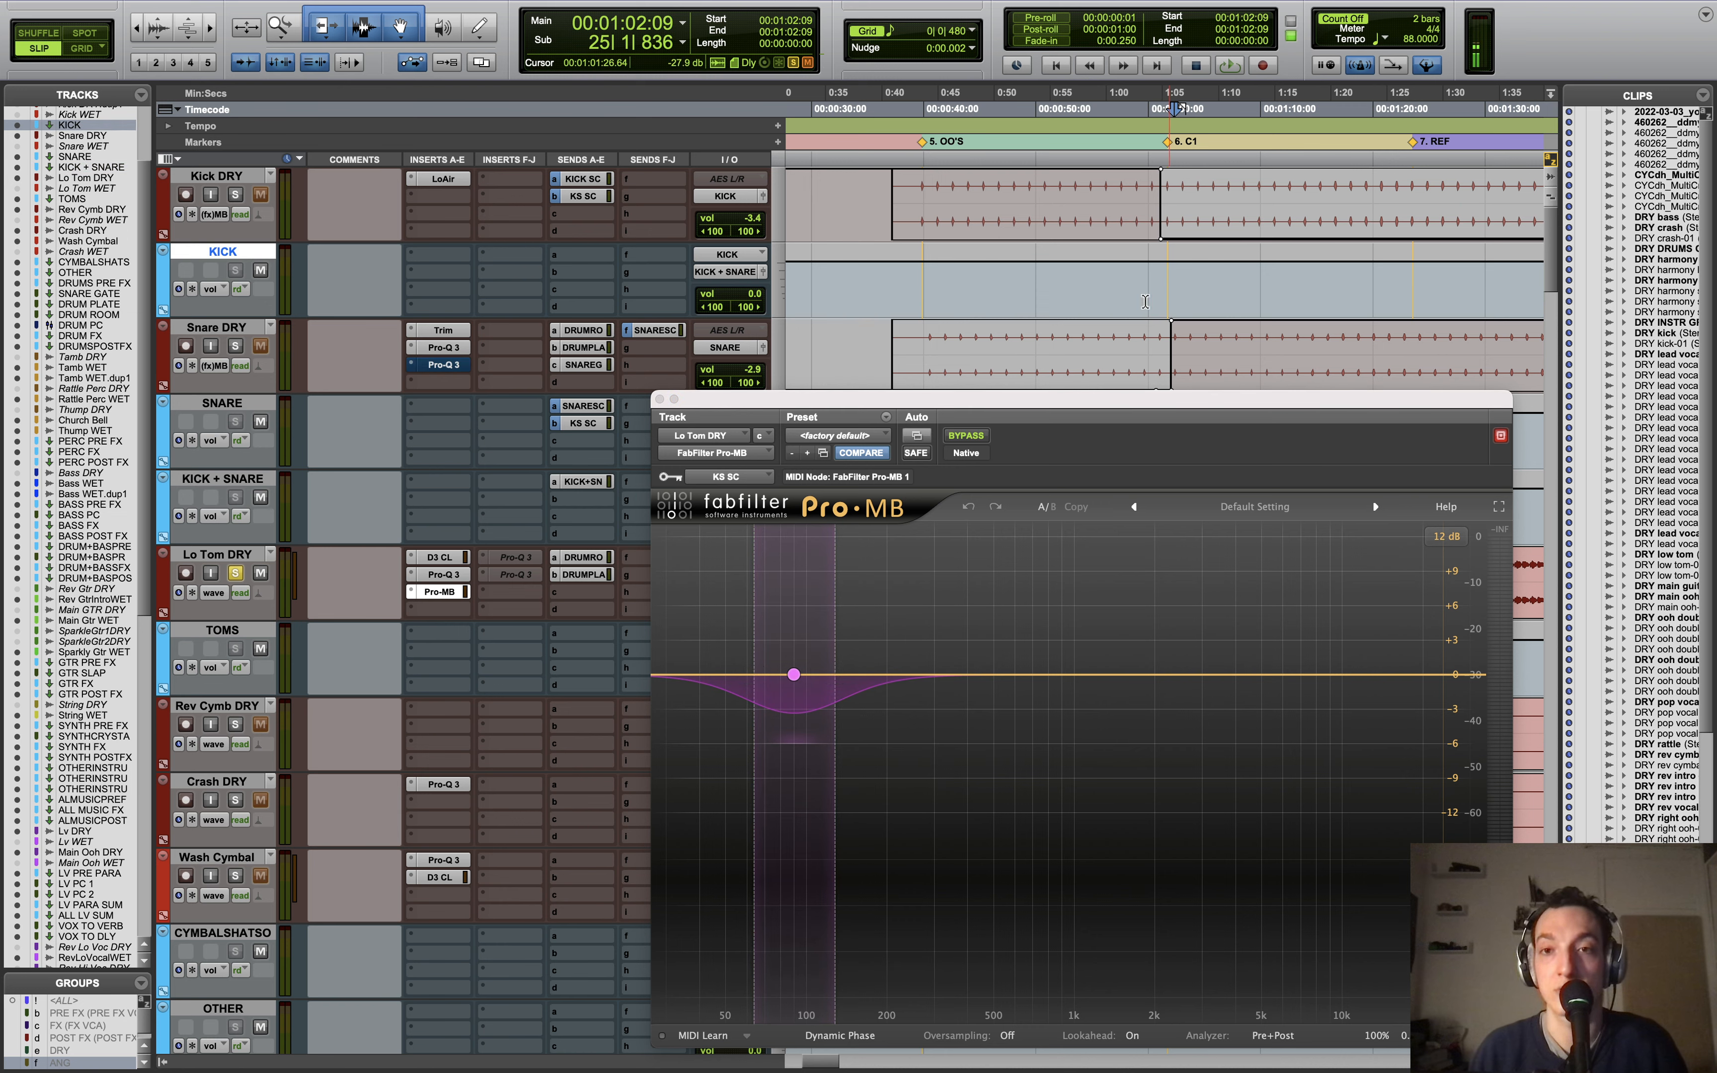
key("super+bracketright")
left_click_drag(1190, 303, 1229, 288)
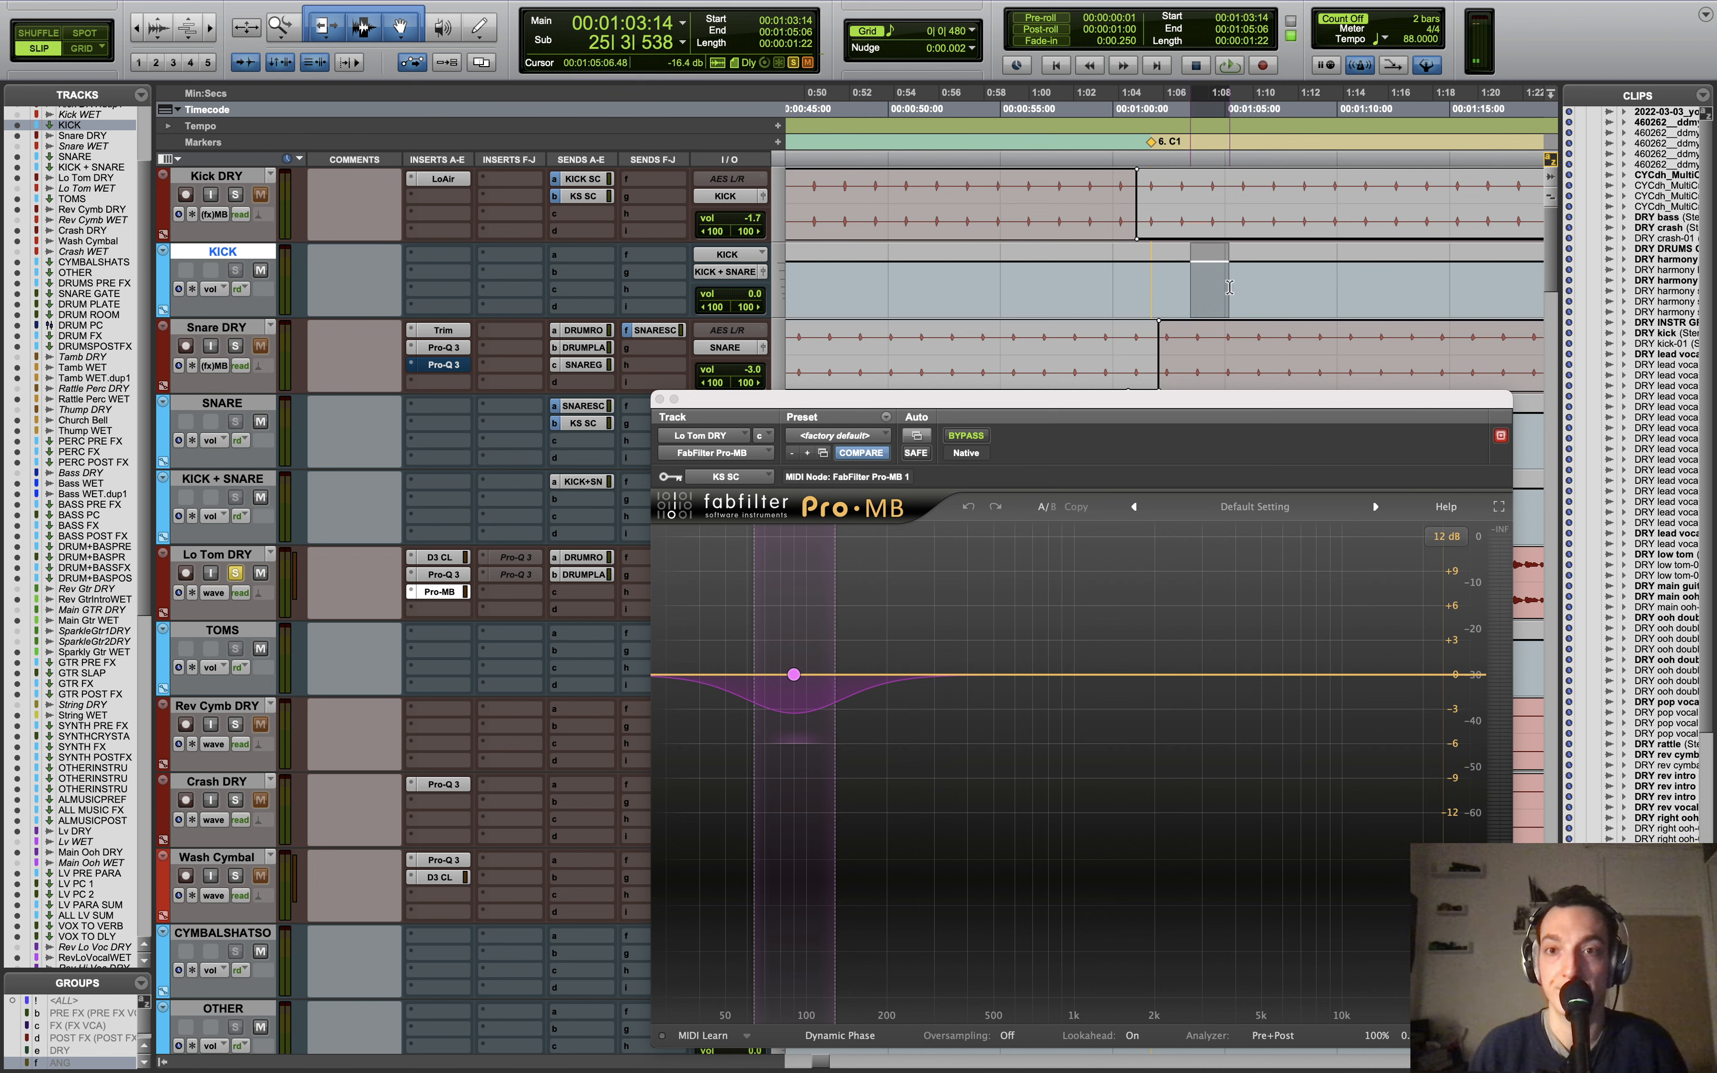
left_click(1194, 288)
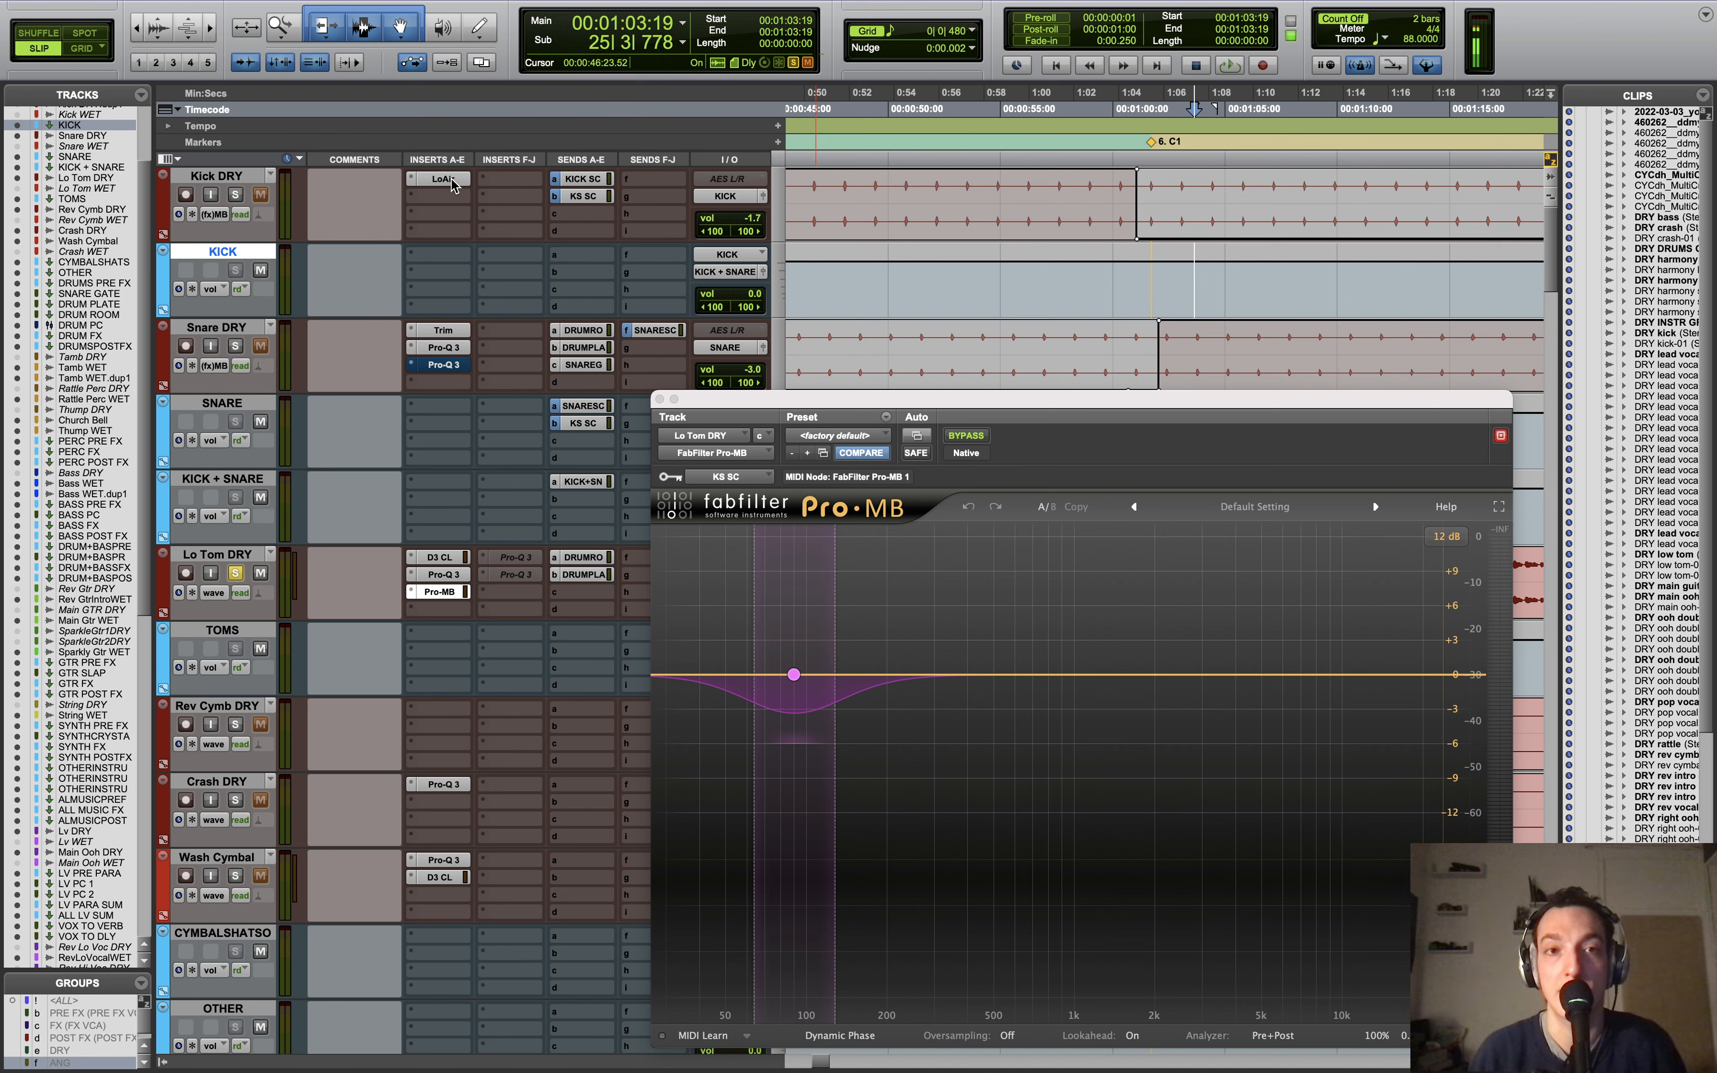
left_click(659, 400)
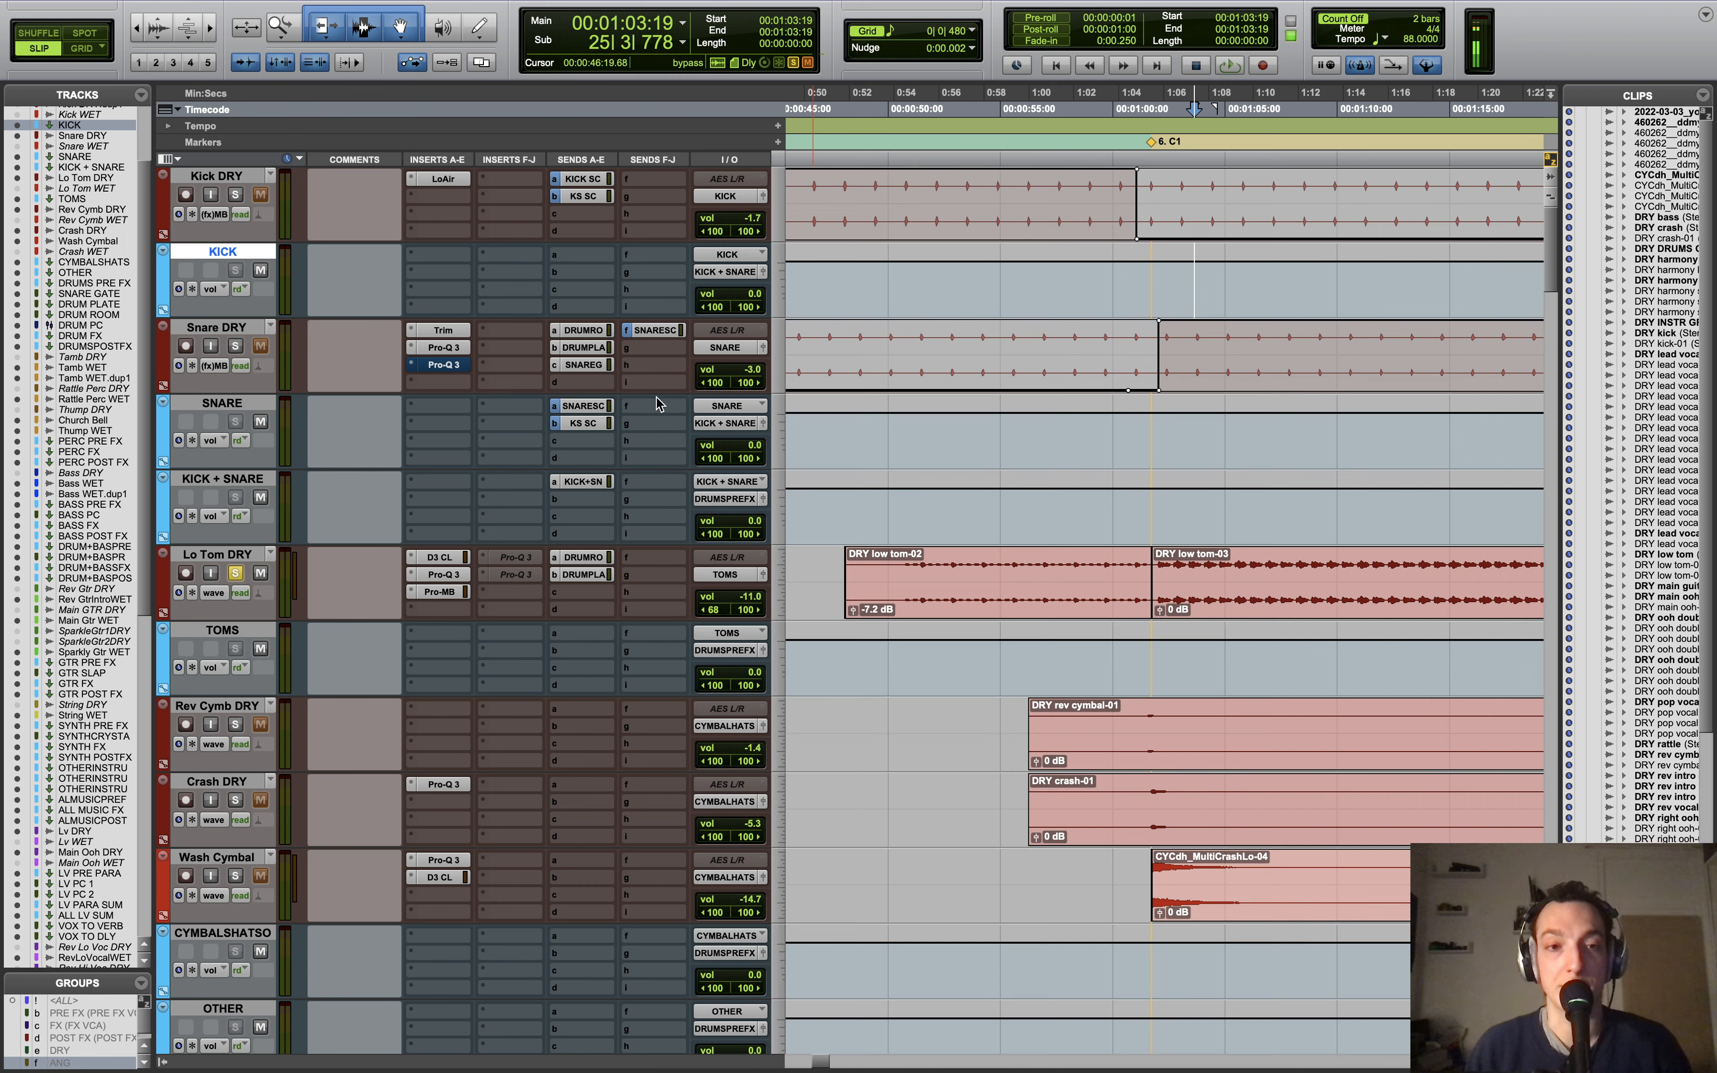
Step: Play the low tom from 00:01:03:19, examine the low band in the reopened Pro-MB, and stop playback
key("space")
left_click(454, 592)
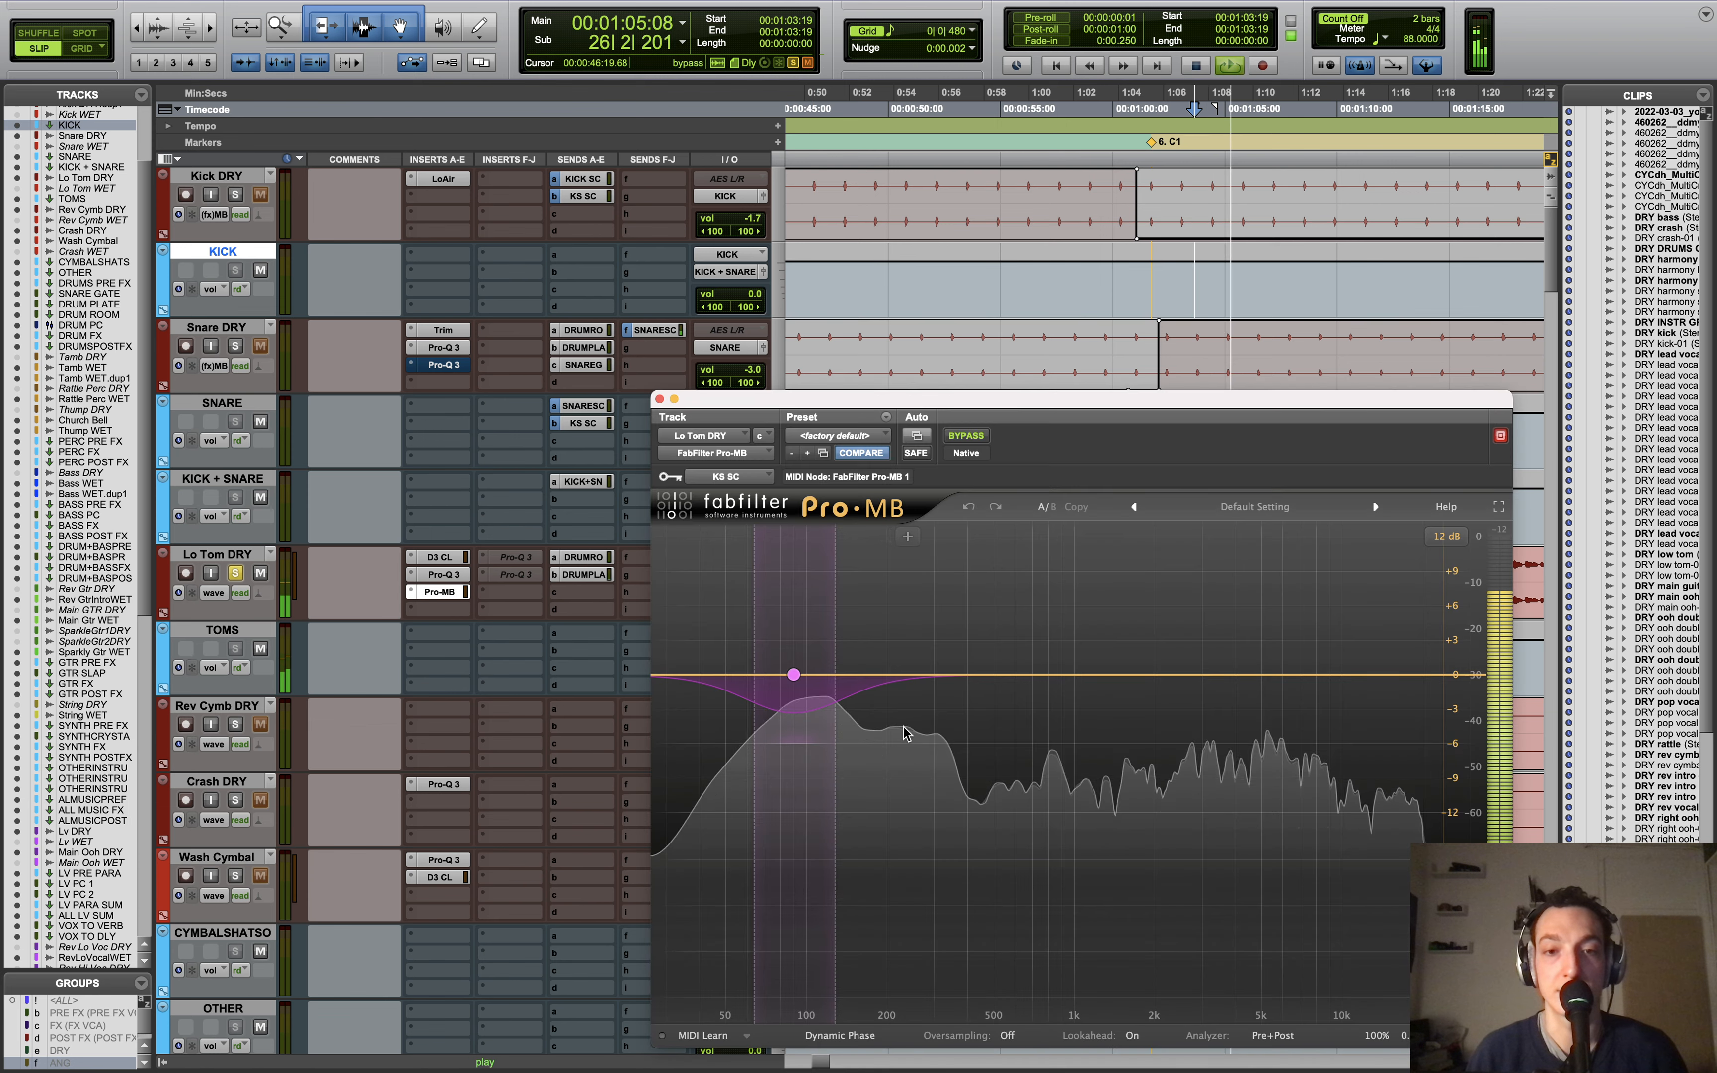
mouse_move(803, 729)
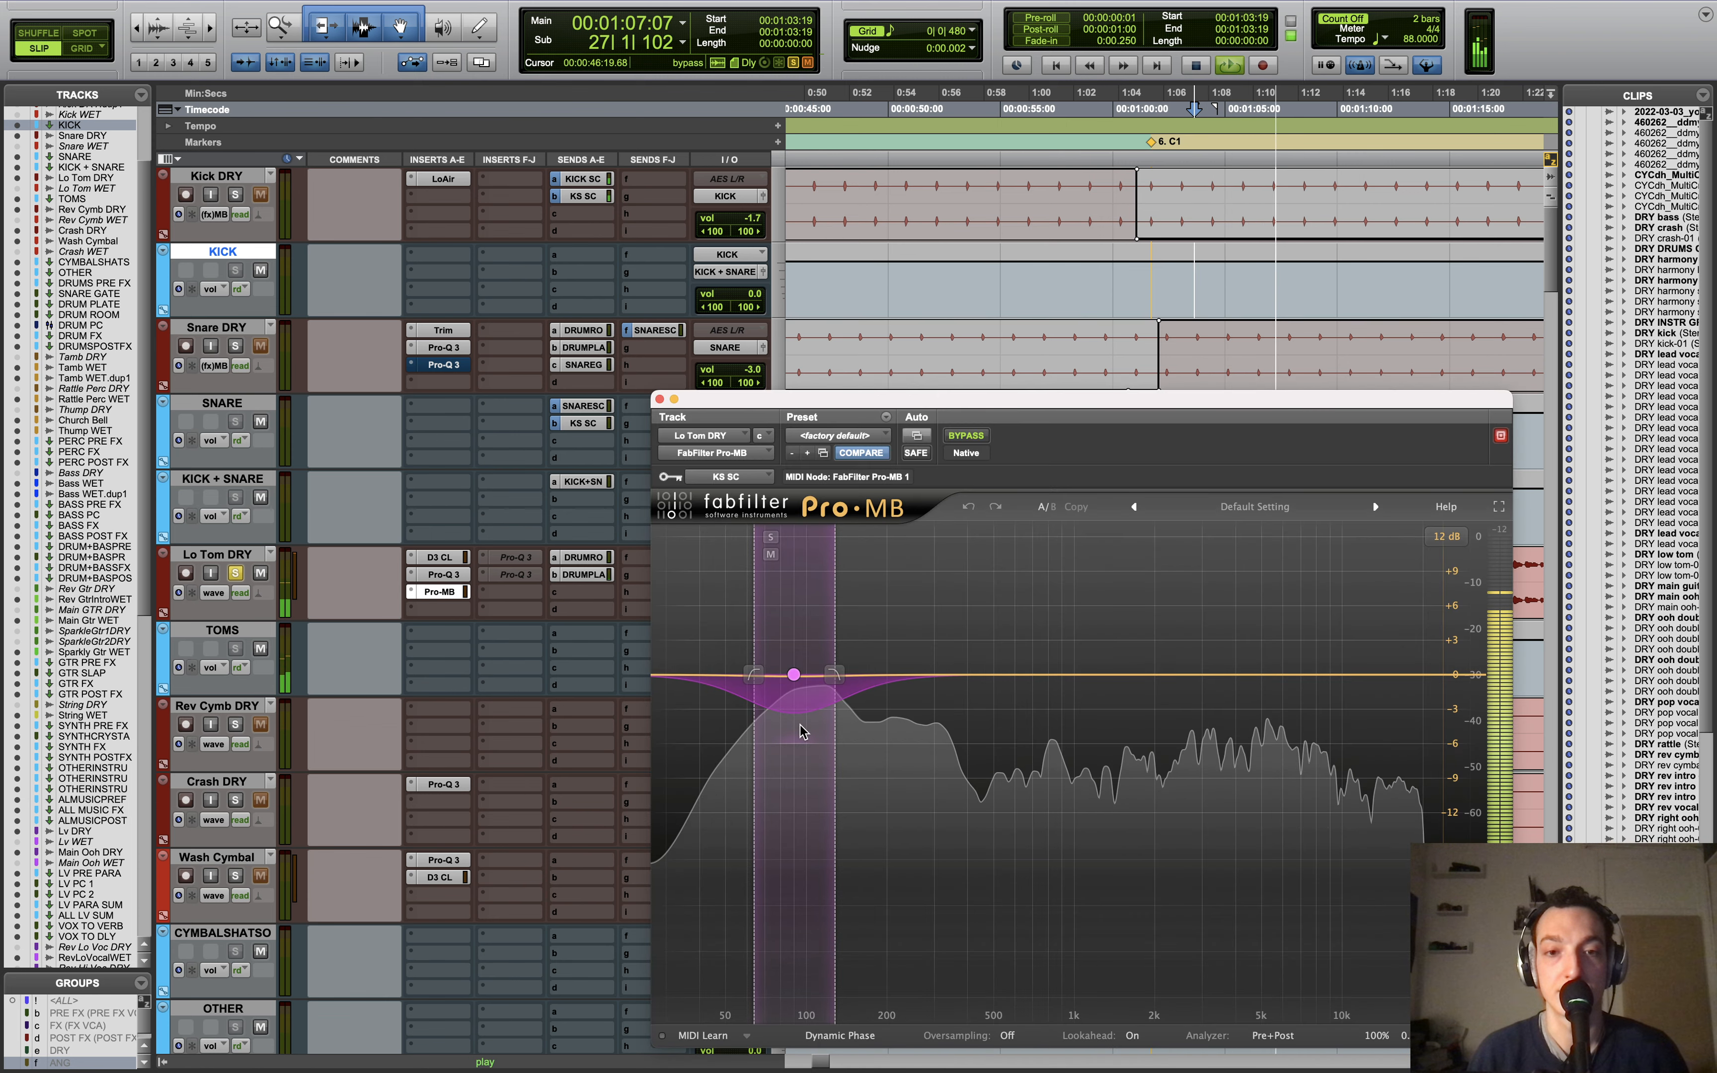
key("space")
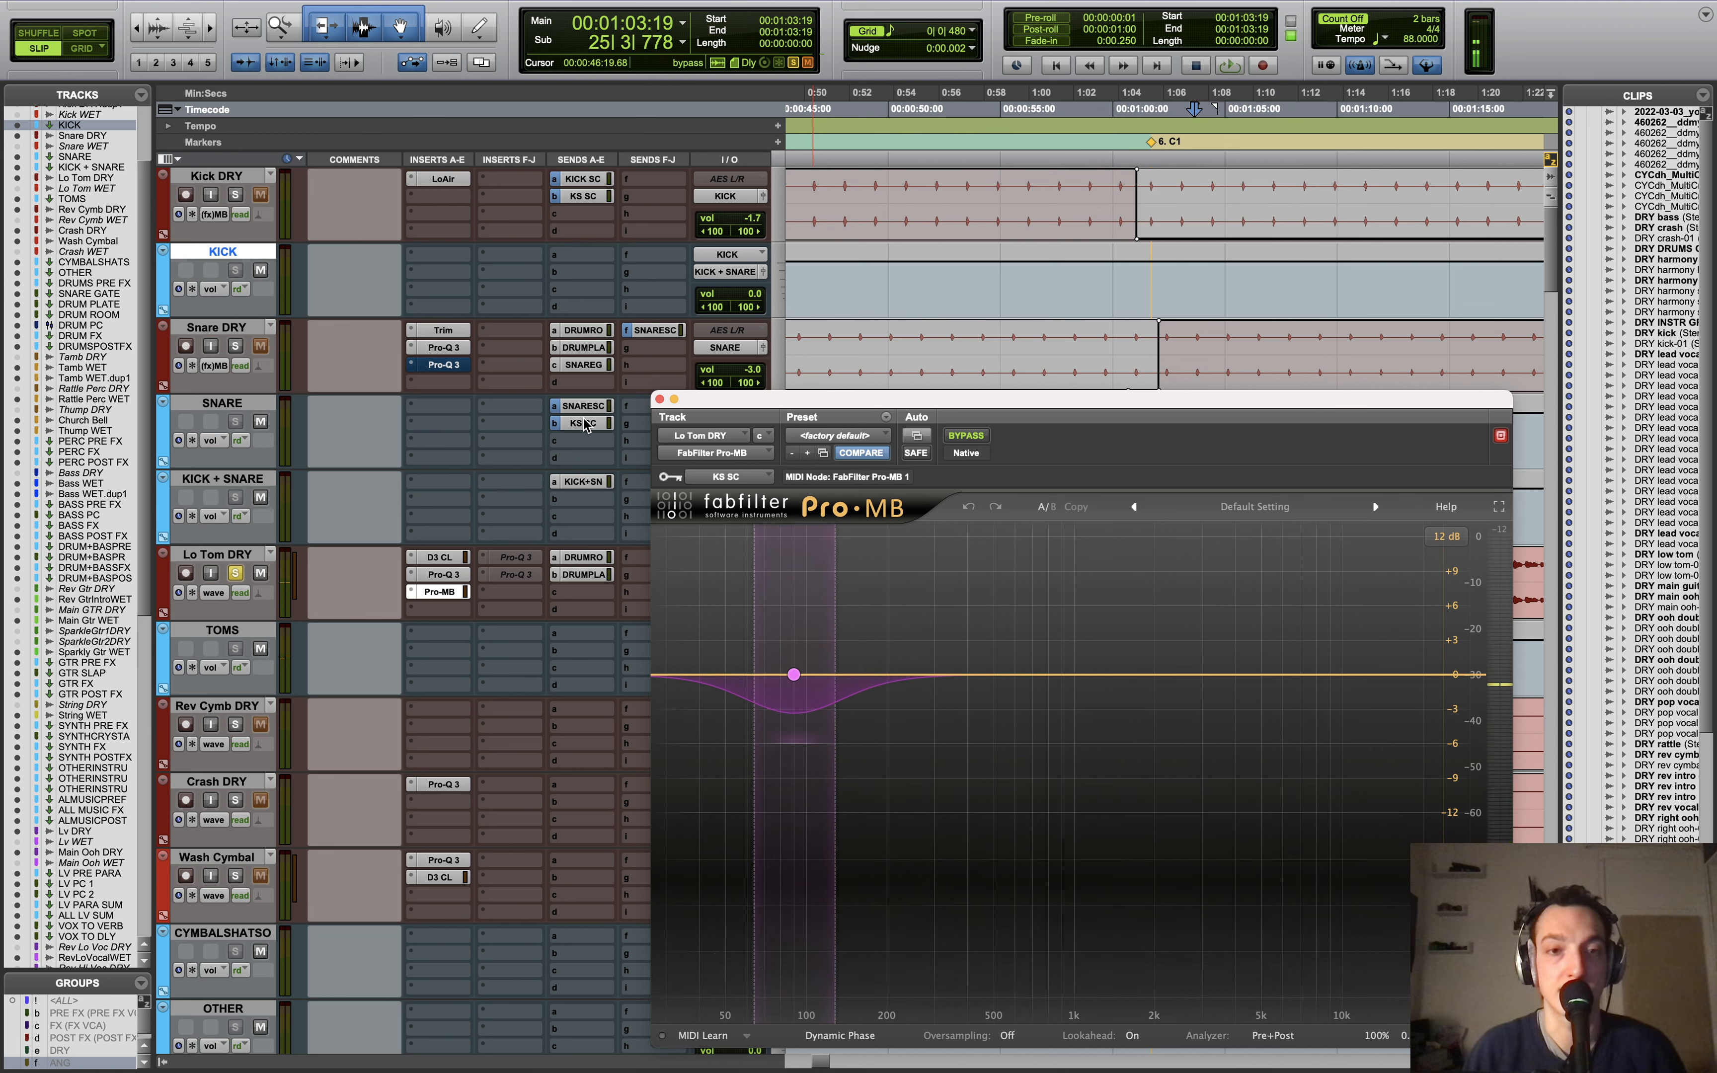
Step: Close the Pro-MB window and set the playback start to 00:00:53:15 in the OO'S section, just before the low tom's first clip
left_click(660, 399)
key("r")
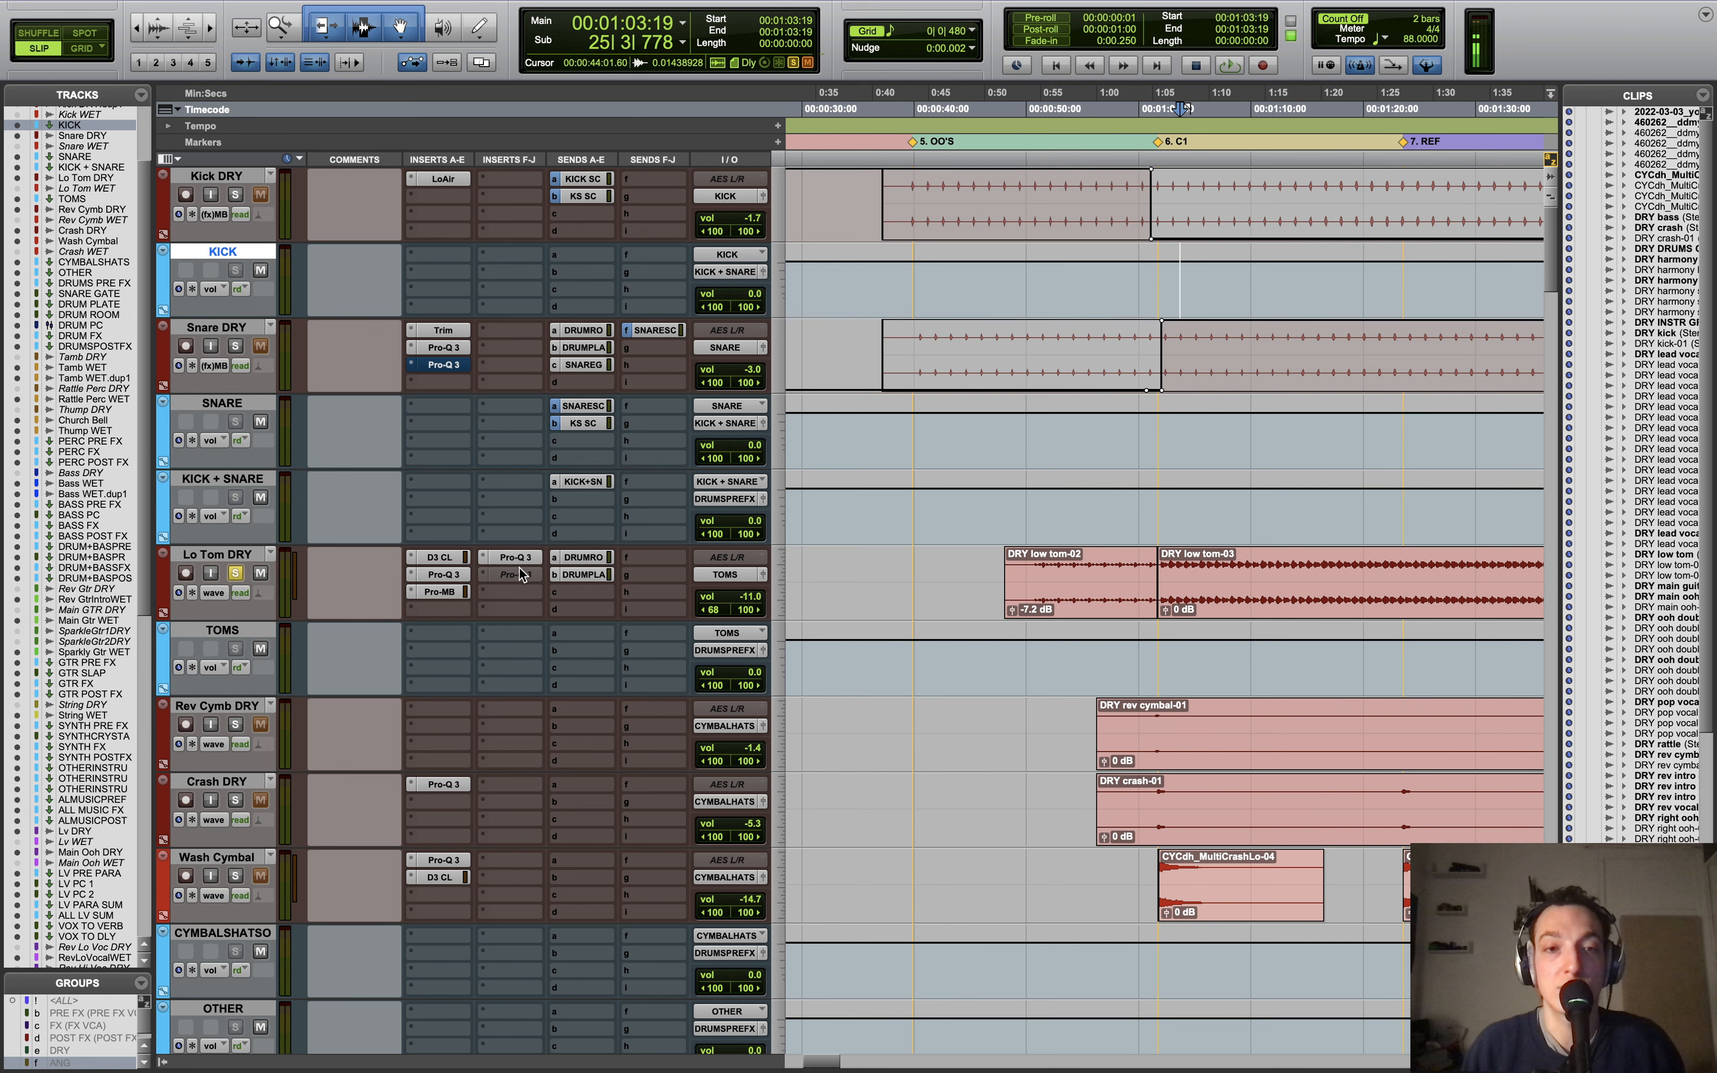
left_click(1076, 520)
key("r")
key("r")
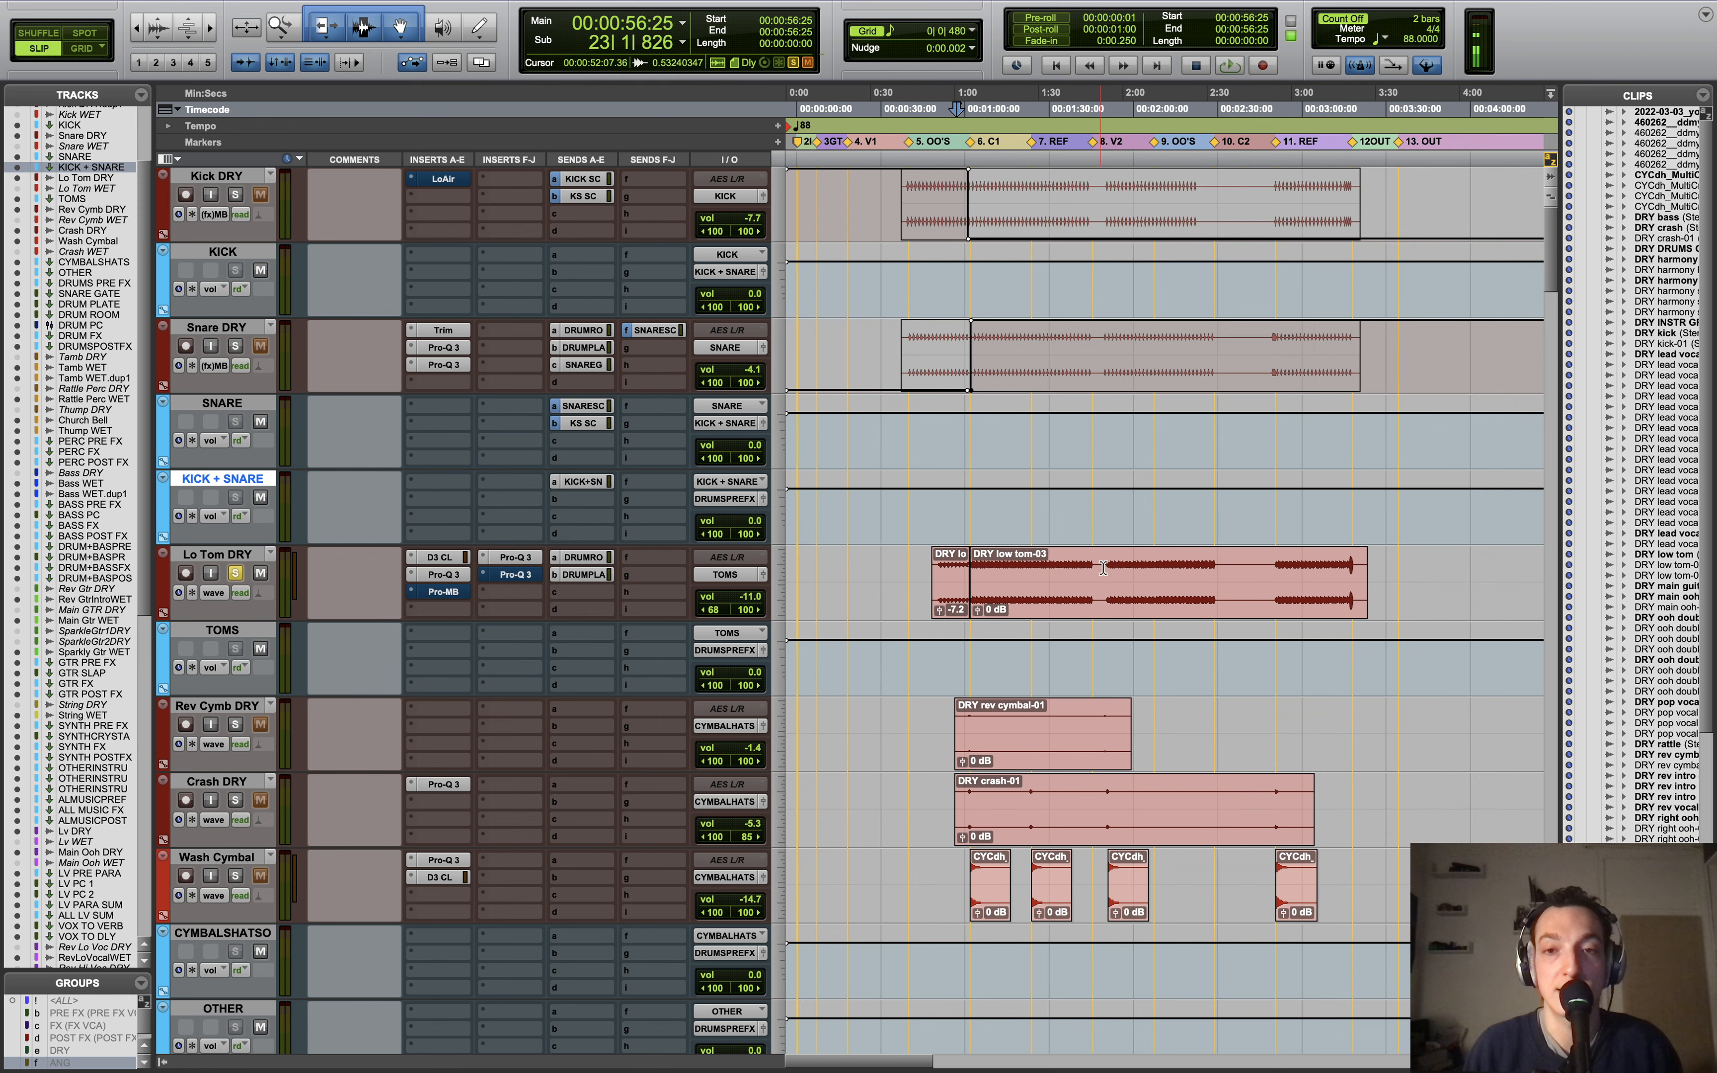
key("t")
key("t")
key("t")
left_click(1089, 522)
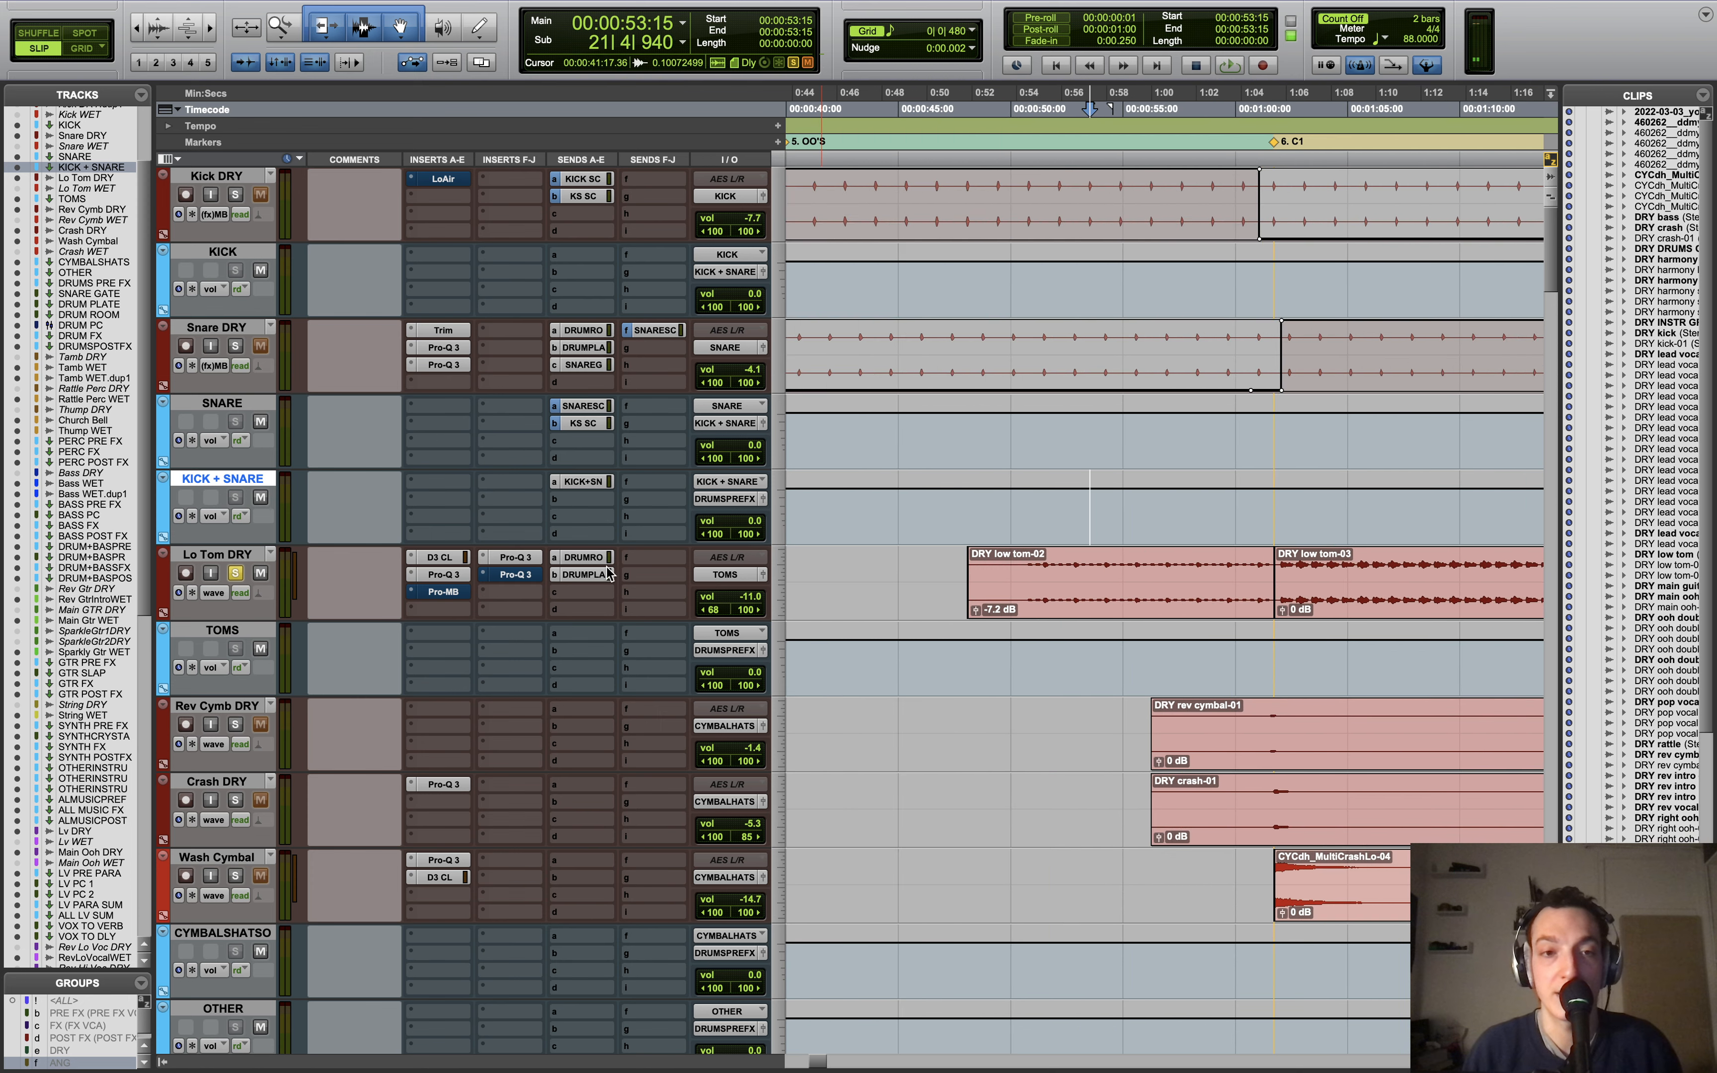
Step: Play the low tom with Lo Tom DRY's first high-cut Pro-Q 3 open, check the track's automation view options, and stop playback
left_click(529, 560)
key("space")
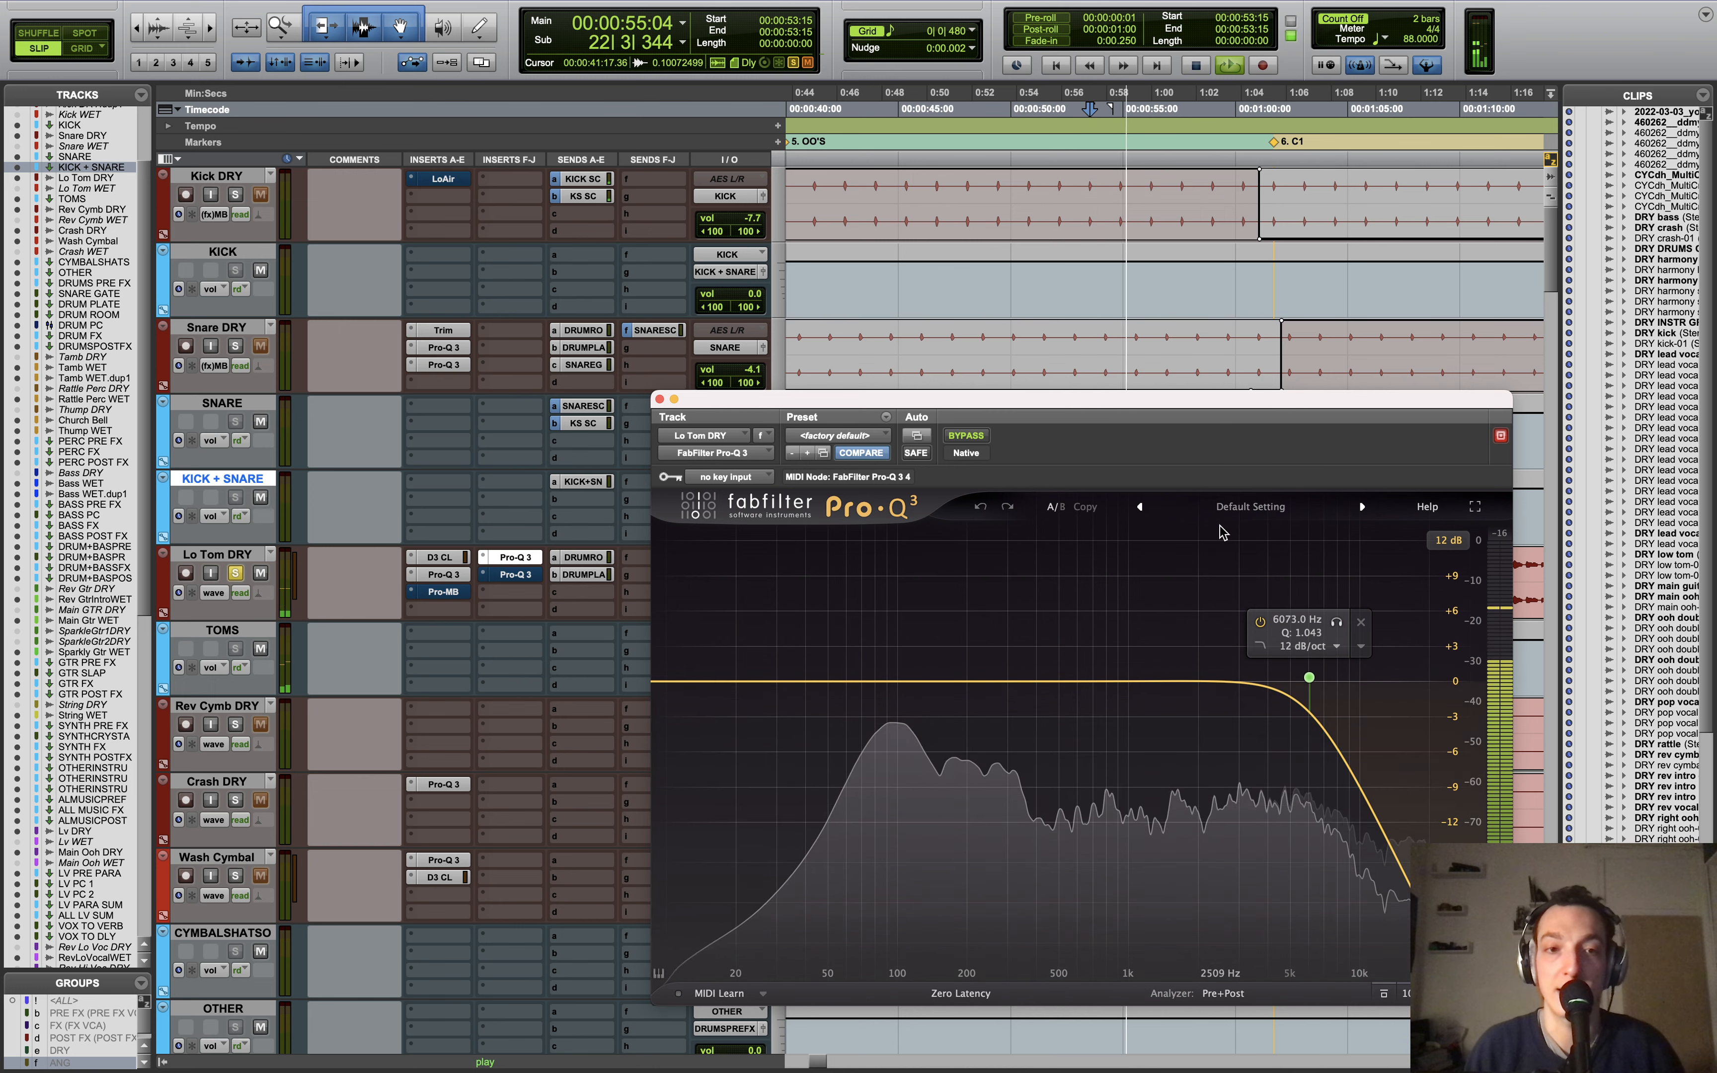
left_click_drag(746, 401, 723, 747)
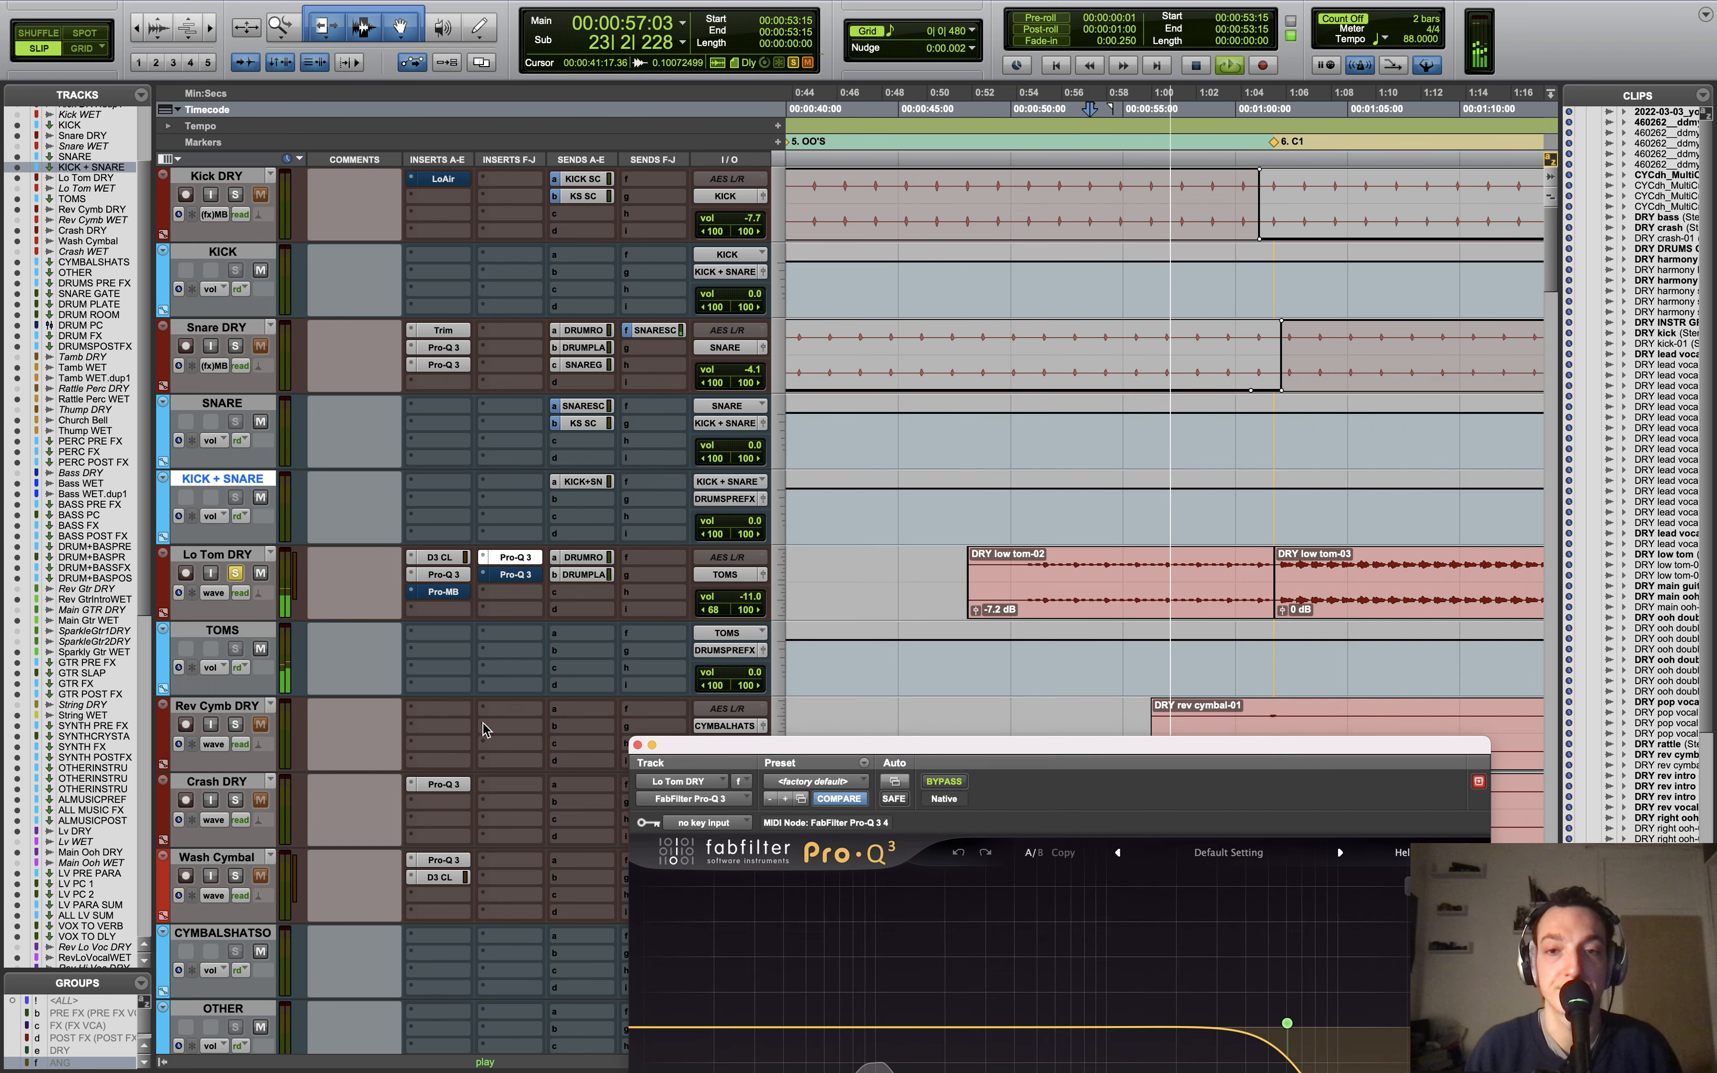
left_click(201, 591)
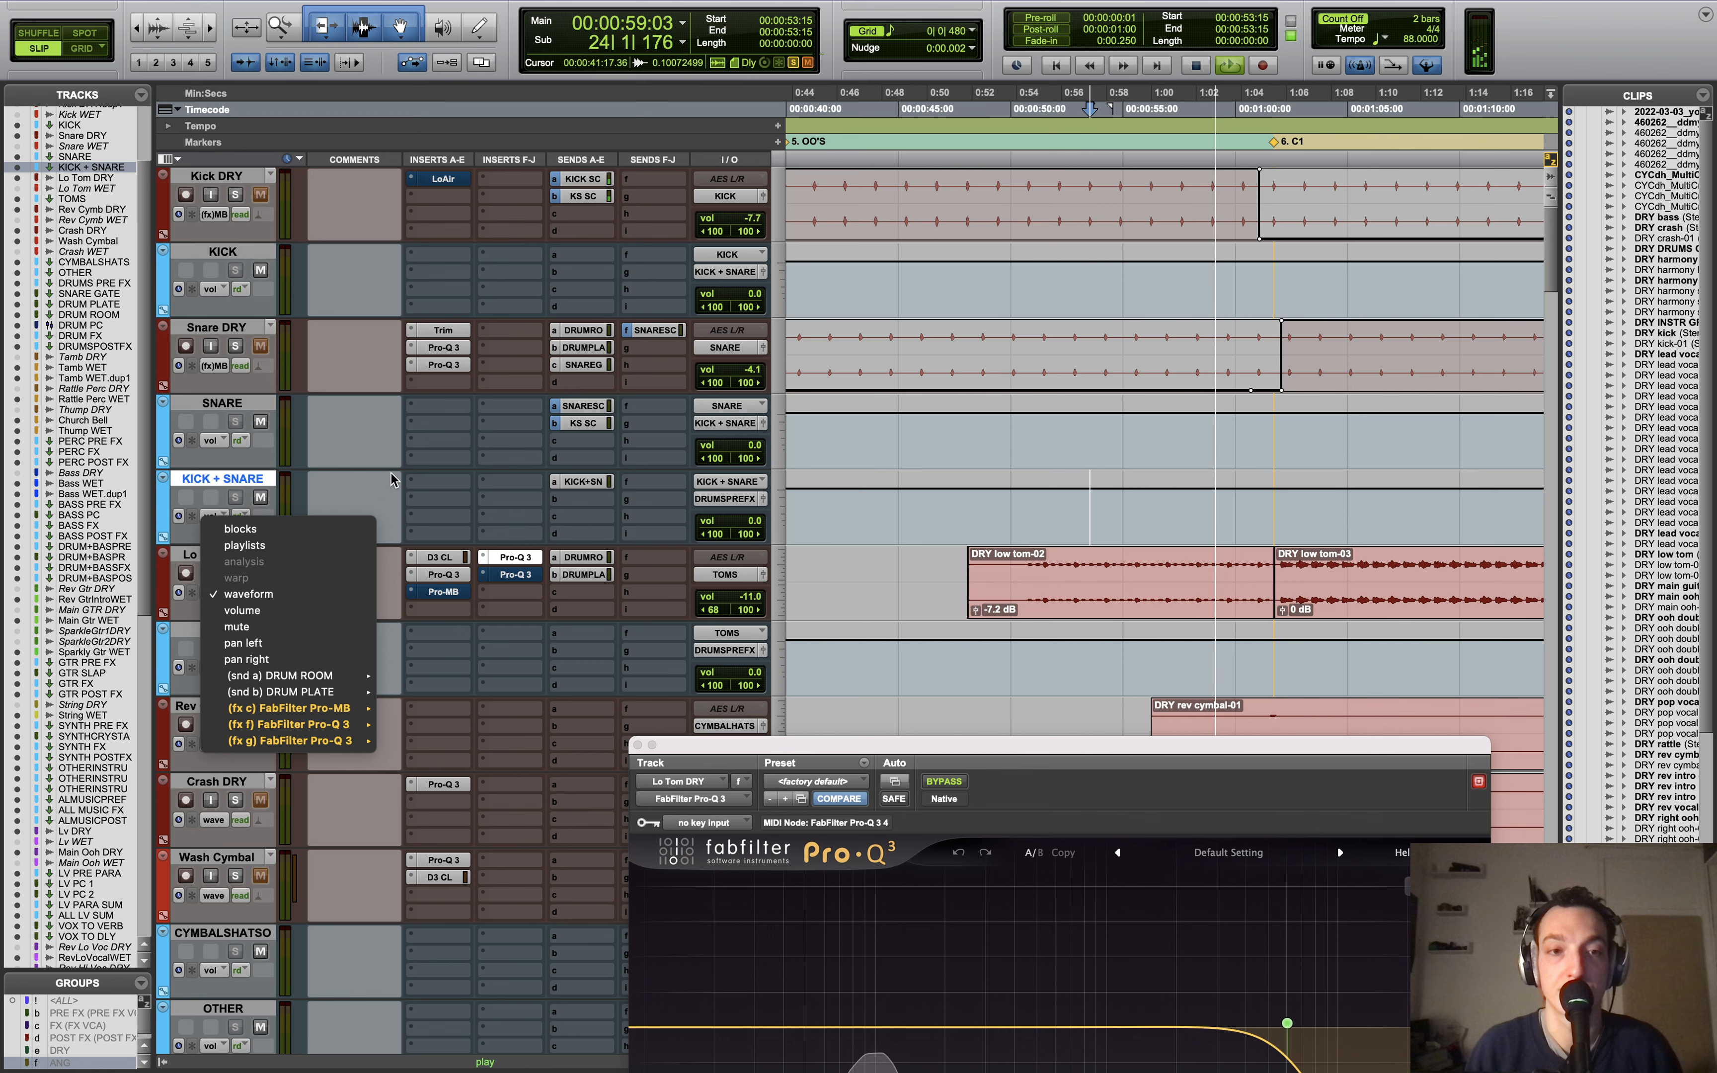
left_click(841, 637)
left_click_drag(831, 746, 718, 612)
key("space")
Step: Set the playback start to 00:01:53:20, examine the high cut in Lo Tom DRY's last Pro-Q 3, and close the plug-in windows
key("r")
key("r")
key("r")
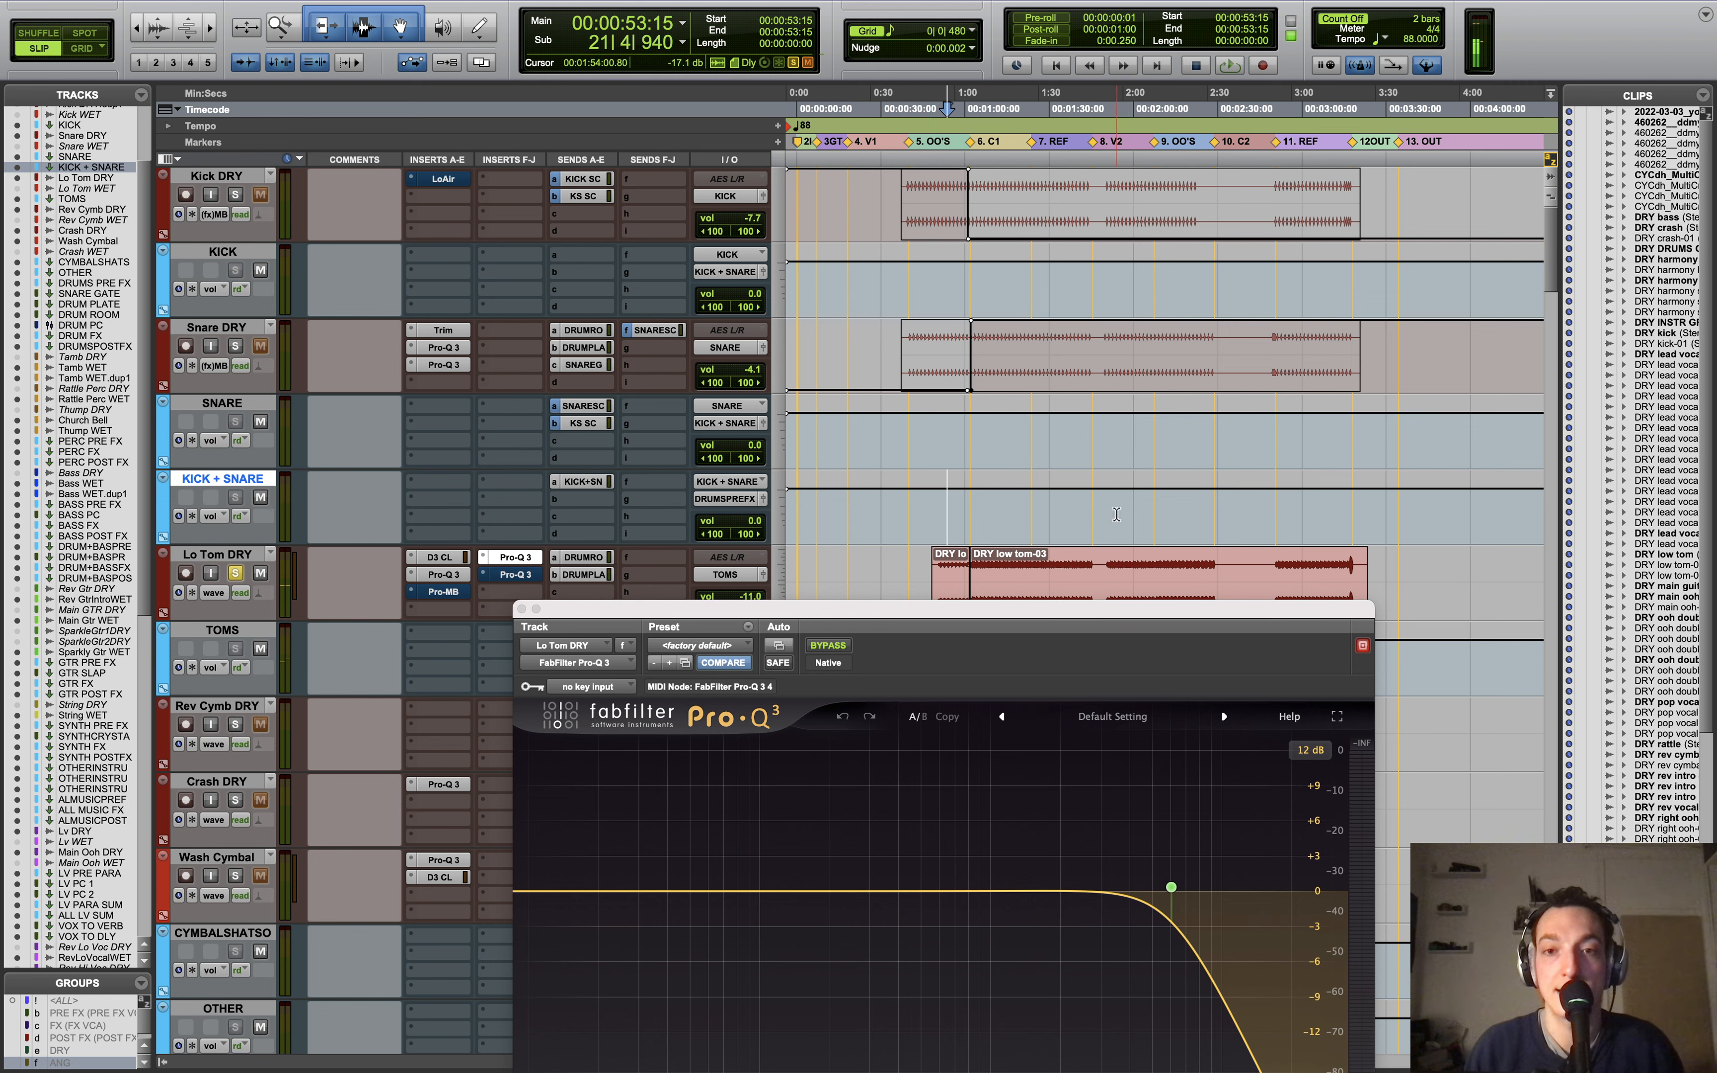
left_click(1115, 527)
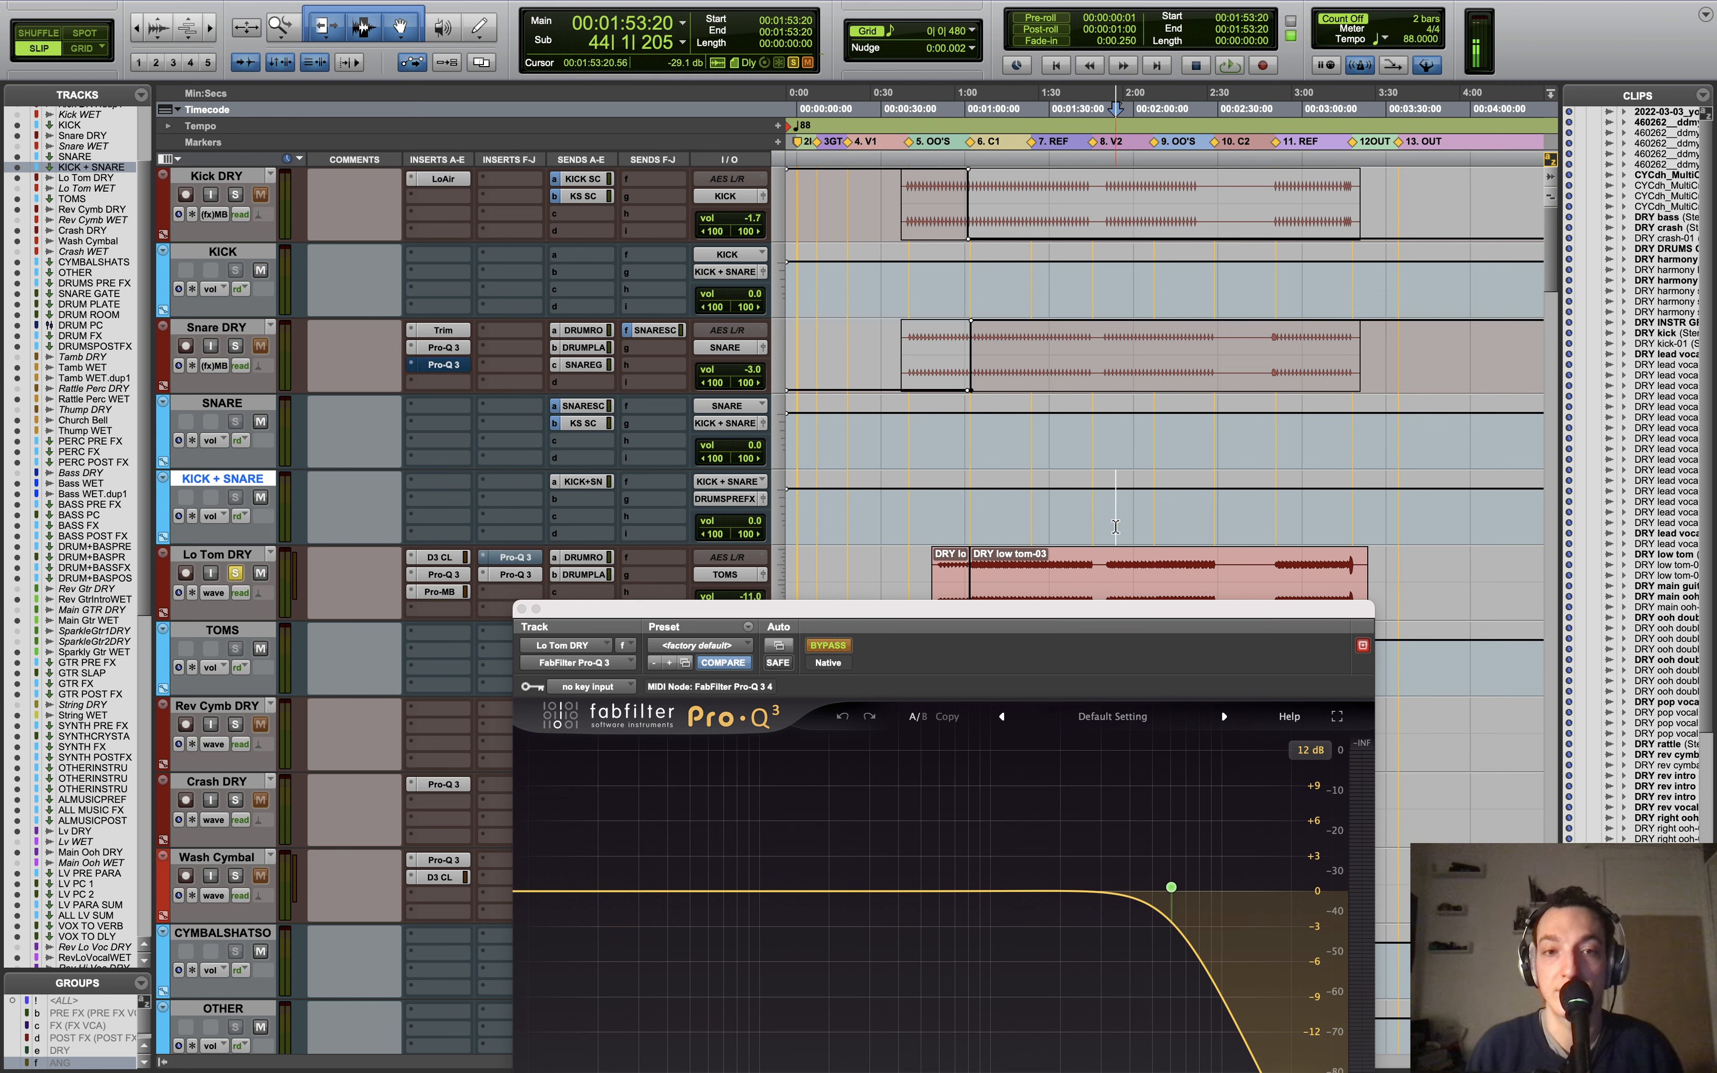
left_click(515, 574)
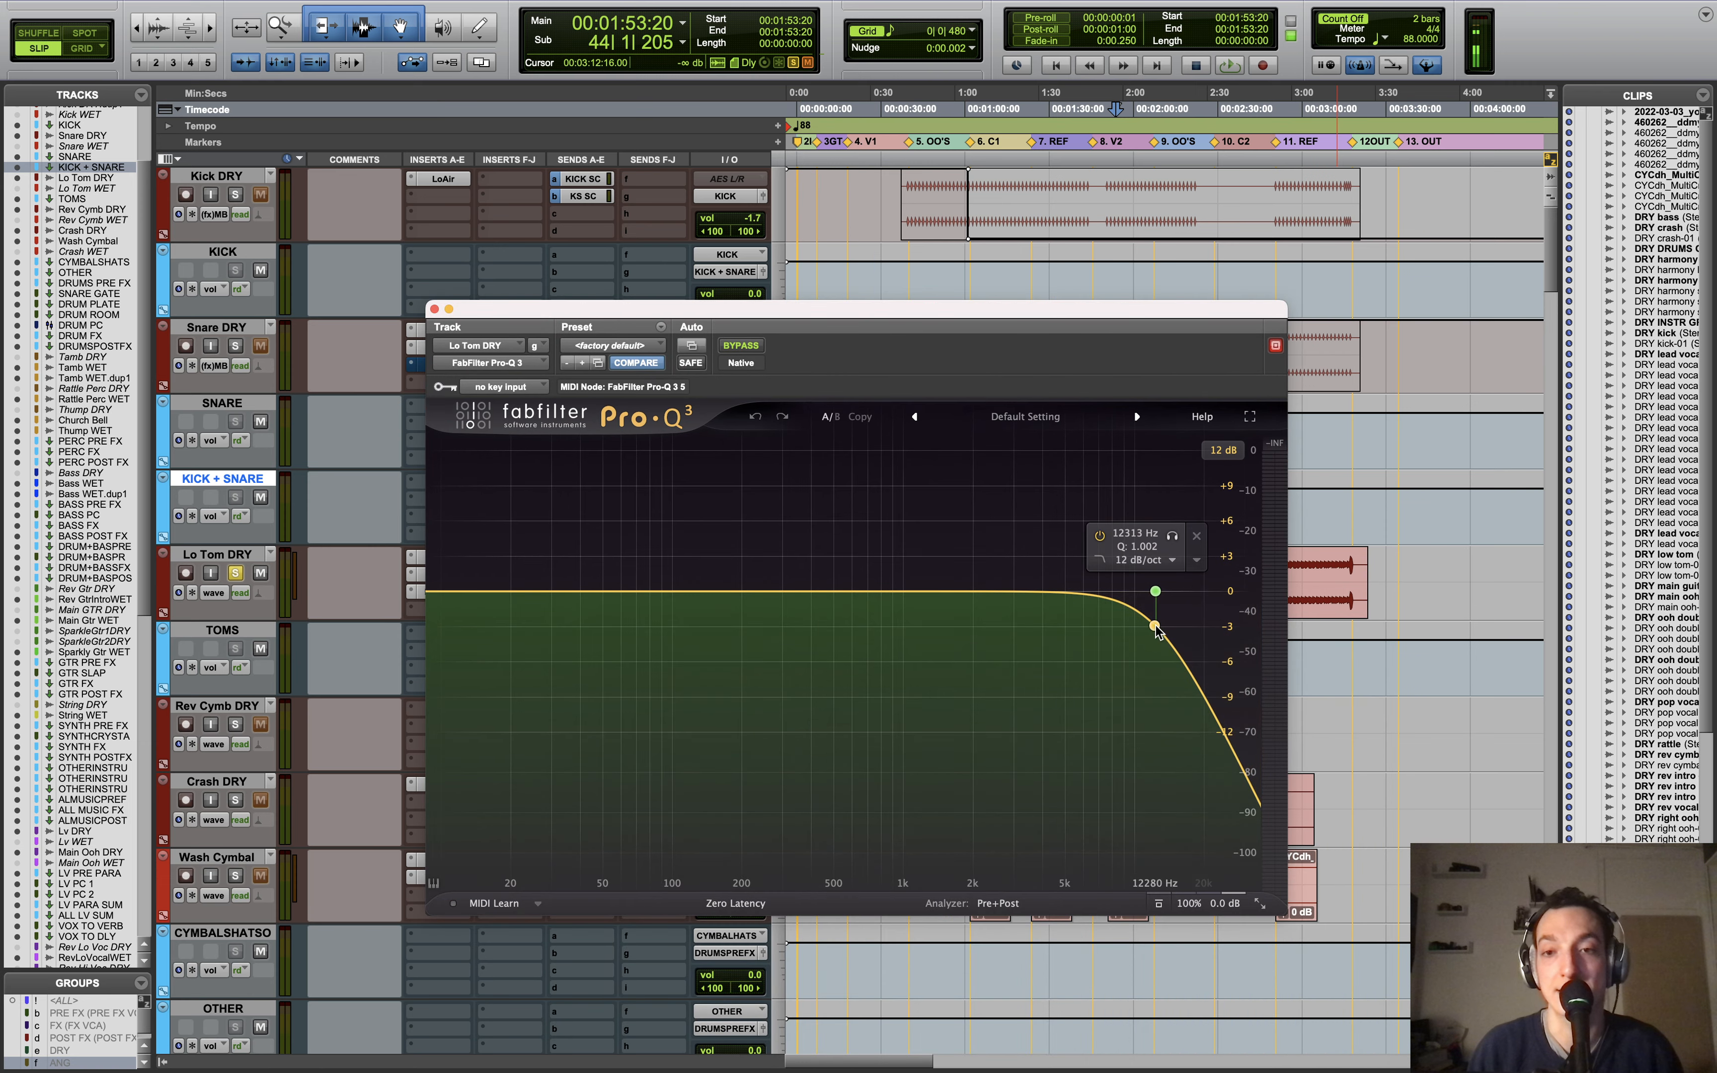
left_click(434, 310)
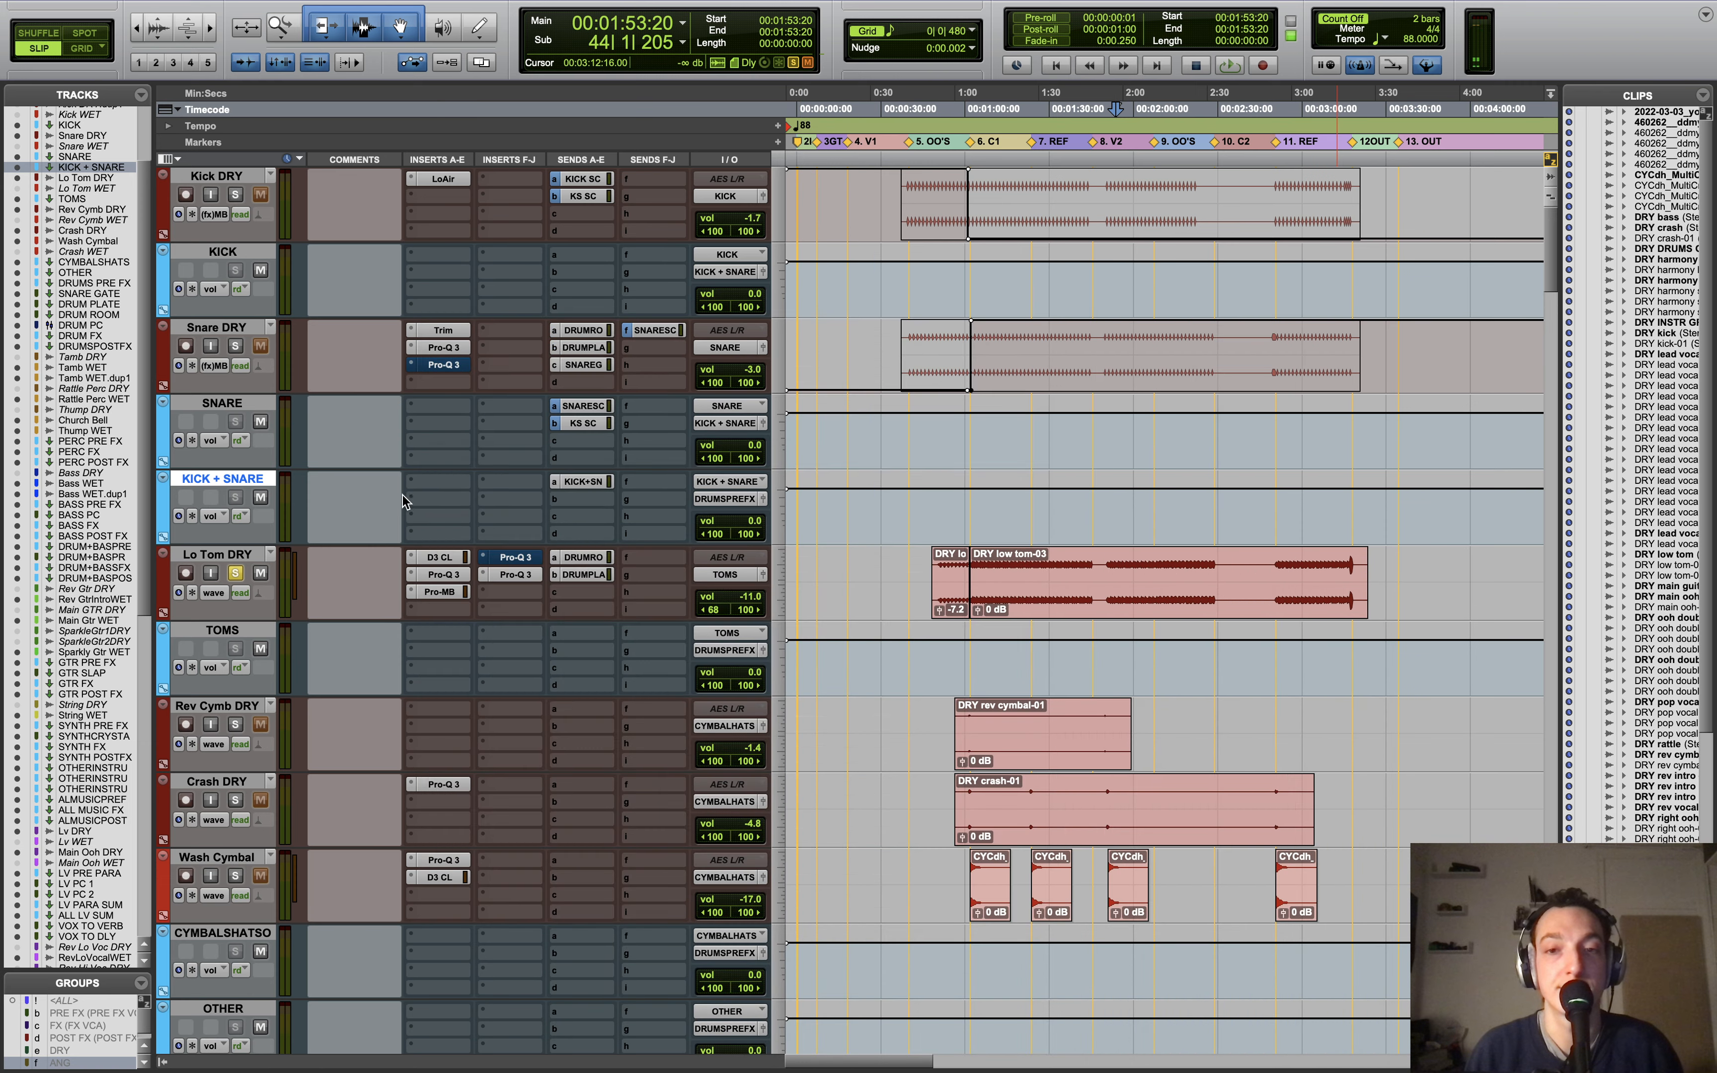
Step: Play the low tom from 00:01:53:20 while bypassing and re-enabling its last Pro-Q 3, and stop playback
key("space")
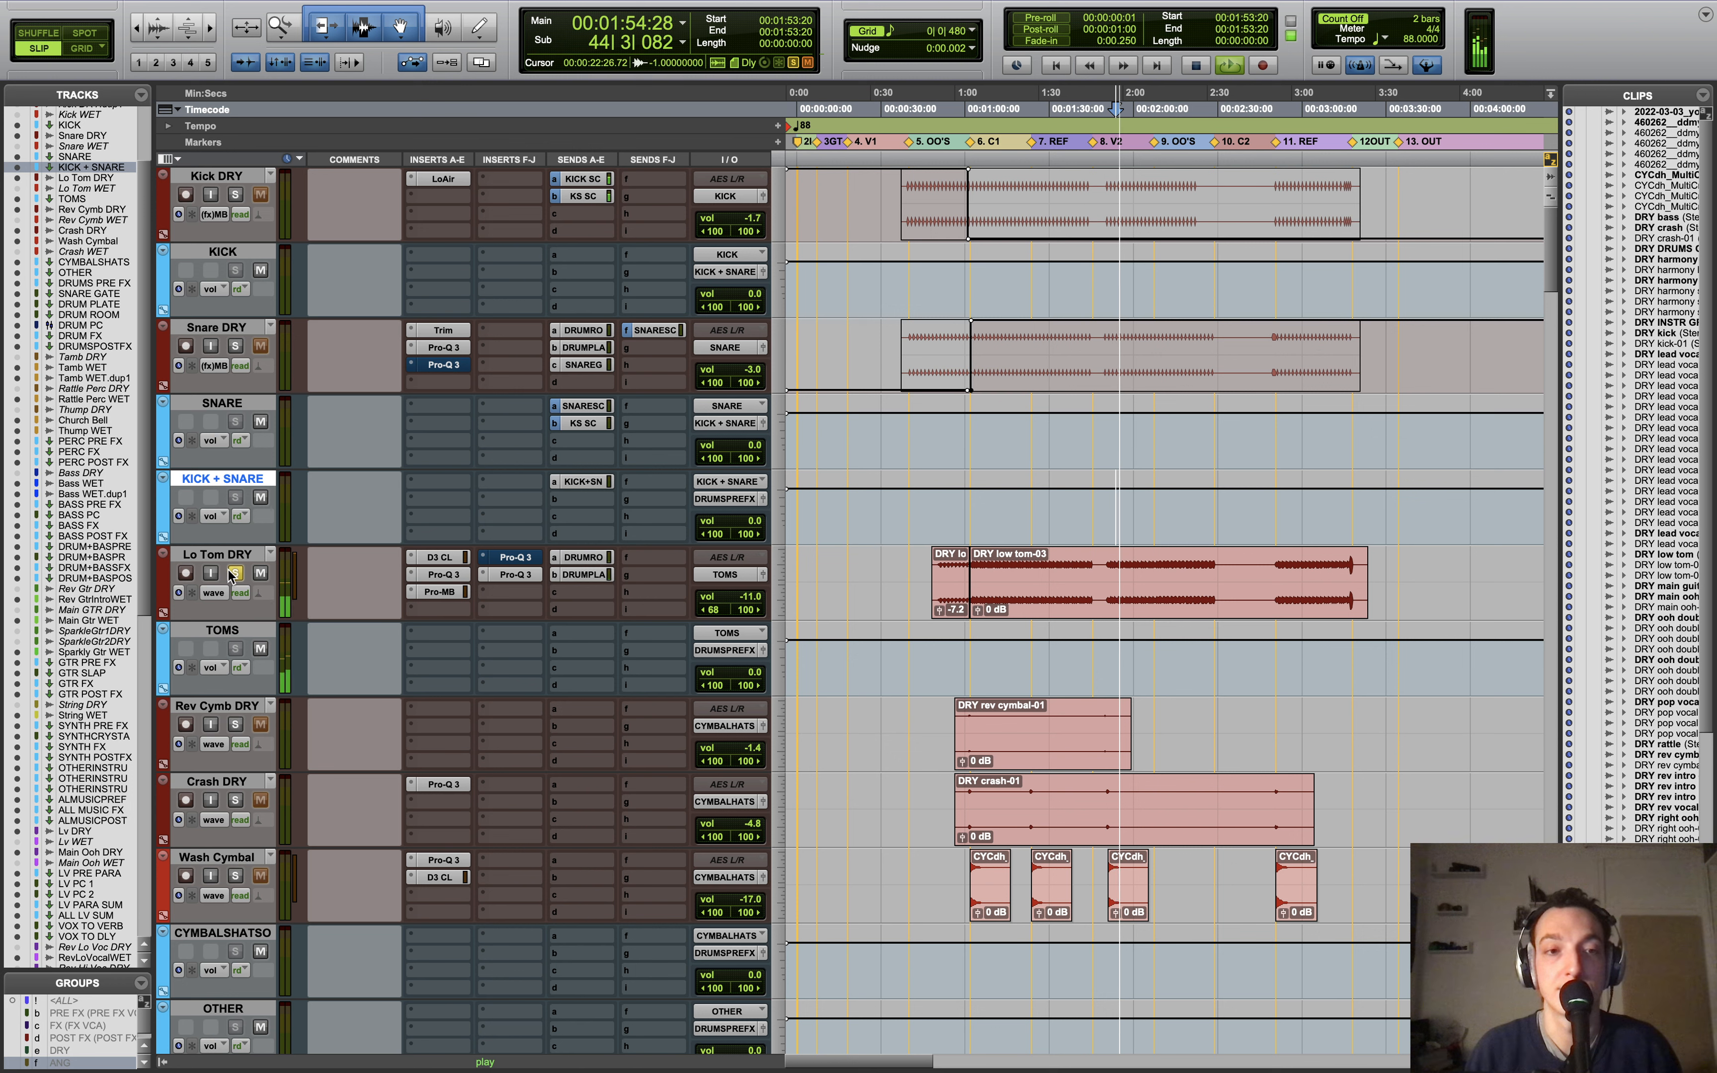
left_click(504, 573, "super")
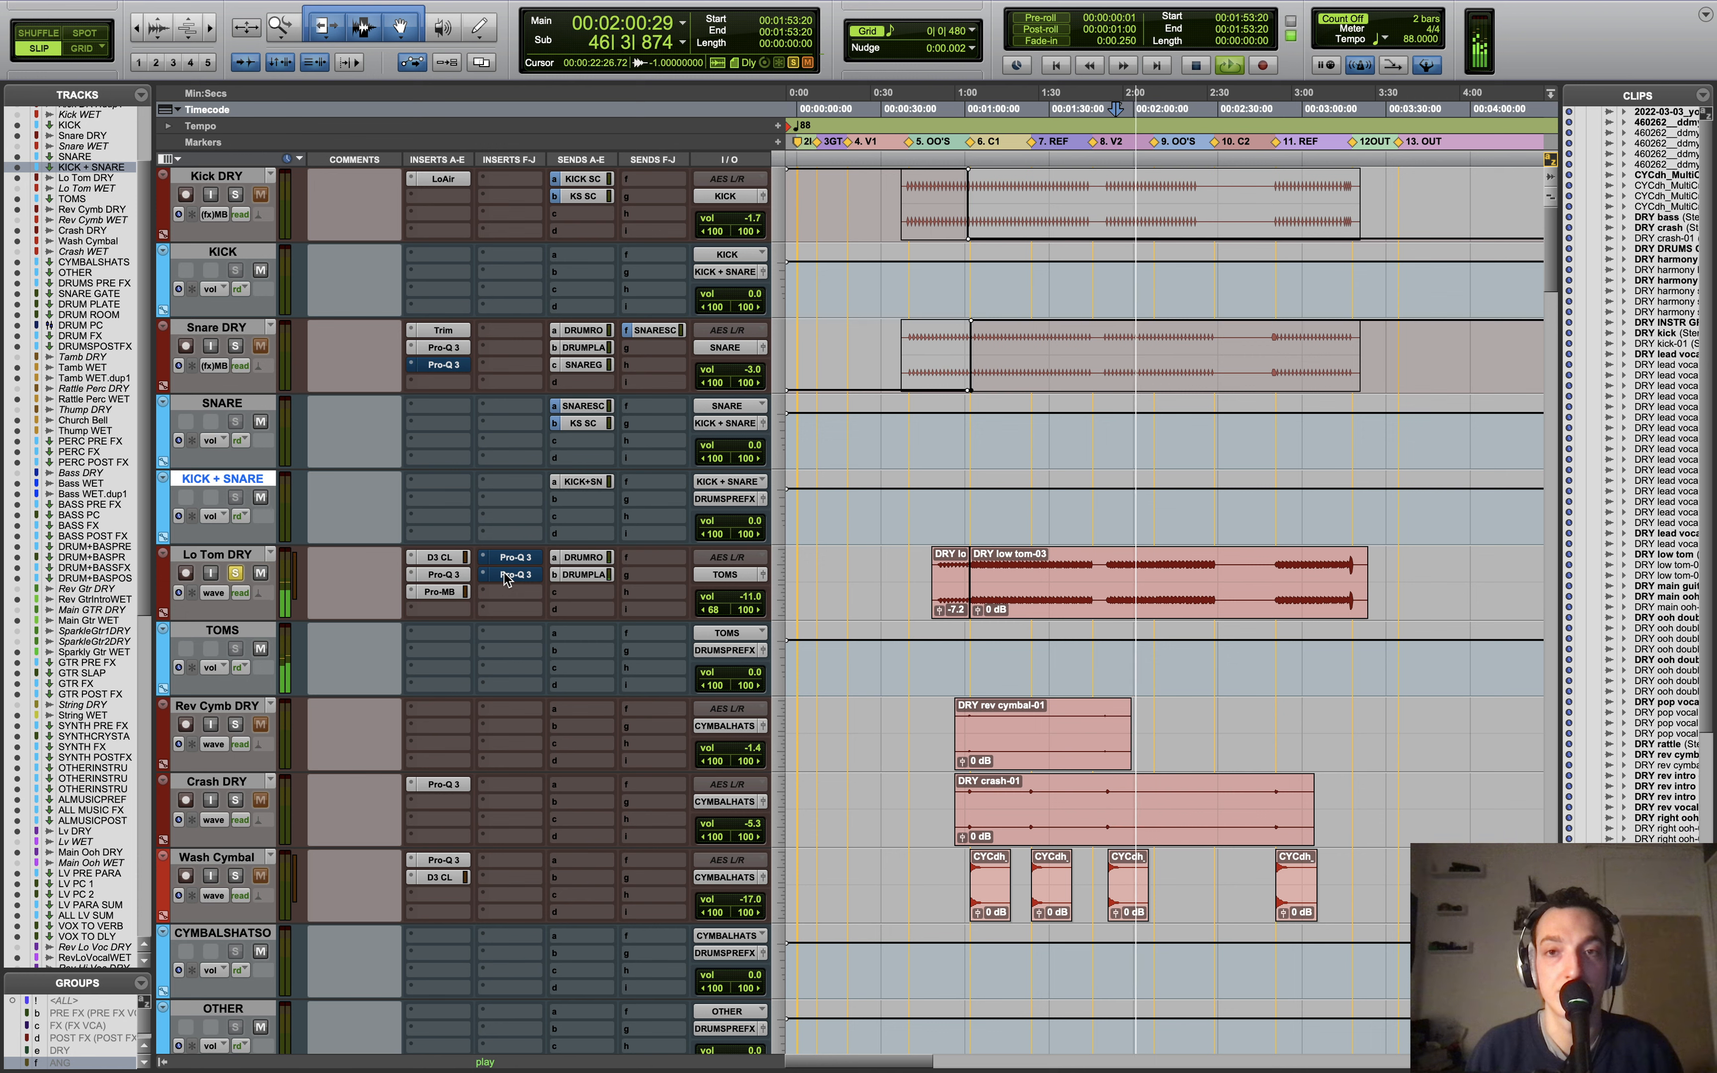
left_click(524, 577, "super")
key("space")
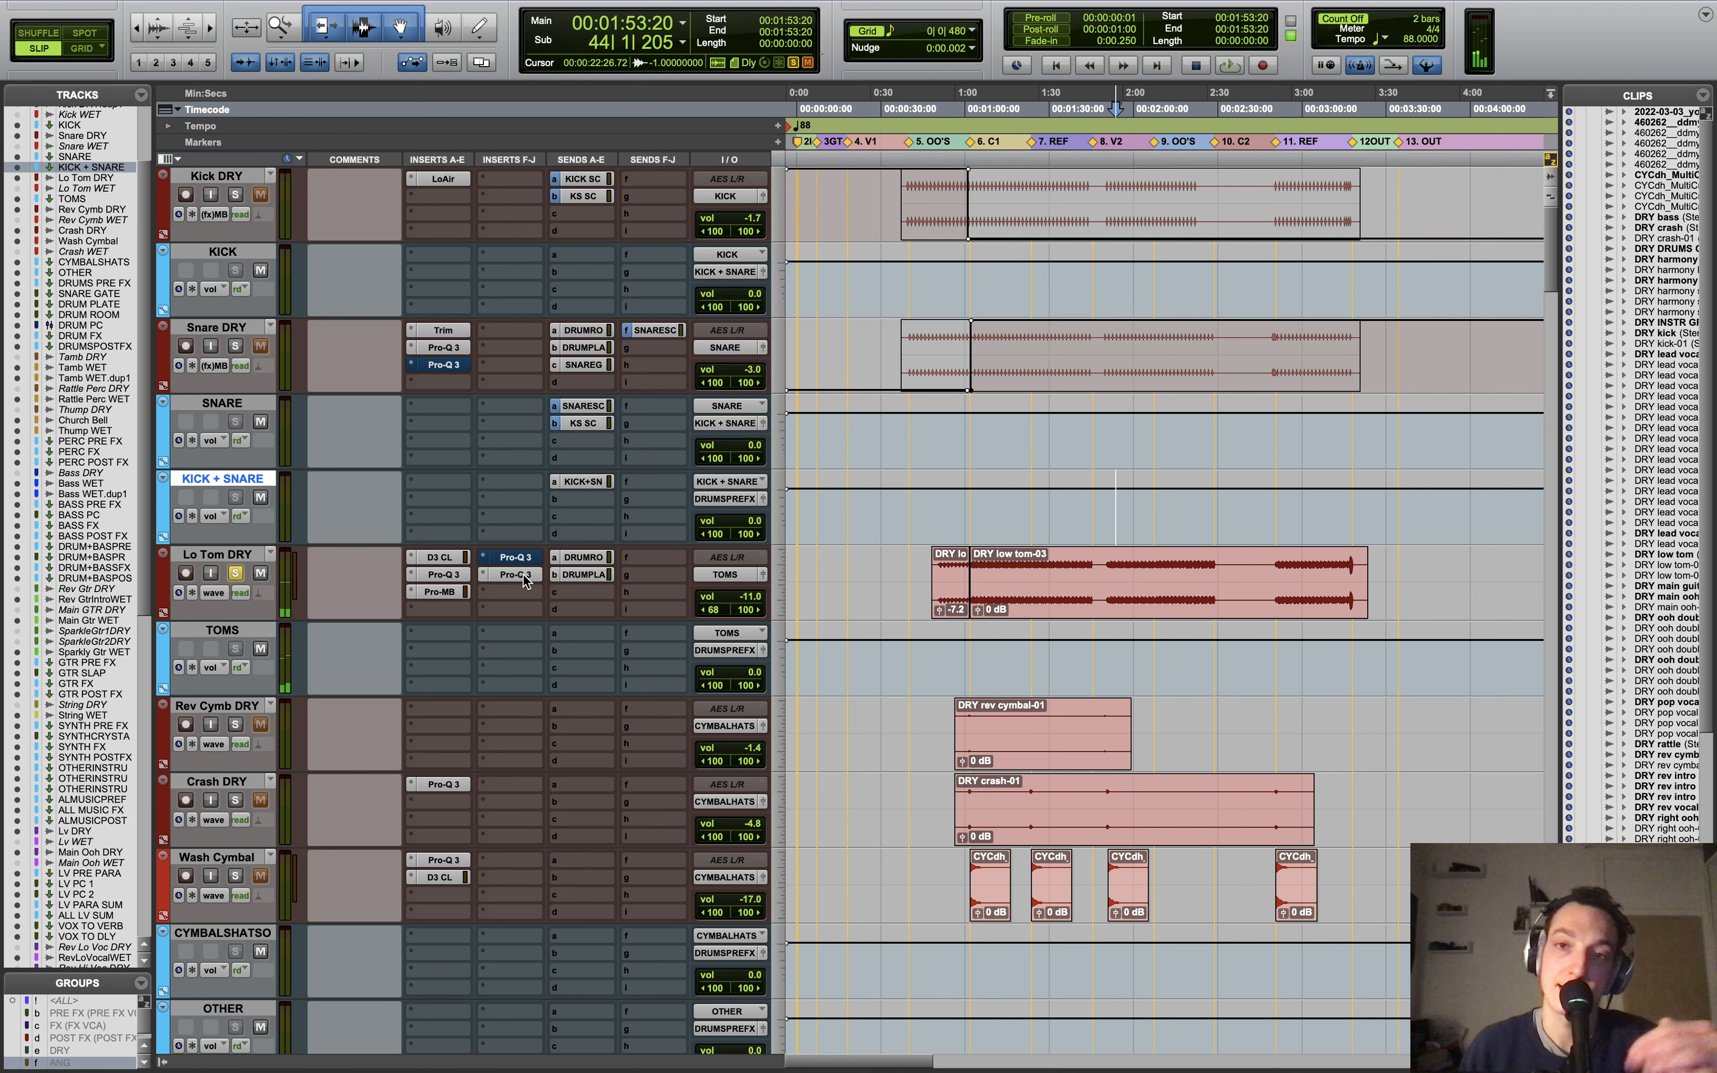
Step: Select the tracks from Kick DRY through Lo Tom DRY, solo them all, and briefly start and stop playback
left_click(264, 553)
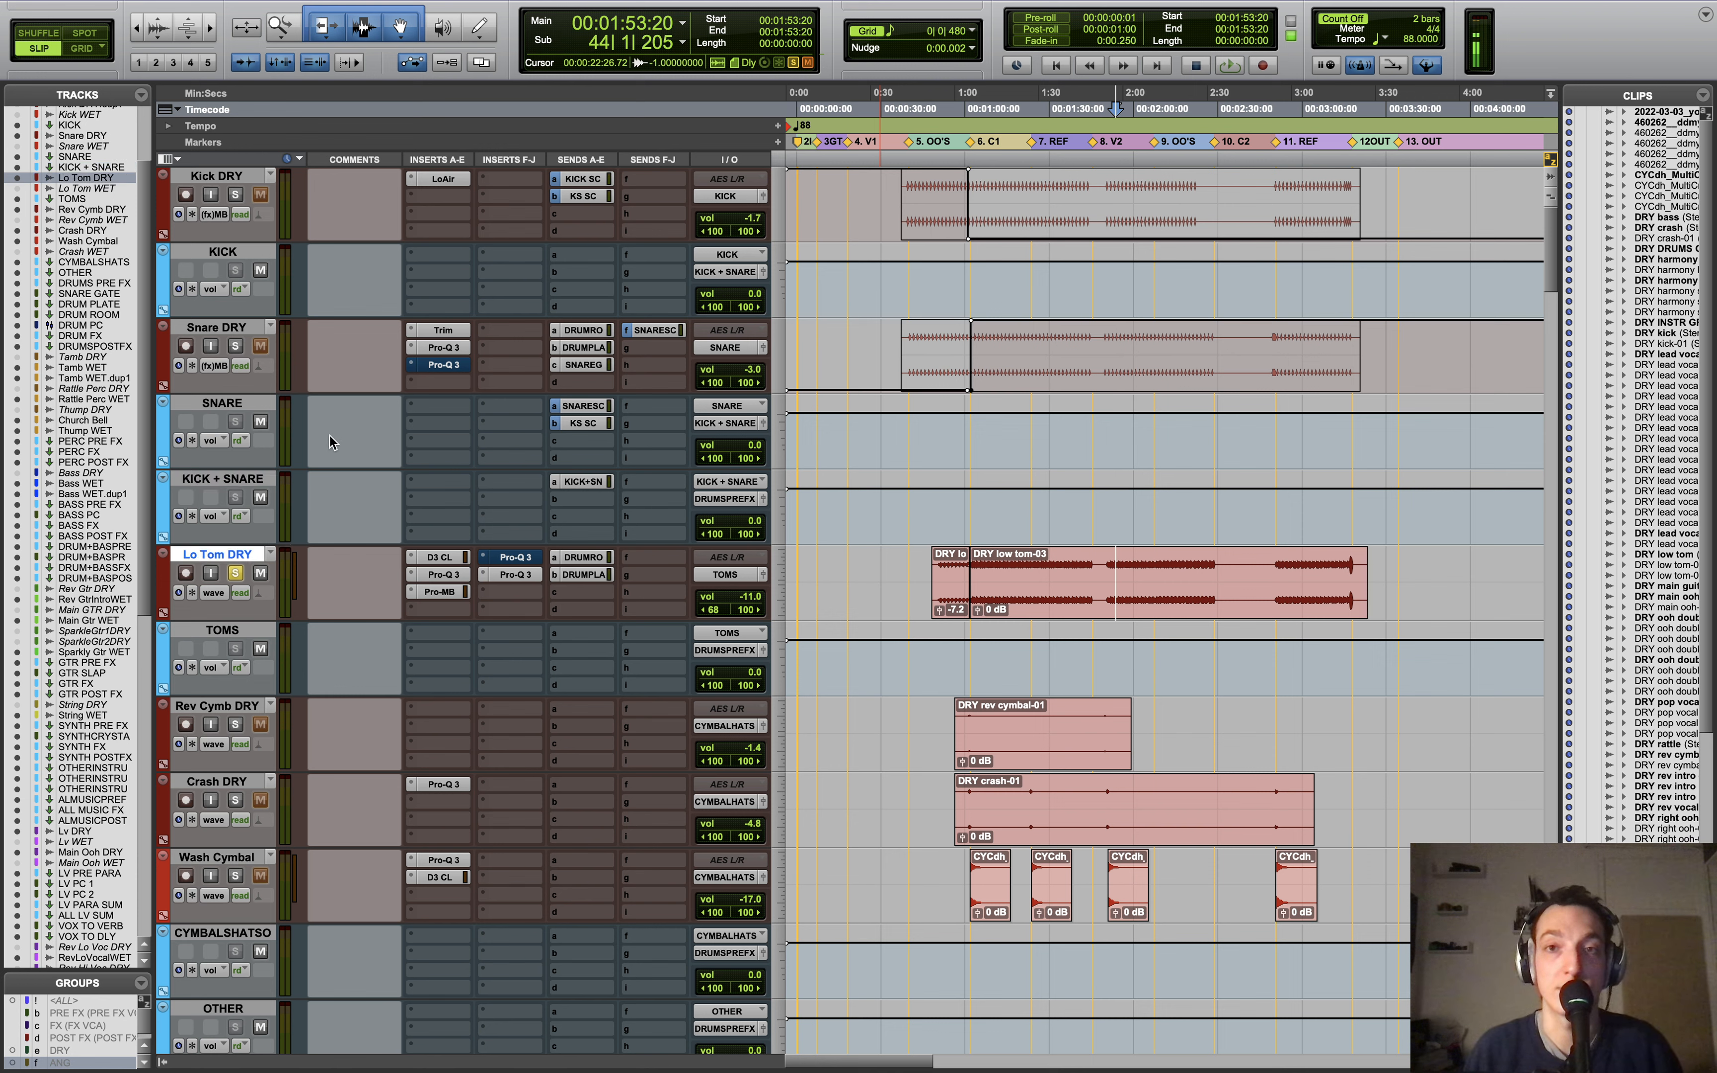
left_click(247, 182, "shift")
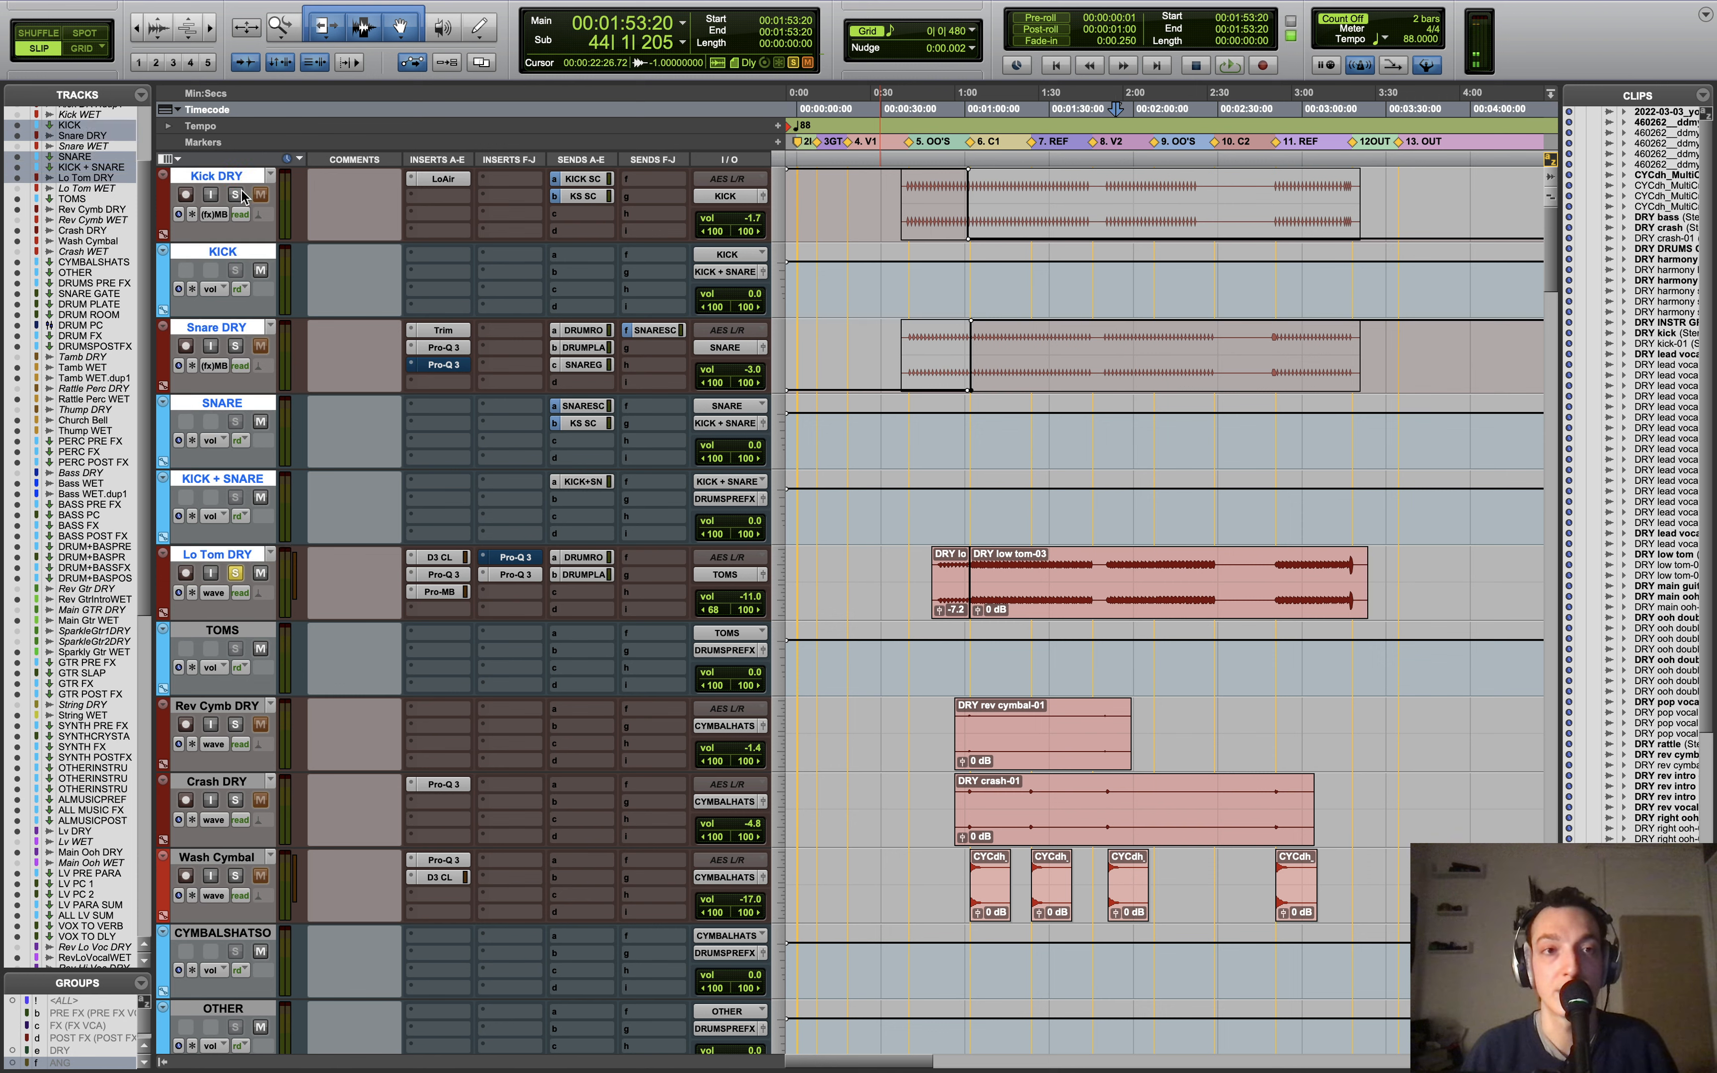
left_click(235, 195, "alt+shift")
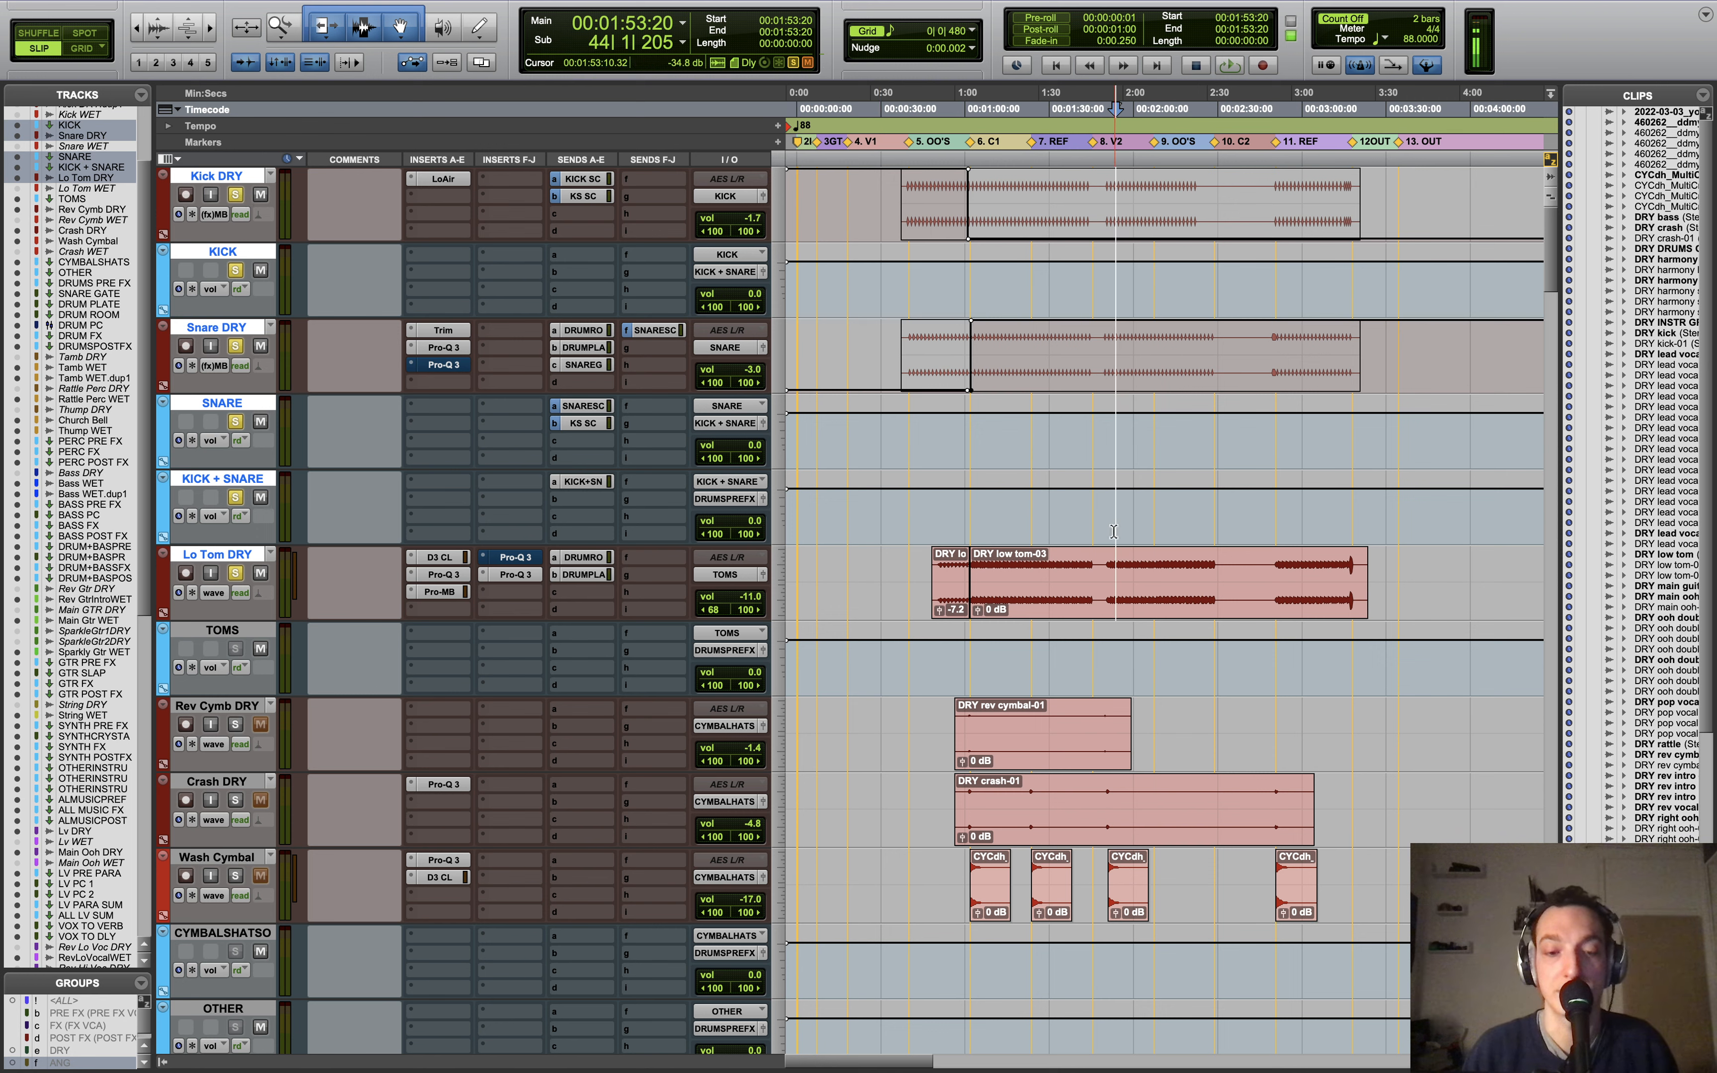
key("space")
key("space")
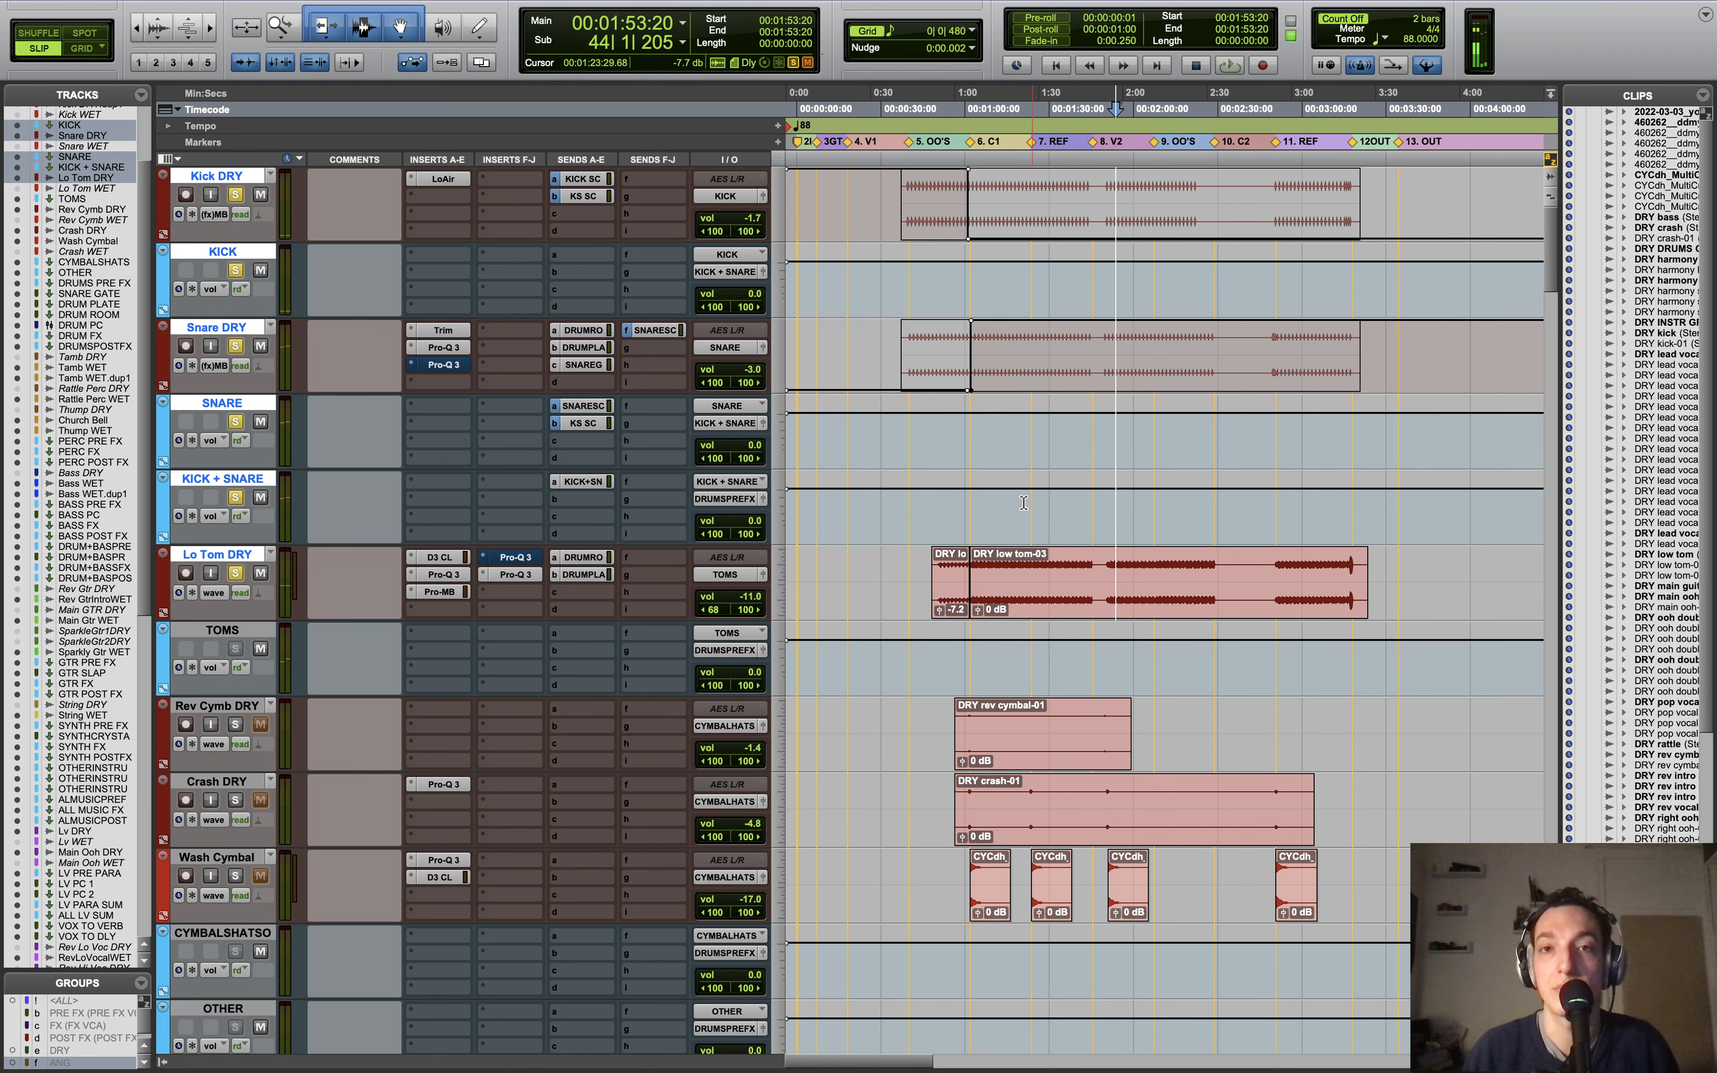
Step: Play the soloed kick, snare and low tom from 00:01:07:07 in the chorus, and stop playback
left_click(985, 513)
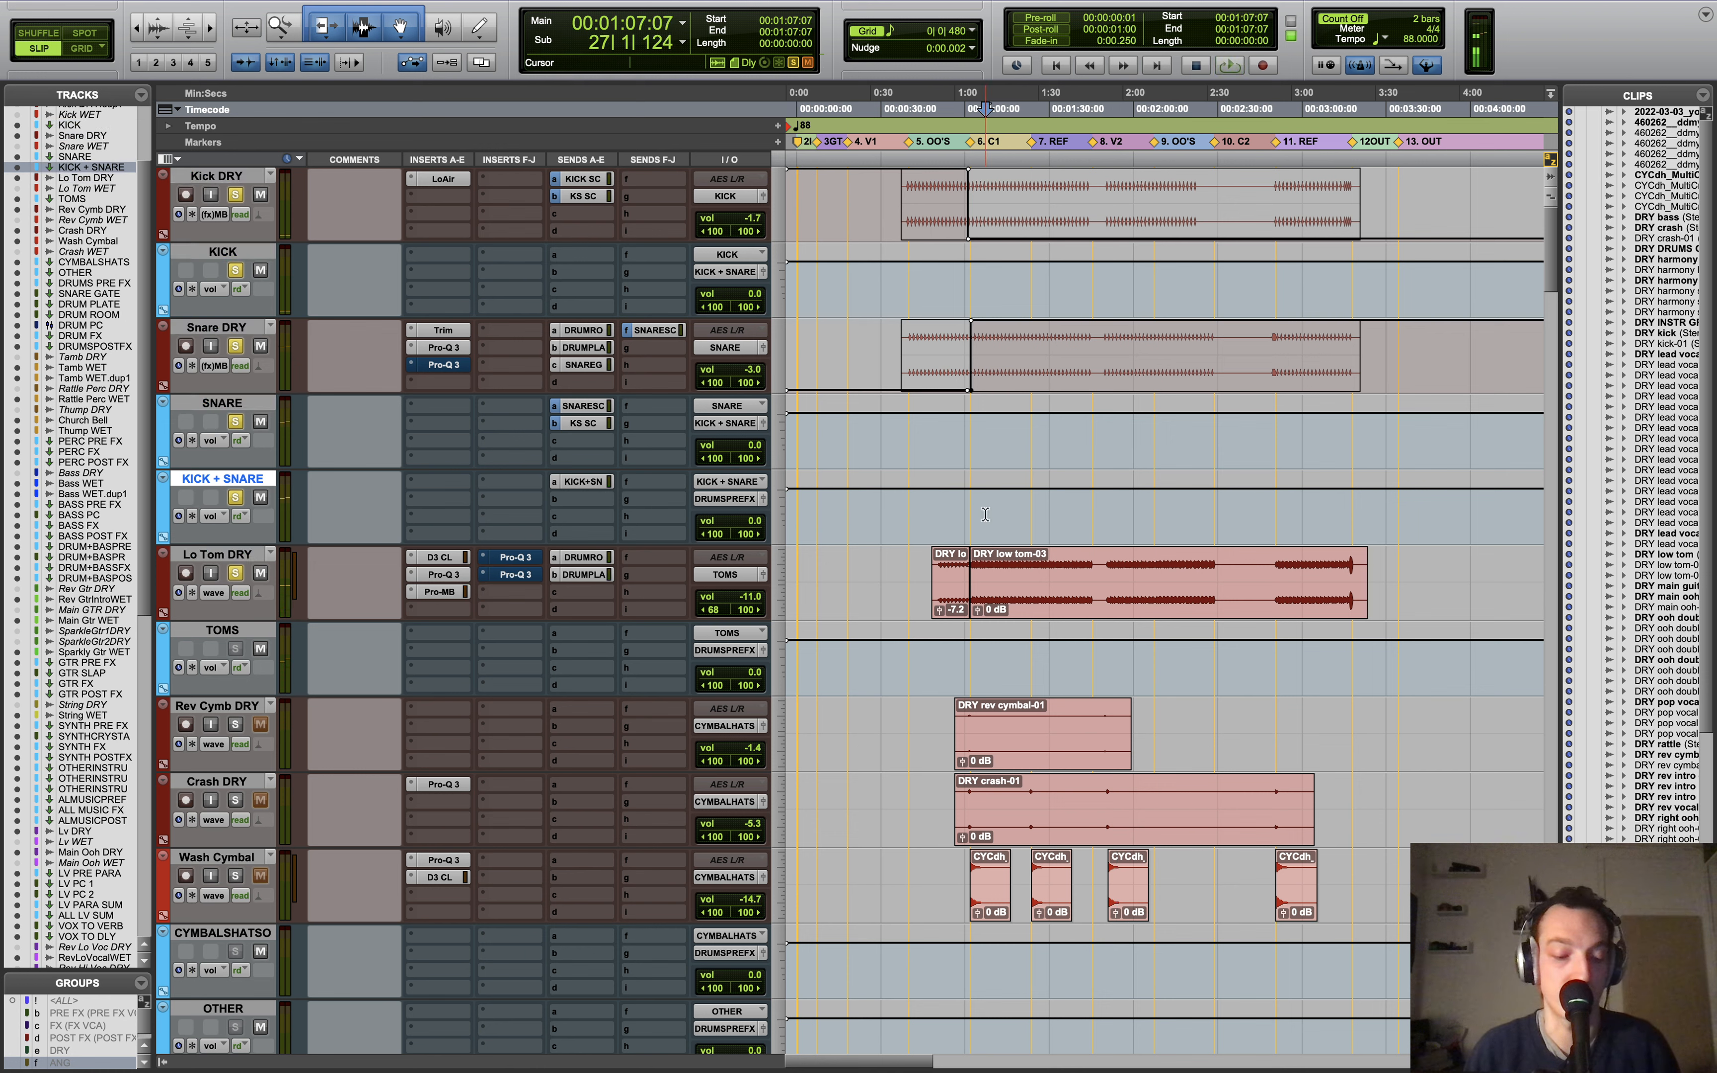
key("space")
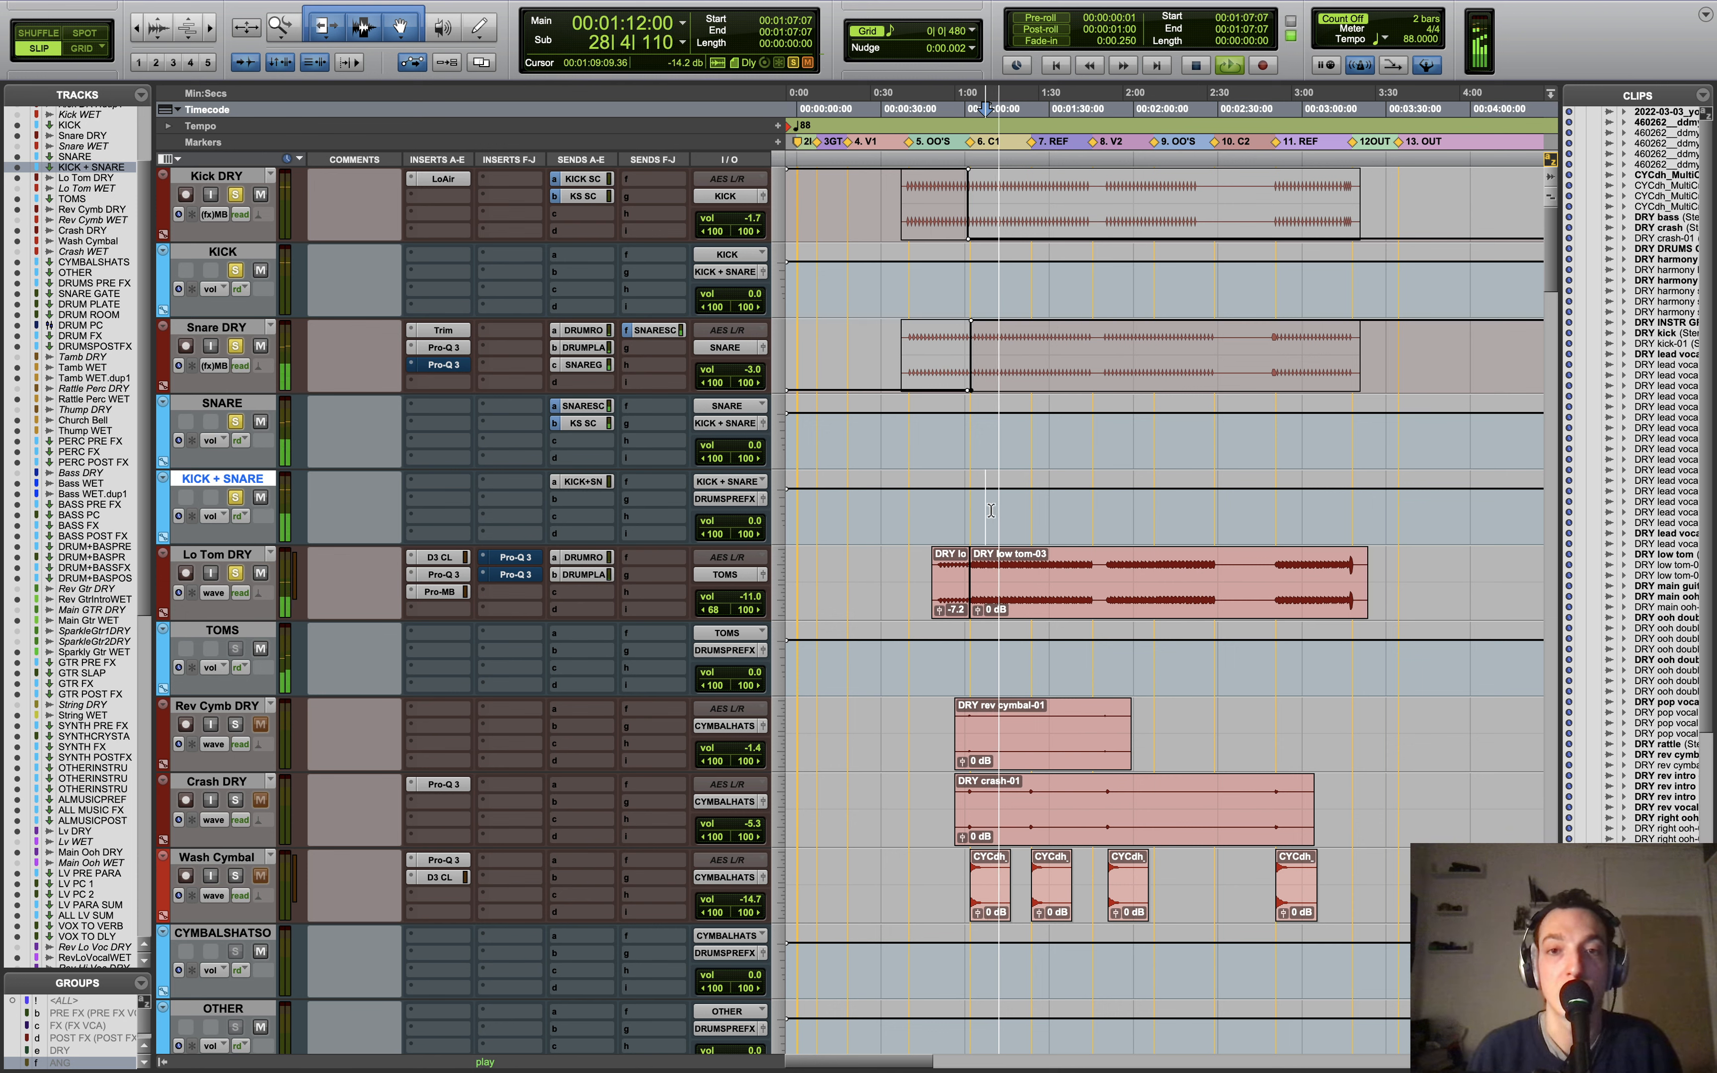
key("space")
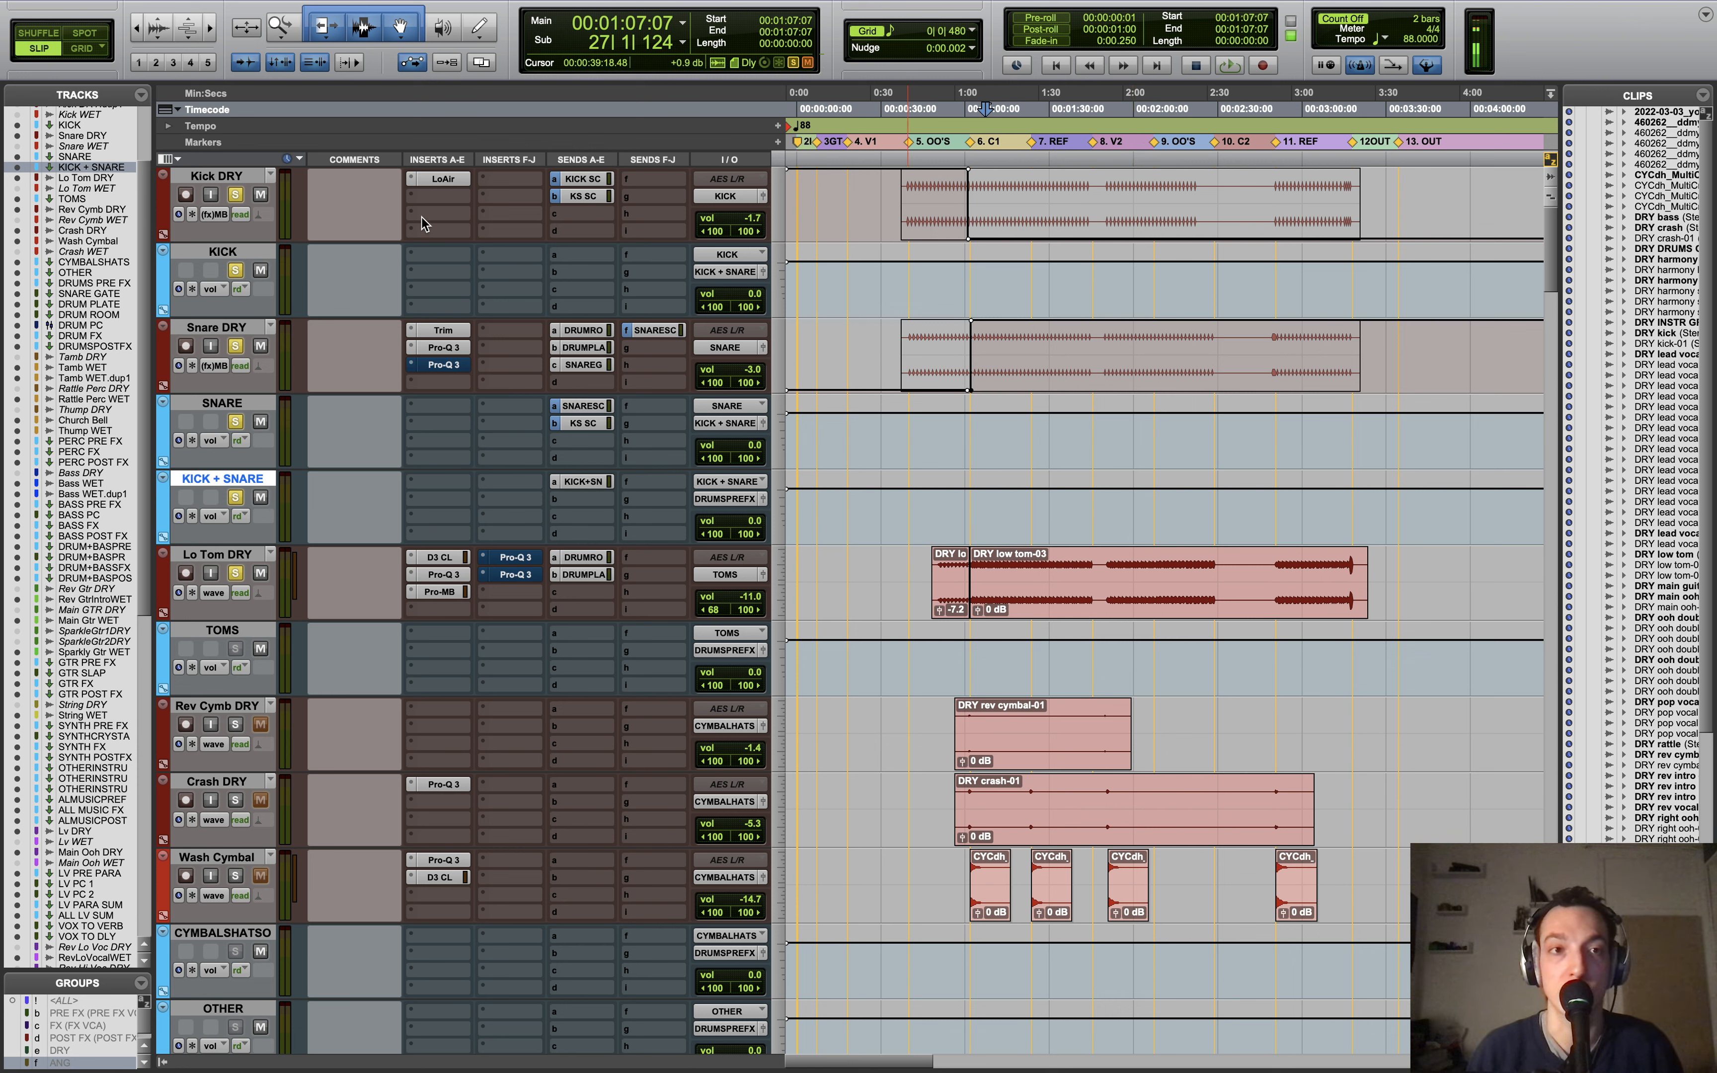
Step: Play with only Kick DRY soloed, add Lo Tom DRY and Snare DRY to the solo, and stop playback
left_click(237, 195, "super")
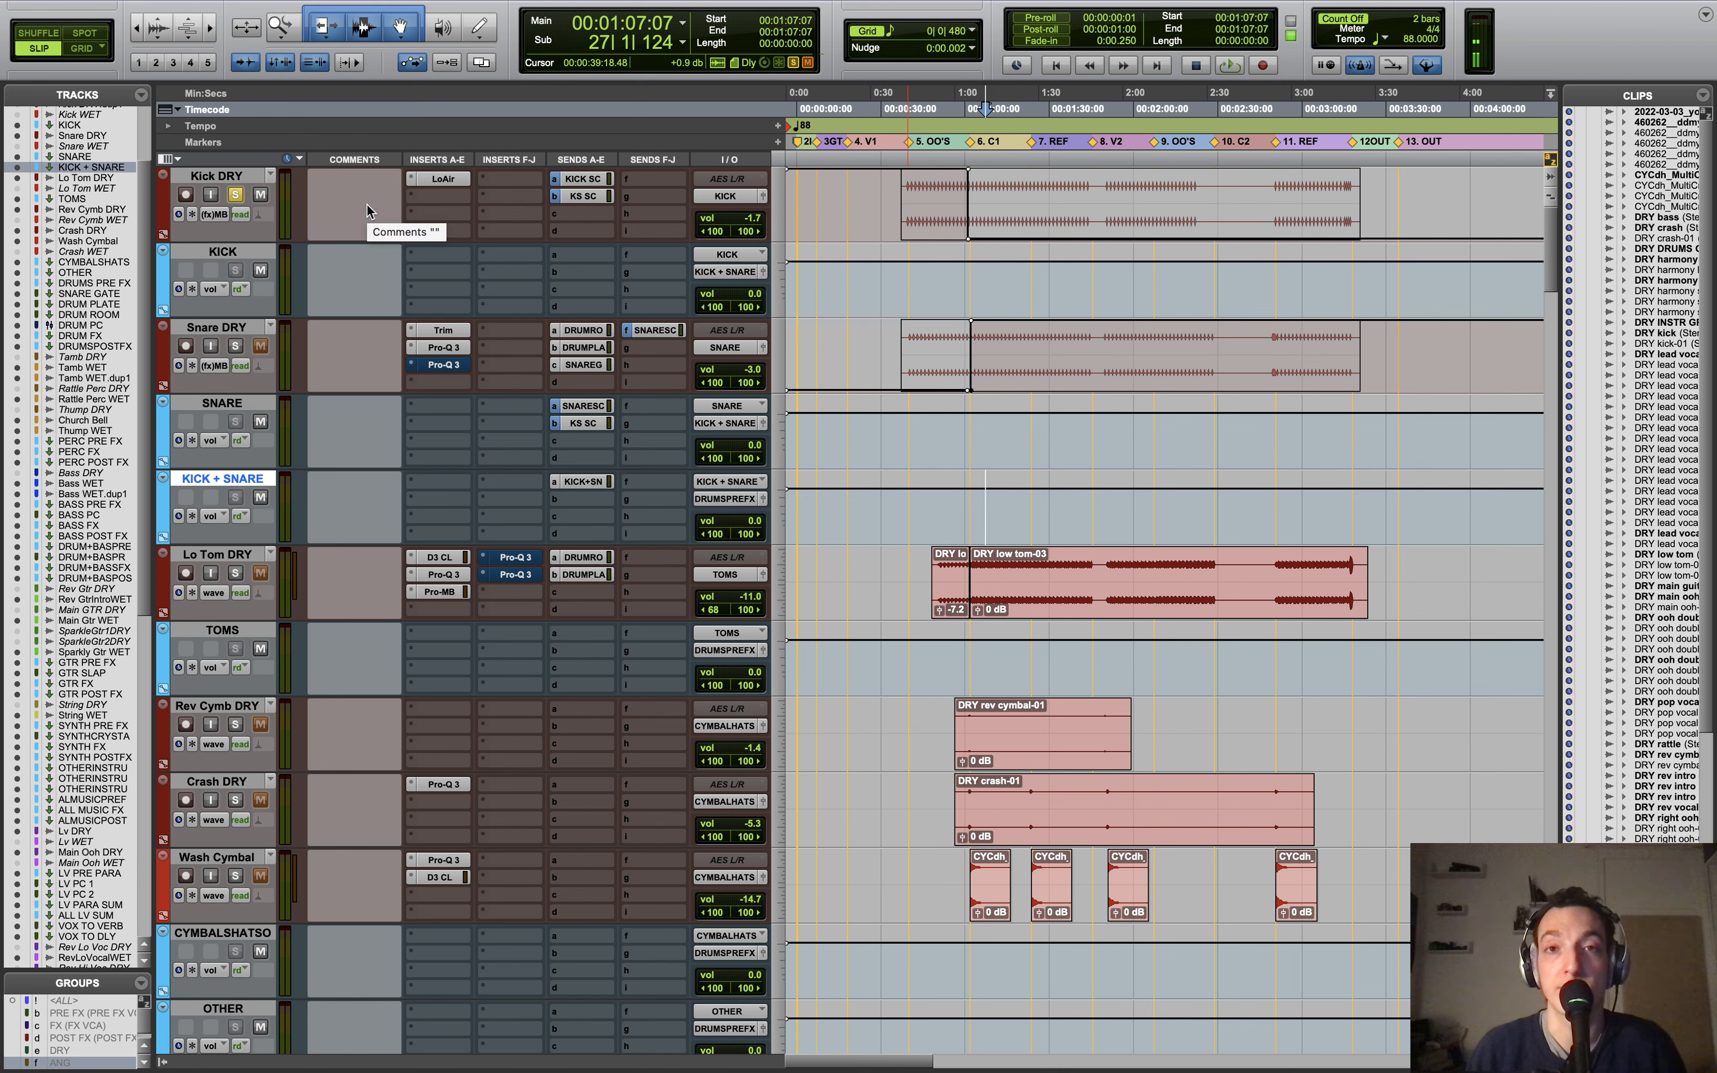
key("space")
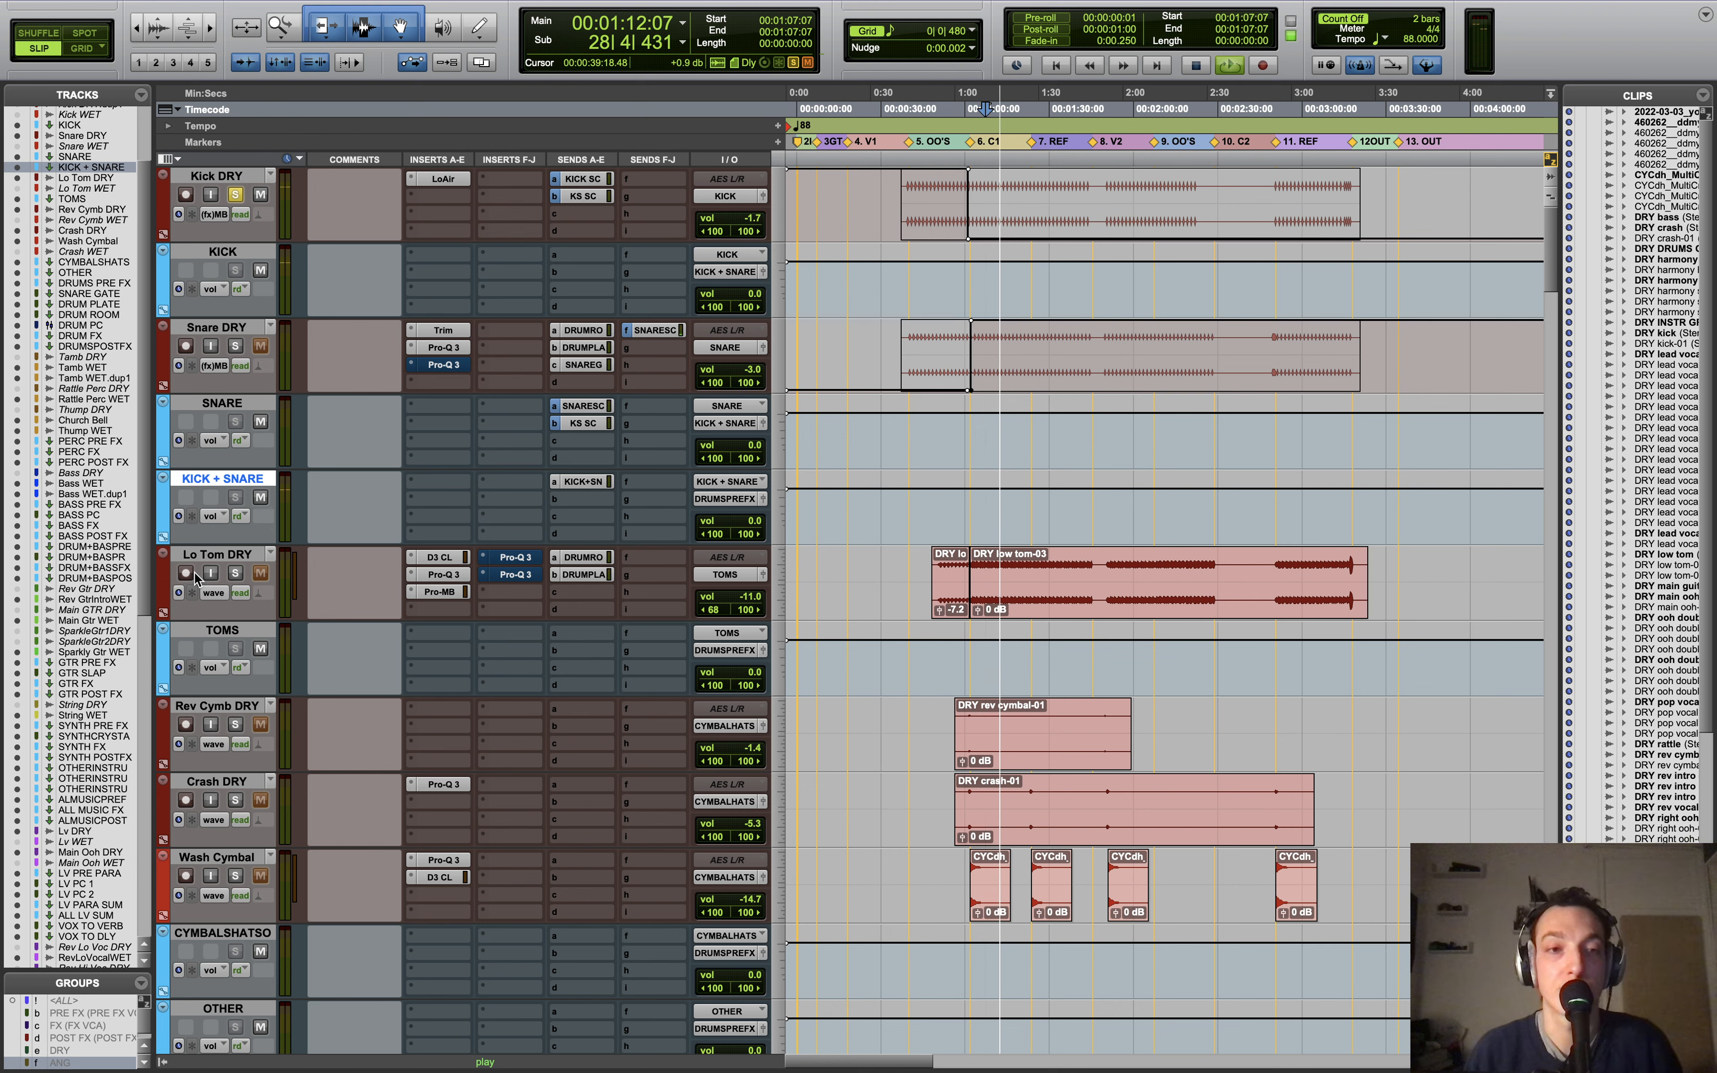
left_click(236, 574)
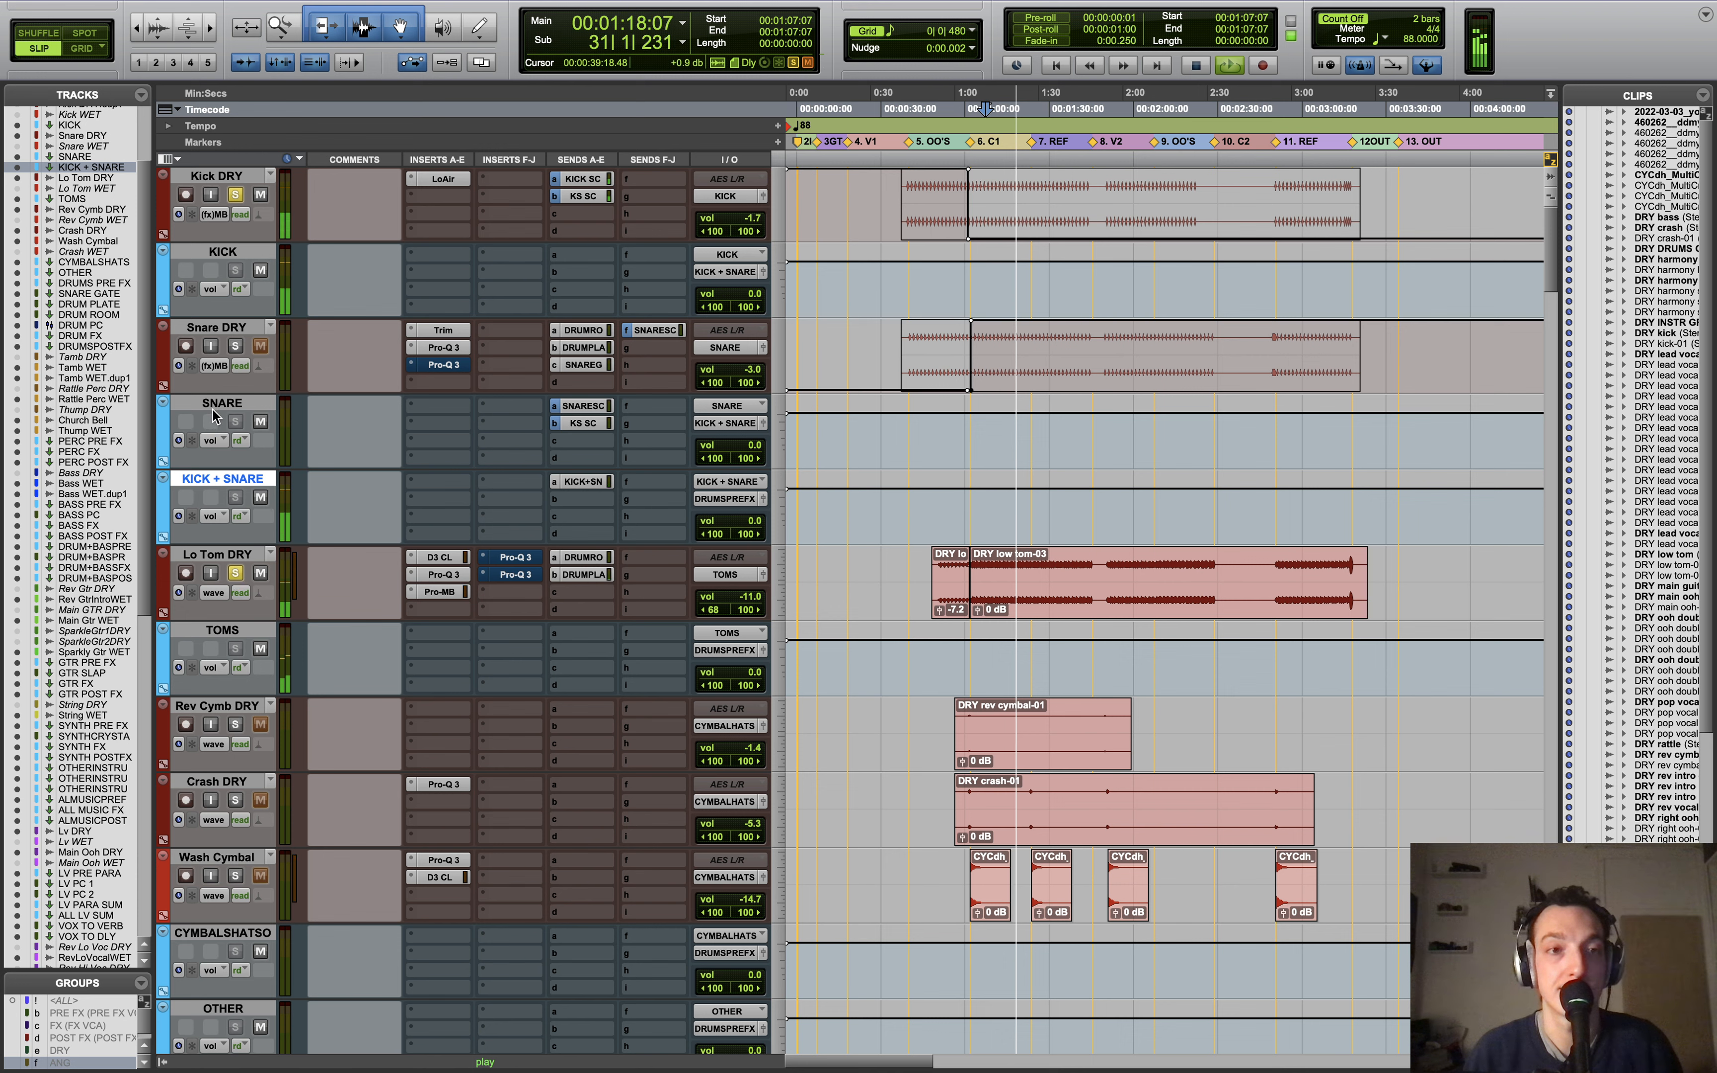
left_click(235, 346)
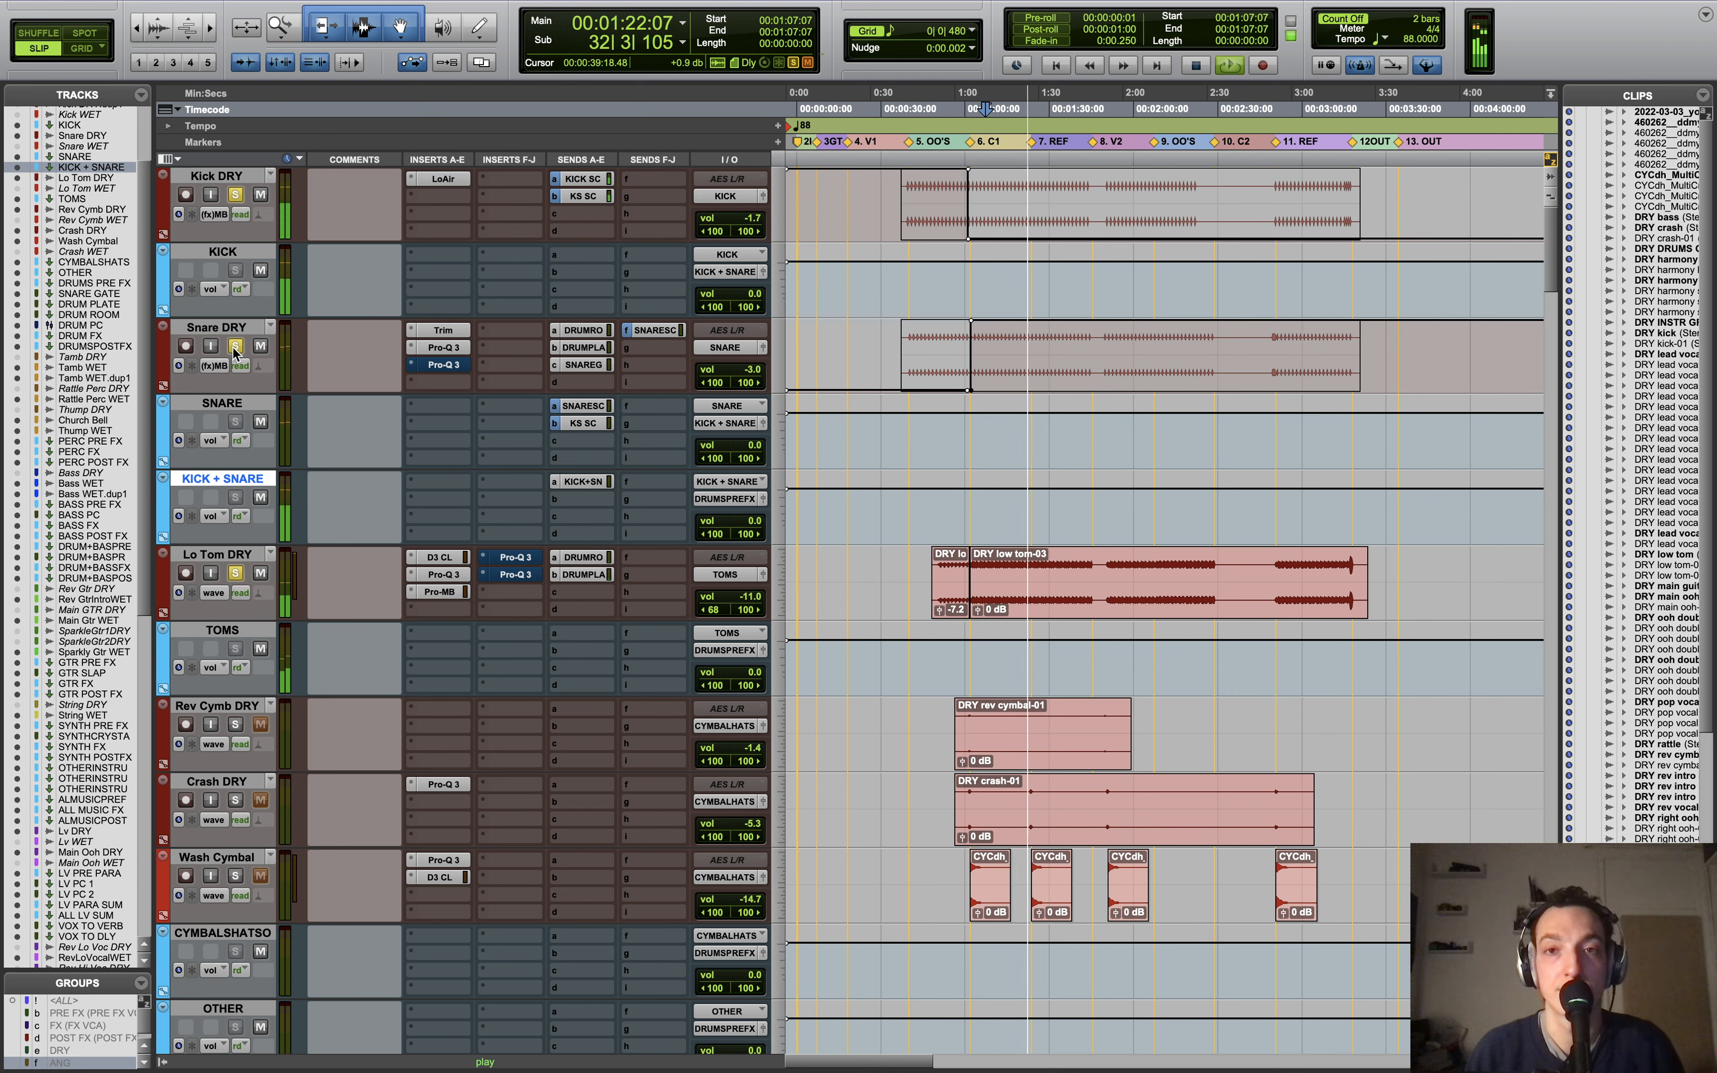
key("space")
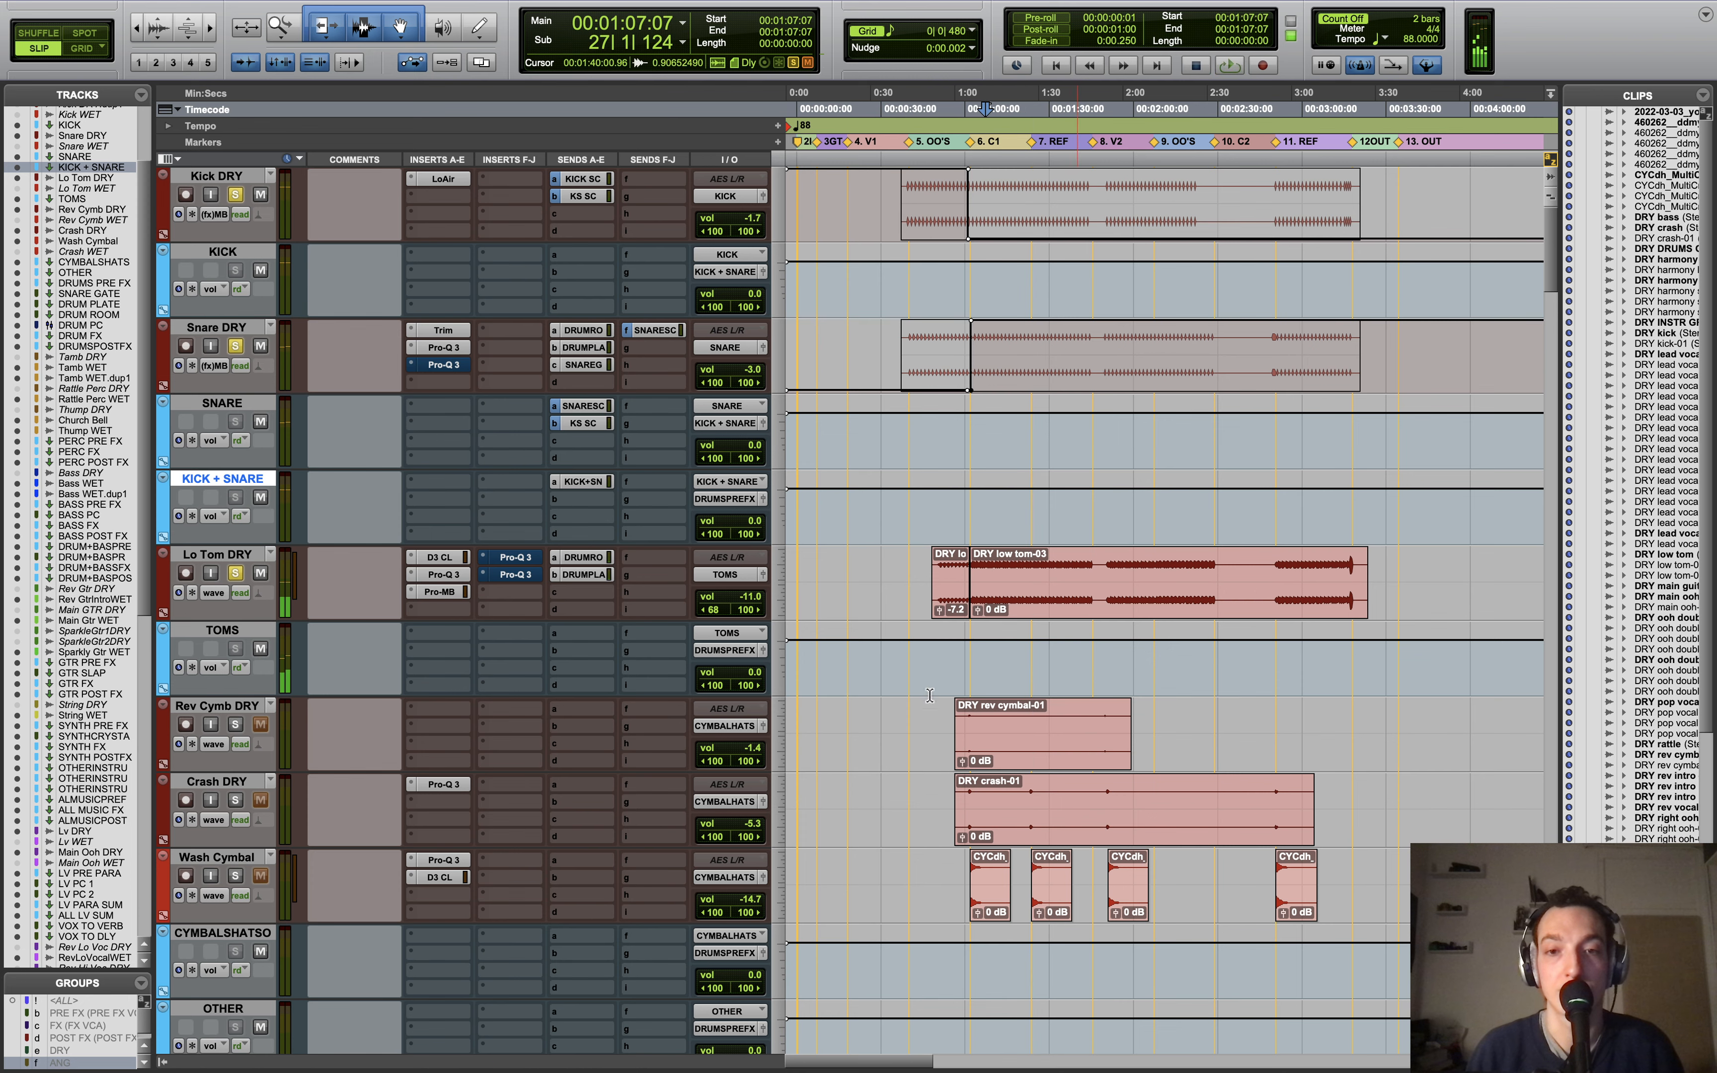
Step: Enlarge the audio waveforms vertically and set the playback start to 00:01:00:18, just before the C1 marker
left_click(157, 27)
key("t")
key("t")
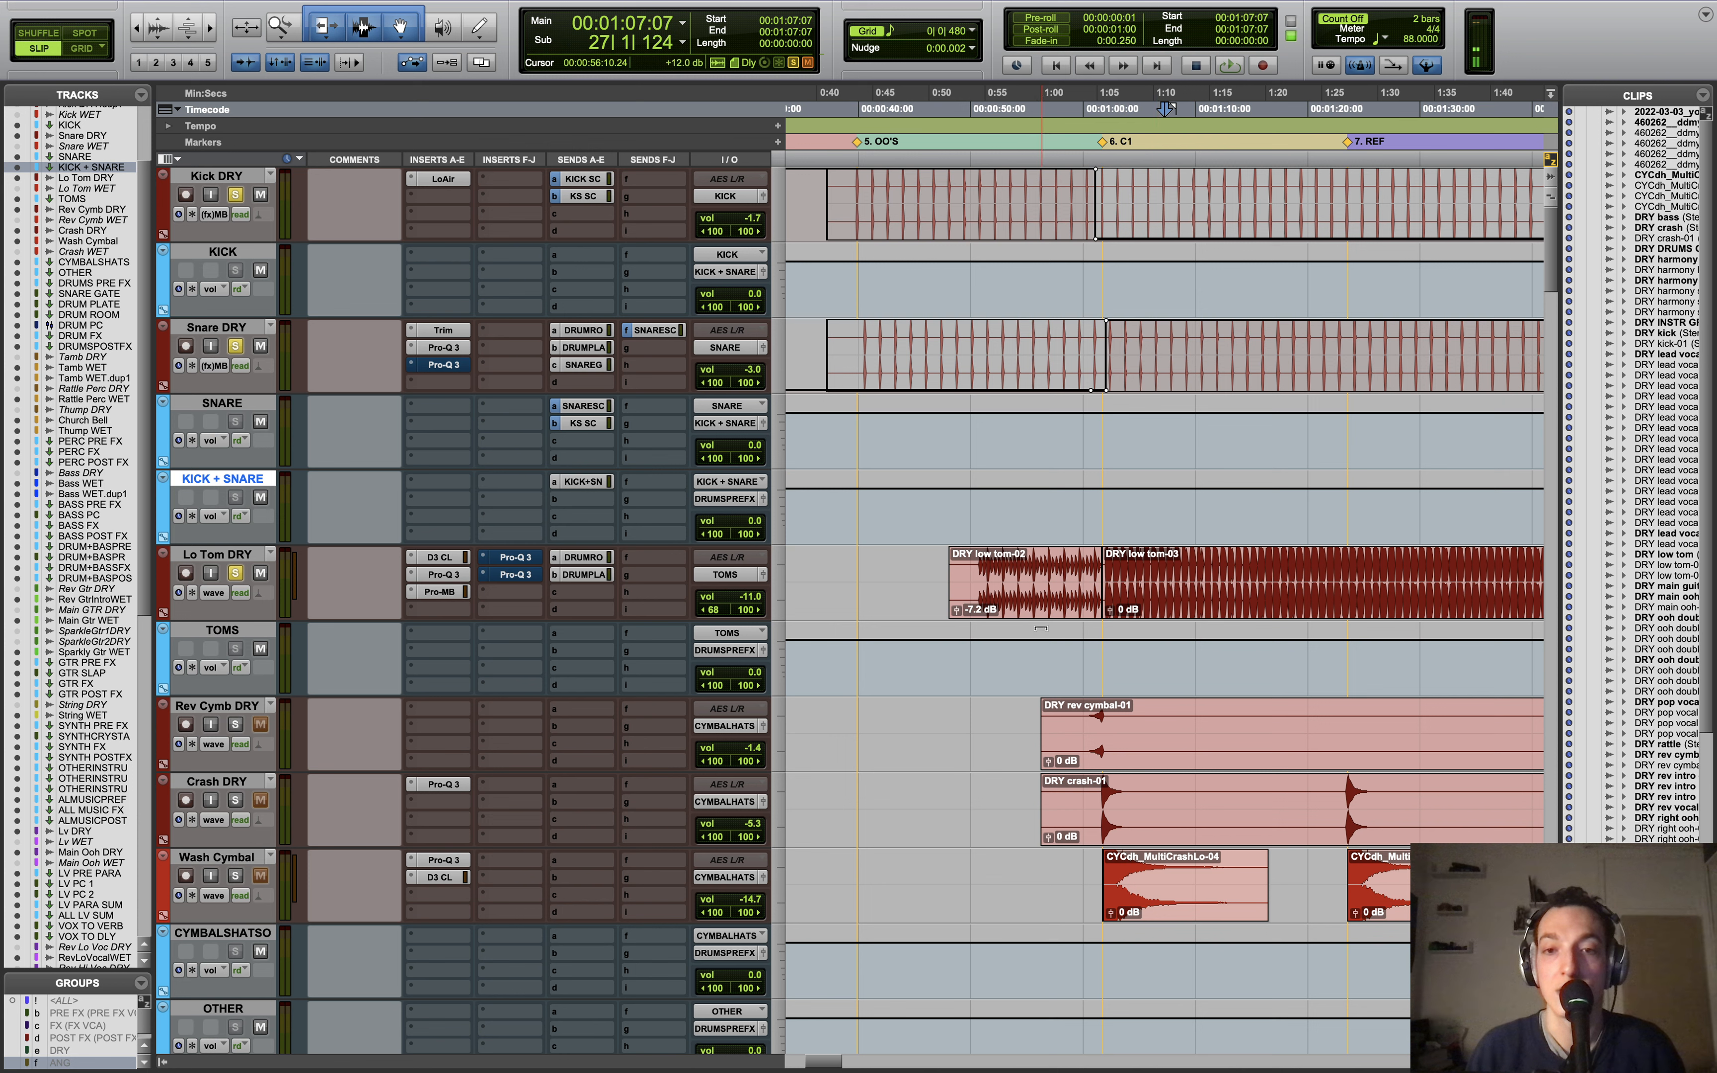
left_click(1093, 660)
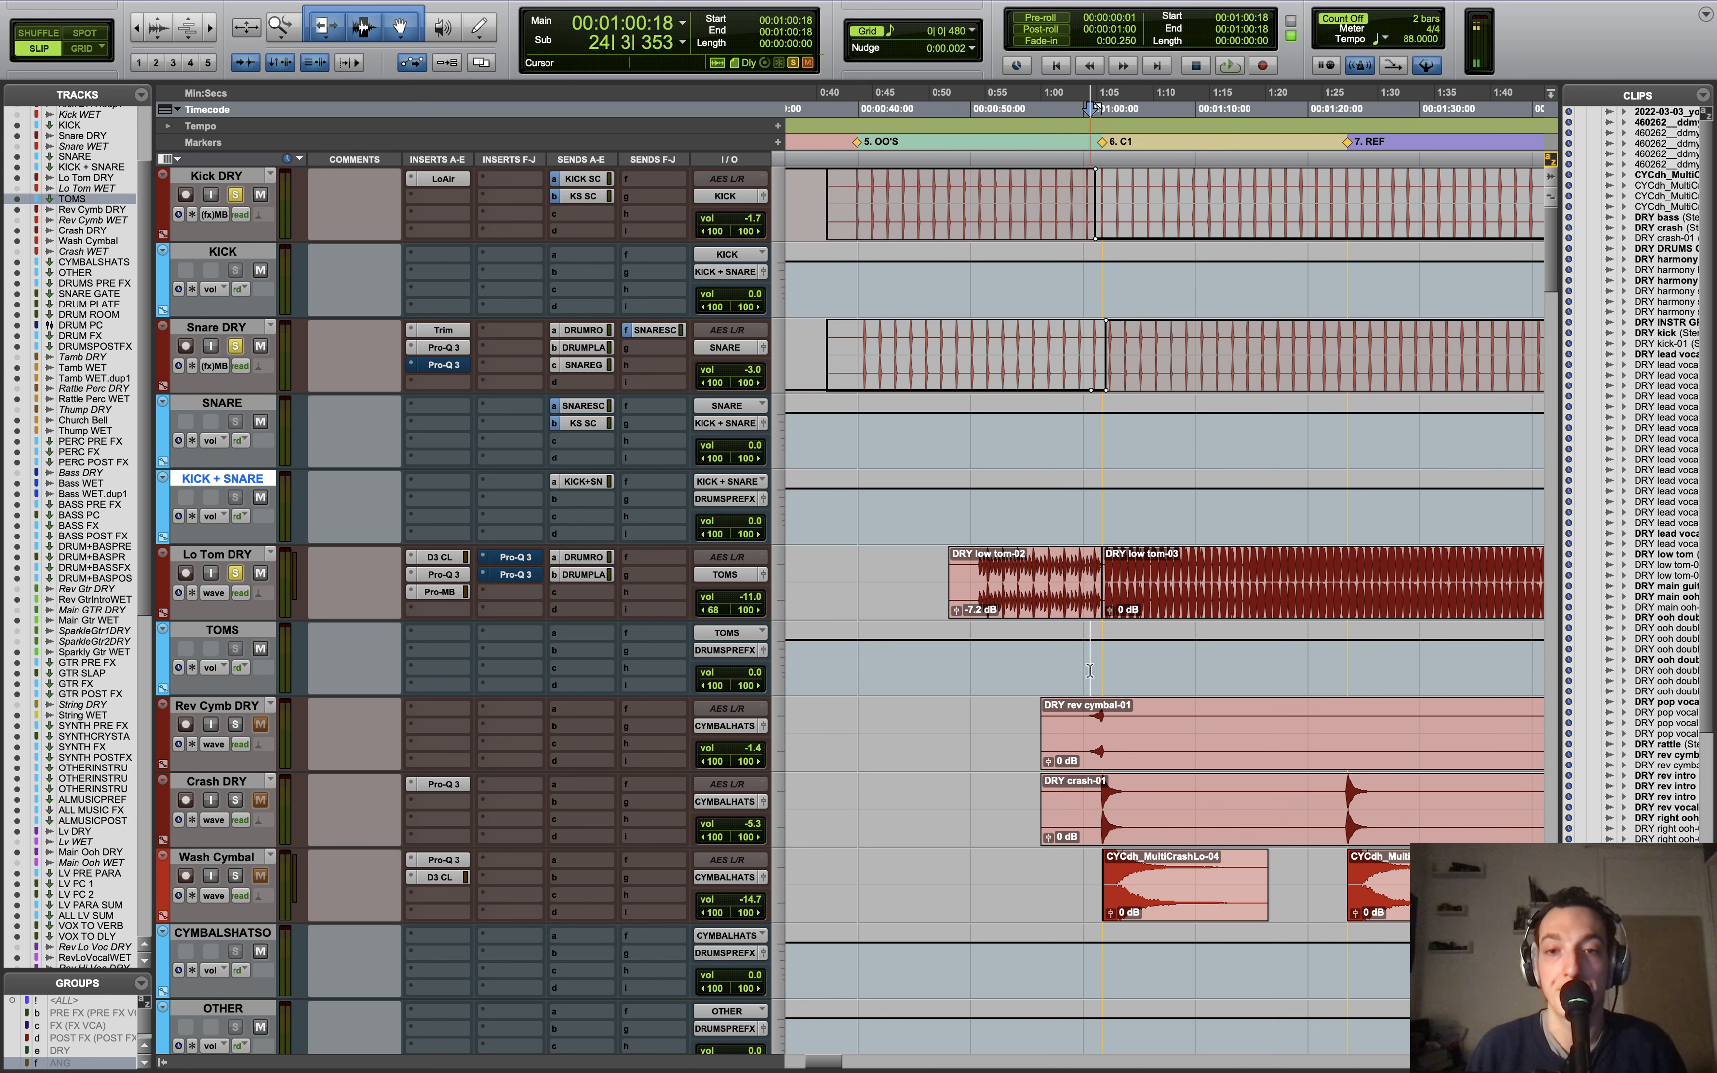
Step: Solo only Rev Cymb DRY, play the reverse cymbal leading into the chorus, and stop playback
left_click(237, 726, "super")
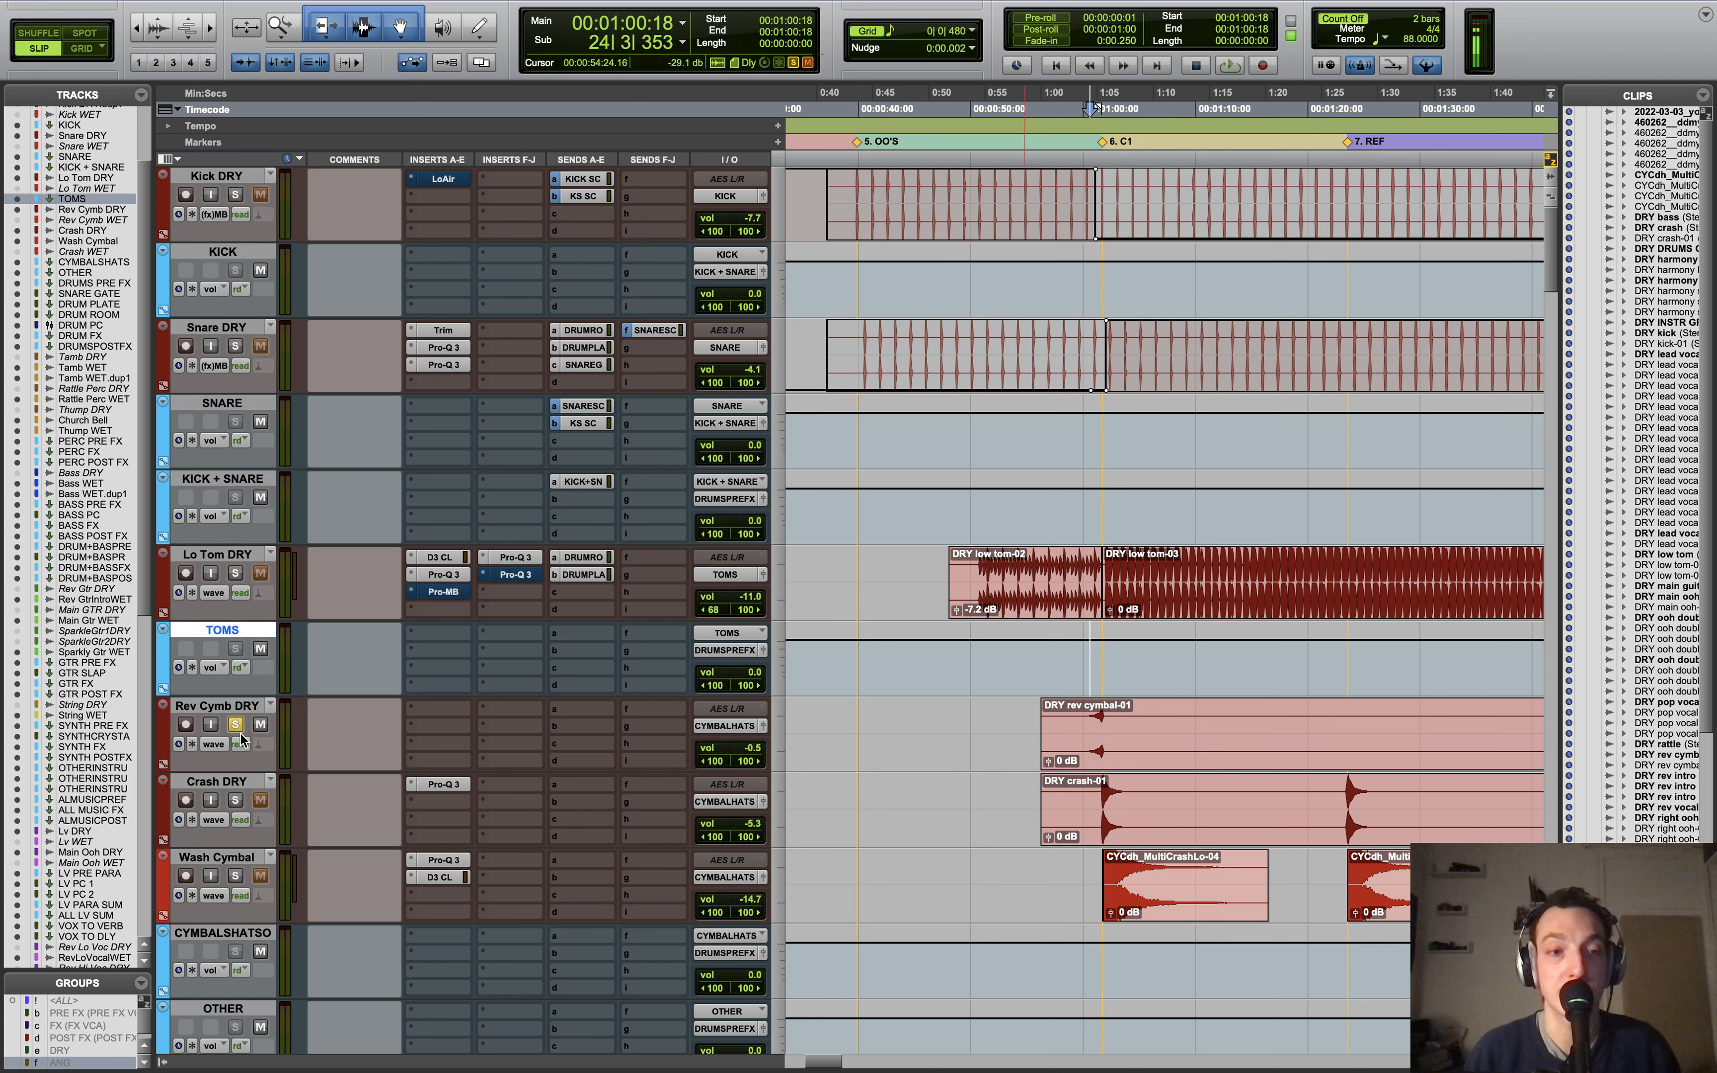
left_click(237, 782)
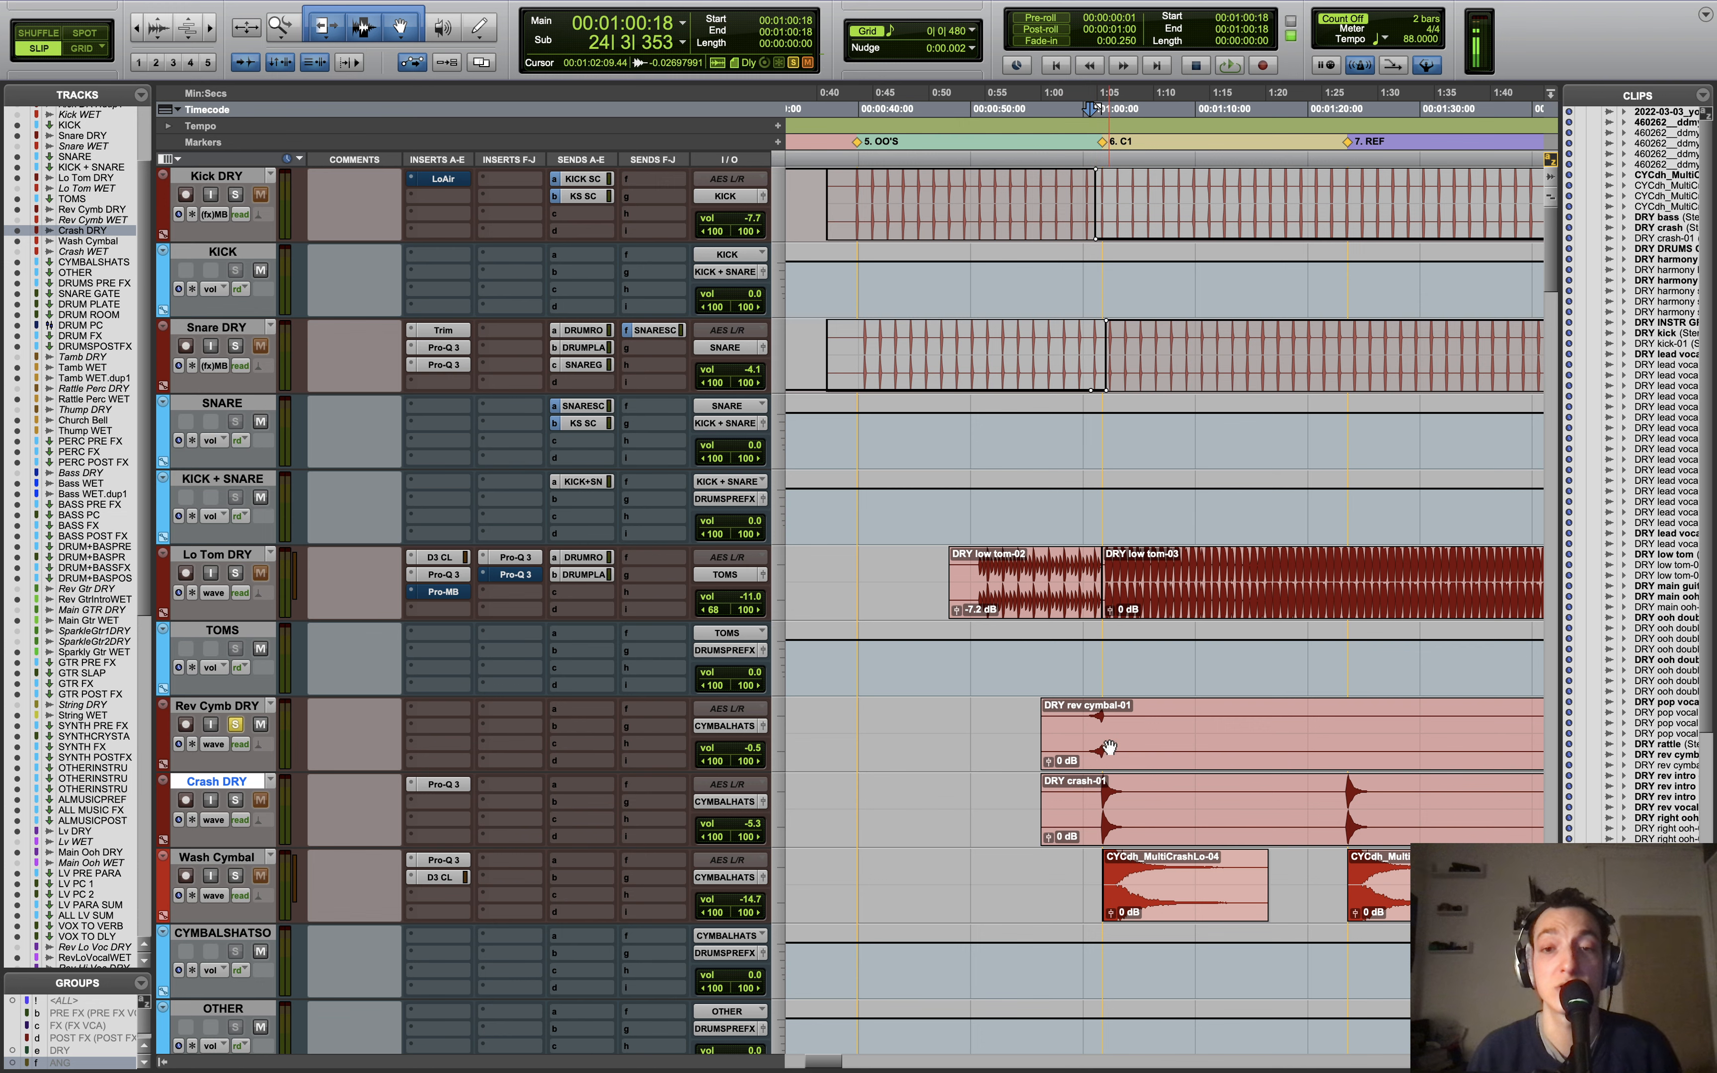
key("space")
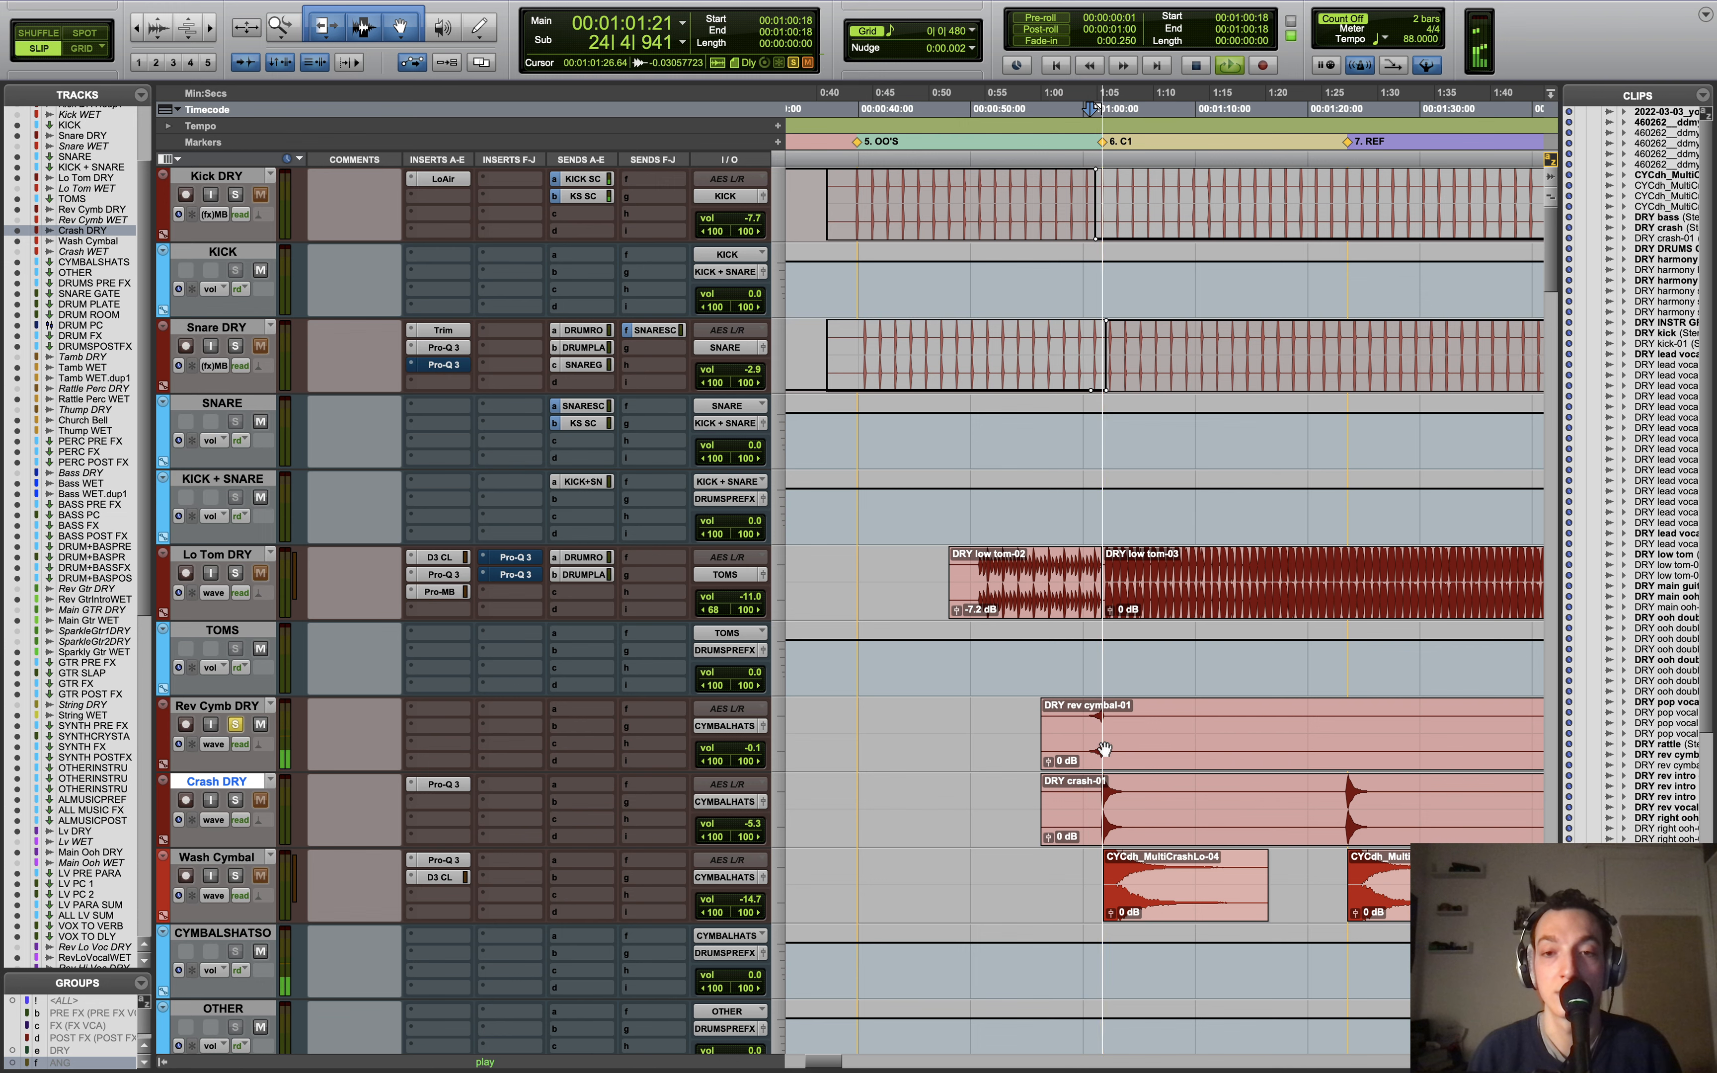
key("space")
Step: Solo only Crash DRY and set the playback start to 00:01:01:15, just before its first crash hit
key("r")
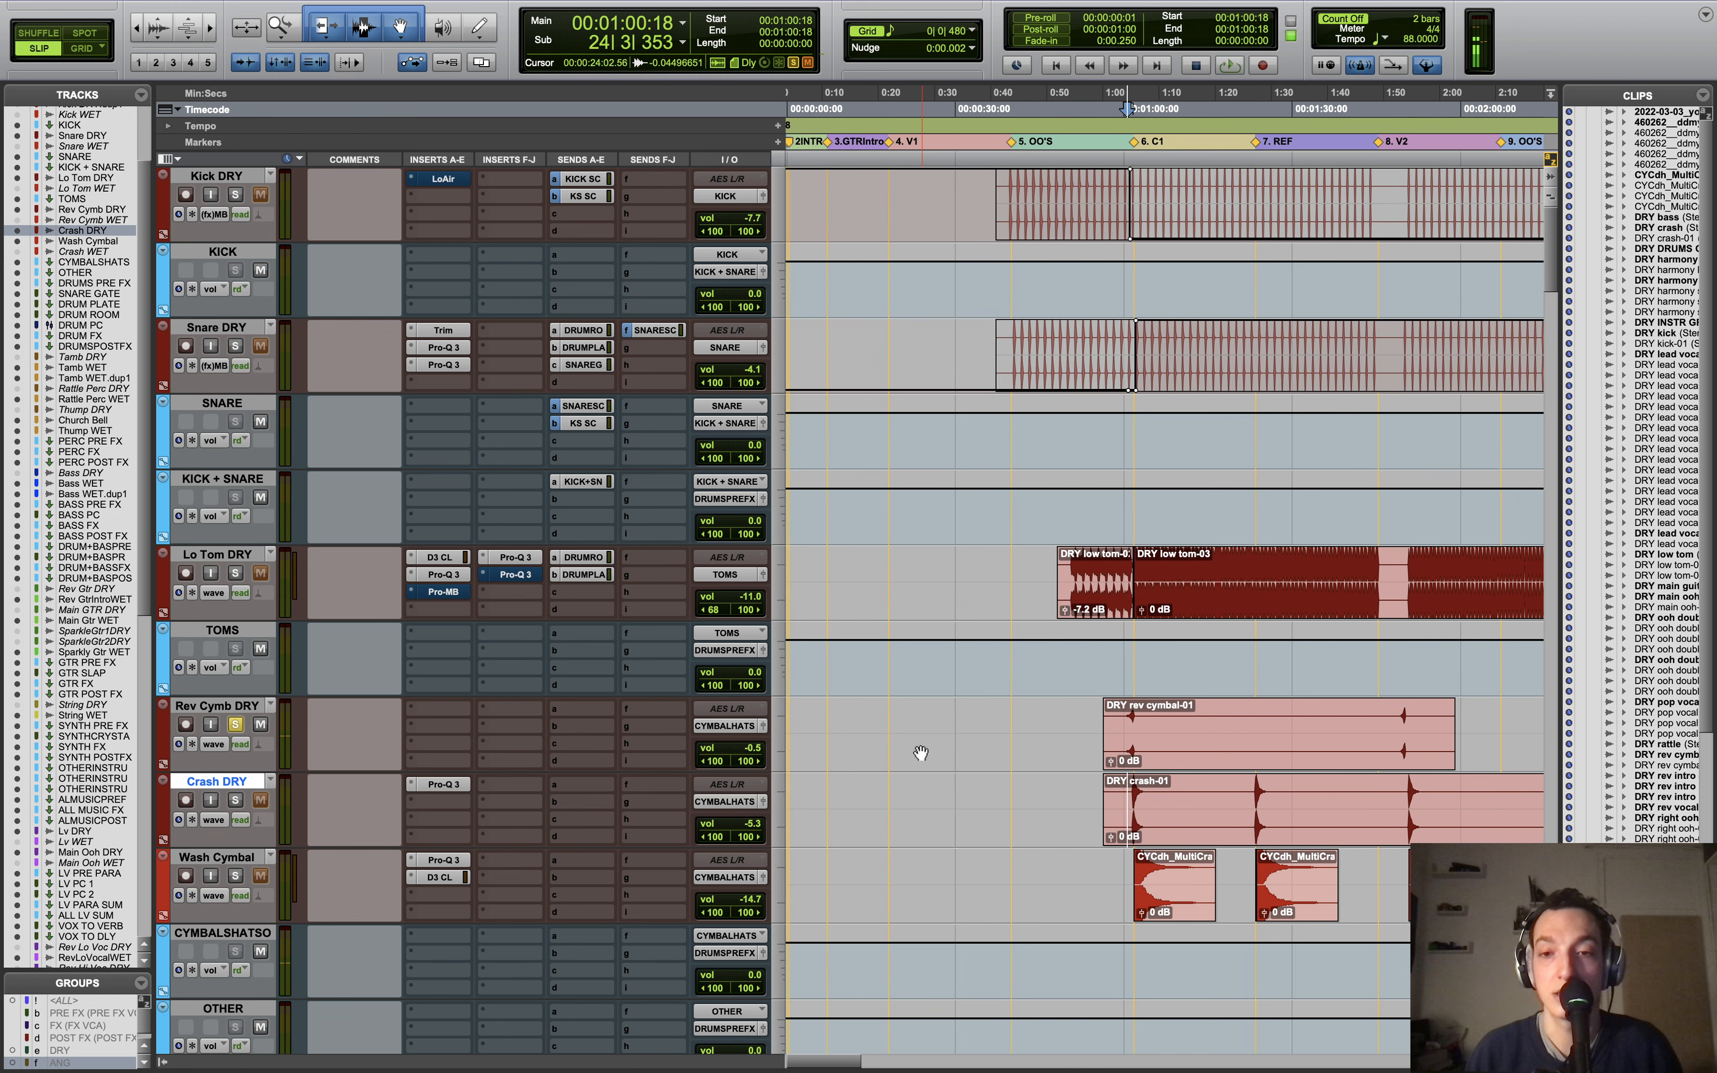
scroll(922, 752, "right", 3)
left_click(234, 800)
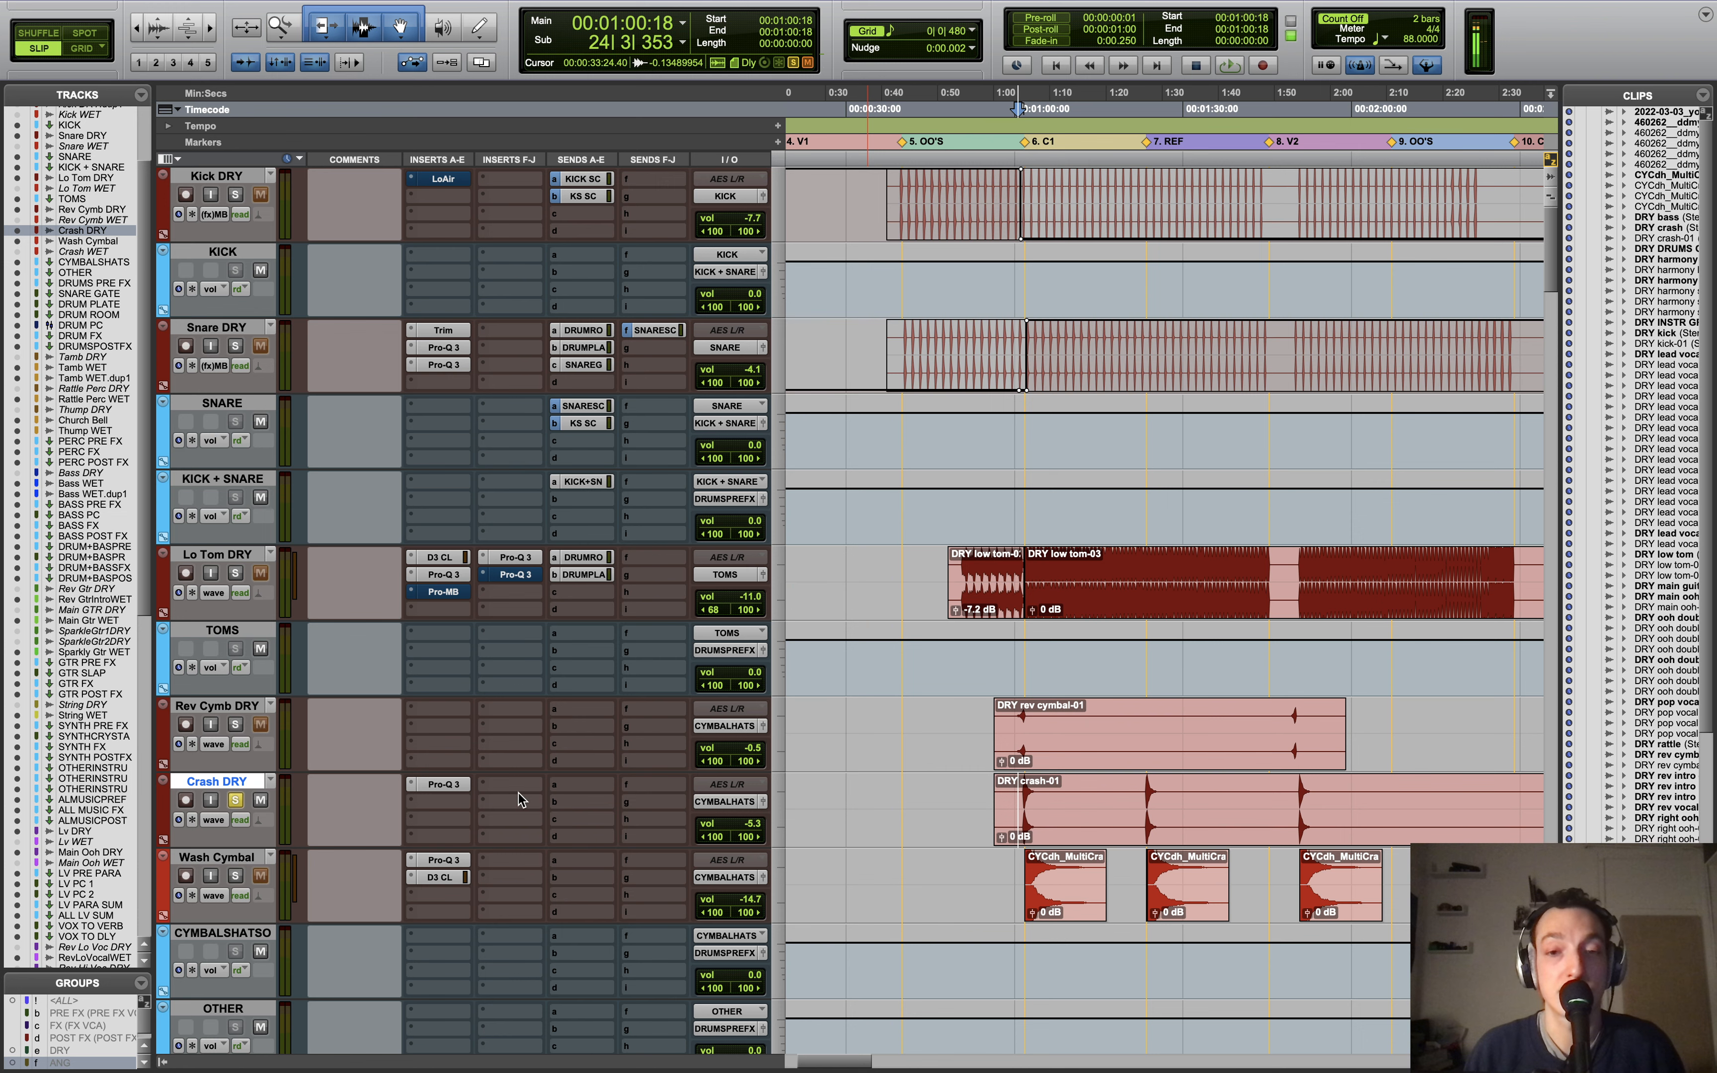
key("t")
key("t")
left_click(1184, 799)
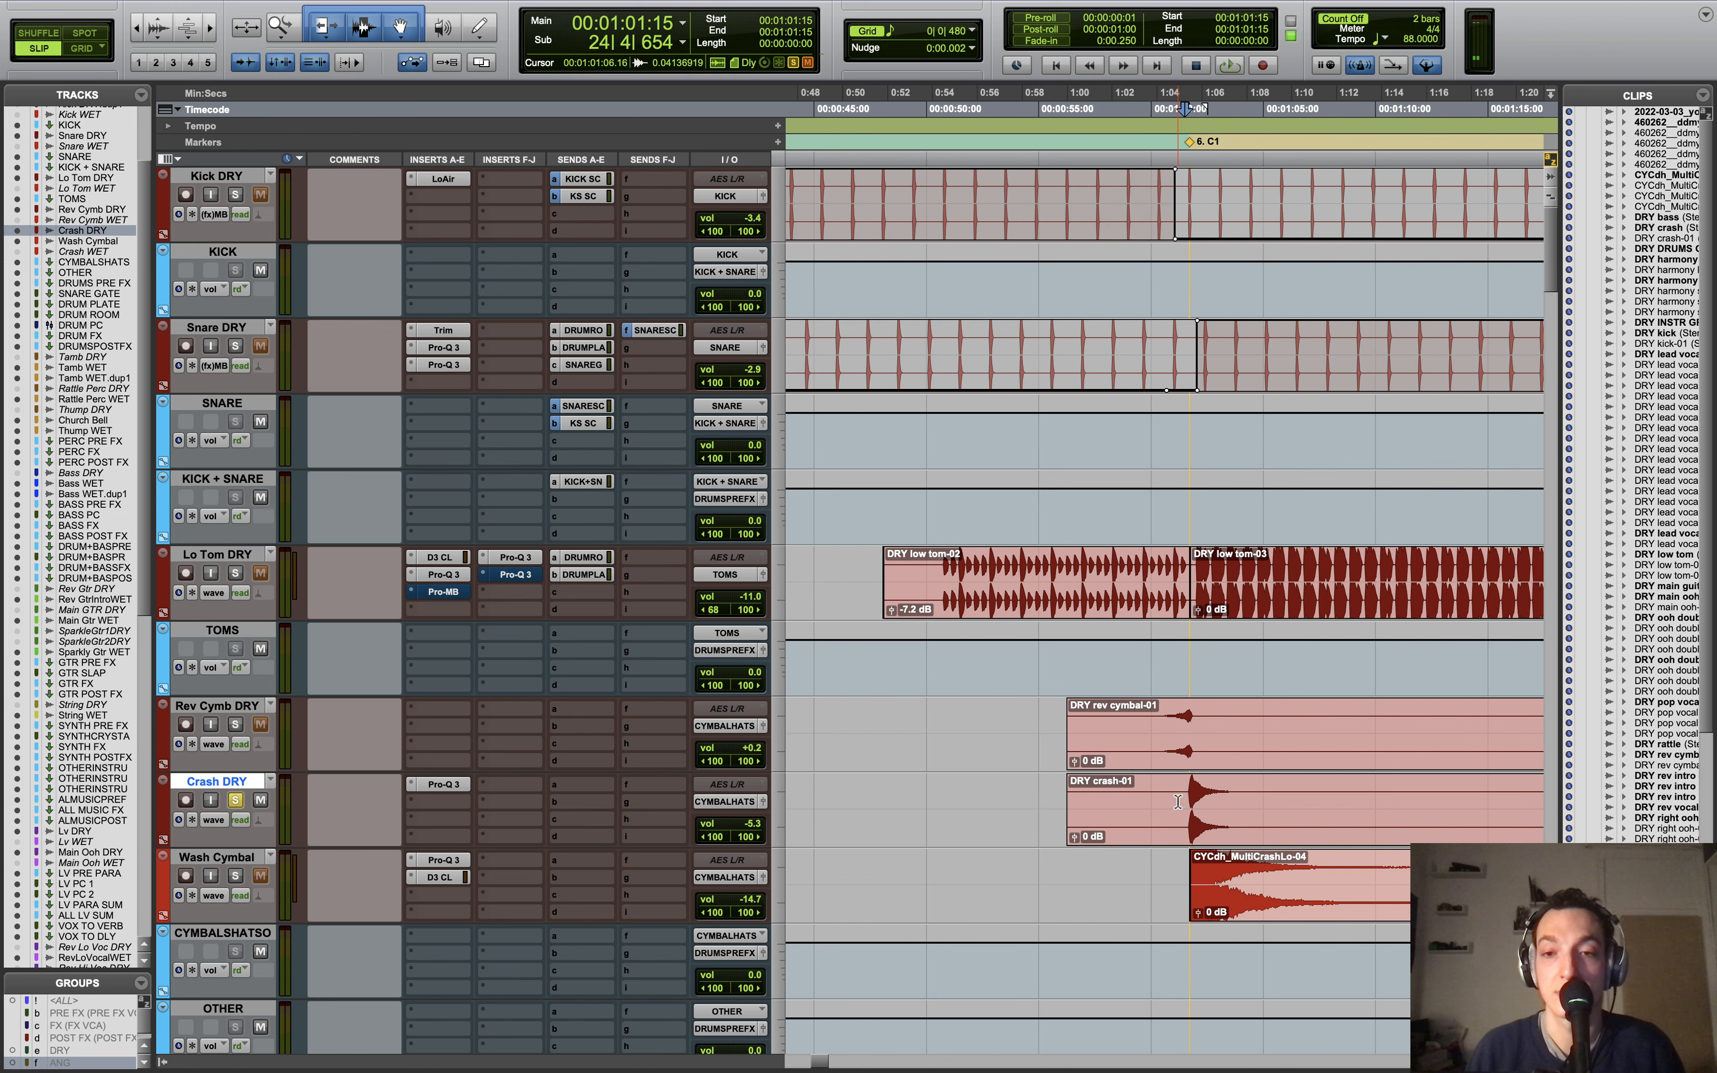
Step: Play the crash, stop playback, and examine the 11819 Hz band in Crash DRY's Pro-Q 3
key("space")
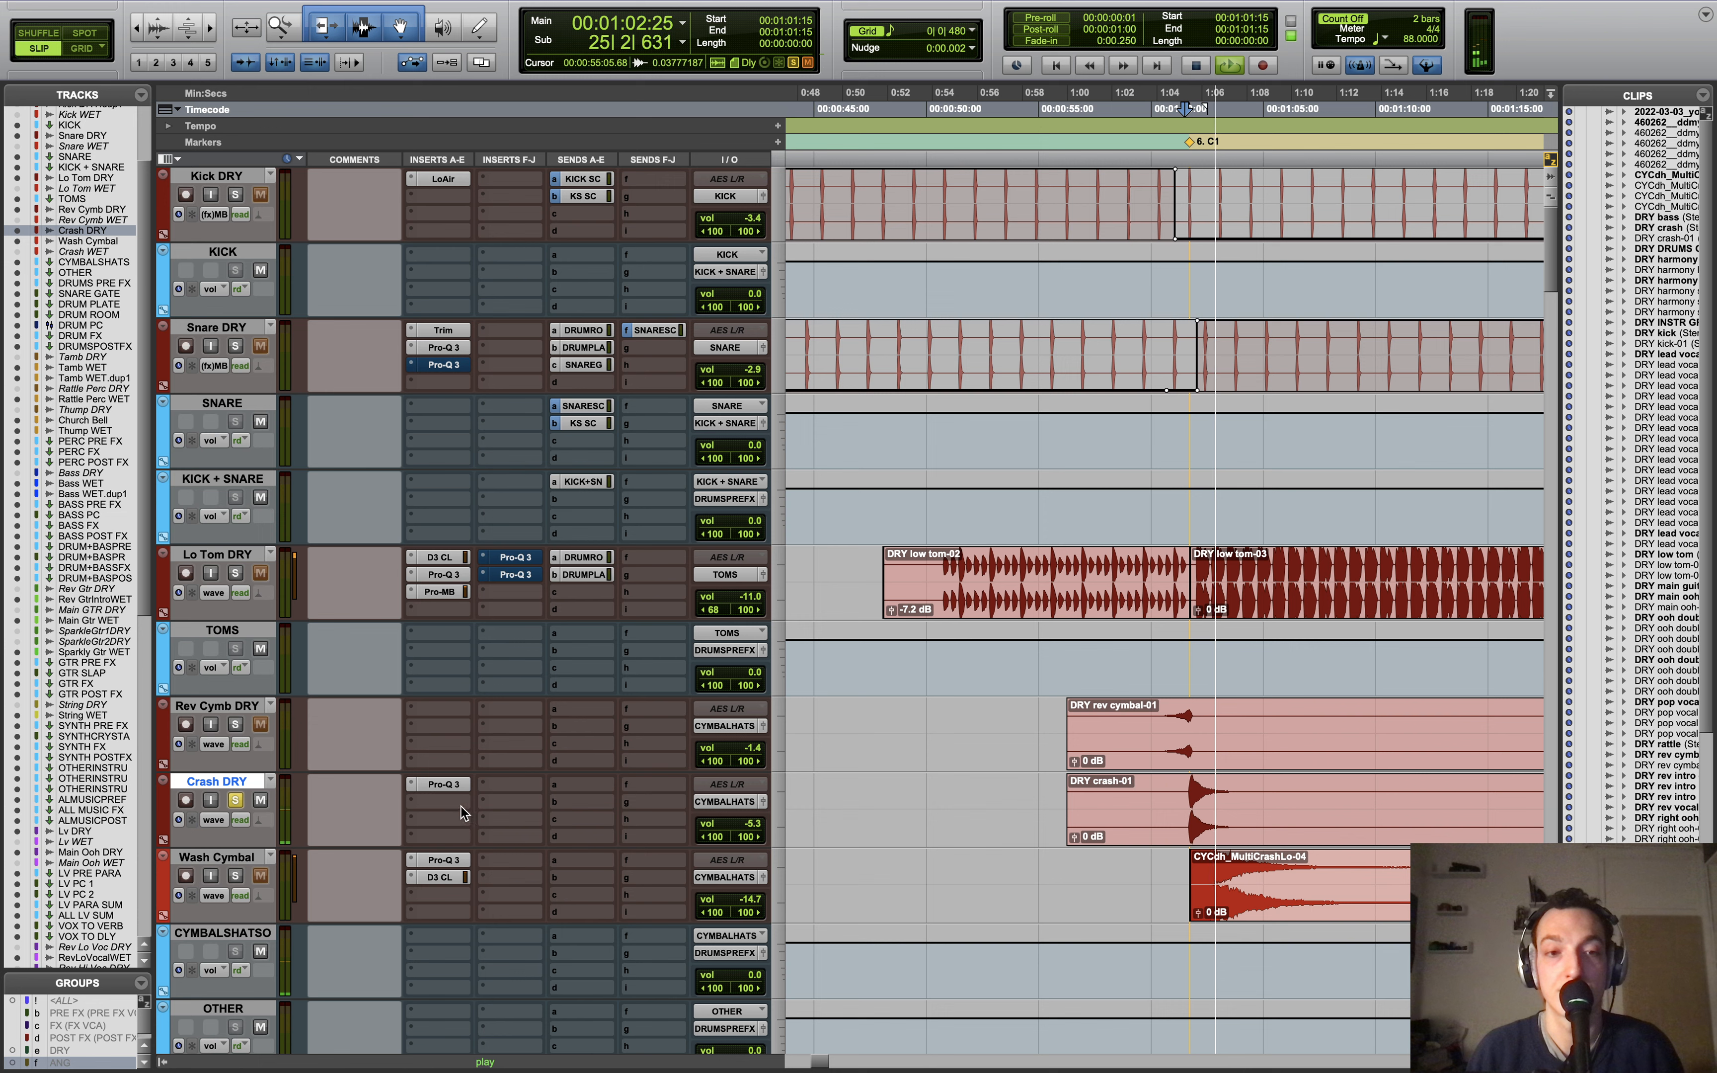
key("space")
left_click(443, 785)
mouse_move(1178, 621)
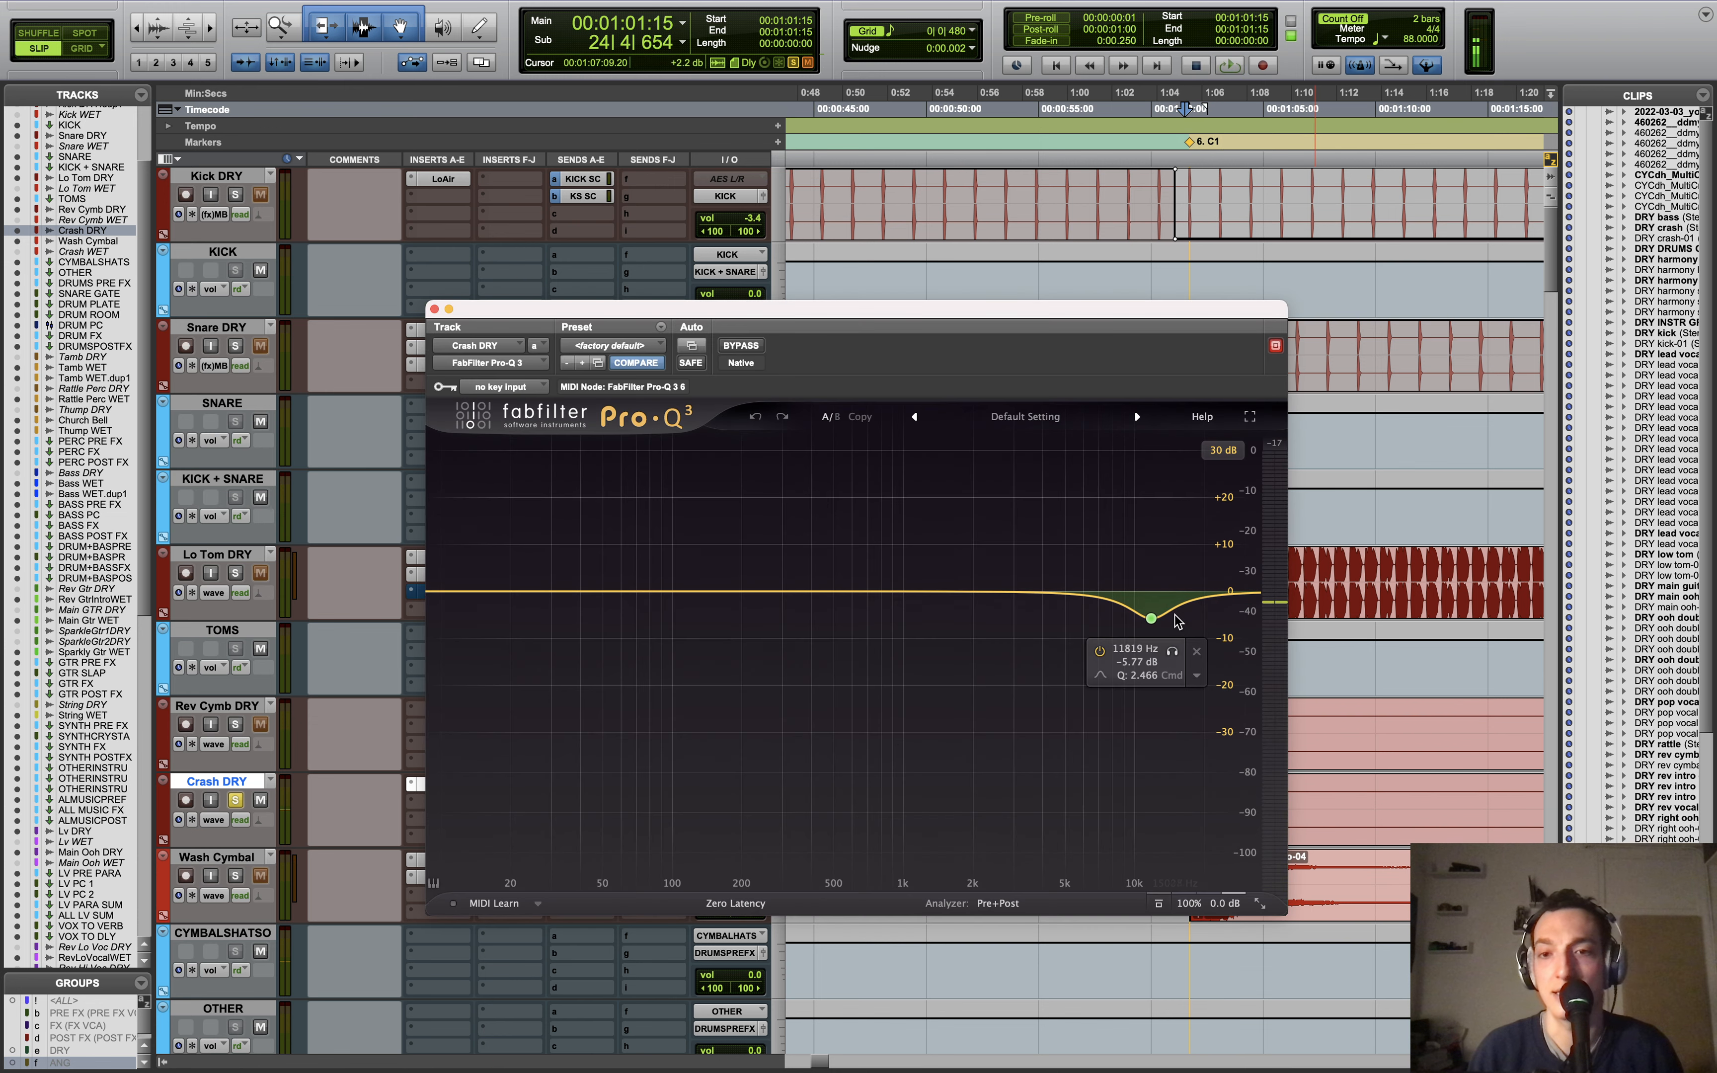
Step: Play the first crash hit twice from 00:01:01:15, stop playback, and review Crash DRY's Pro-Q 3 again before closing it
left_click(435, 309)
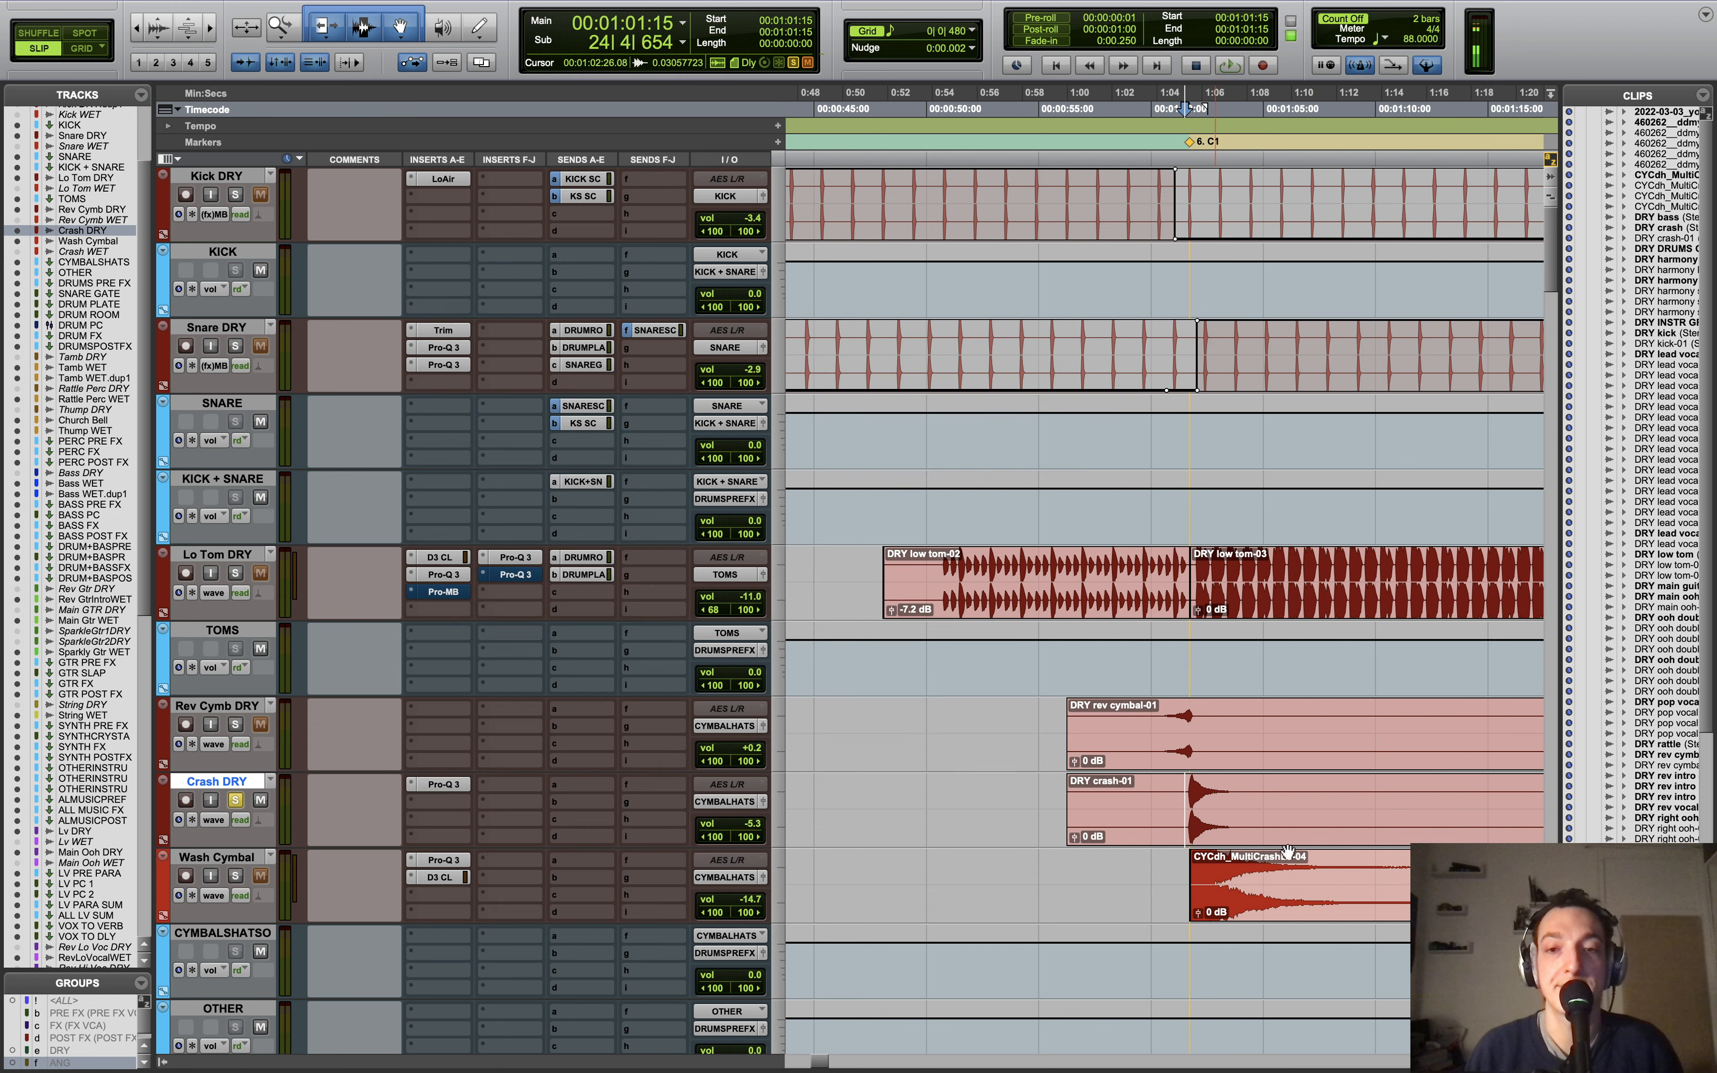
key("super+bracketright")
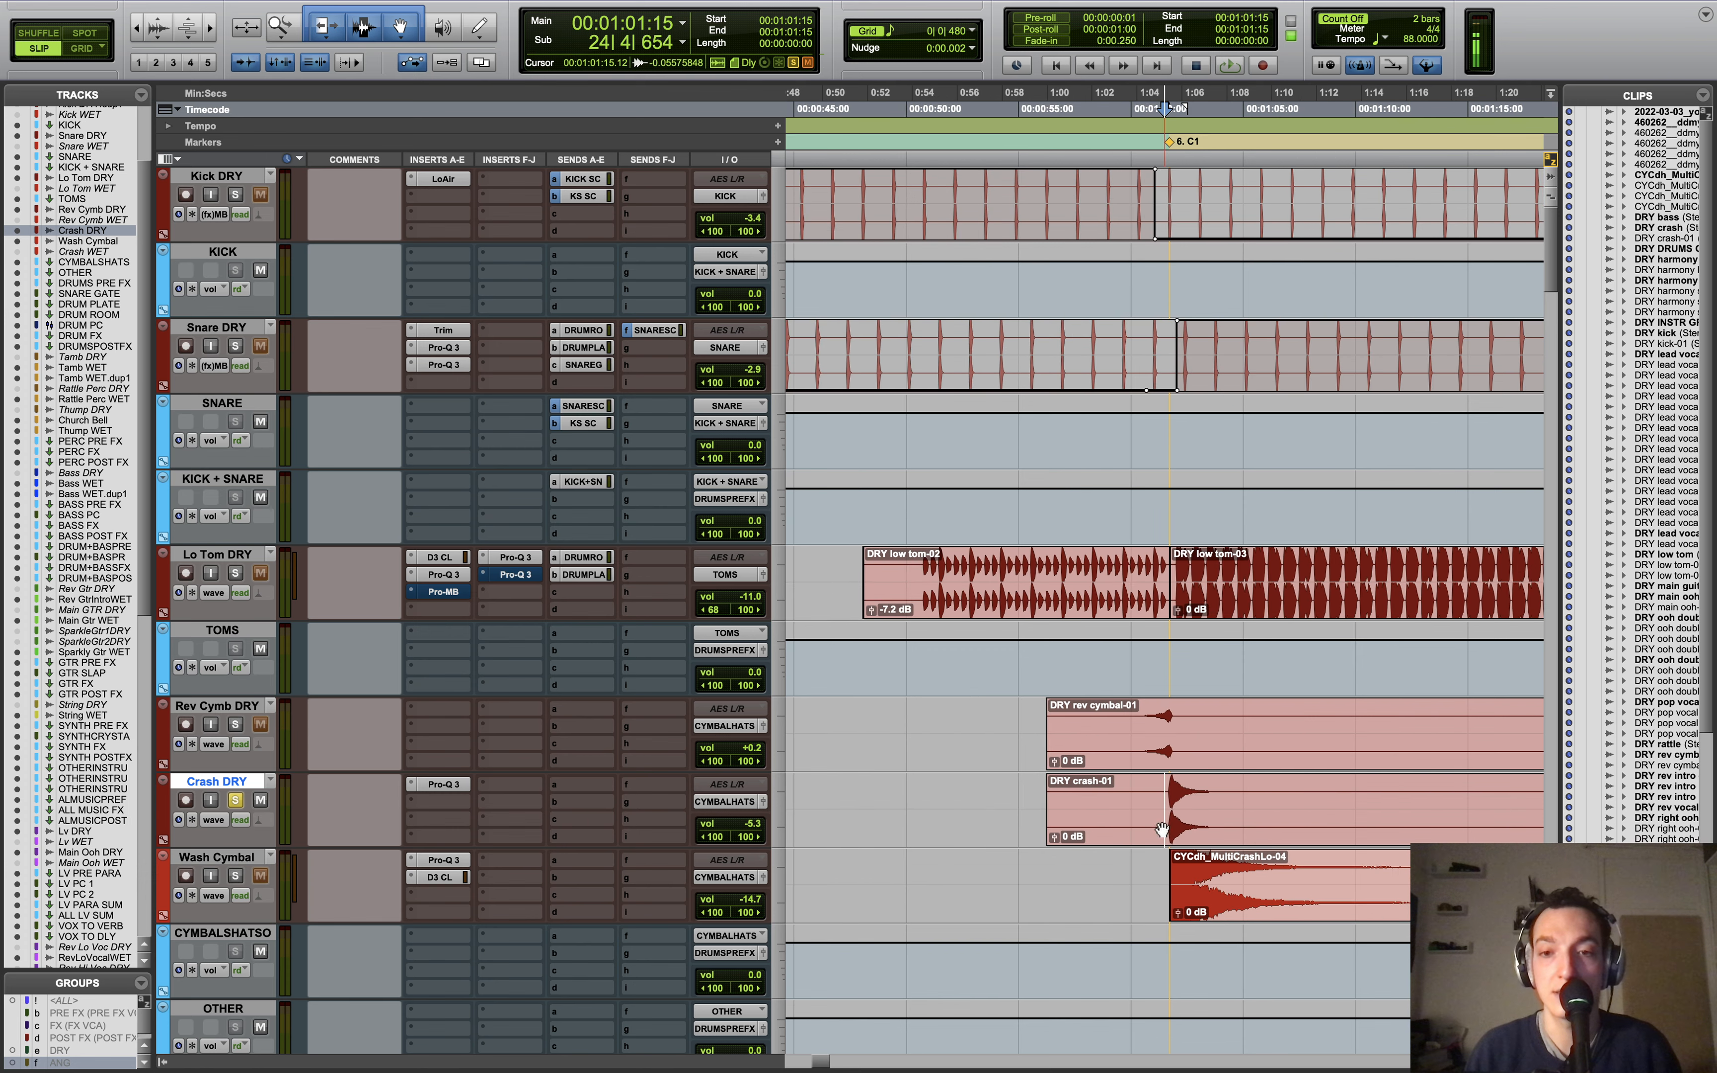
key("super+bracketright")
scroll(1206, 838, "right", 3)
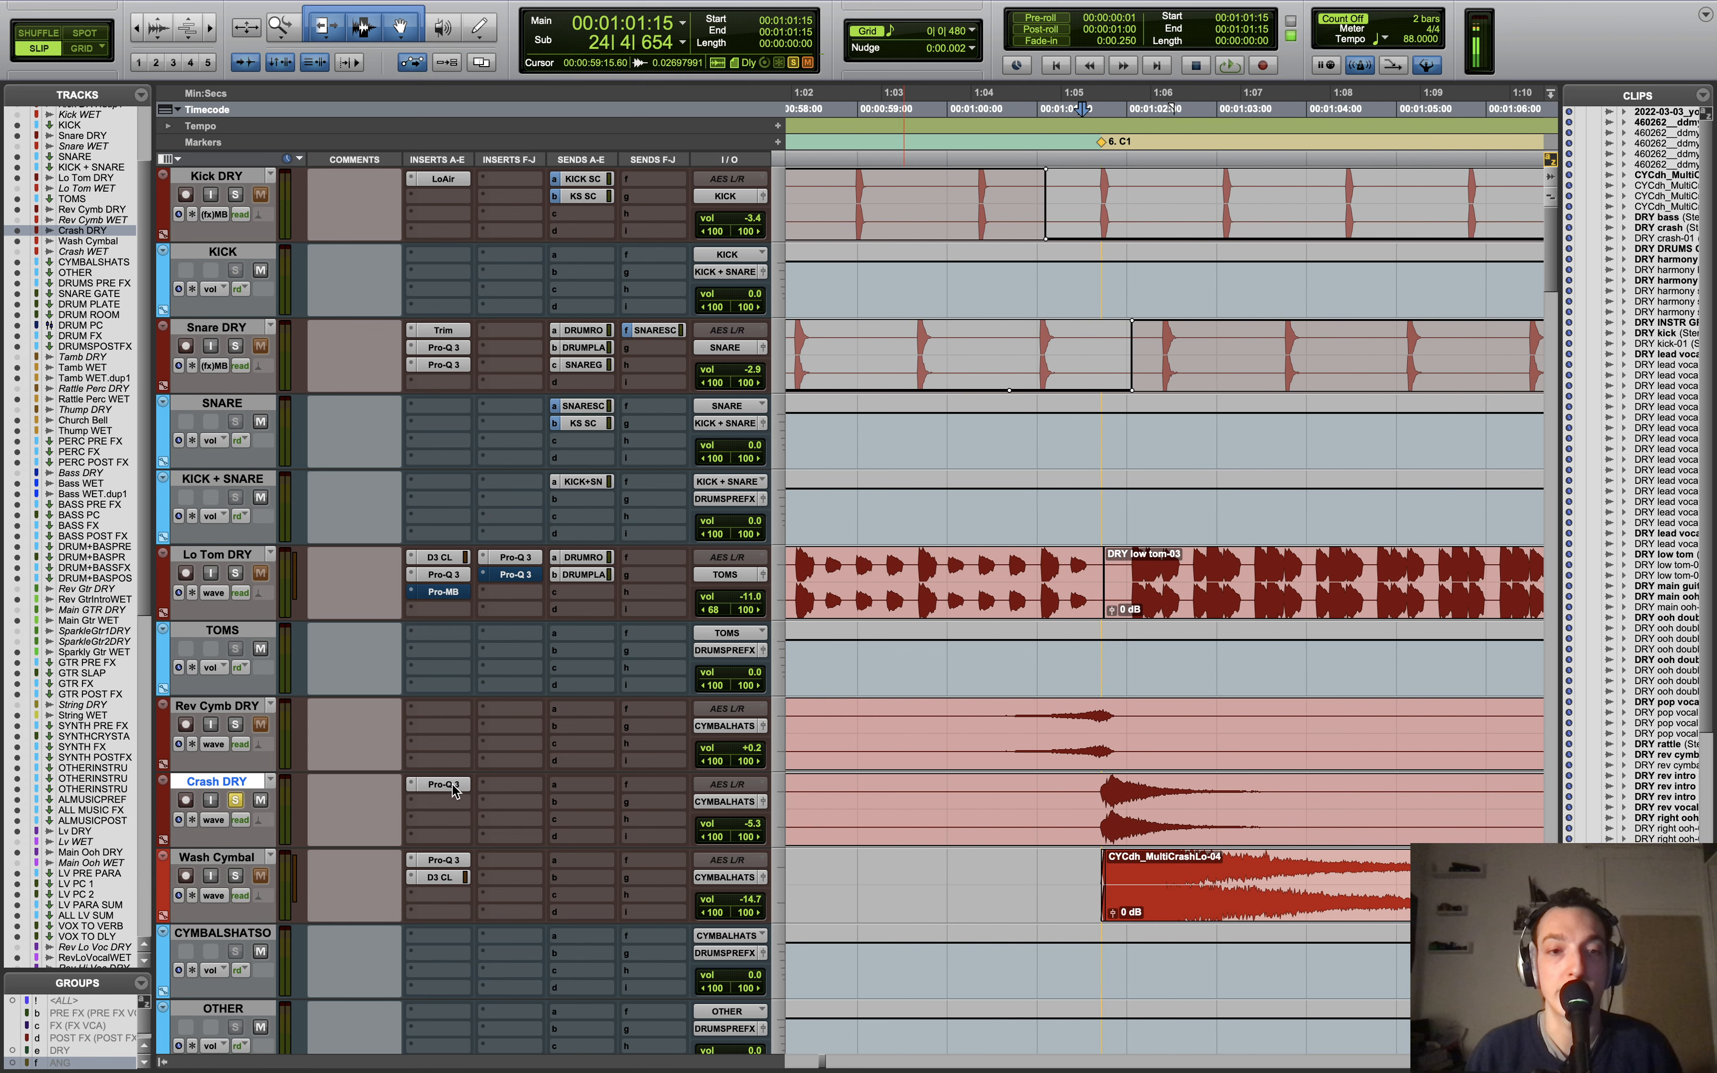
key("space")
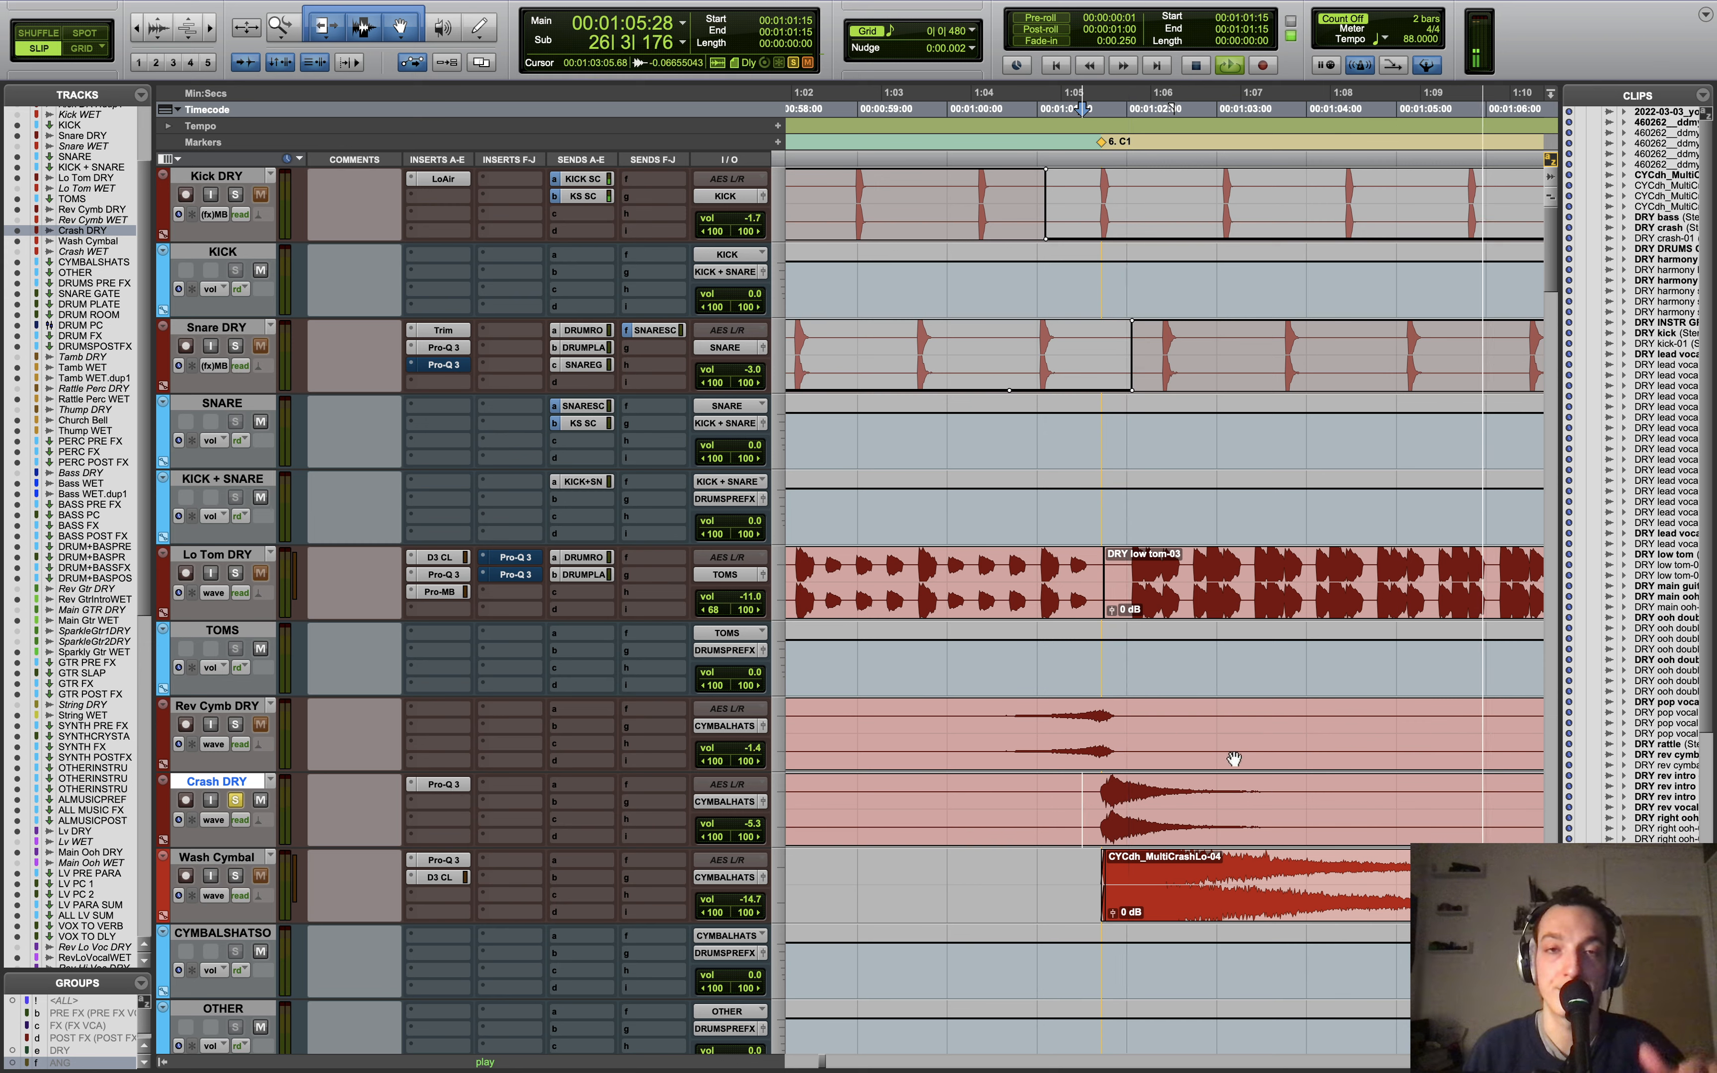
key("space")
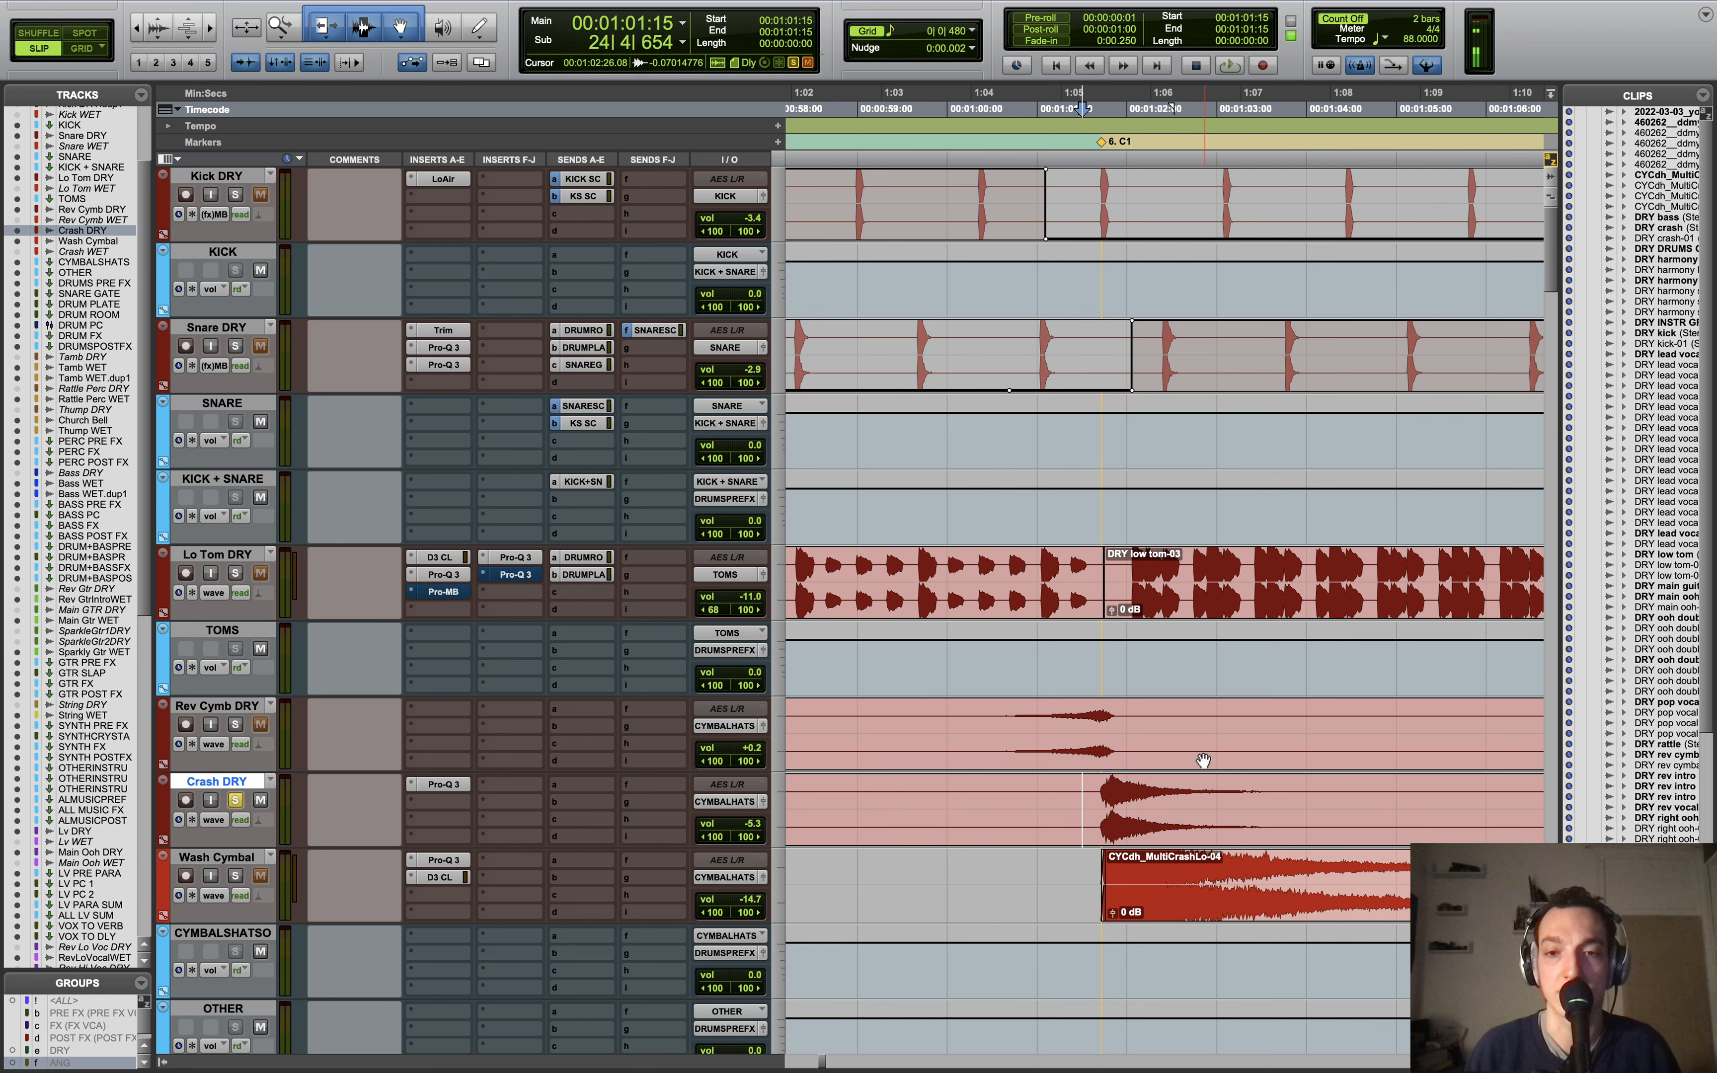
key("space")
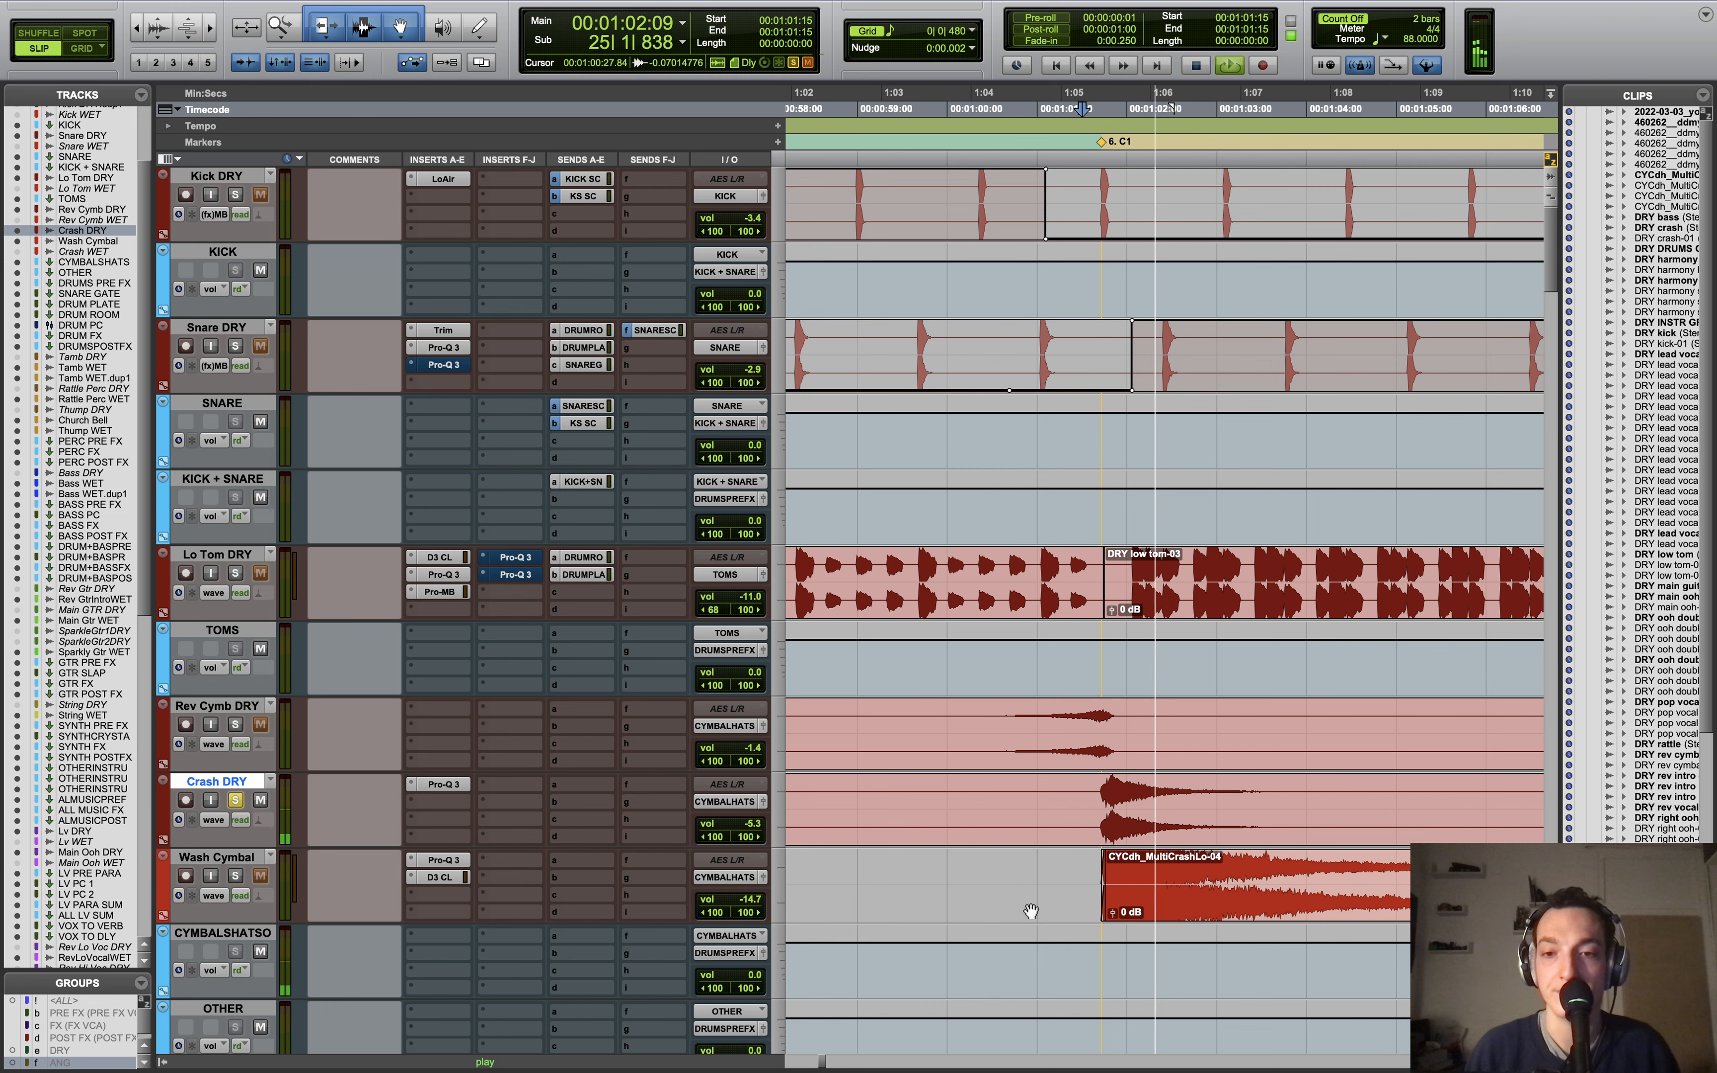
key("space")
left_click(442, 785)
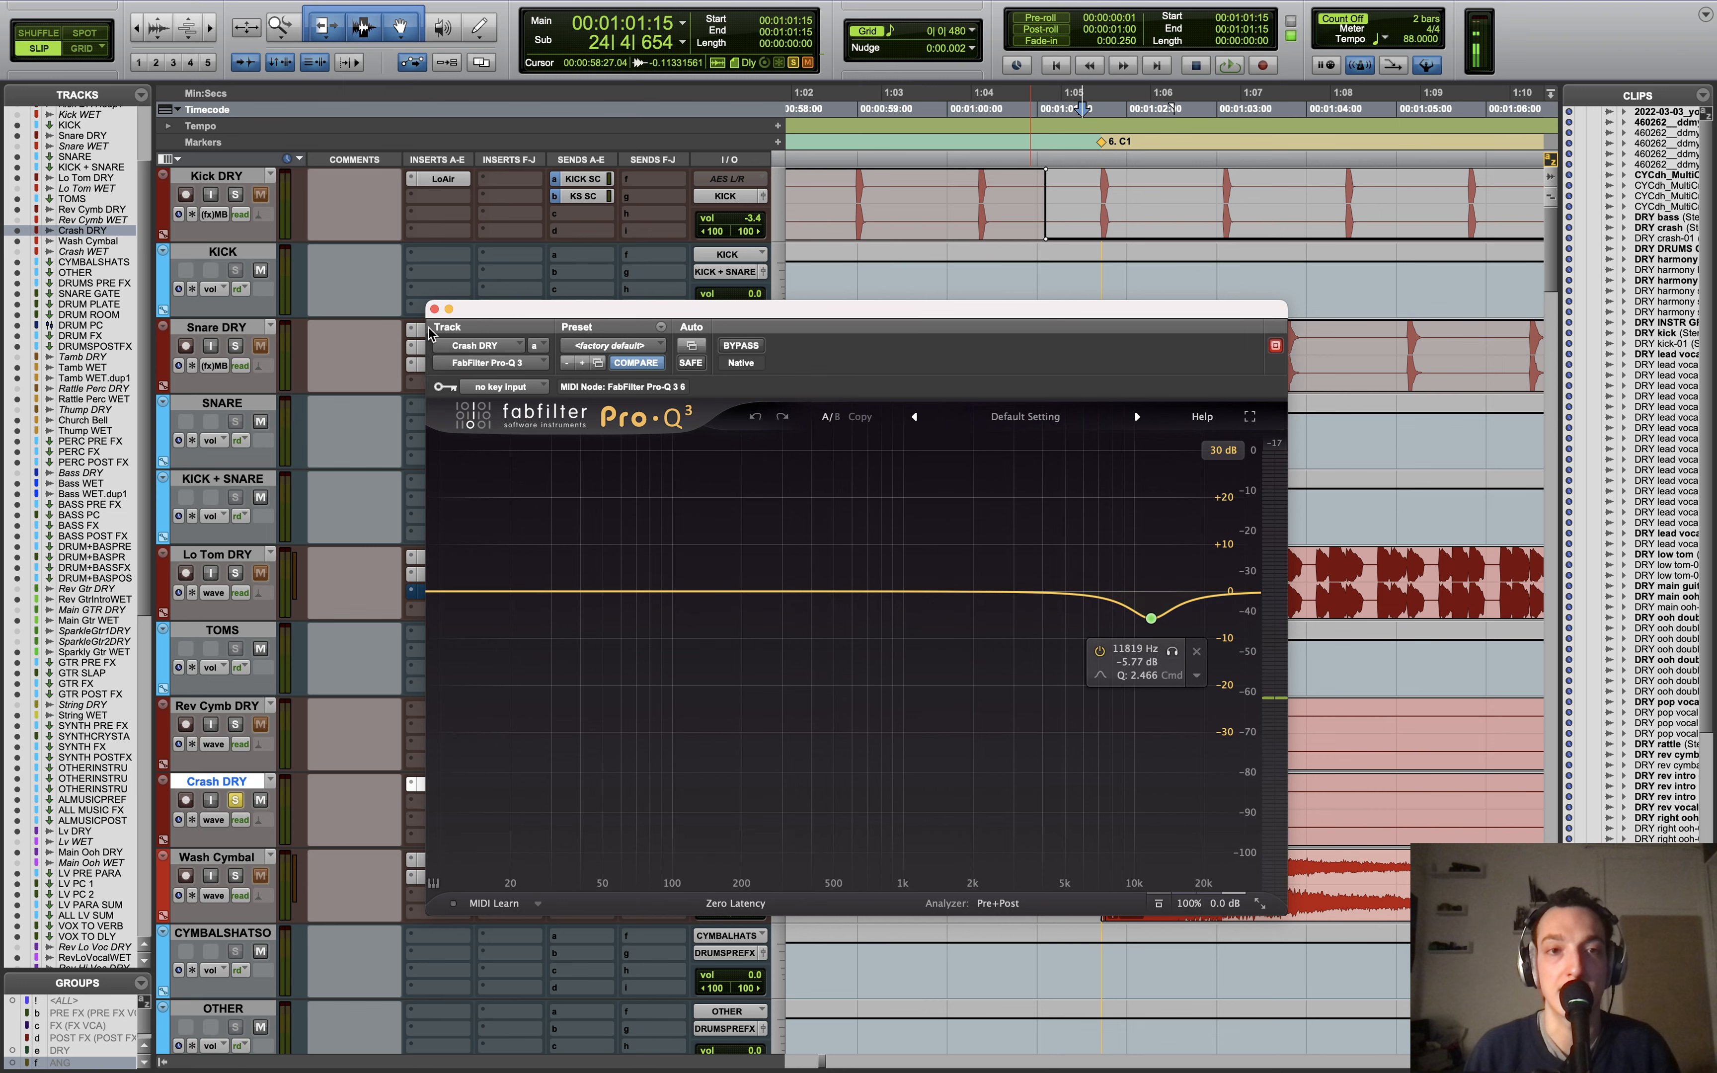
left_click(434, 308)
Step: Set the playback start to 00:01:00:18 and solo every track from Kick DRY through Crash DRY
key("r")
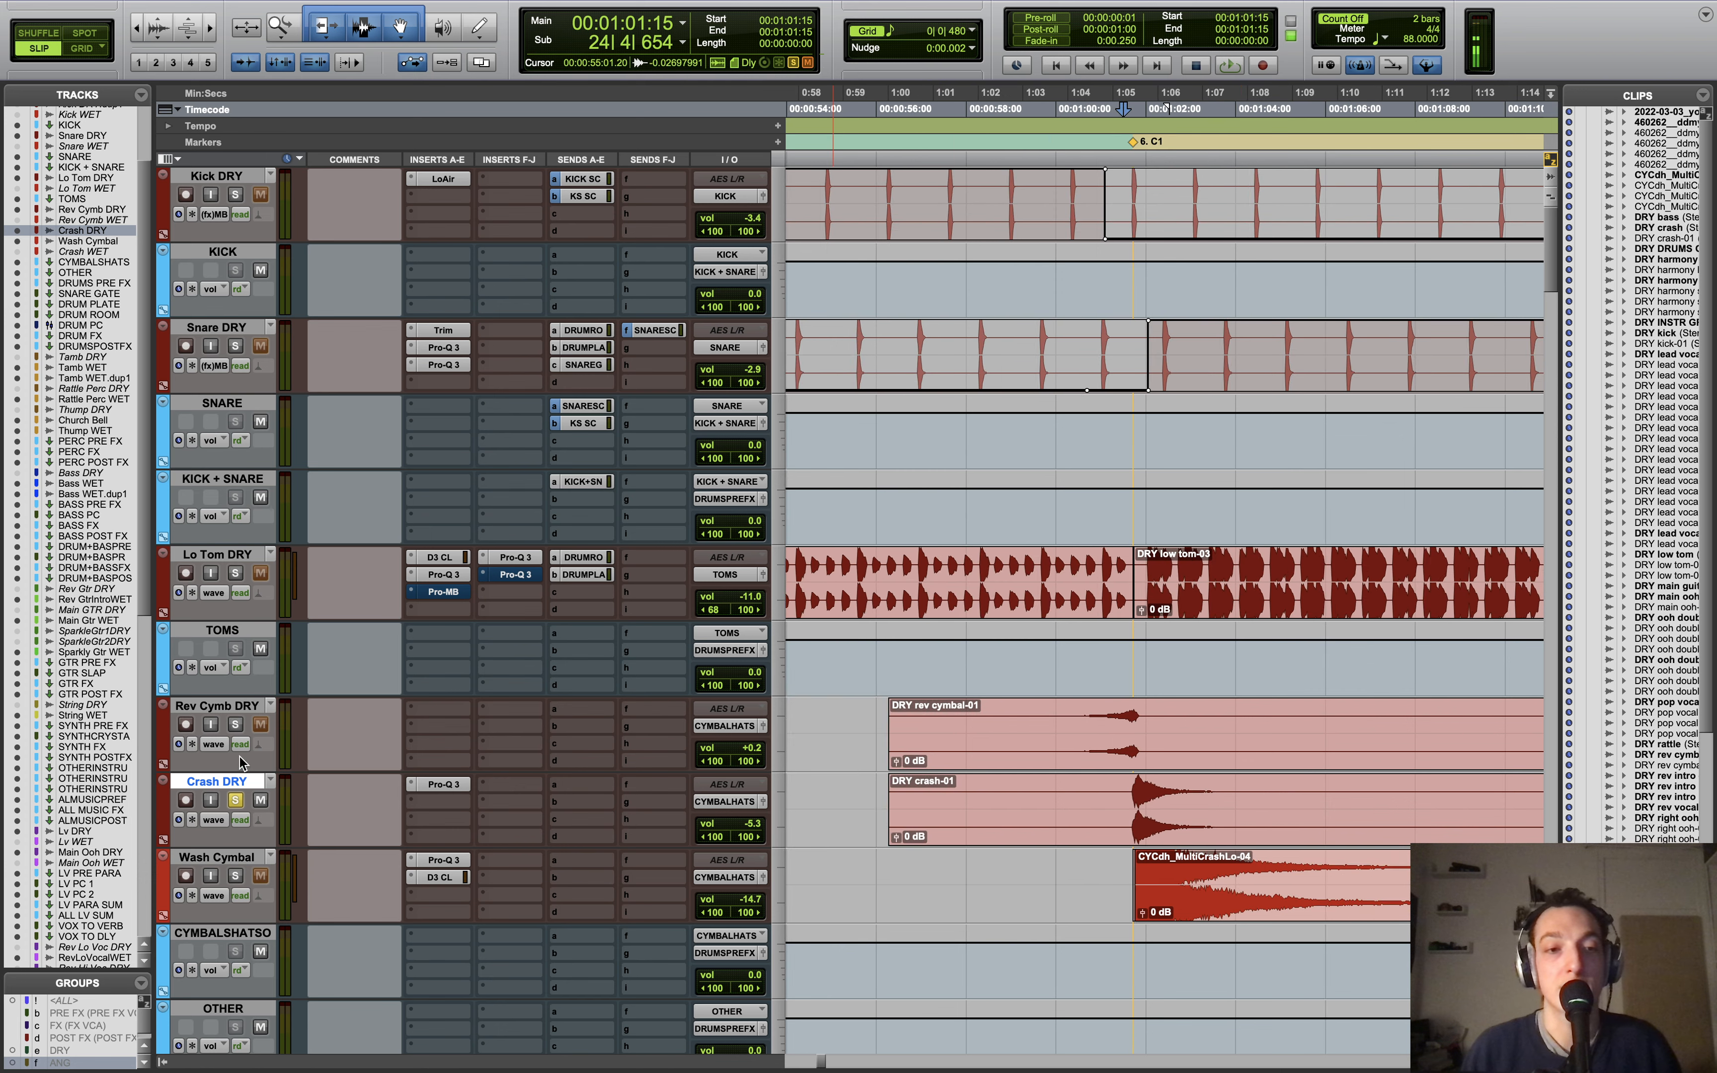
left_click(1071, 801)
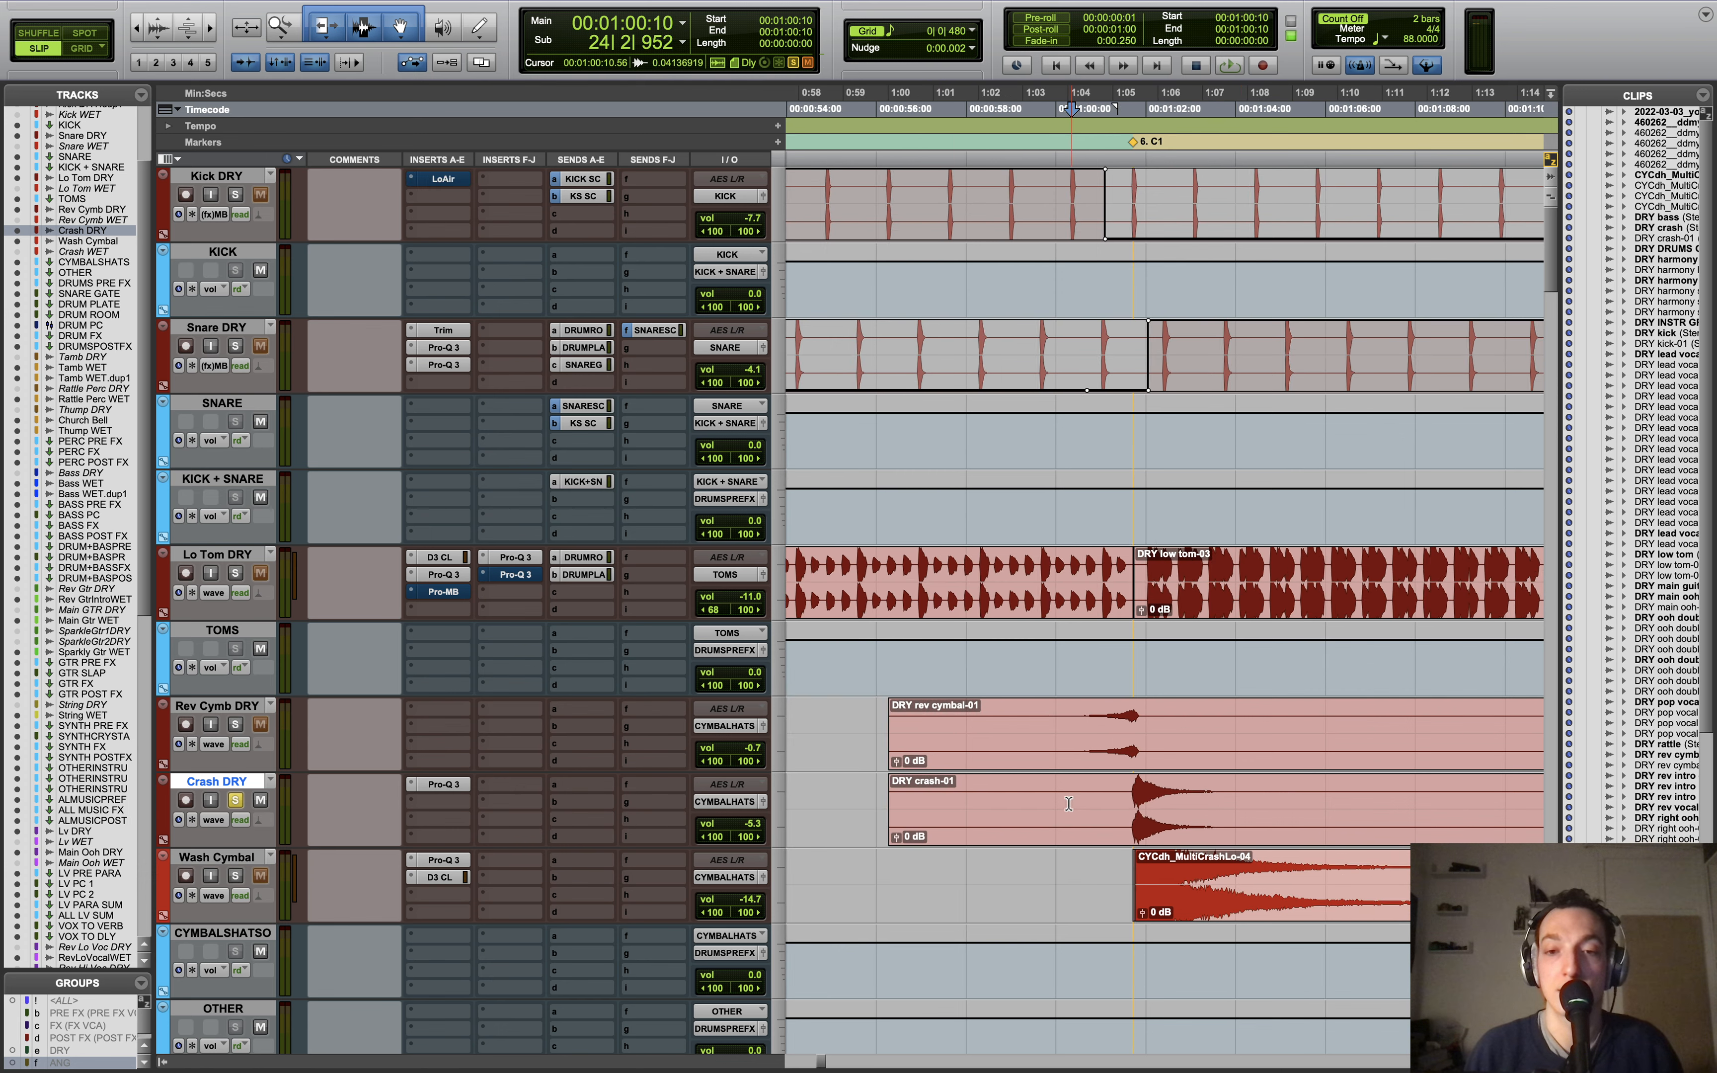
key("r")
left_click(1268, 897)
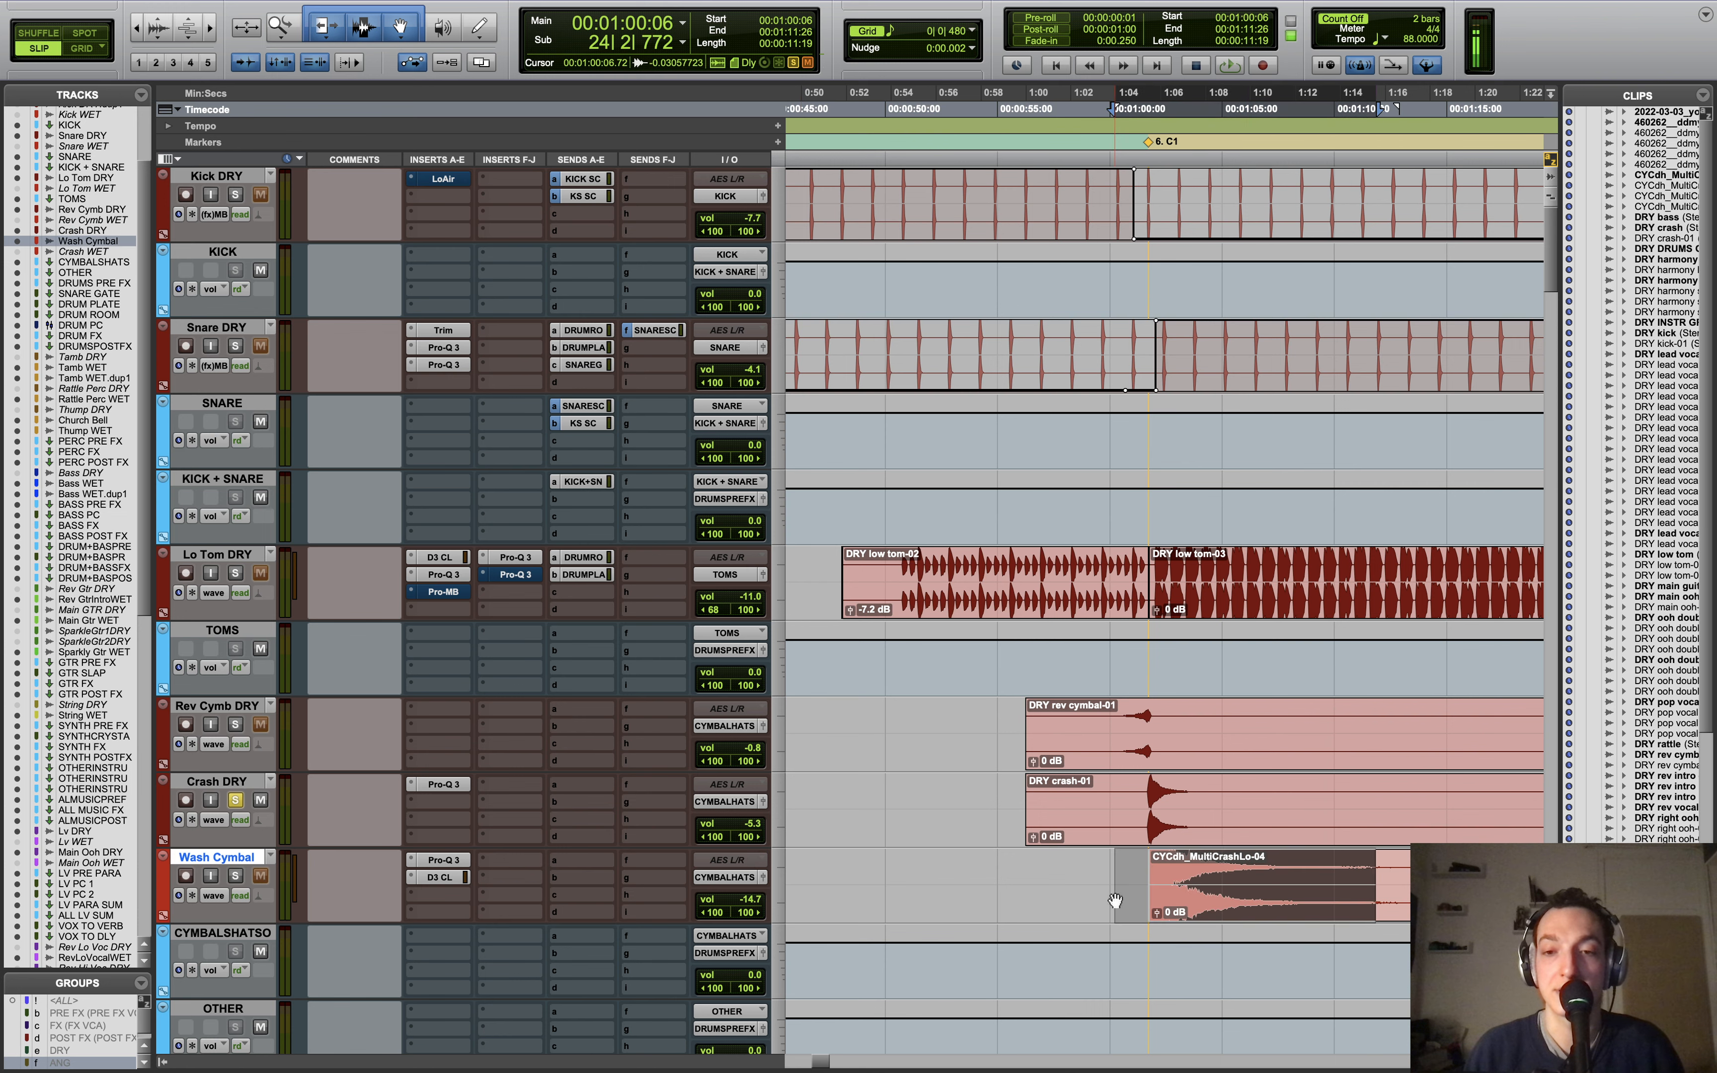
key("r")
left_click(1121, 874)
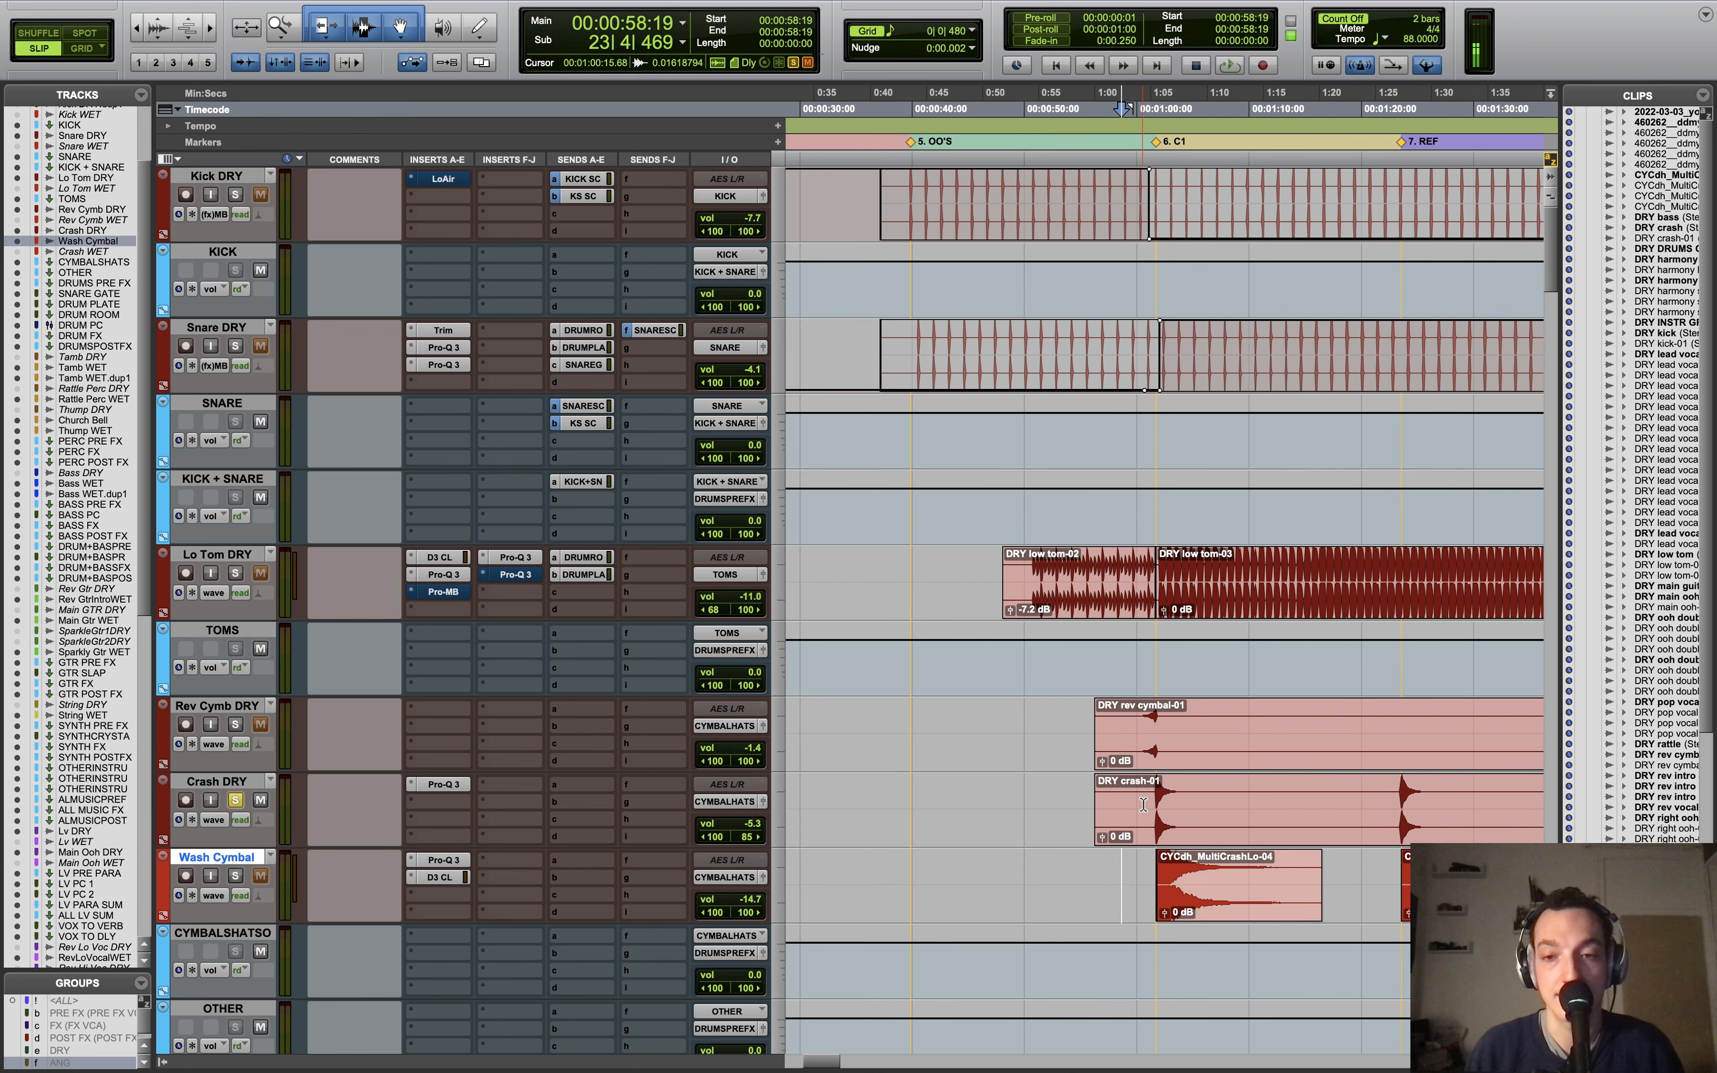
left_click(1143, 804)
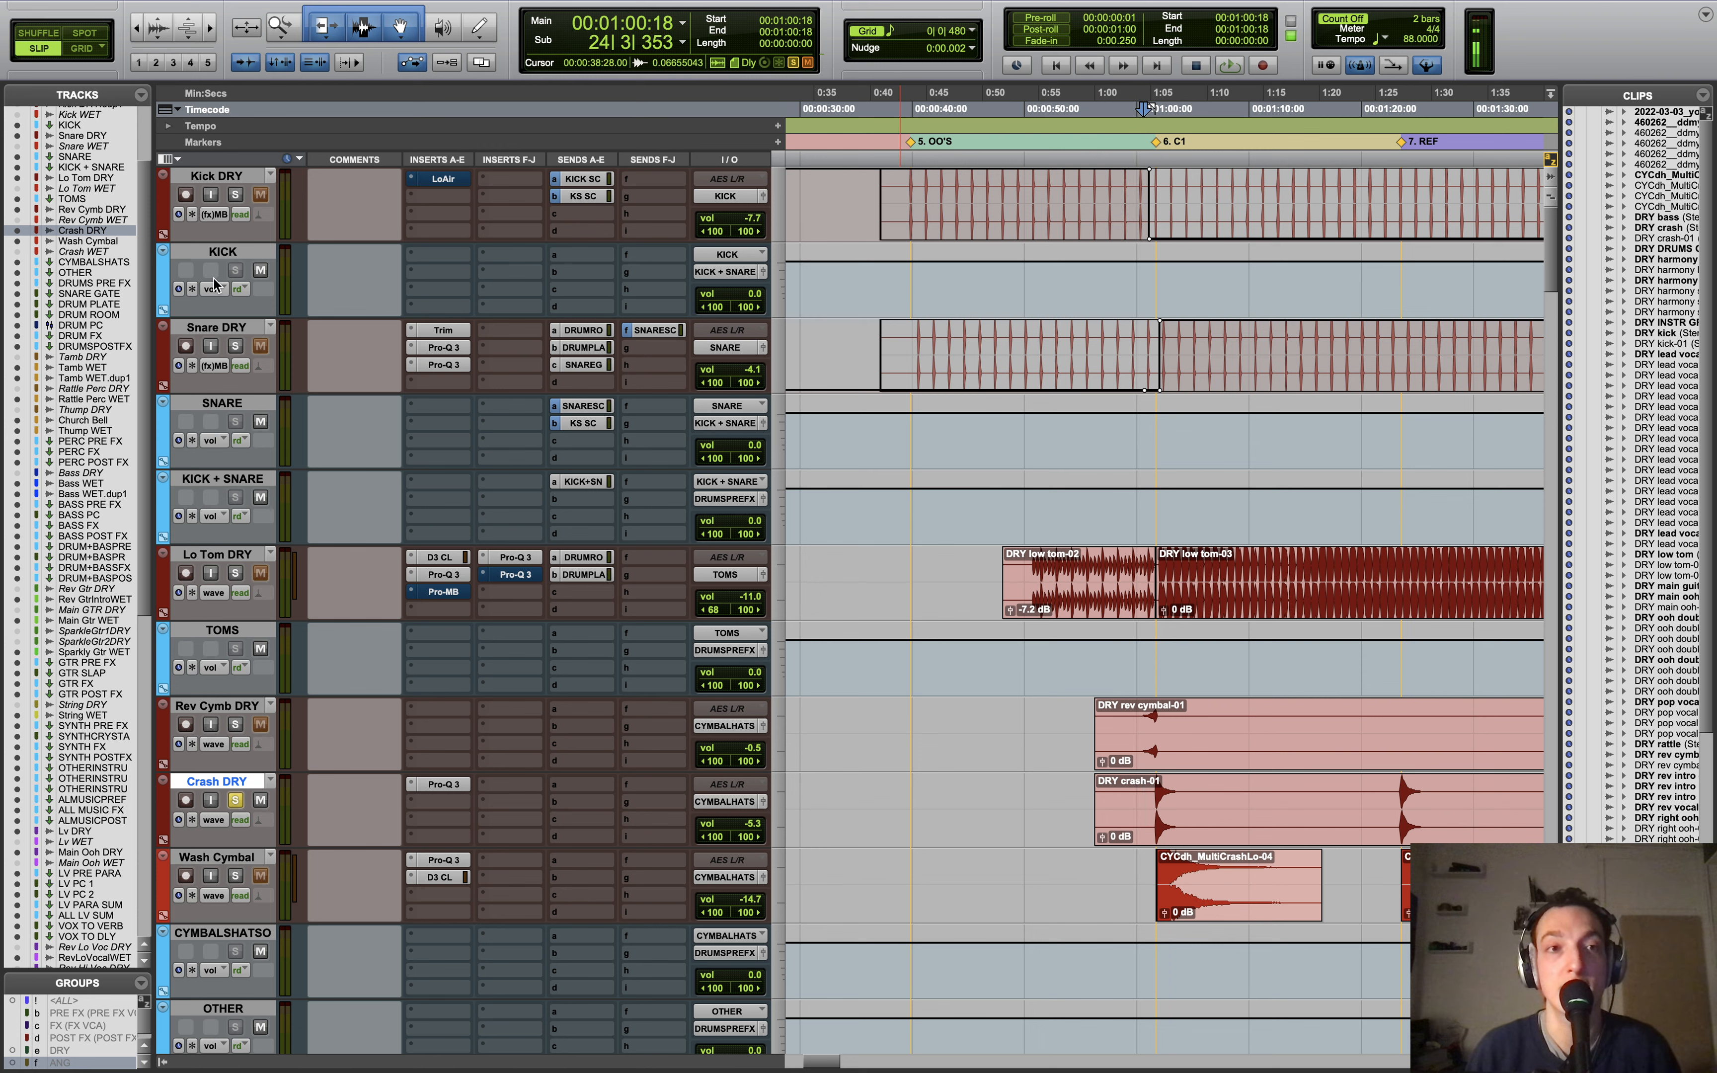
left_click(225, 181, "shift")
left_click(235, 189, "alt+shift")
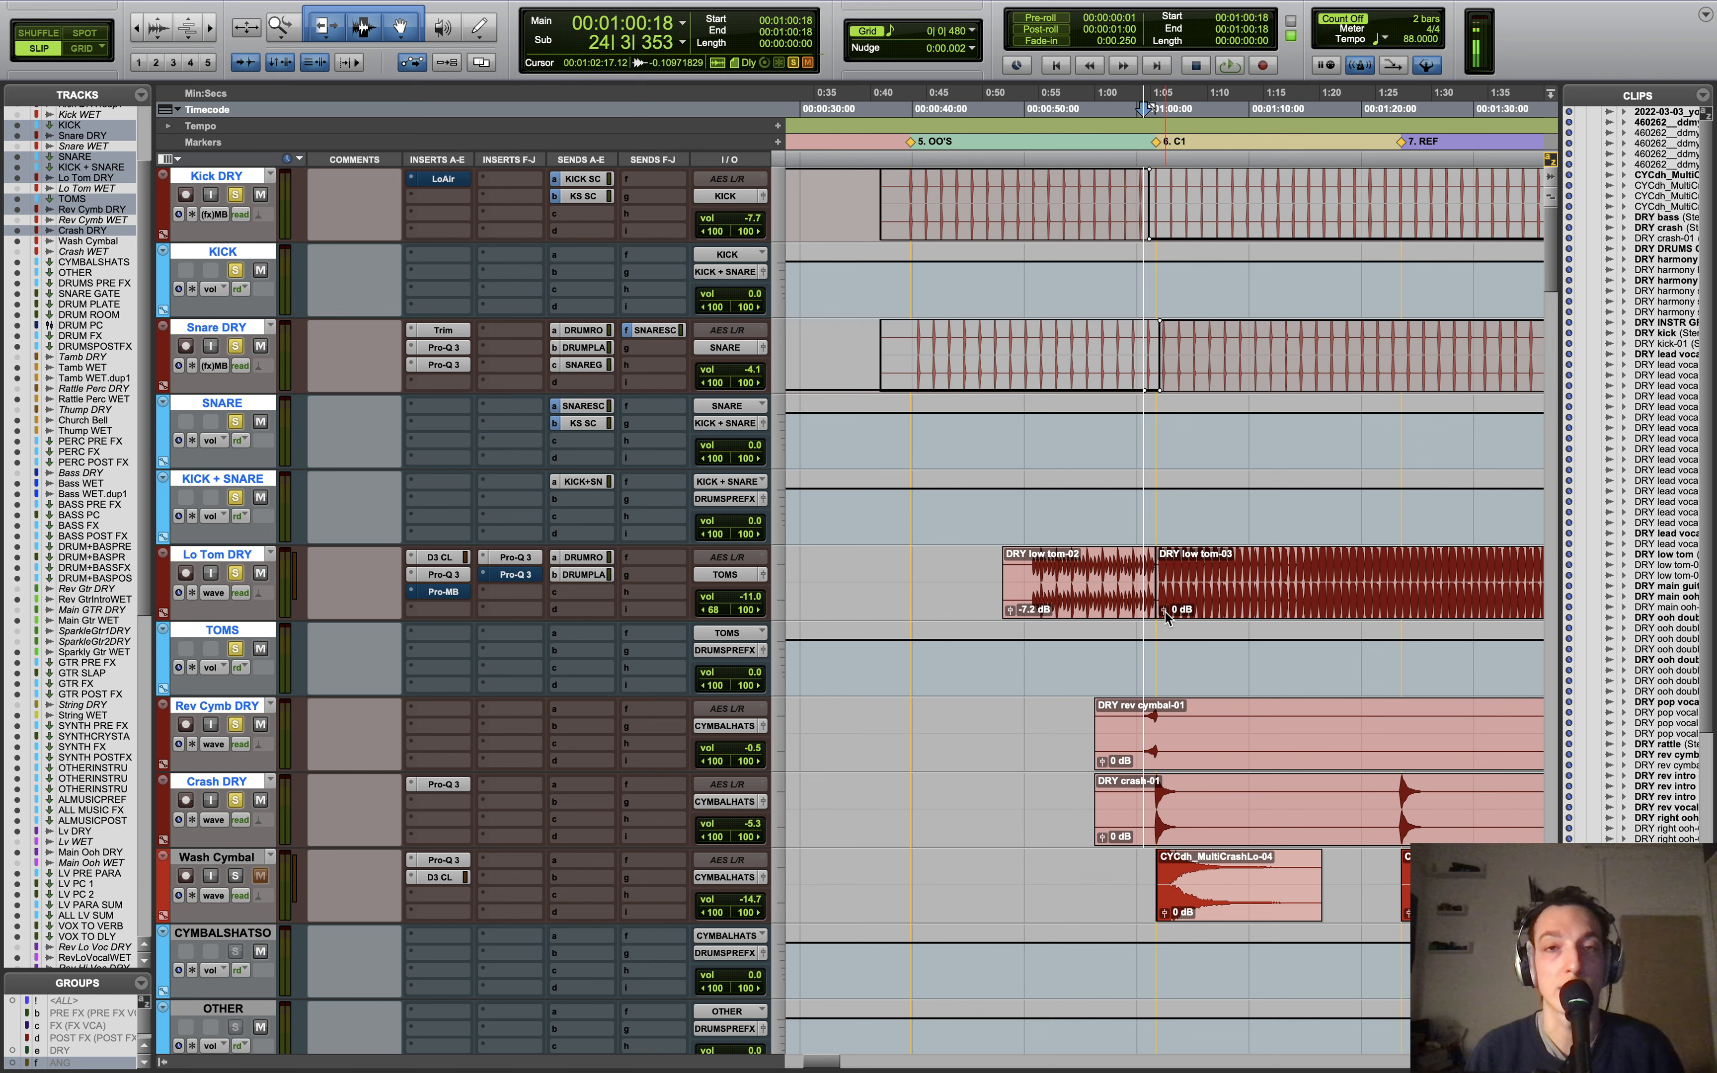
Step: Set the playback start to 00:00:58:16 and play the soloed drums through the C1 marker, stopping after the crash
key("super+bracketleft")
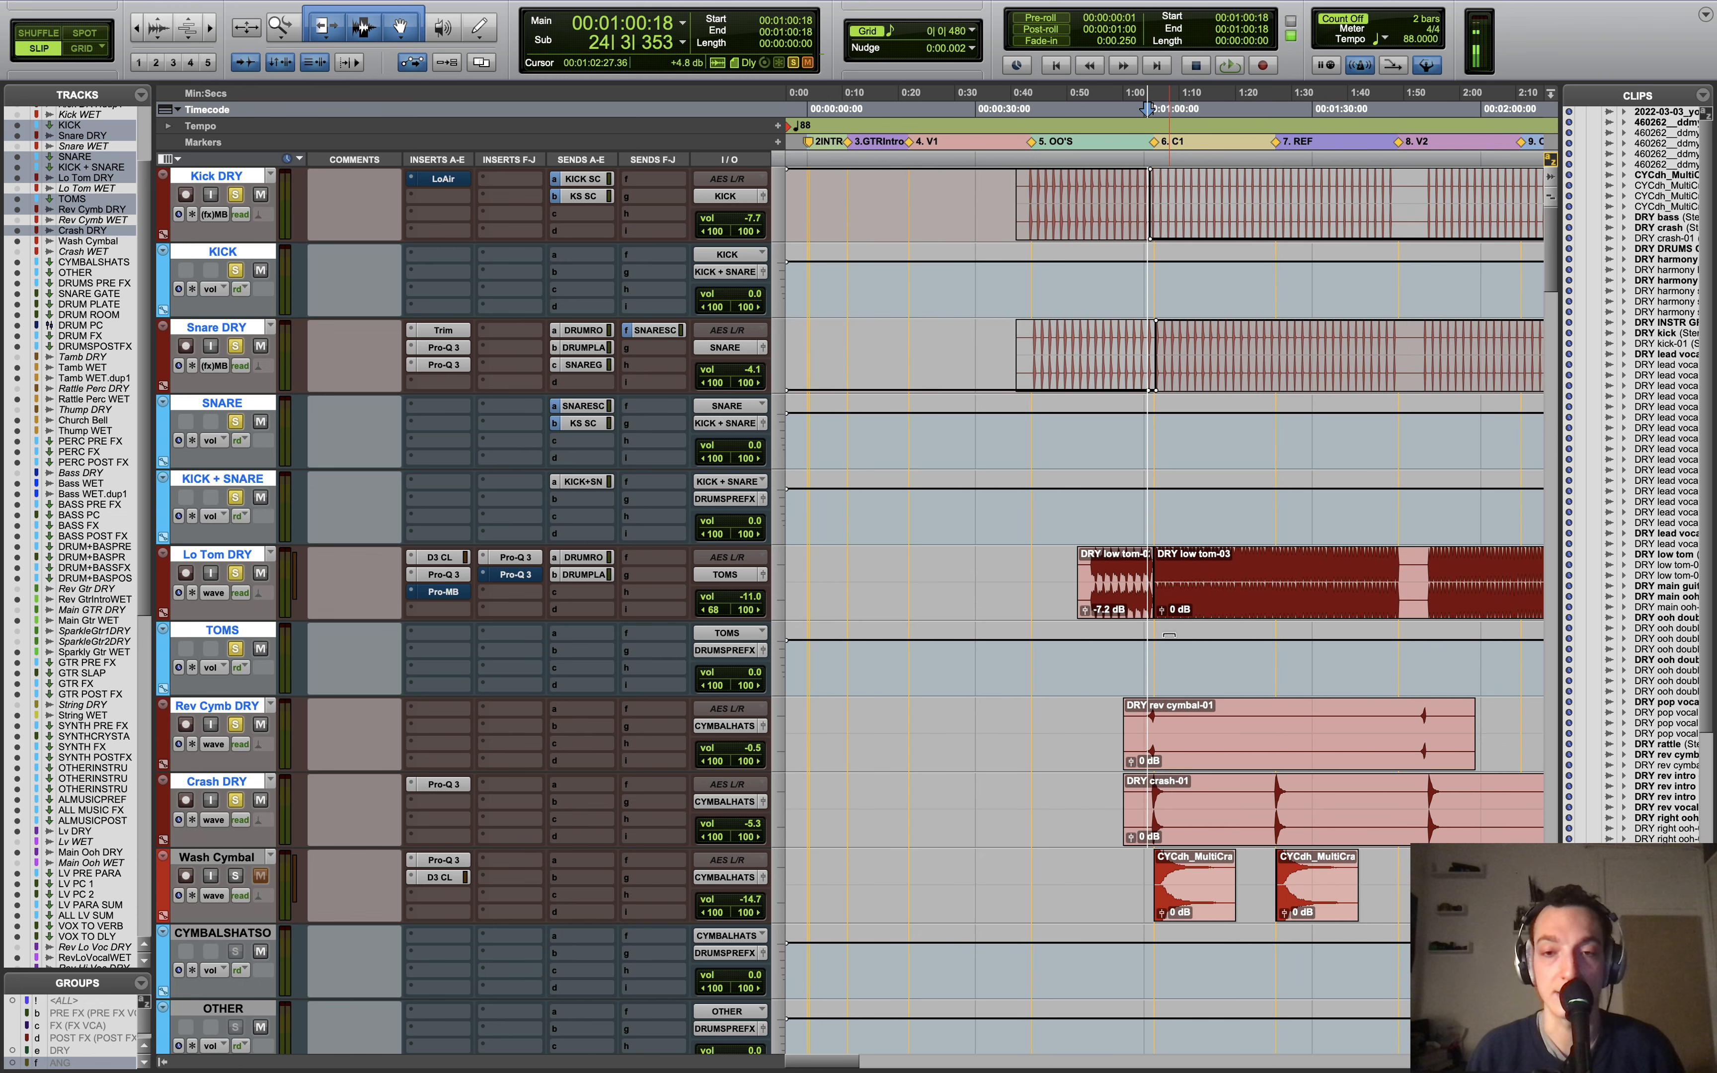
key("super+bracketright")
key("super+bracketright")
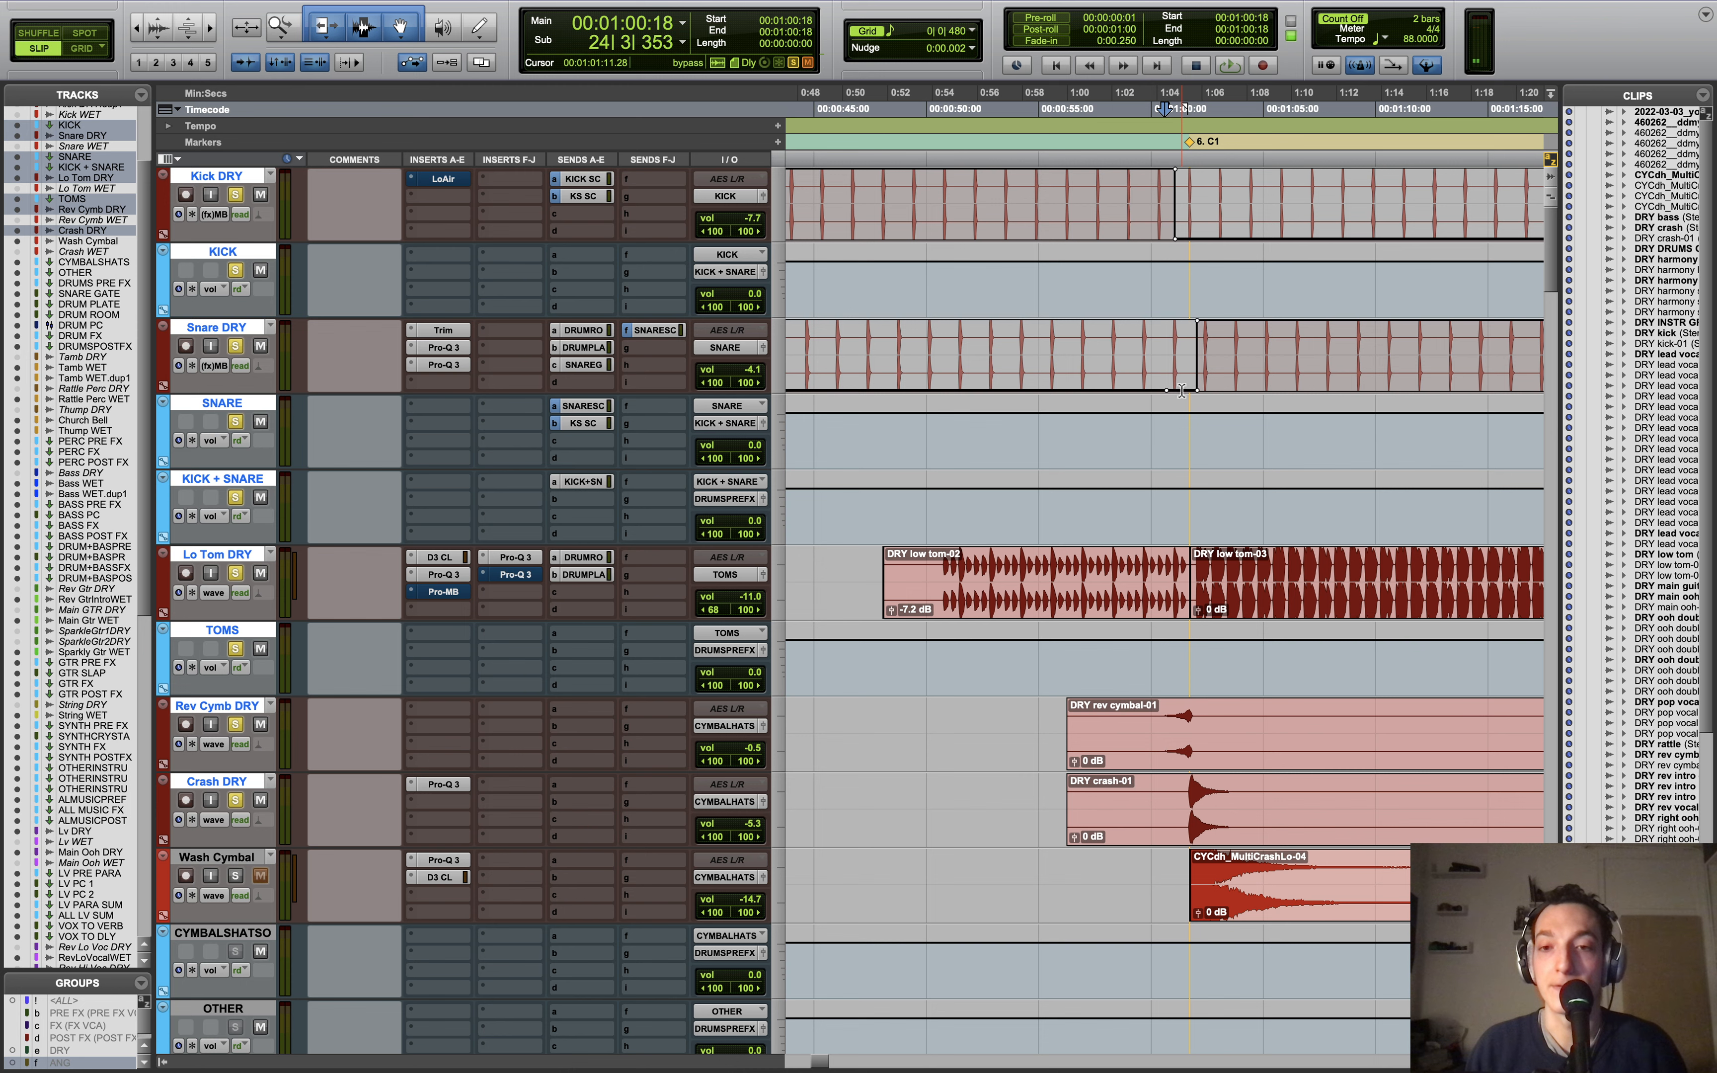
key("super+bracketleft")
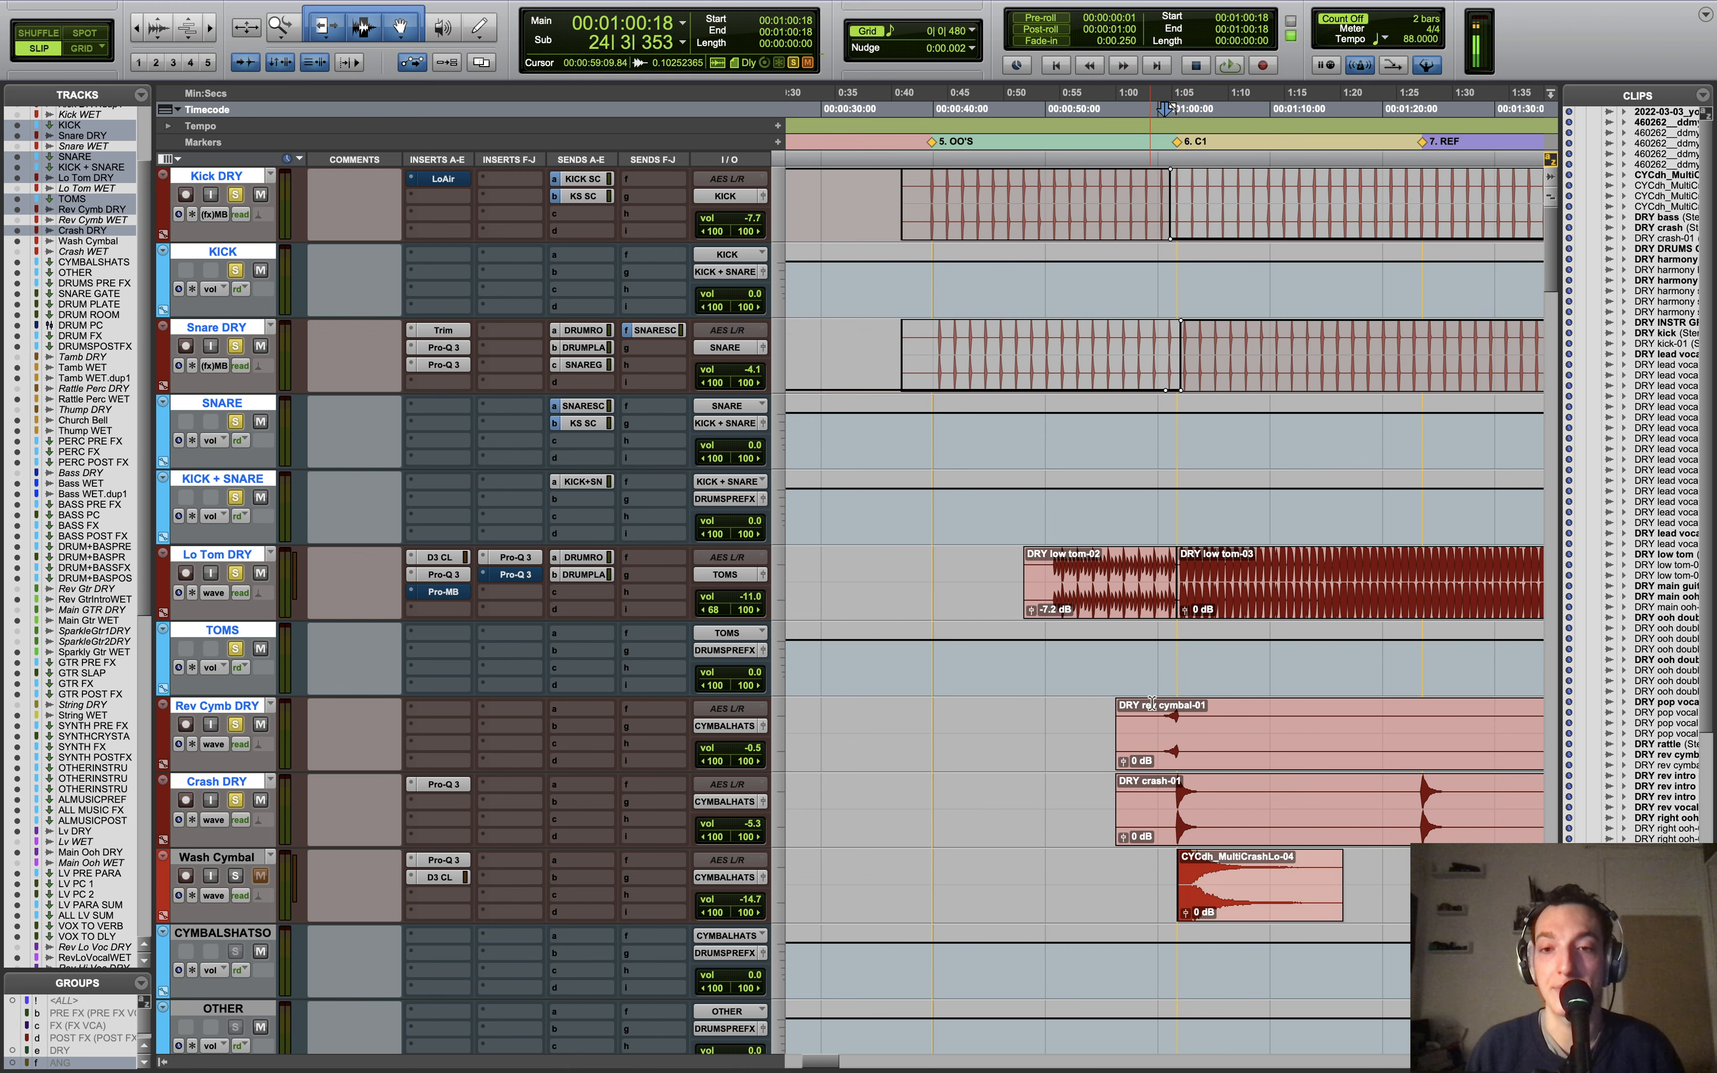
left_click(1153, 684)
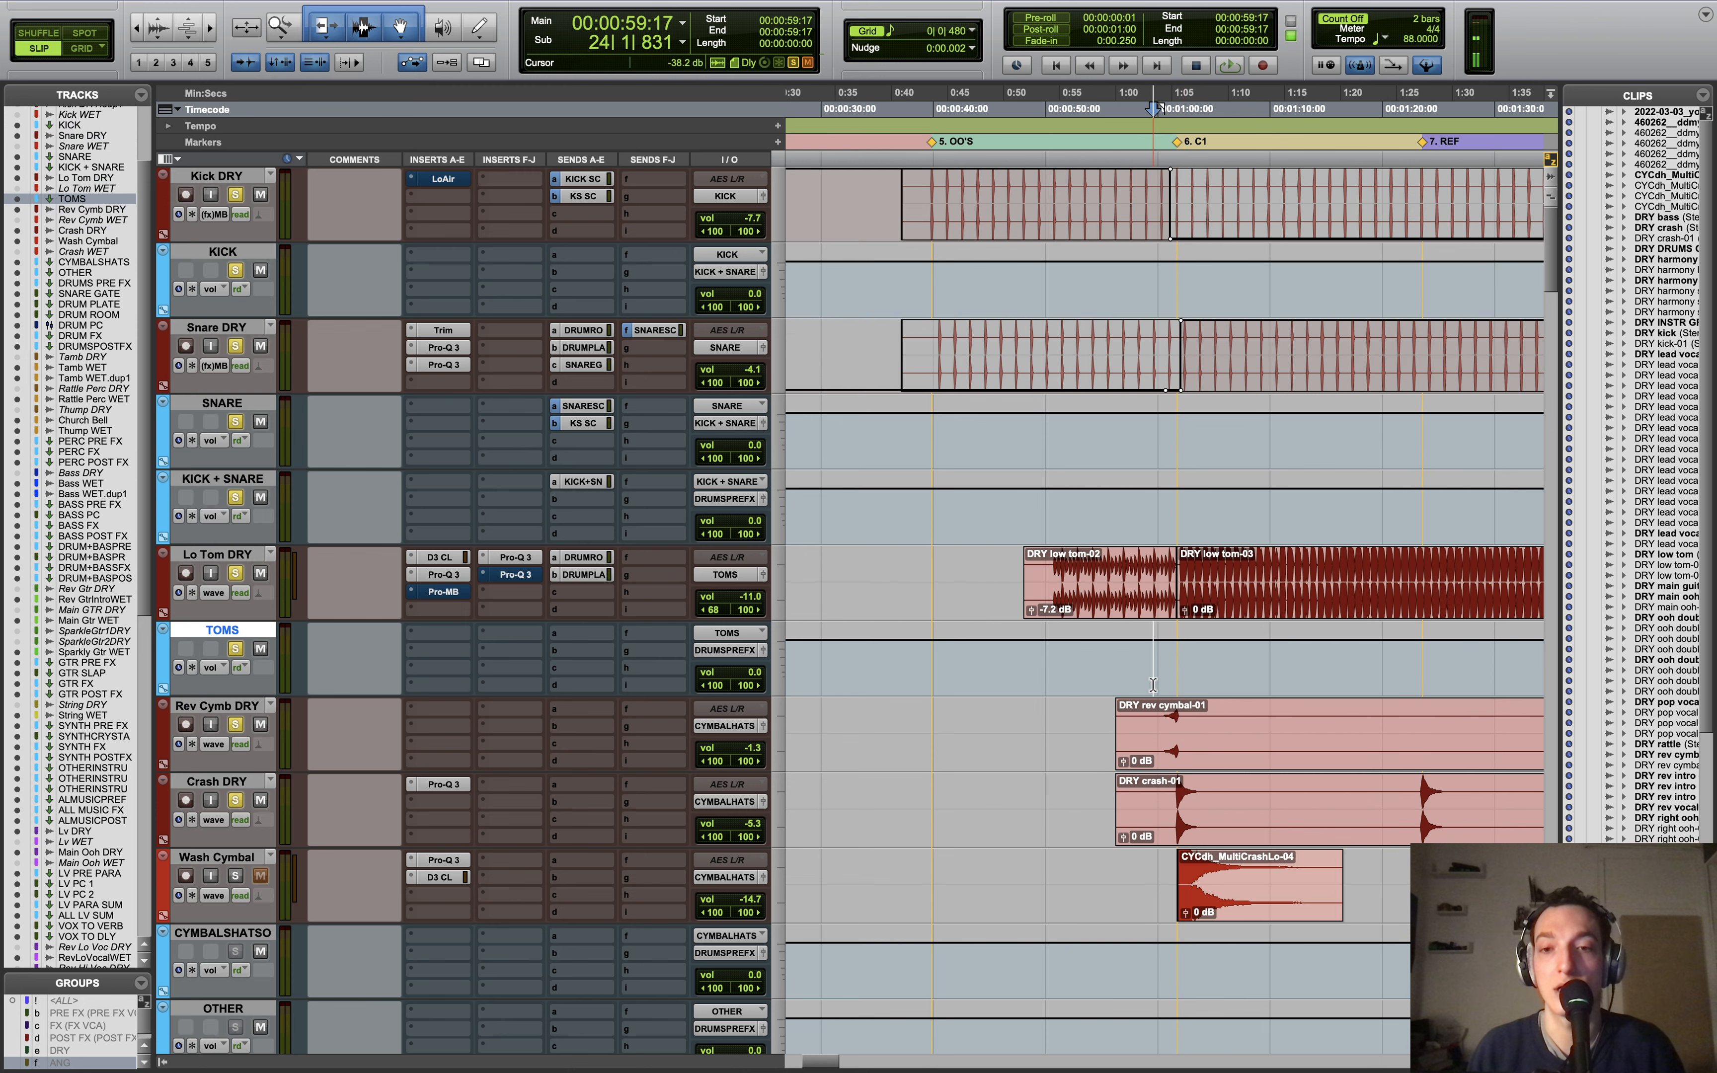
left_click(1142, 680)
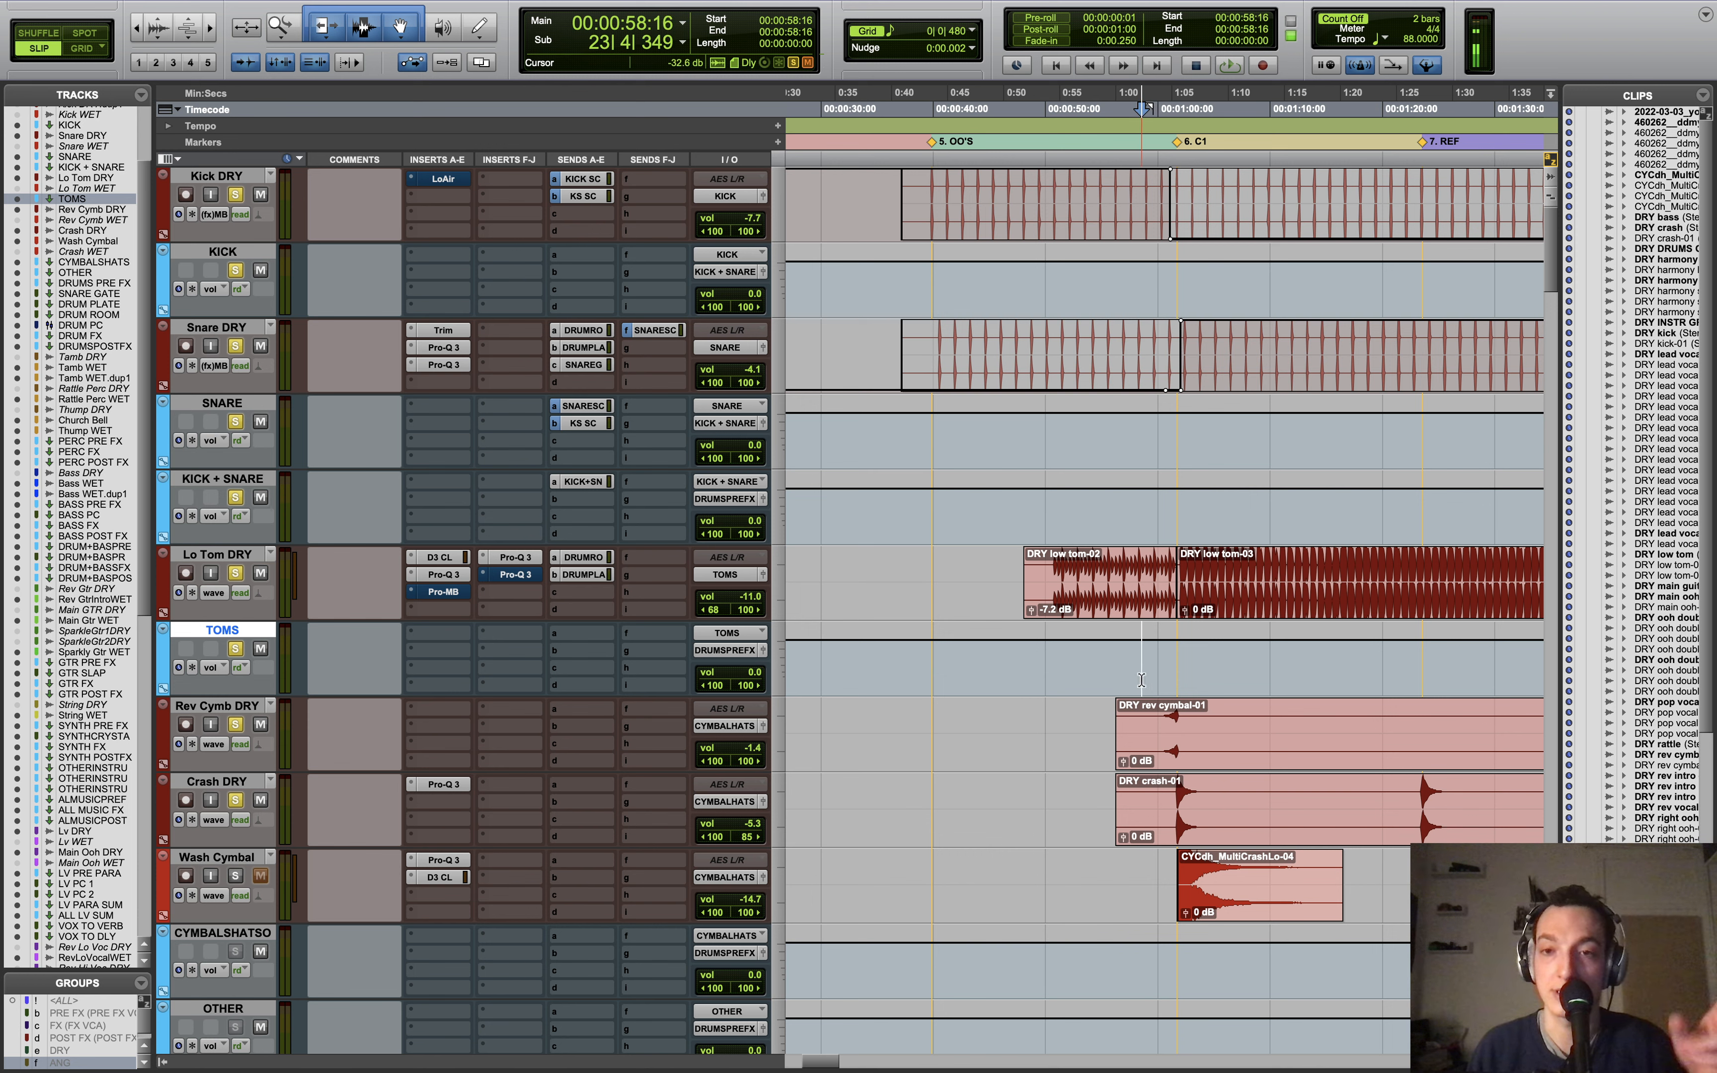
key("space")
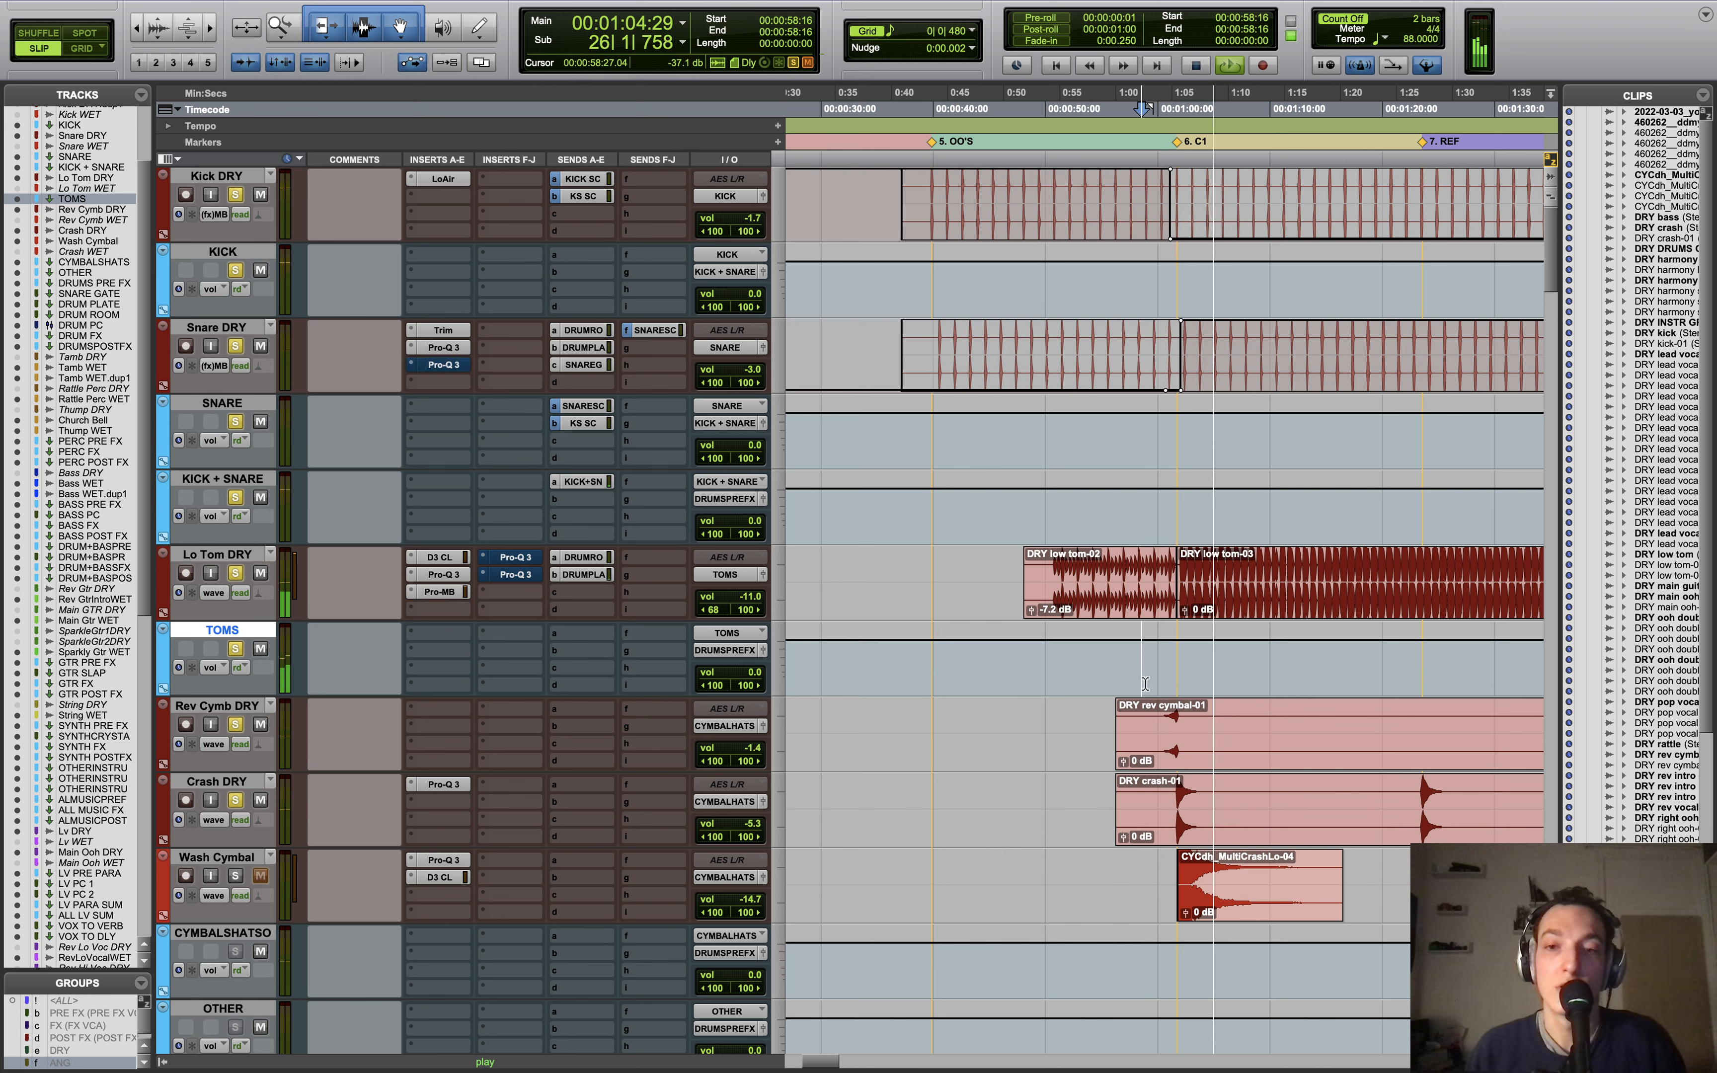
key("space")
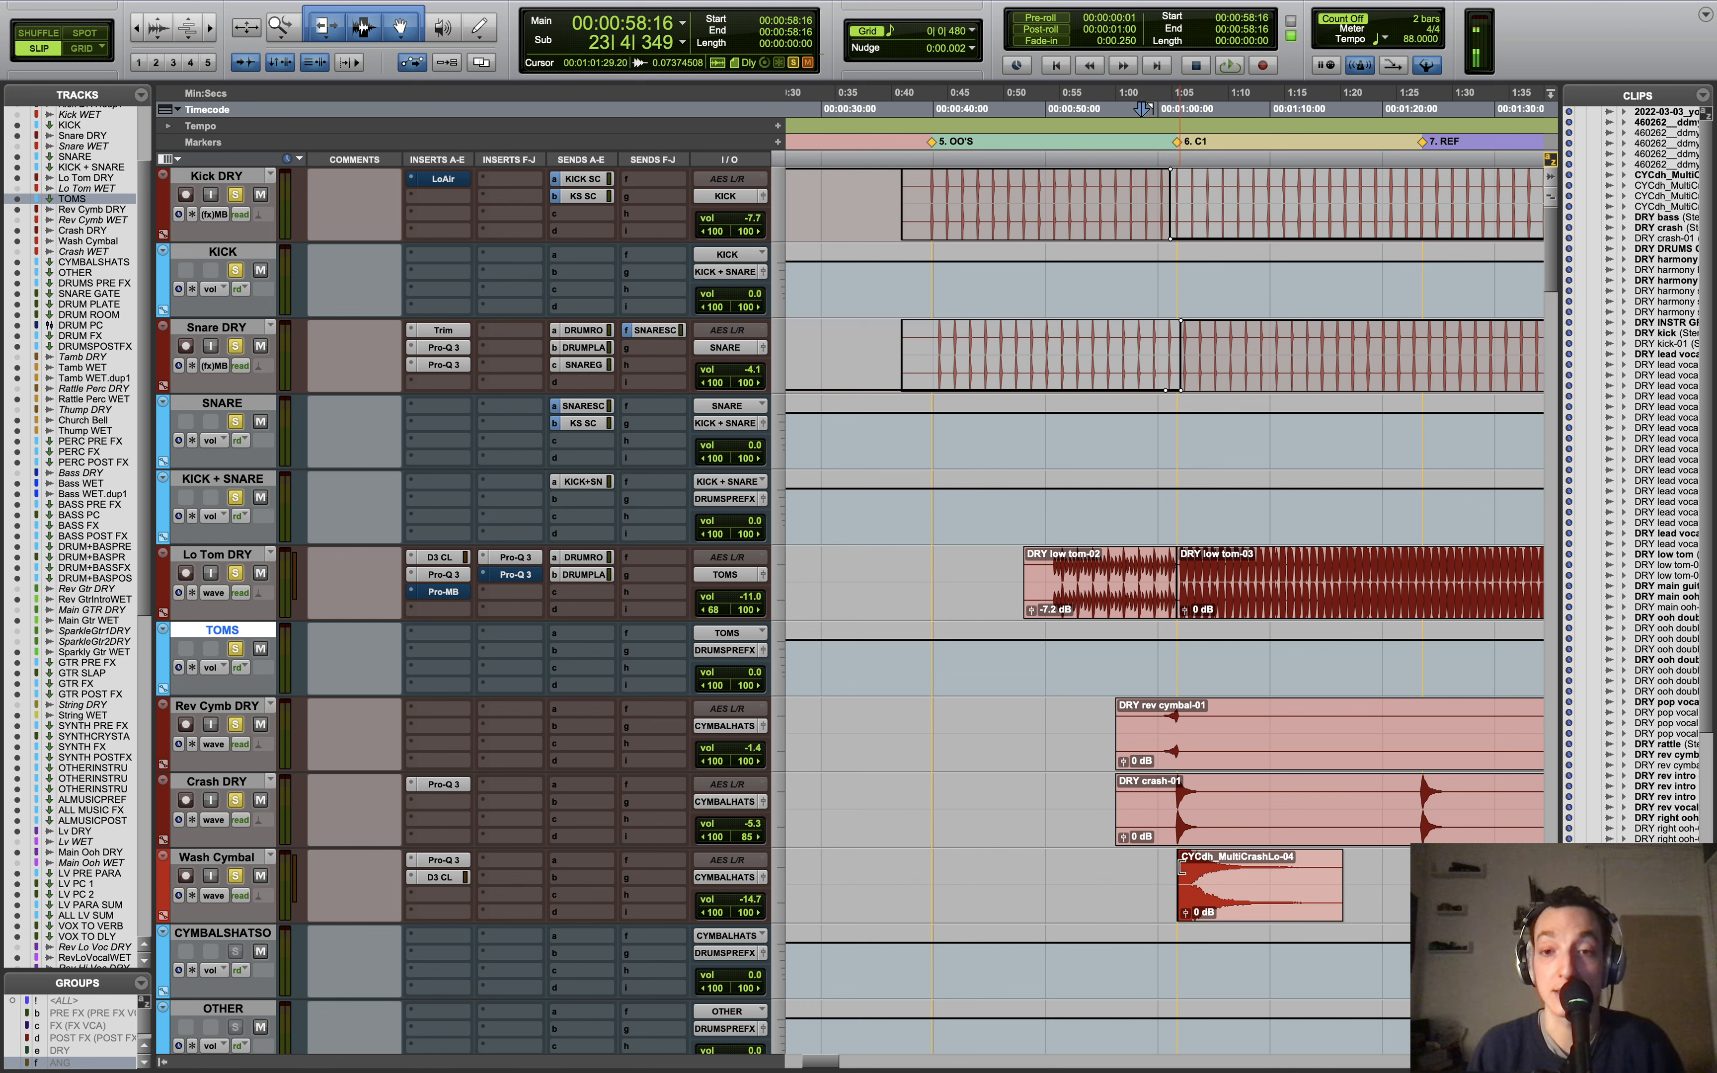
Step: Play the drums with Wash Cymbal also soloed, and examine the 2973.7 Hz band in Wash Cymbal's Pro-Q 3 with playback stopped
key("space")
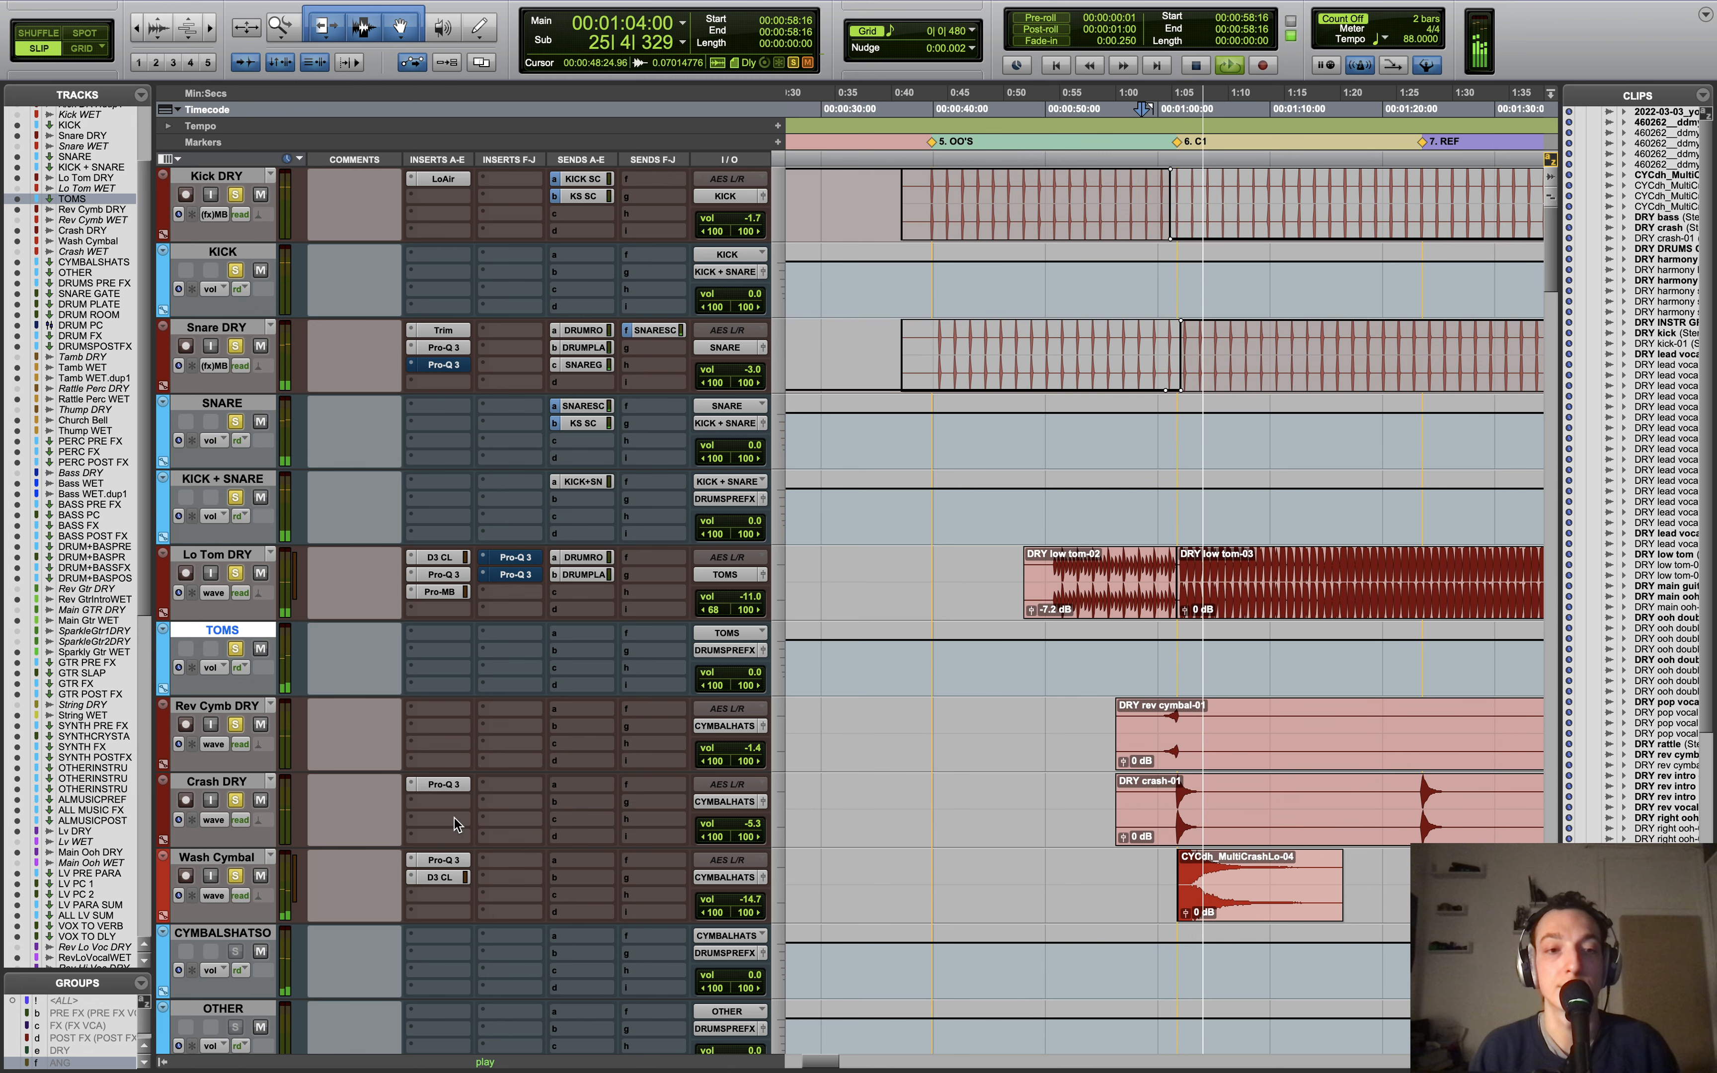
left_click(455, 861)
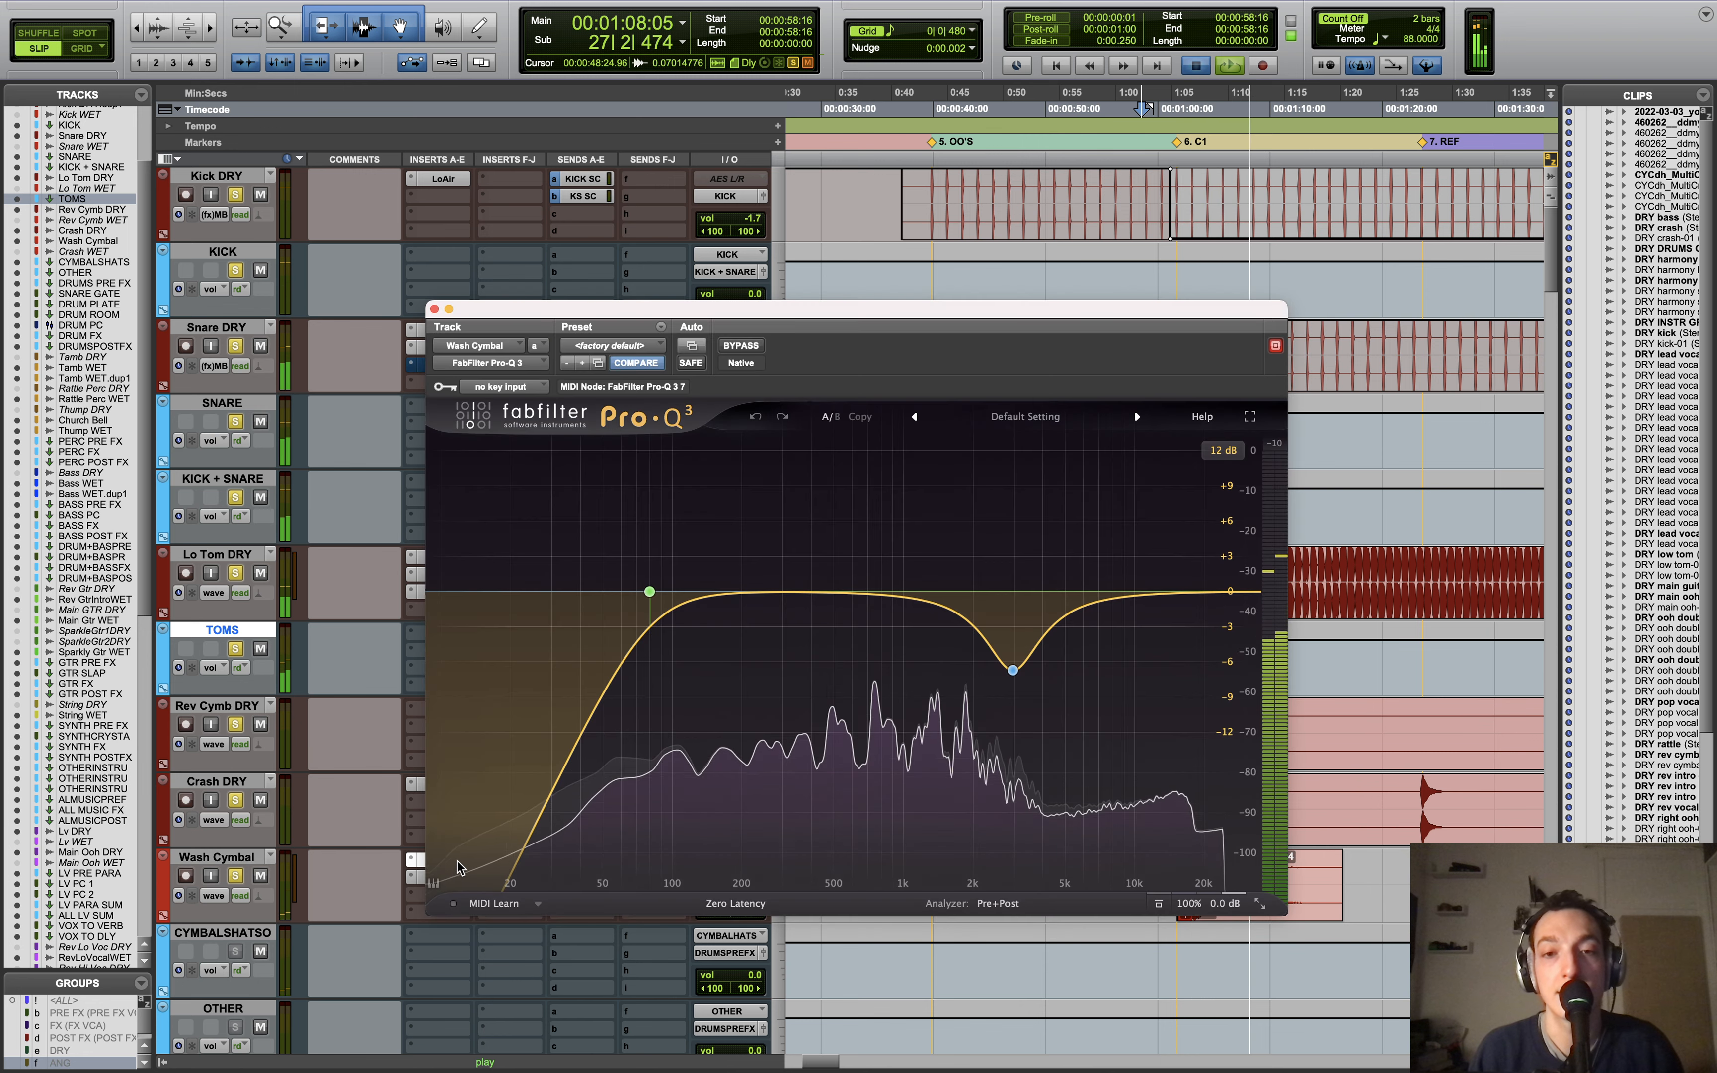
key("space")
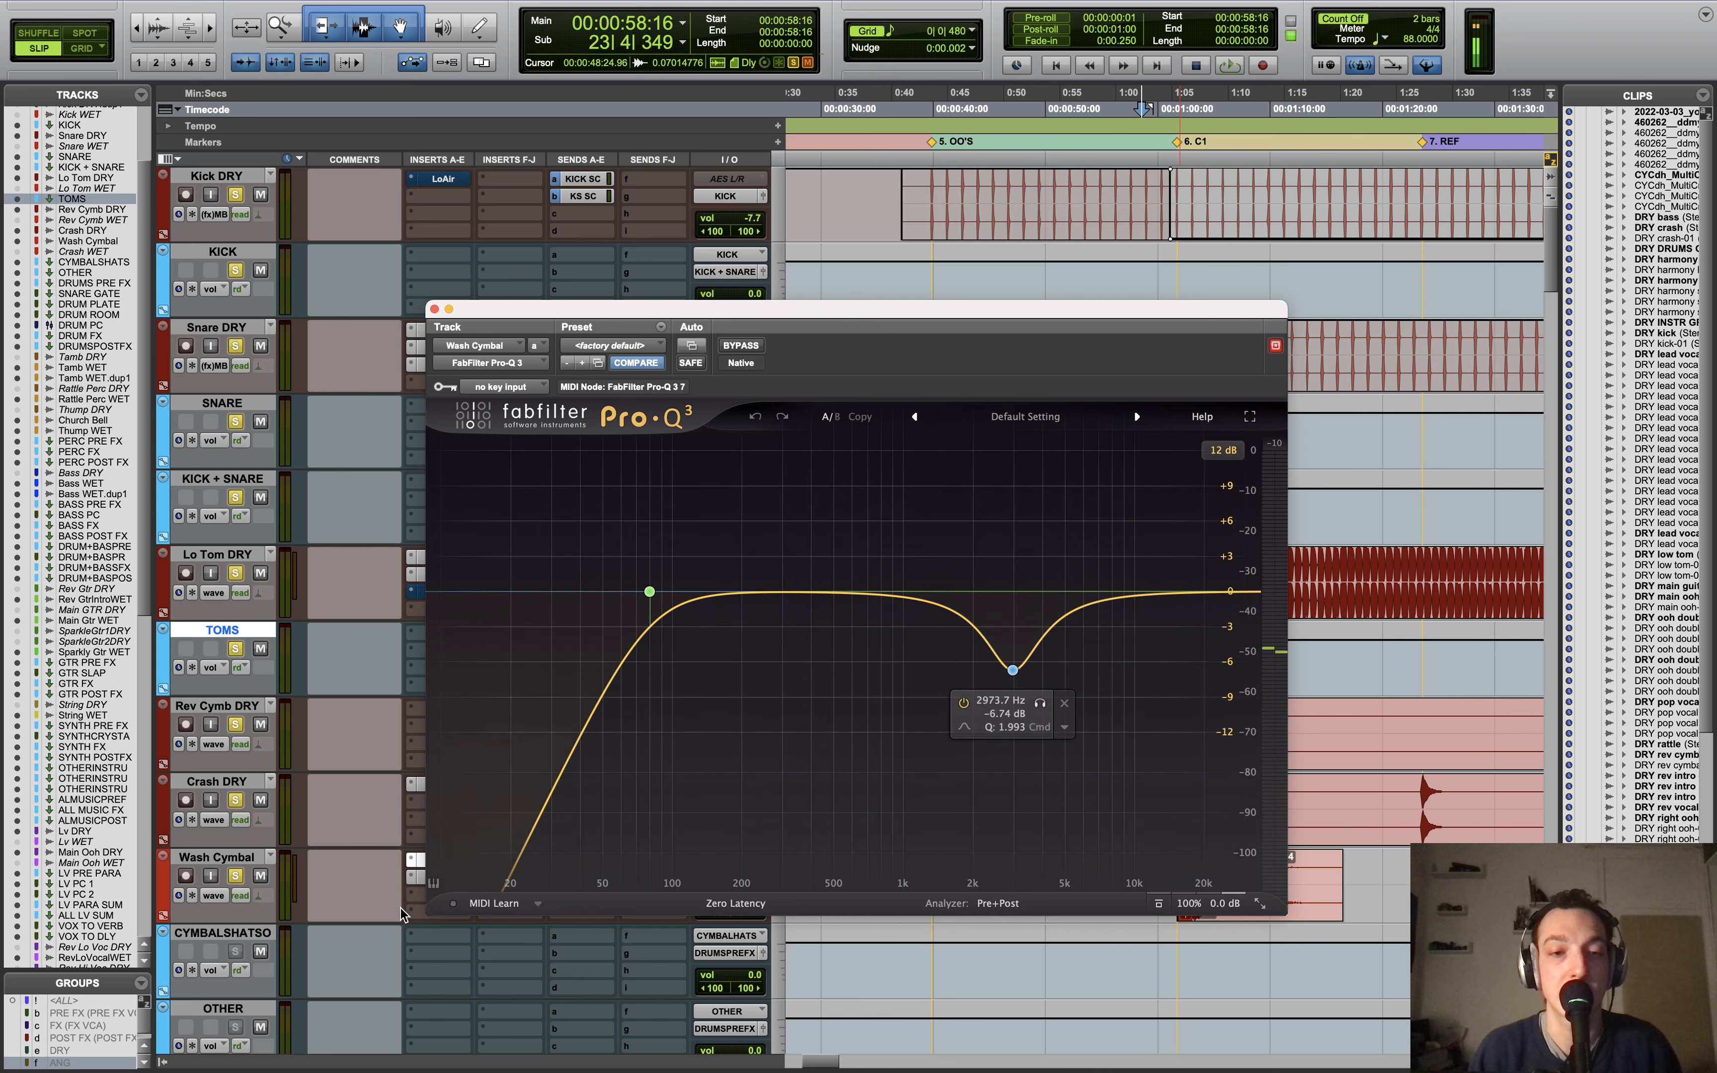
Step: Examine Wash Cymbal's Dyn3 Compressor/Limiter settings and its KICK SC key input, and close the plug-in
left_click(424, 879)
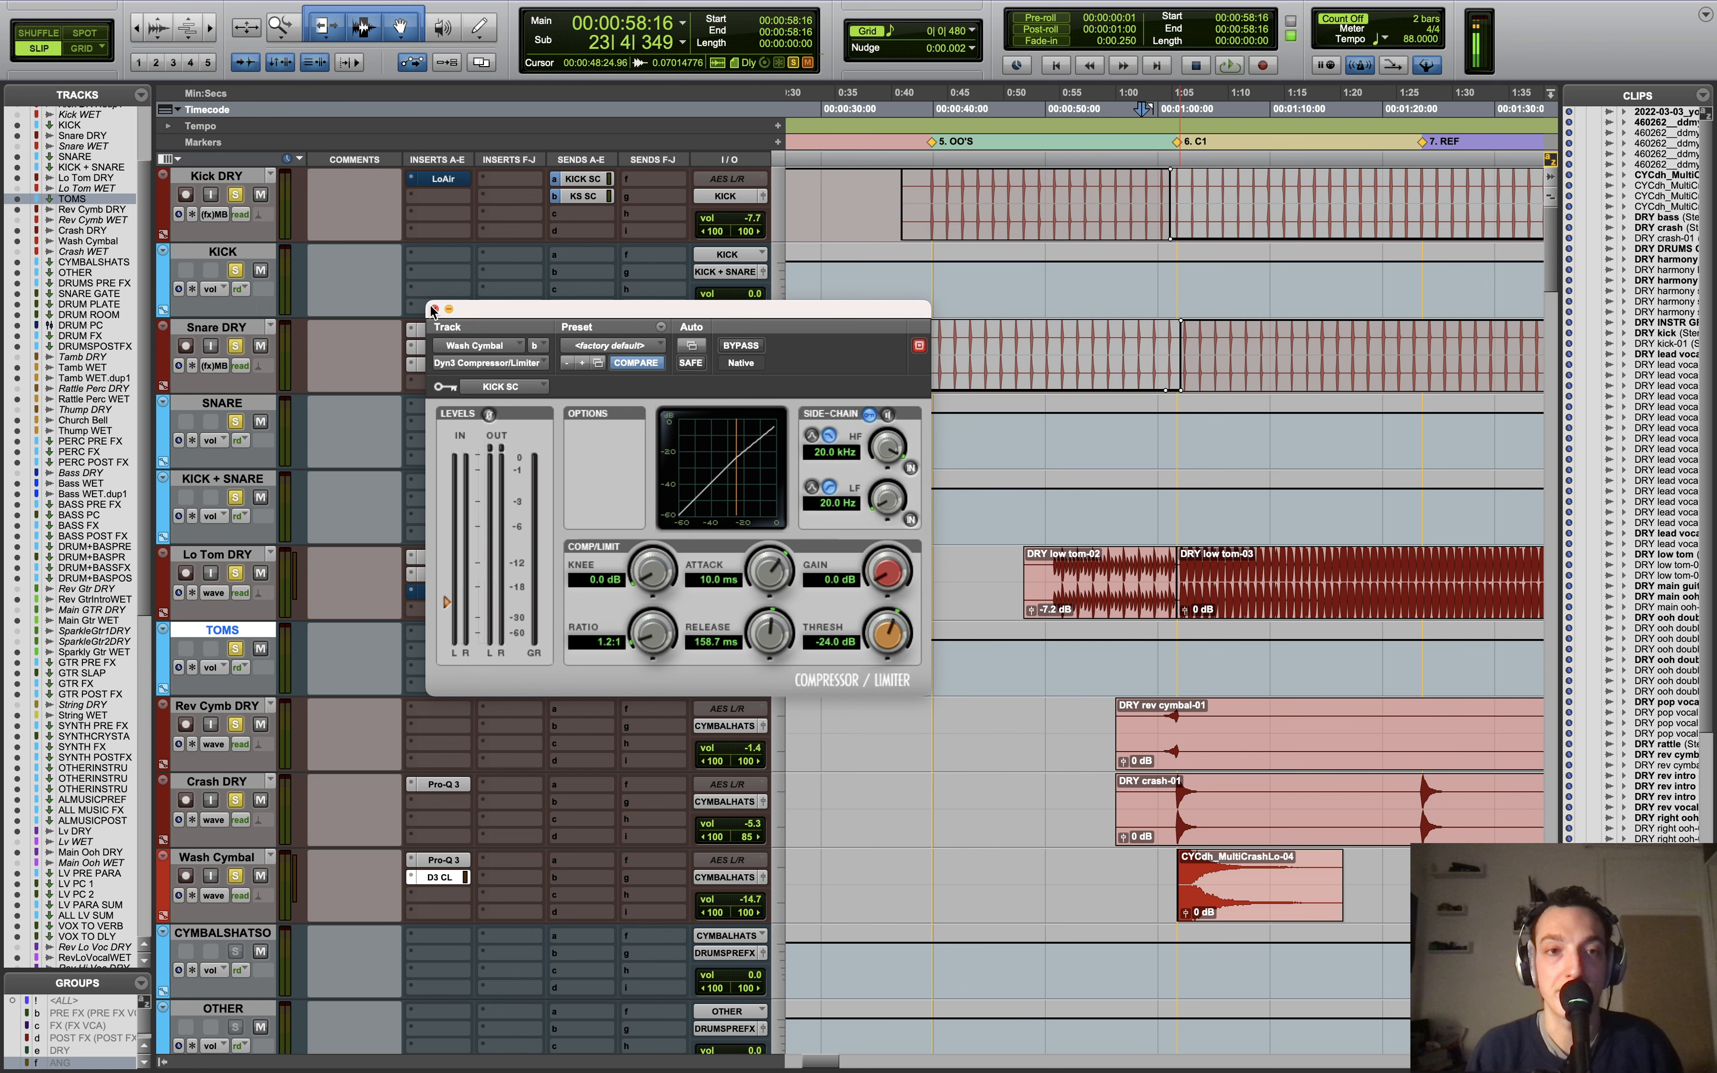
left_click(434, 309)
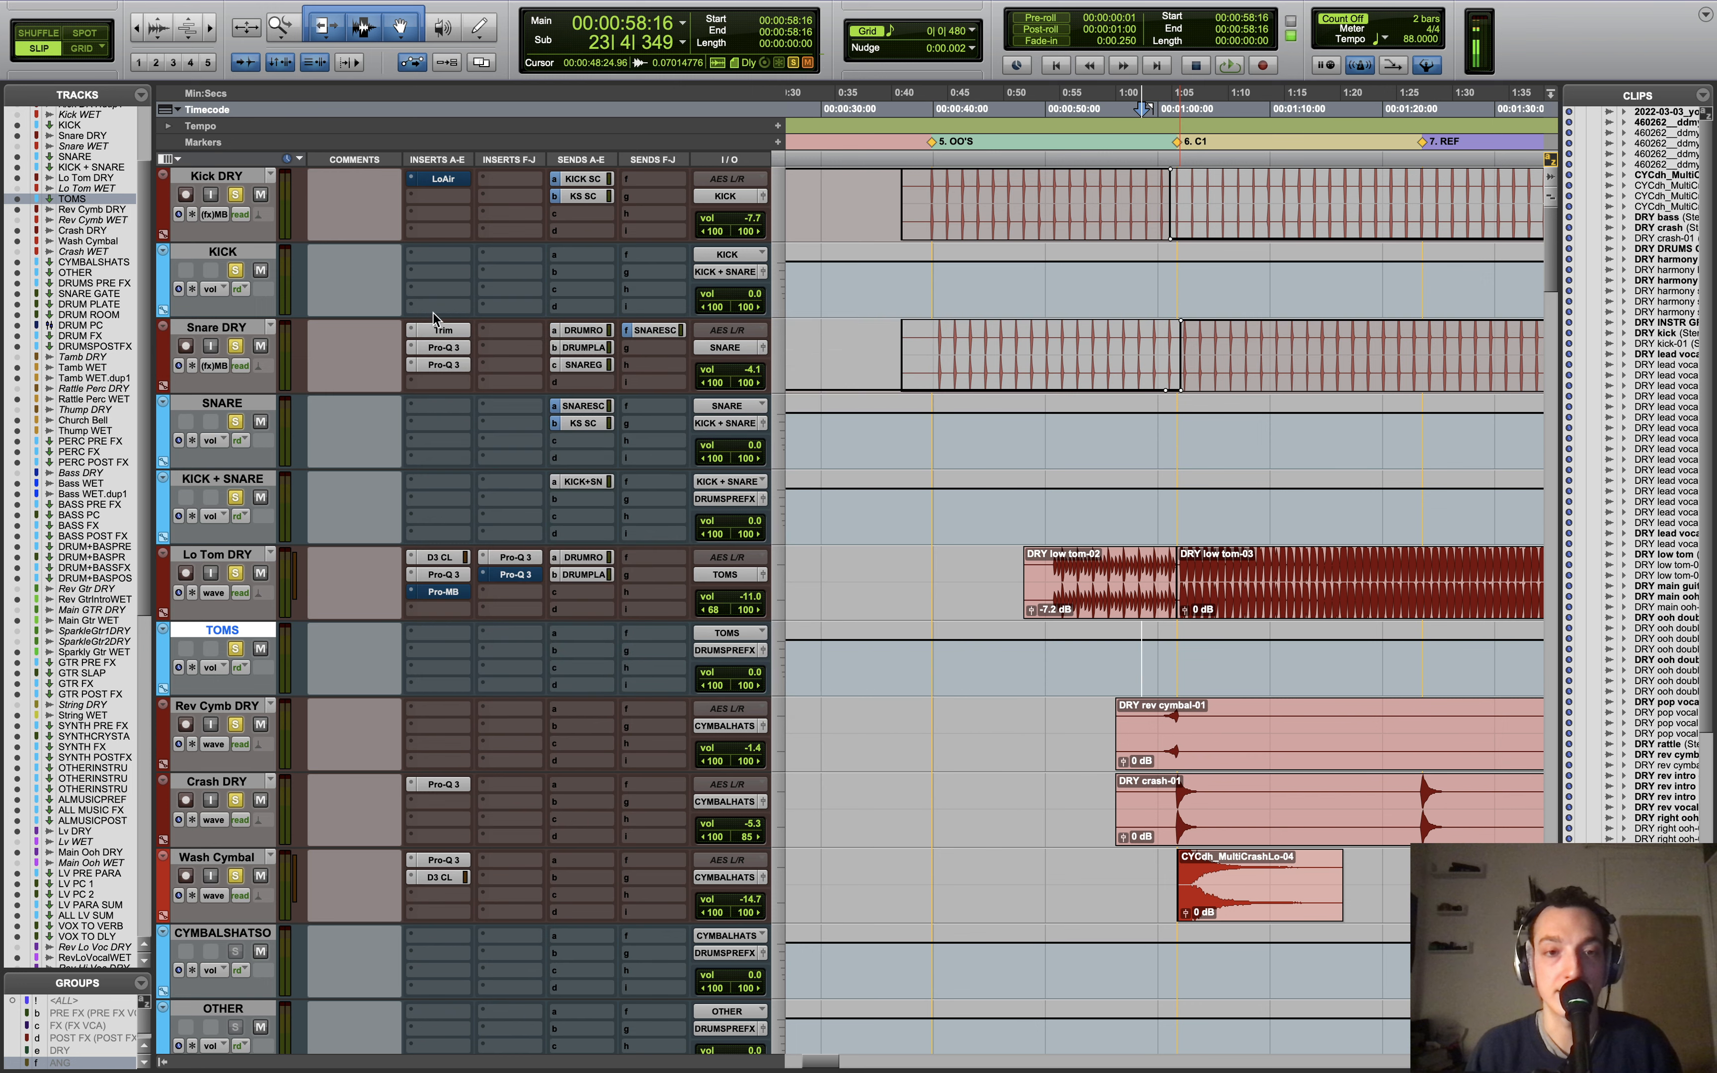
left_click(447, 878)
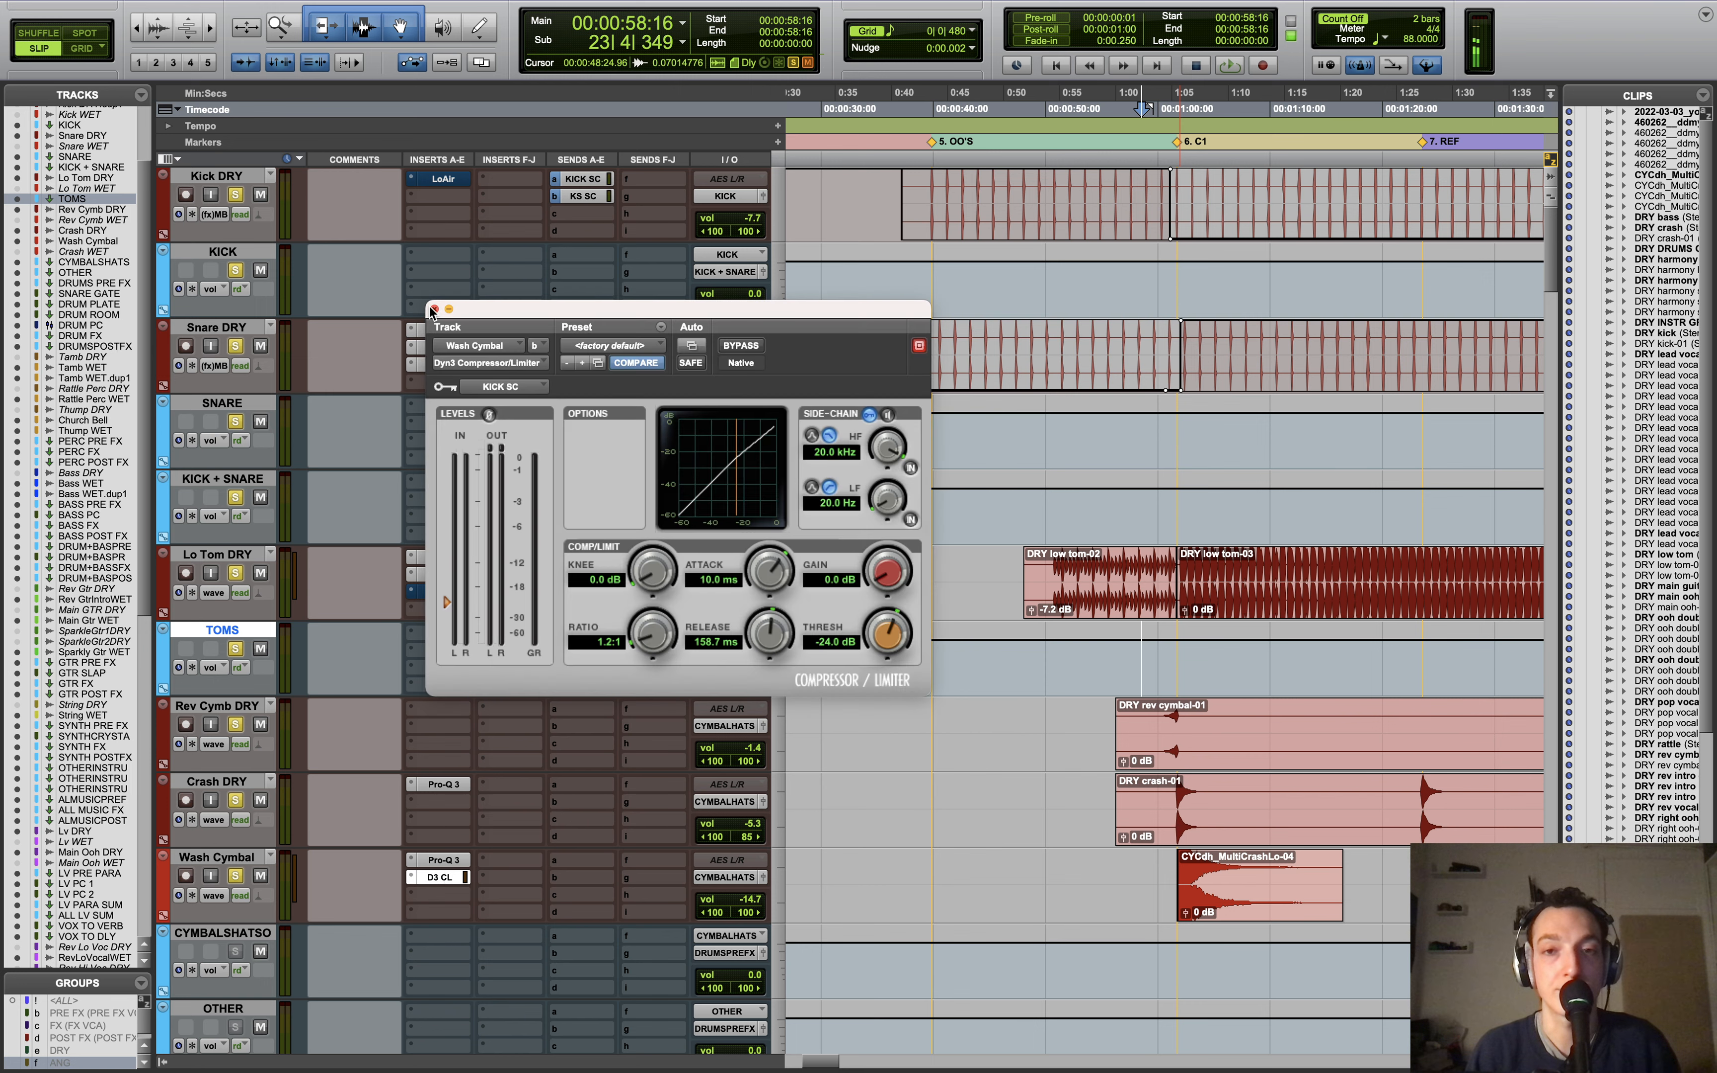
left_click(434, 310)
Step: Locate the percussion tracks below the drum buses, solo only Tamb WET, and set the playback start to 00:01:01:06 before the C1 marker
scroll(1228, 750, "left", 2)
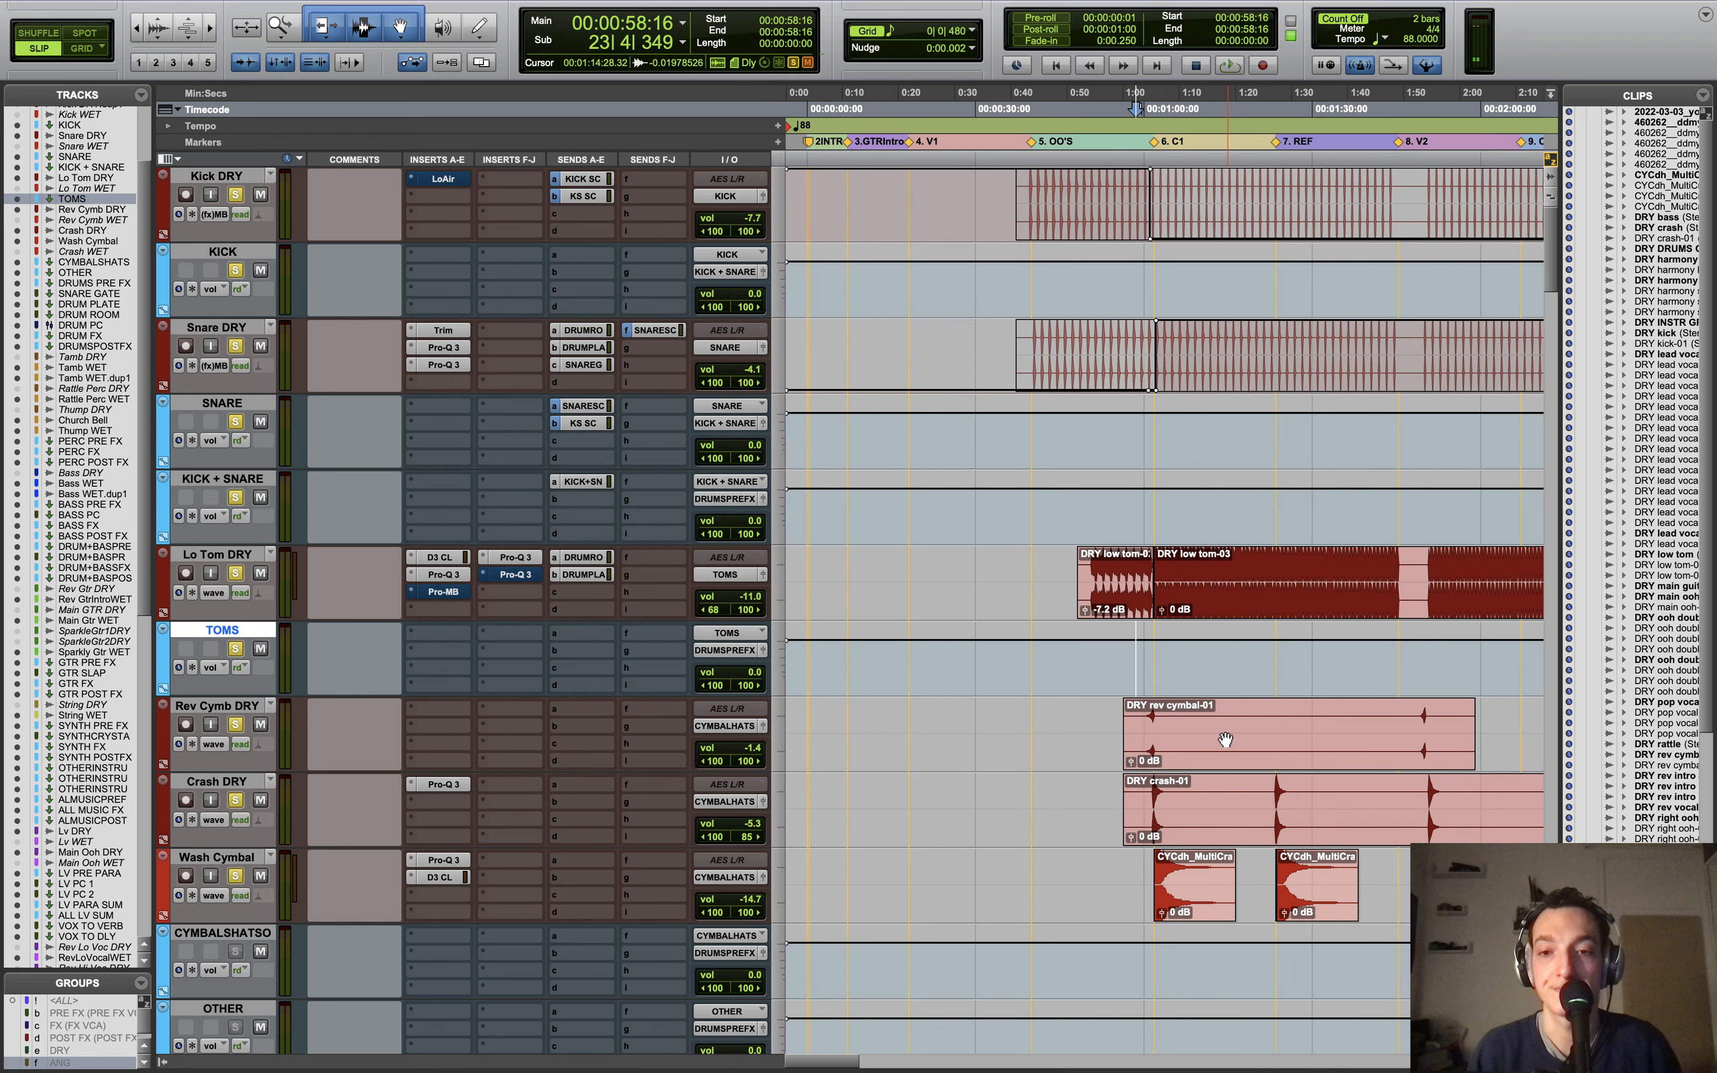
scroll(1257, 715, "down", 3)
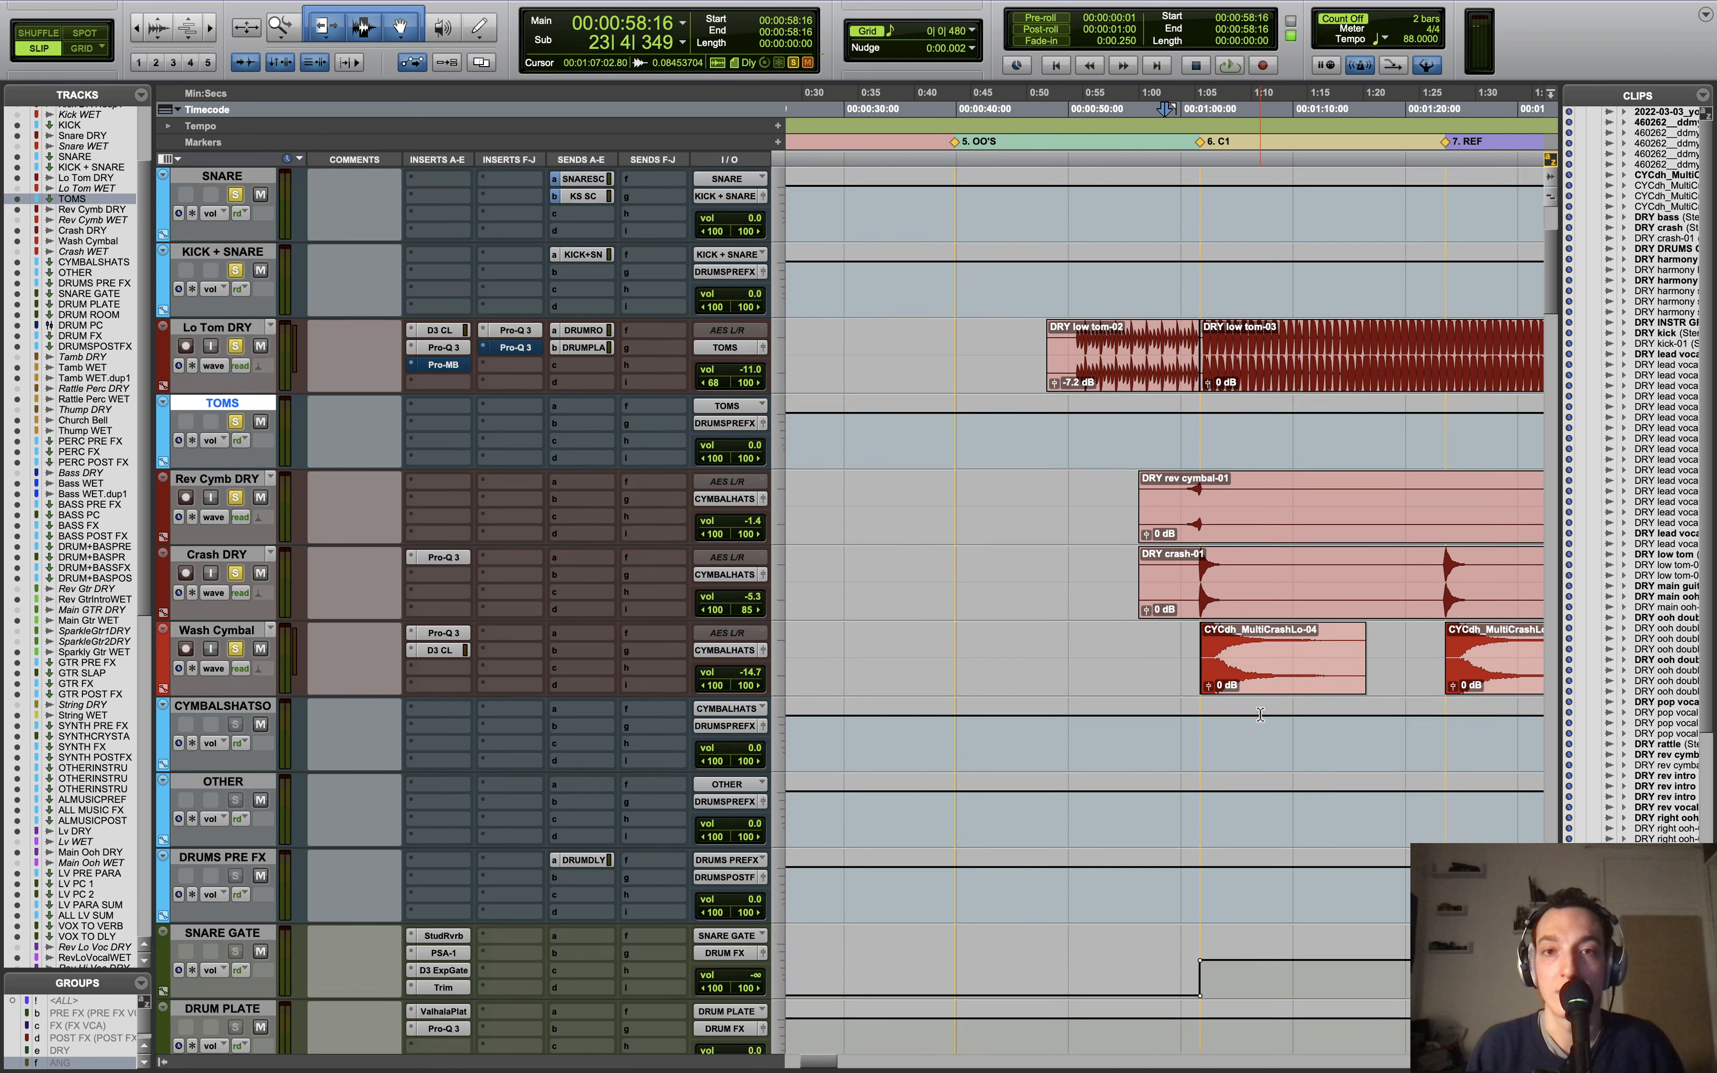
scroll(1258, 715, "up", 3)
scroll(1300, 733, "down", 1)
scroll(1300, 733, "down", 7)
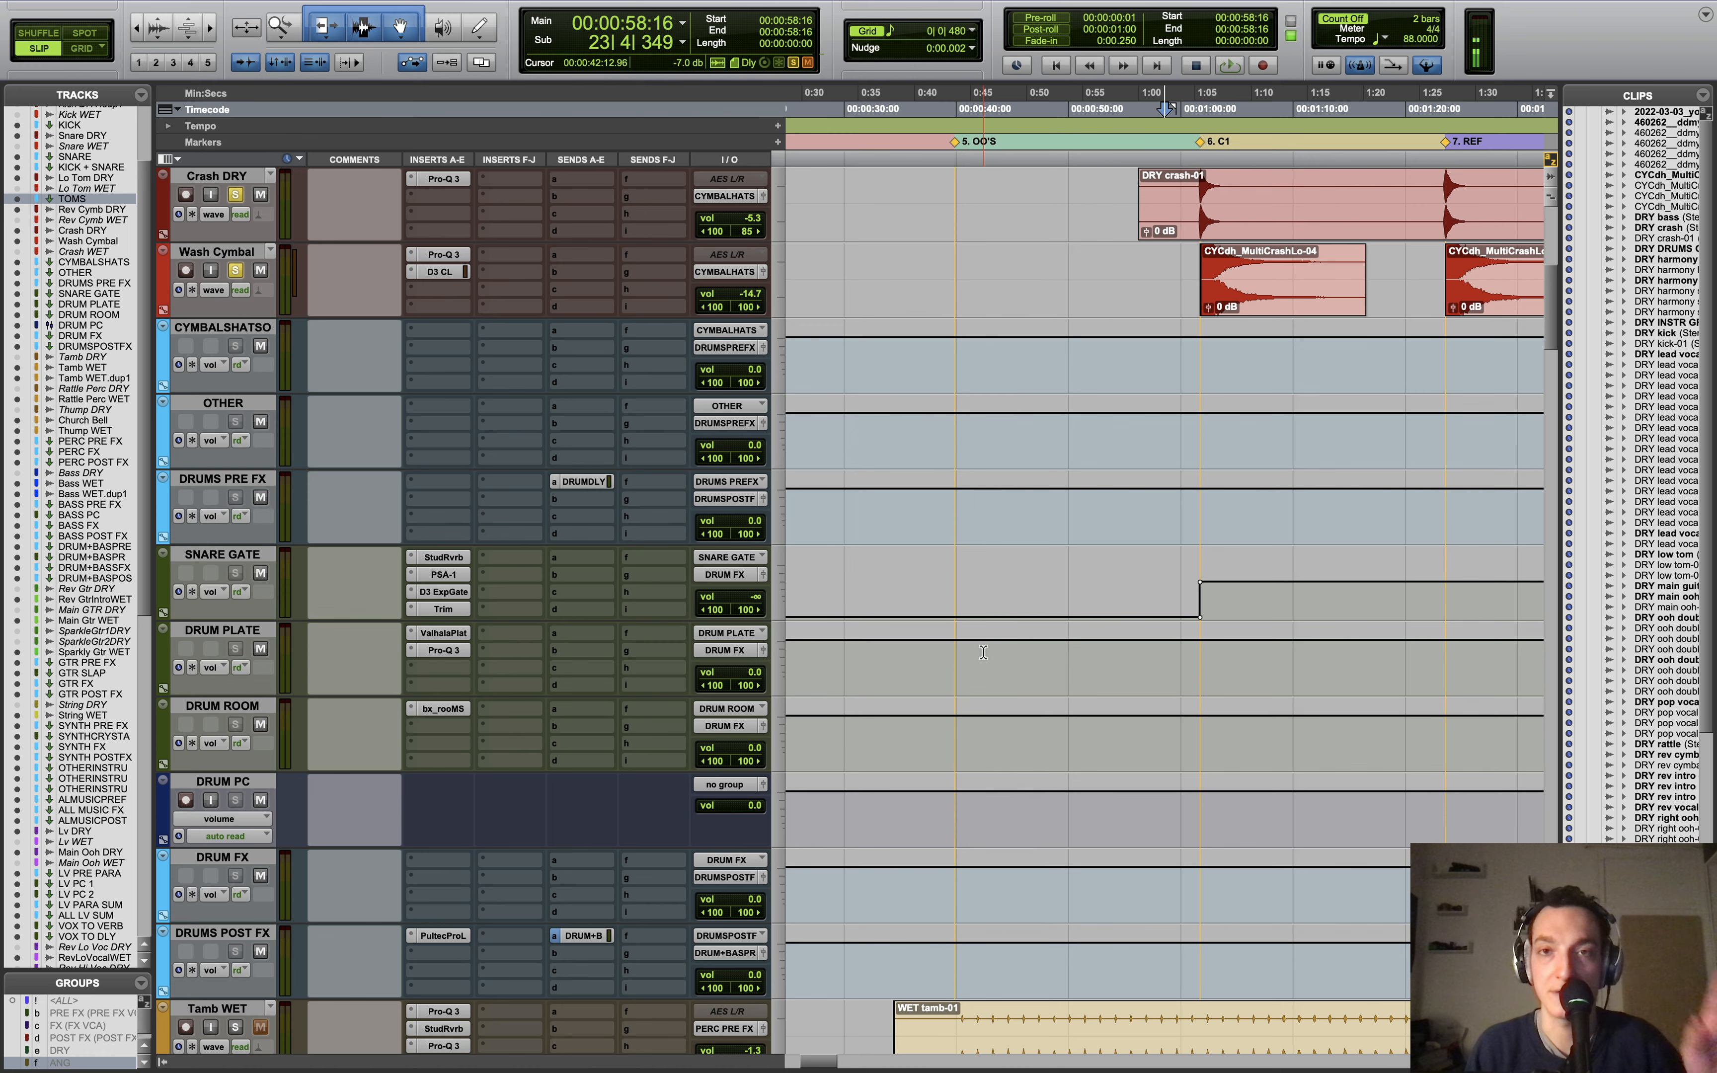
scroll(948, 641, "down", 5)
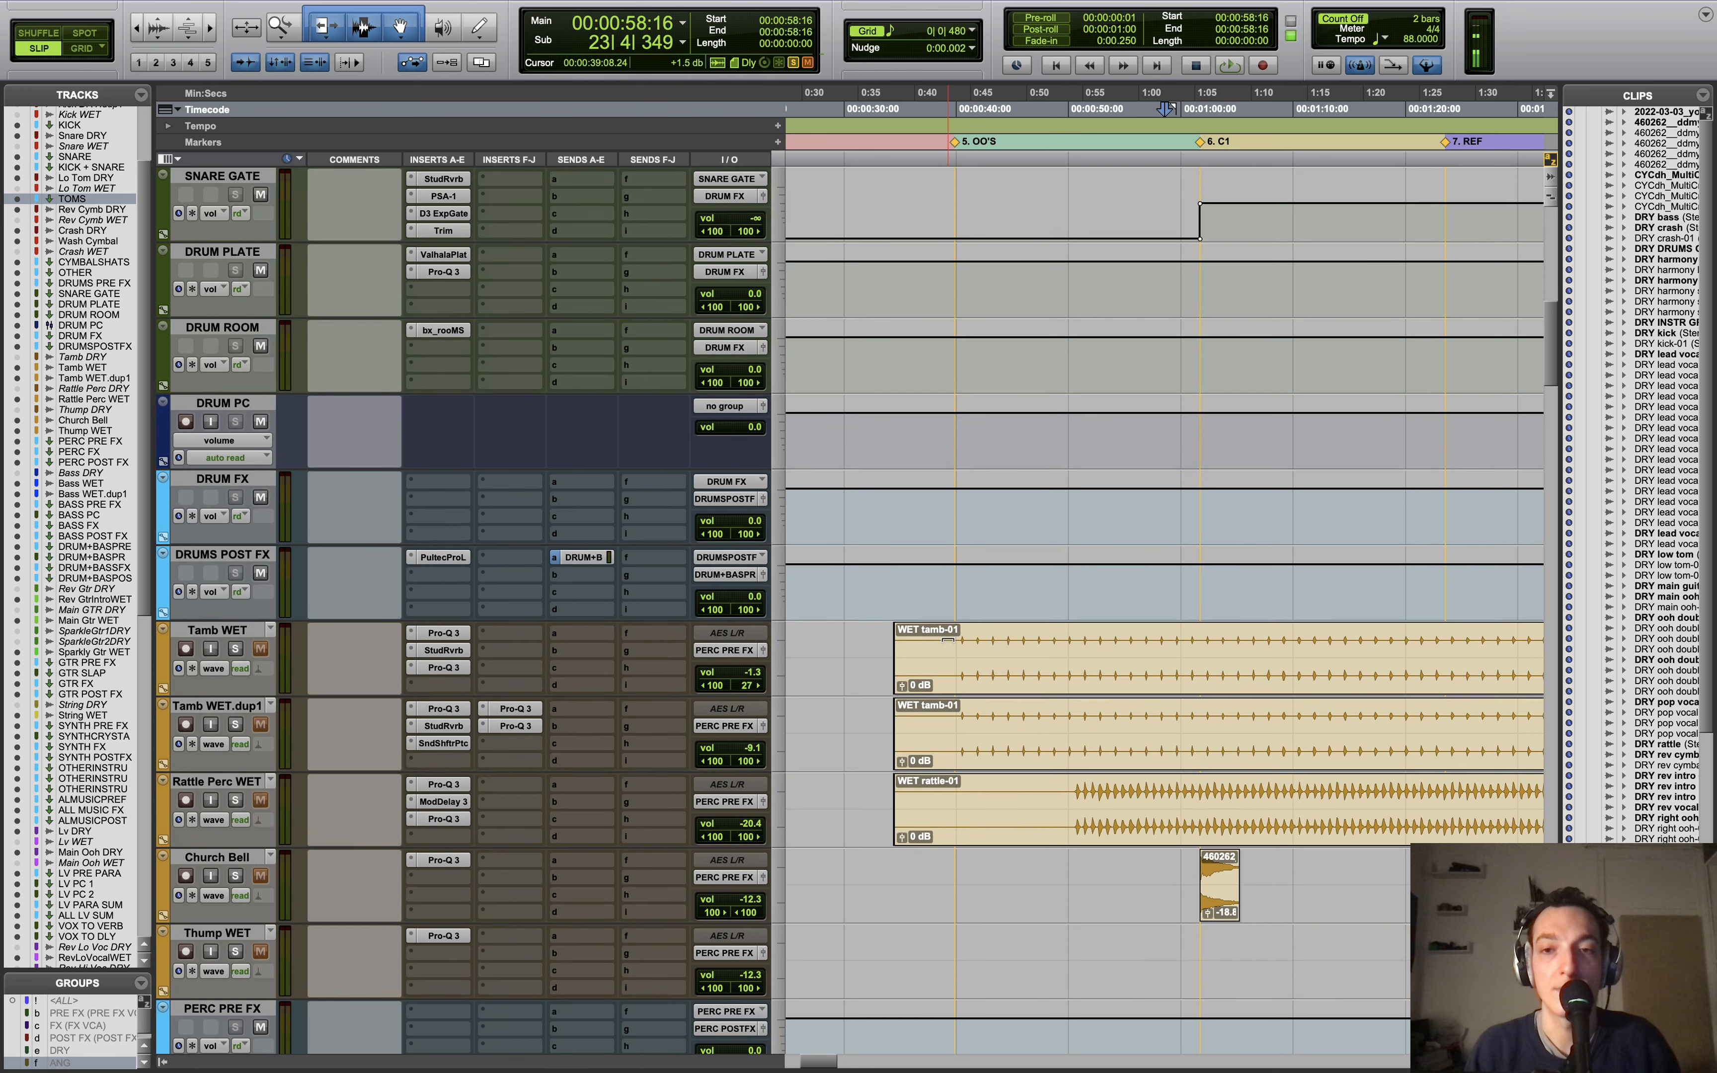
scroll(950, 644, "up", 10)
scroll(1318, 623, "down", 12)
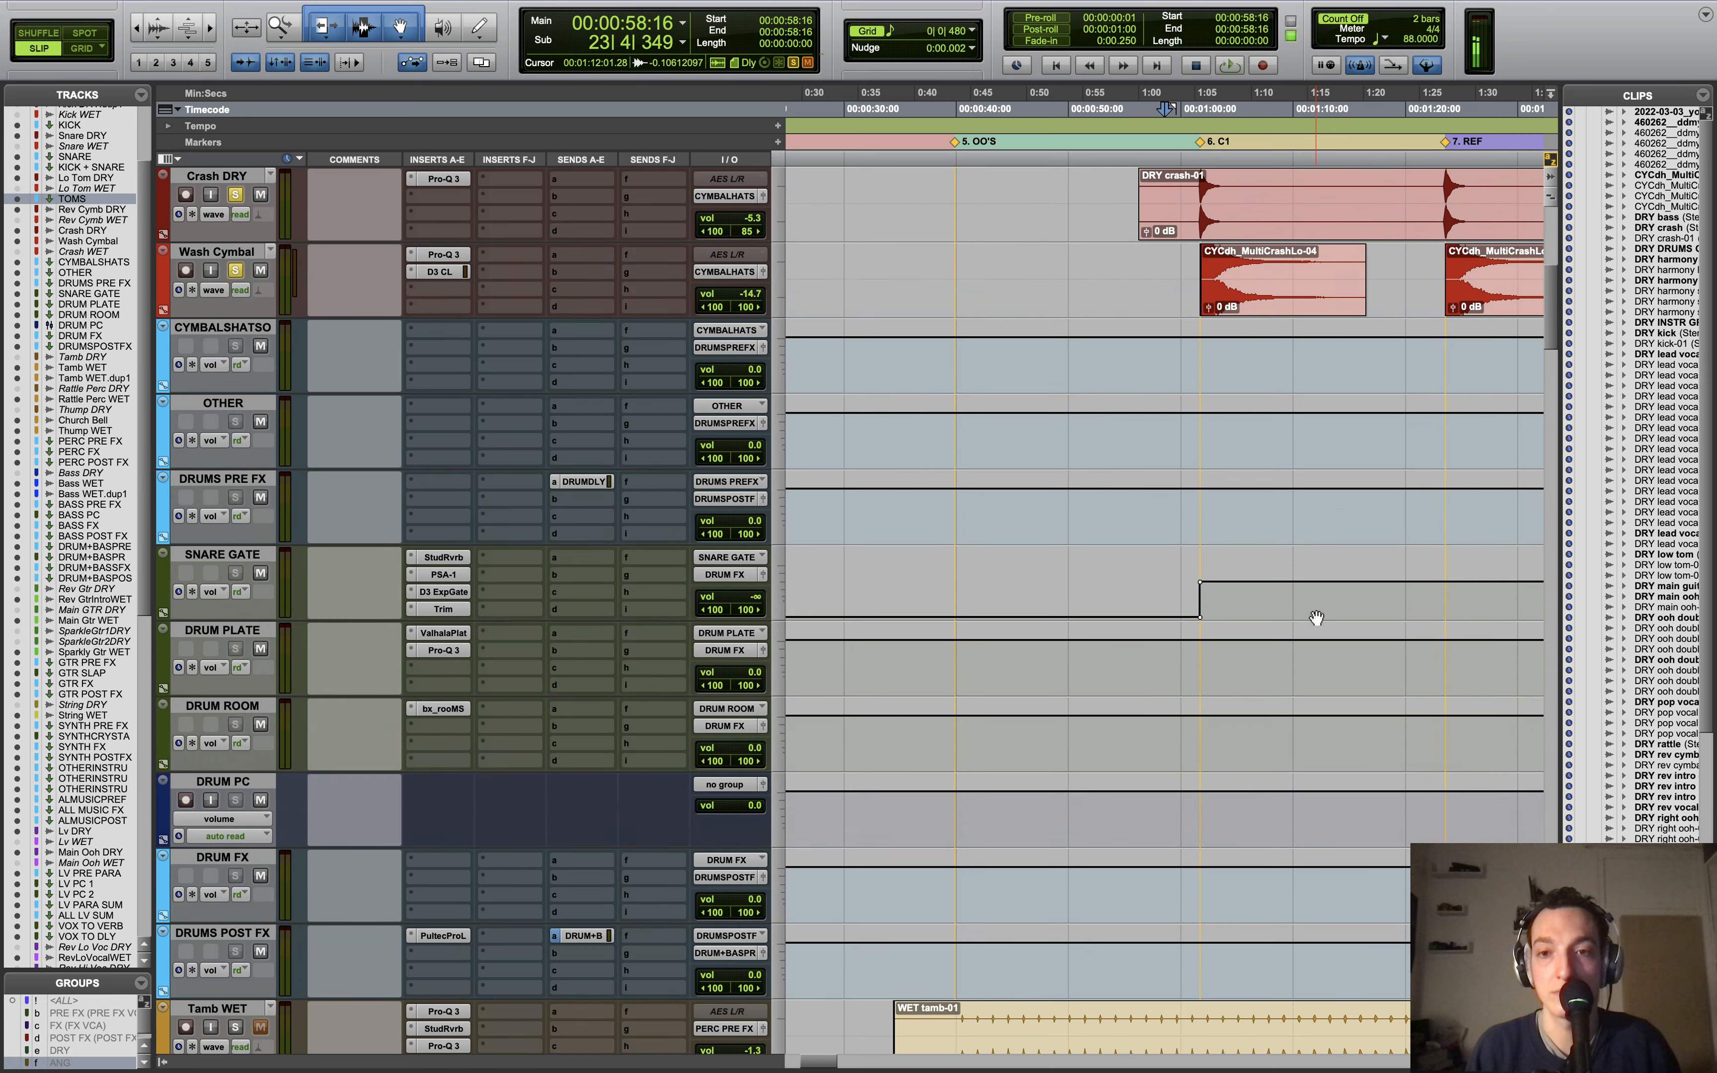
left_click(1195, 369)
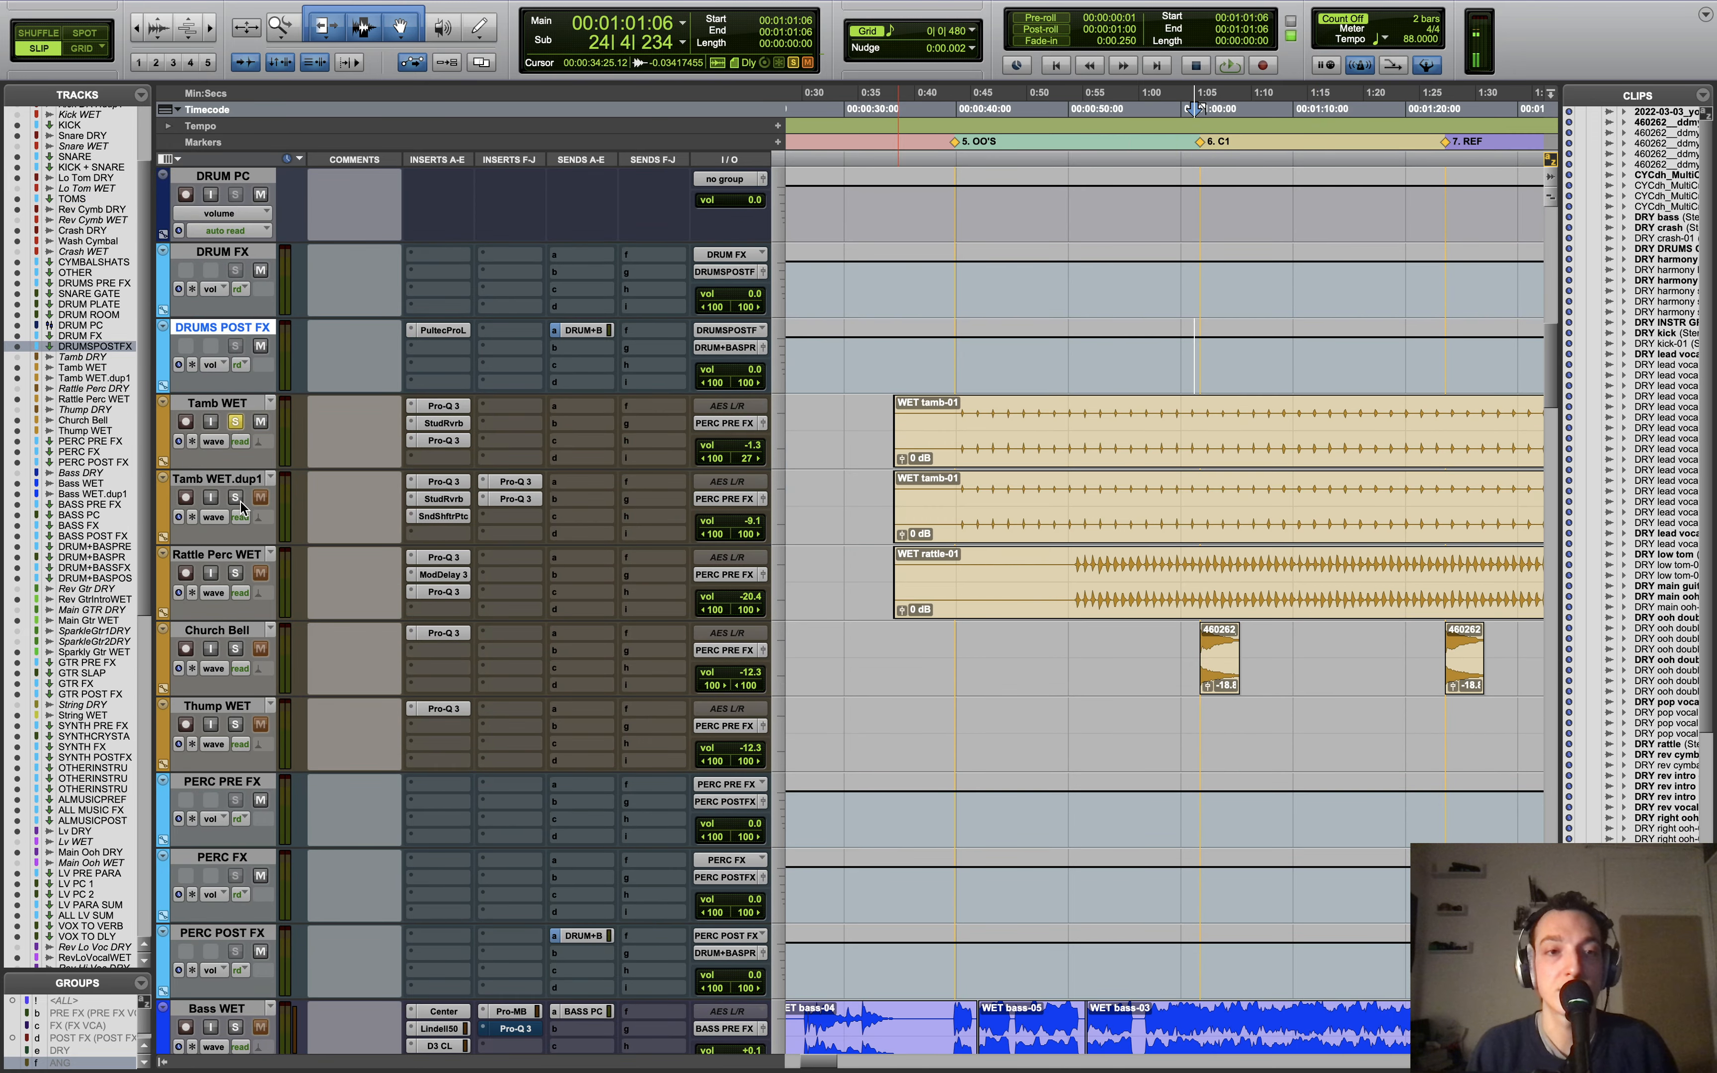
Step: Play Tamb WET together with Tamb WET.dup1, stop playback, and leave only Tamb WET soloed
key("space")
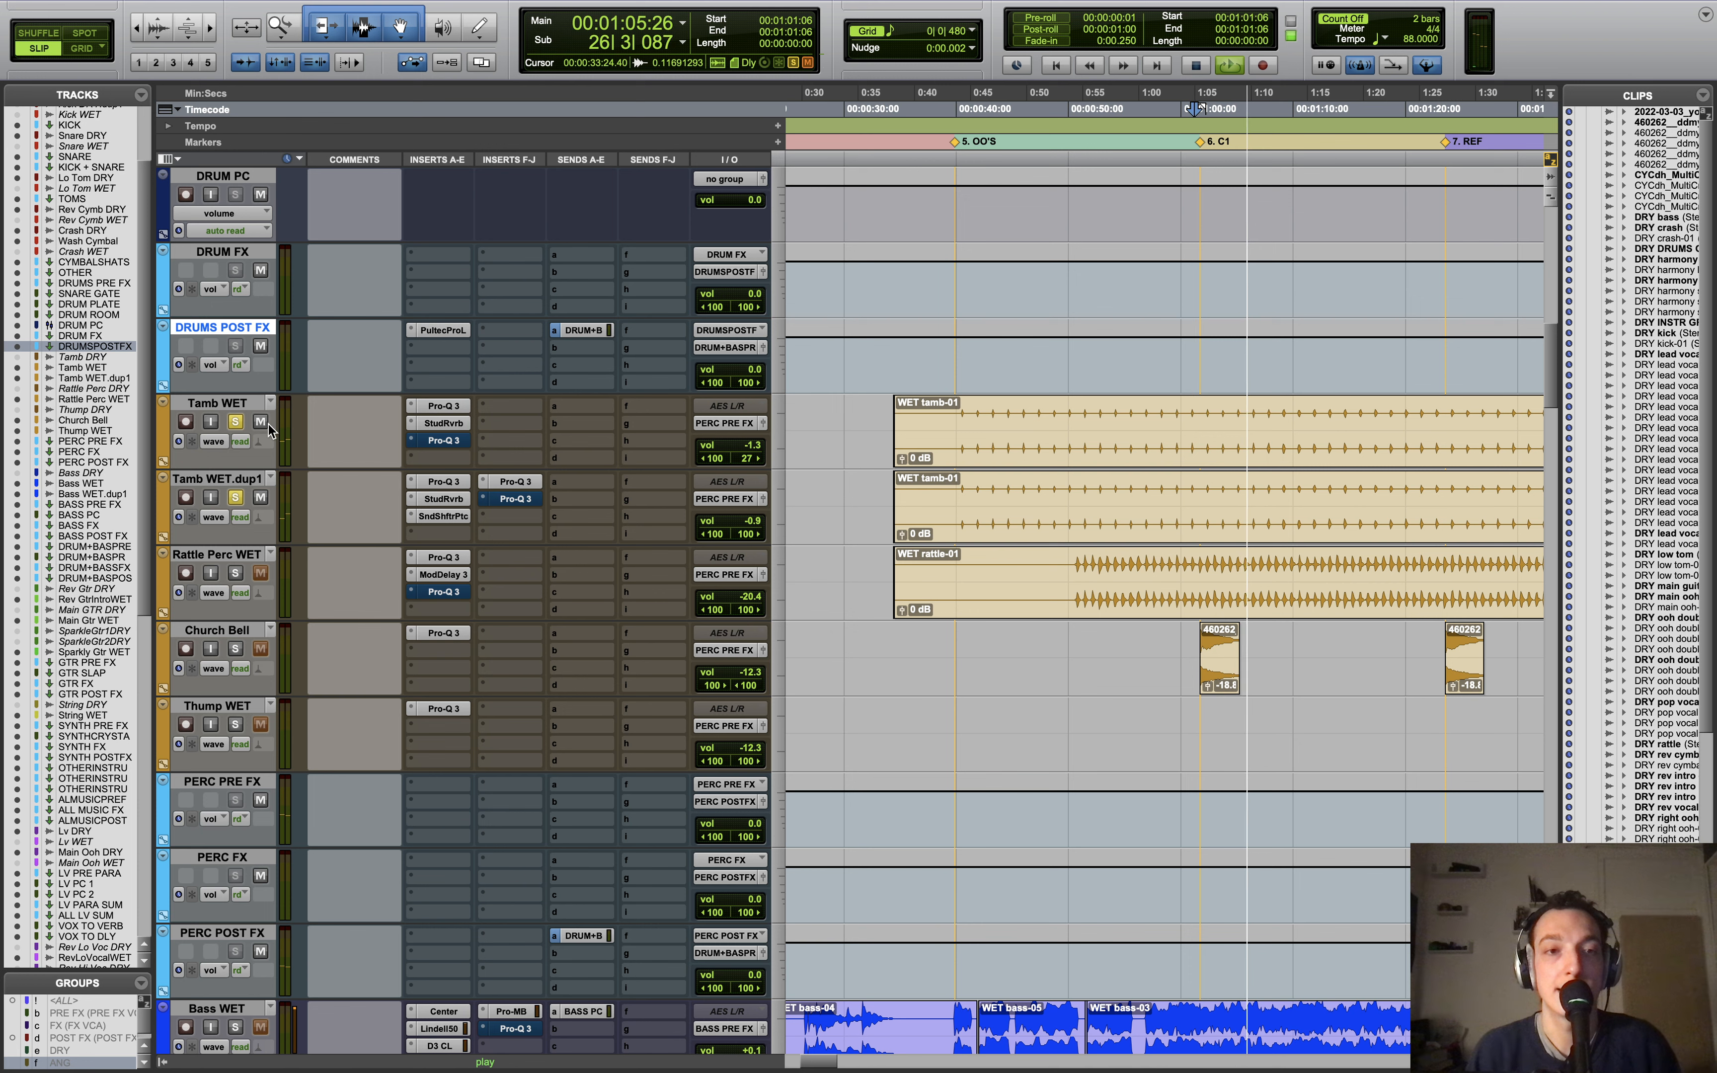
key("space")
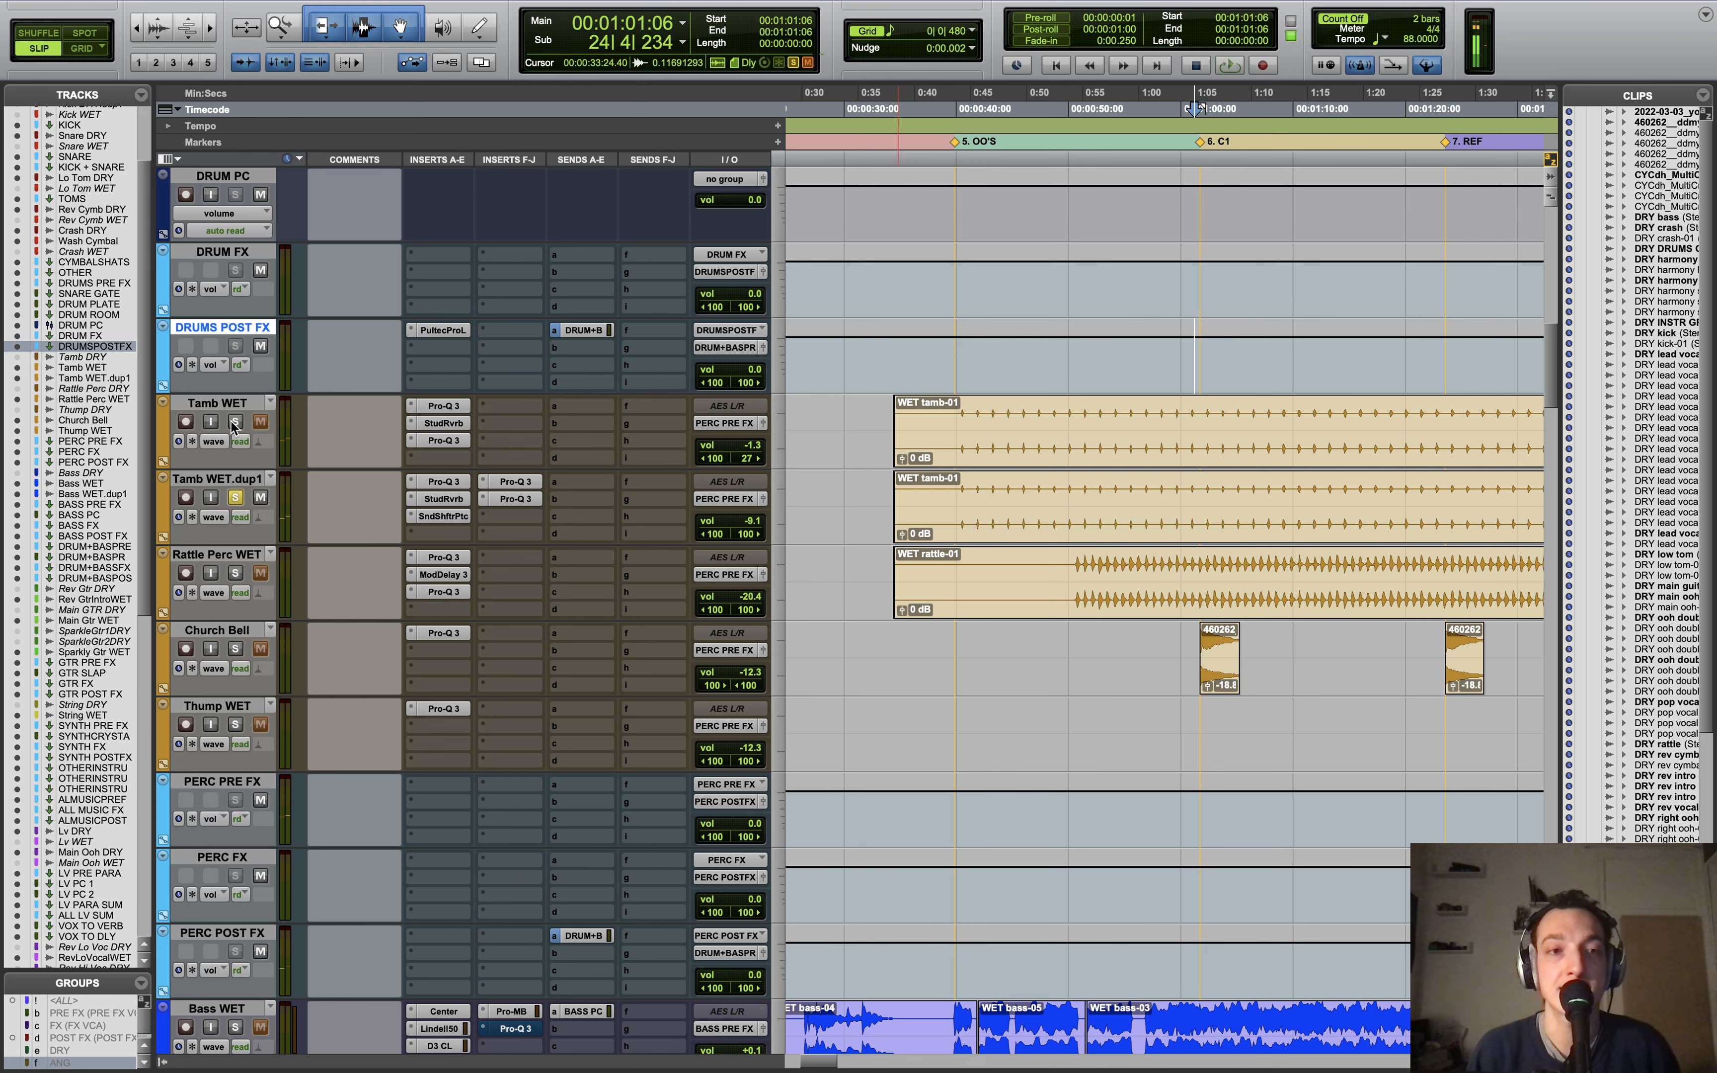
left_click(235, 422)
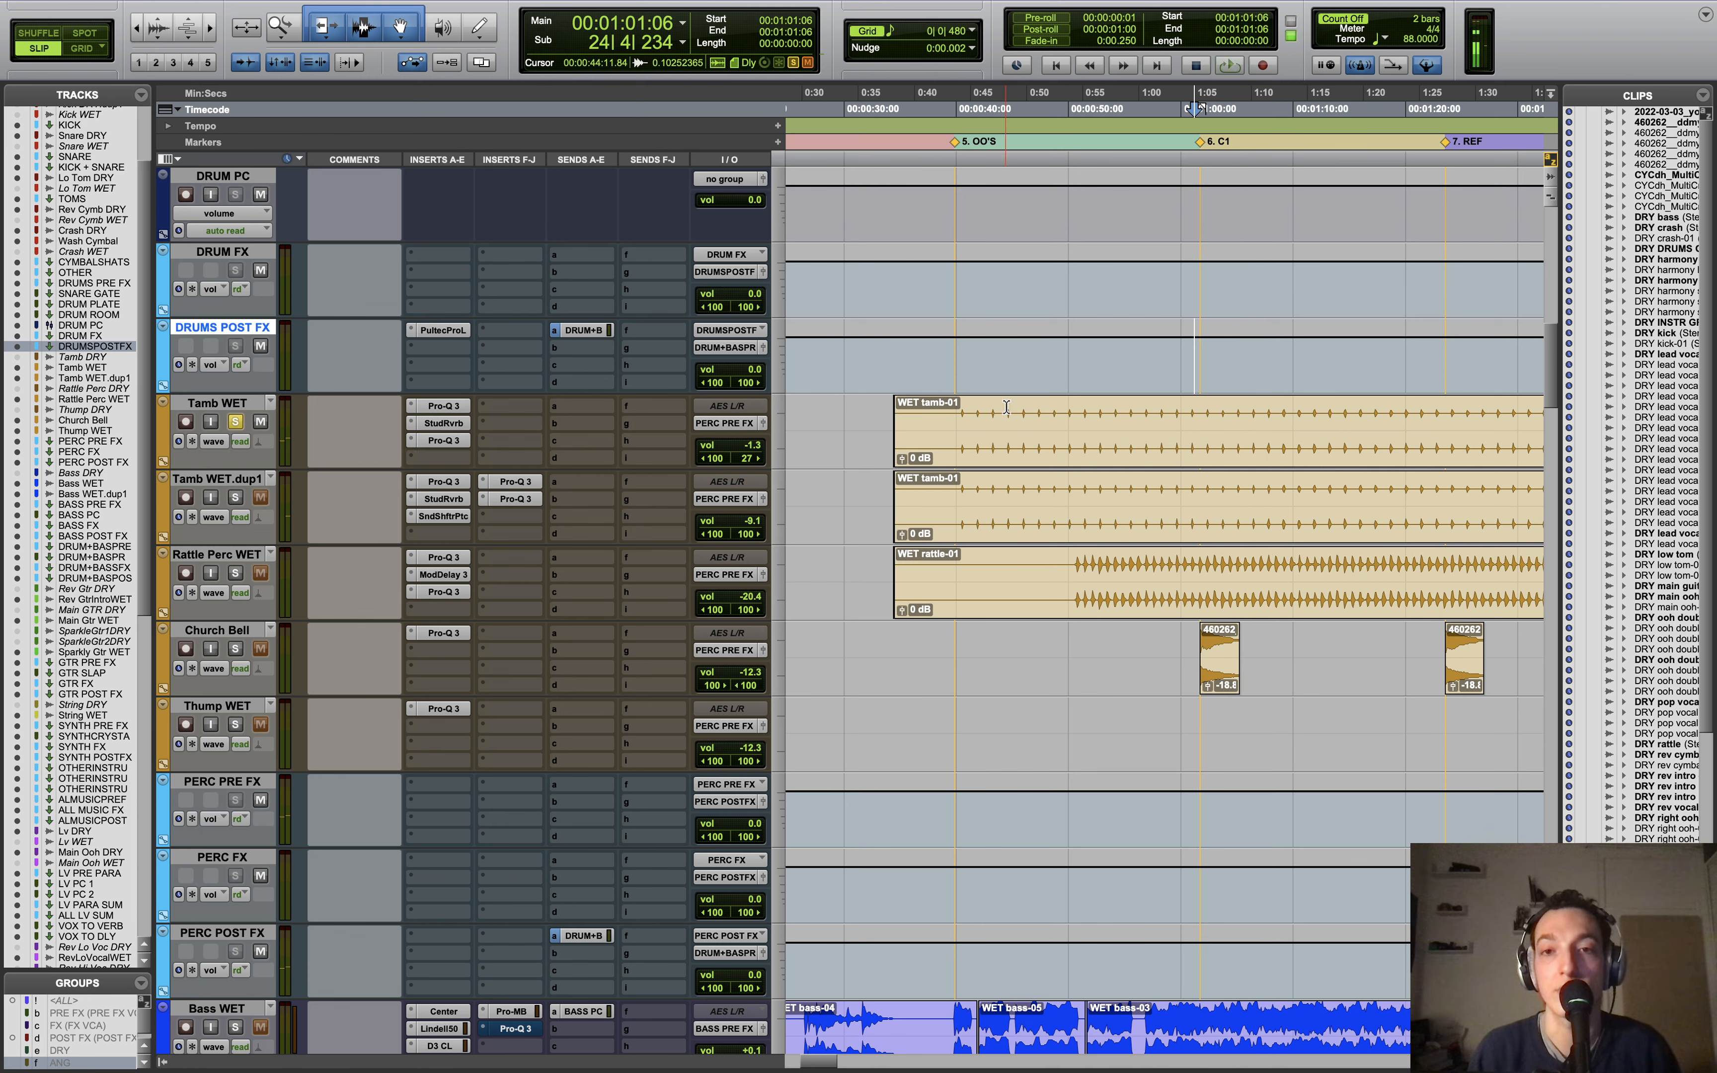
Step: Compare the tambourine tracks by playing Tamb WET soloed, Tamb WET.dup1 soloed, and both together
key("space")
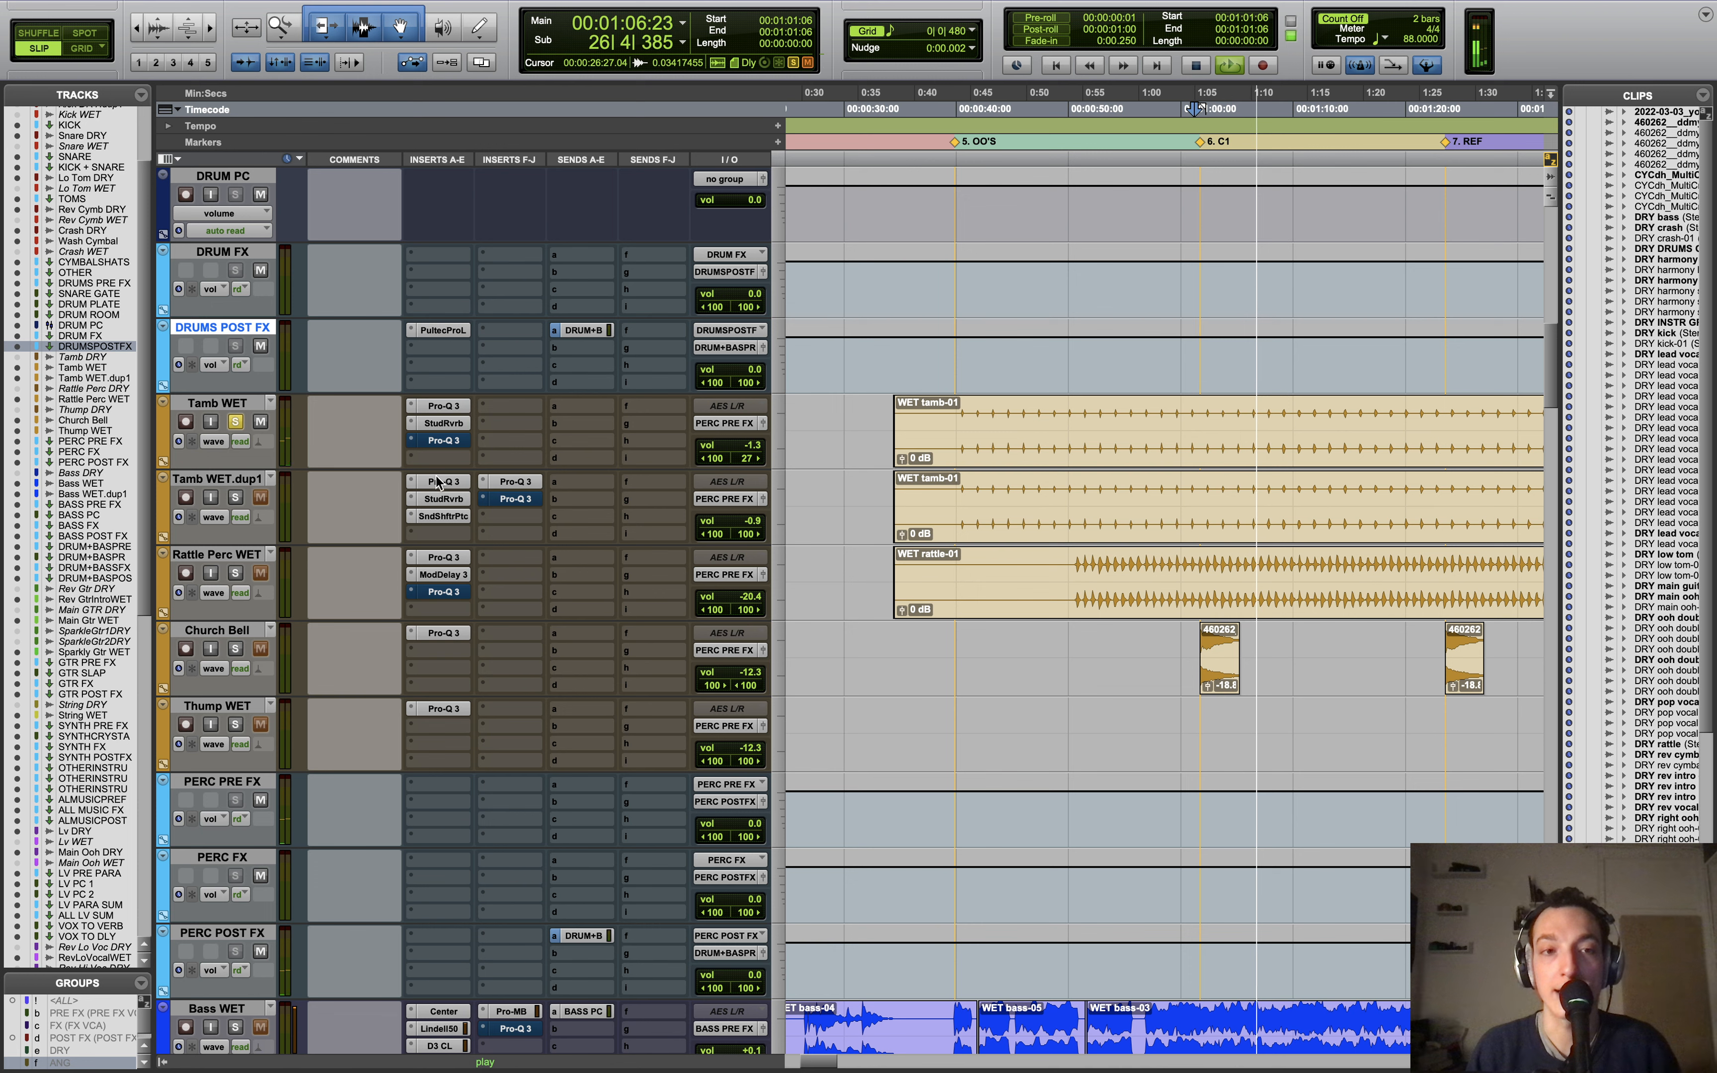
key("space")
left_click(236, 497)
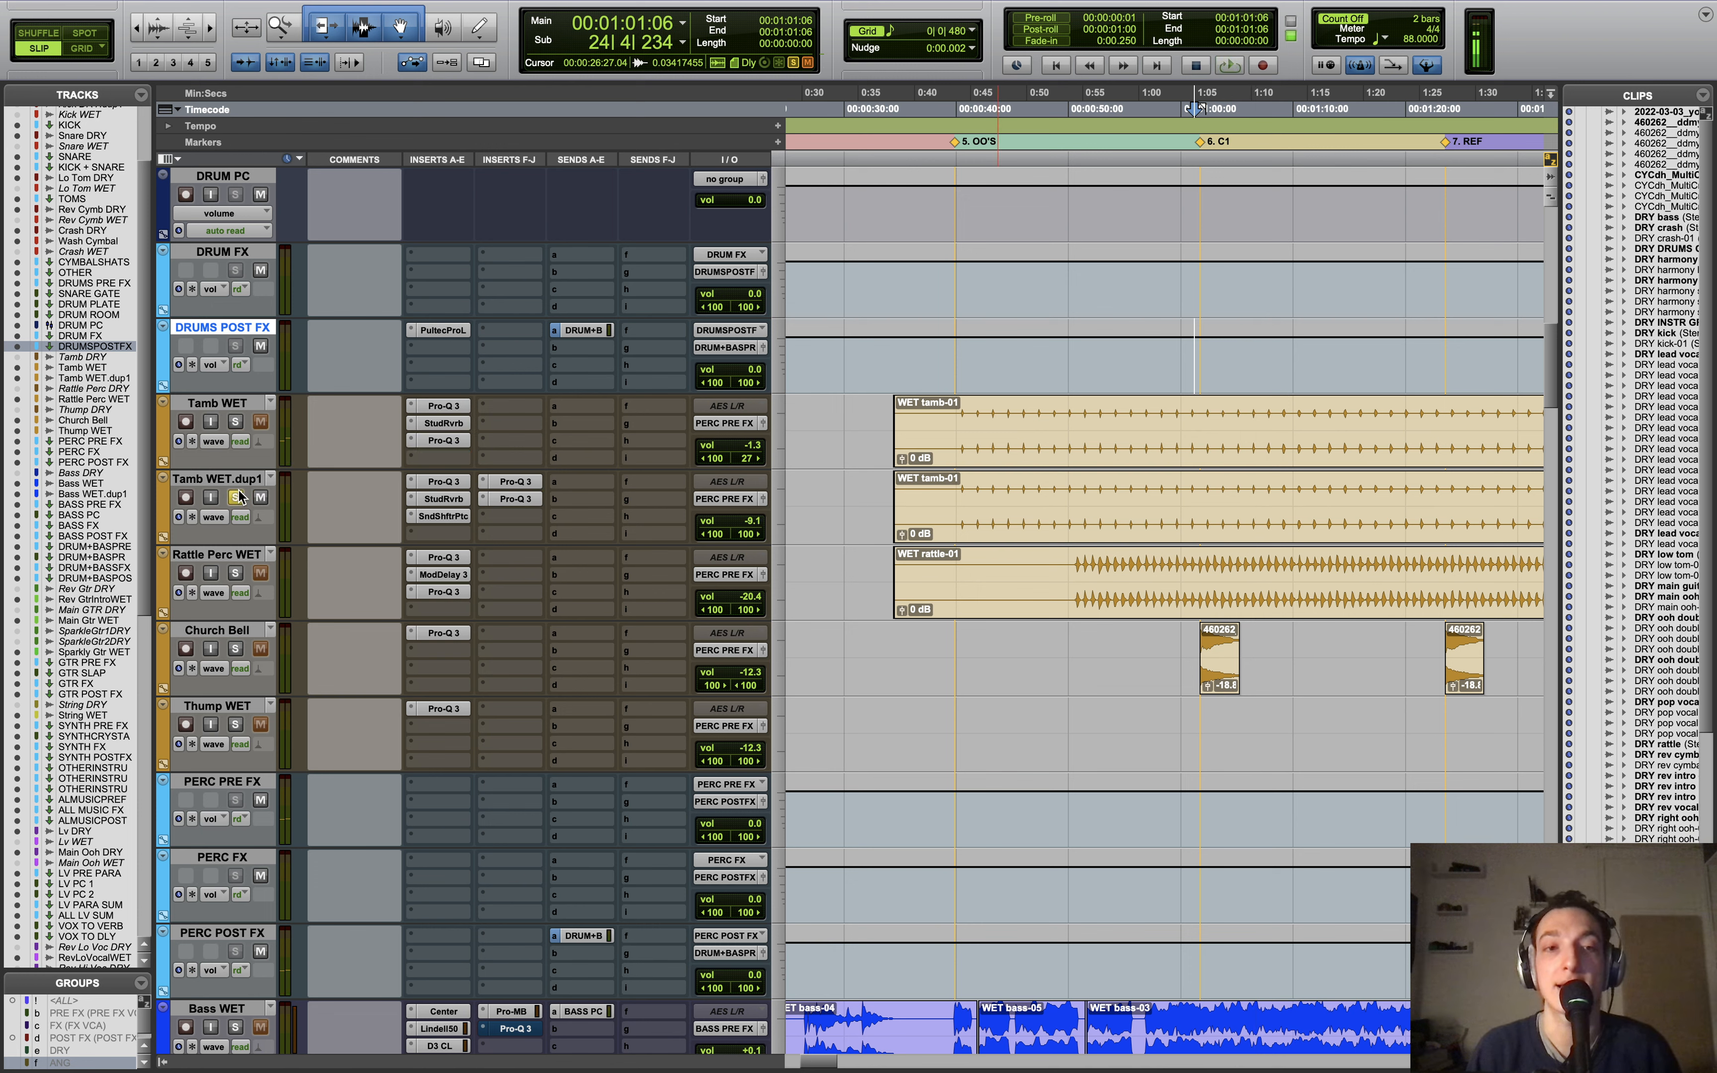
key("space")
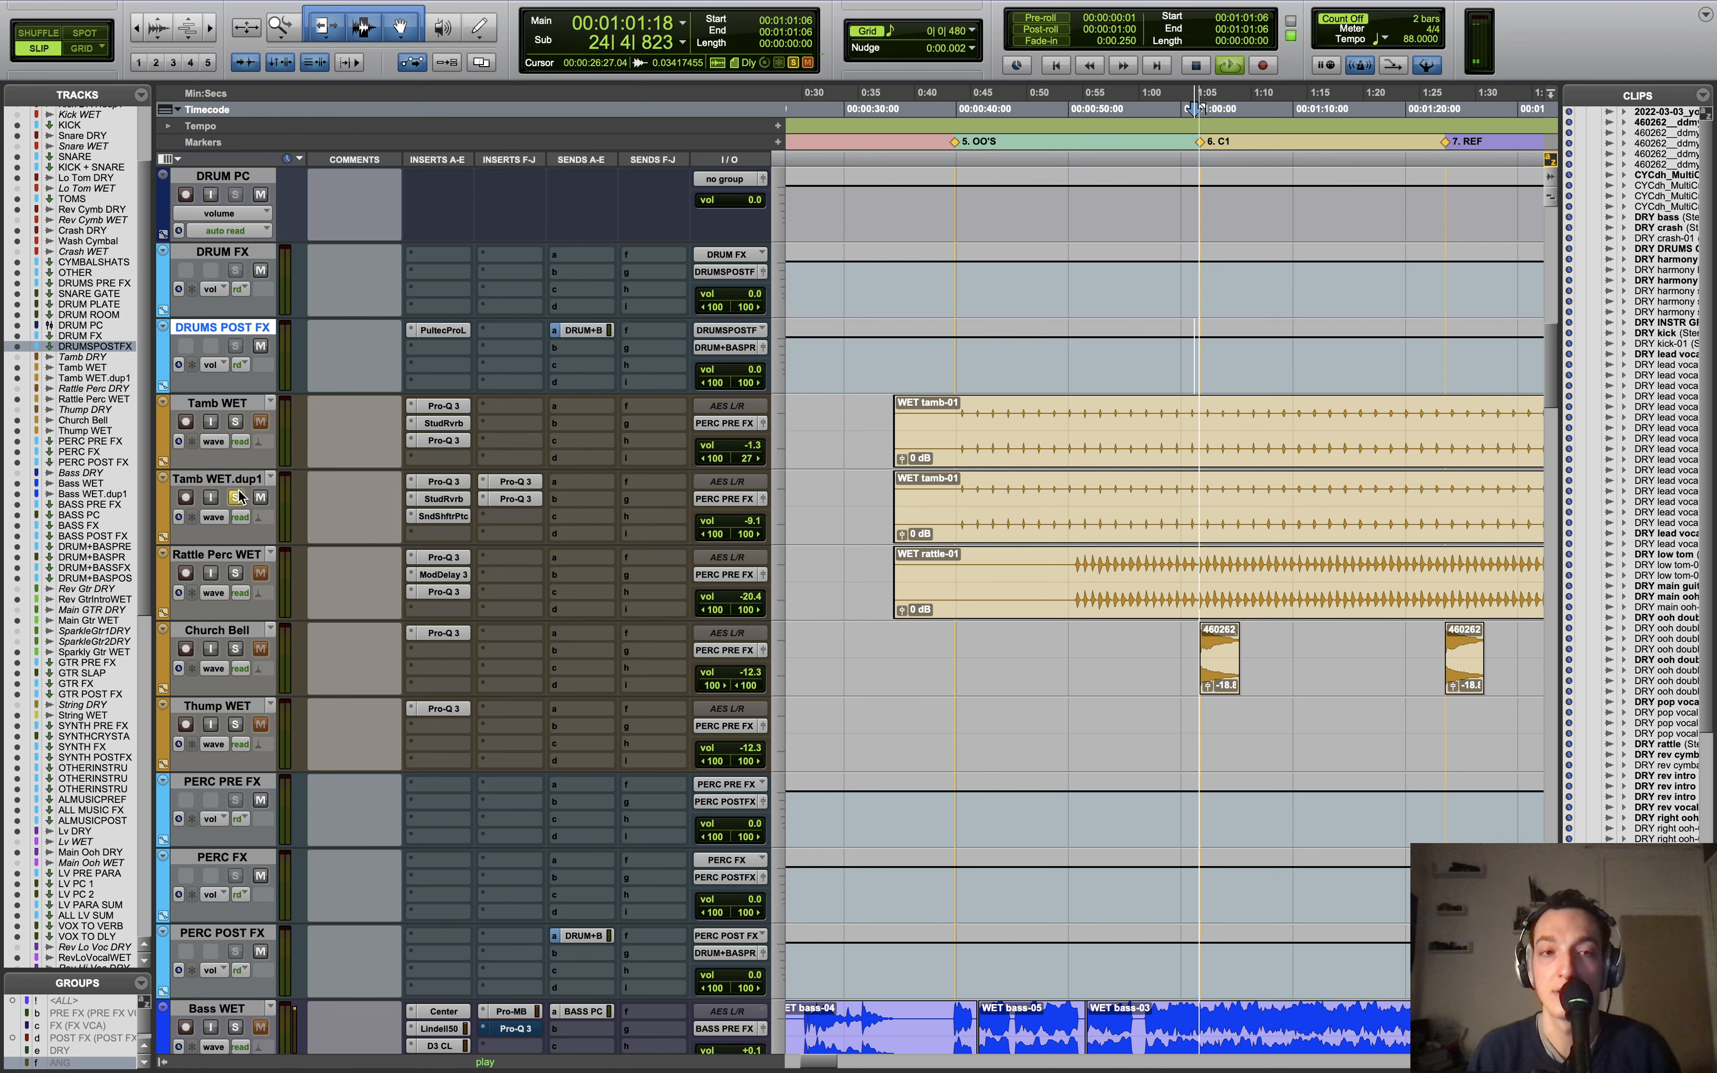
left_click(235, 422)
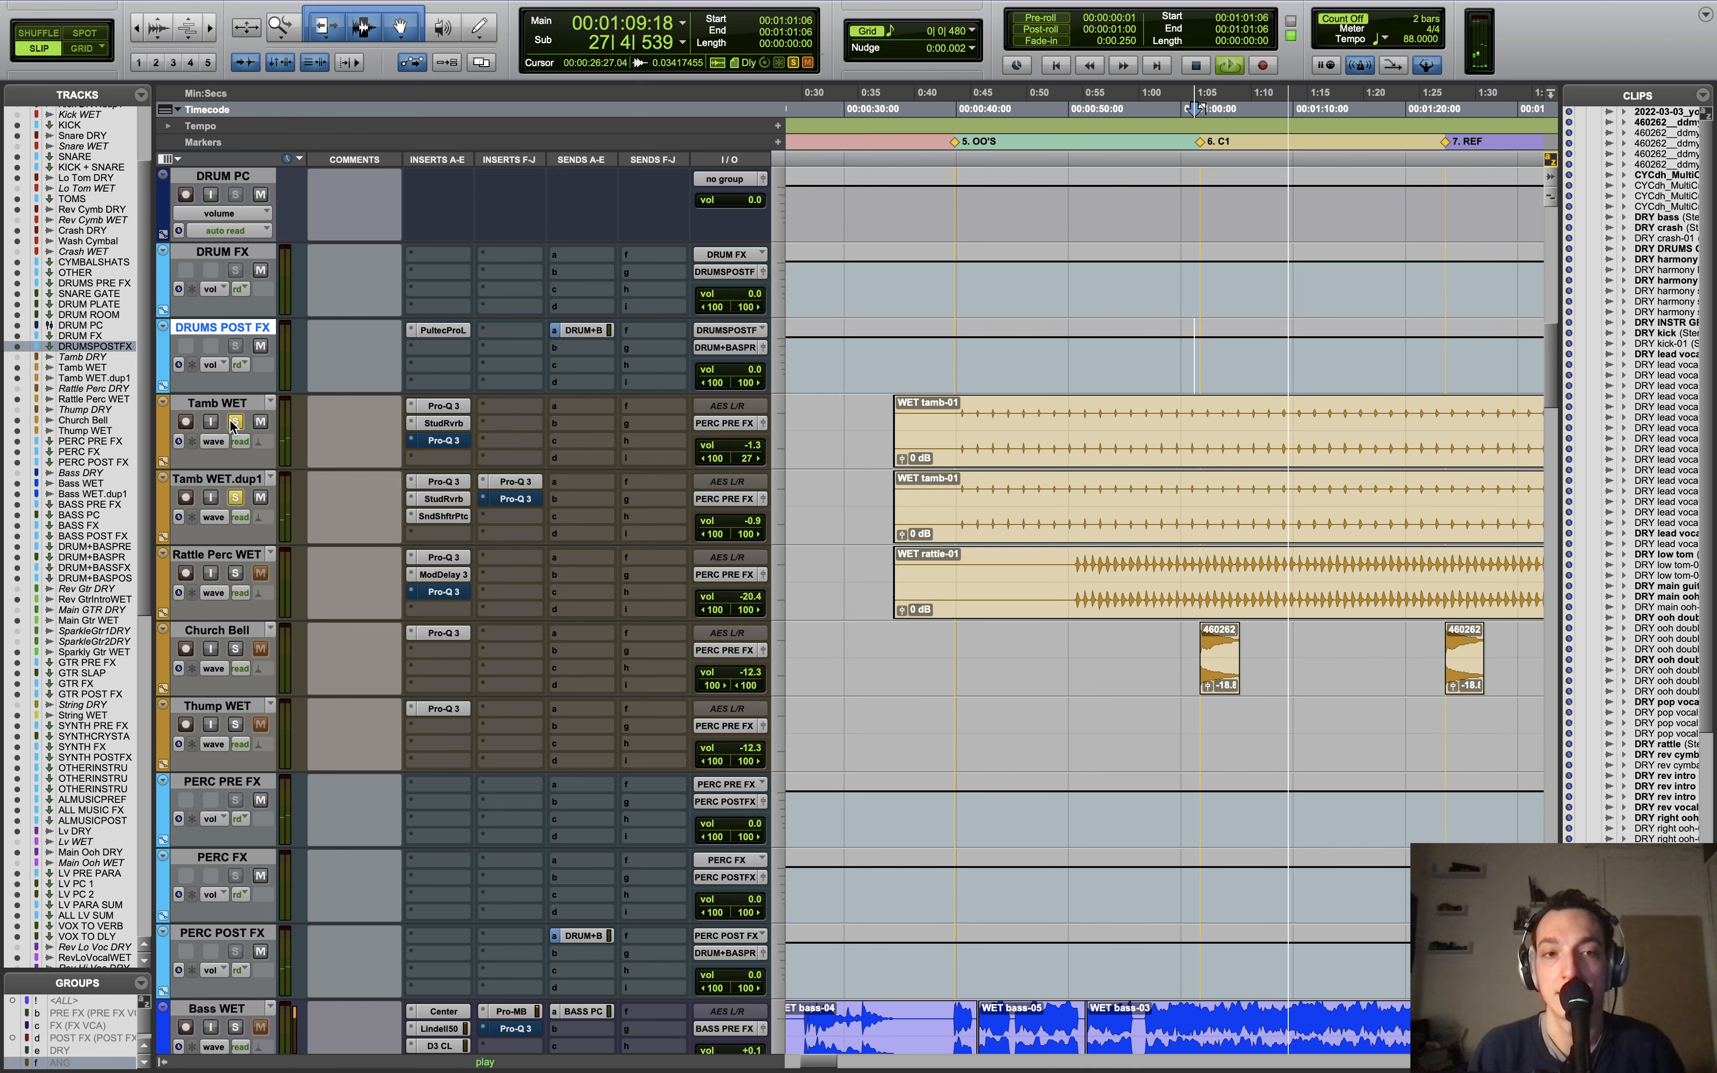
key("space")
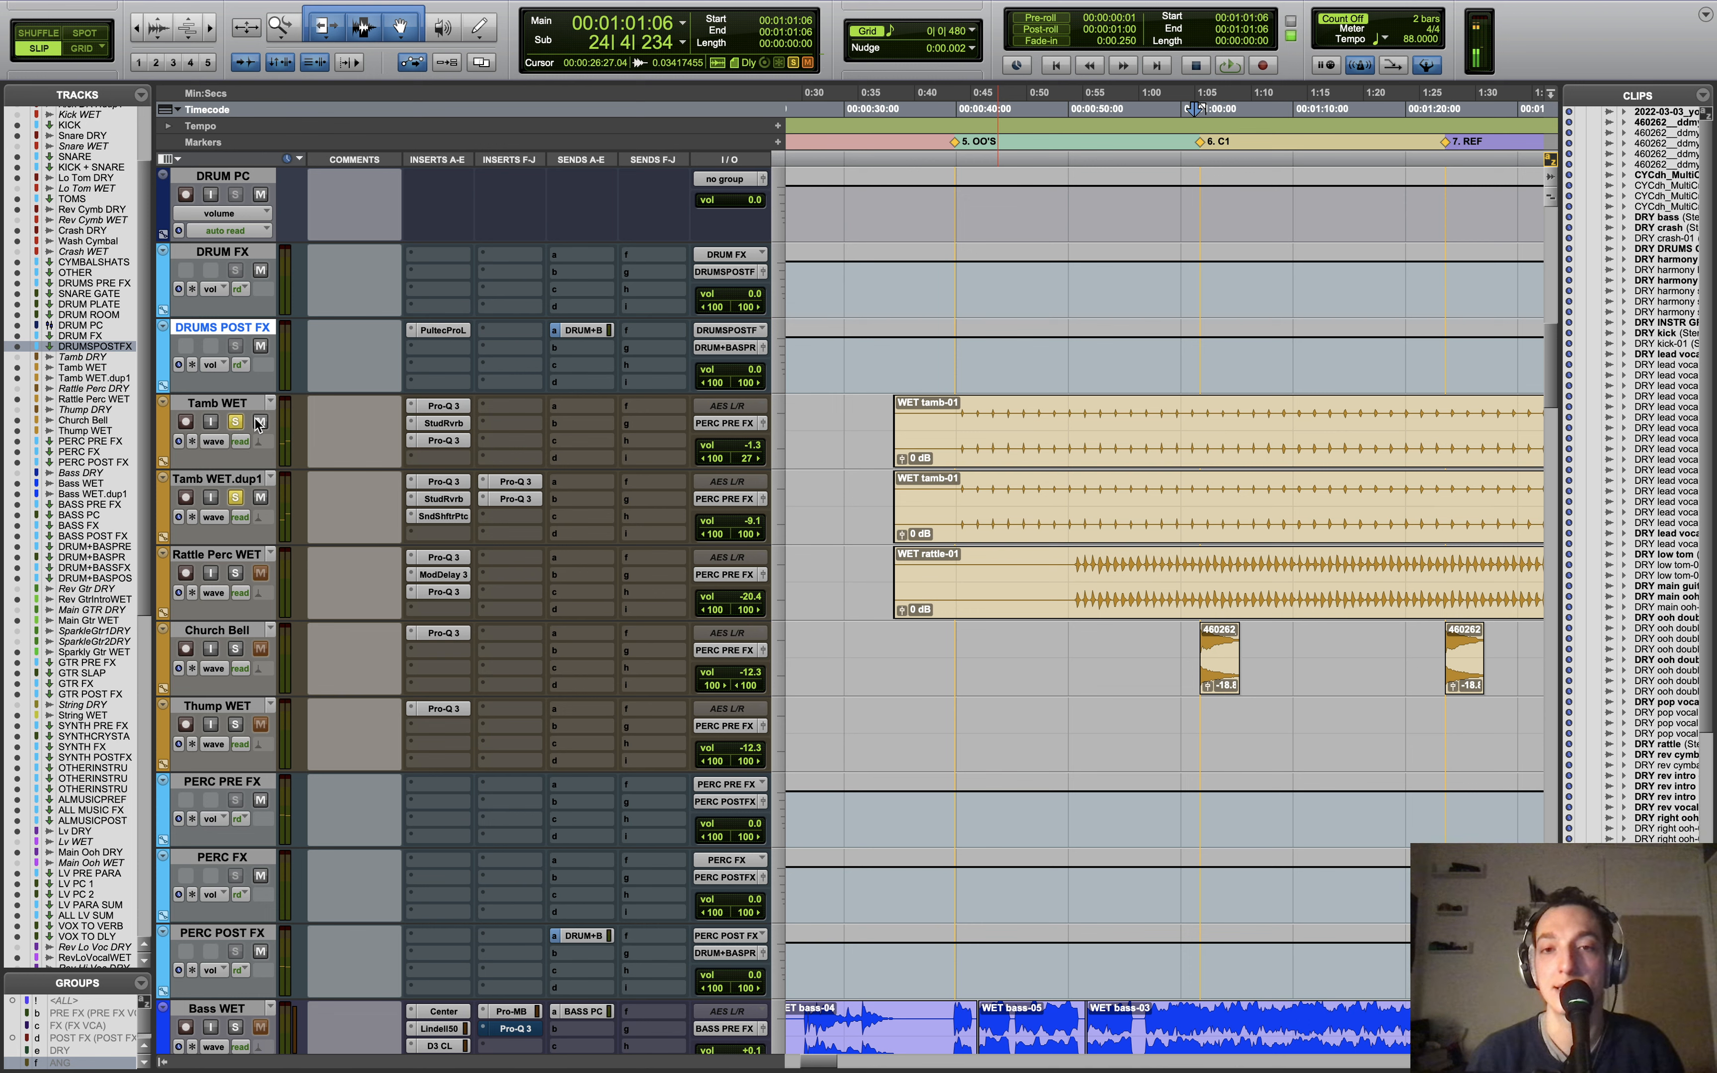
Step: Examine the 14265 Hz band in Tamb WET's first Pro-Q 3, and its Studio Reverb with that window moved off the tambourine clips
left_click(447, 404)
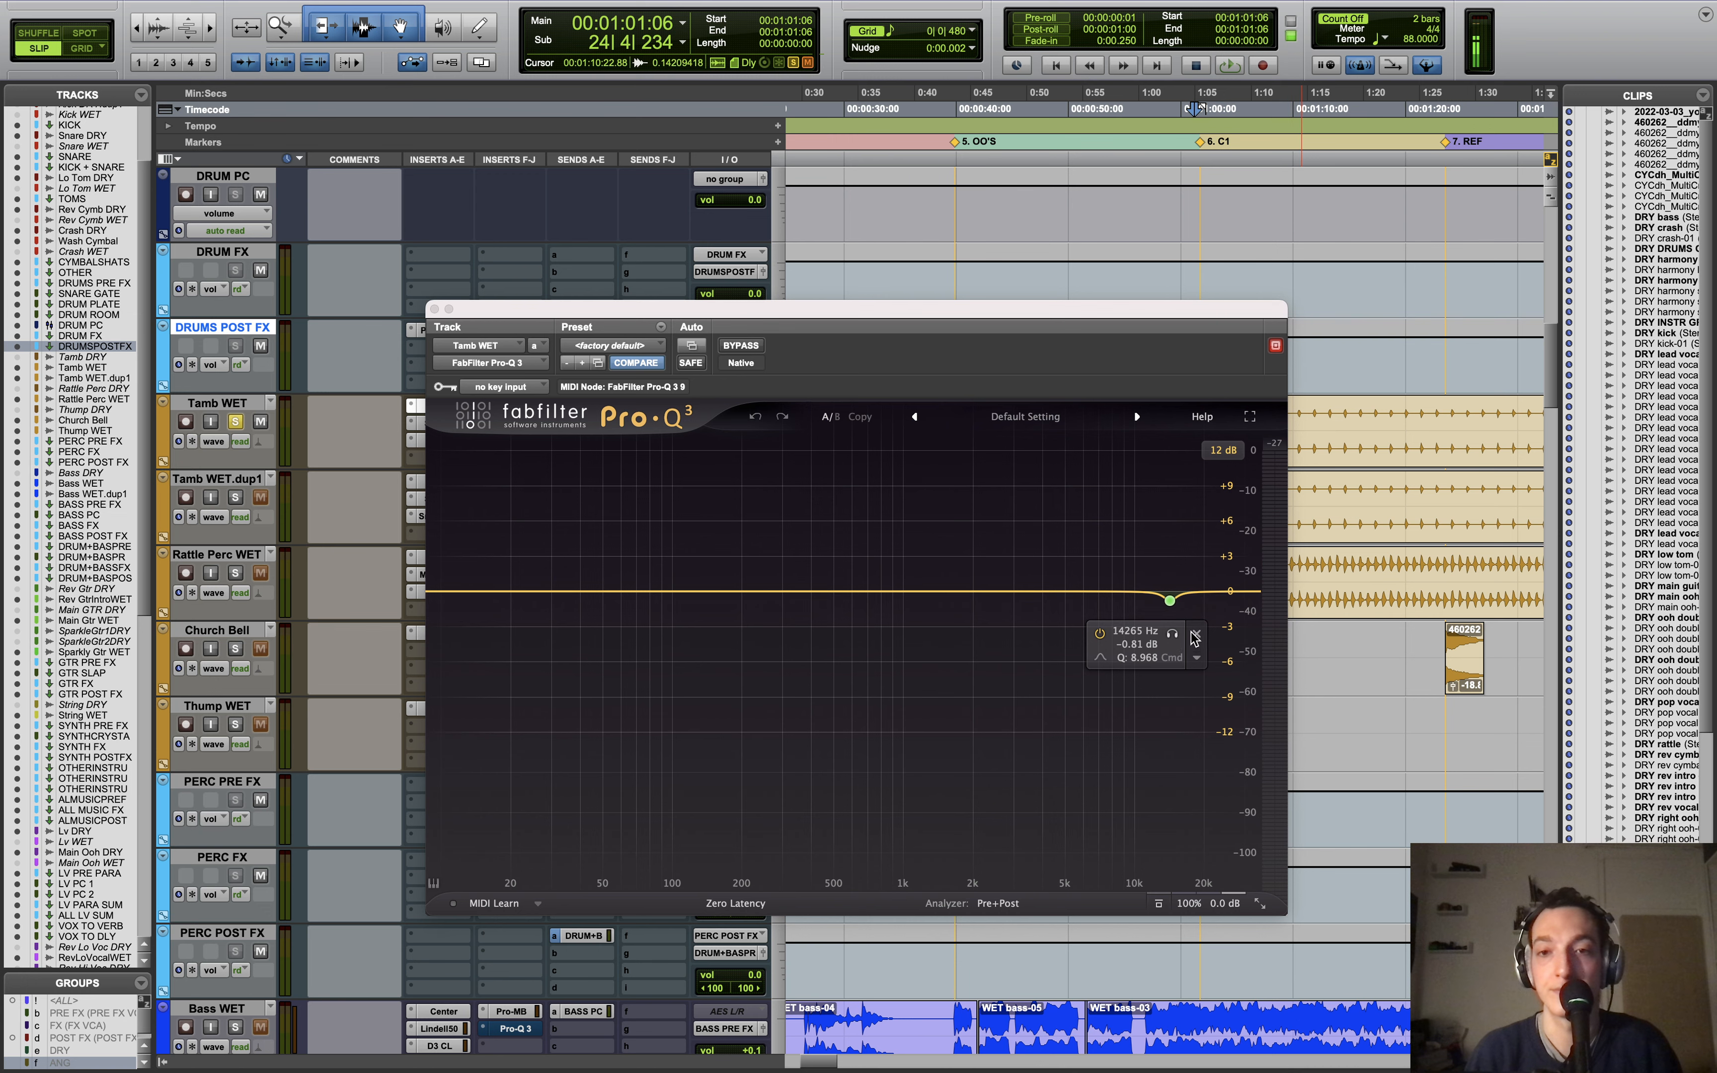
left_click(434, 310)
left_click(460, 424)
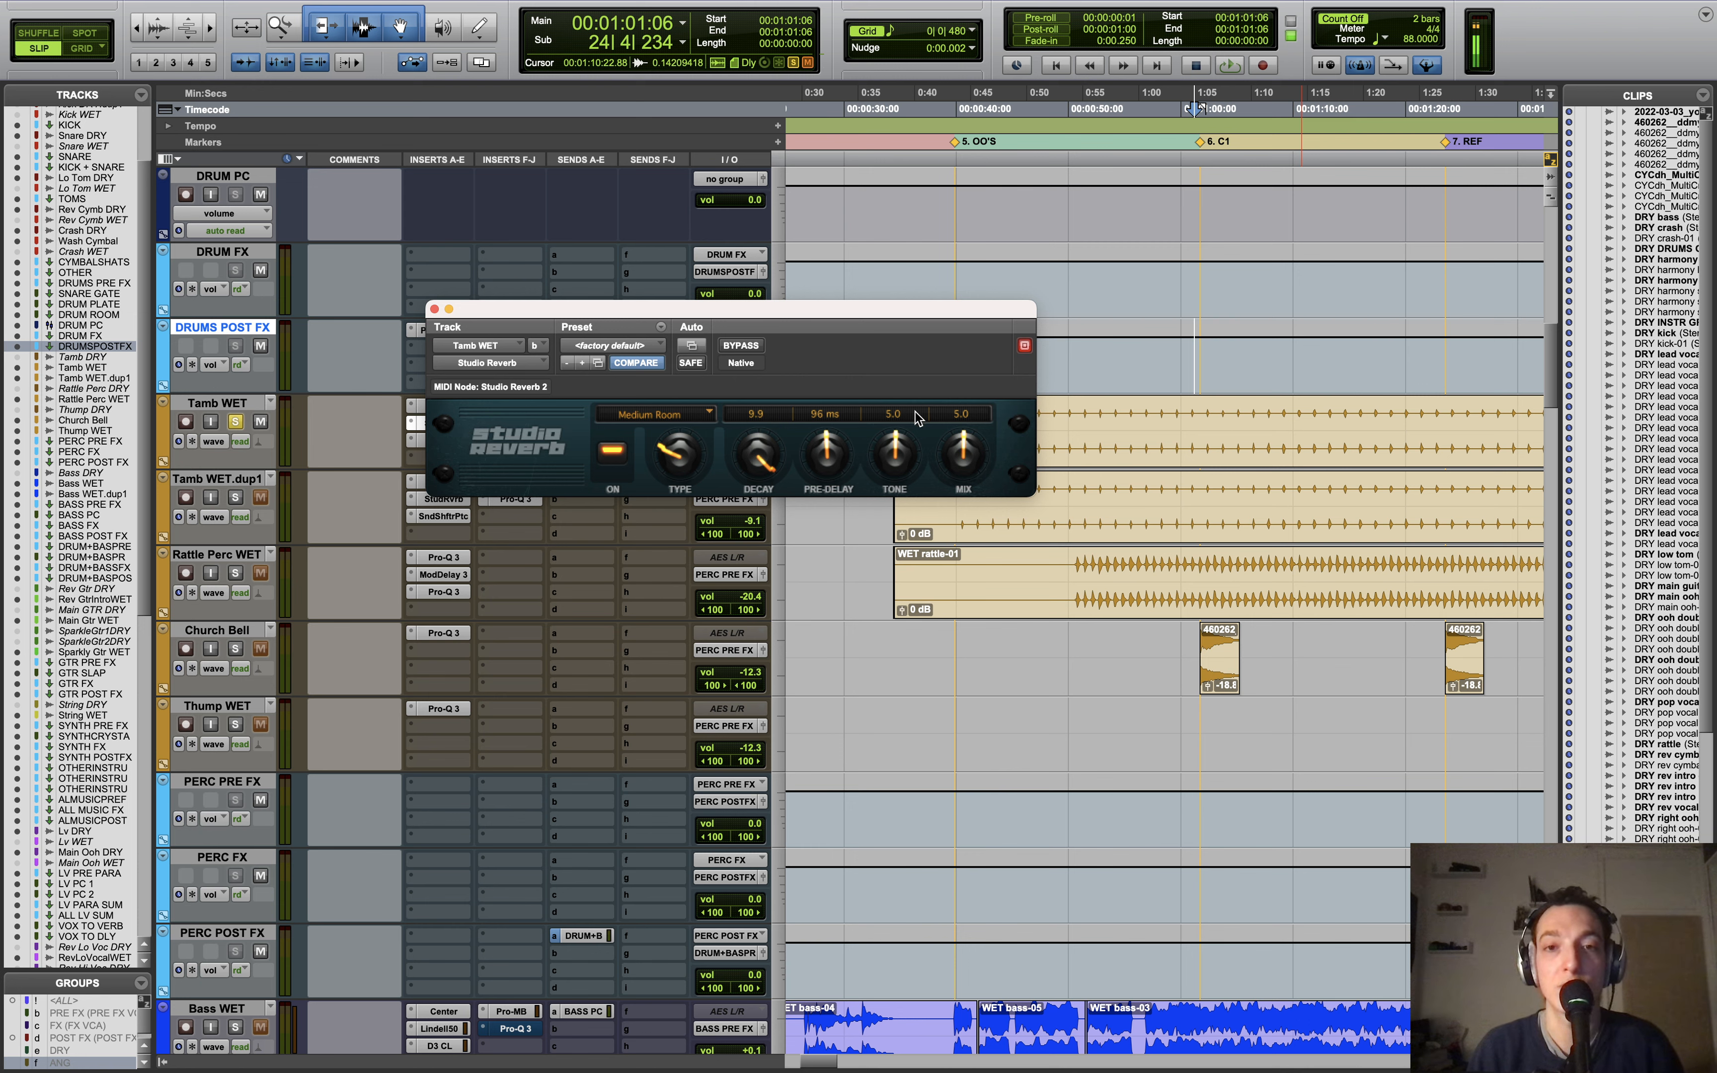
left_click_drag(896, 310, 1256, 216)
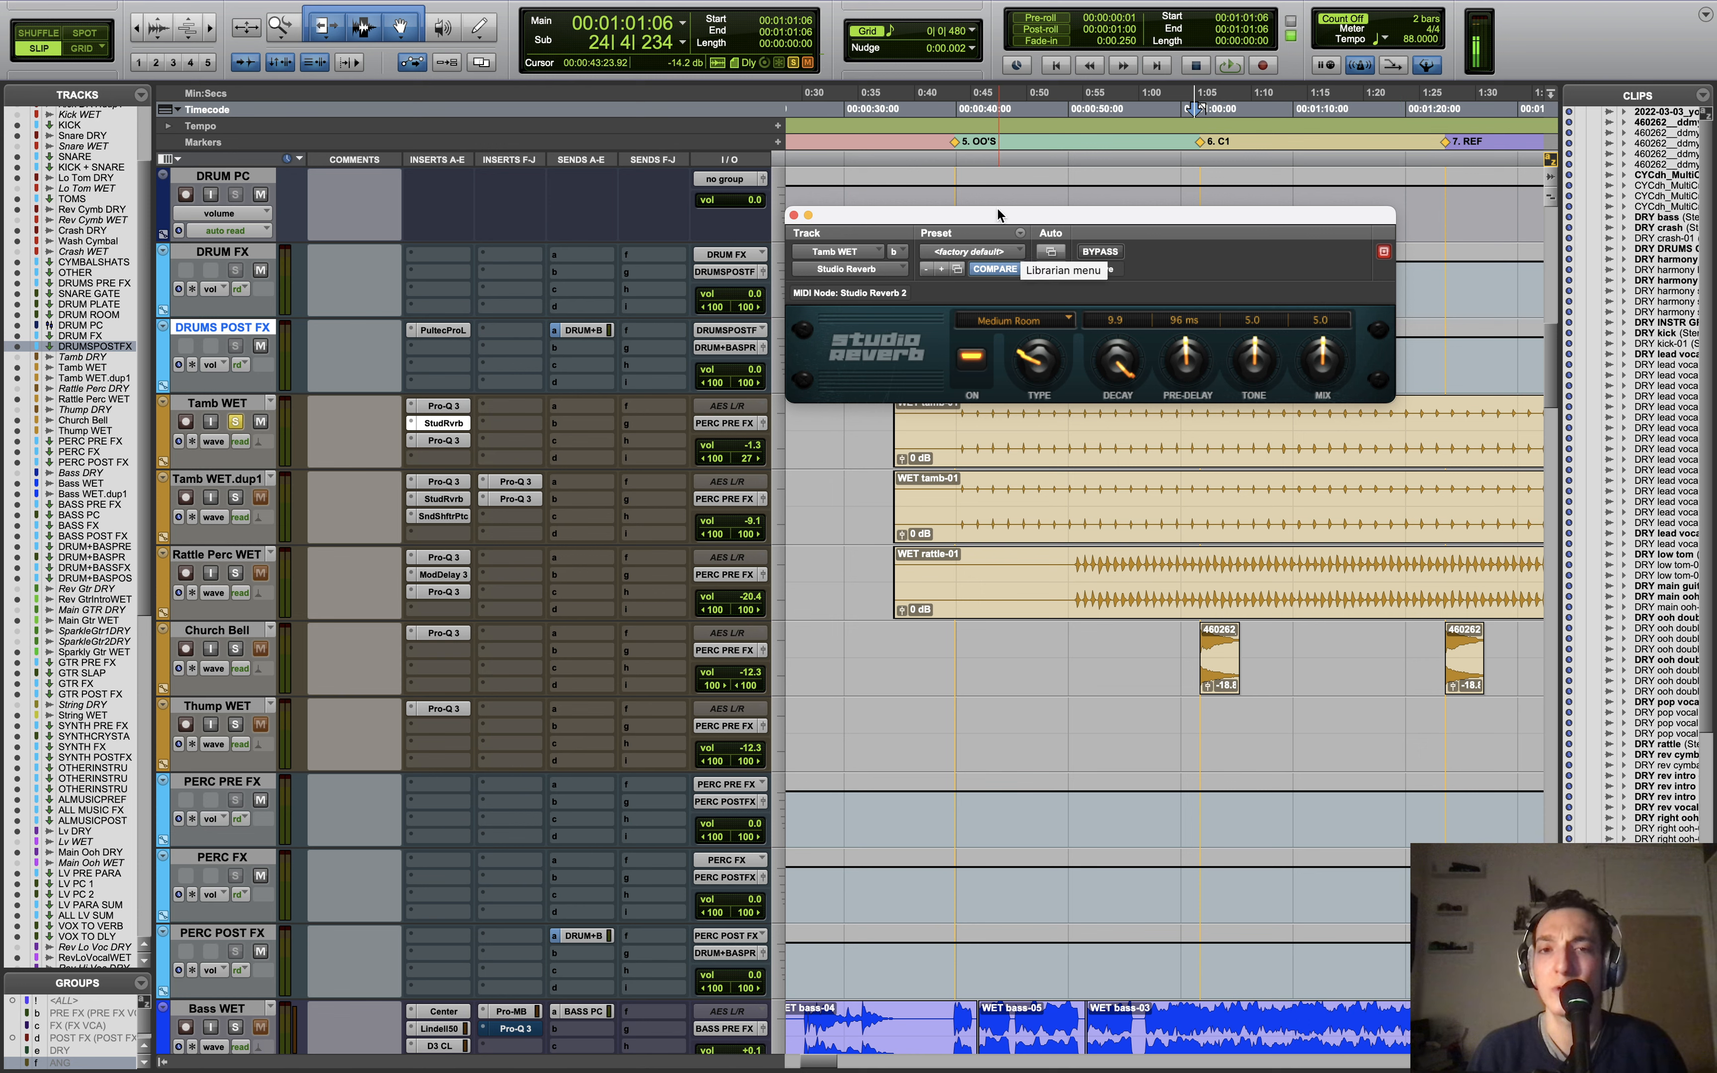
left_click_drag(998, 209, 1019, 154)
scroll(1202, 502, "up", 2)
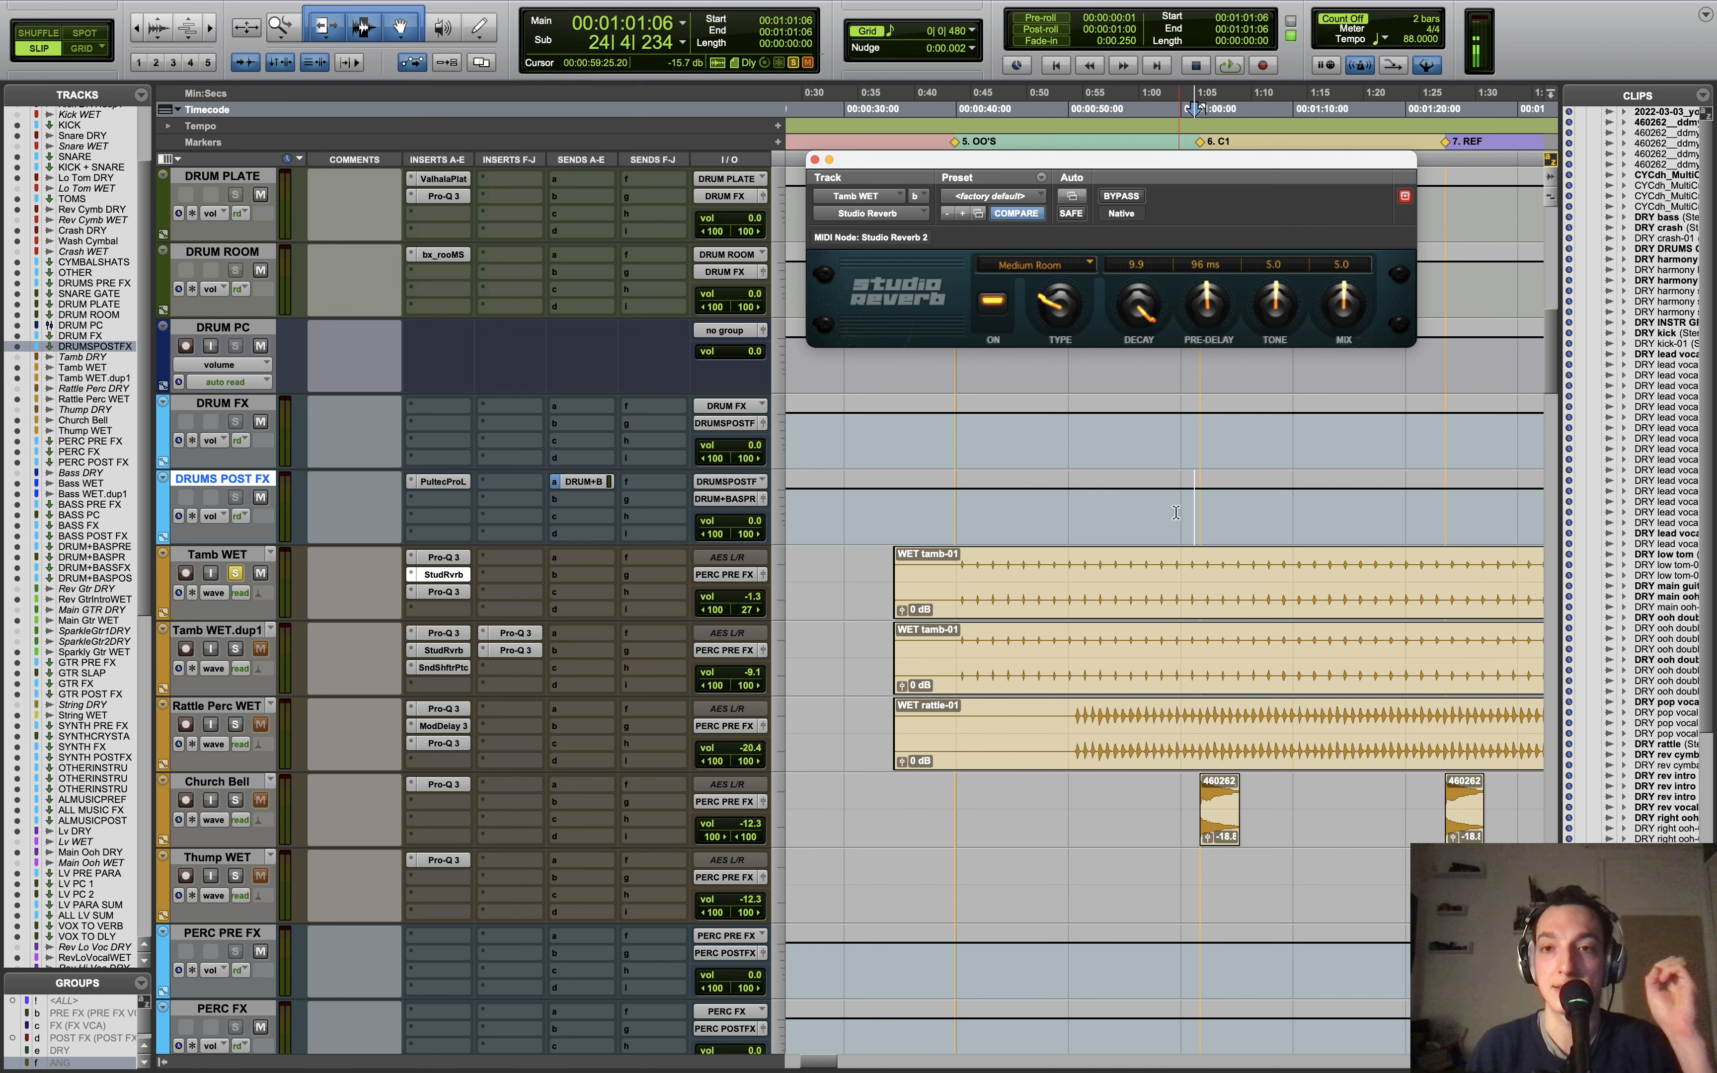
Step: Play Tamb WET, switch on its last Pro-Q 3 to examine the high-cut curve, stop playback and move the plug-in off the Tamb WET clip
key("space")
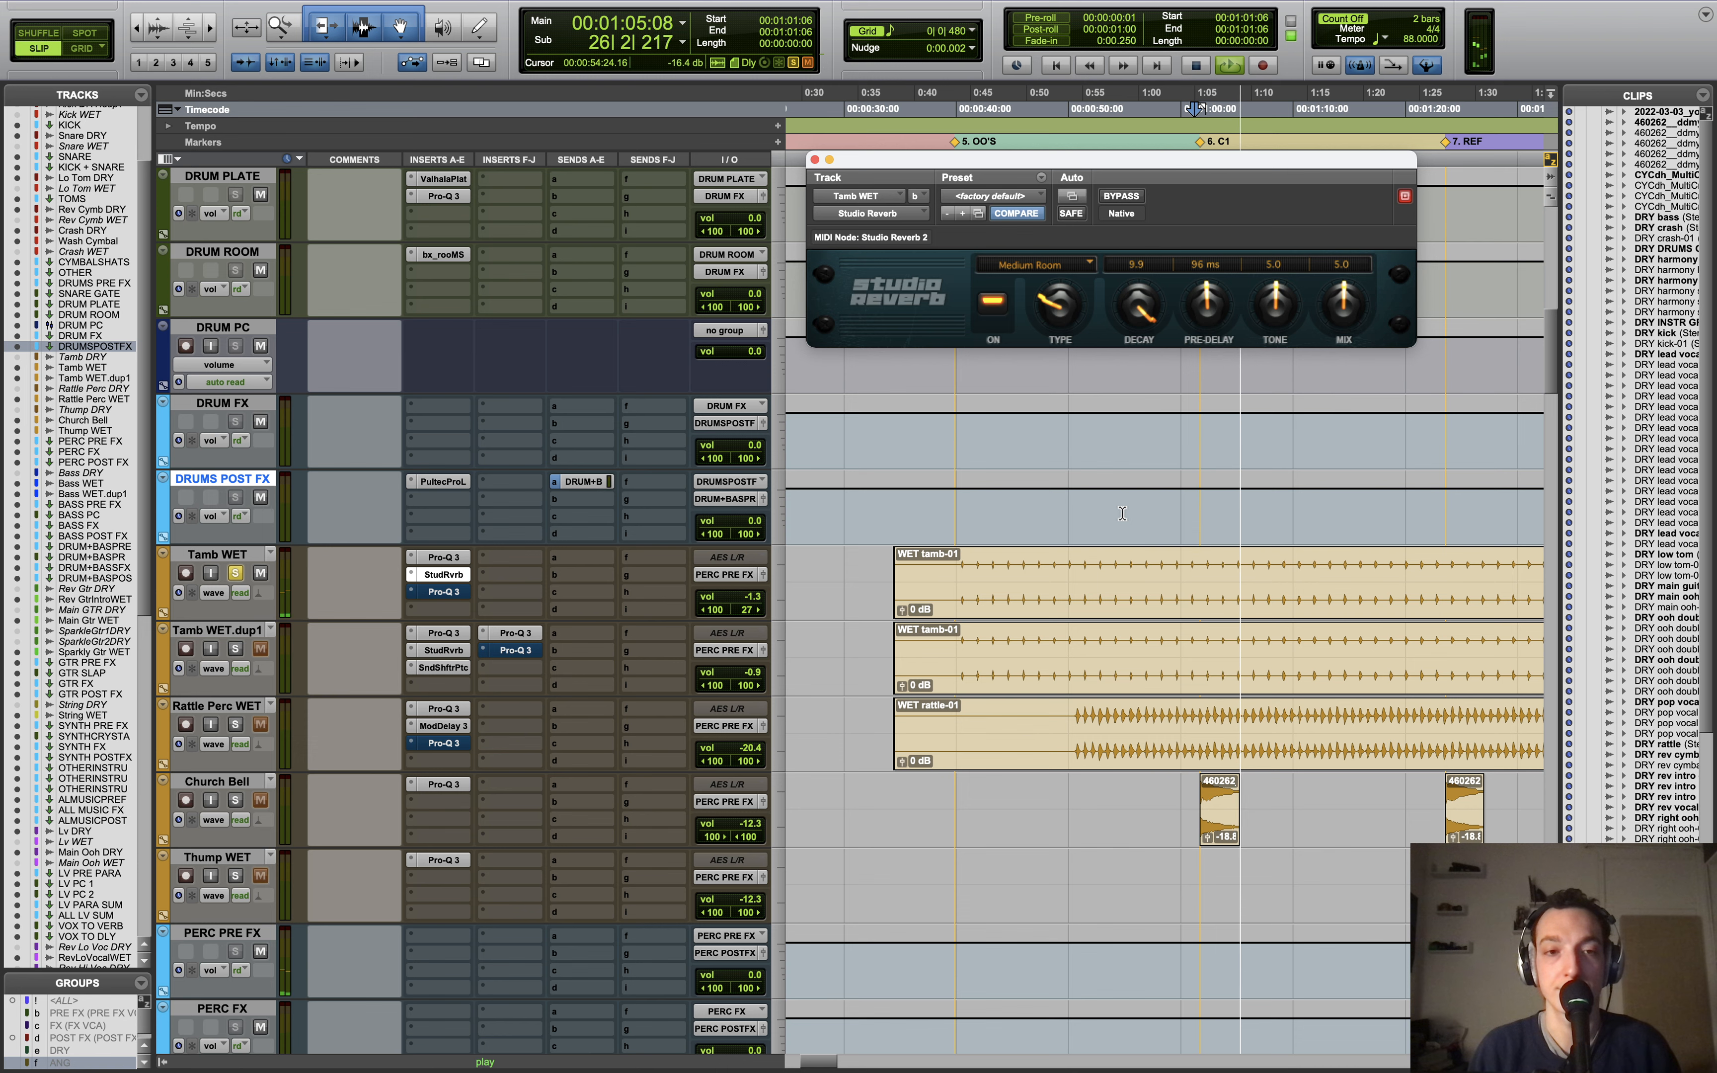
left_click(441, 595, "super")
left_click(443, 593)
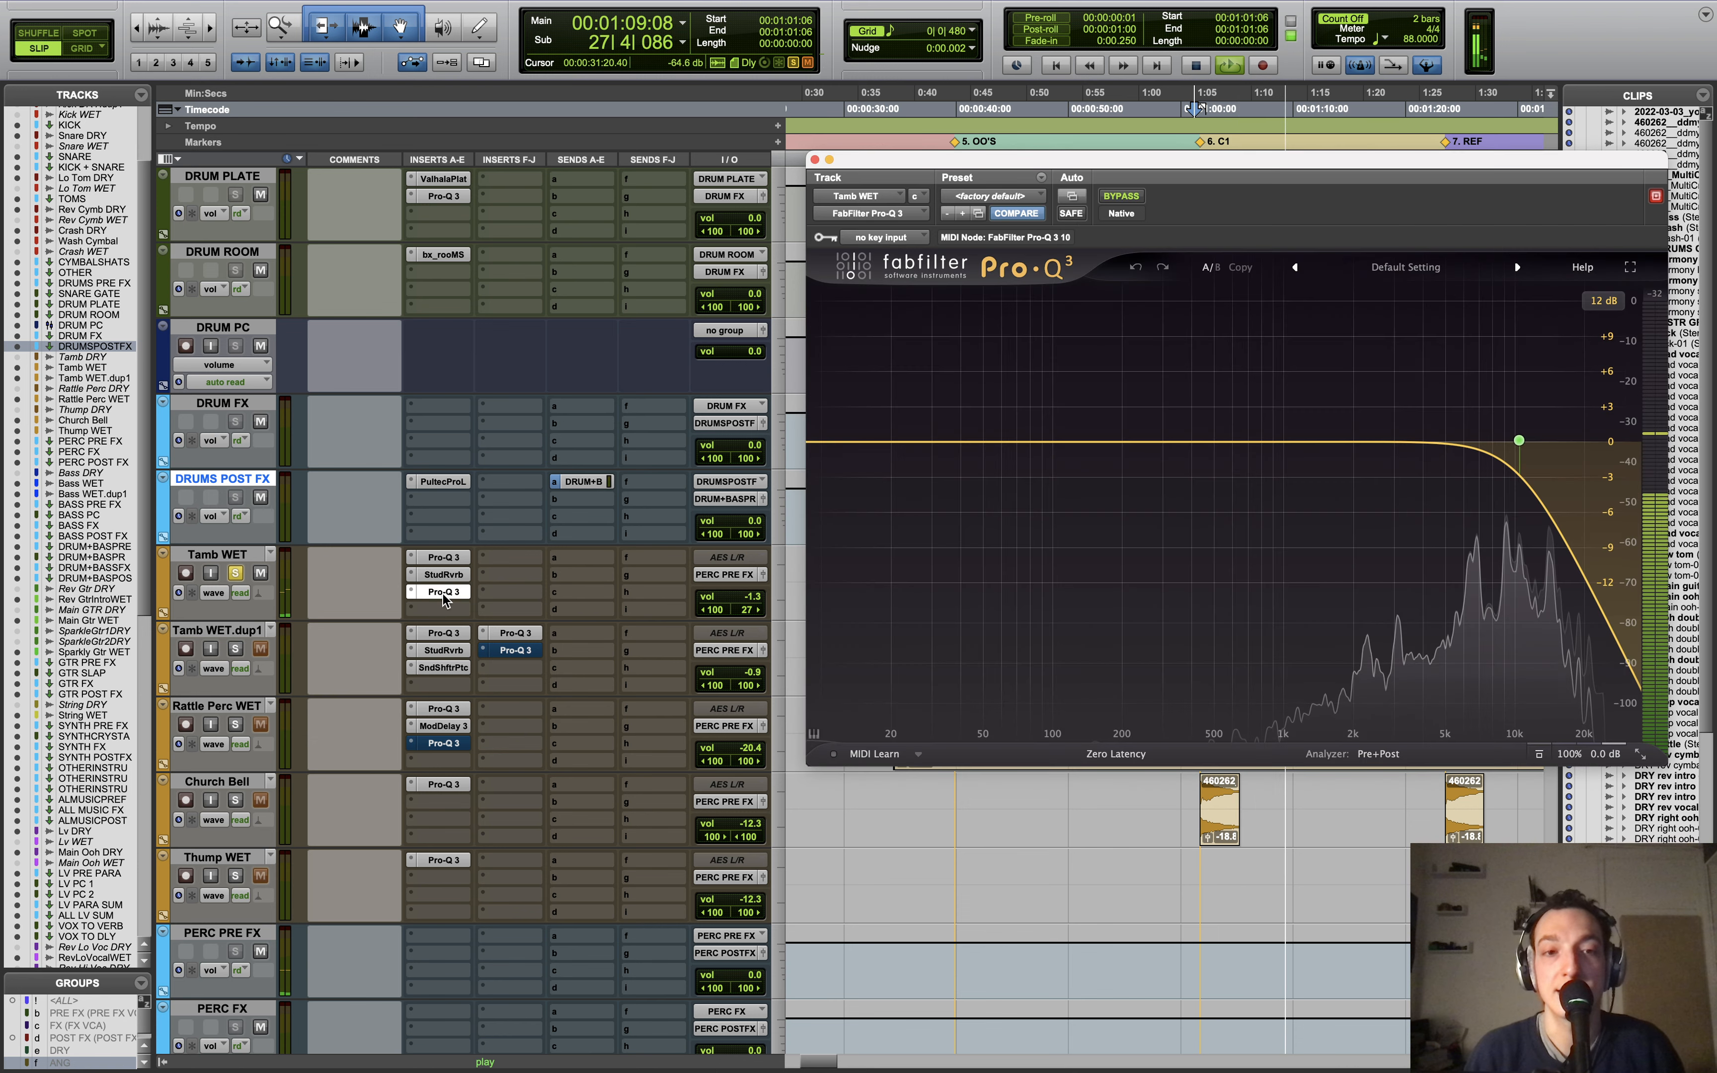
key("space")
left_click_drag(1103, 168, 1056, 703)
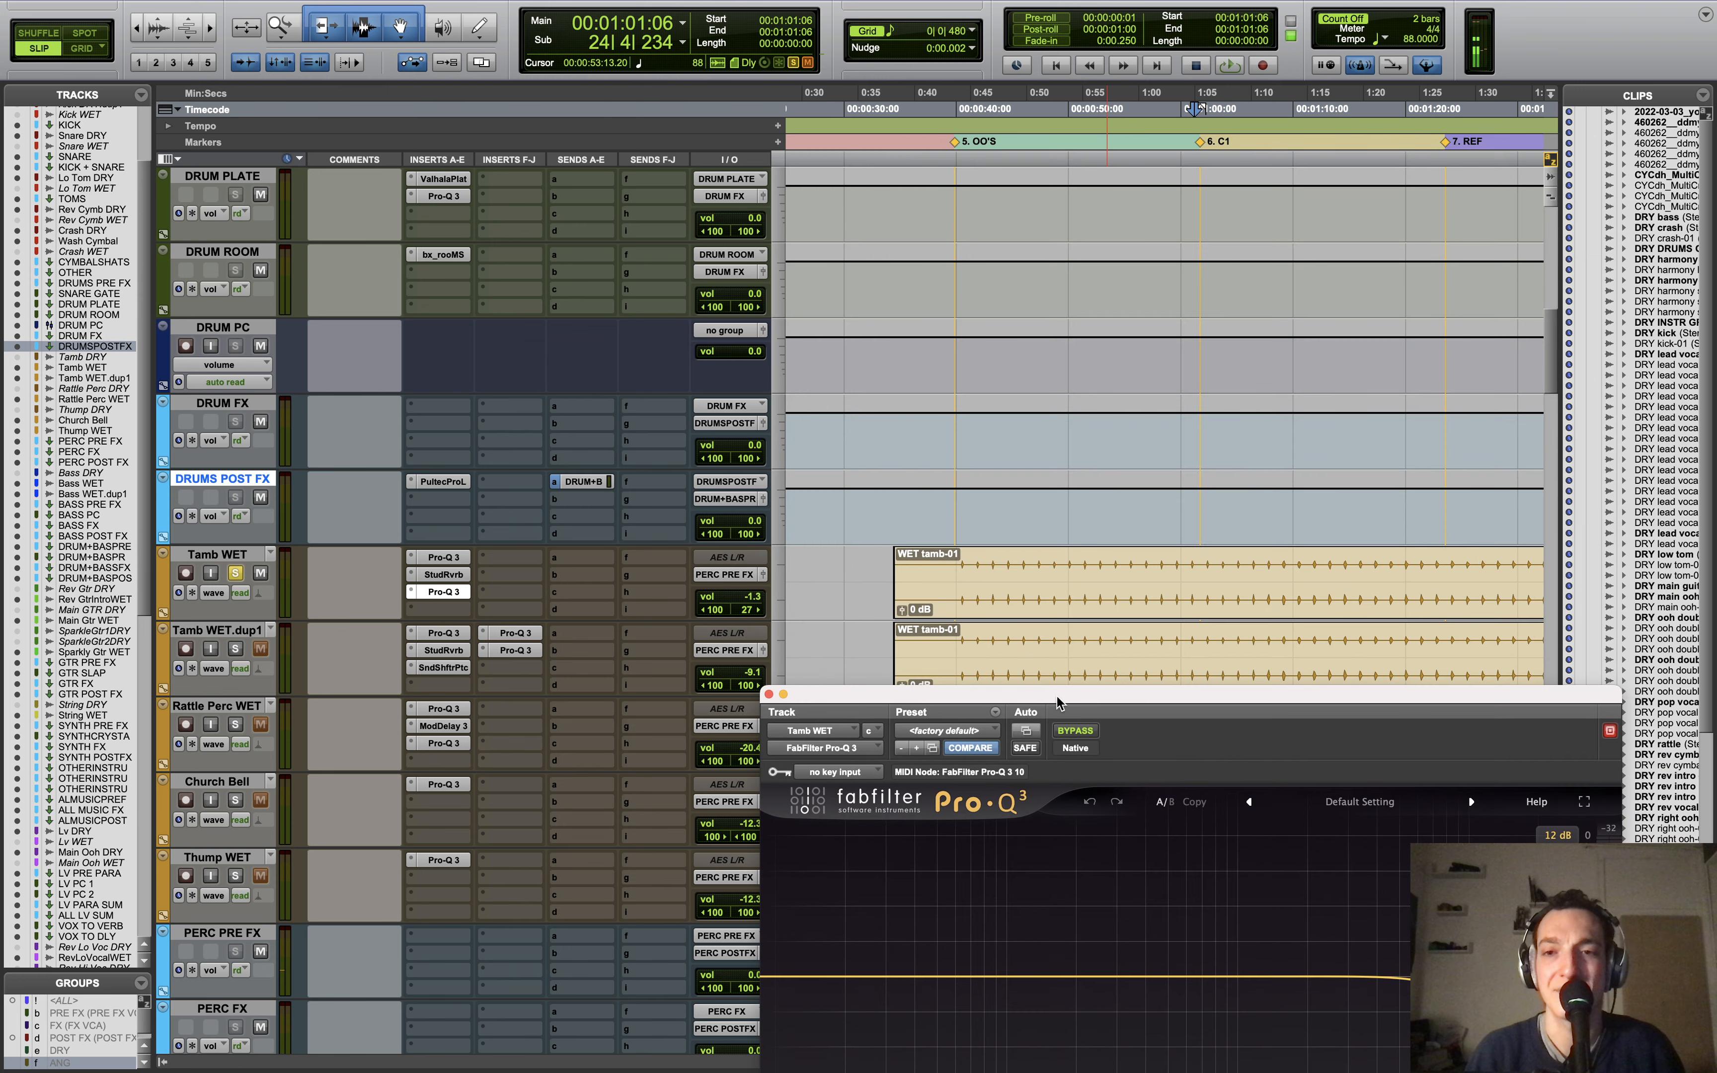
Step: Set the playback start to 00:01:22:28 just before the REF marker and close the Pro-Q 3
key("super+bracketleft")
left_click(1272, 508)
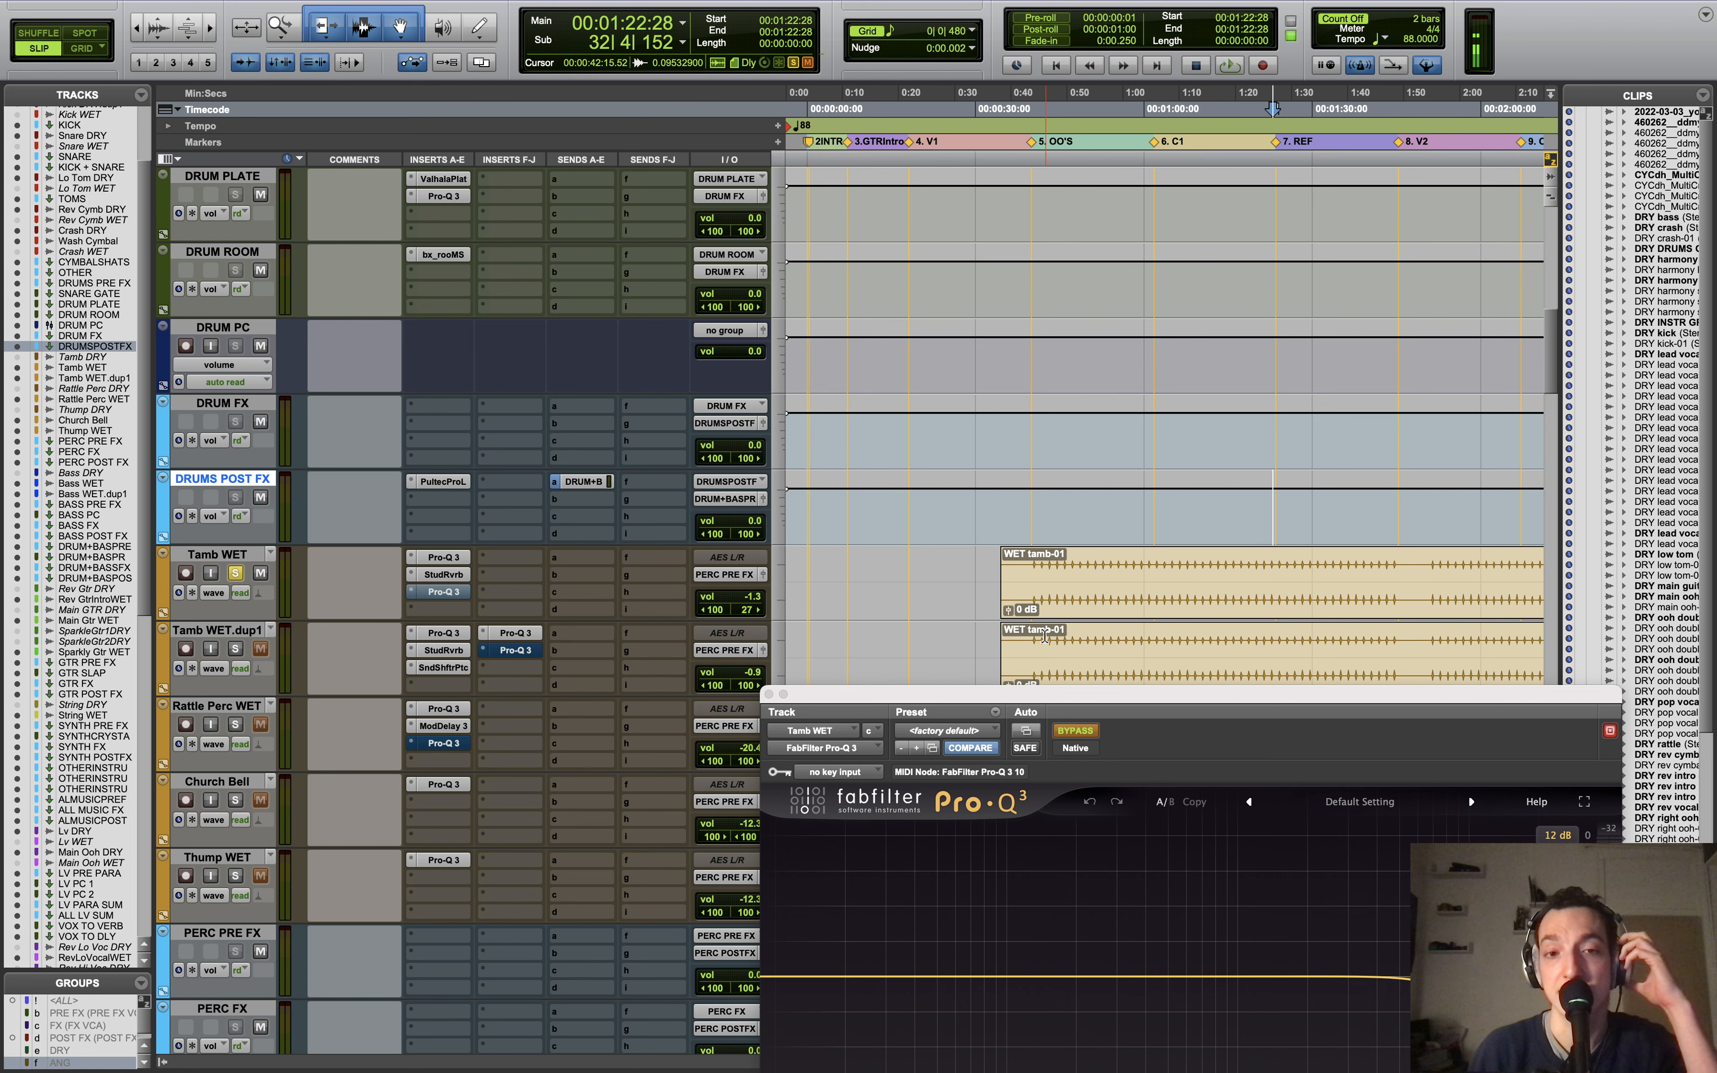
left_click(769, 694)
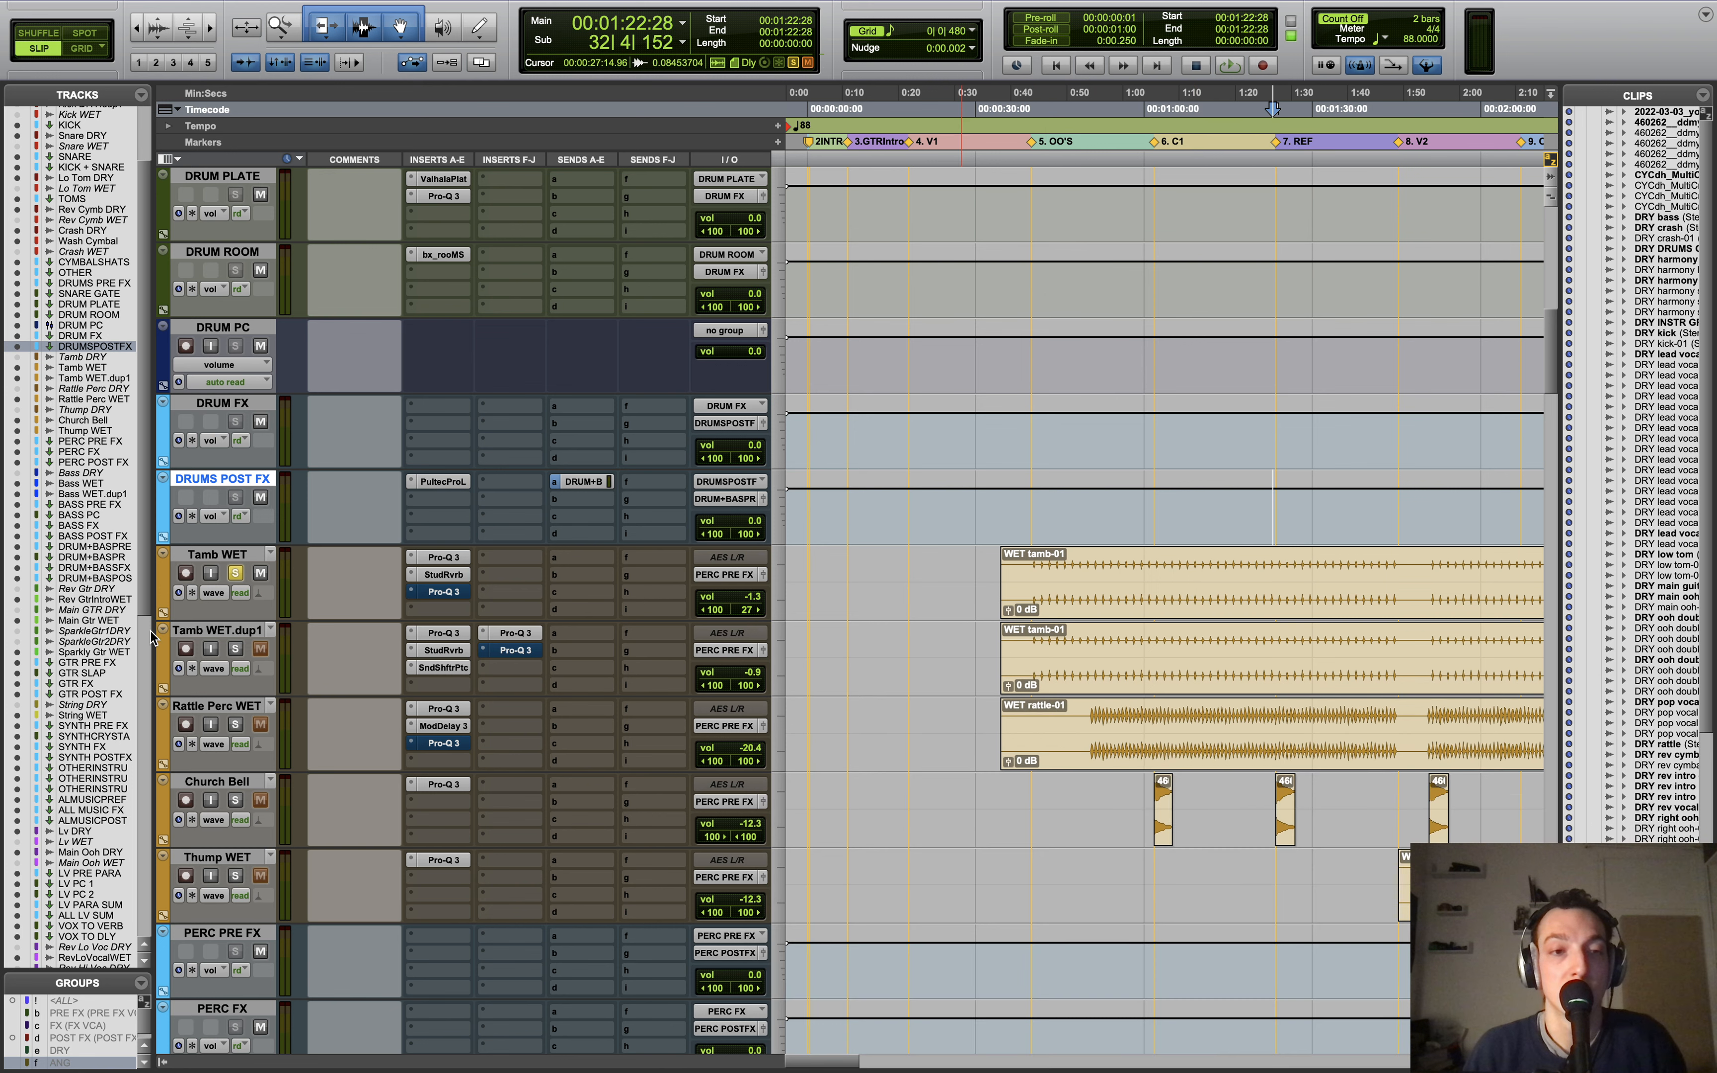
Step: Solo Tamb WET.dup1, examine the 1662.8 Hz low-cut band in the Pro-Q 3 after its pitch shifter, and close the plug-in
left_click(237, 651)
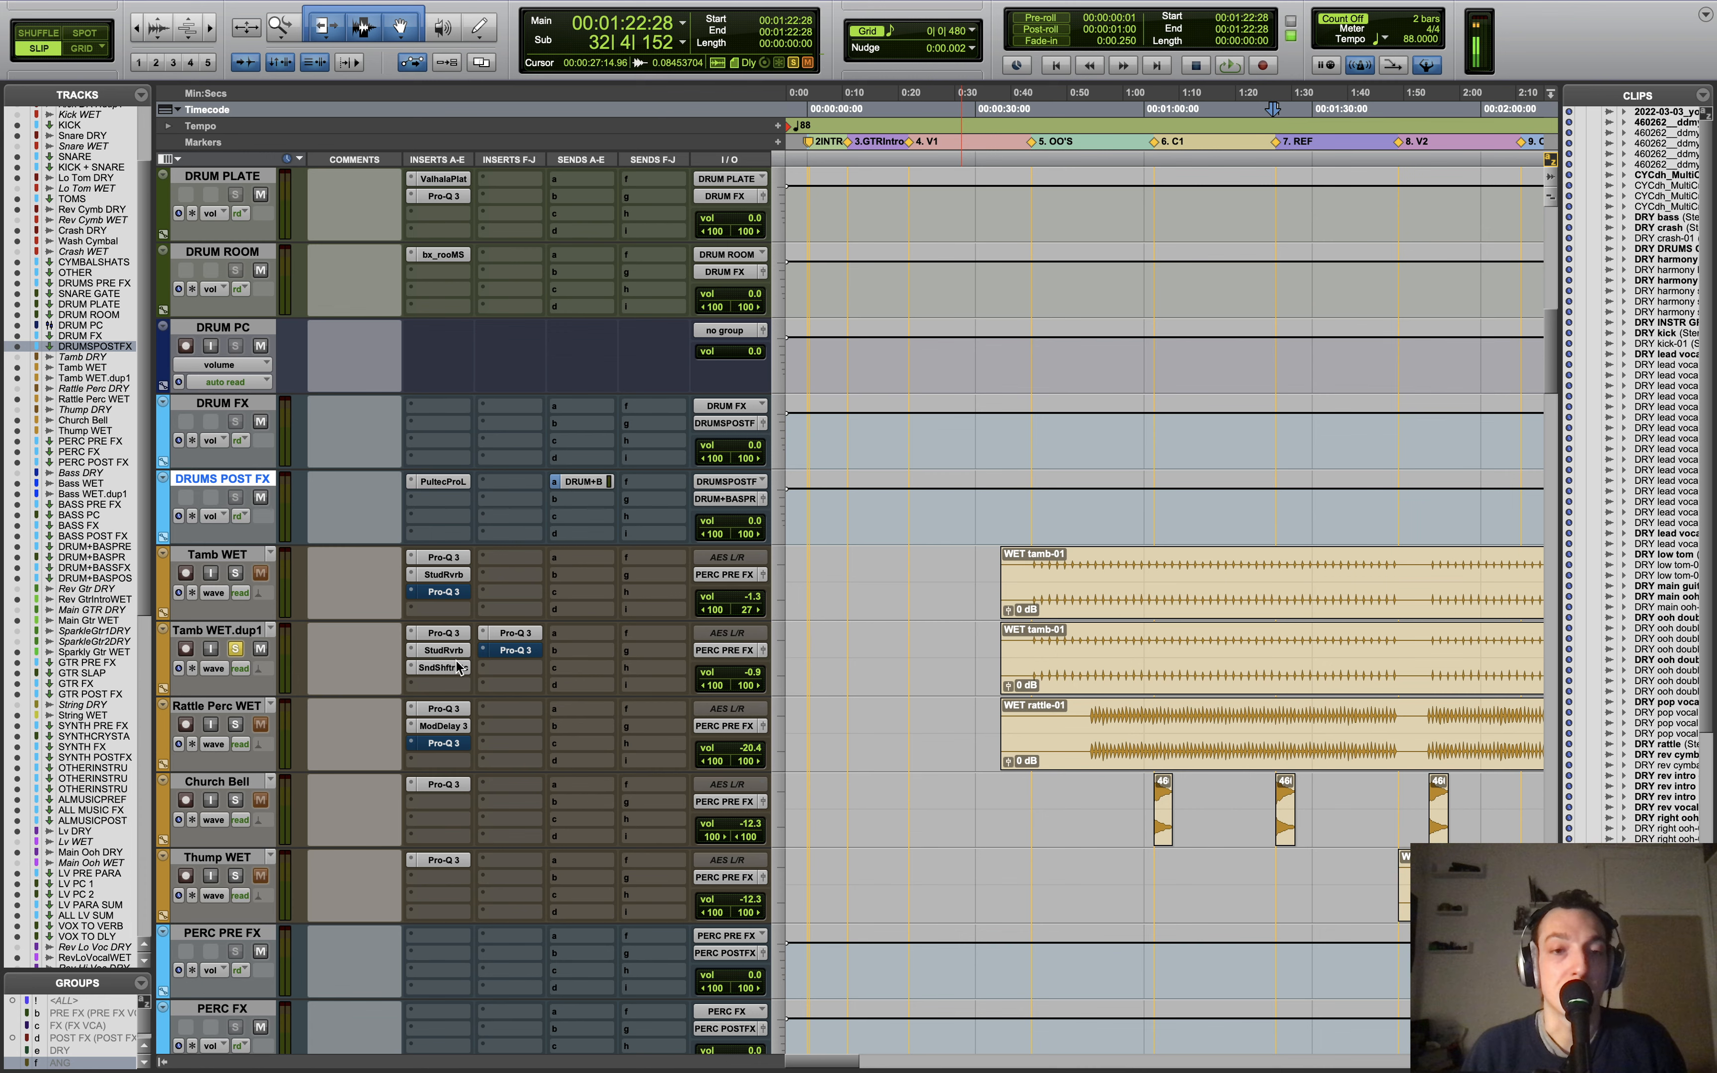
left_click(511, 637)
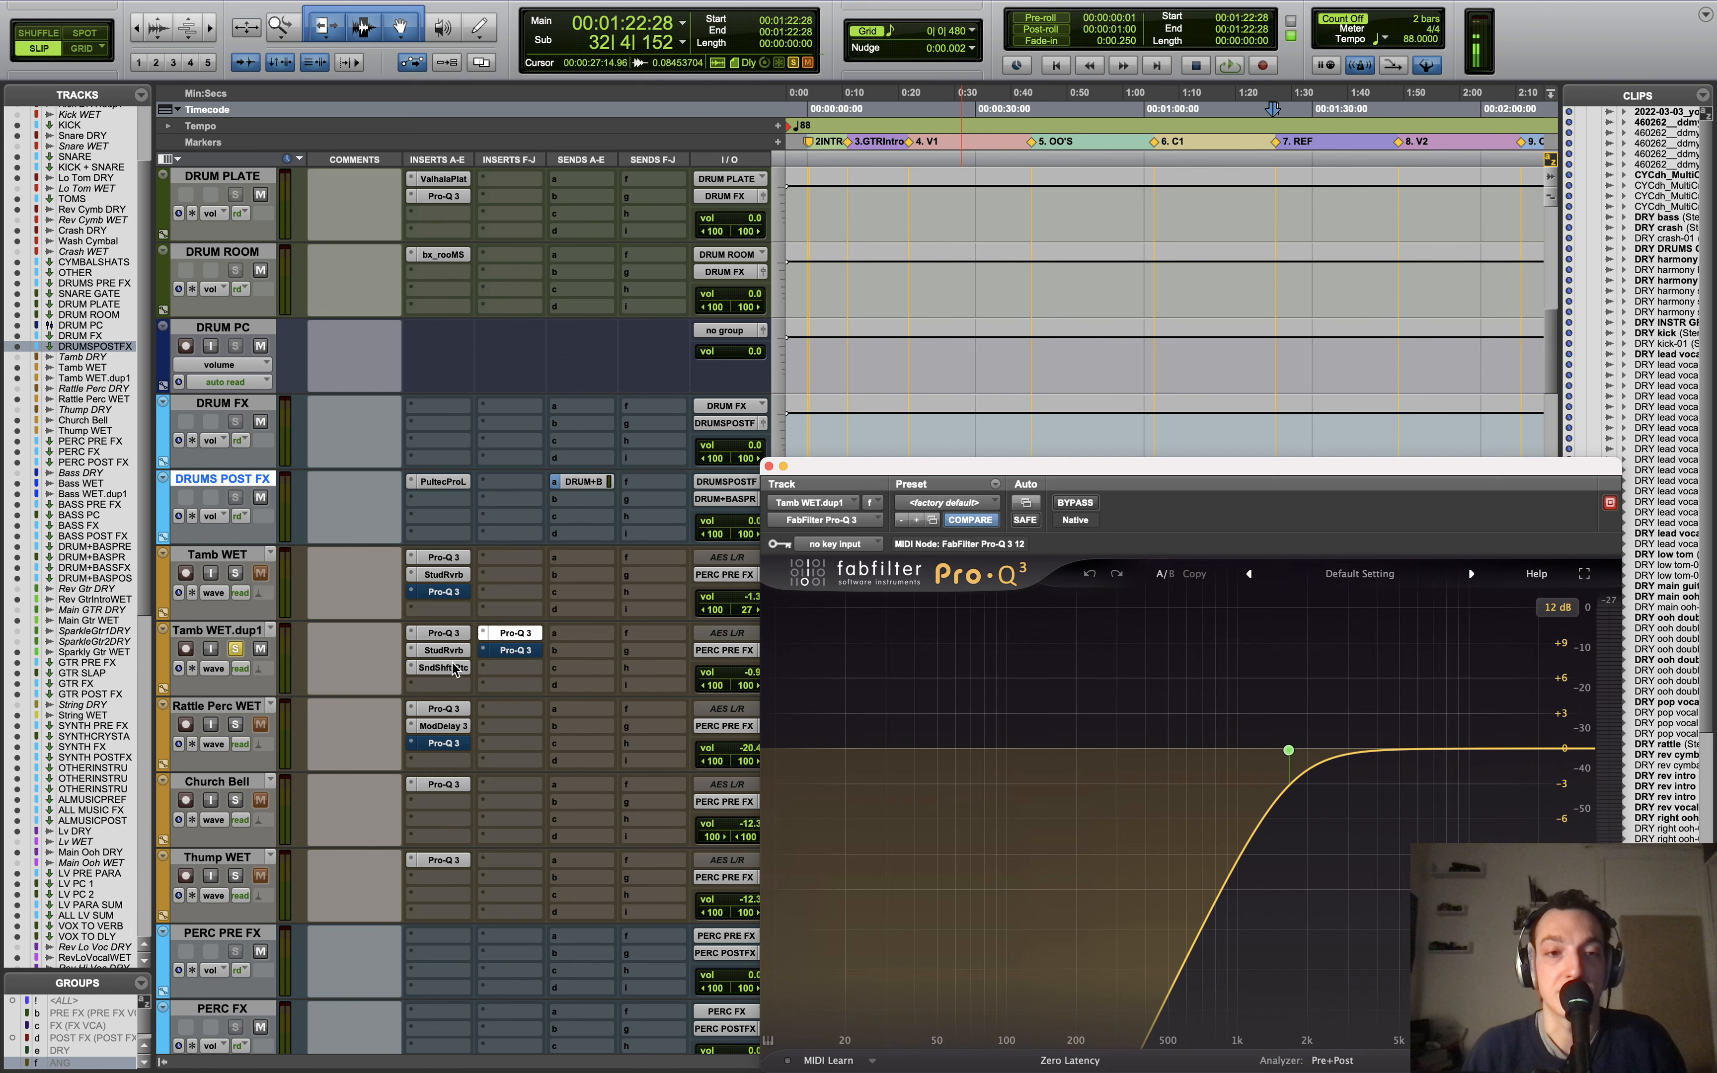
left_click(454, 667)
left_click(533, 630)
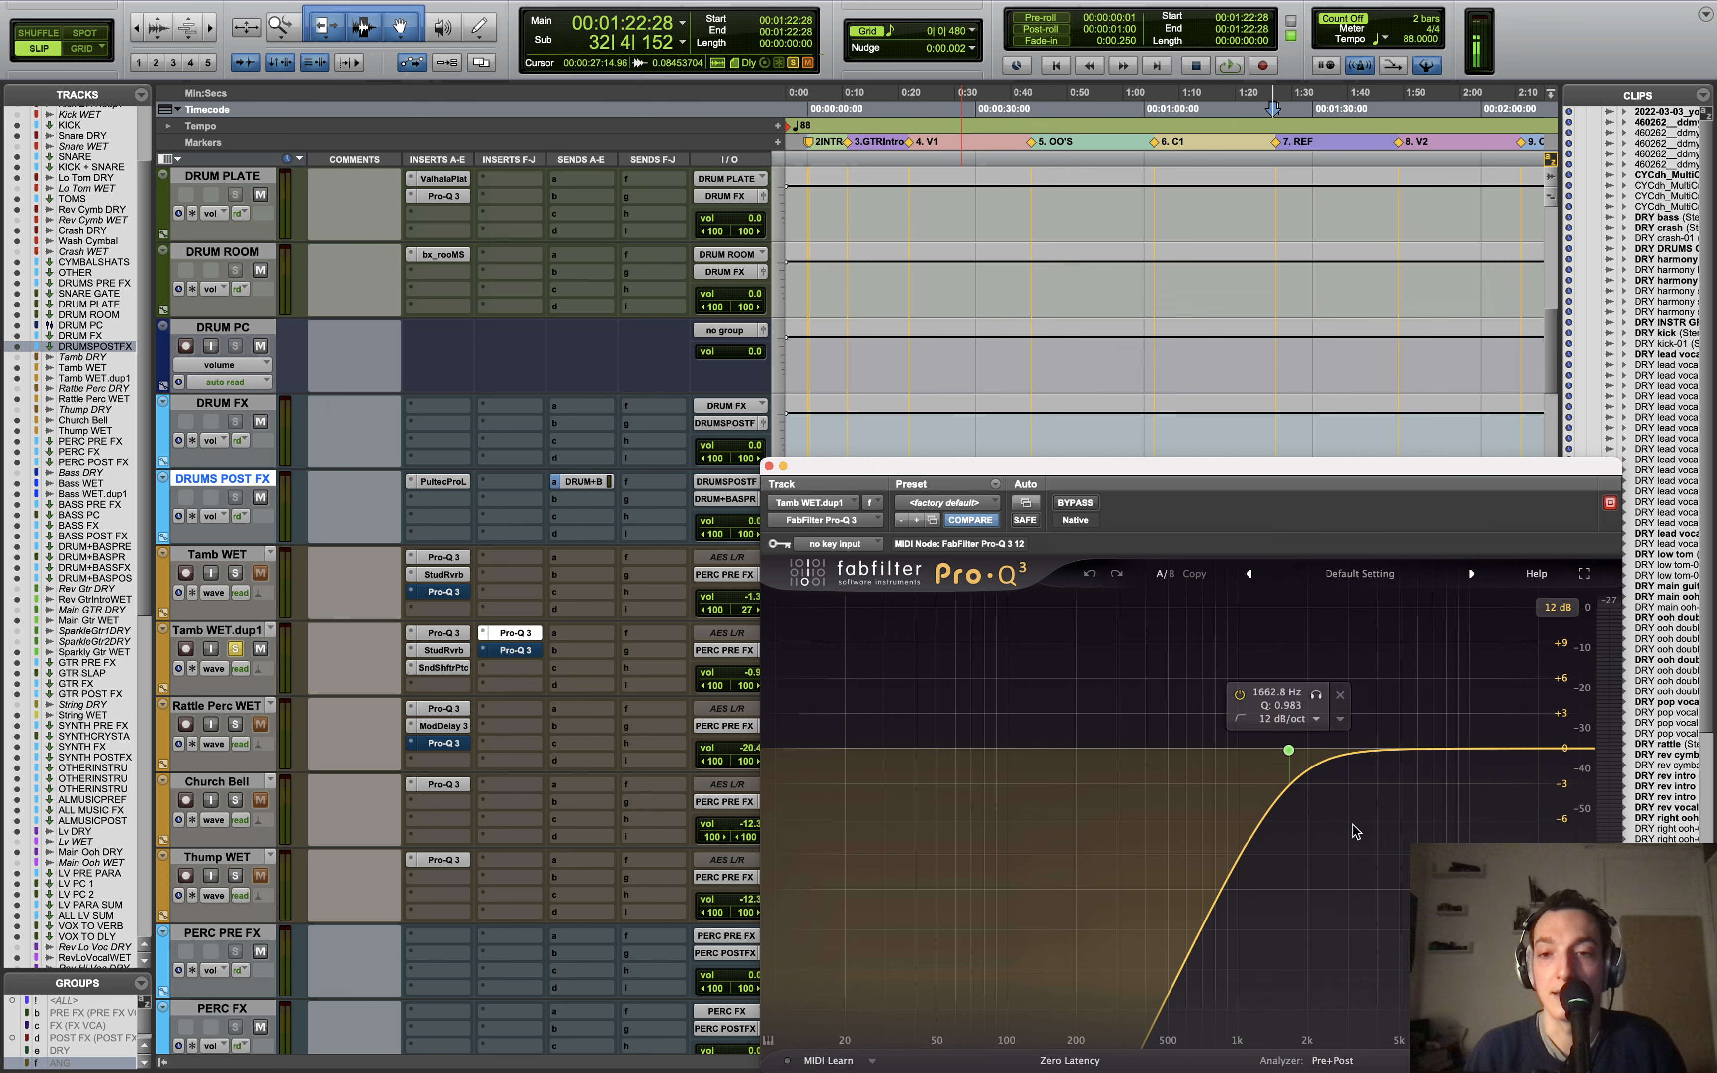
left_click(769, 467)
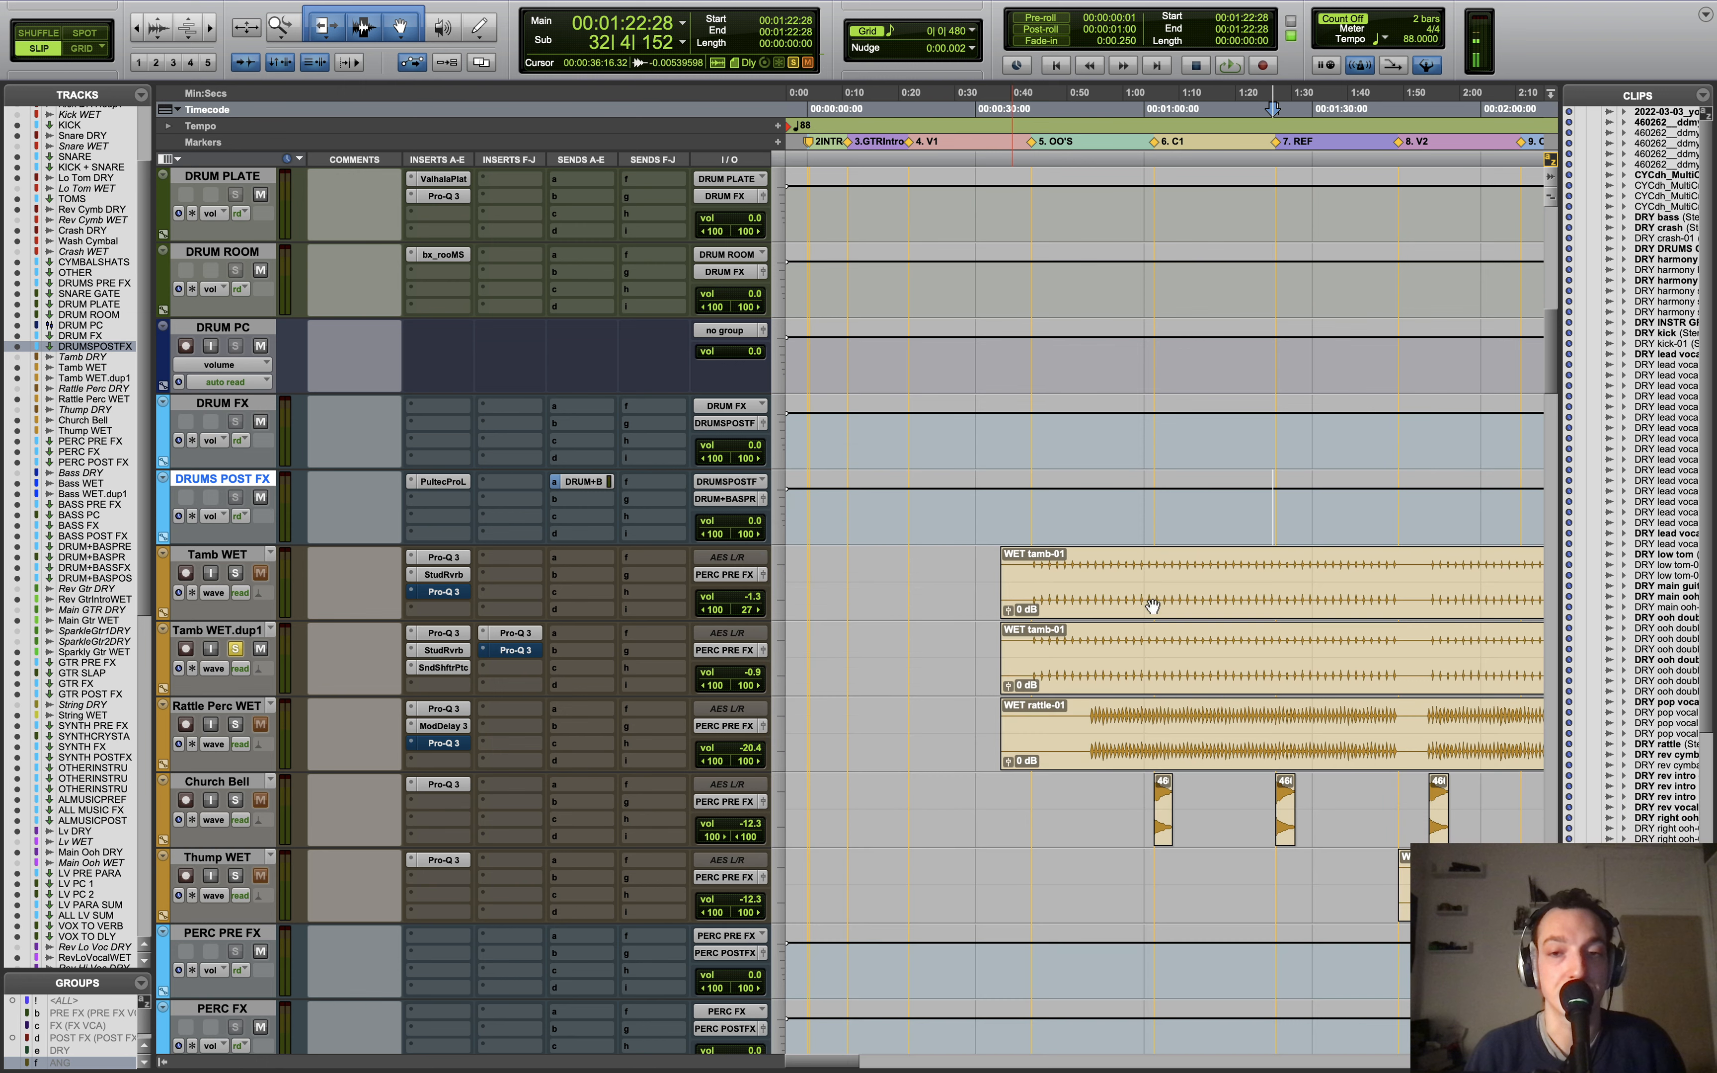
Step: Solo and play Rattle Perc WET, and examine the 71.270 Hz low-cut band in its first Pro-Q 3
key("r")
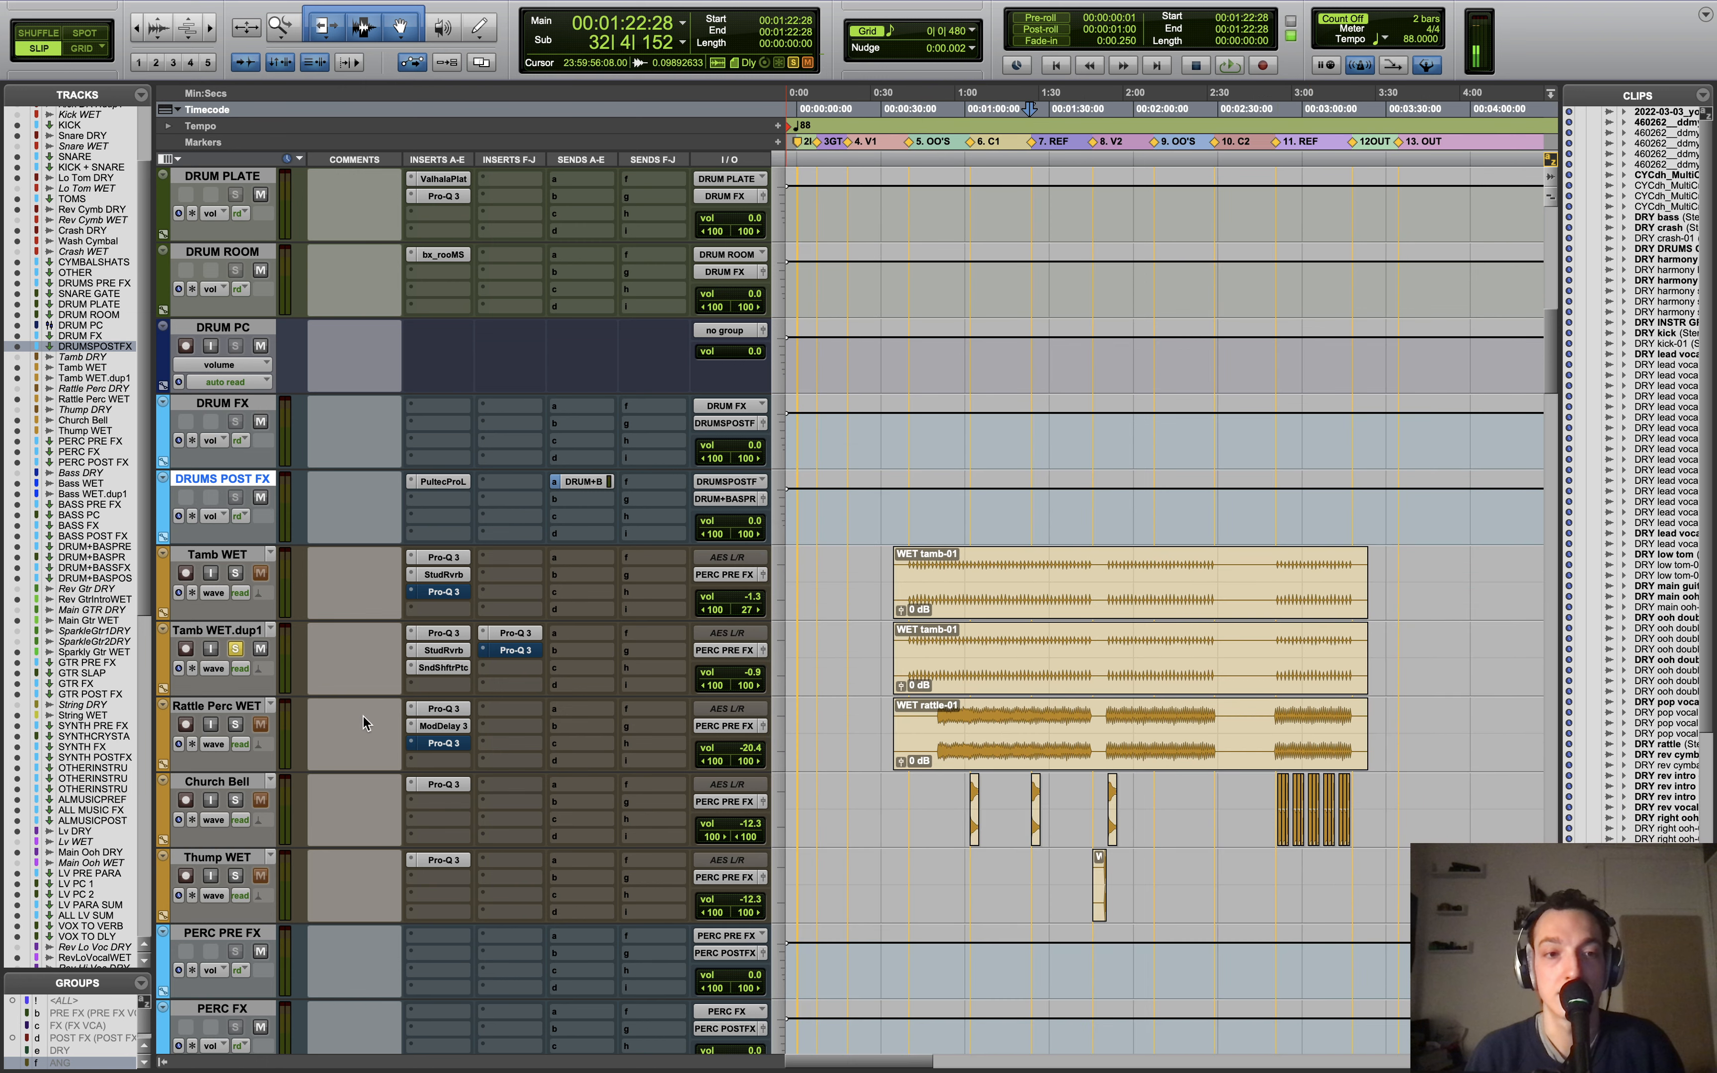
left_click(234, 723)
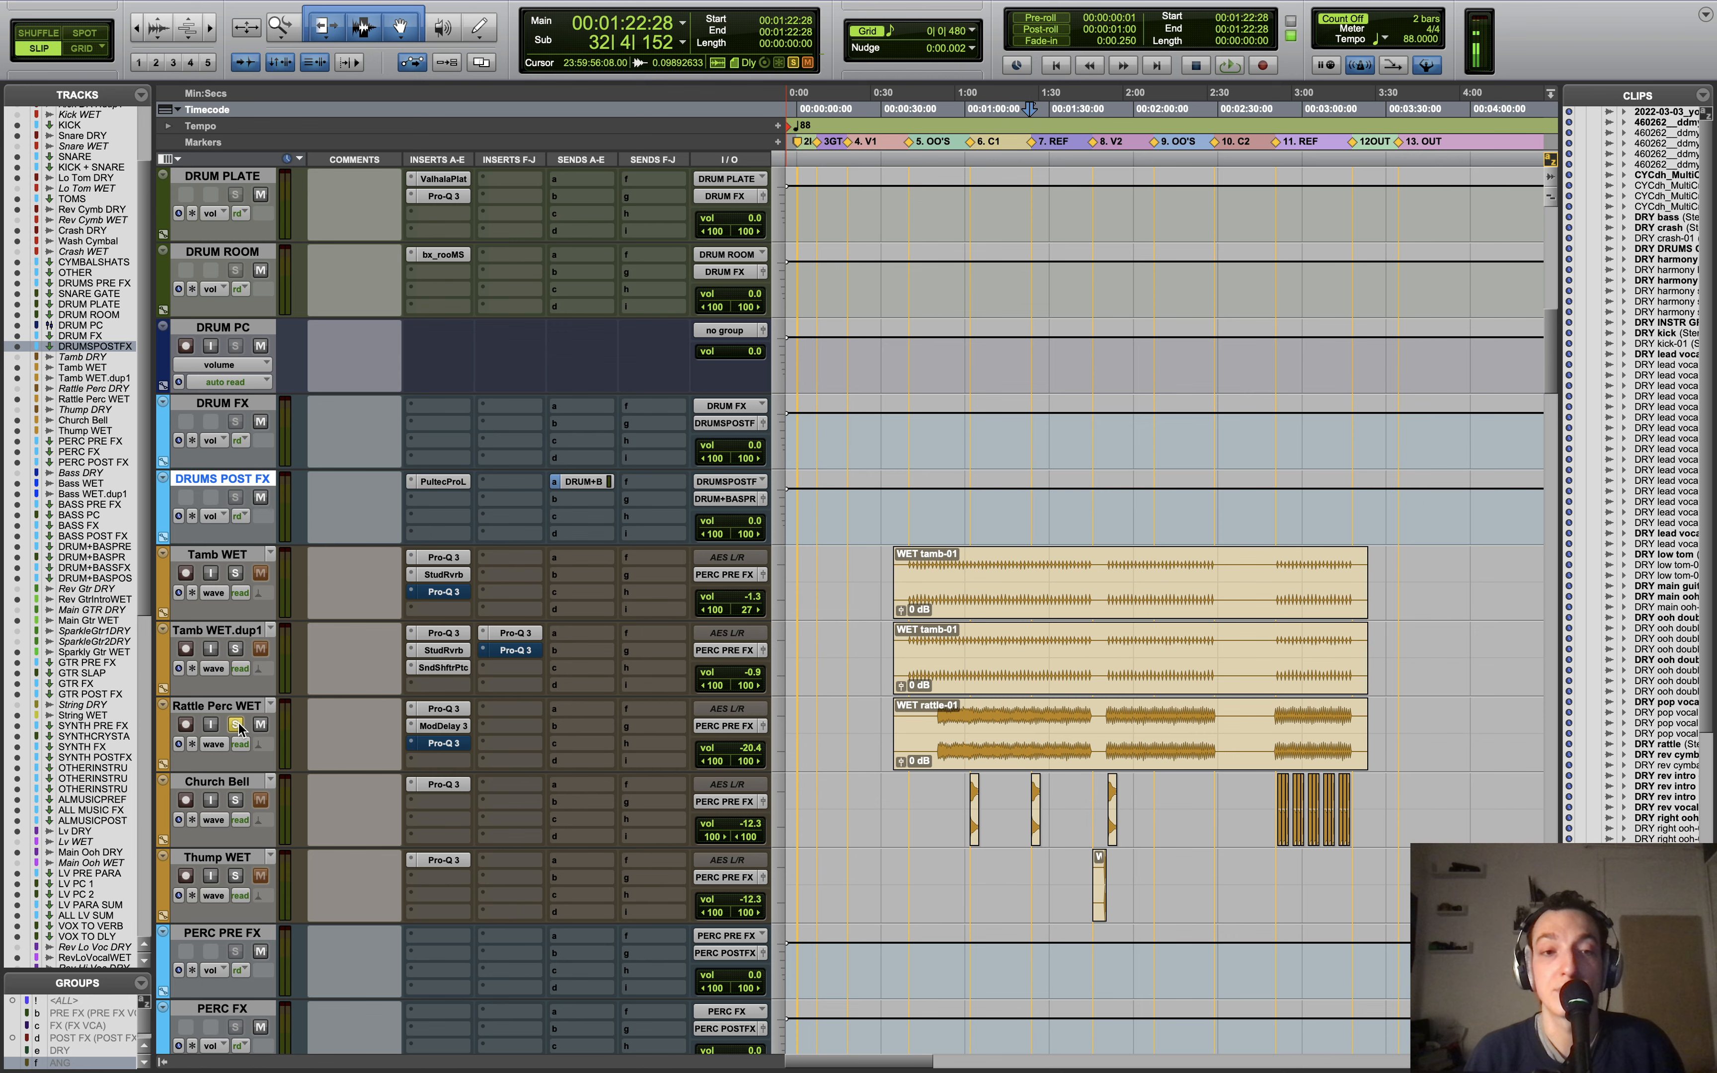
left_click(445, 708)
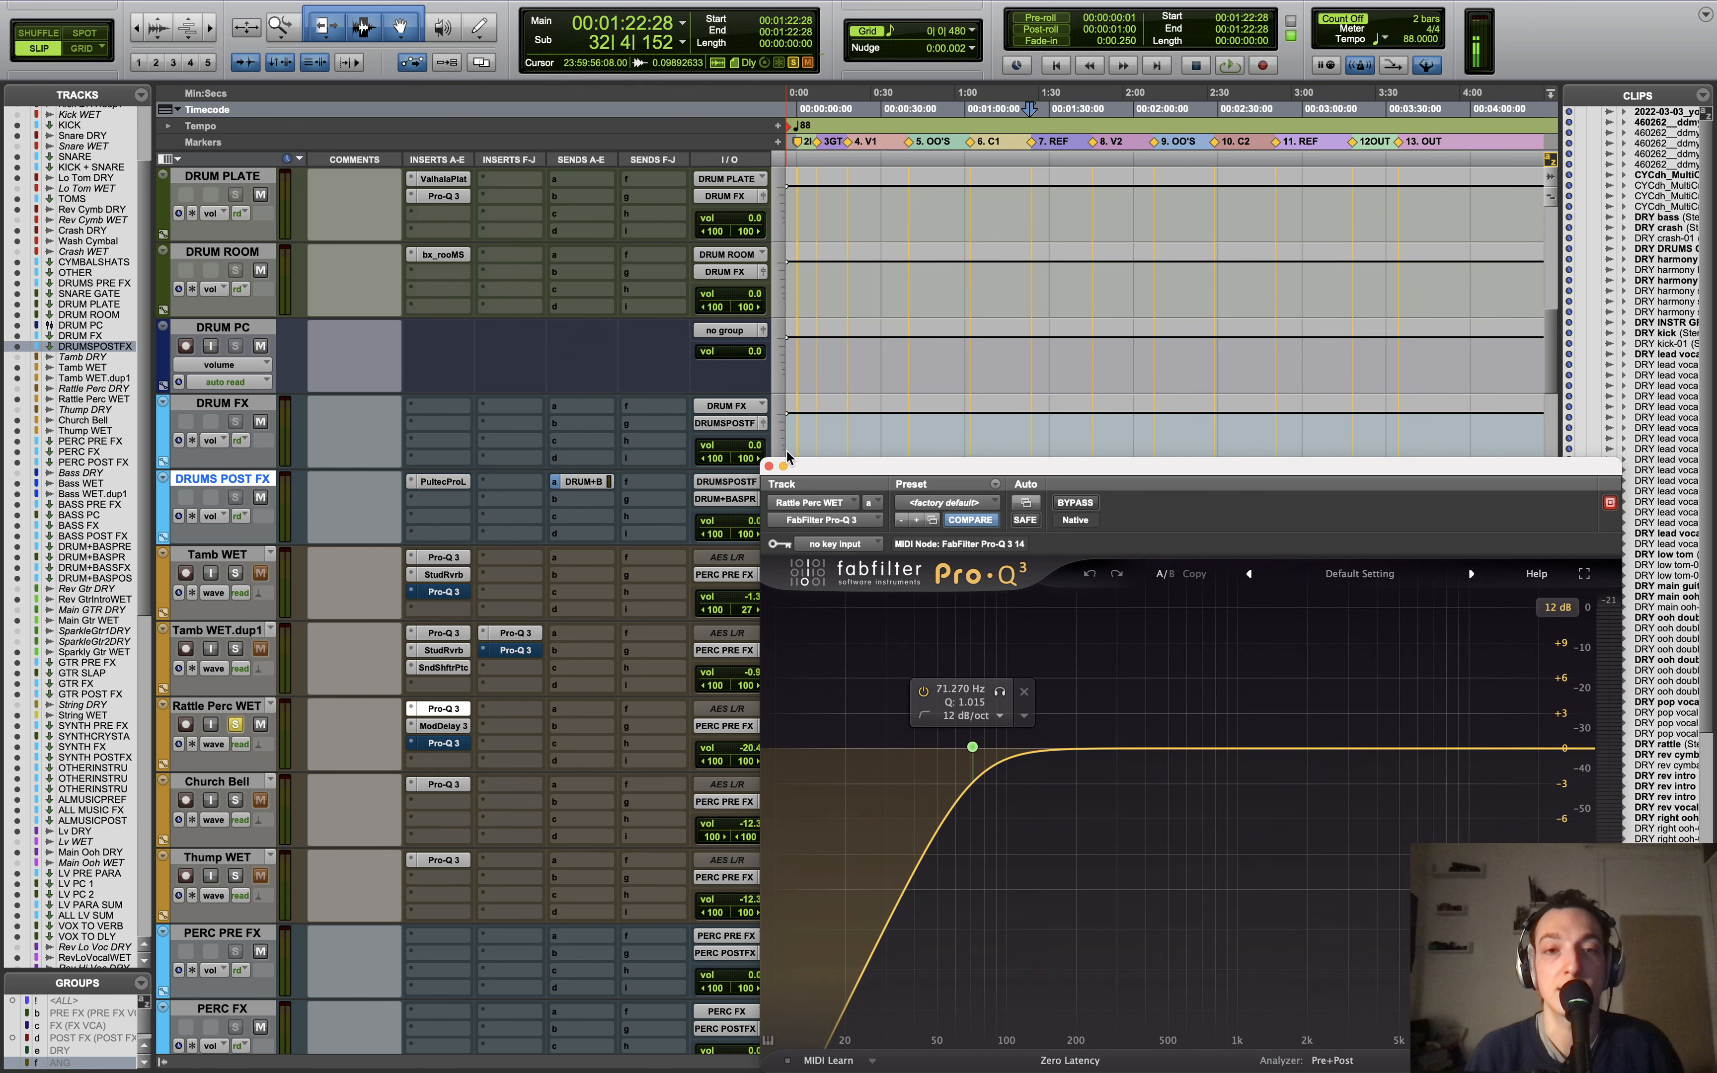
key("space")
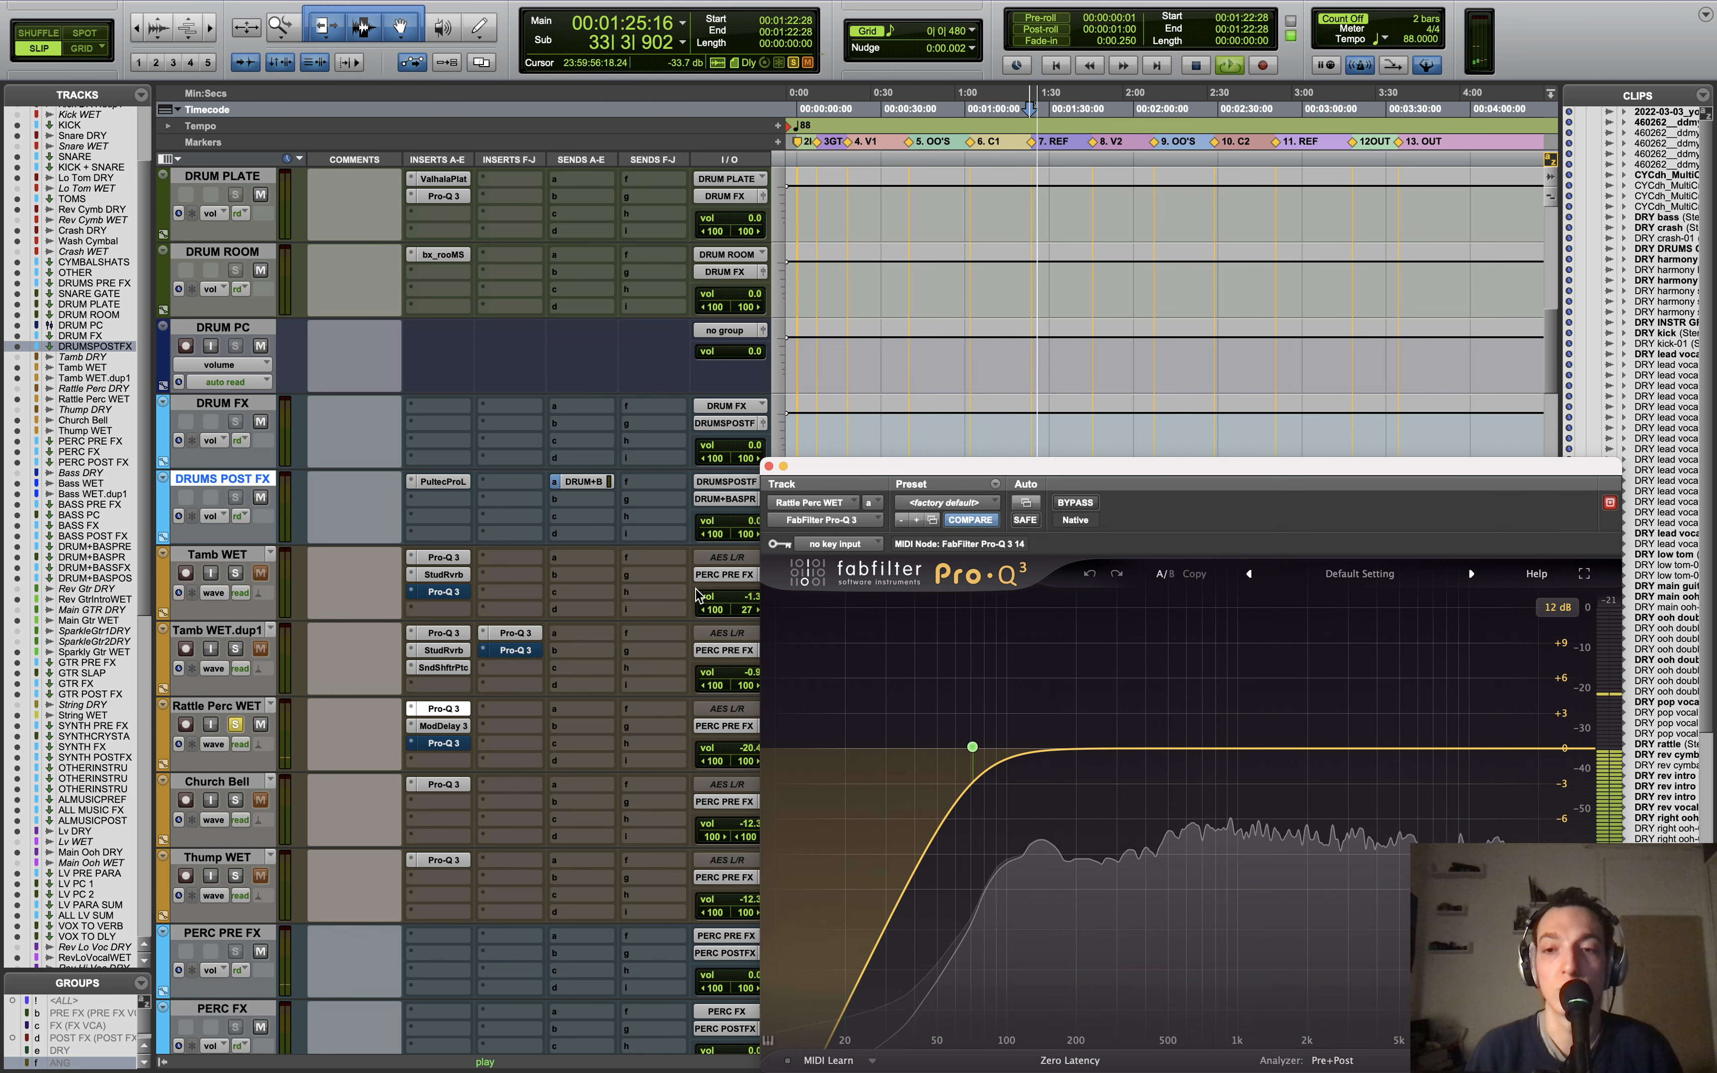
left_click(769, 466)
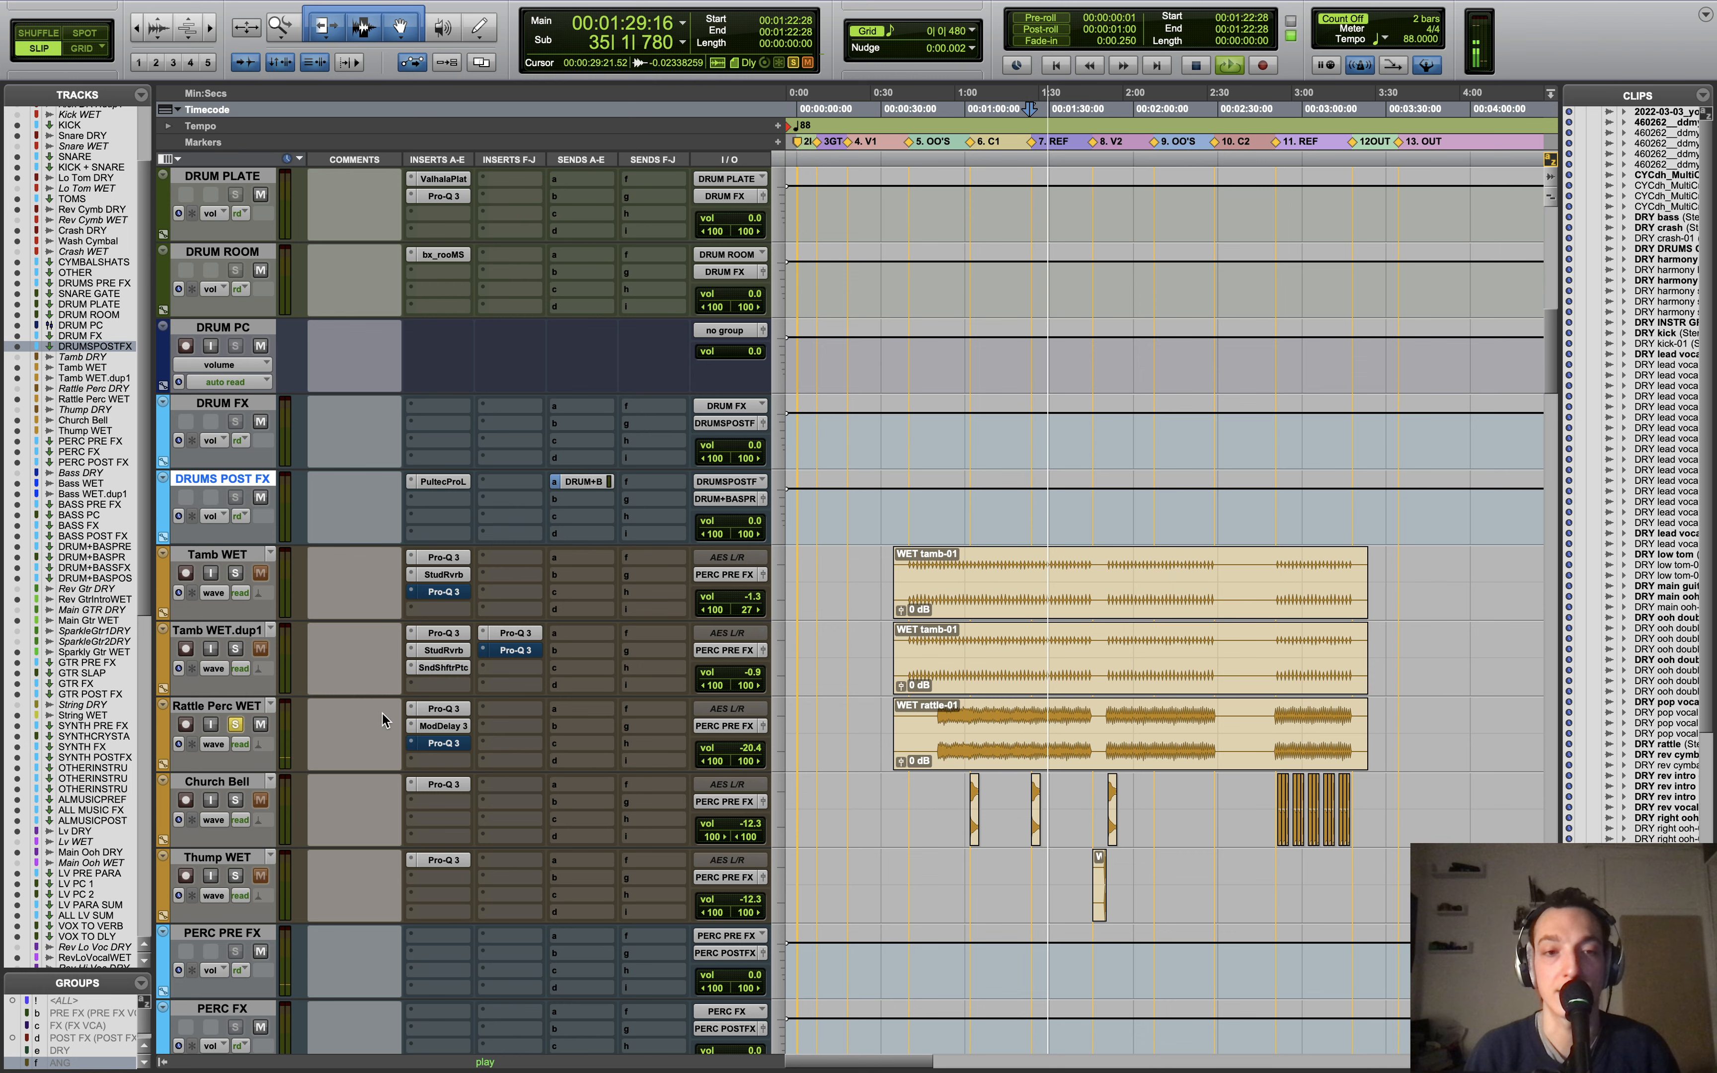
key("space")
left_click(444, 710)
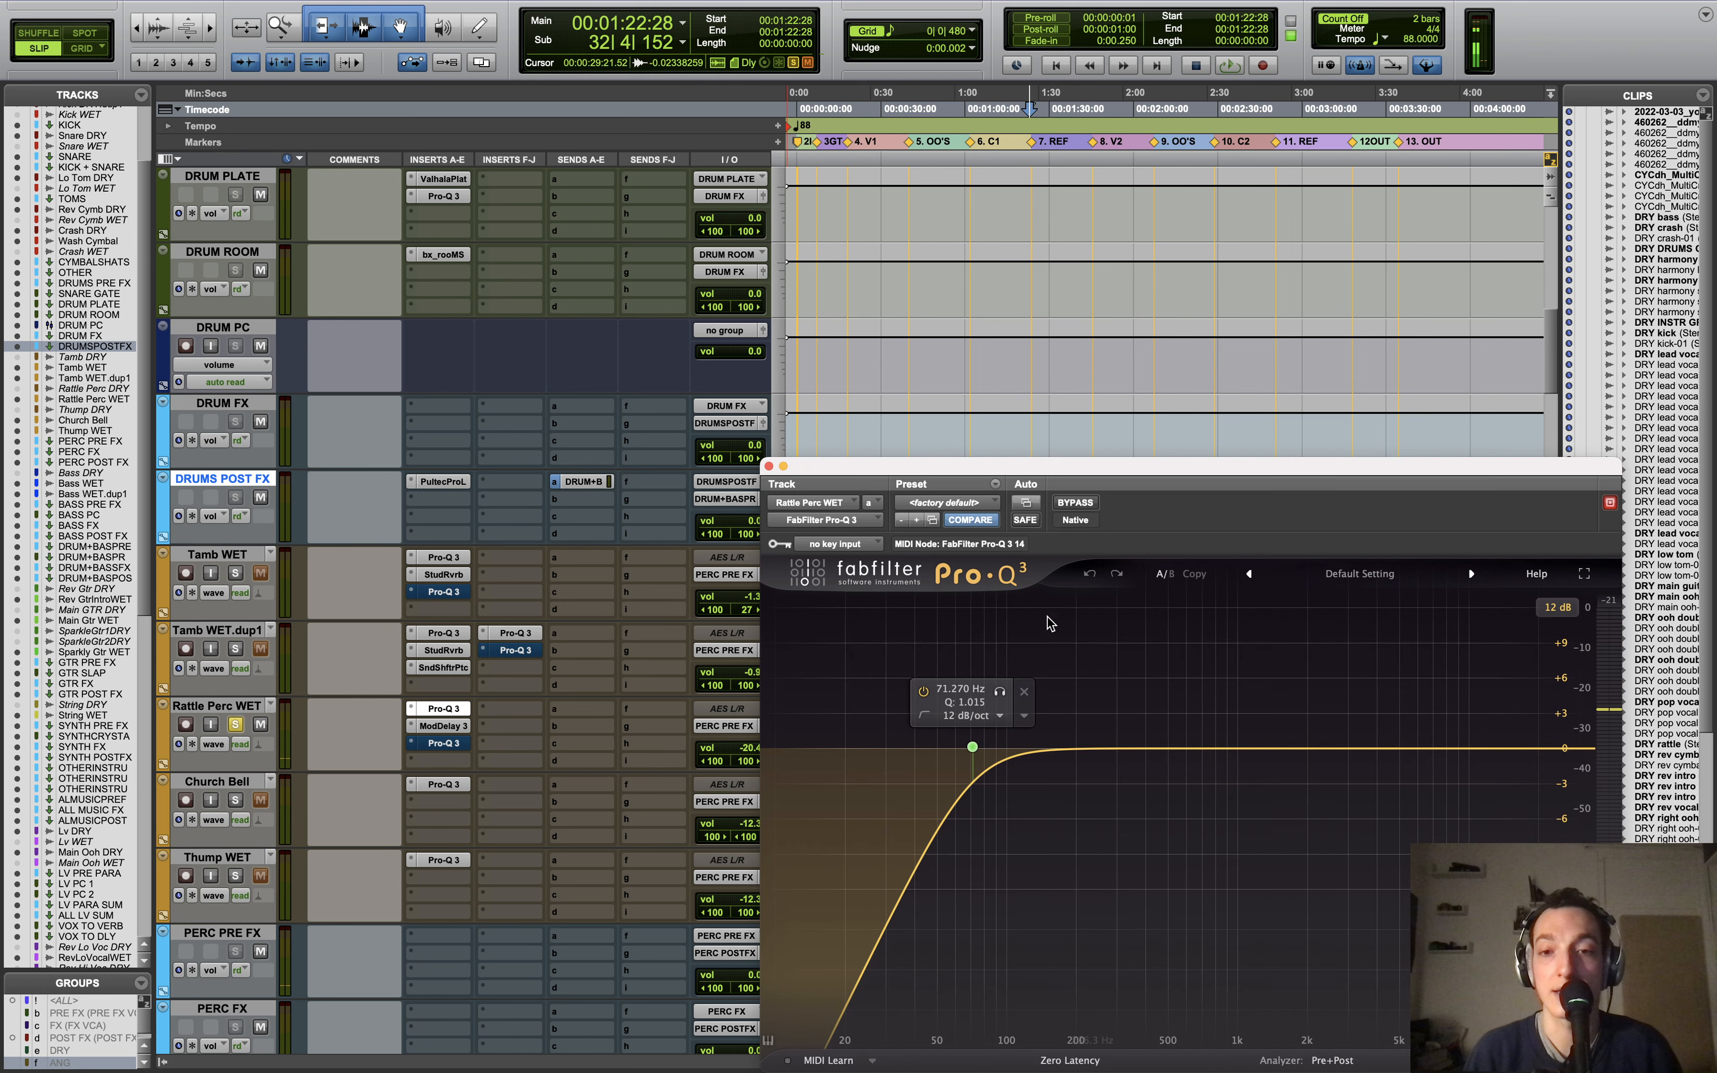
left_click(769, 467)
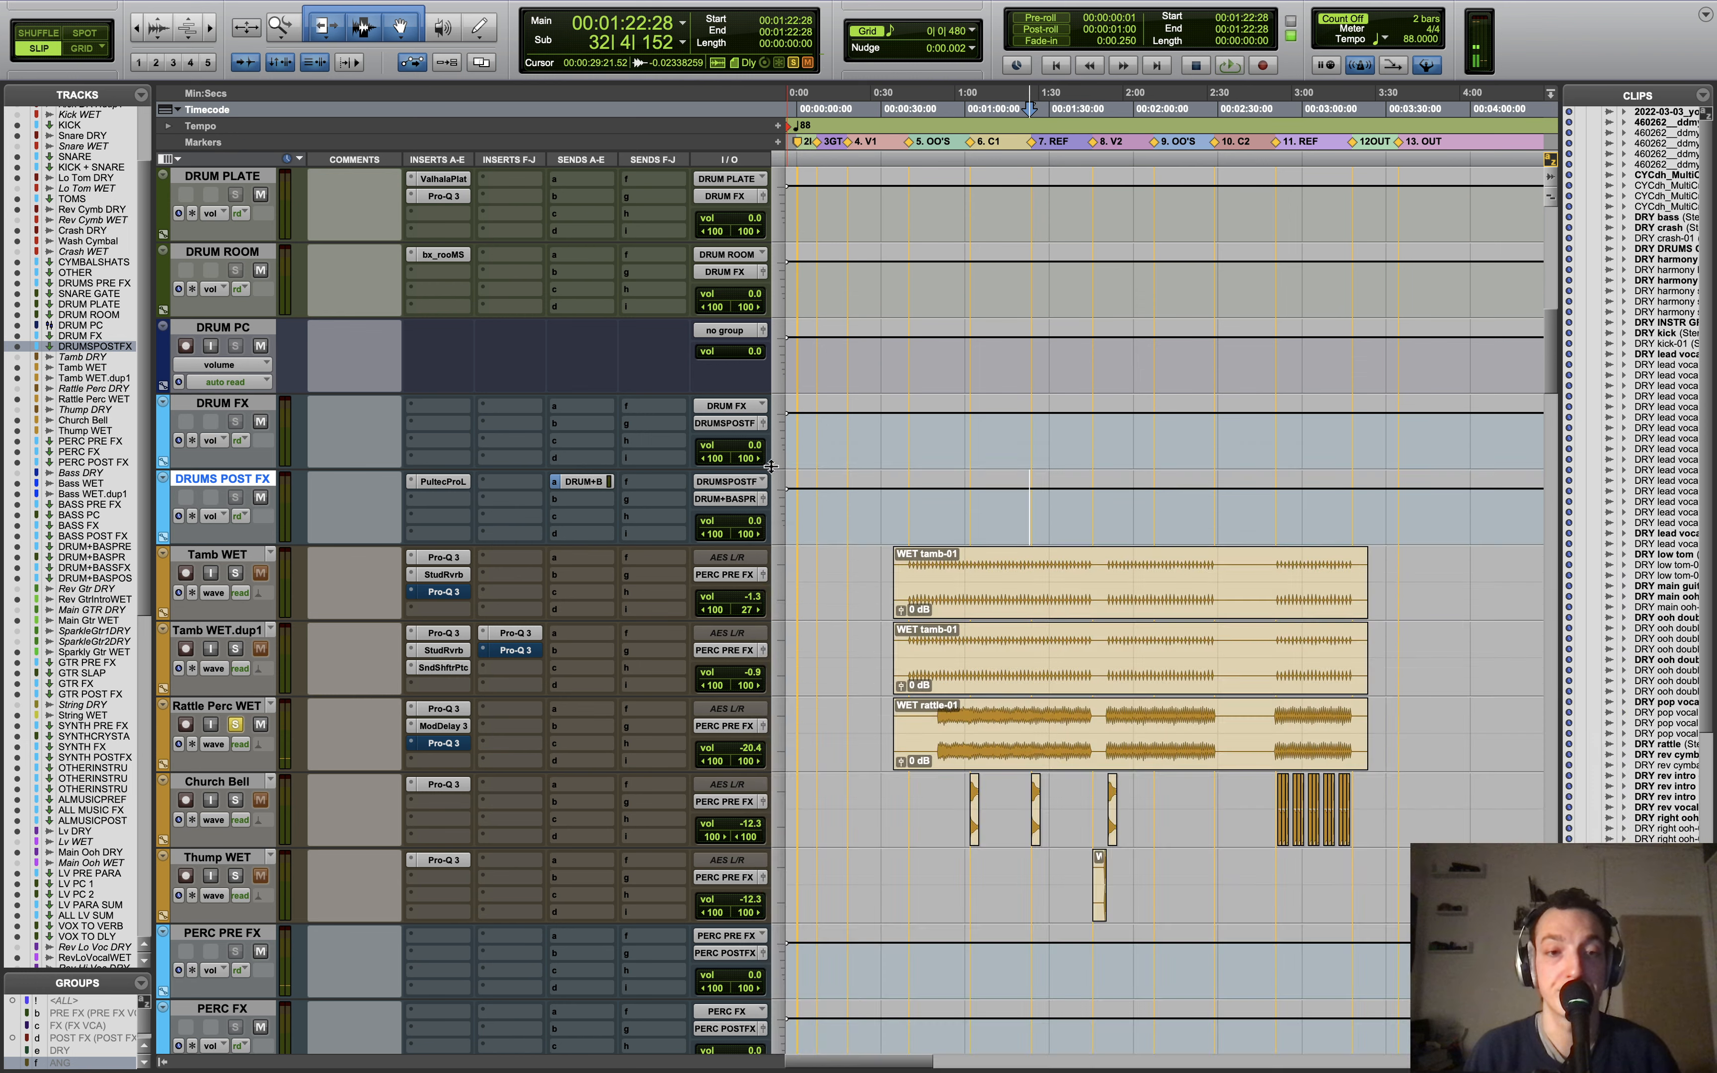
Step: Open Rattle Perc WET's Mod Delay III clear of the clips and set the playback start to 00:00:50:26 in the OO'S section
left_click(443, 726)
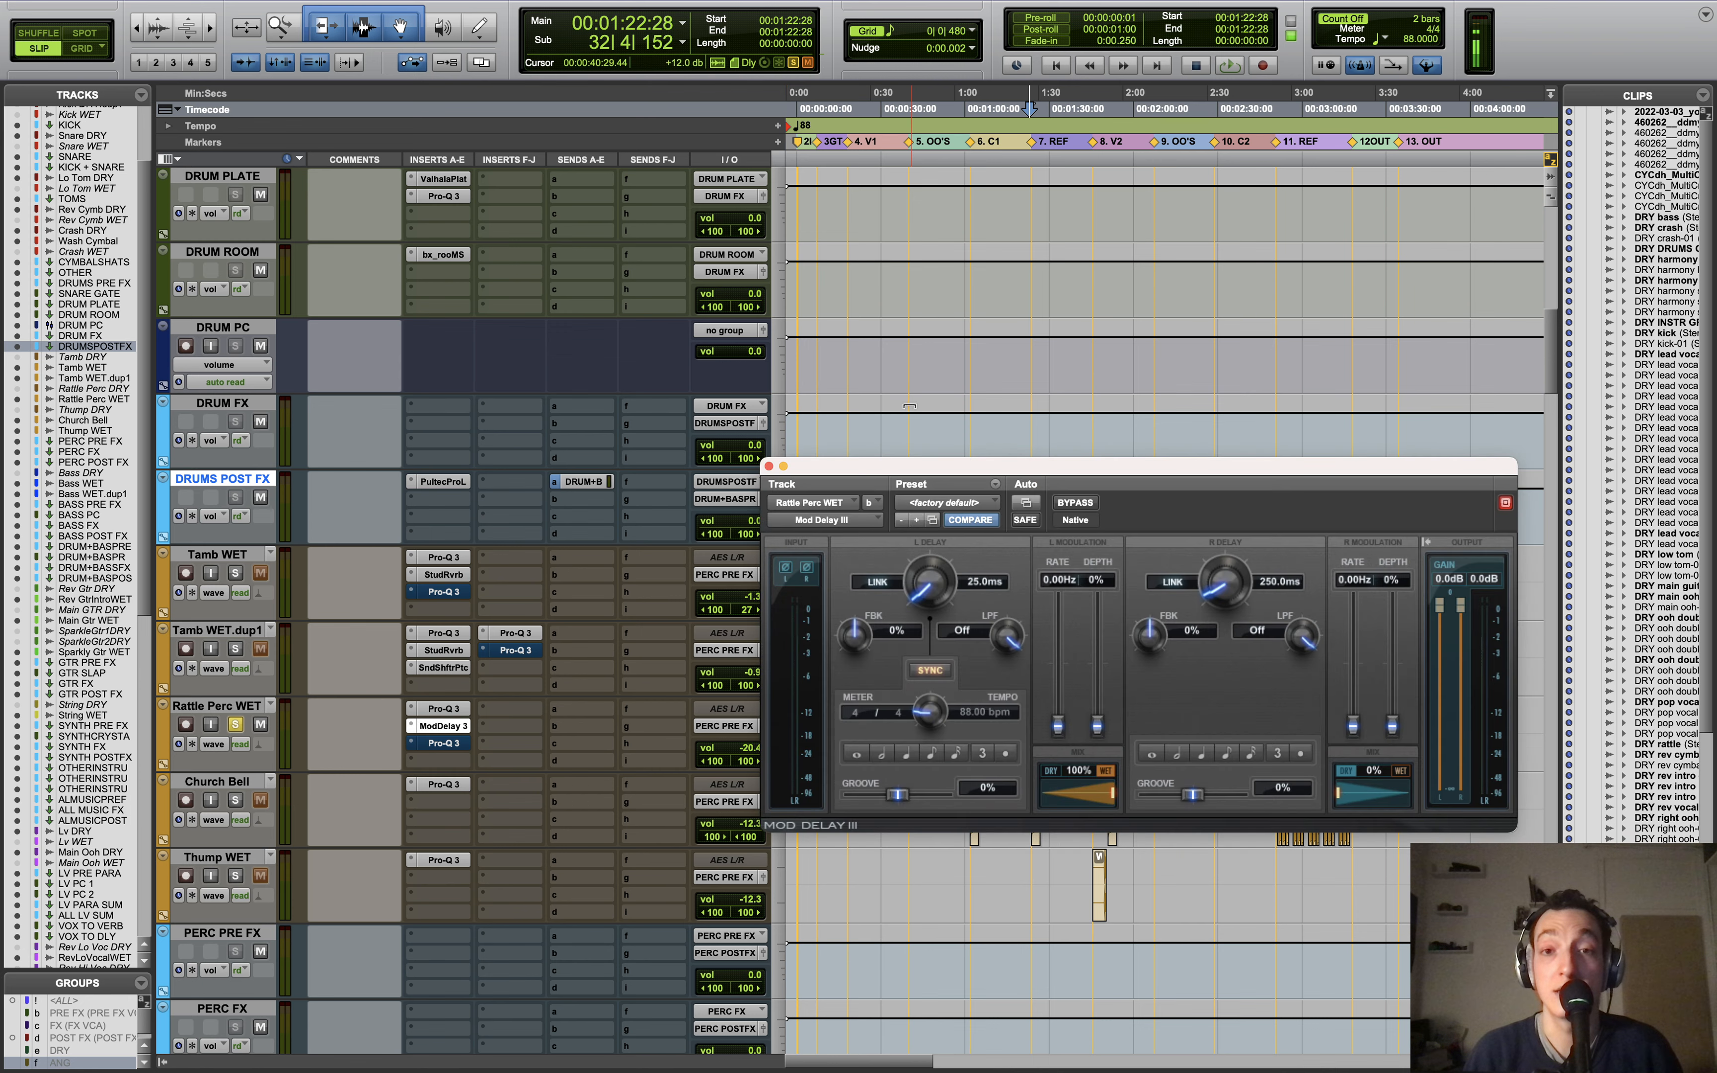
left_click_drag(923, 469, 973, 177)
left_click(958, 713)
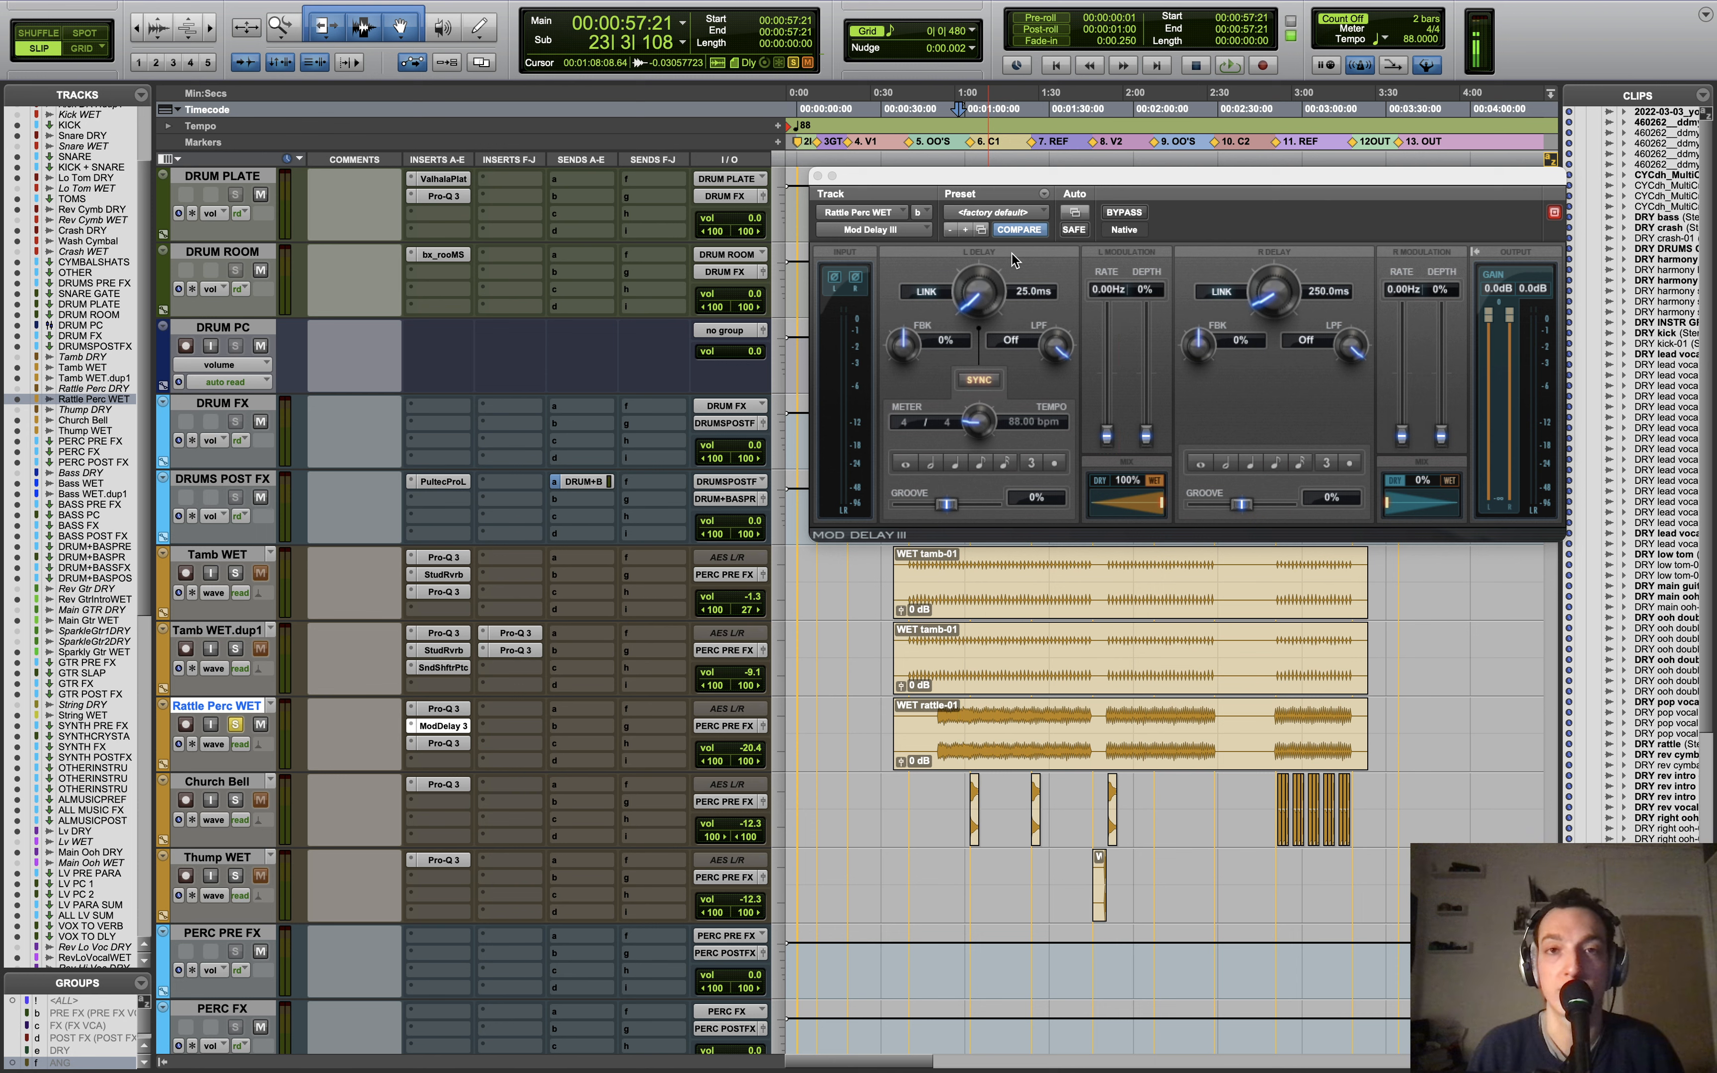
left_click(940, 722)
Step: Play Rattle Perc WET with Mod Delay III bypassed, and re-enable the delay during playback to compare
left_click(1118, 210)
key("space")
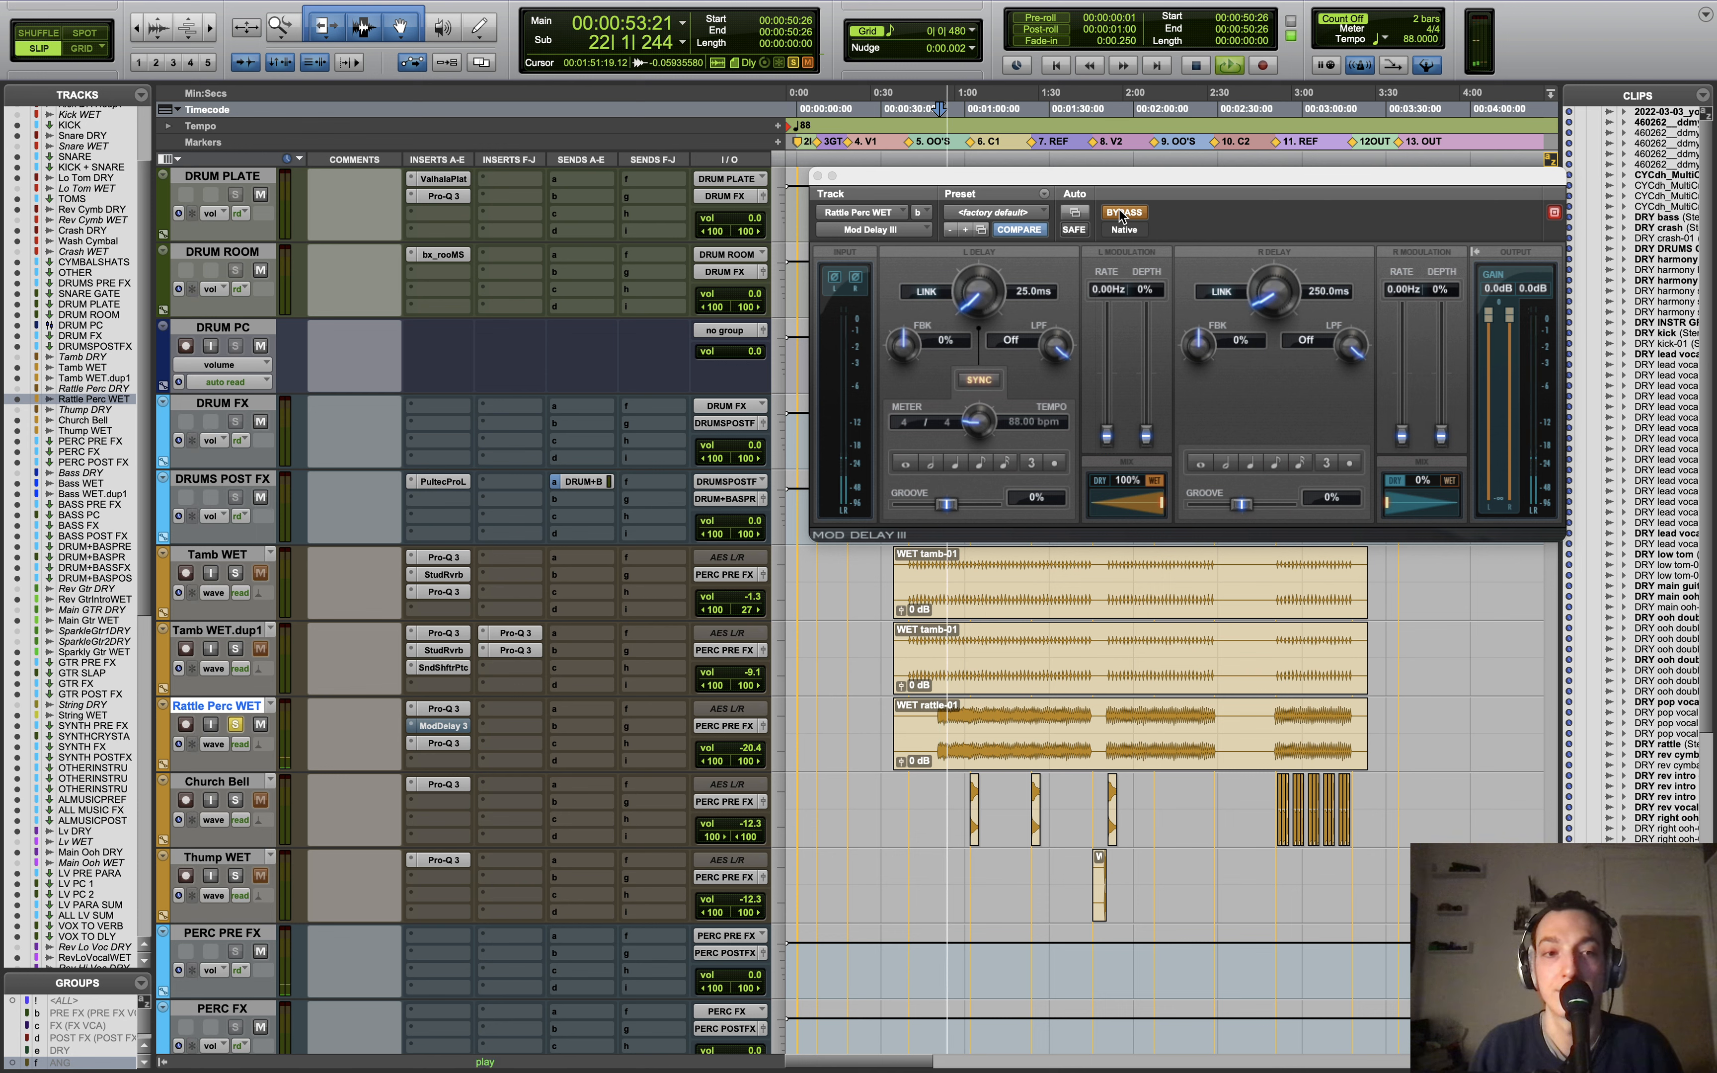
left_click(1121, 213)
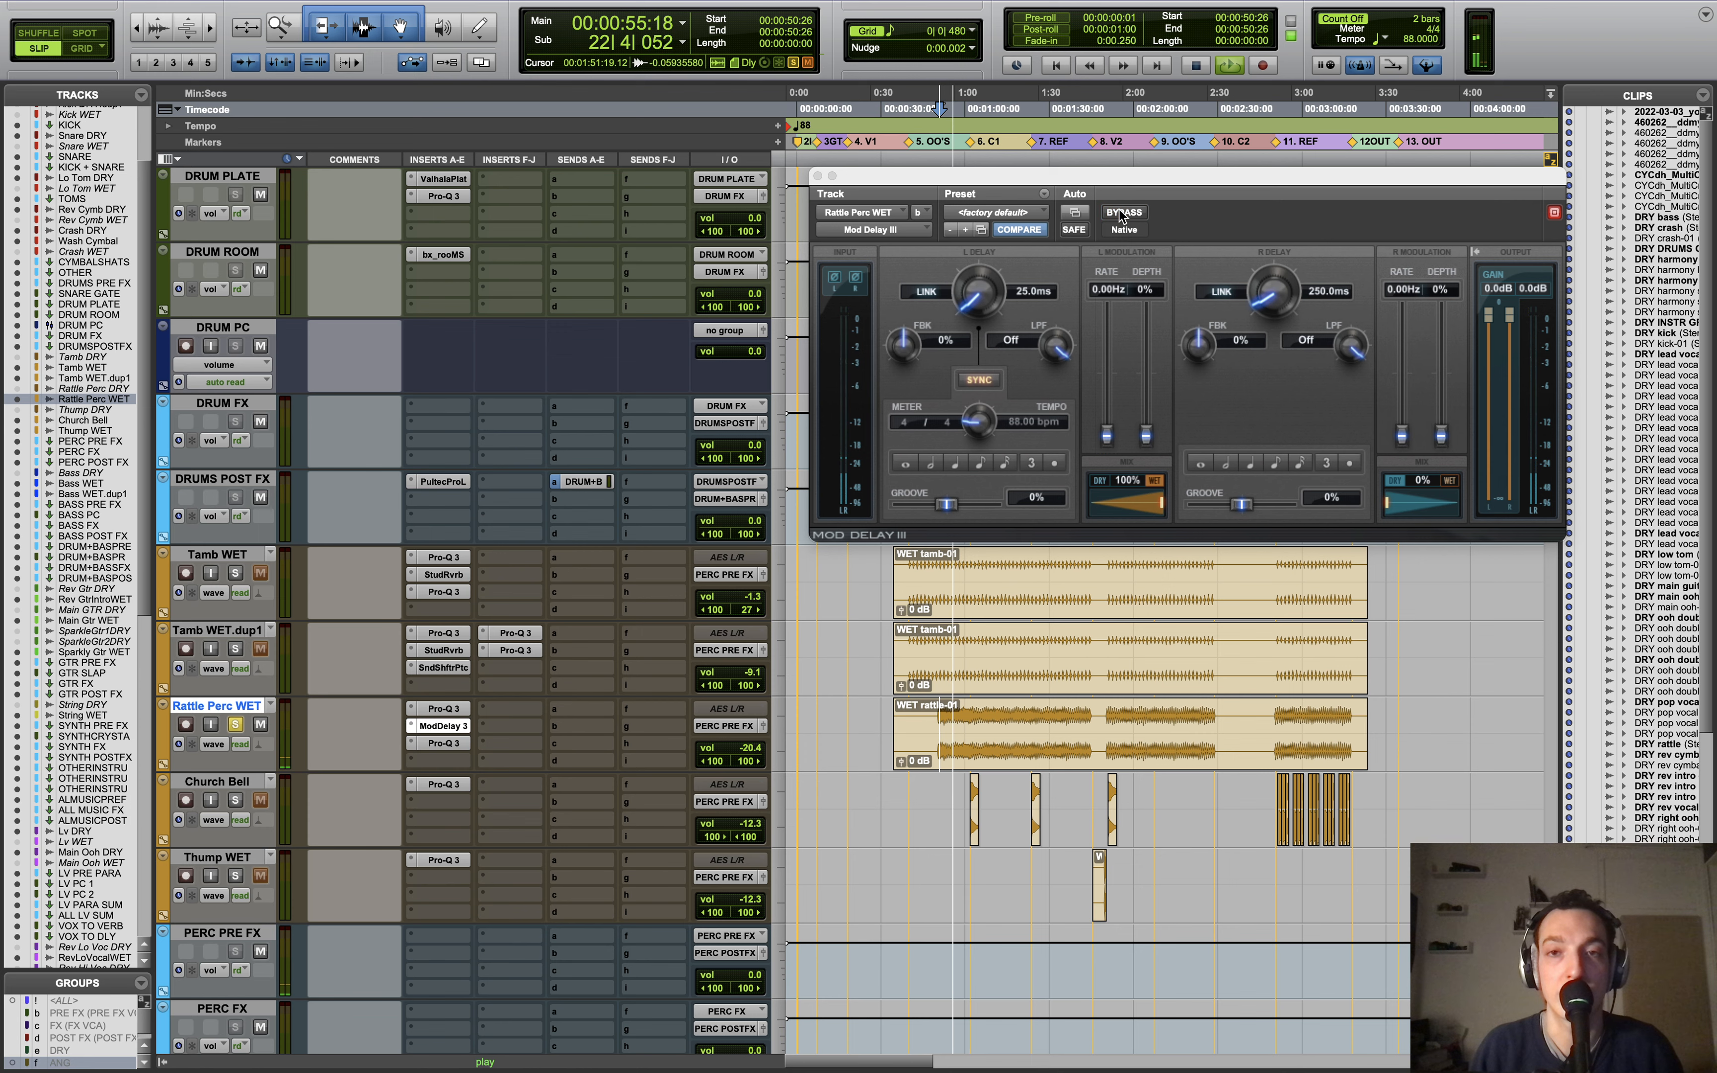
Step: Examine the high-cut curve in Rattle Perc WET's last Pro-Q 3 during playback
left_click(464, 744)
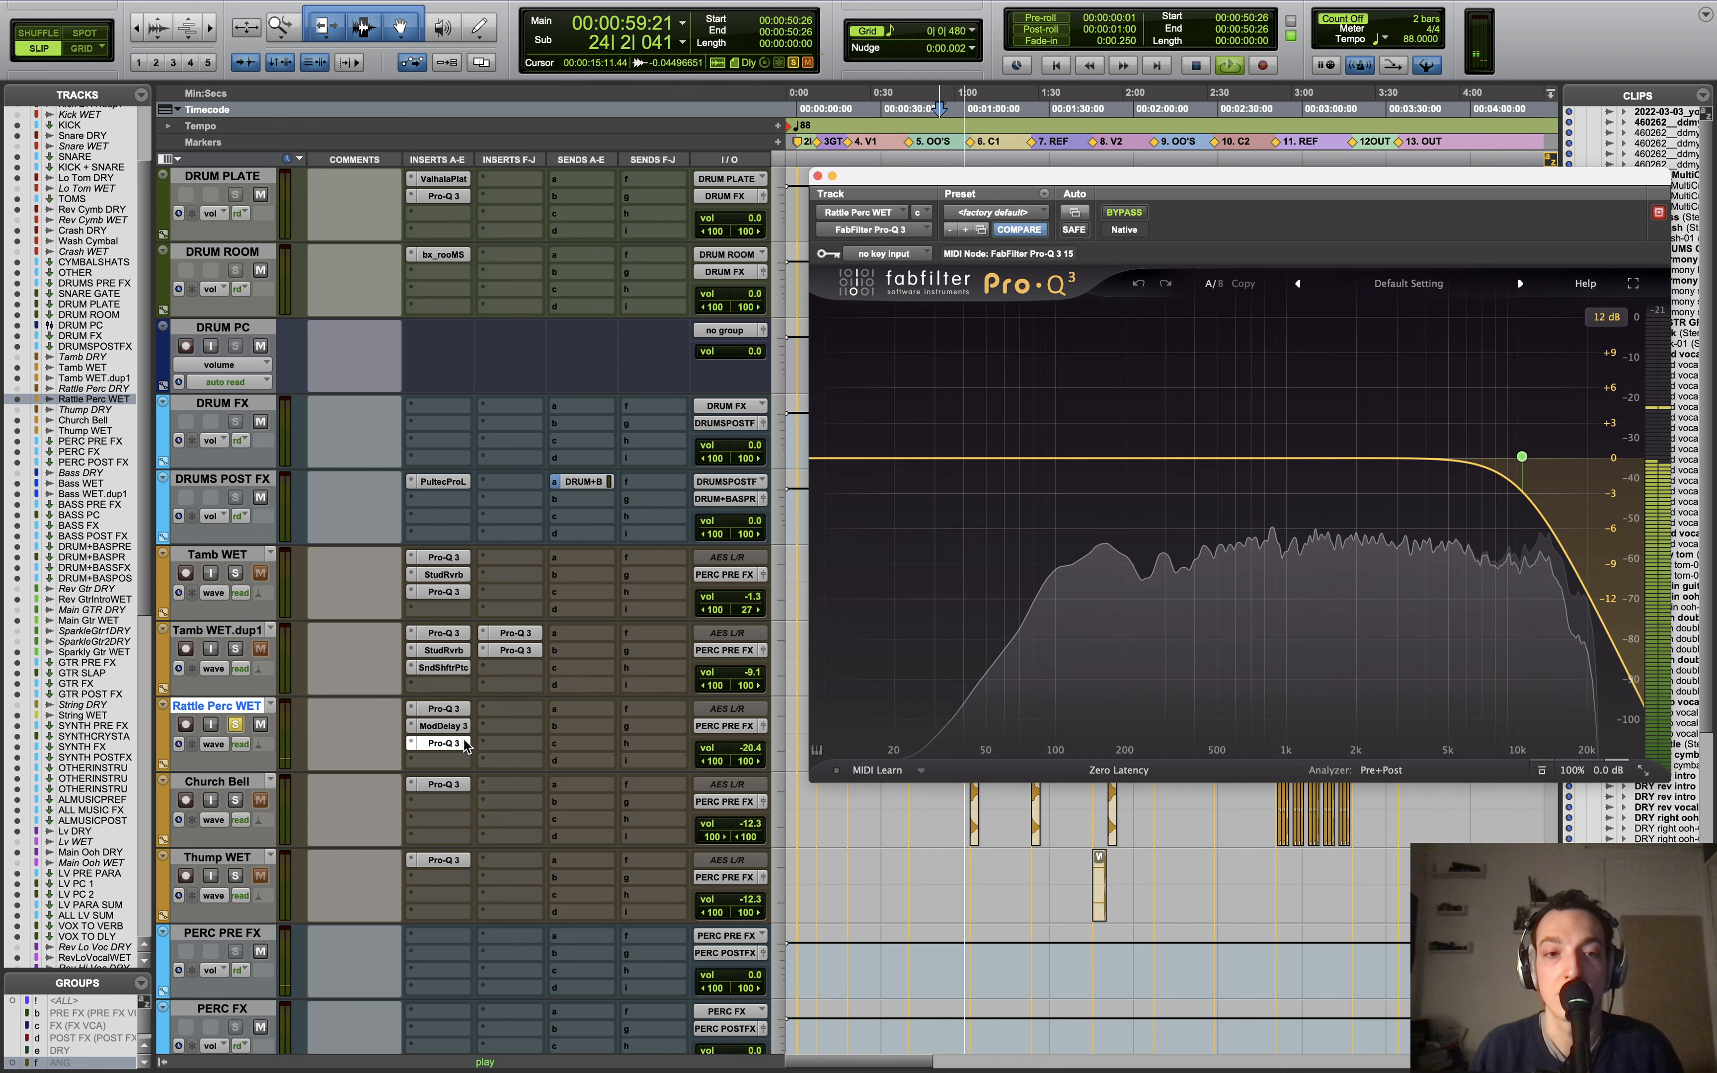